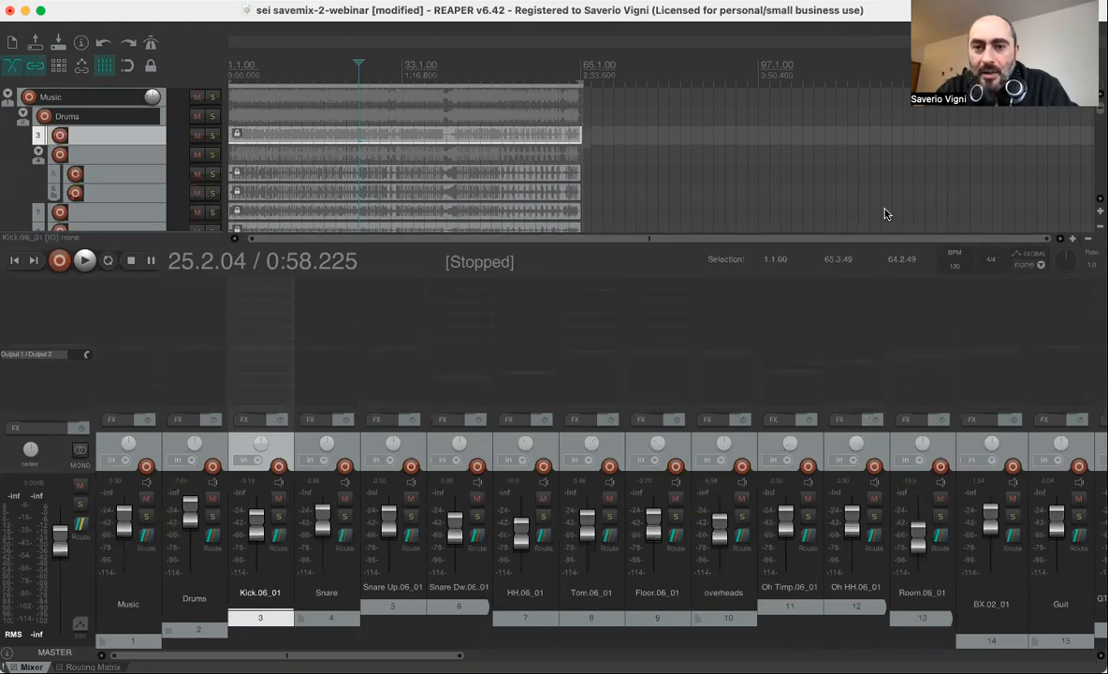
Audition the full mix briefly and insert the HoRNetTotalEQ plug-in on the Kick.06_01 track.
click(84, 260)
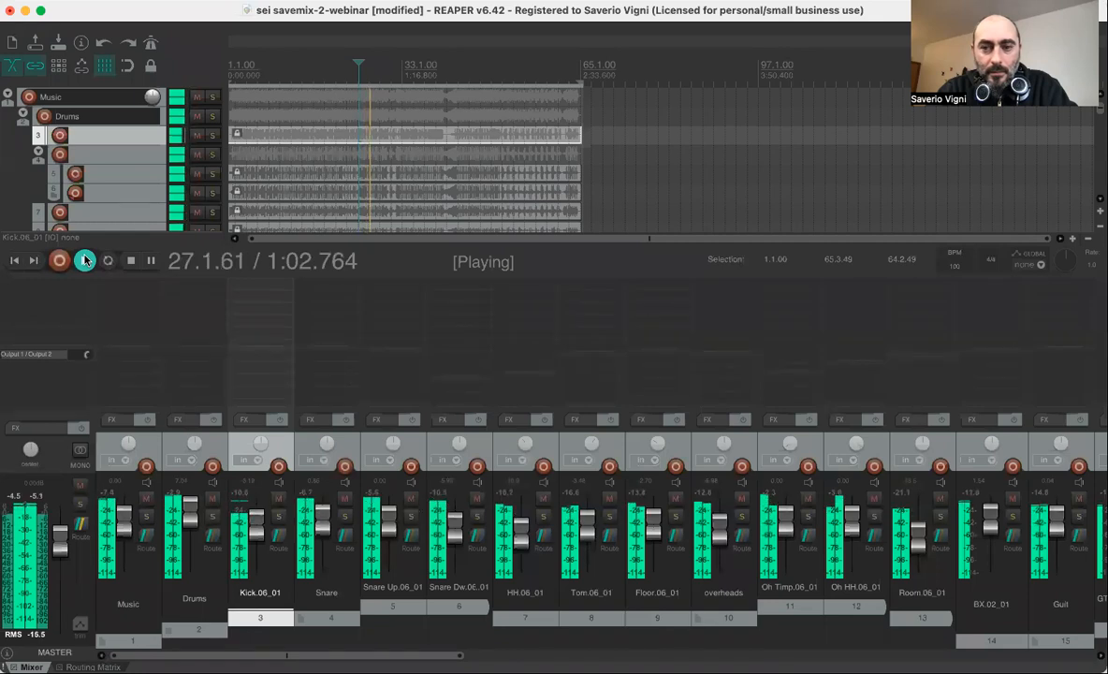
key(space)
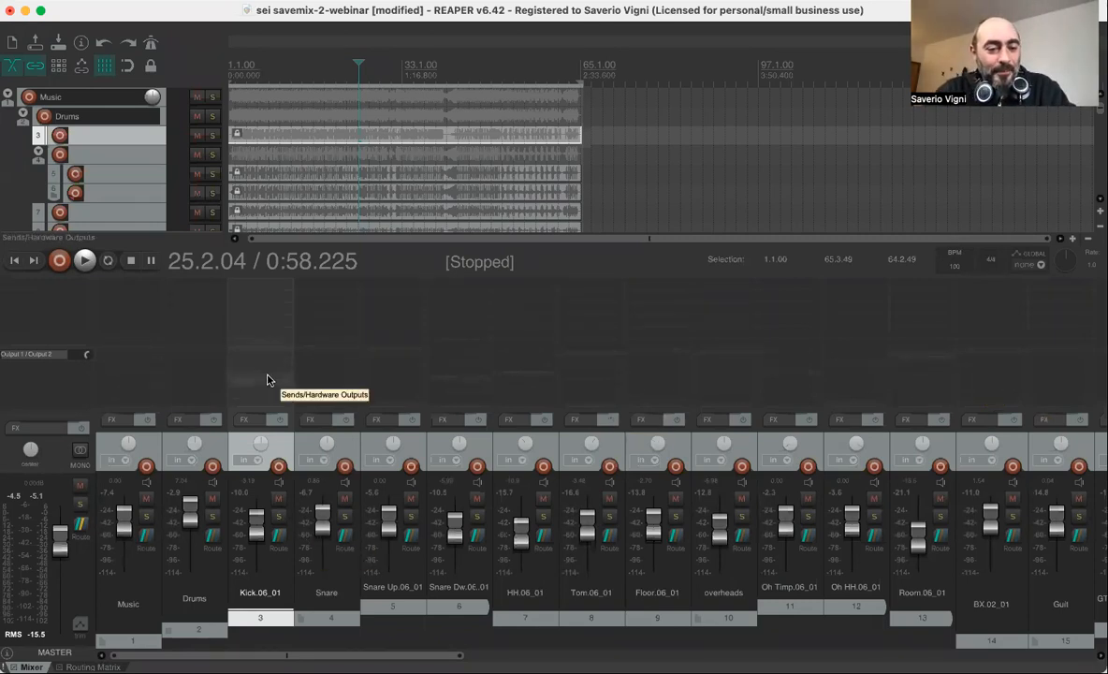
double_click(278, 288)
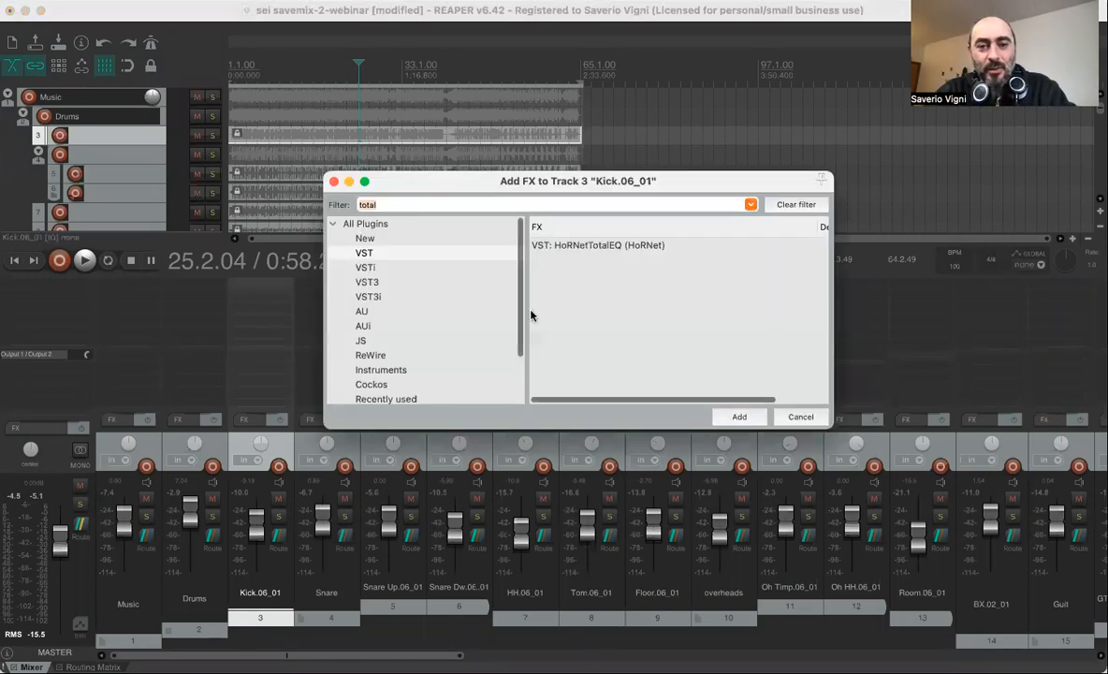
double_click(621, 247)
drag(169, 37, 187, 103)
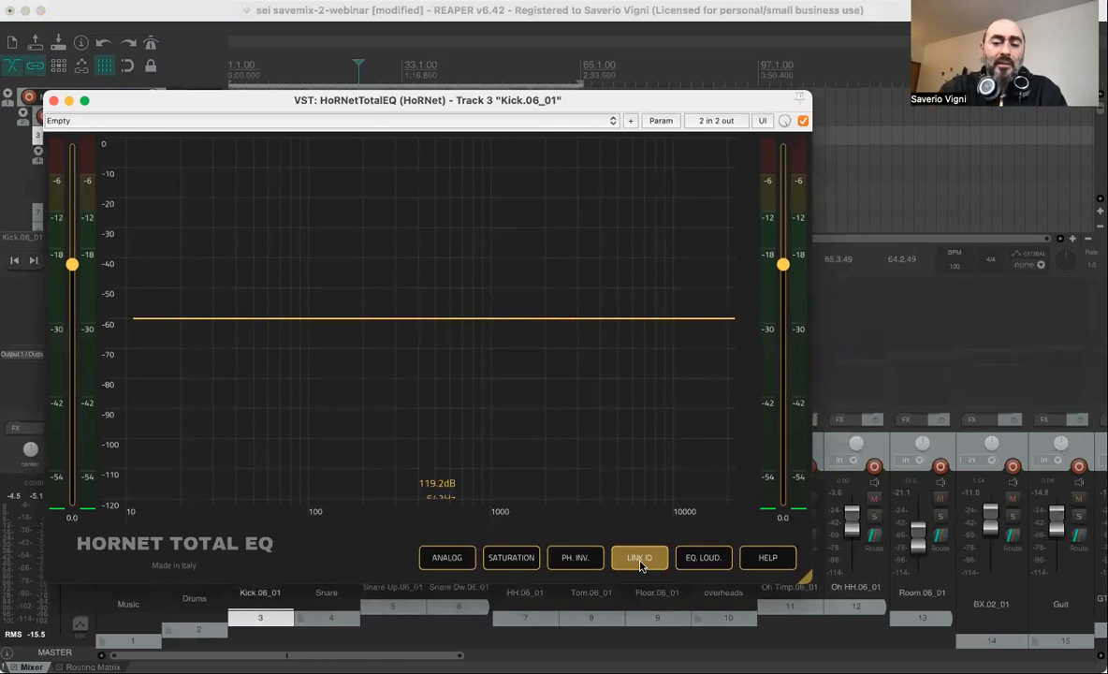
Try out the EQ's linked input gain and solo the Kick.06_01 track.
mouse_move(72, 265)
mouse_down()
mouse_move(72, 193)
mouse_move(72, 383)
mouse_move(72, 256)
mouse_move(69, 274)
mouse_up()
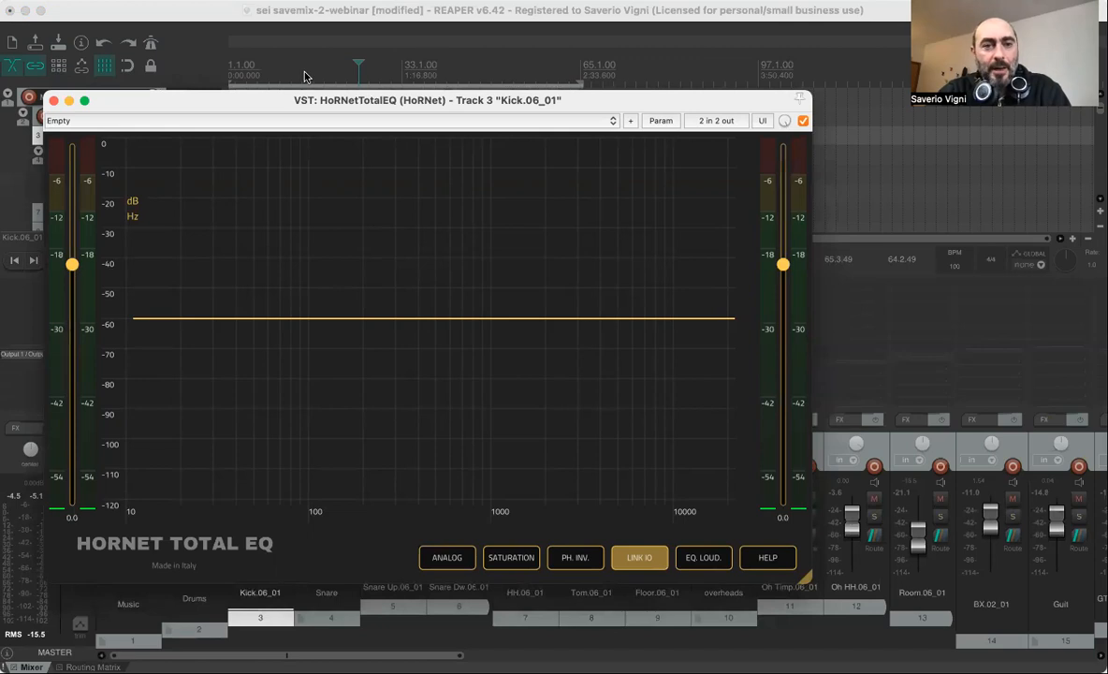
drag(397, 104, 789, 178)
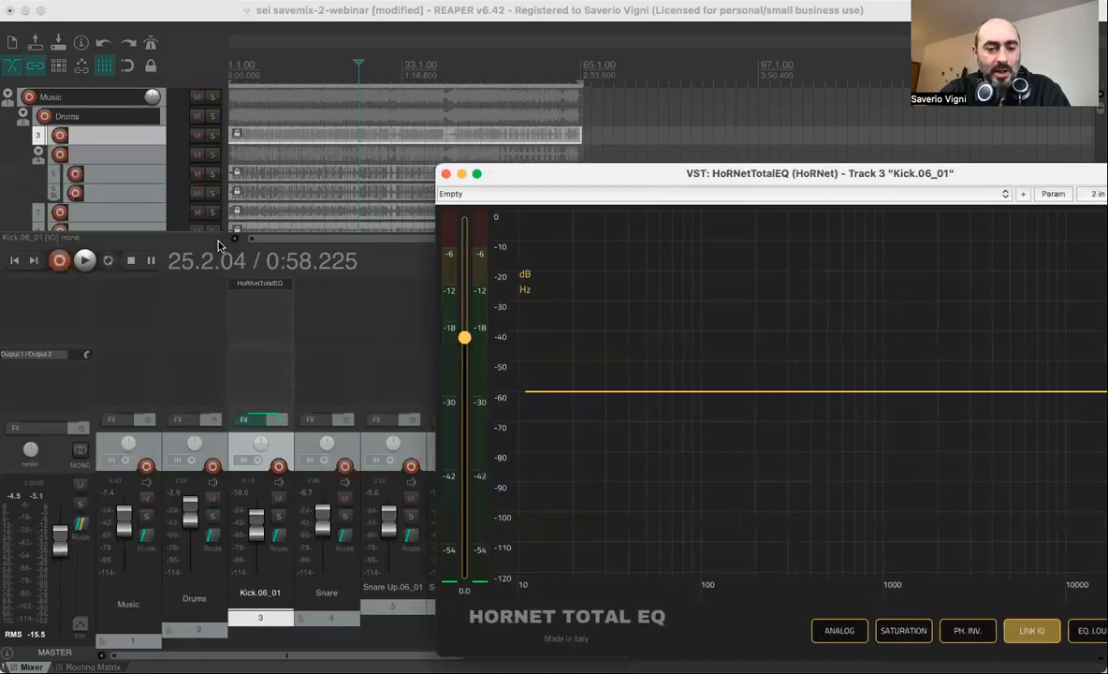
click(278, 515)
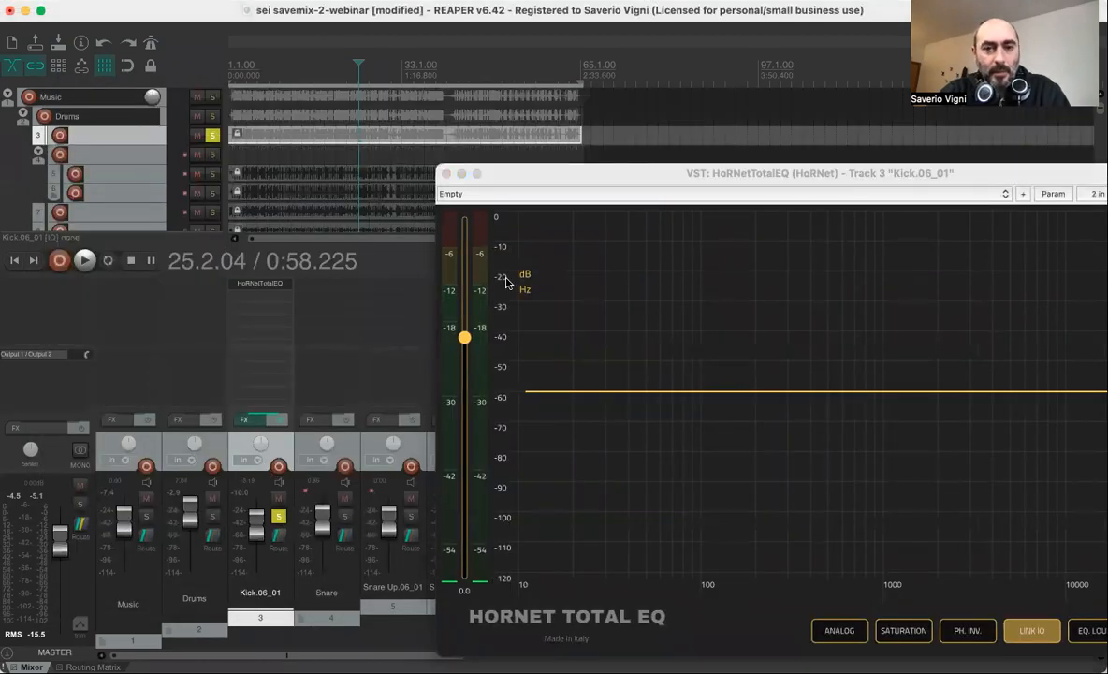
drag(590, 176, 209, 86)
Play the soloed kick and examine its frequency spectrum and levels in the EQ analyzer.
key(space)
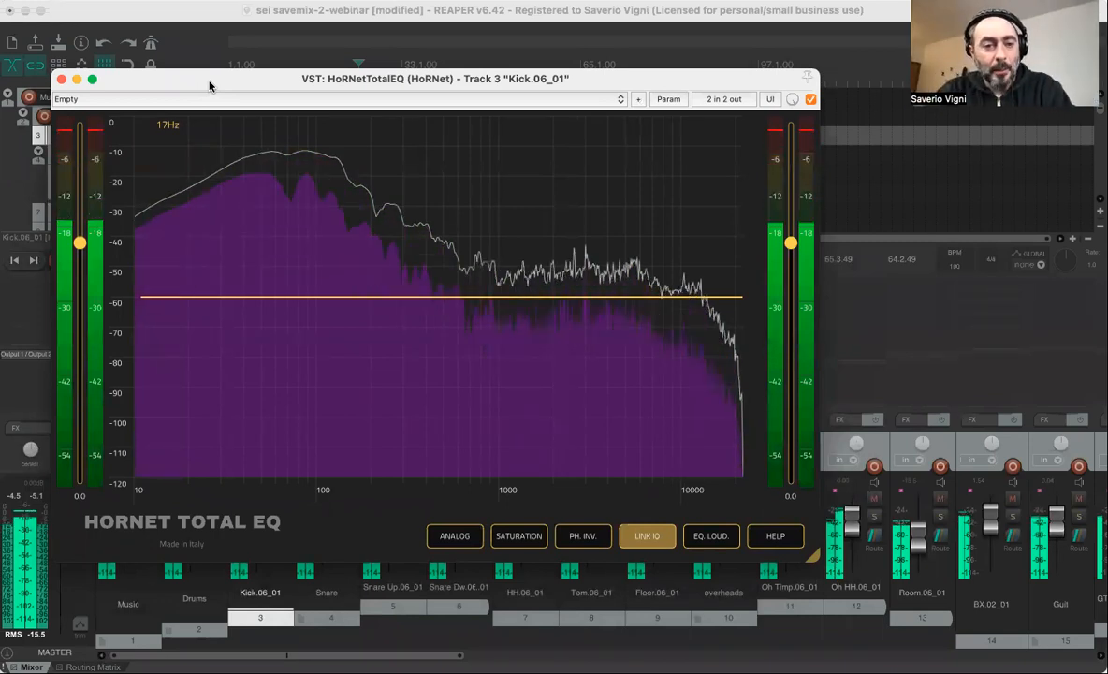
key(space)
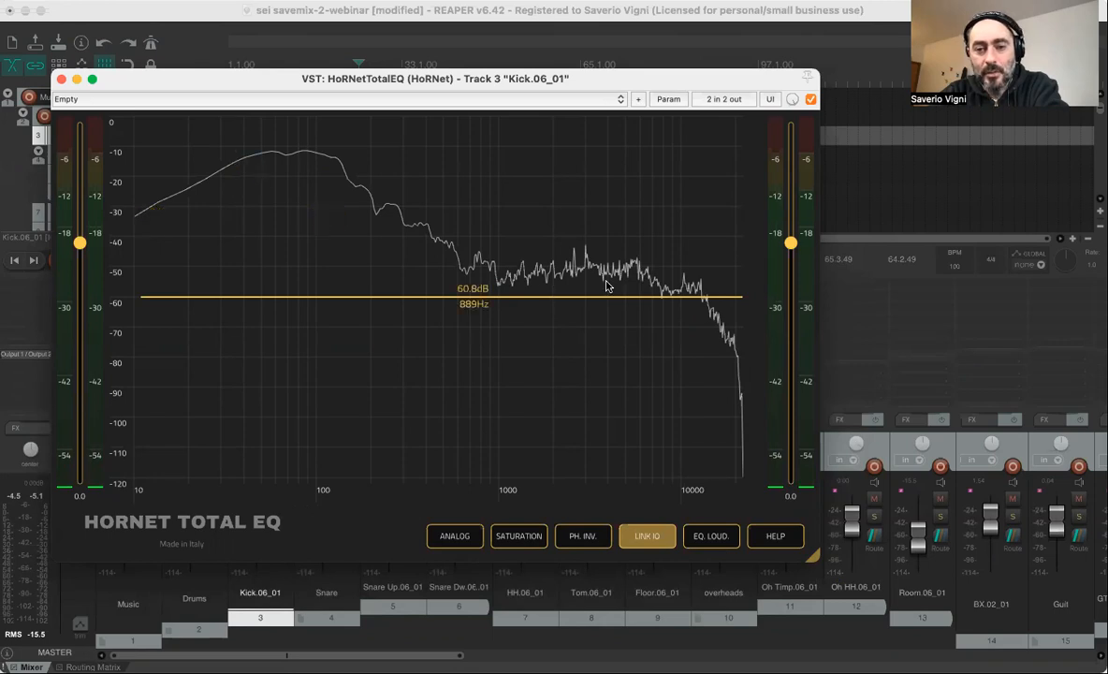
key(space)
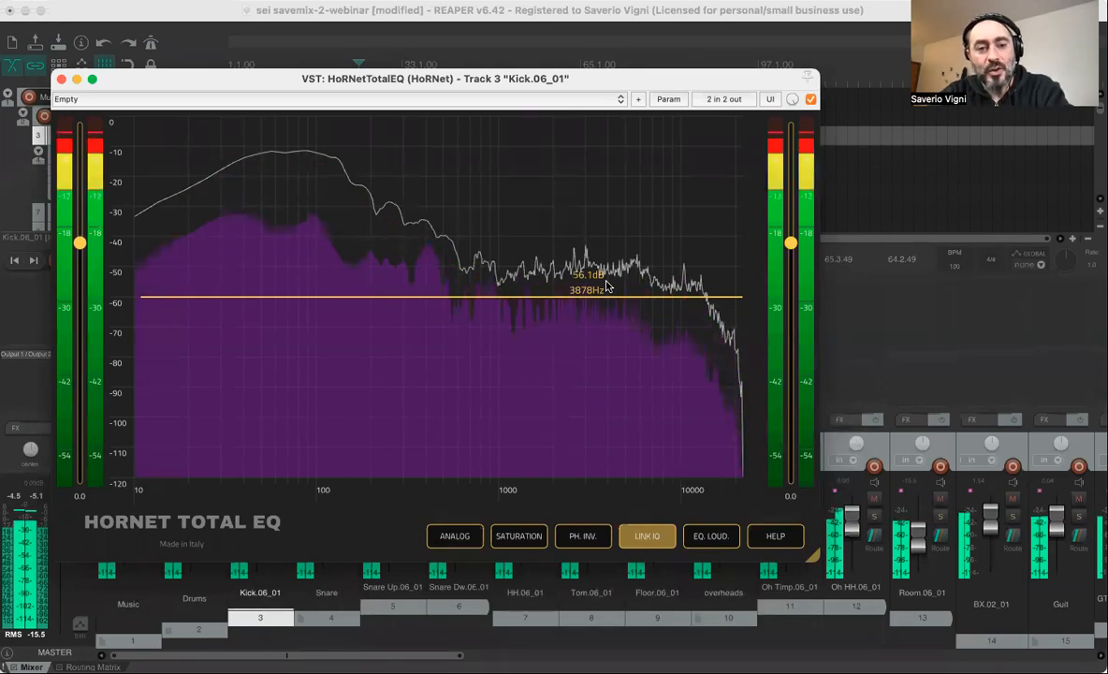
key(space)
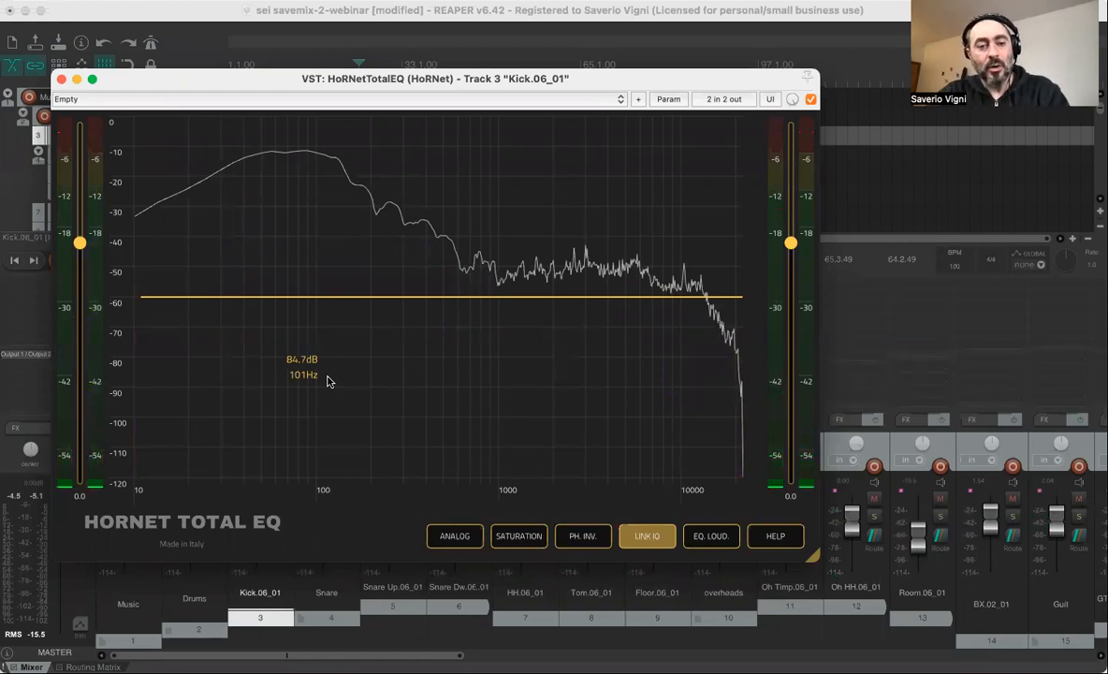
Try a resonant high-pass band at about 1496 Hz on the playing kick and remove it.
key(space)
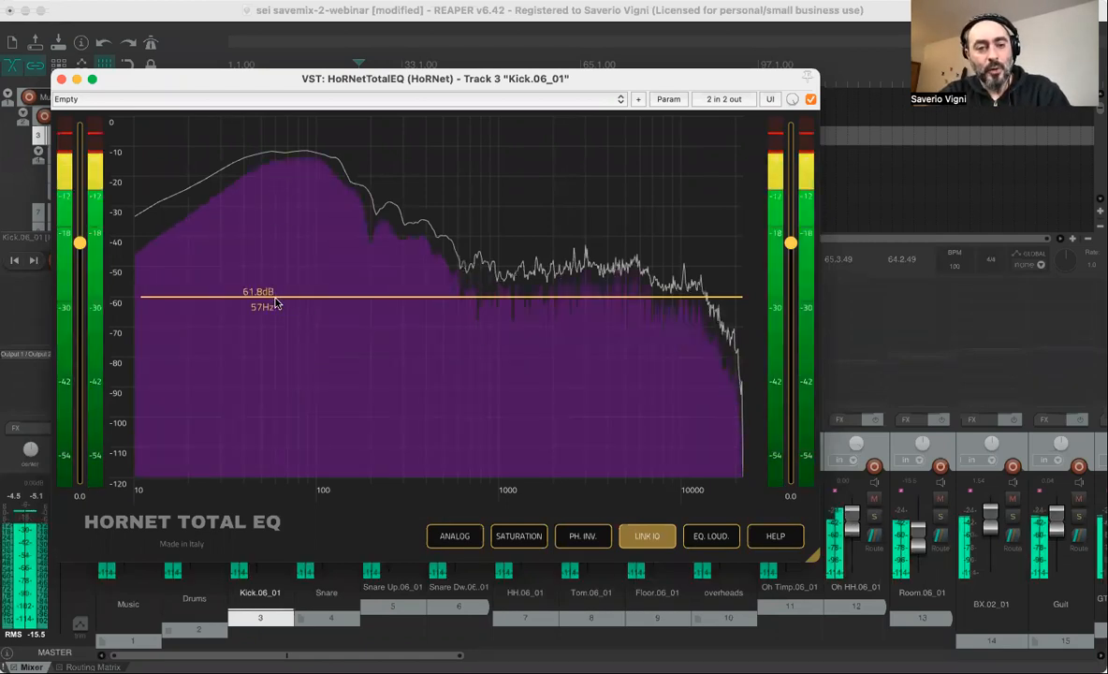
double_click(271, 298)
drag(272, 299, 527, 363)
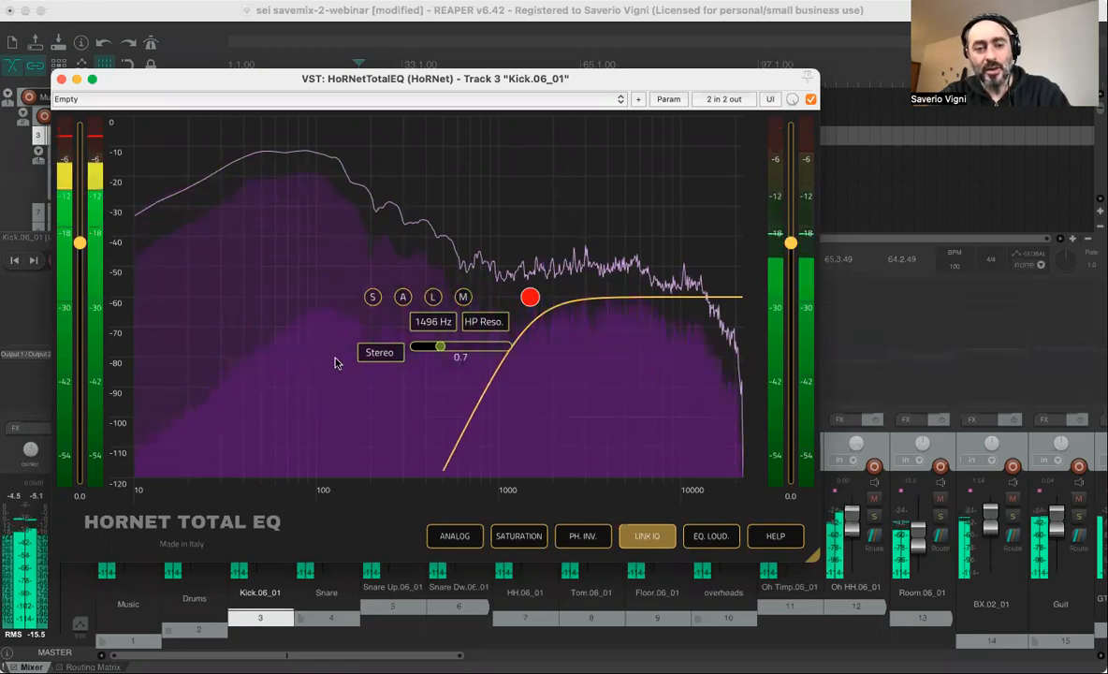
double_click(529, 297)
key(space)
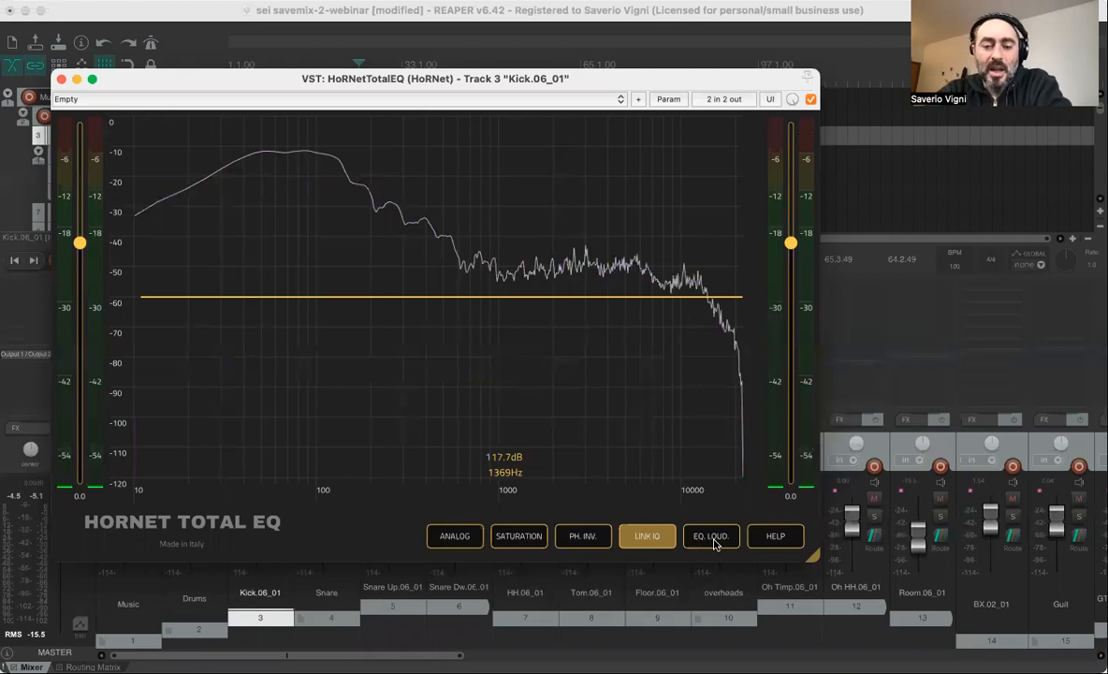
Enable equal-loudness compensation and try a resonant low-shelf band on the kick, ending at about 262 Hz and -10.4 dB.
click(713, 538)
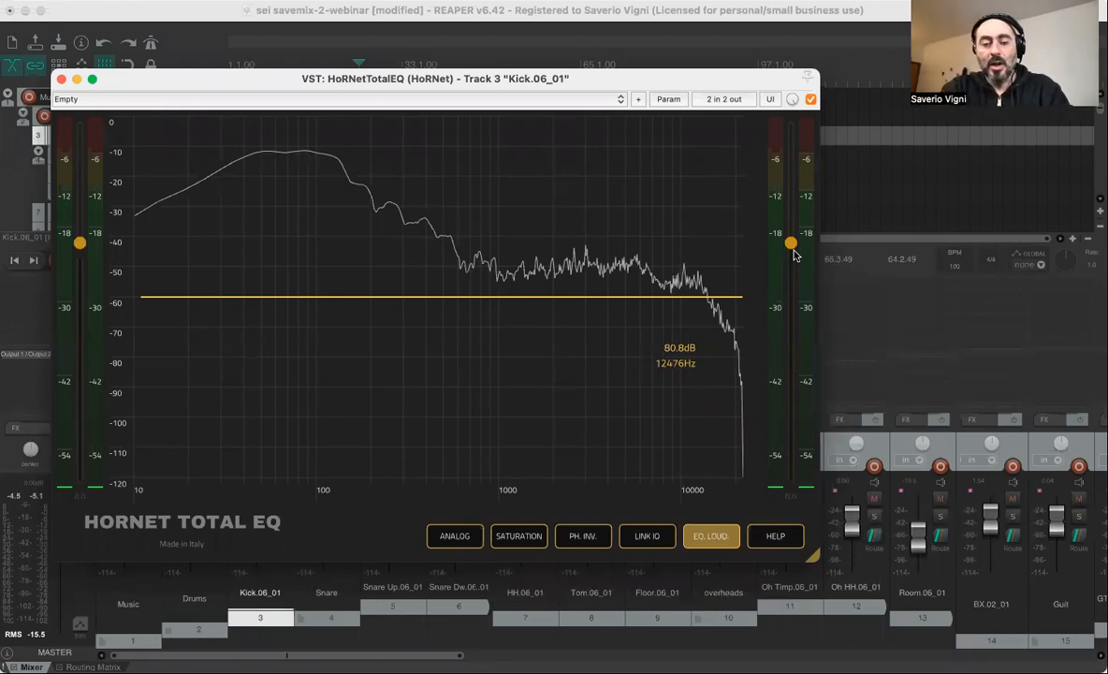
key(space)
click(301, 297)
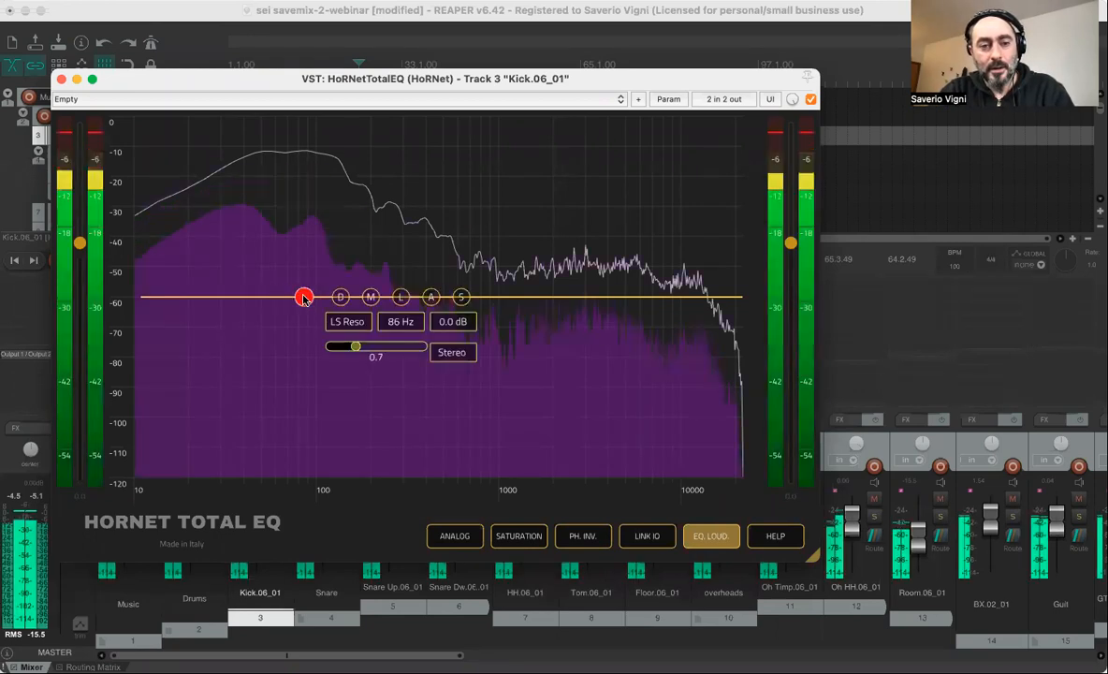
drag(301, 297, 371, 278)
drag(383, 418, 393, 394)
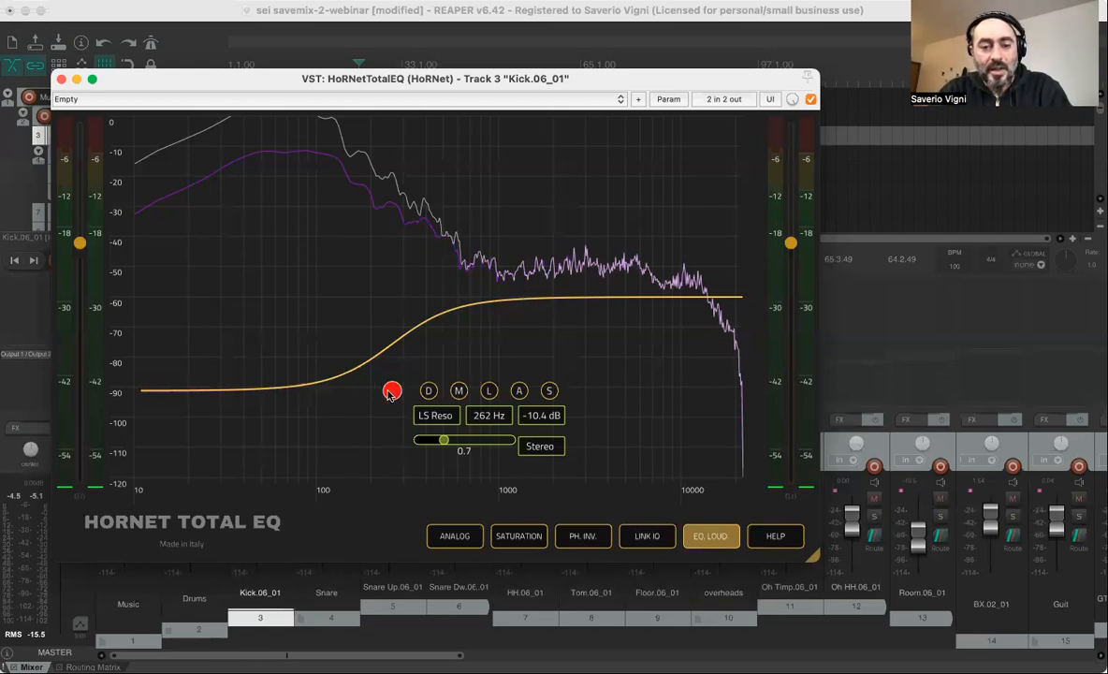
Disable equal-loudness compensation, audition the low shelf with boosts such as 12.1 dB at 2128 Hz, and delete the band.
click(712, 544)
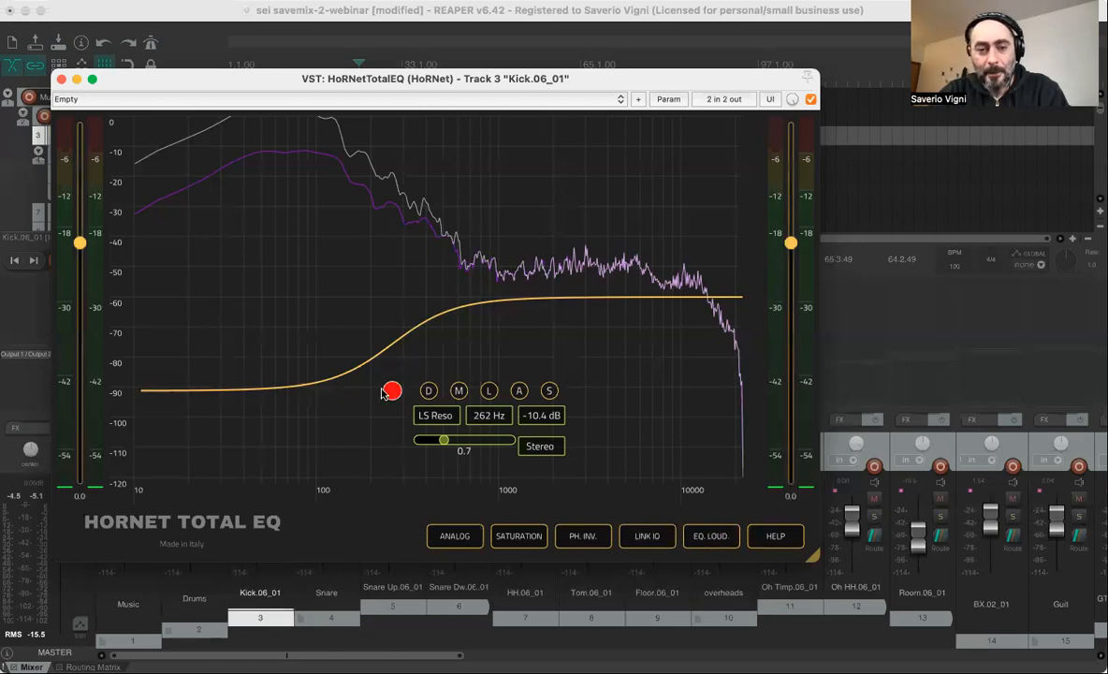
key(space)
drag(392, 391, 383, 211)
drag(488, 147, 558, 187)
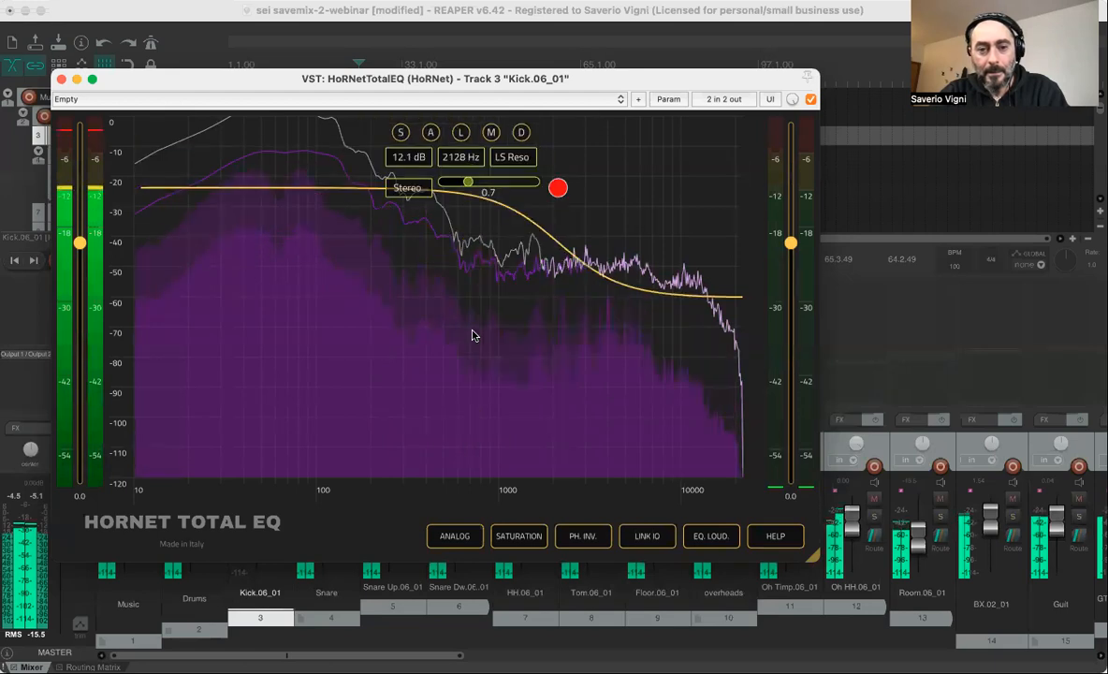
drag(409, 382, 402, 373)
key(space)
double_click(401, 372)
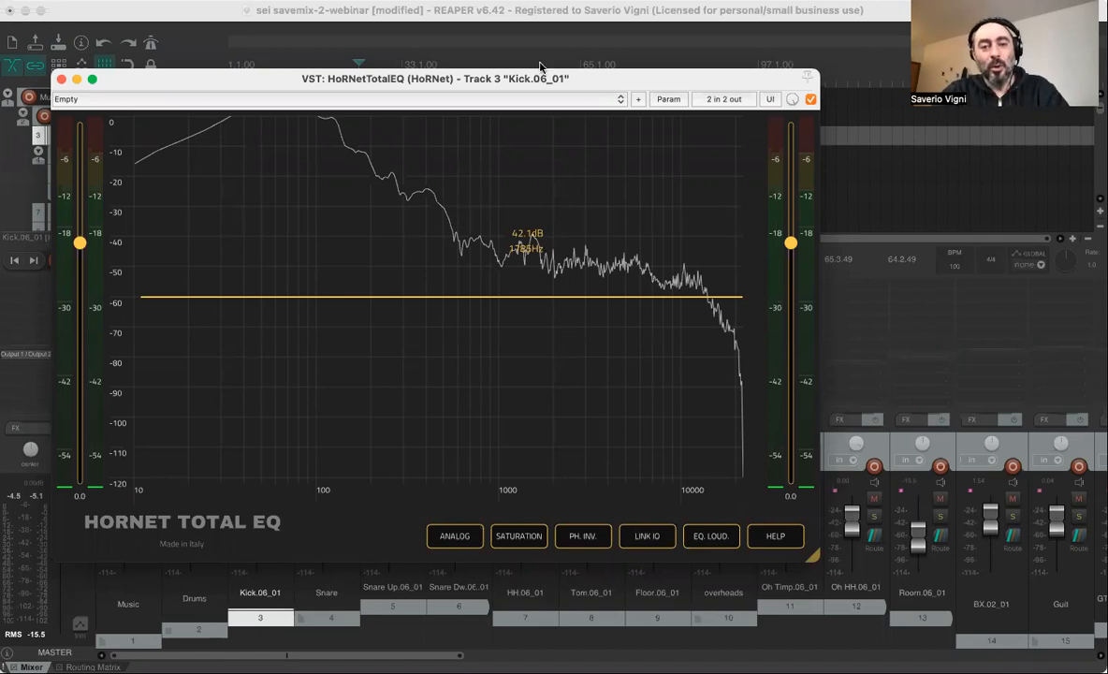
drag(518, 84, 516, 85)
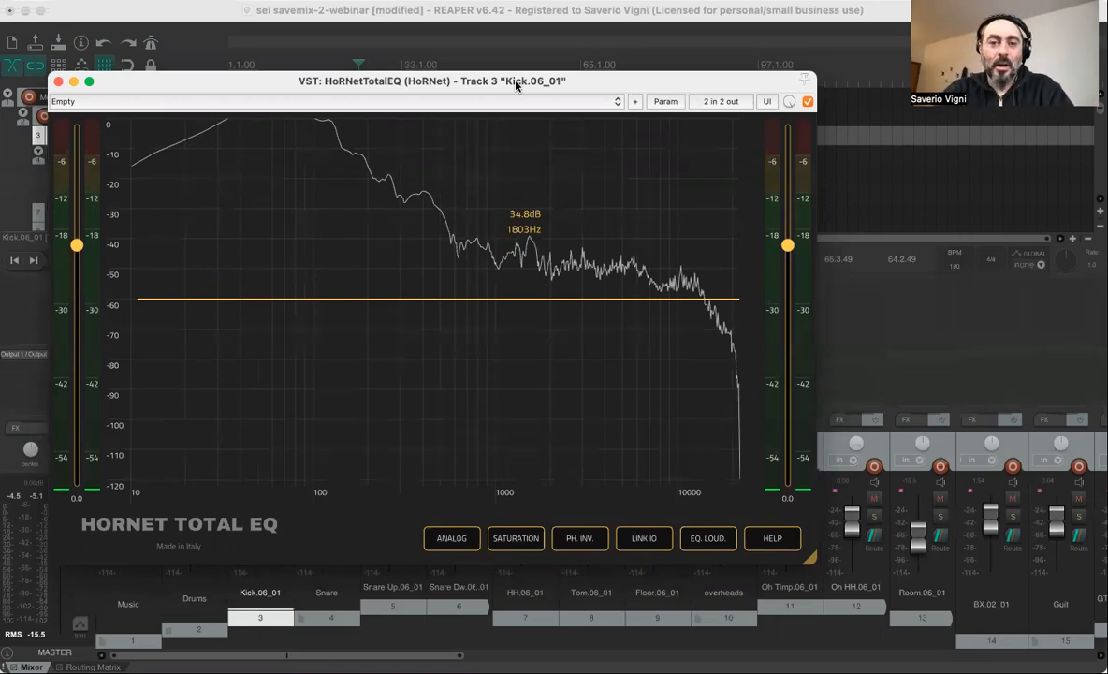
drag(515, 83, 516, 80)
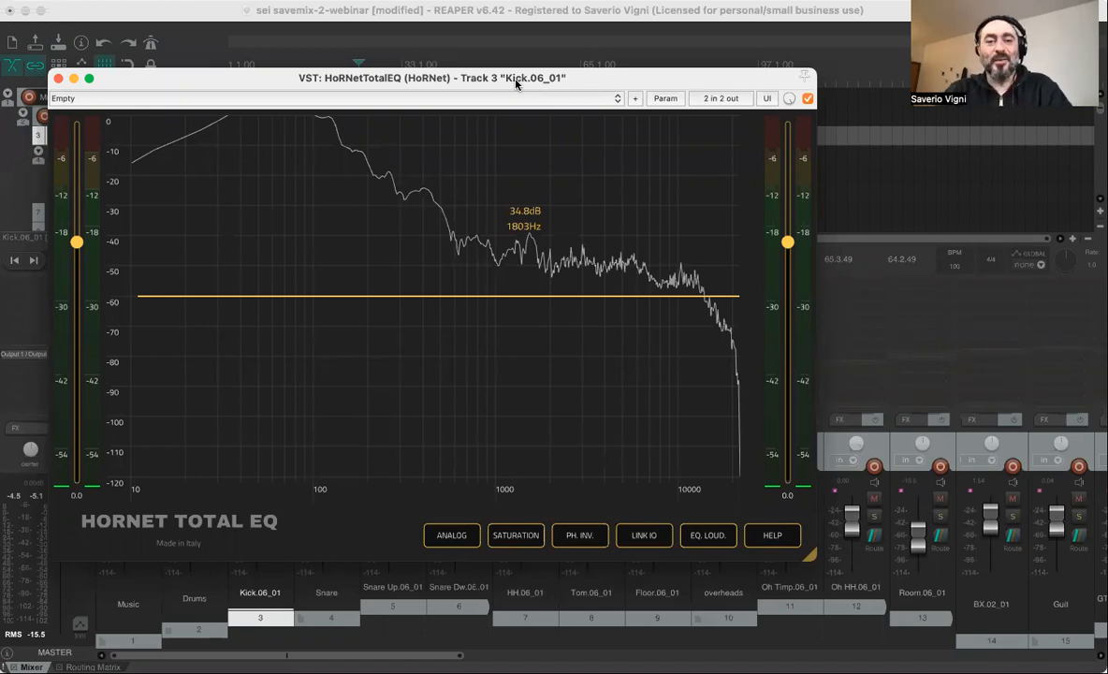
drag(302, 80, 306, 79)
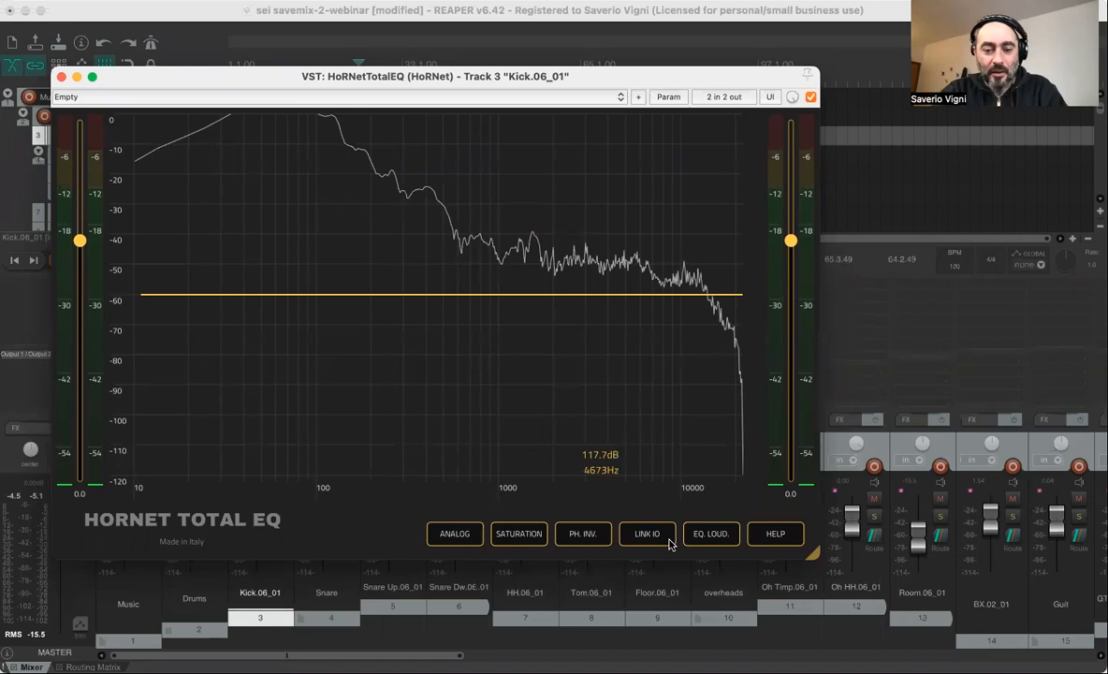
Try the plug-in's help tooltips on a bell band at about 3160 Hz and -5.8 dB, turning help off and deleting the band.
click(777, 535)
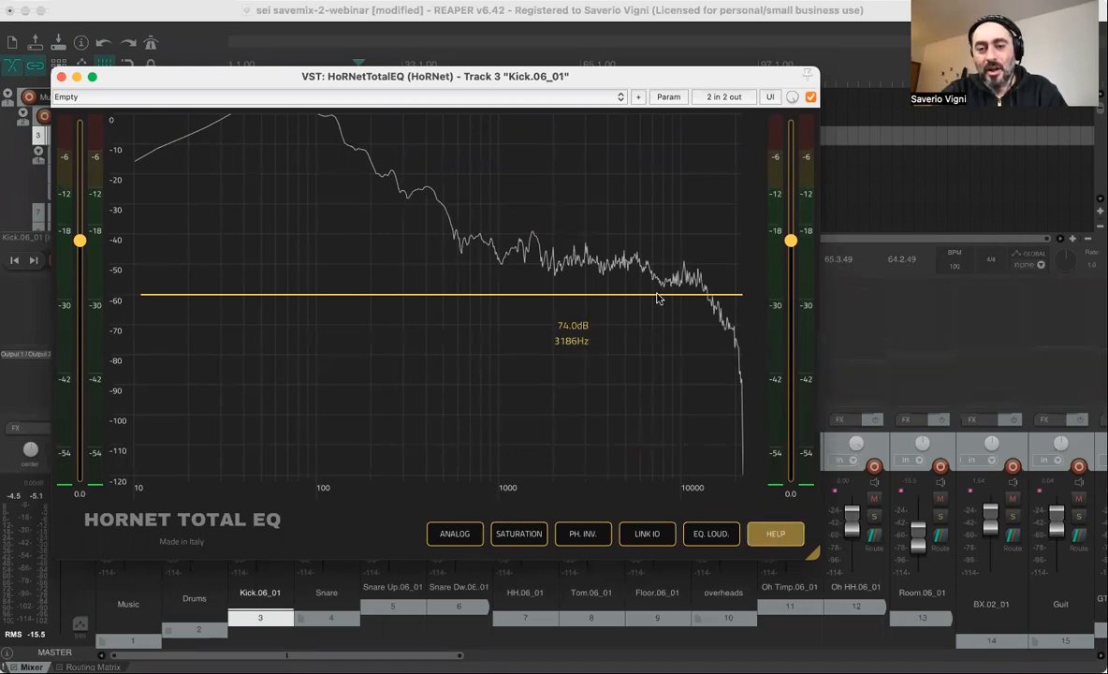
click(570, 294)
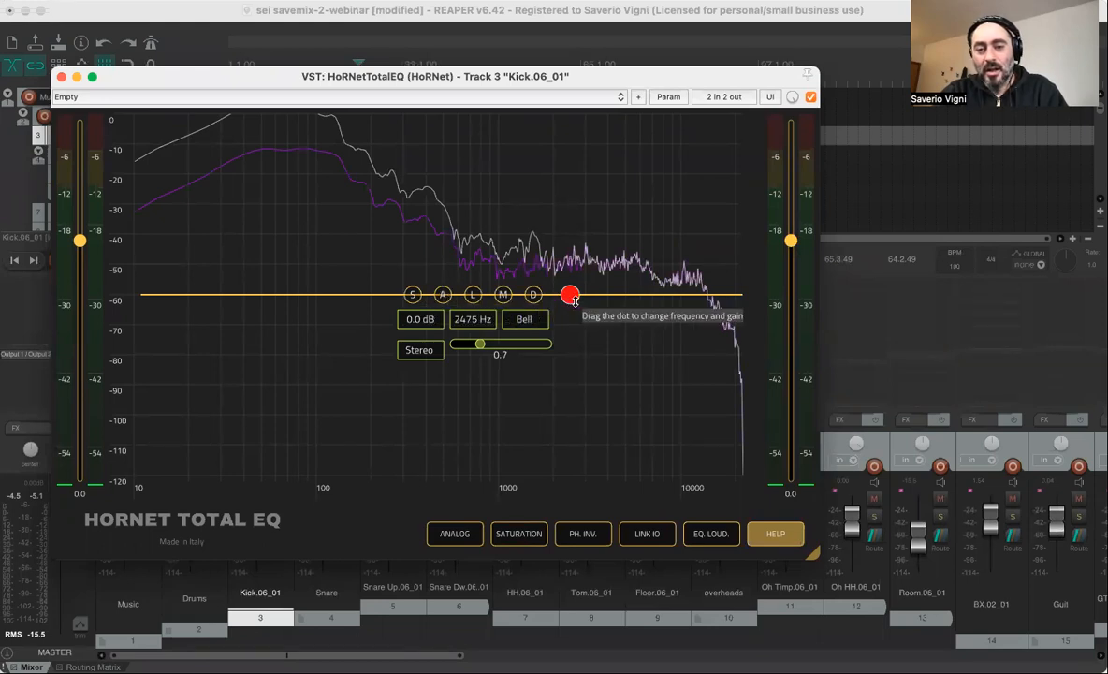
drag(569, 293, 588, 346)
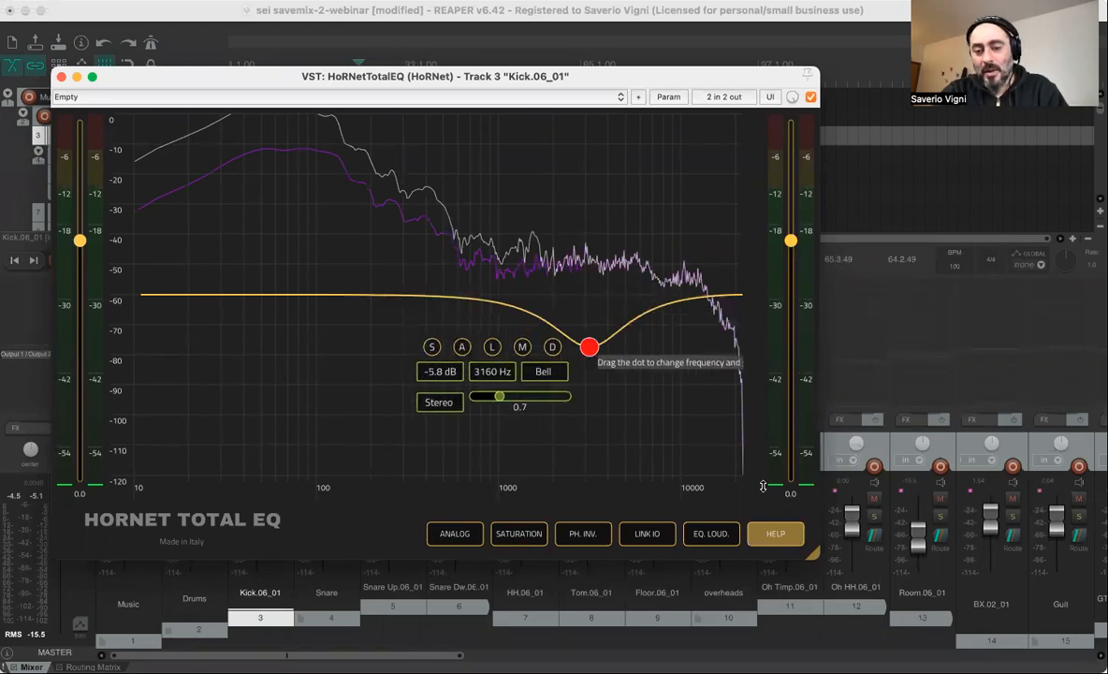
click(784, 541)
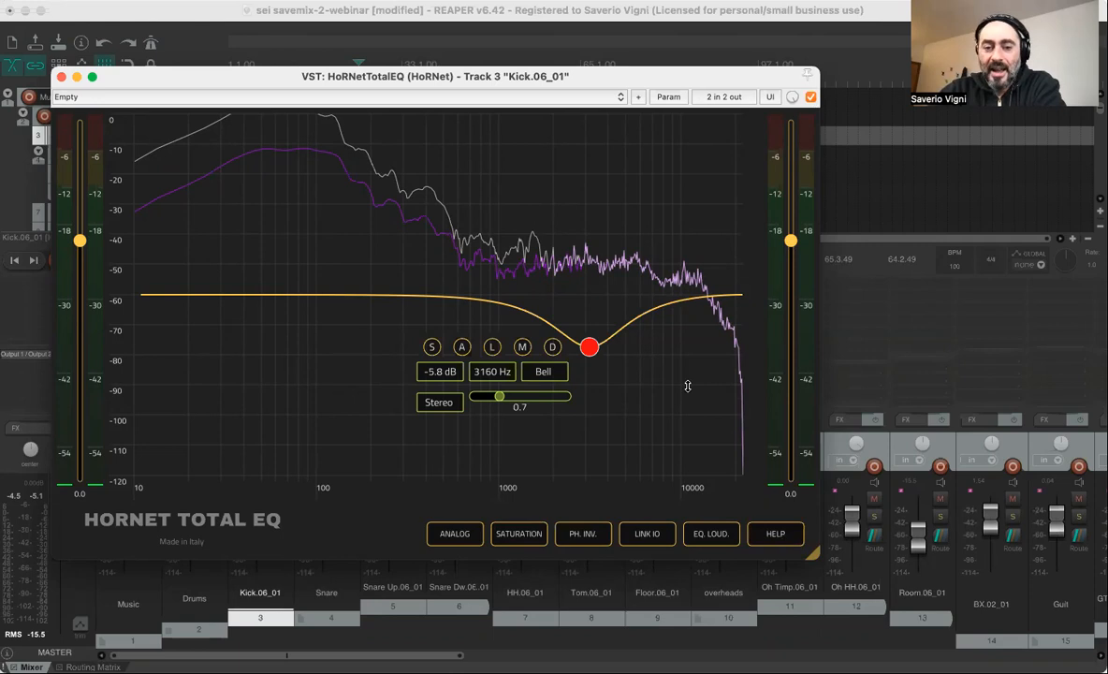
double_click(589, 349)
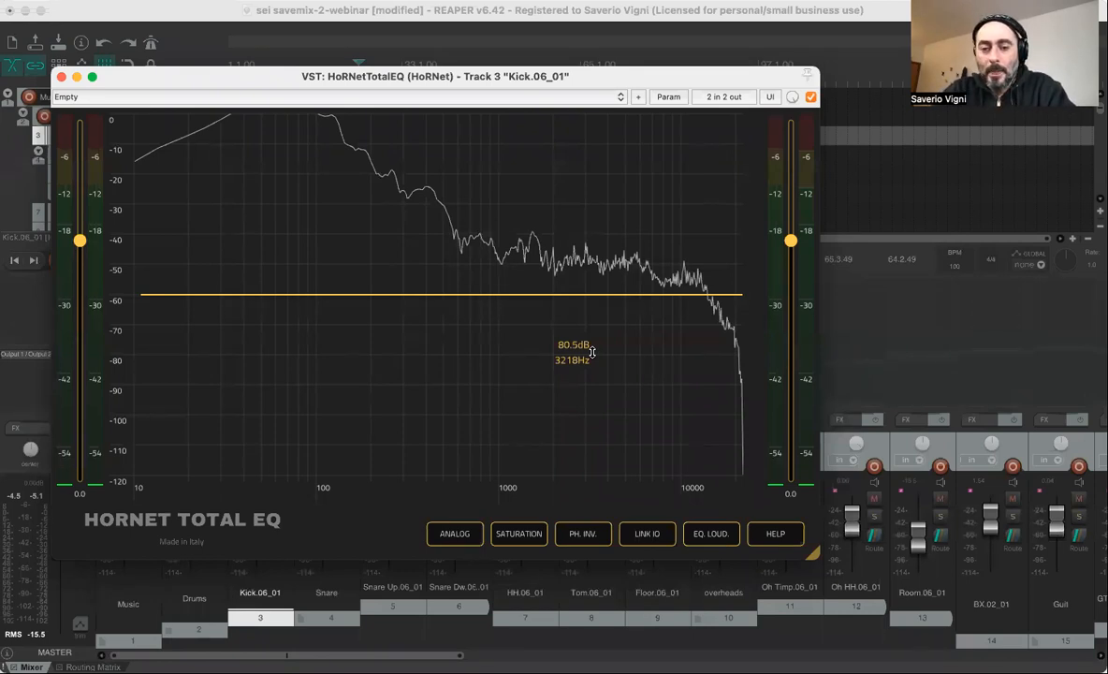
Enable equal-loudness compensation and add a dynamic resonant low-shelf band at about 237 Hz and -10.7 dB.
click(708, 537)
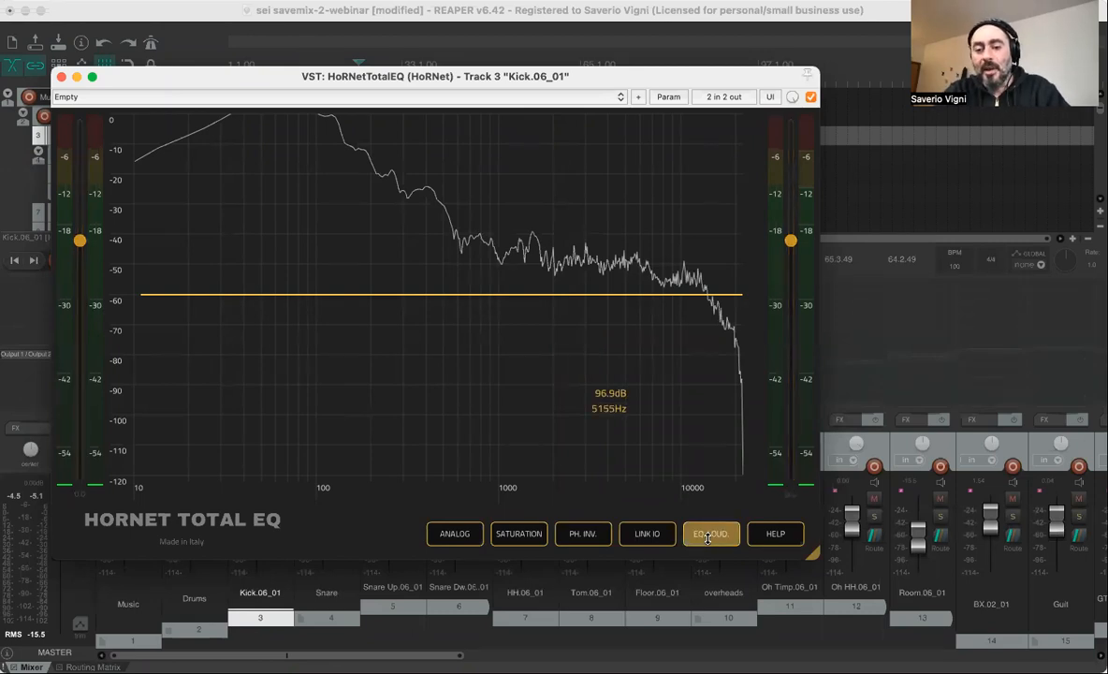
click(307, 296)
drag(316, 296, 384, 392)
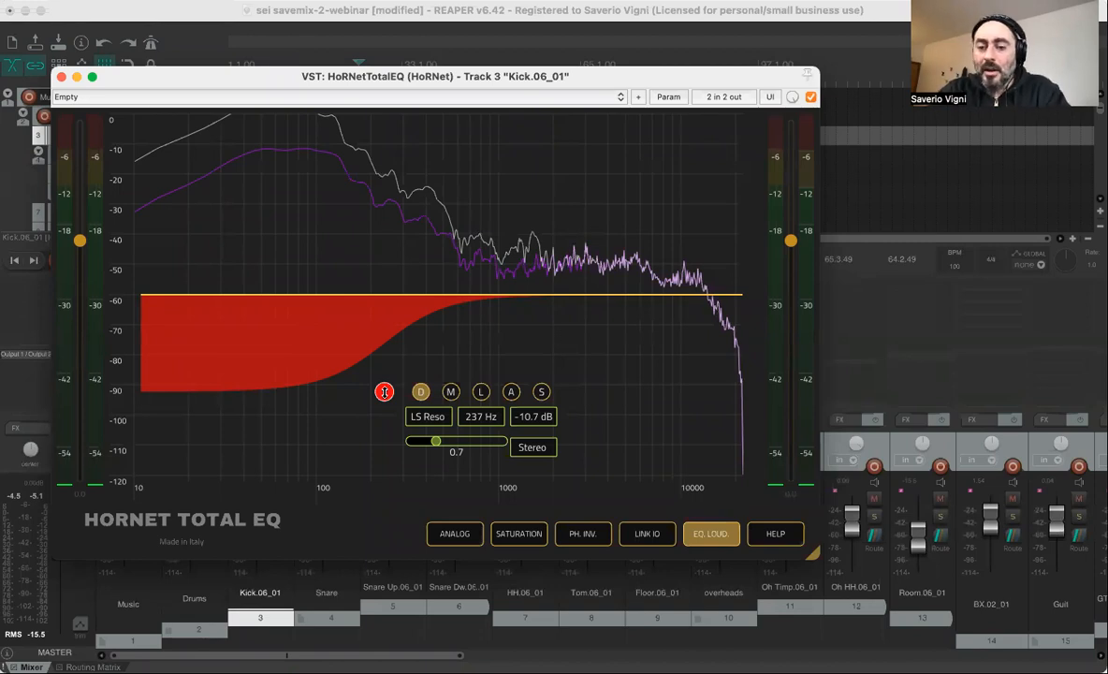
Move the dynamic low-shelf band through several cut and boost positions, ending at about 666 Hz with 9.4 dB of gain.
drag(384, 392, 423, 389)
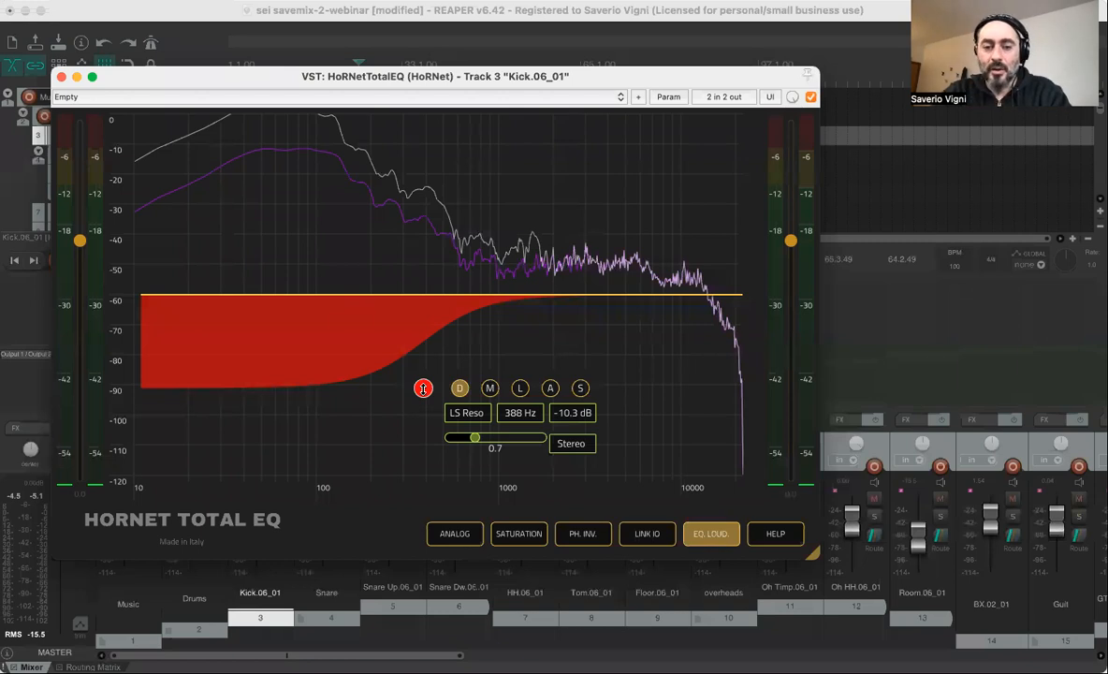
drag(423, 388, 476, 398)
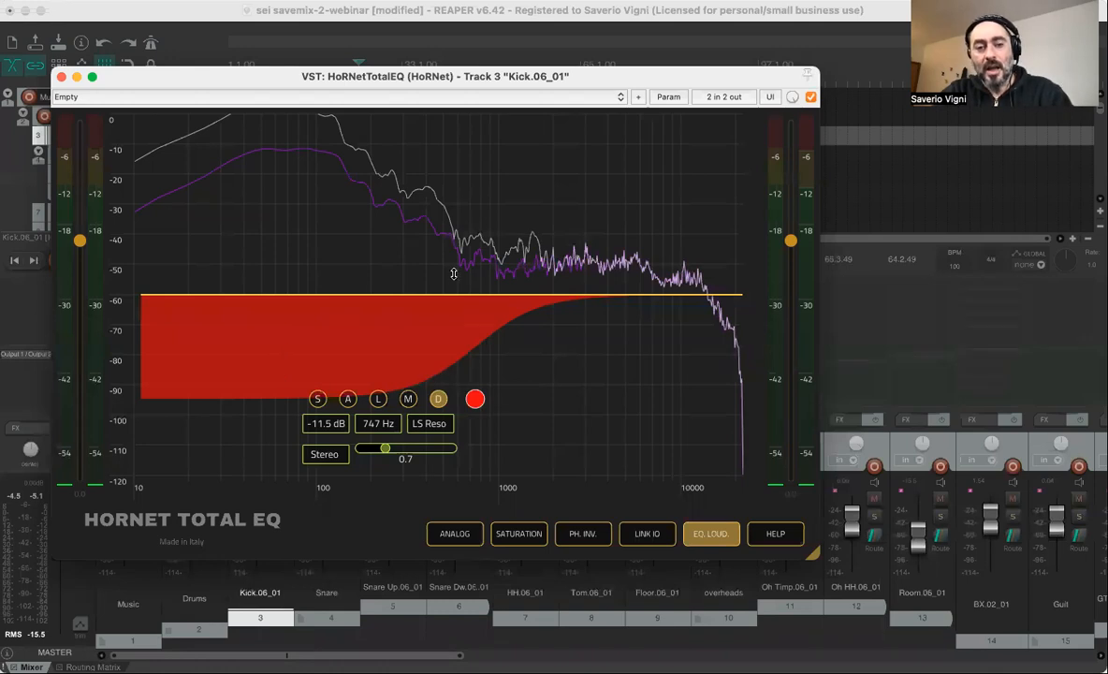
mouse_move(477, 399)
mouse_down()
mouse_move(474, 237)
mouse_move(490, 204)
mouse_move(485, 396)
mouse_up()
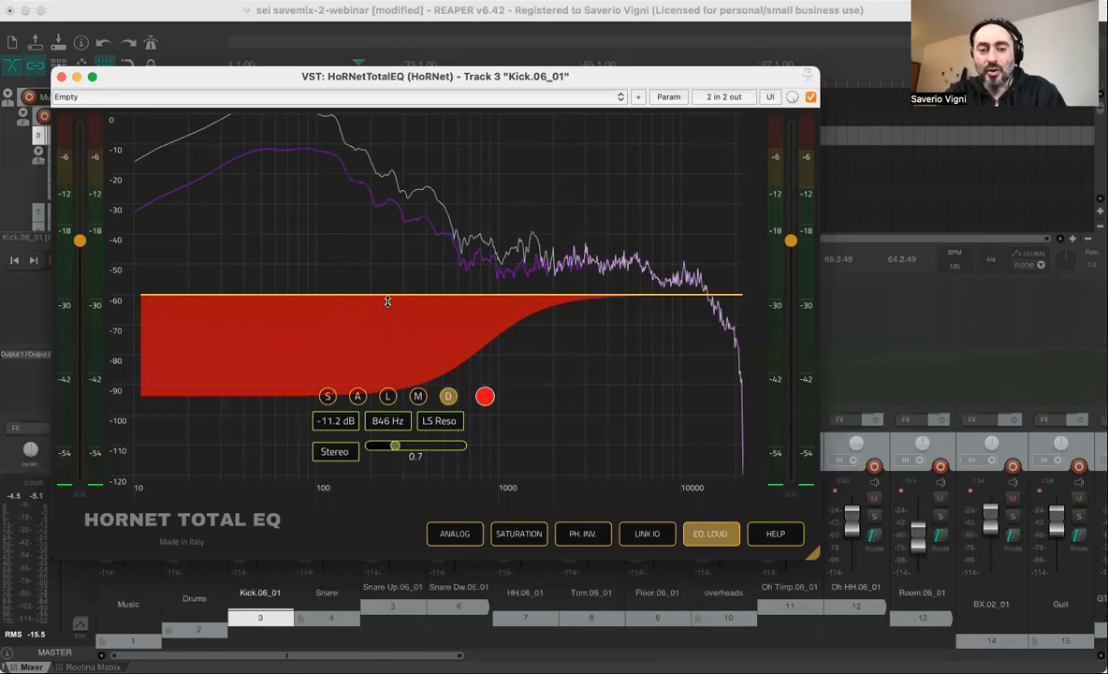
drag(485, 396, 468, 219)
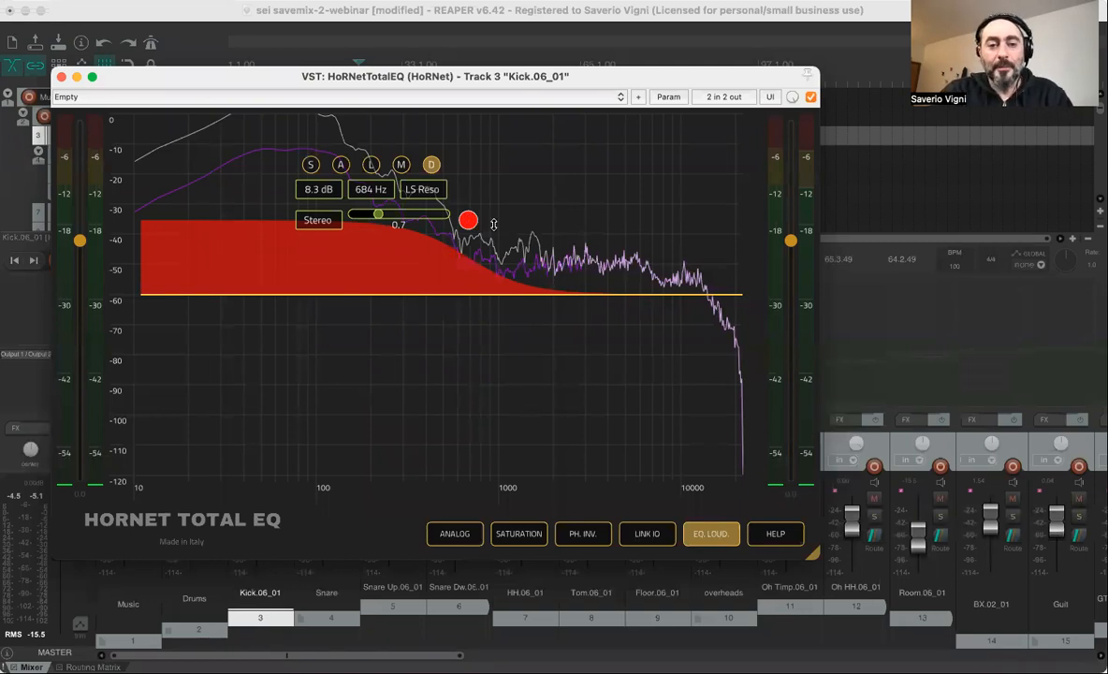
drag(485, 226, 466, 210)
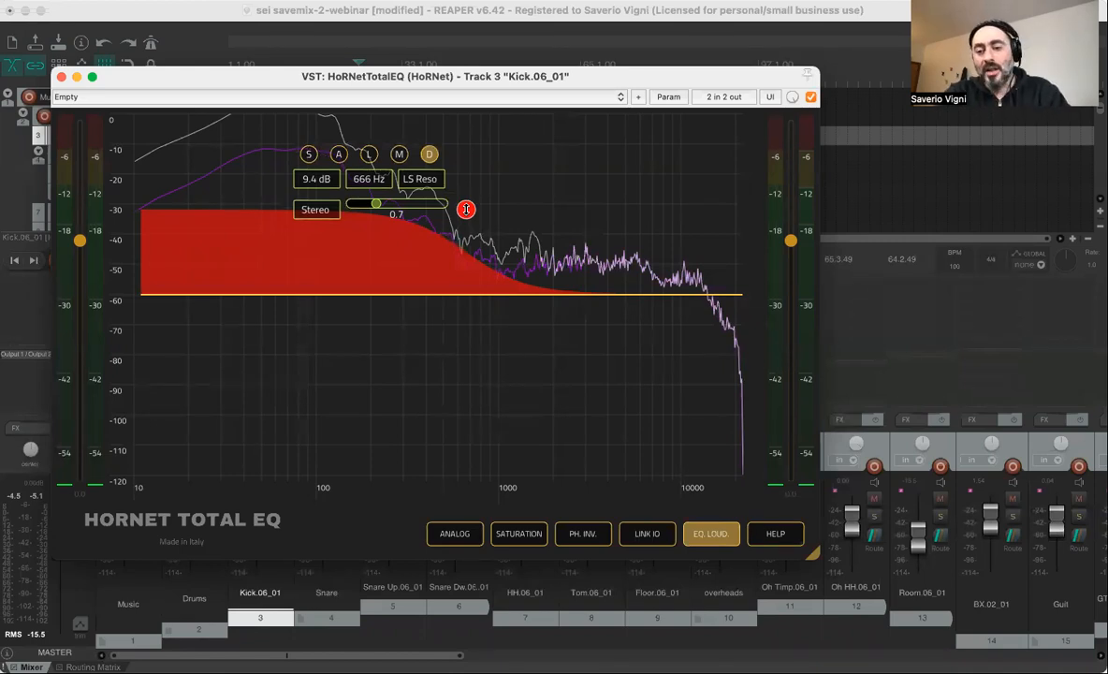
Audition the dynamic low shelf with cuts of about 8.8 dB at 698 Hz and 8.6 dB at 342 Hz, and delete the band.
drag(481, 211, 469, 374)
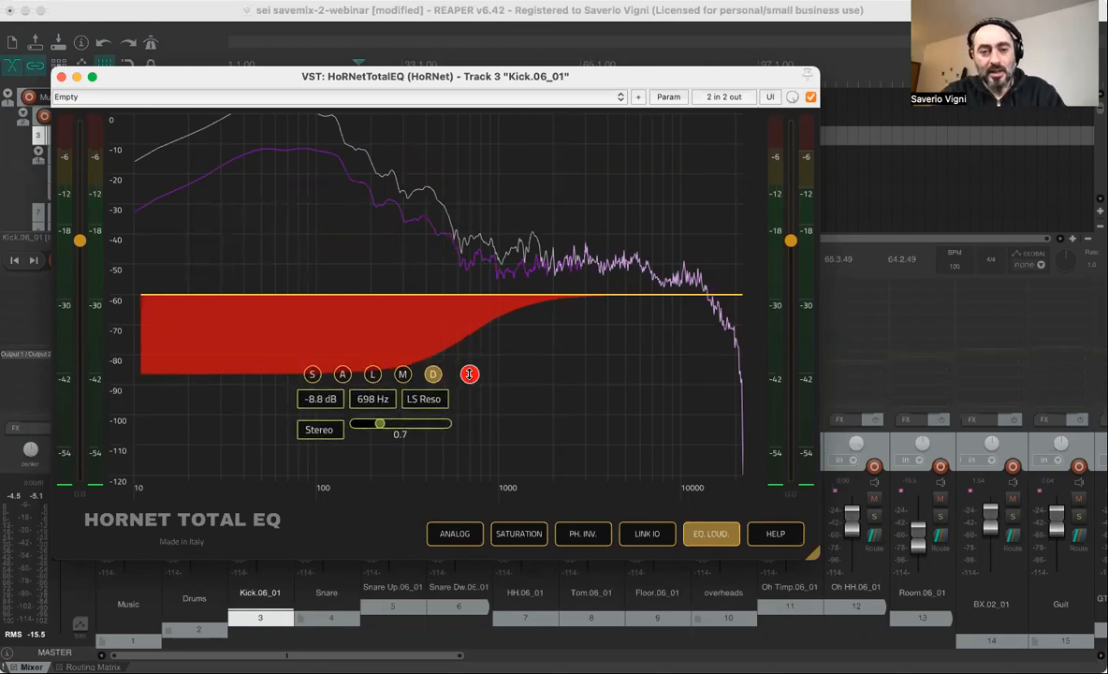
key(space)
drag(468, 374, 413, 374)
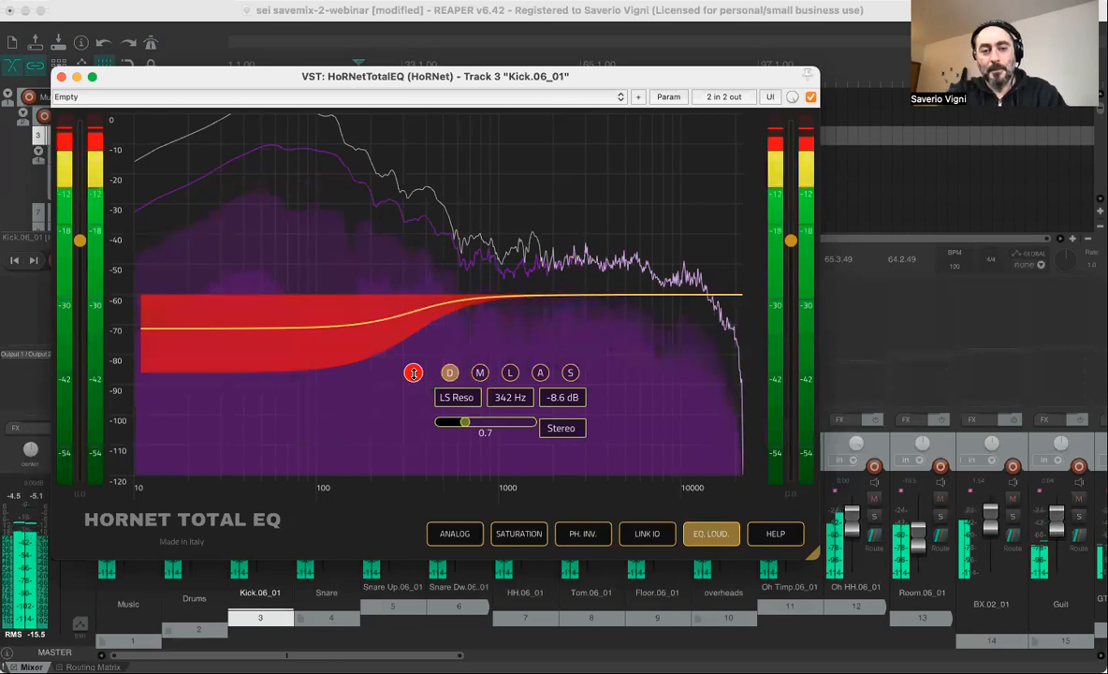
key(space)
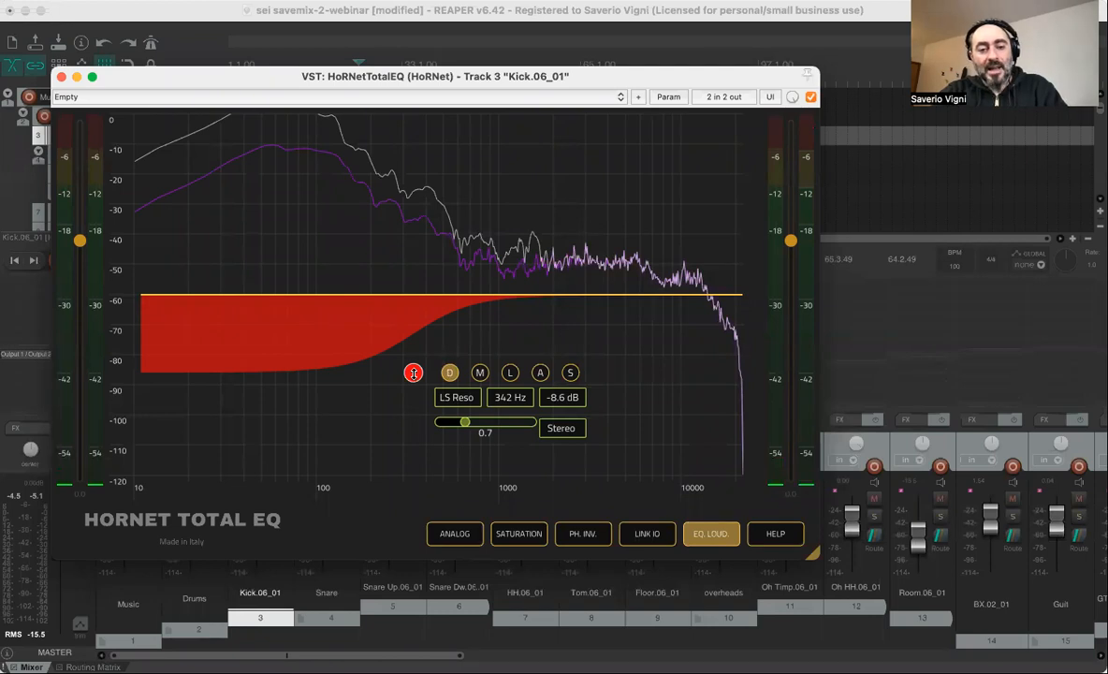
double_click(413, 372)
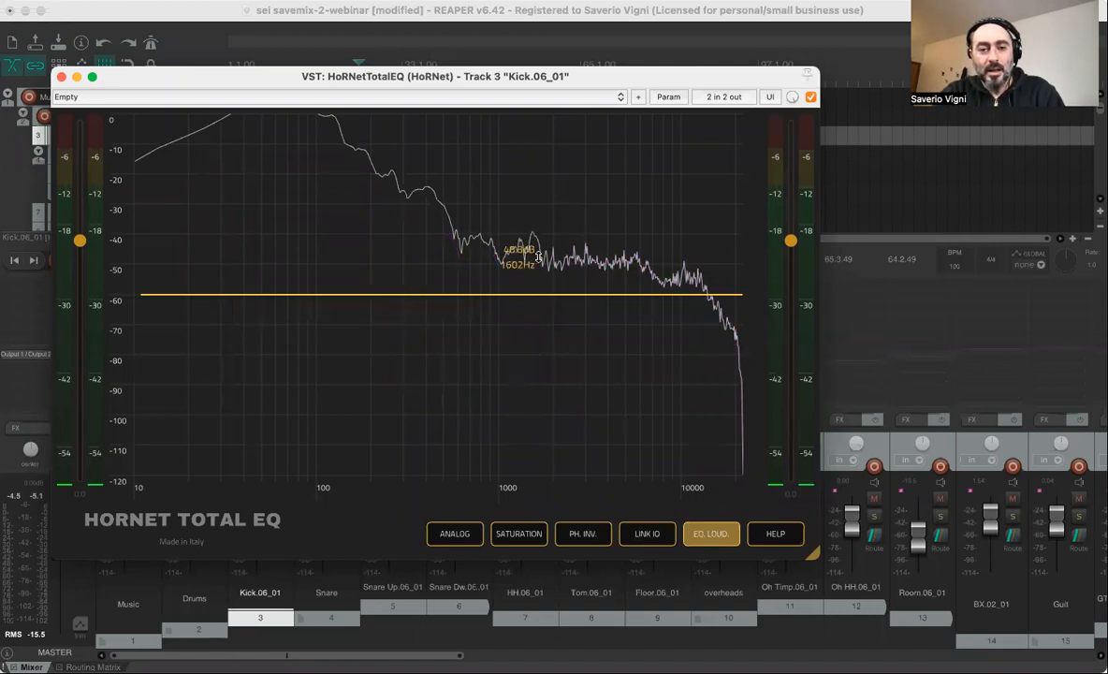
Reopen the kick track's HoRNetTotalEQ window and play the kick to capture a fresh spectrum.
click(61, 76)
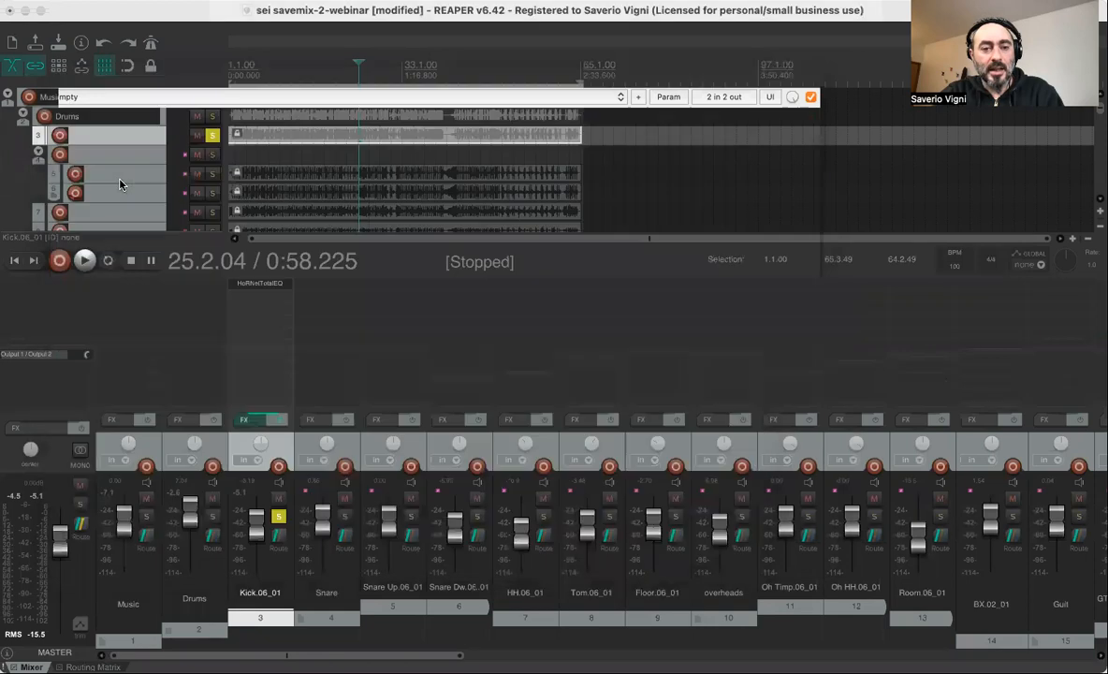
click(260, 283)
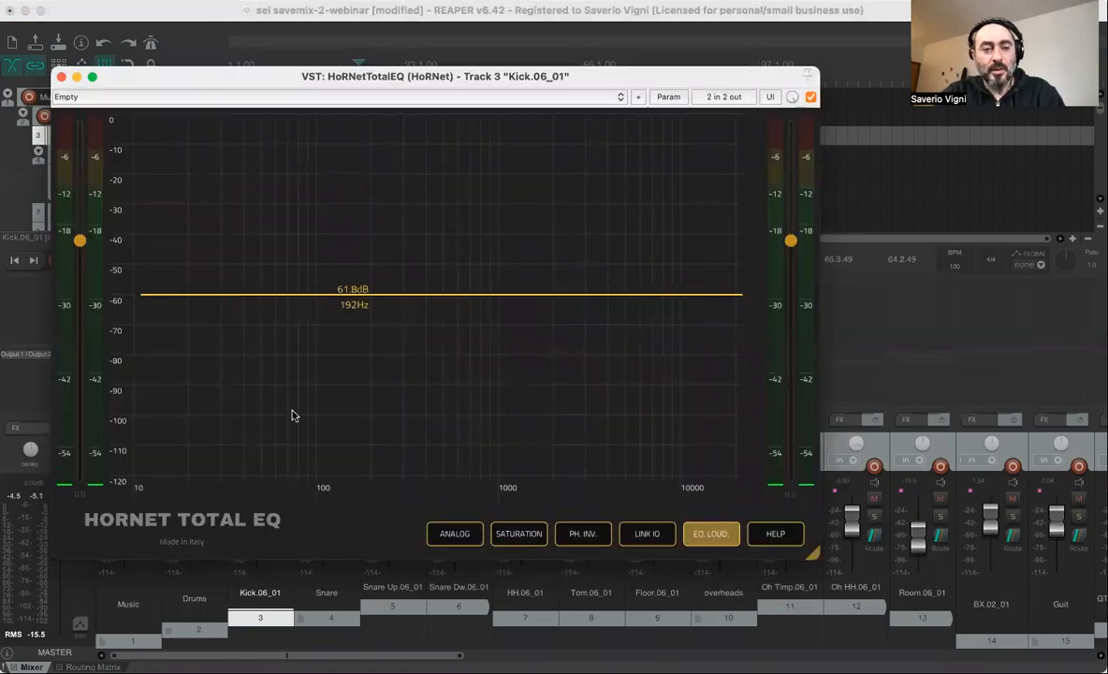
key(space)
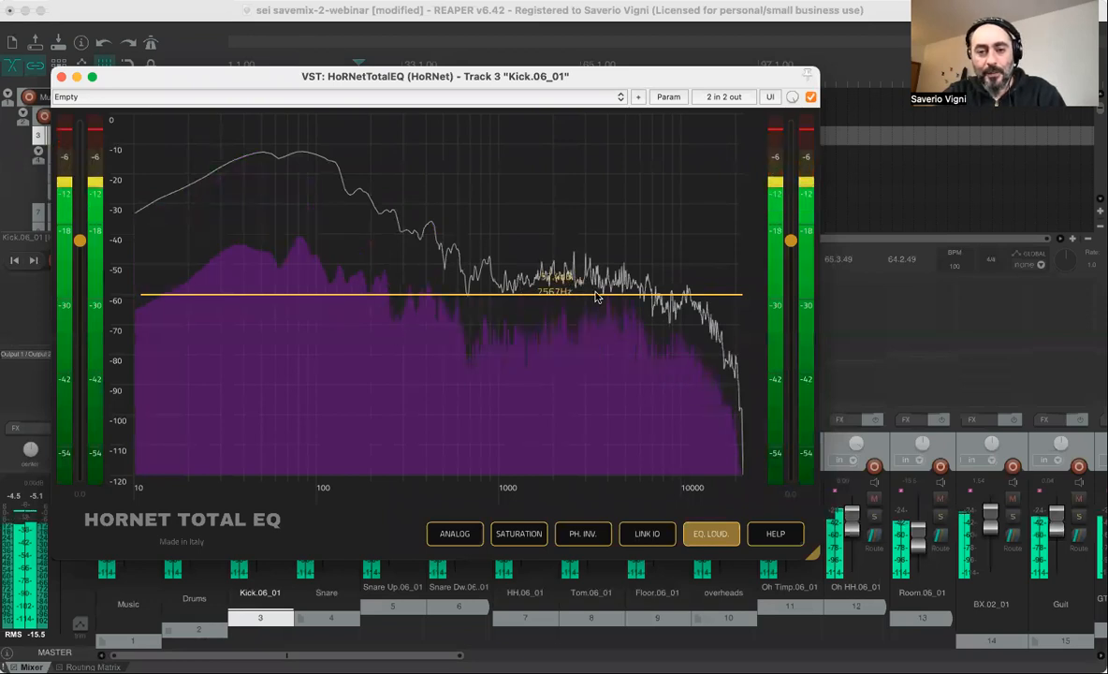
key(space)
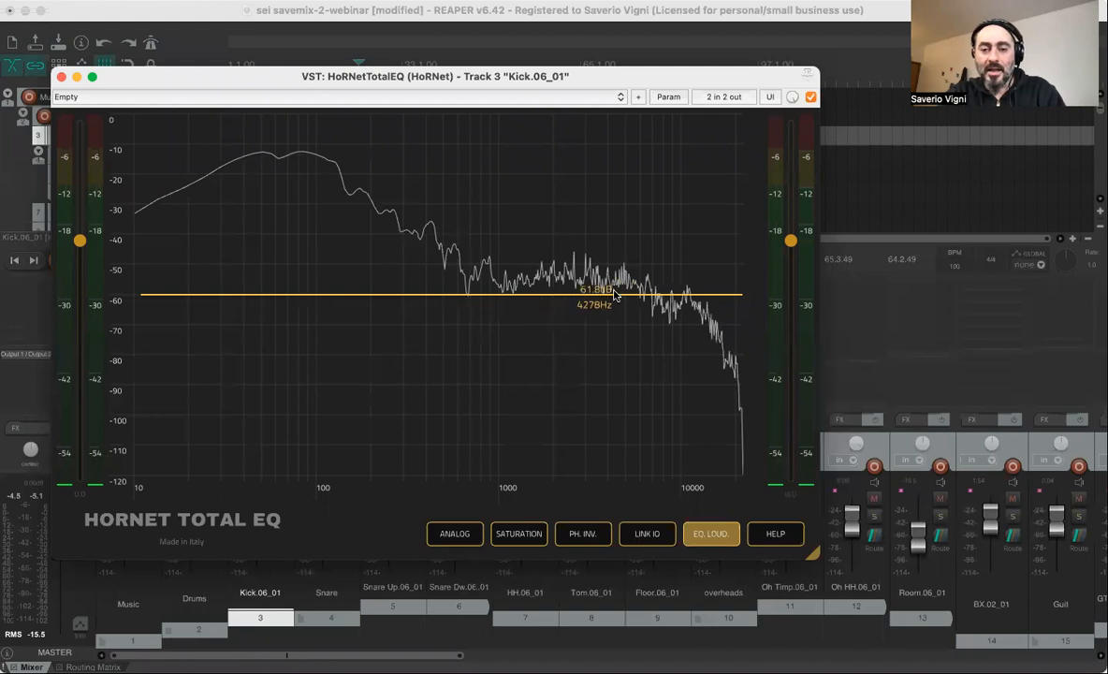
Try adding bands in the upper frequency range, including a resonant low-pass at about 12342 Hz, deleting each one.
click(613, 293)
drag(614, 293, 623, 259)
double_click(623, 259)
click(689, 295)
double_click(692, 294)
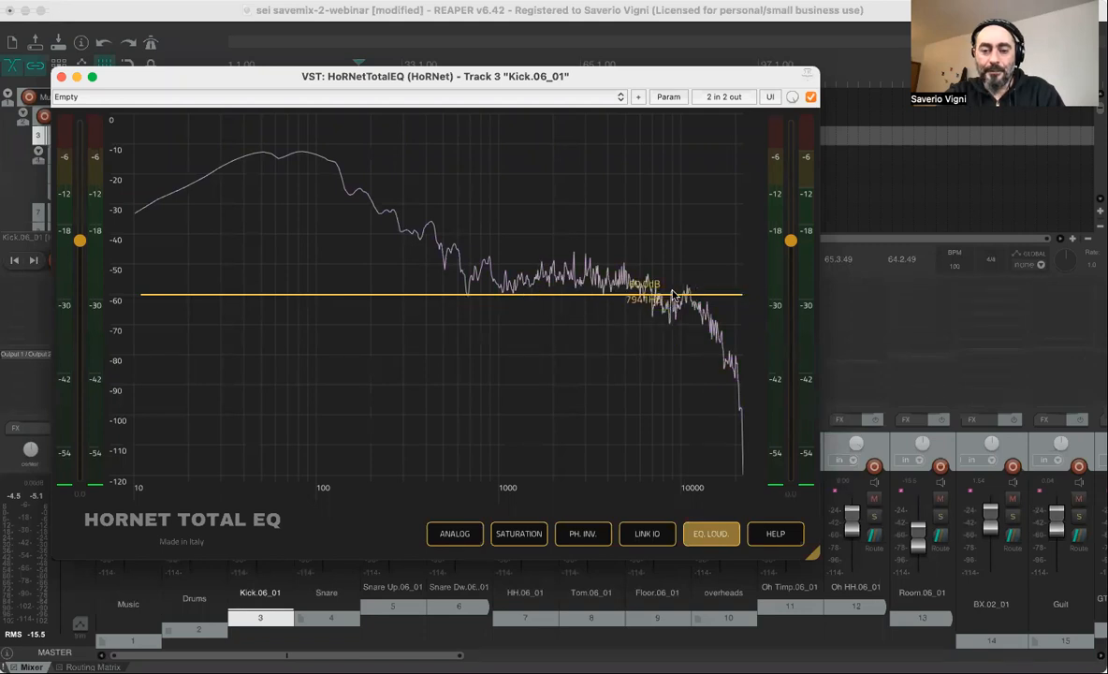
click(697, 294)
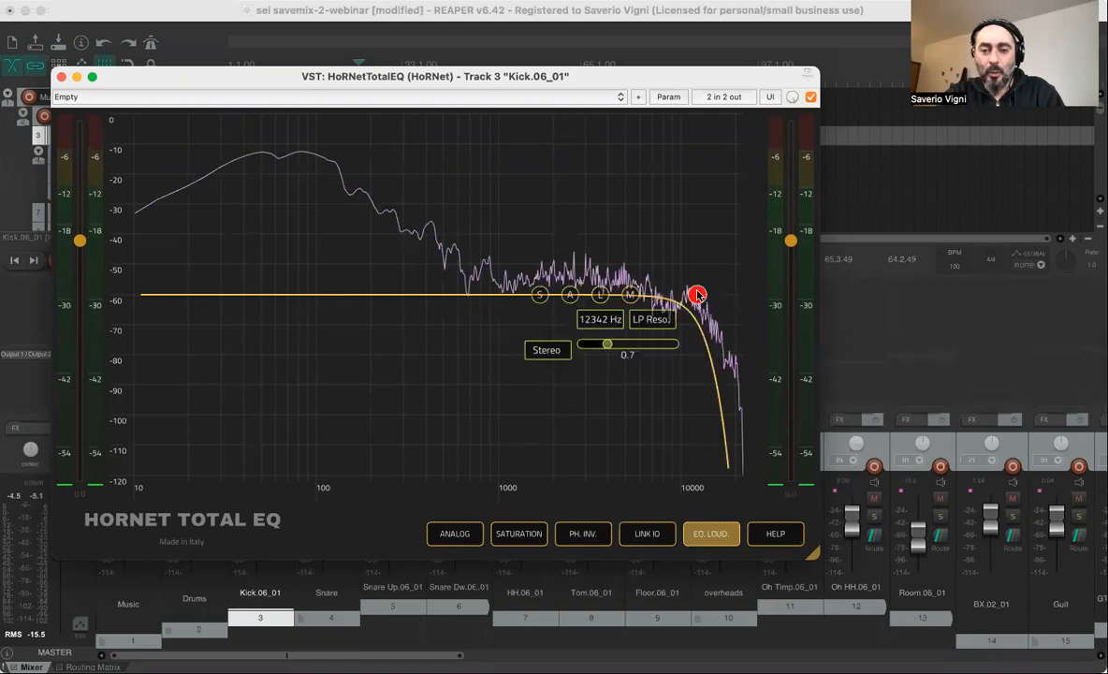
double_click(697, 294)
Add a resonant high-shelf band at about 4214 Hz with 7.7 dB of gain and audition it.
click(649, 295)
drag(649, 295, 611, 228)
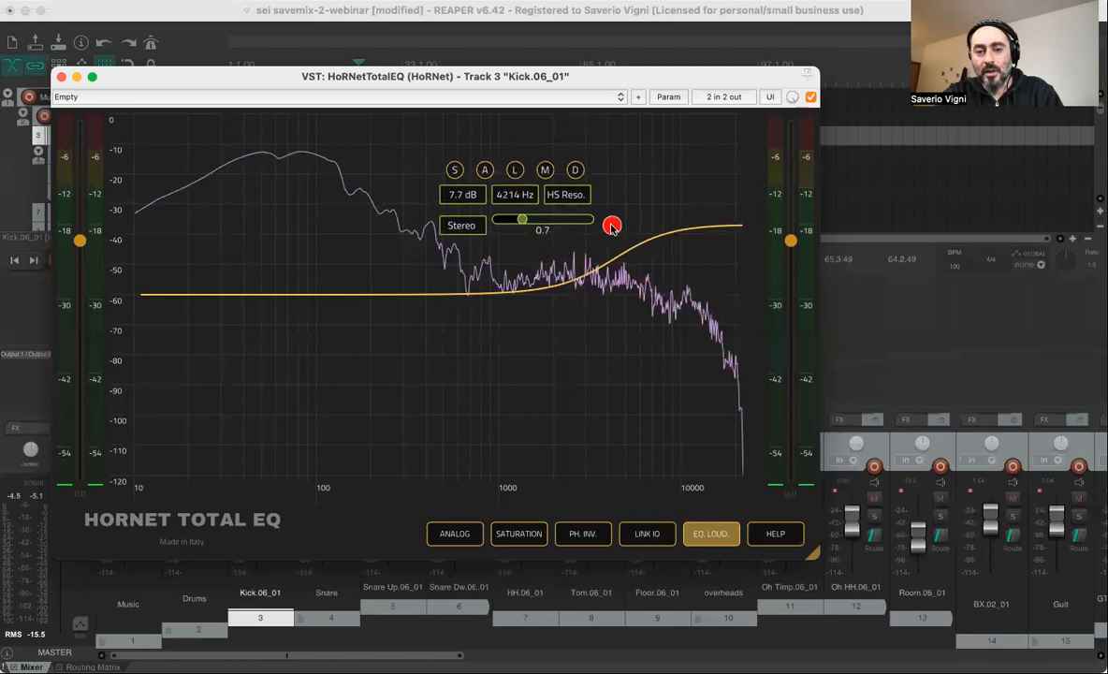
key(space)
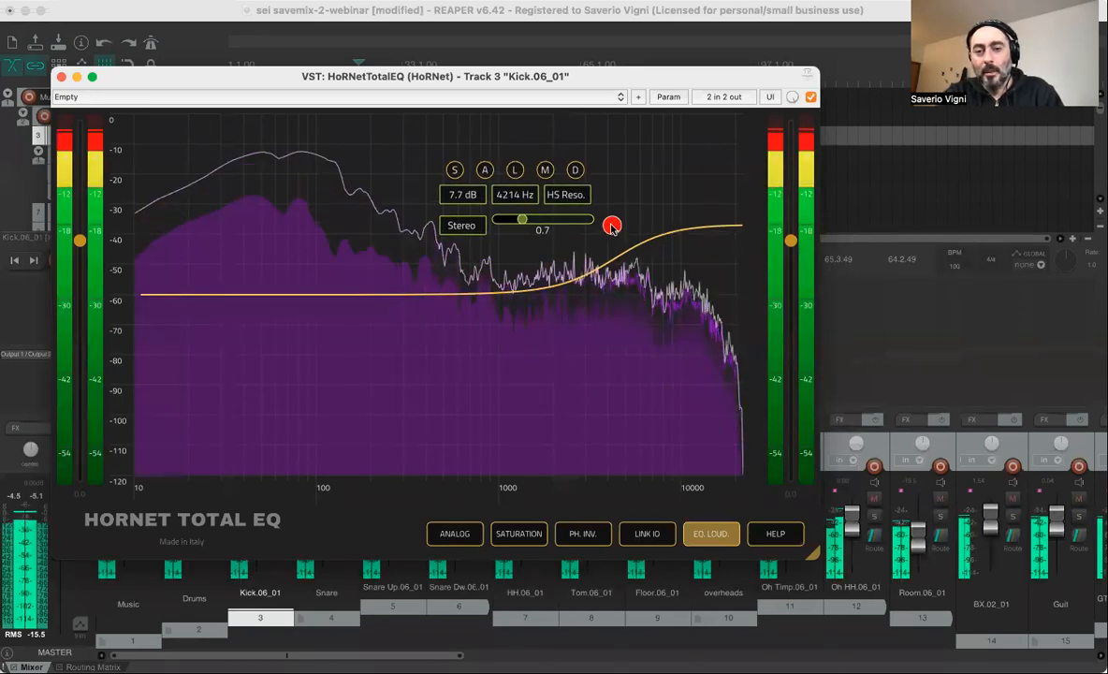
key(space)
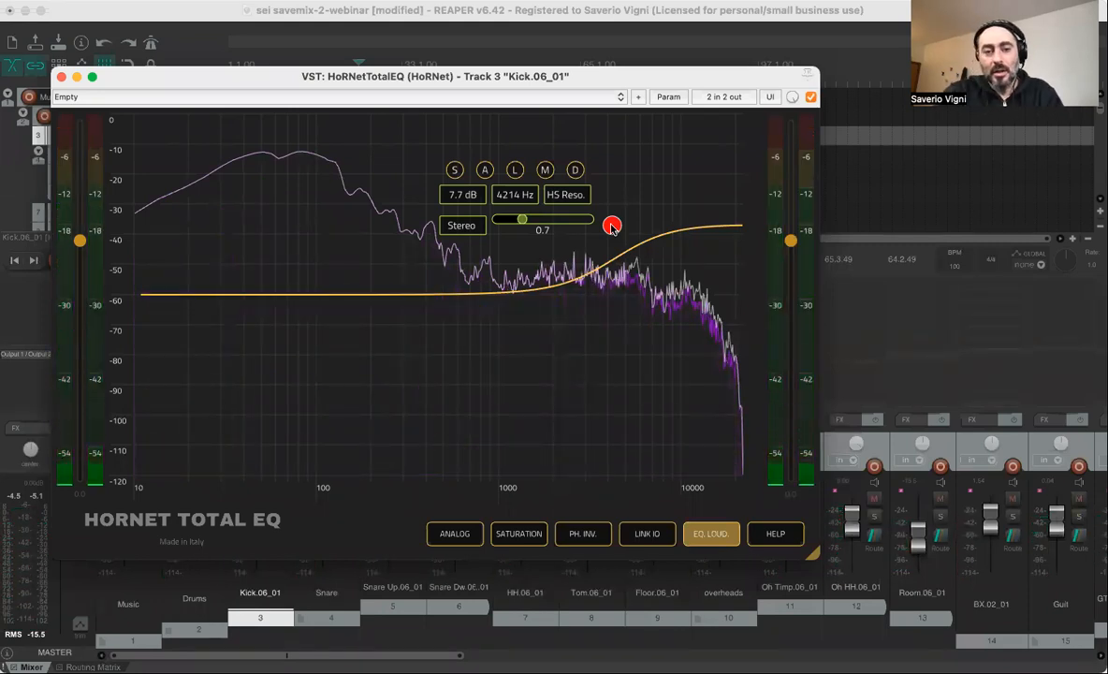
Audition a low-pass band alongside the high shelf moved to about 2283 Hz and 7.2 dB, and delete the low-pass.
double_click(703, 228)
drag(703, 292, 647, 305)
drag(612, 225, 580, 228)
key(space)
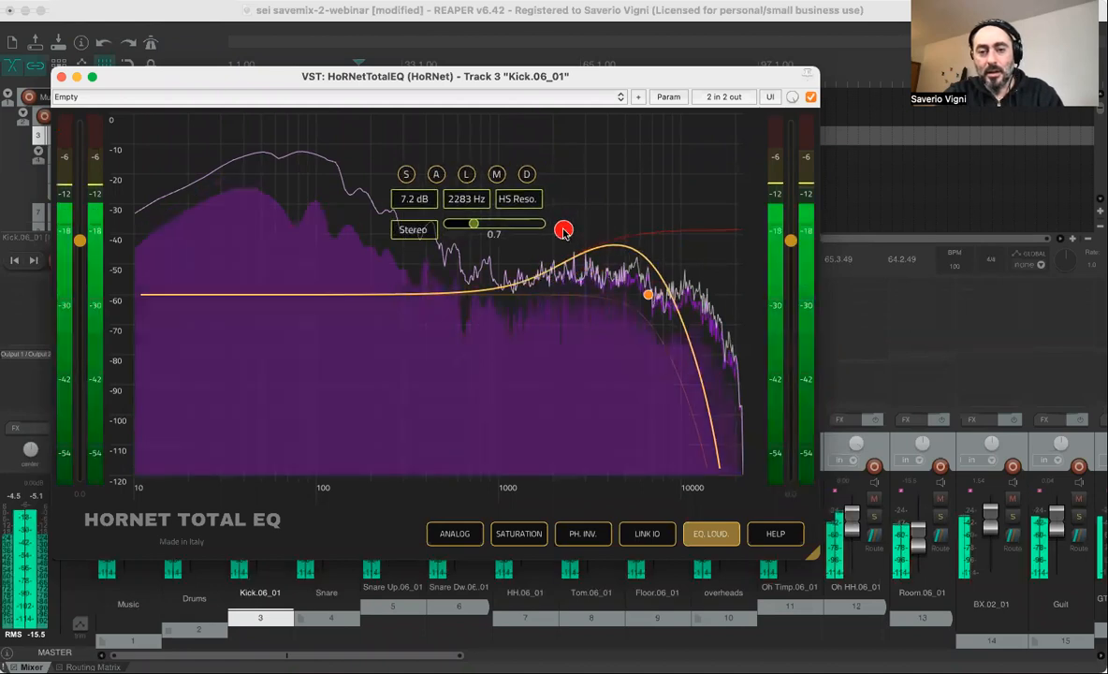
mouse_move(644, 298)
mouse_down()
mouse_move(620, 296)
mouse_move(634, 301)
mouse_up()
drag(564, 231, 562, 231)
double_click(636, 296)
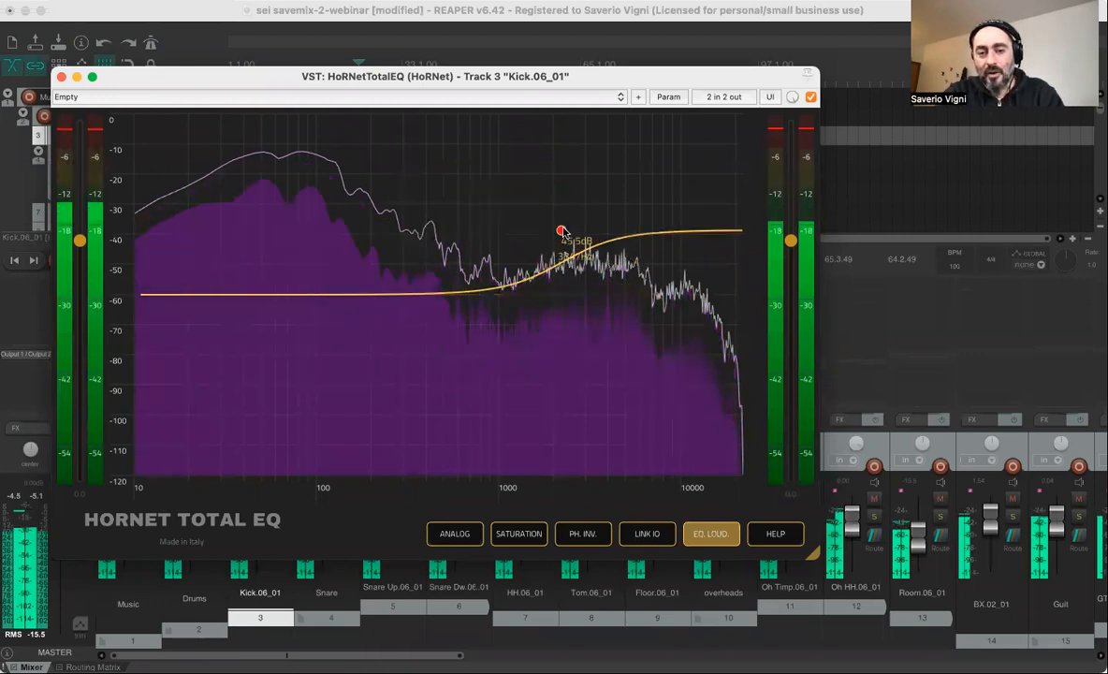
Try the high shelf at about 3953 Hz and 9.0 dB with a different Q, and delete the band.
drag(562, 231, 608, 216)
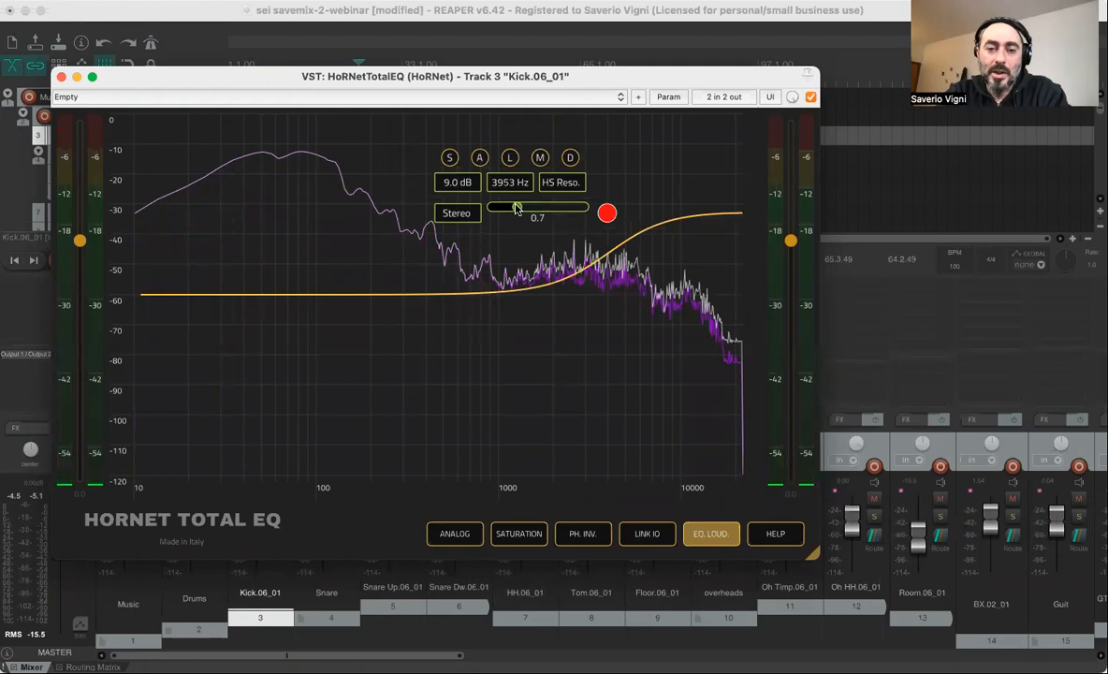
drag(514, 208, 540, 206)
double_click(545, 204)
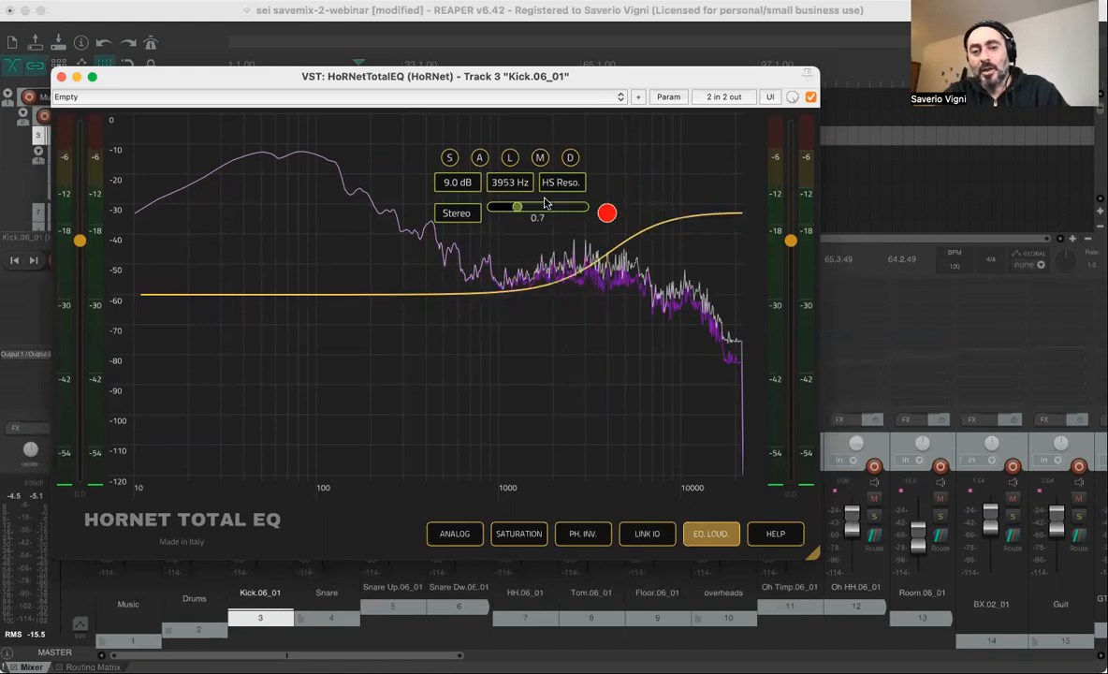
double_click(607, 214)
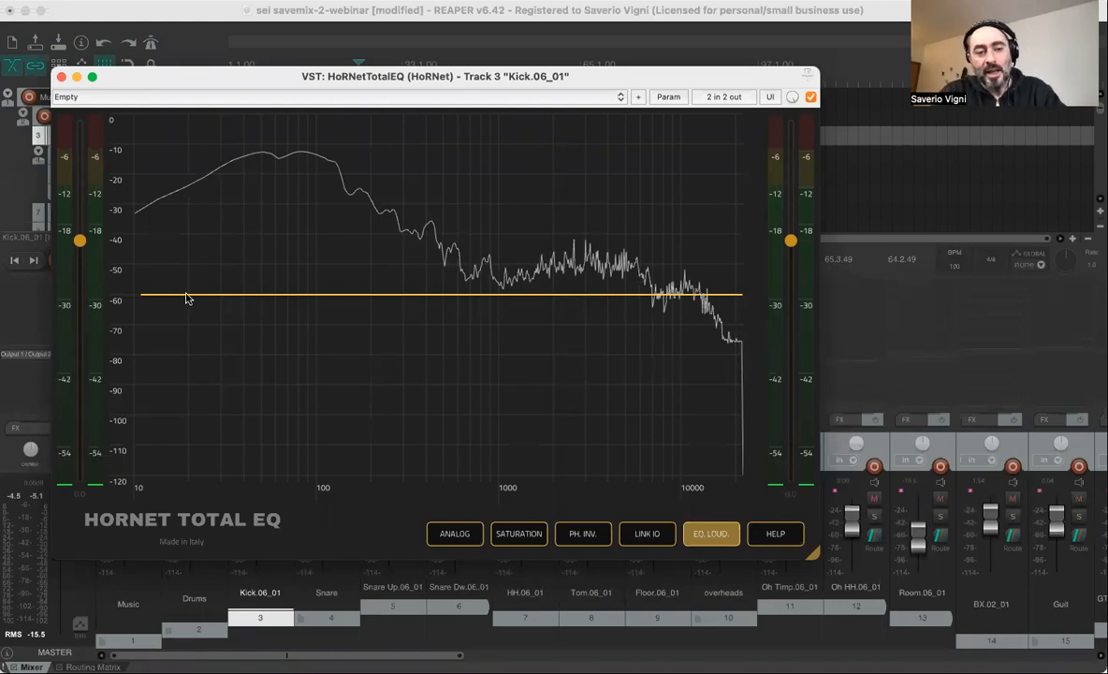
Try adding bands on the curve below about 100 Hz, including a resonant high-pass at about 45 Hz, deleting each one.
double_click(251, 297)
double_click(251, 296)
double_click(253, 296)
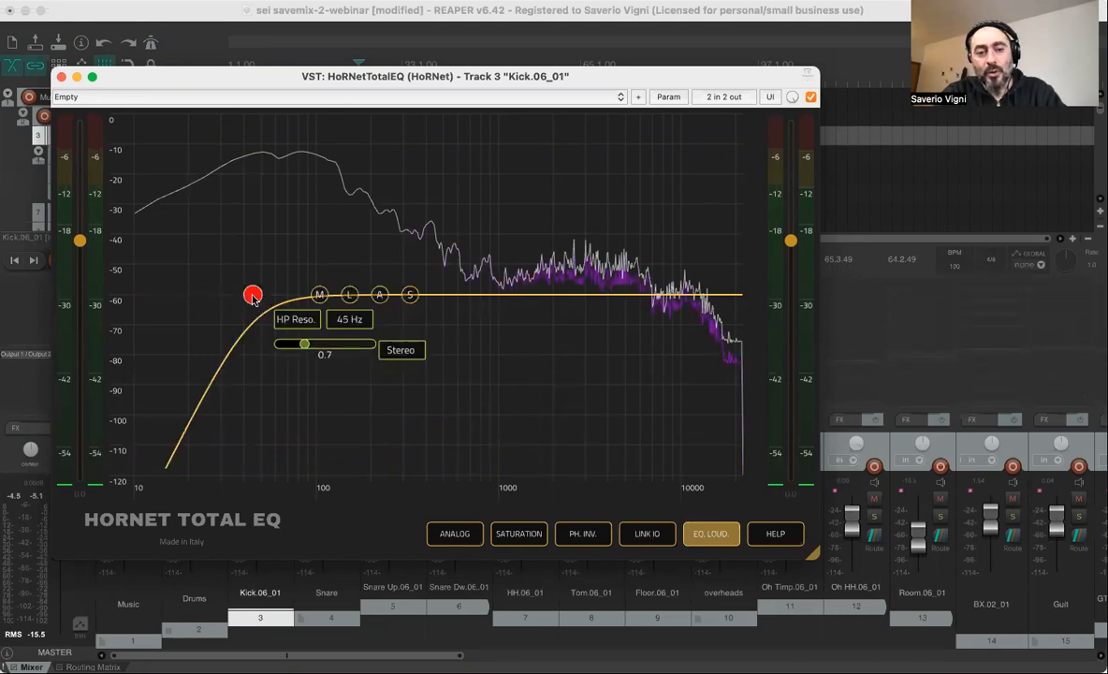
double_click(252, 295)
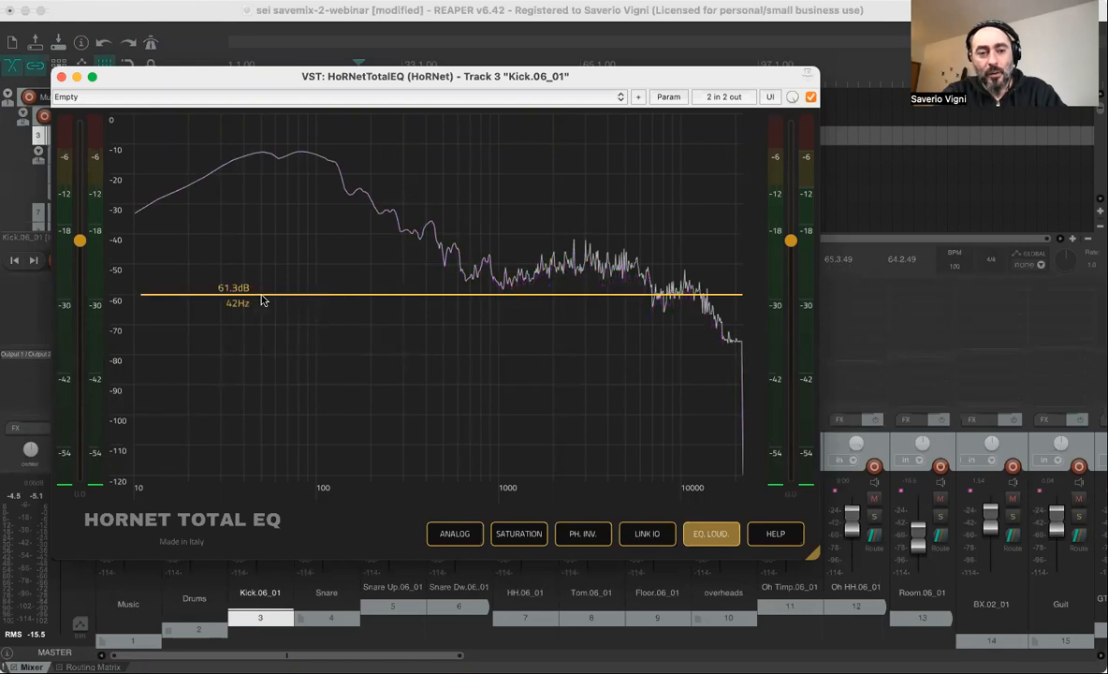
double_click(319, 296)
double_click(319, 295)
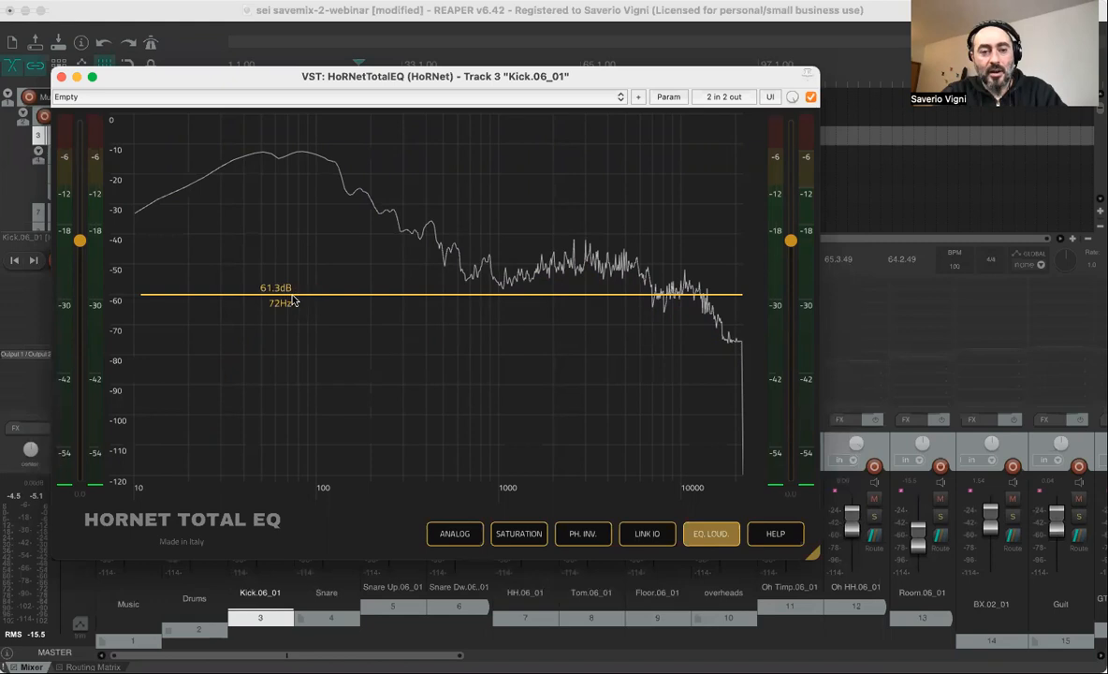
double_click(293, 295)
double_click(292, 295)
Try resonant high-pass bands at about 57 Hz and 69 Hz, deleting each one.
double_click(271, 296)
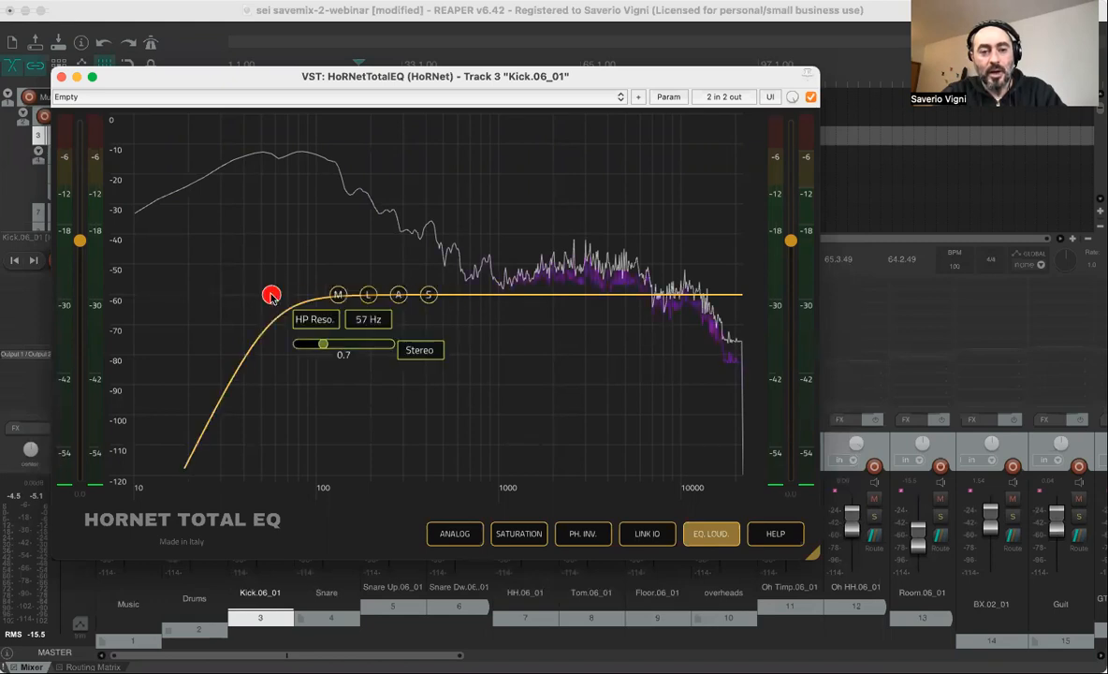
double_click(270, 296)
double_click(286, 296)
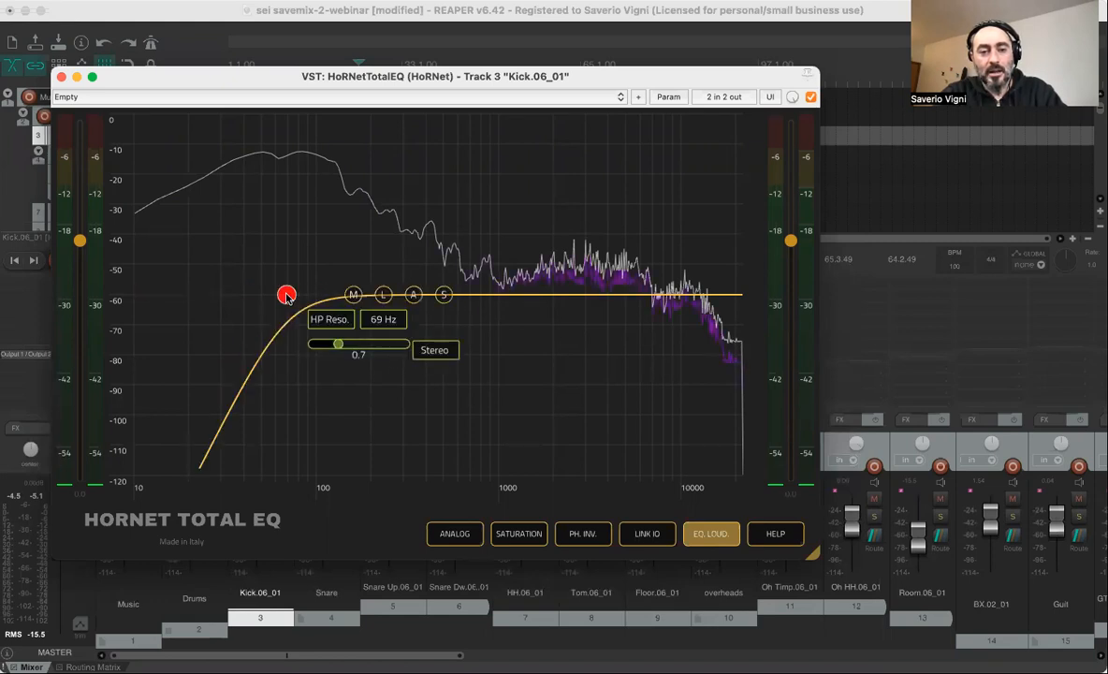
double_click(286, 296)
Try a resonant low-shelf band at about 80 Hz beside a resonant high-pass at about 66 Hz, and delete both.
double_click(298, 295)
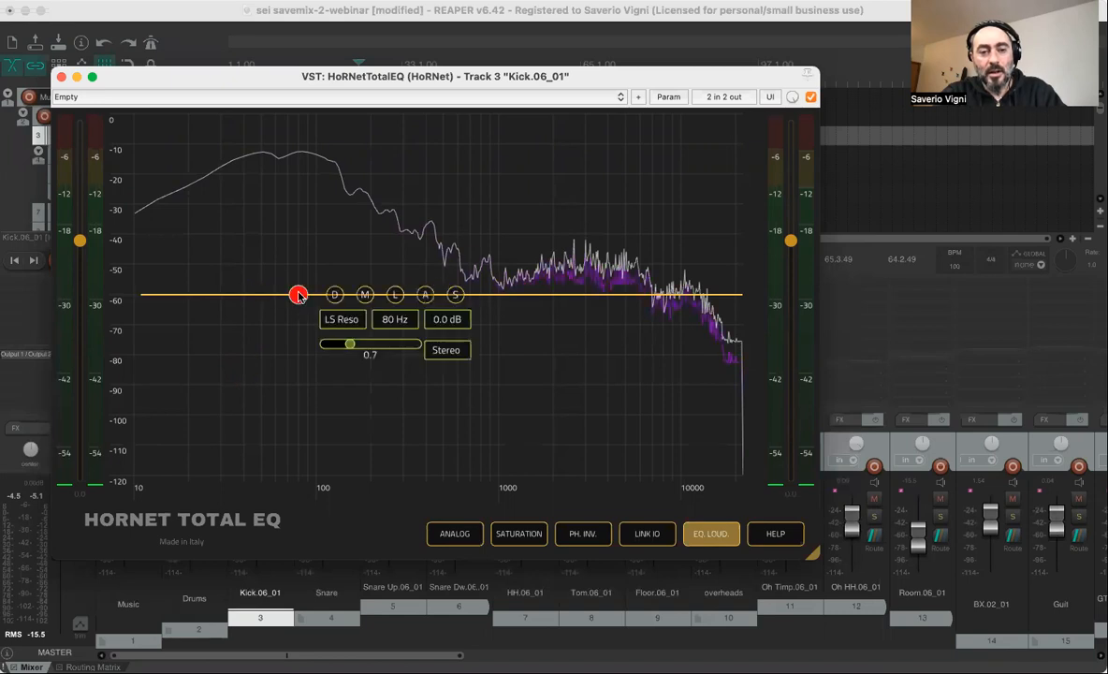
double_click(284, 297)
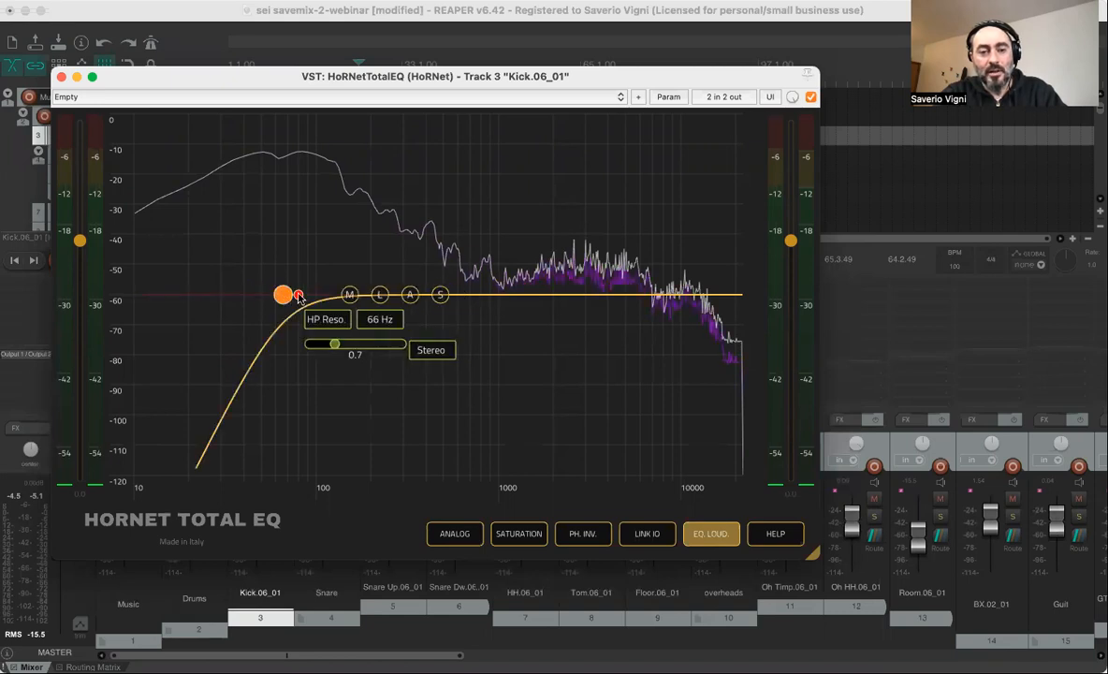
double_click(298, 297)
double_click(284, 295)
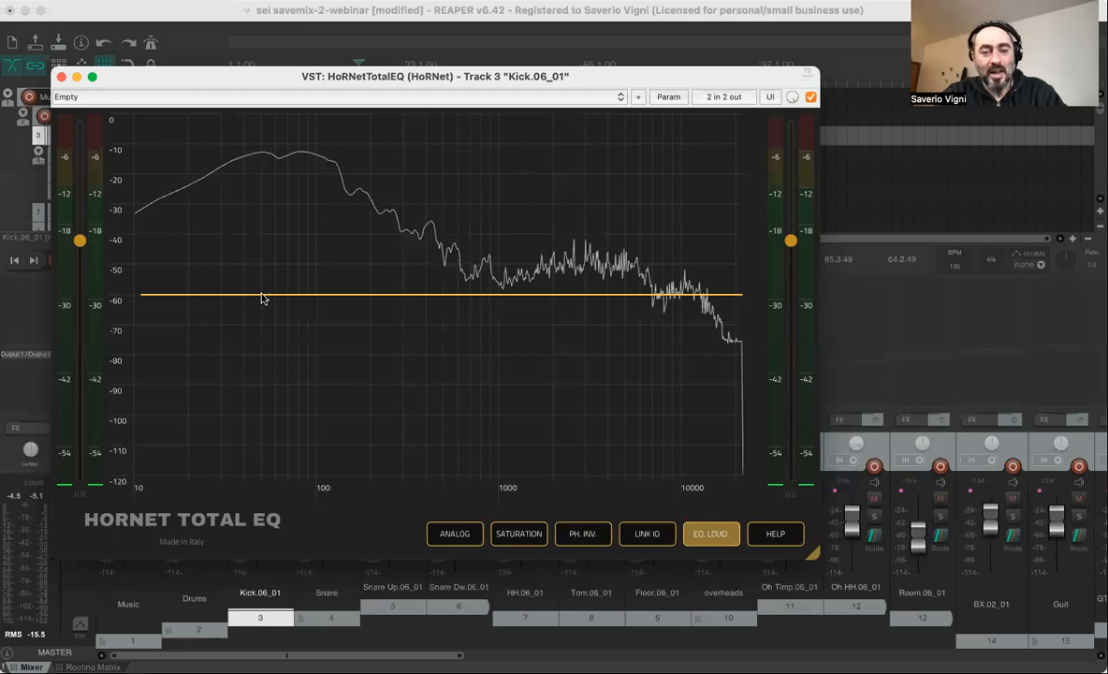
Try more low-frequency bands, shifting a resonant high-pass upward from about 57 Hz, and delete them all.
double_click(262, 294)
double_click(262, 295)
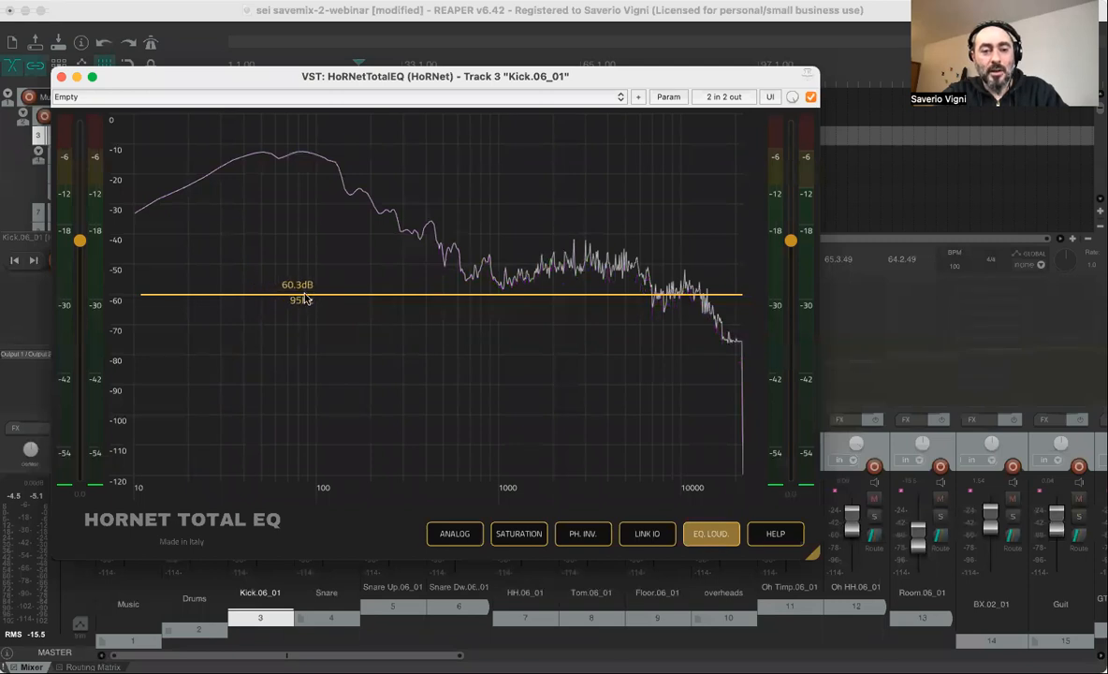
double_click(293, 295)
double_click(293, 296)
double_click(271, 296)
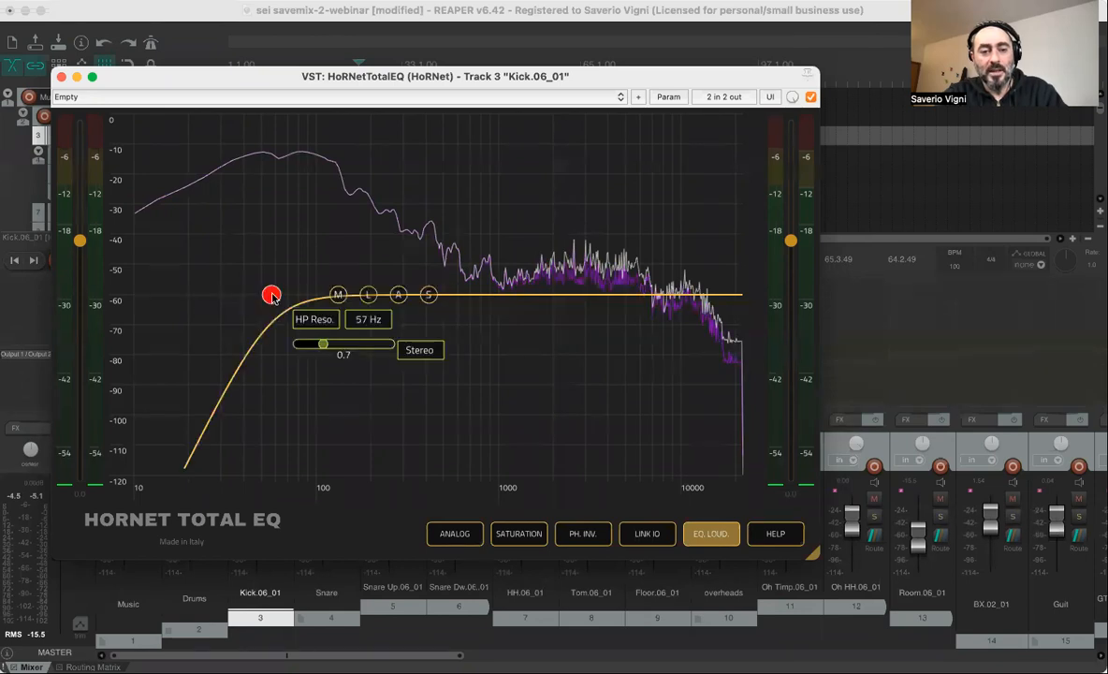
drag(271, 296, 302, 295)
double_click(301, 295)
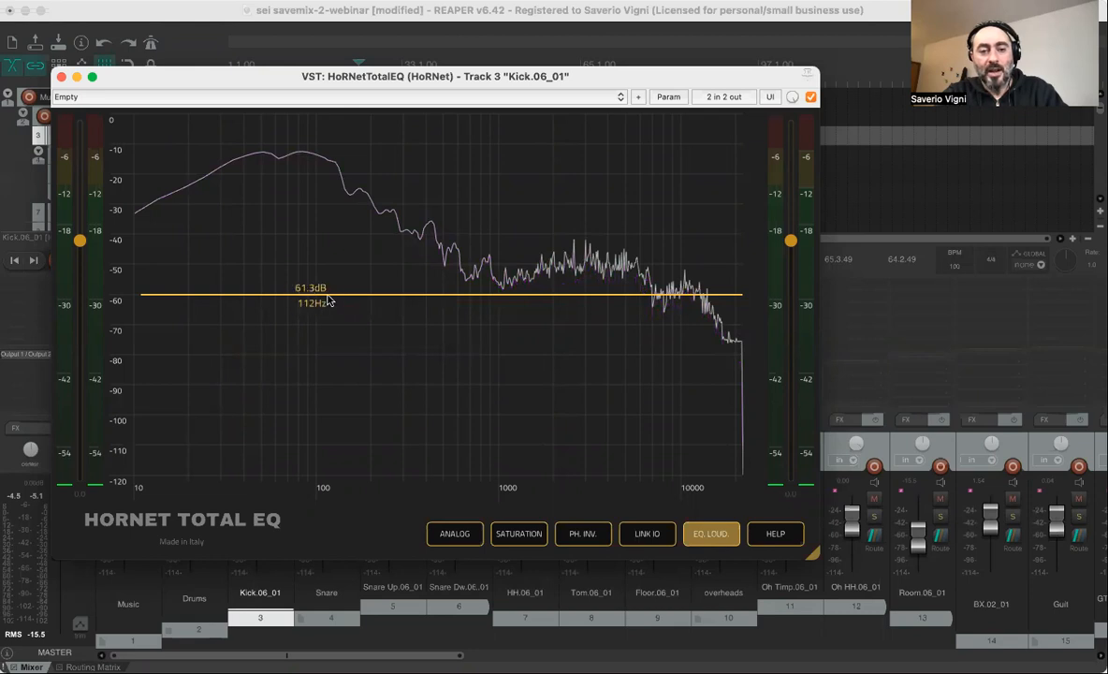
Try movable bands above about 100 Hz, including a bell at about 370 Hz with 0.2 dB of gain, deleting each one.
double_click(324, 294)
drag(324, 294, 351, 289)
drag(346, 341, 349, 276)
double_click(350, 278)
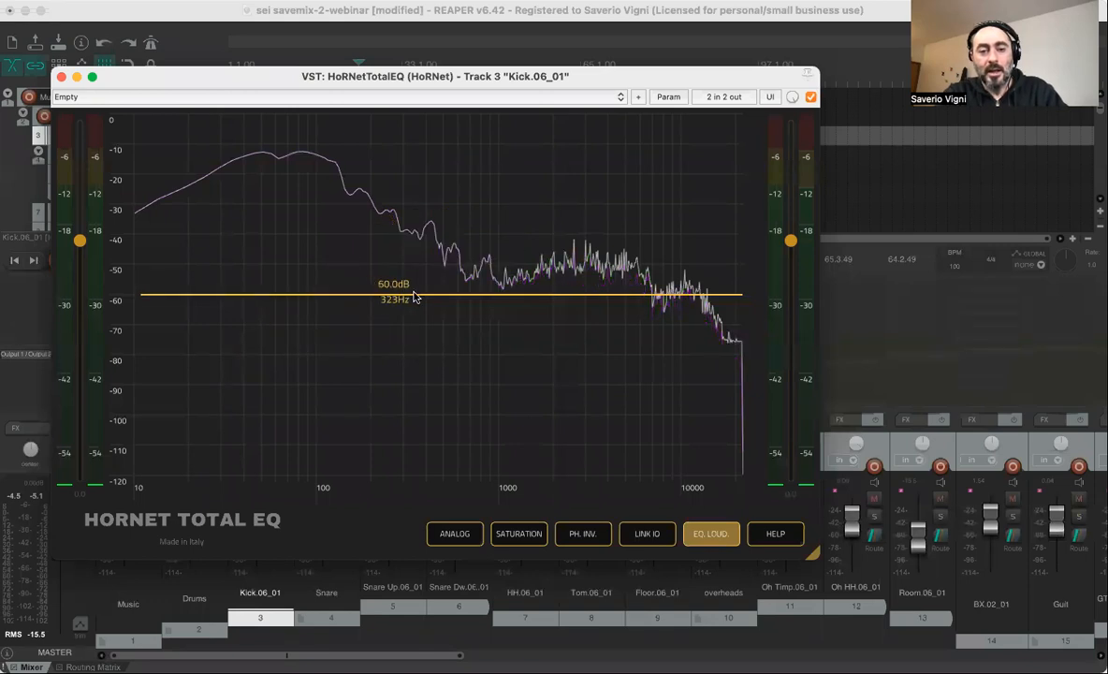
double_click(415, 296)
mouse_move(415, 295)
mouse_down()
mouse_move(415, 228)
mouse_move(418, 294)
mouse_up()
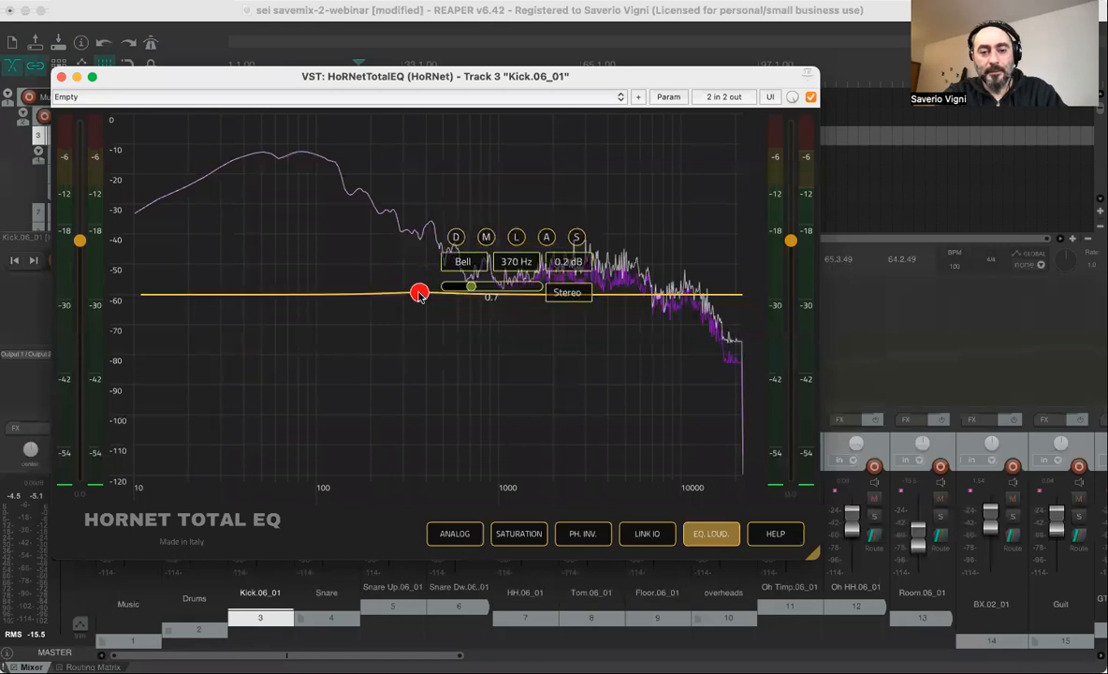
double_click(418, 293)
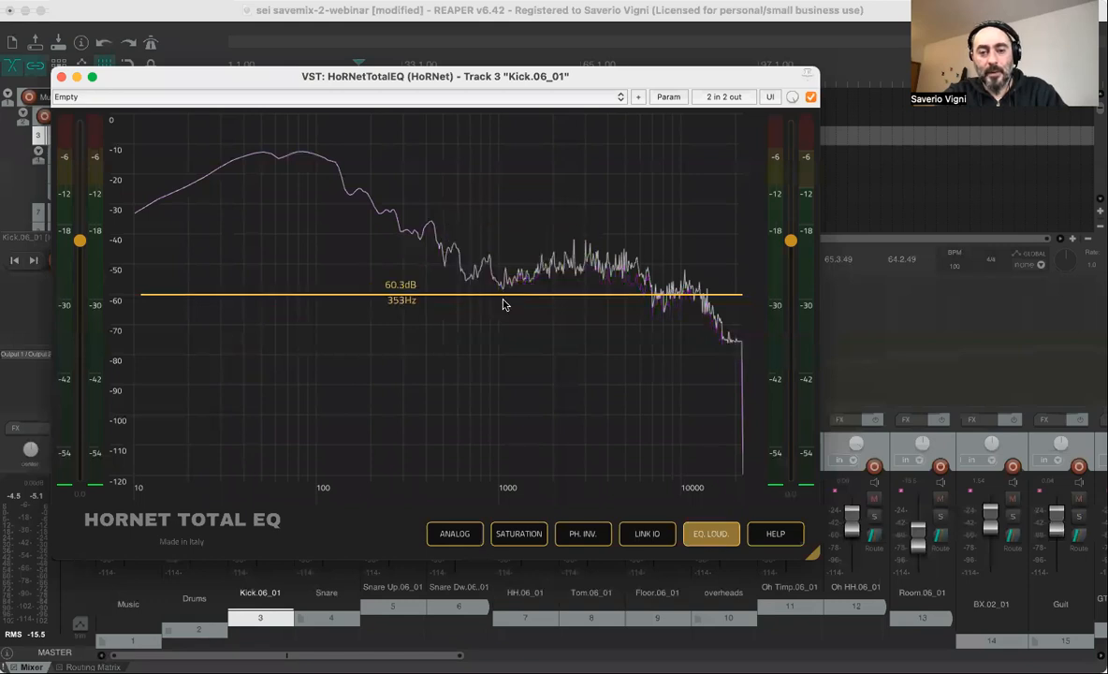
Replace a trial bell band at about 4481 Hz with a resonant high-shelf band at about 6913 Hz and 0.0 dB.
double_click(616, 296)
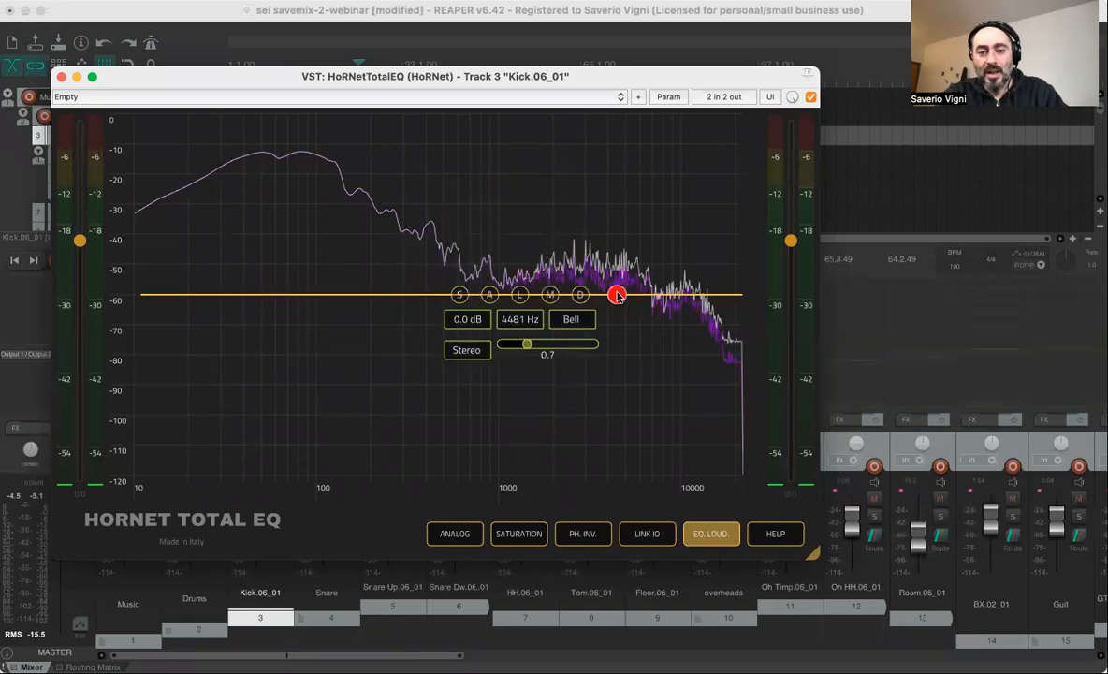
double_click(617, 295)
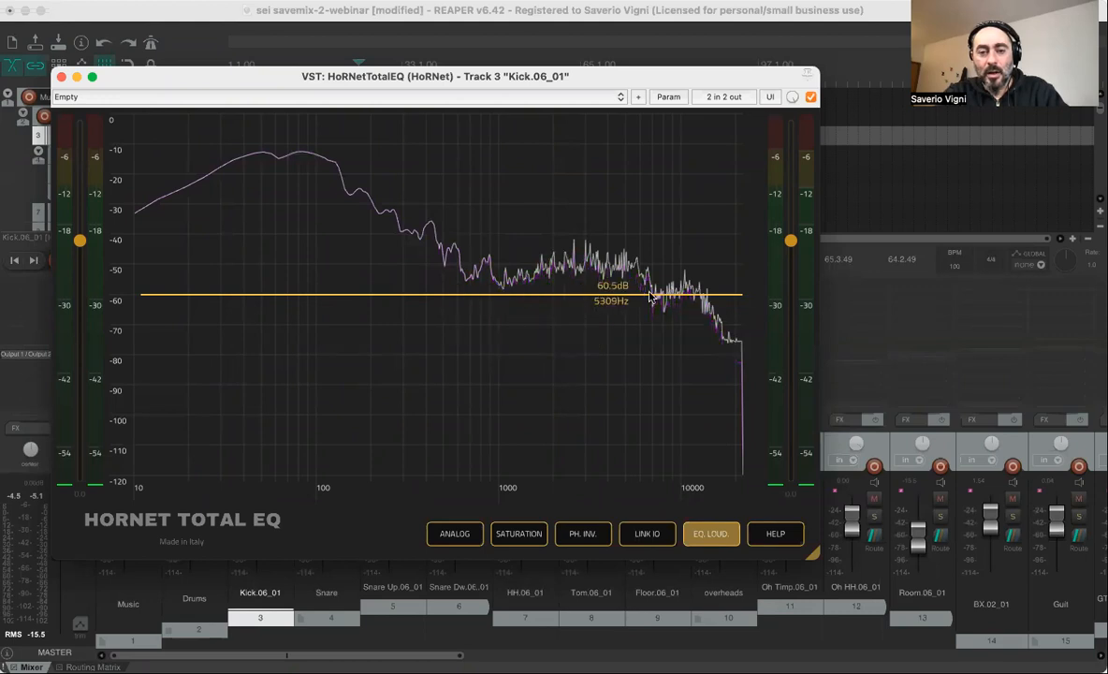
double_click(652, 295)
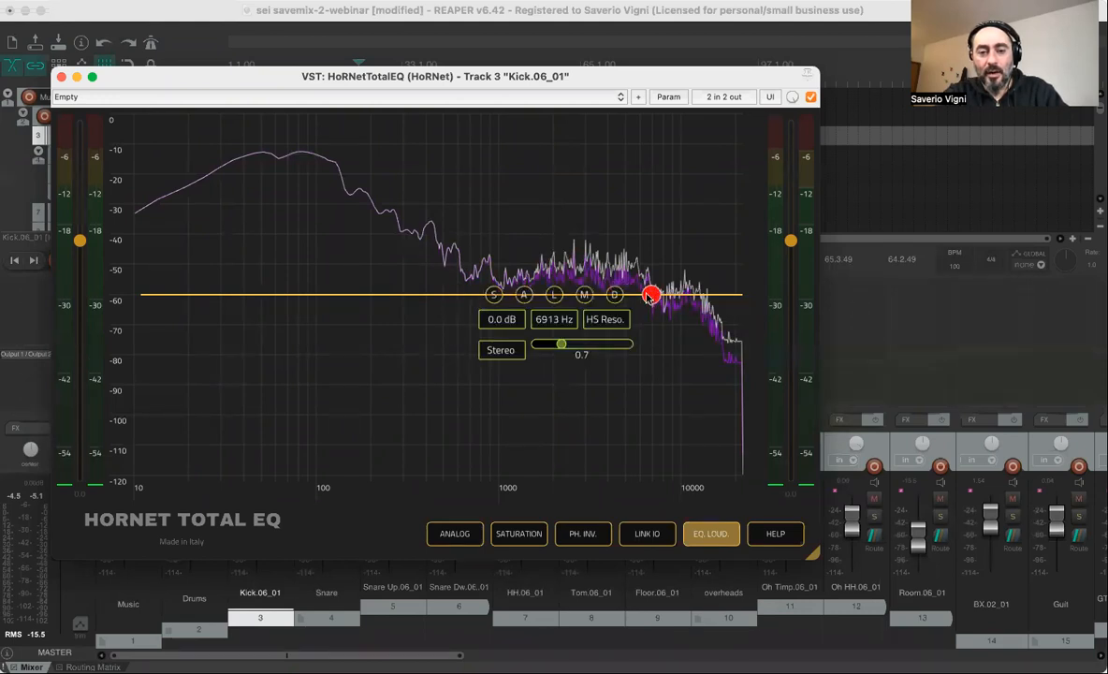
Try a resonant high-shelf band raised to 4.5 dB near 5941 Hz and a resonant low-pass at about 11270 Hz, deleting each trial band.
double_click(651, 296)
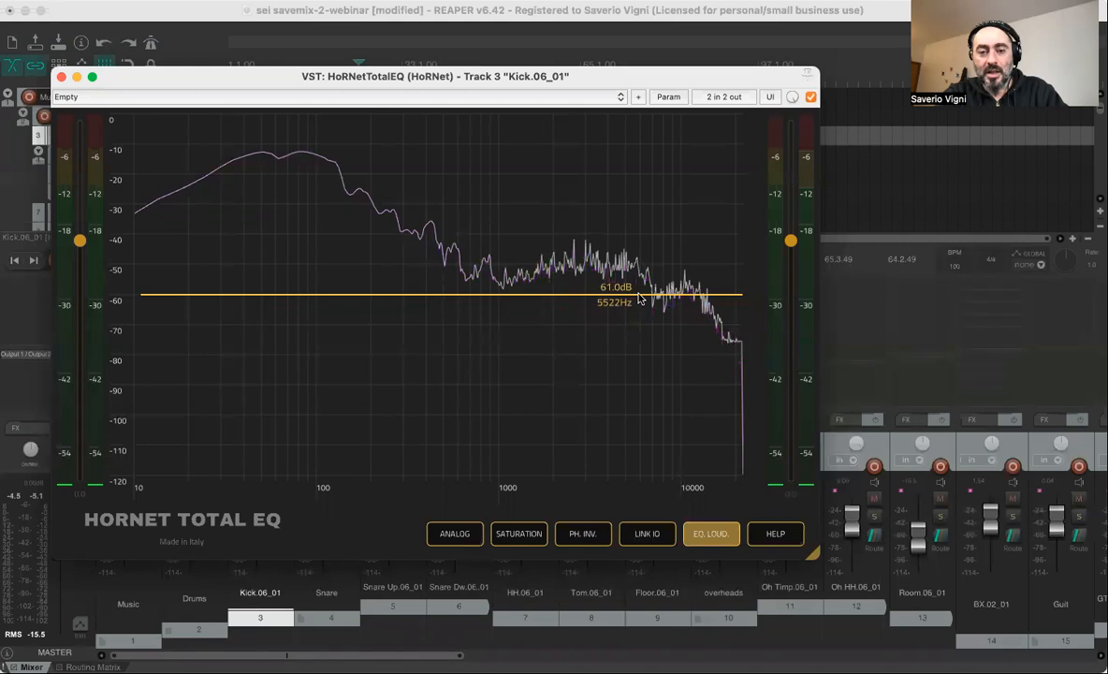
double_click(643, 297)
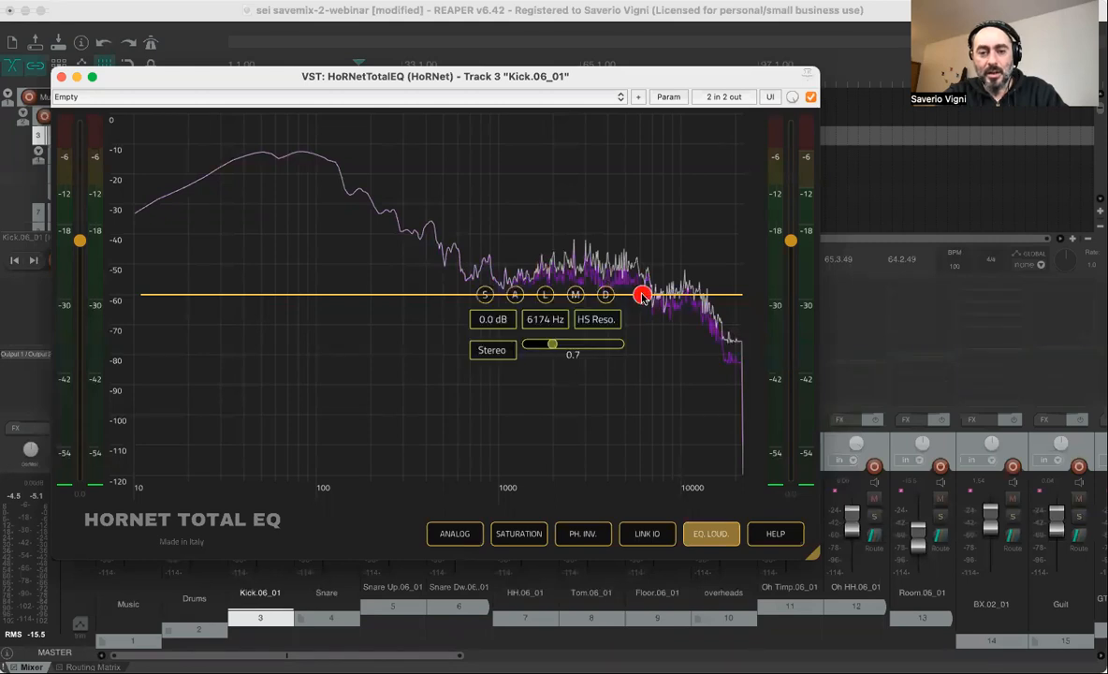
drag(643, 297, 637, 253)
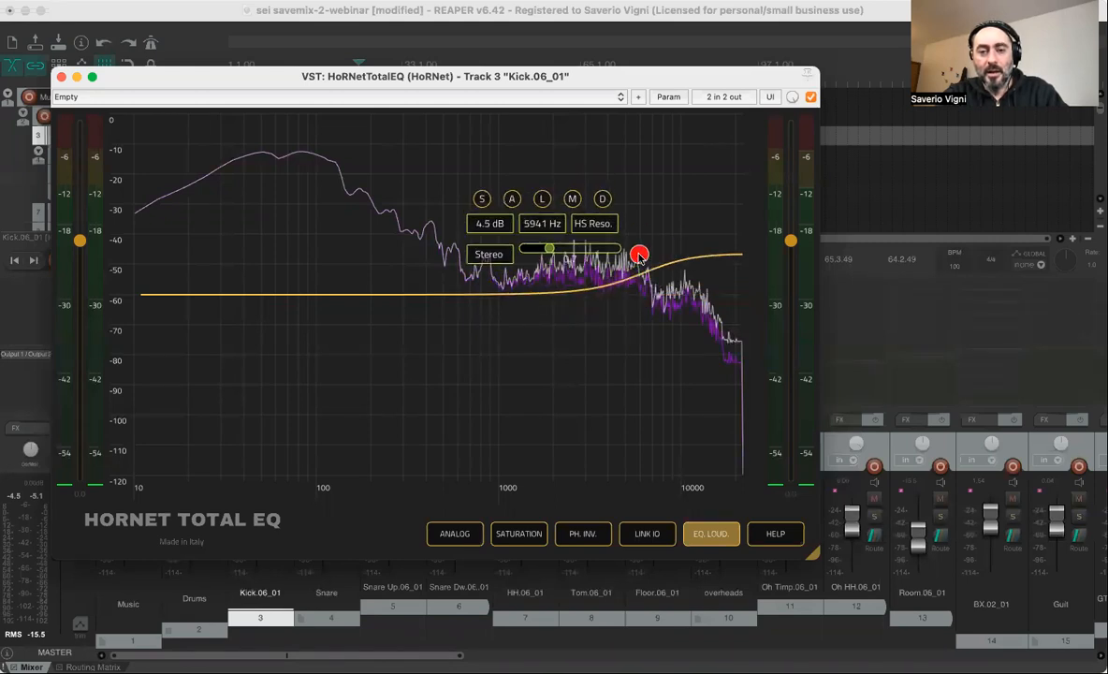
double_click(637, 254)
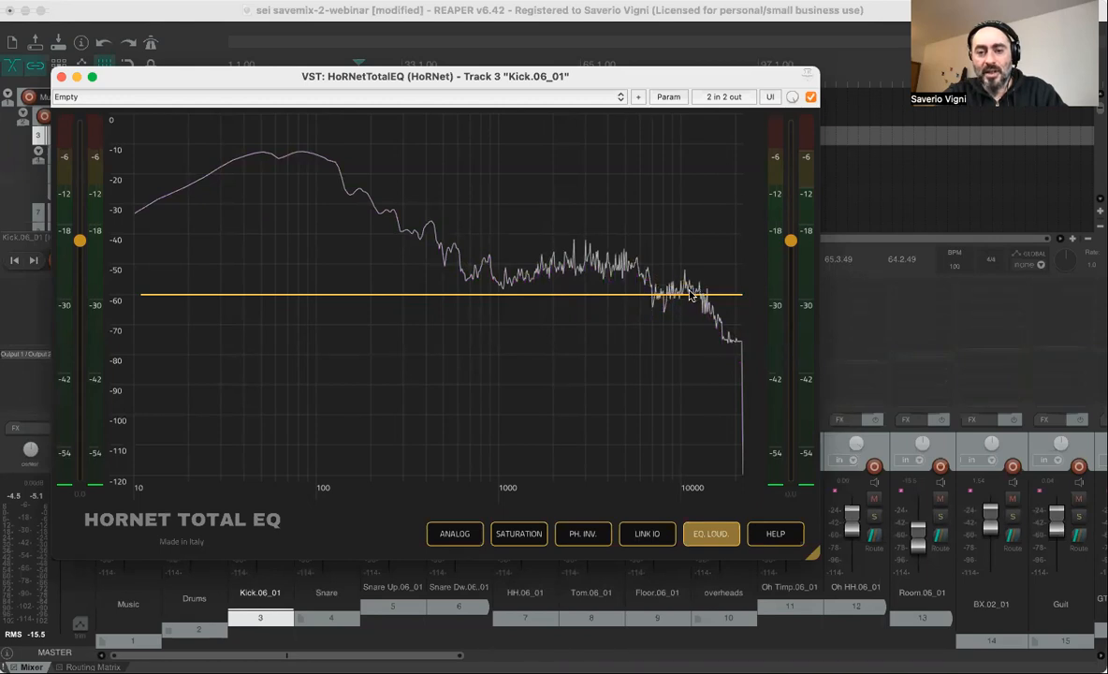
double_click(689, 295)
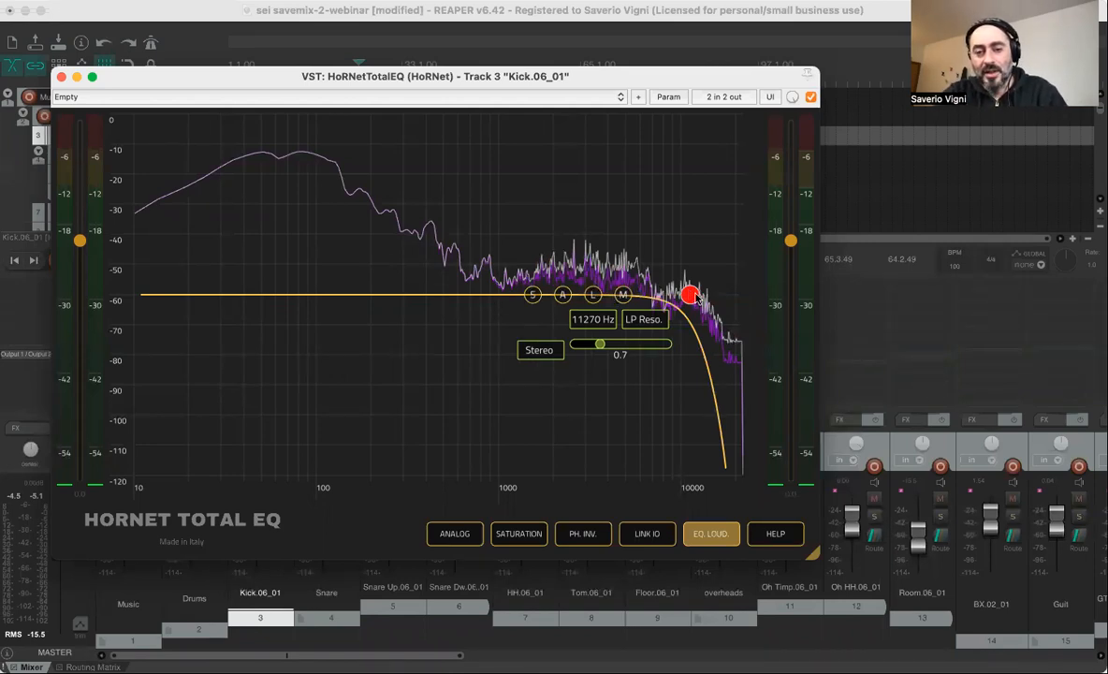
double_click(694, 295)
Add a resonant high-shelf band at about 4032 Hz with 8.1 dB of gain and adjust its Q to 2.5.
double_click(639, 297)
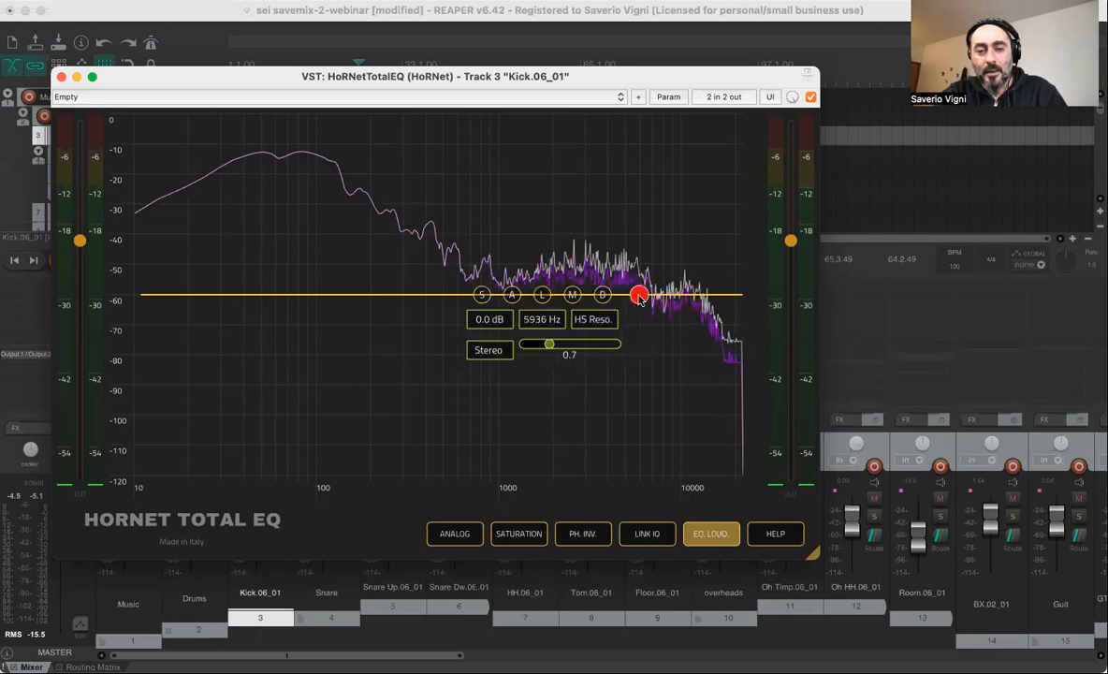
drag(640, 297, 609, 224)
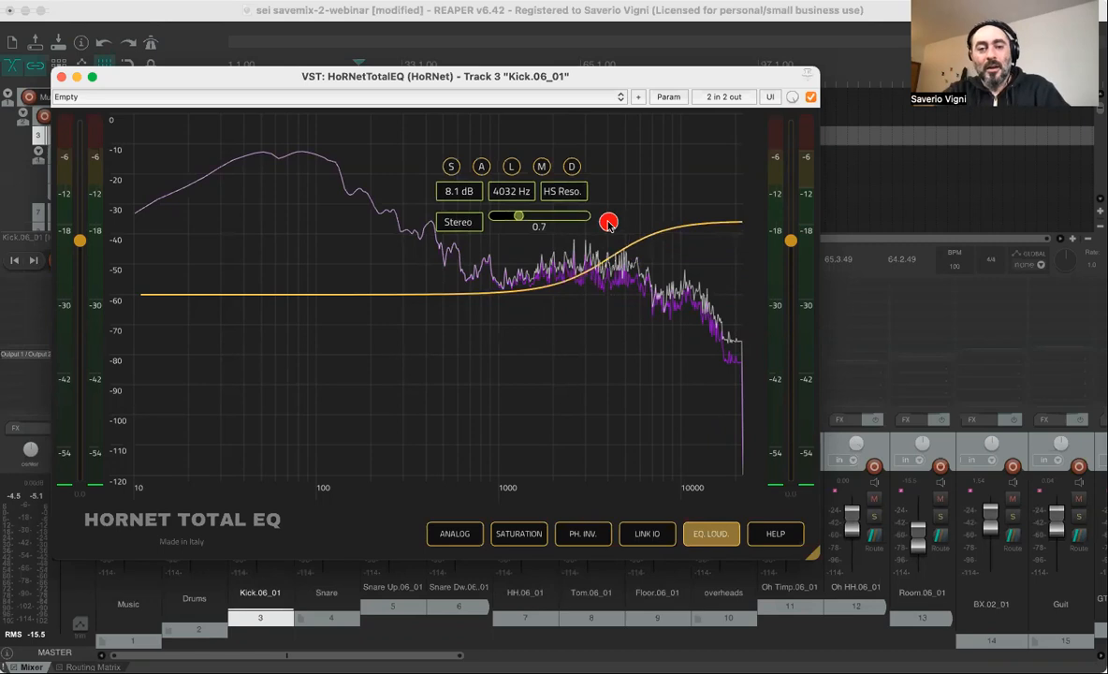
scroll(522, 217, up, 10)
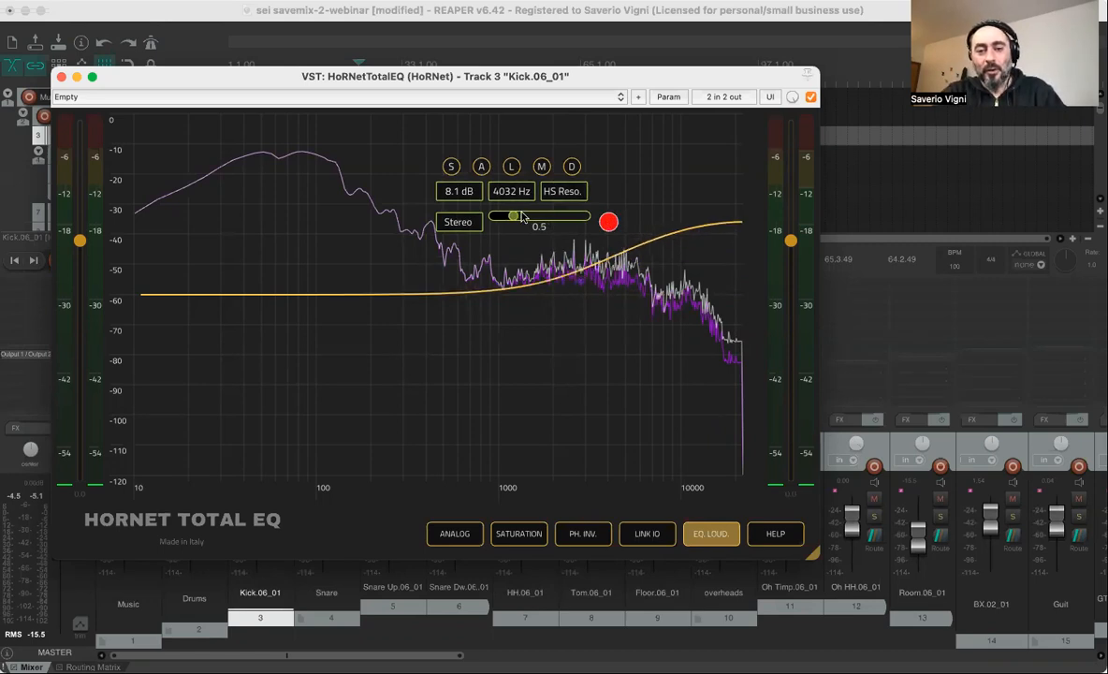
scroll(522, 217, down, 5)
scroll(522, 217, up, 15)
scroll(522, 217, down, 12)
scroll(522, 217, up, 6)
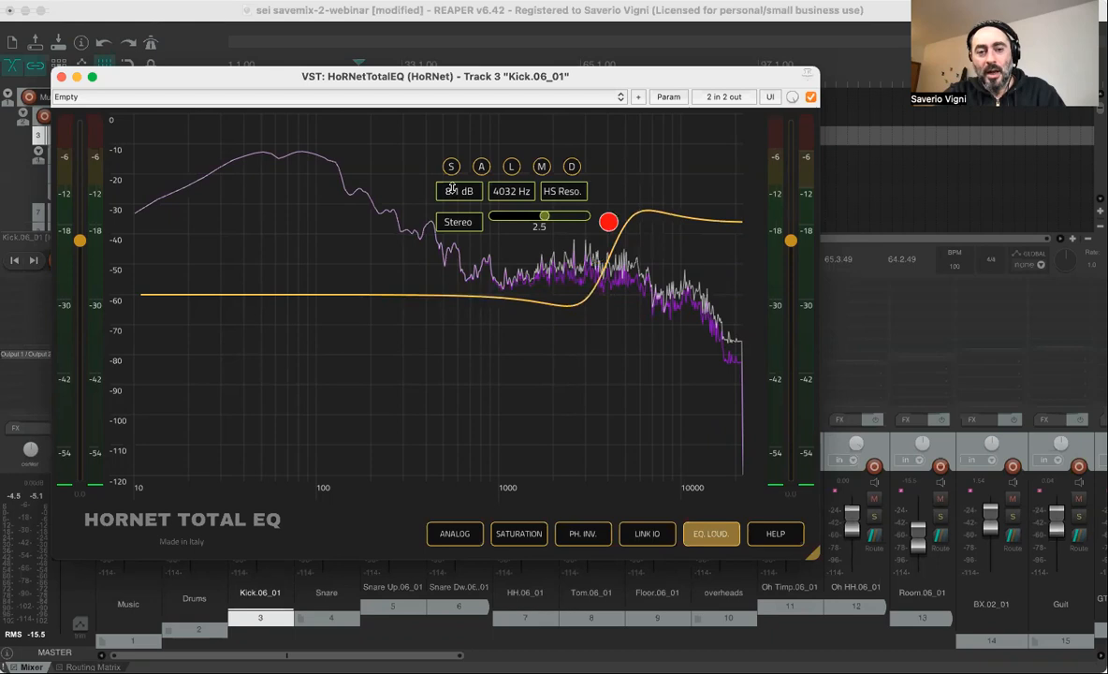
Adjust the high-shelf band's gain to 6.8 dB and sweep its frequency to about 4894 Hz.
scroll(452, 186, down, 5)
scroll(452, 186, down, 1)
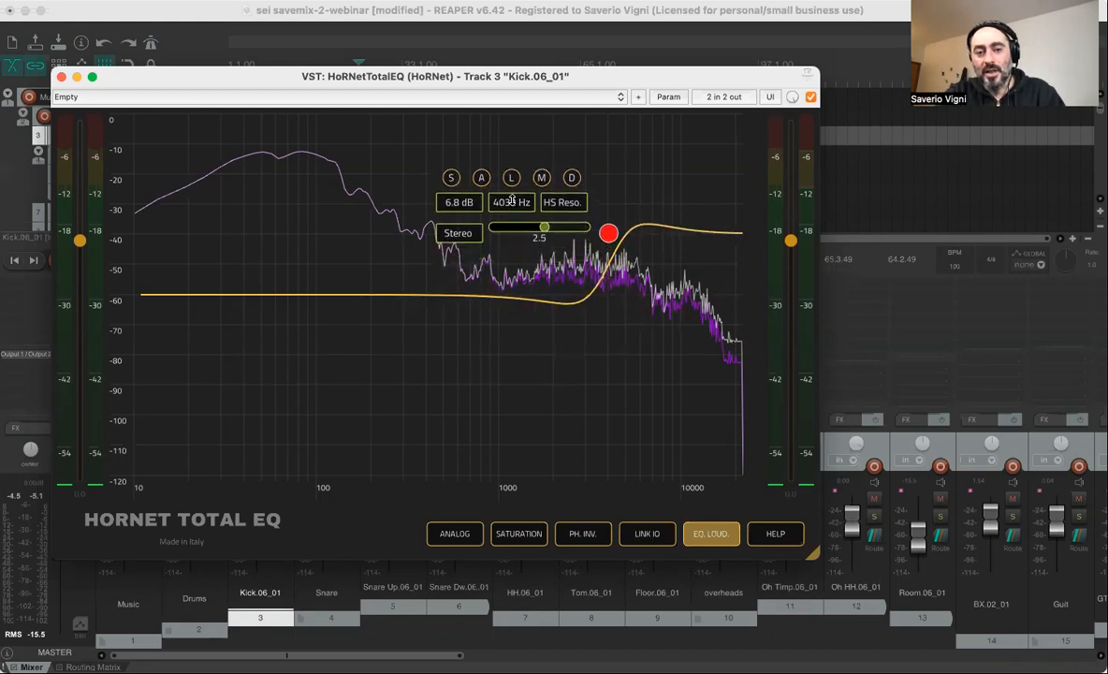
scroll(512, 200, up, 8)
scroll(511, 199, down, 12)
scroll(512, 199, up, 5)
scroll(512, 199, down, 3)
scroll(511, 199, up, 1)
scroll(512, 199, up, 5)
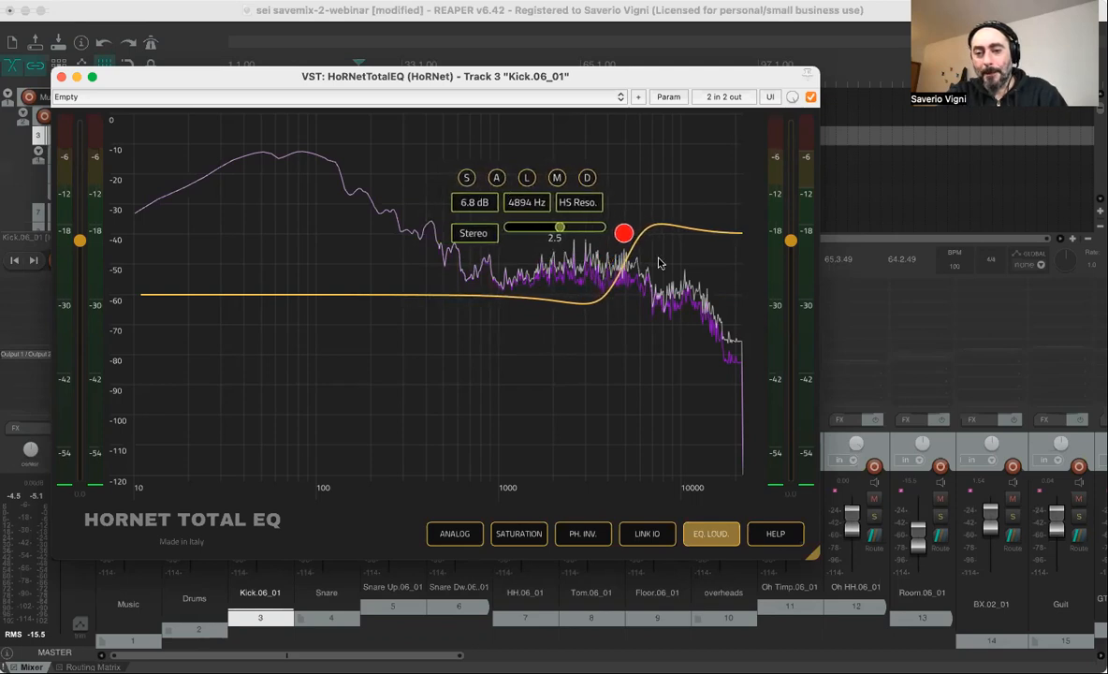
Enter 400 Hz as the high-shelf band's frequency and correct it to 4000 Hz.
double_click(519, 200)
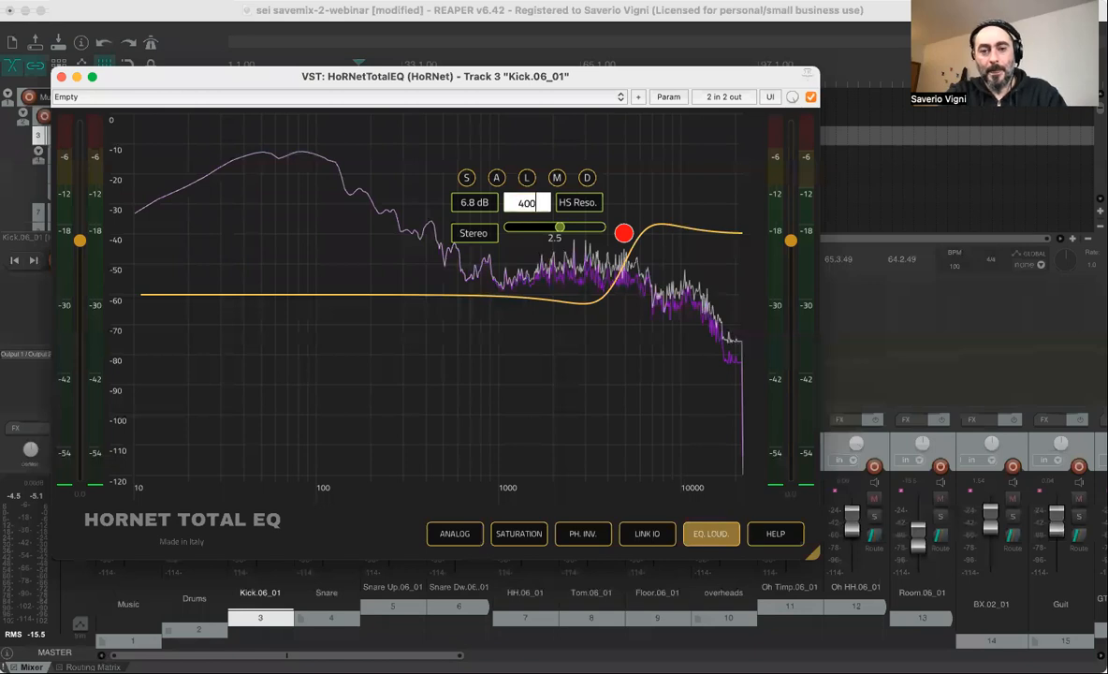
text(400)
key(Return)
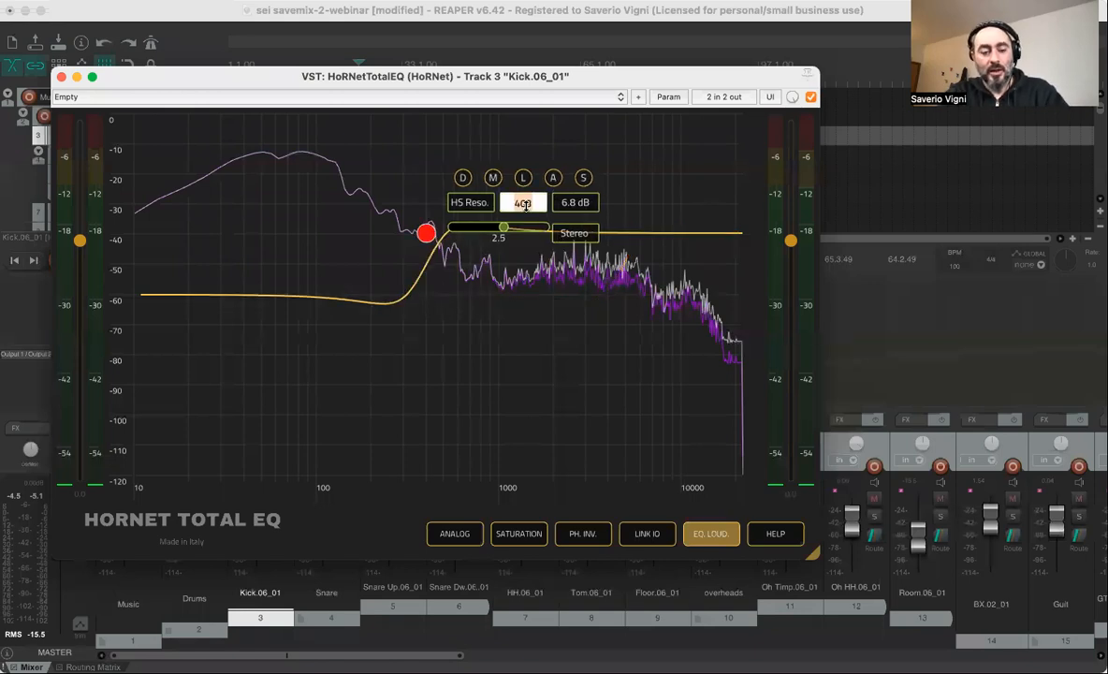
text(4000)
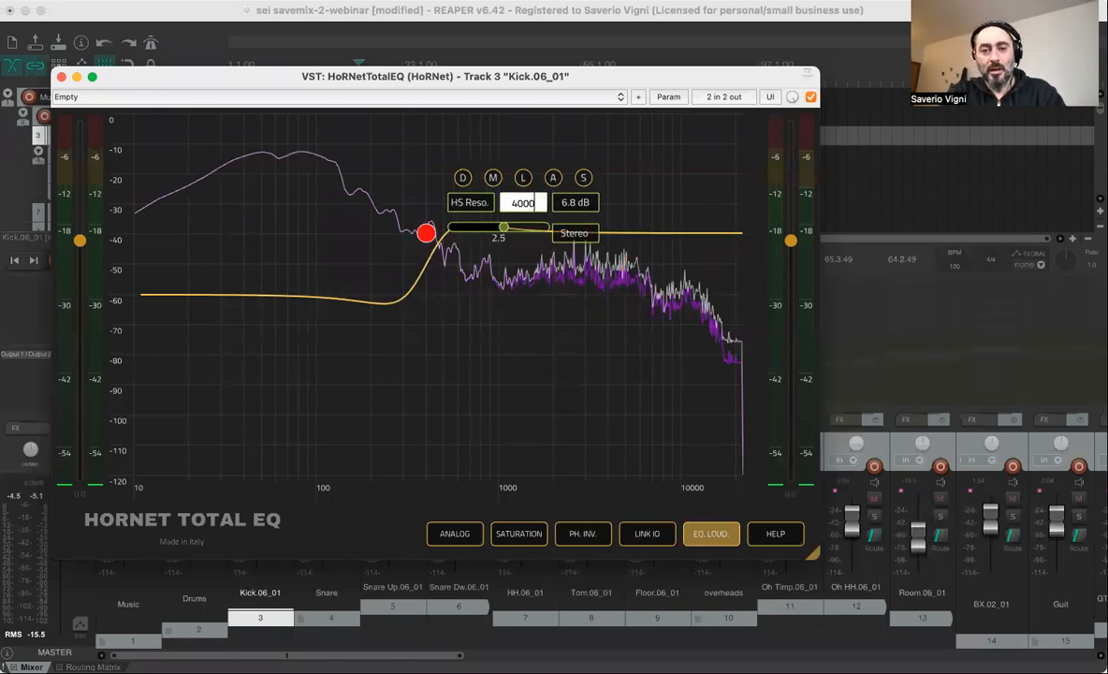
key(Return)
Set the high-shelf band's gain to 9 dB and its Q to 0.7.
double_click(451, 201)
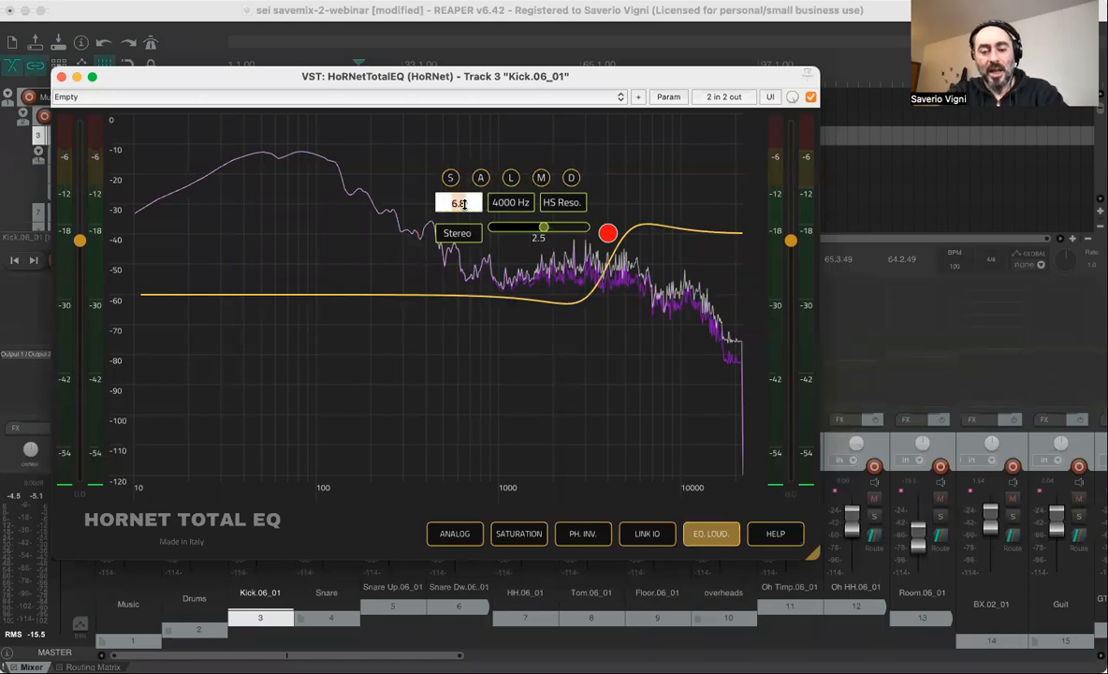
text(9)
key(Return)
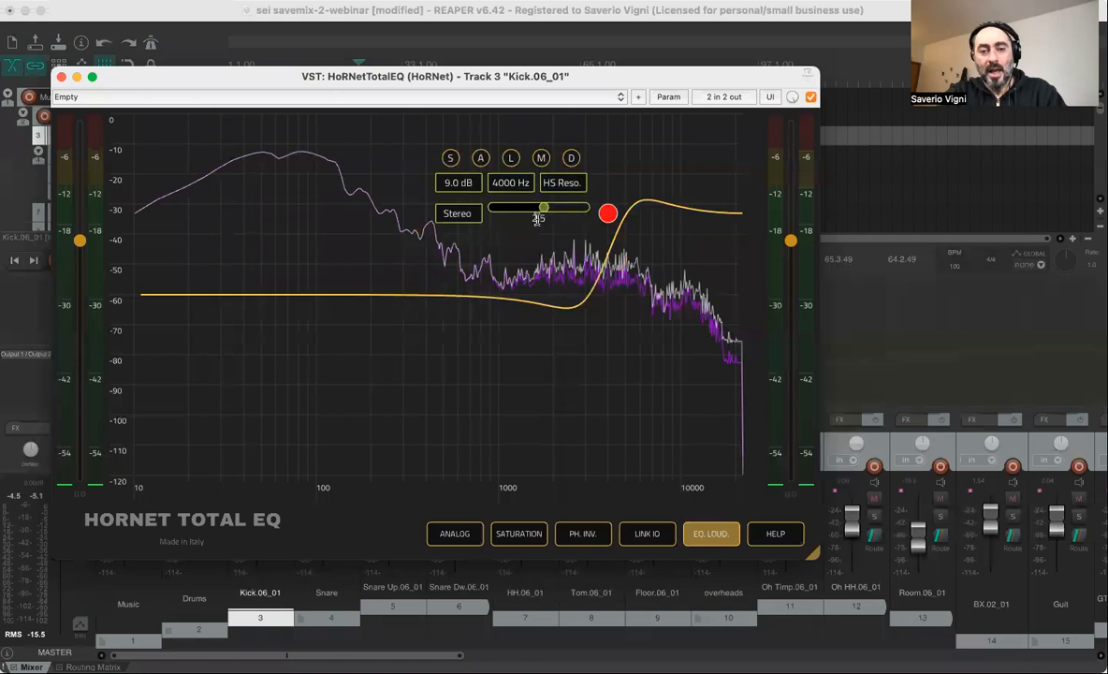
double_click(538, 219)
text(0.7)
key(Return)
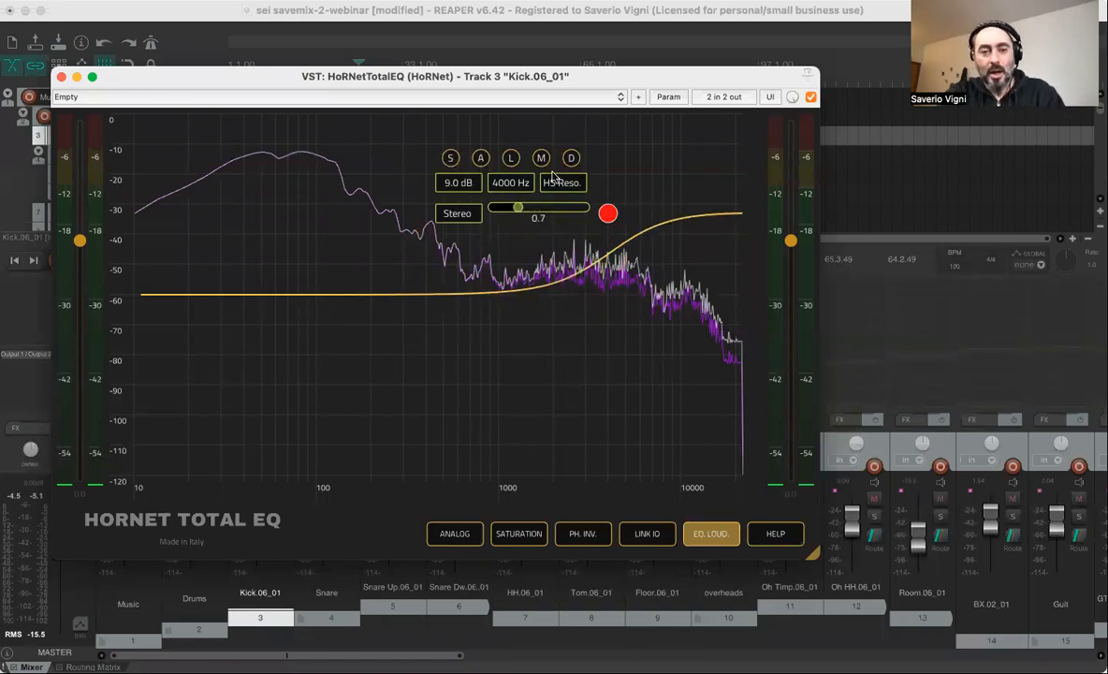
Change the band's filter to the non-resonant High Shelf and enable its saturation with an amount of 10.0.
click(559, 184)
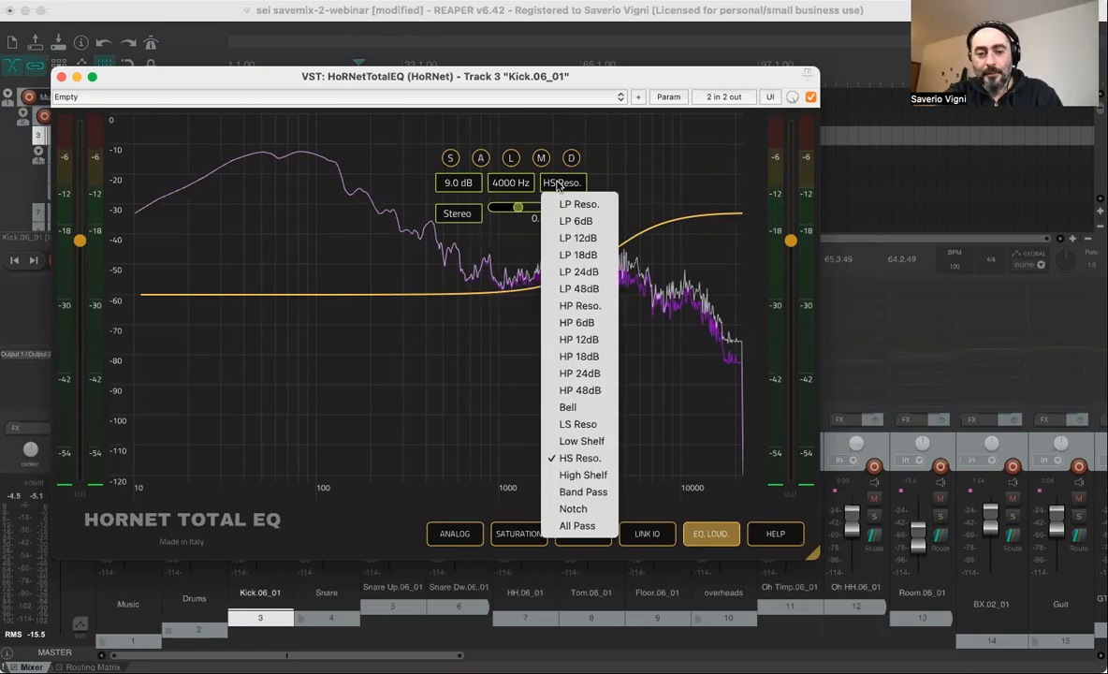
click(561, 476)
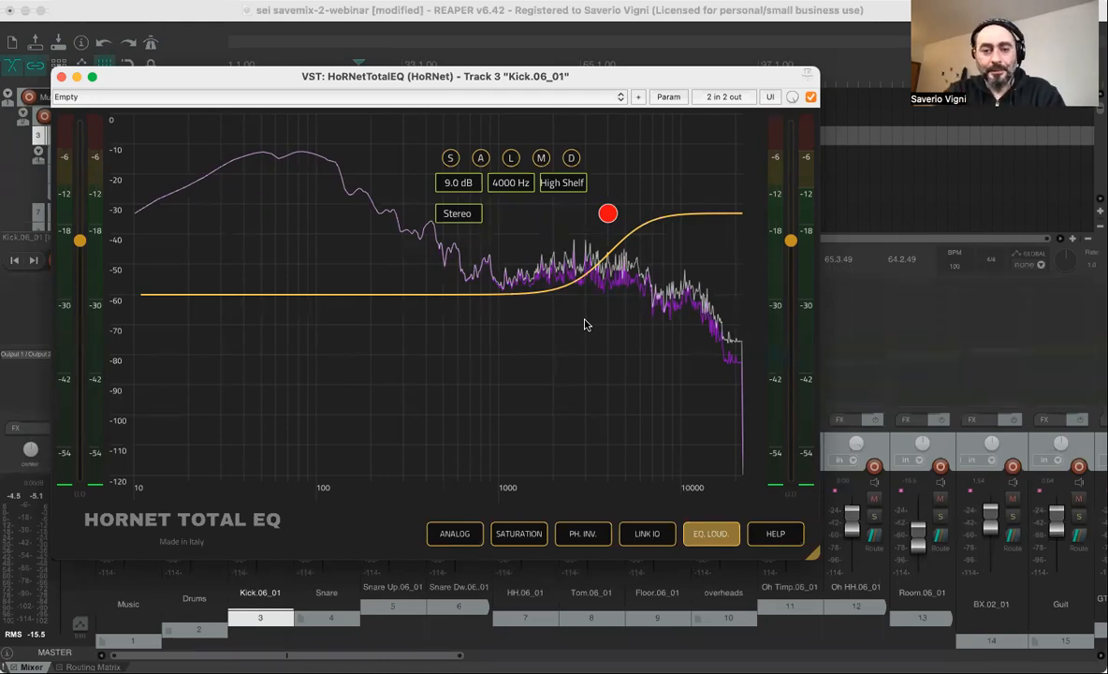
click(565, 184)
click(569, 183)
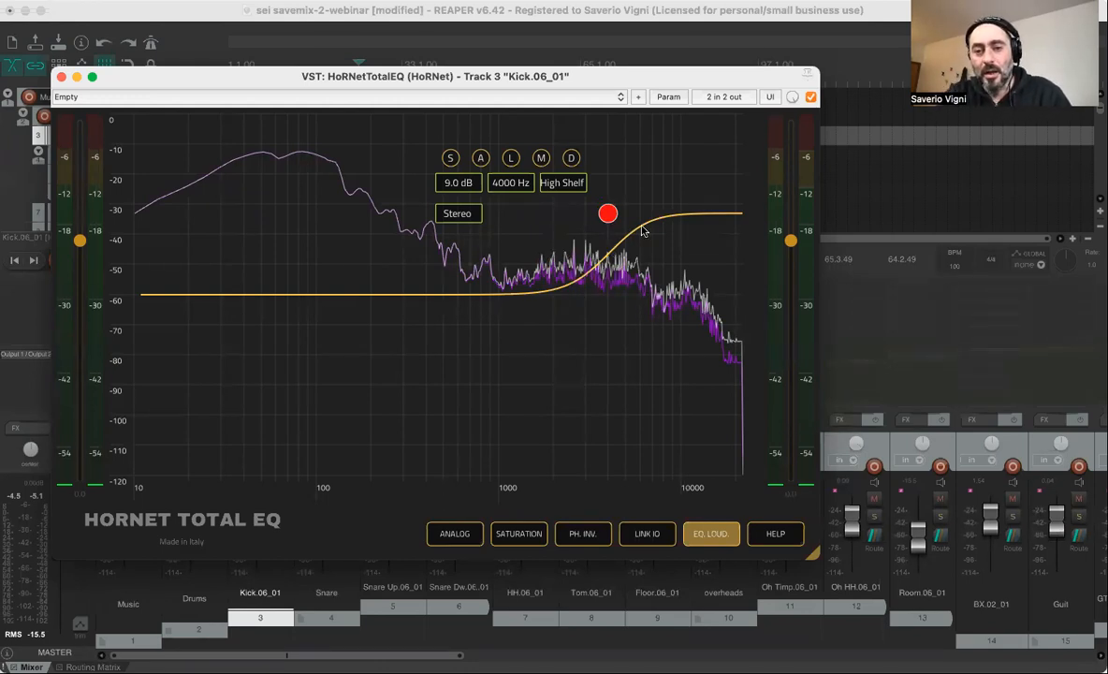
click(502, 544)
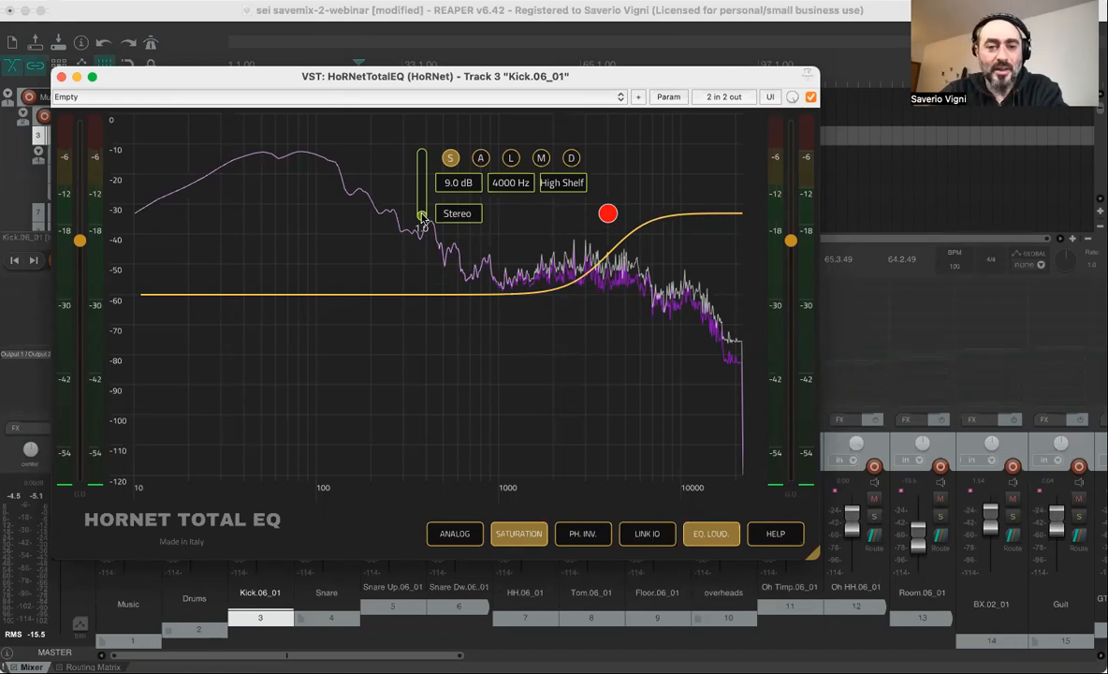
drag(422, 218, 422, 153)
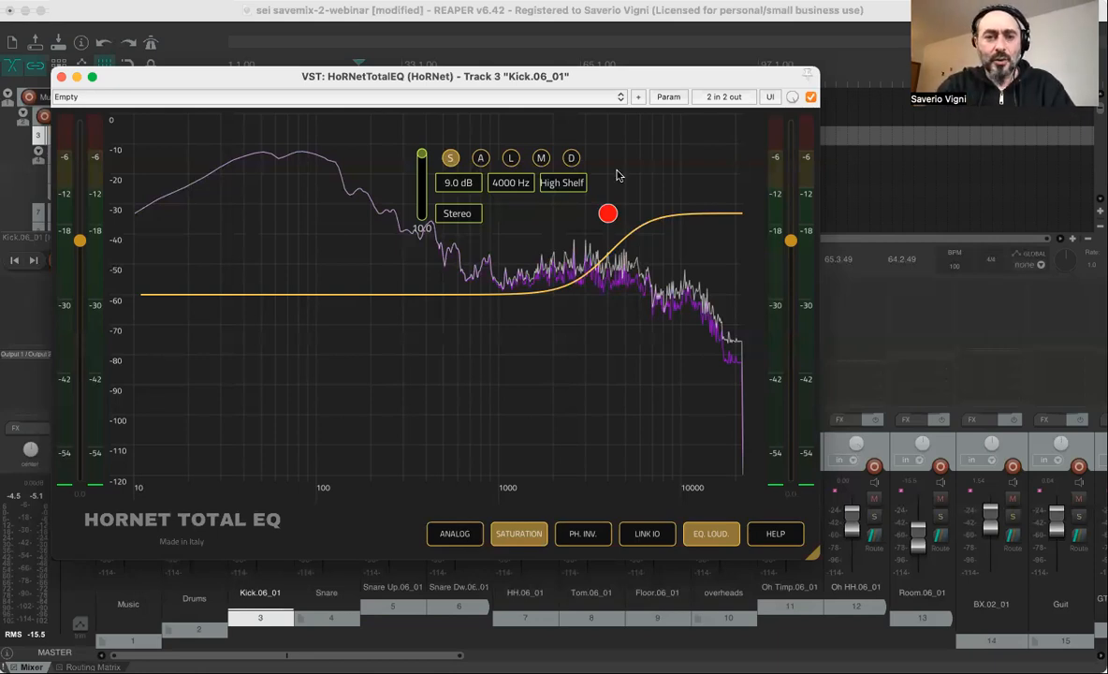
Reposition the equalizer's plugin window higher on the screen and enlarge it.
drag(224, 77, 206, 47)
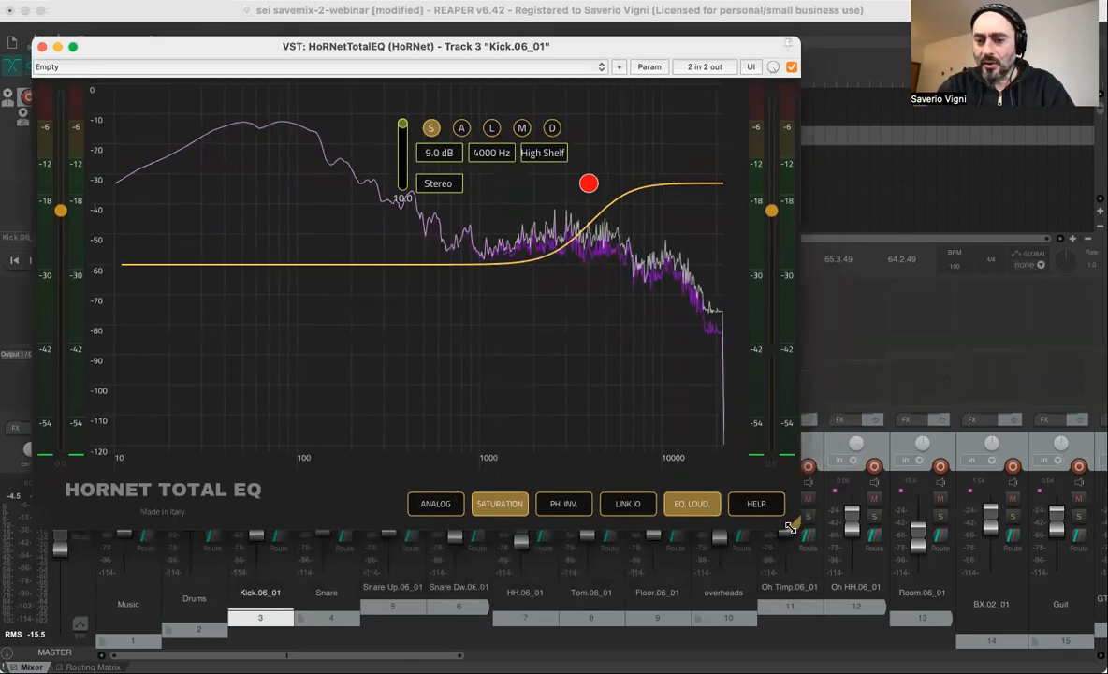
drag(788, 529, 862, 578)
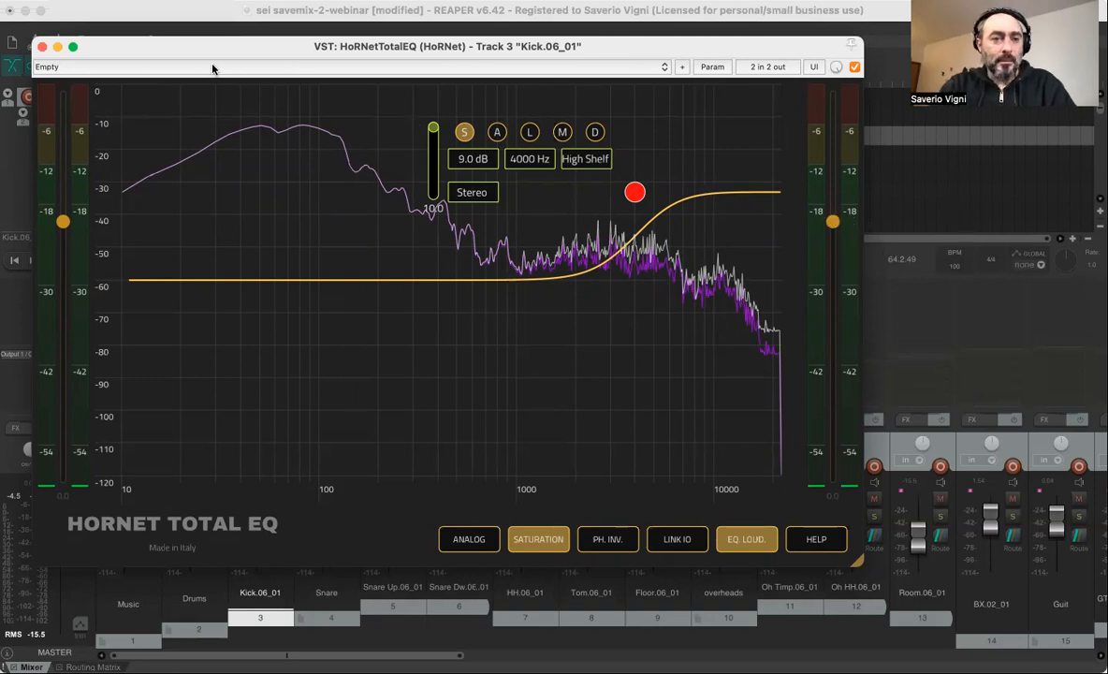
drag(194, 57, 194, 65)
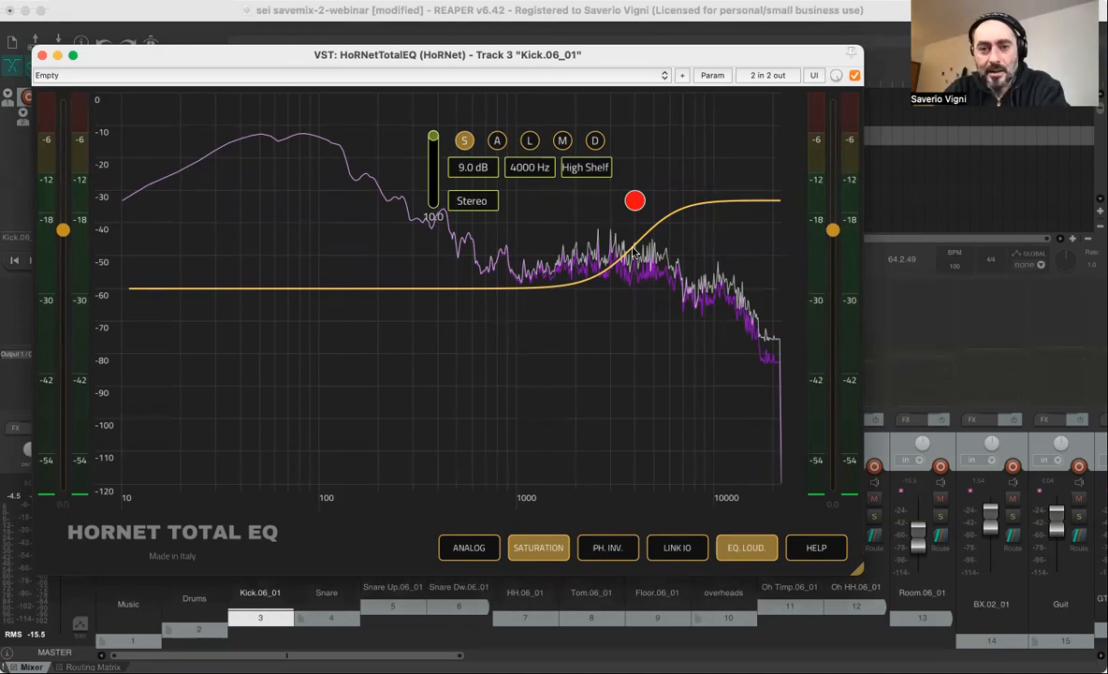
Play the kick with the band's saturation at 10.0, stop playback, and move the band to about 3678 Hz and 8.5 dB.
key(space)
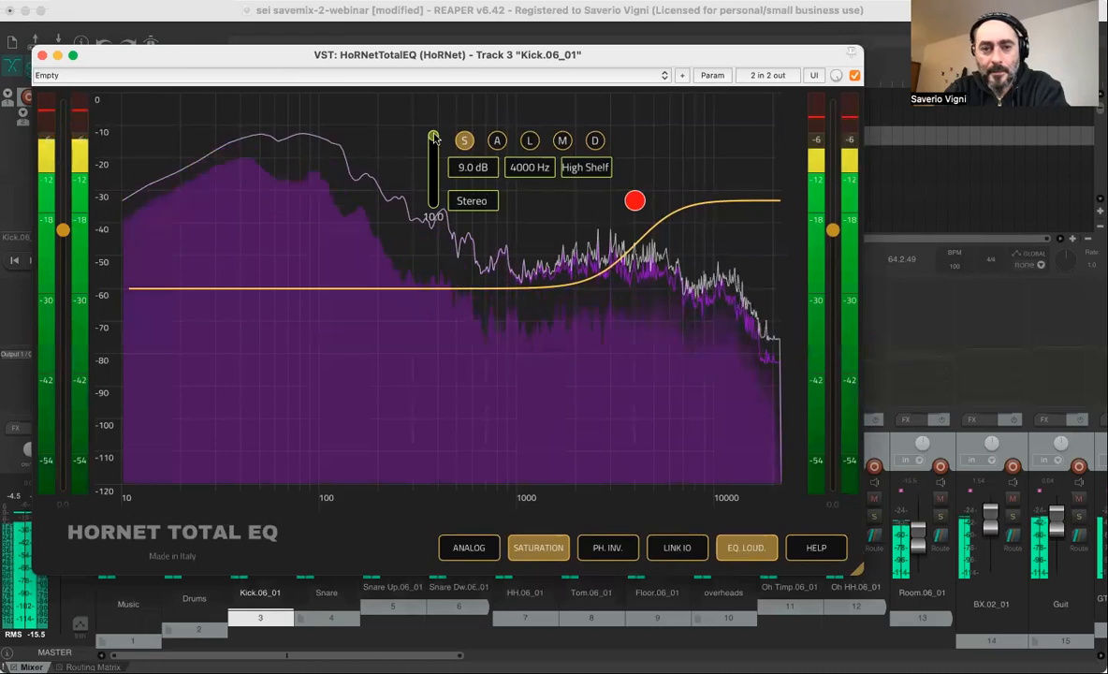
mouse_move(433, 136)
mouse_down()
mouse_move(434, 202)
mouse_move(433, 136)
mouse_up()
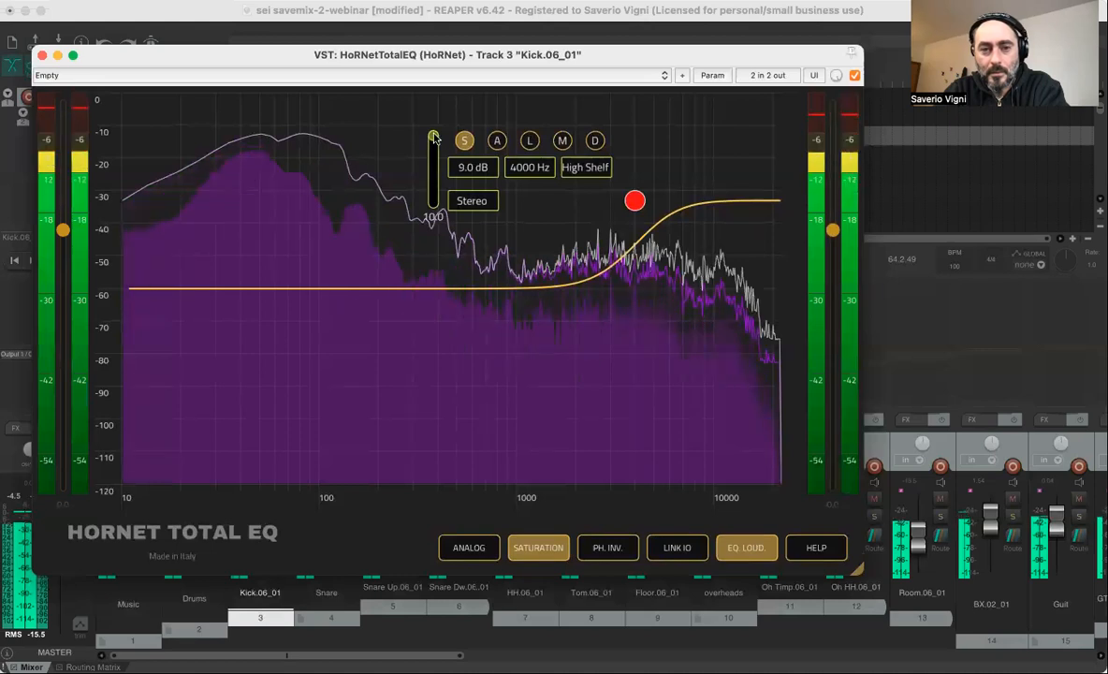
key(space)
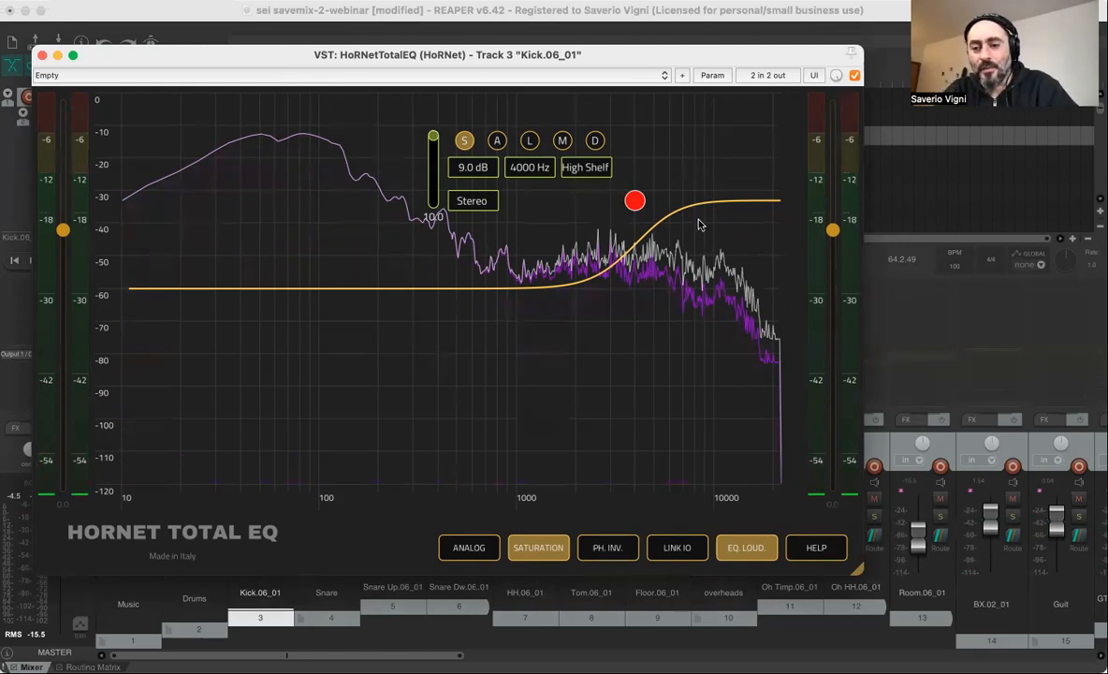
drag(636, 202, 627, 207)
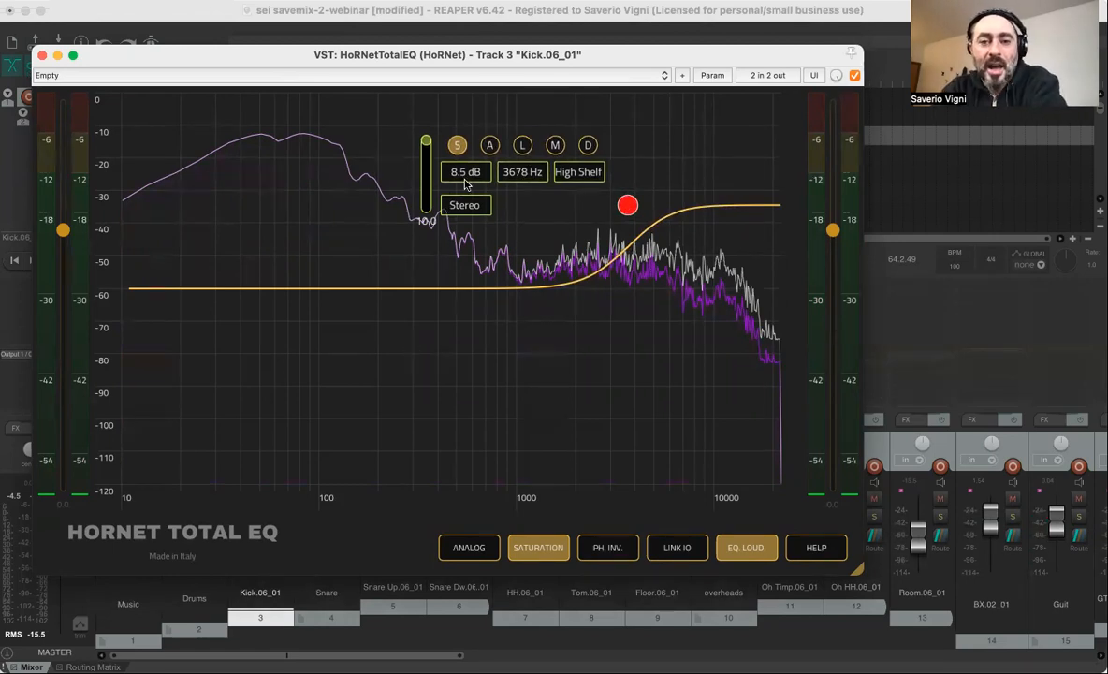
Audition the kick with the high-shelf band's listen mode, and try muting the band, switching both modes back off.
click(489, 147)
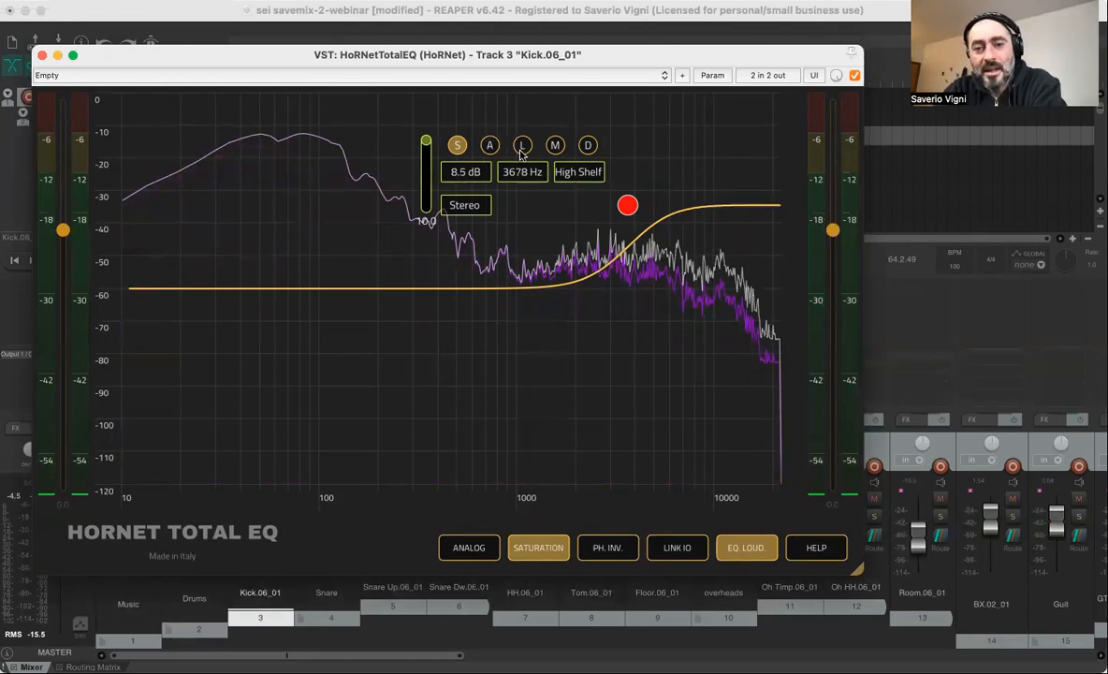
click(522, 148)
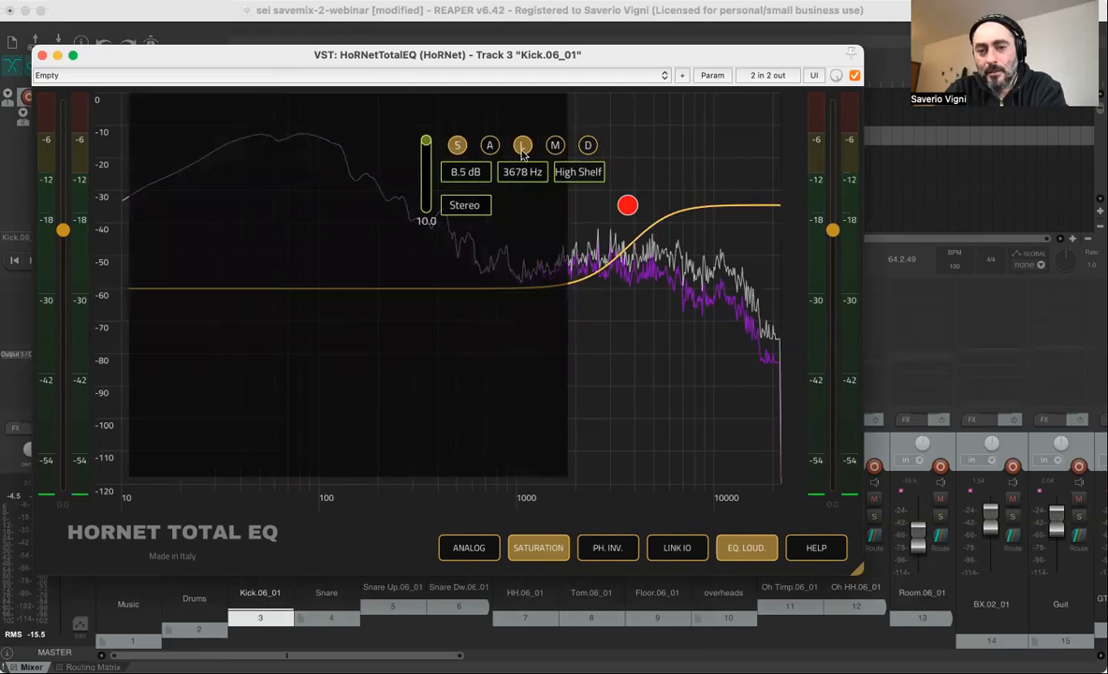
key(space)
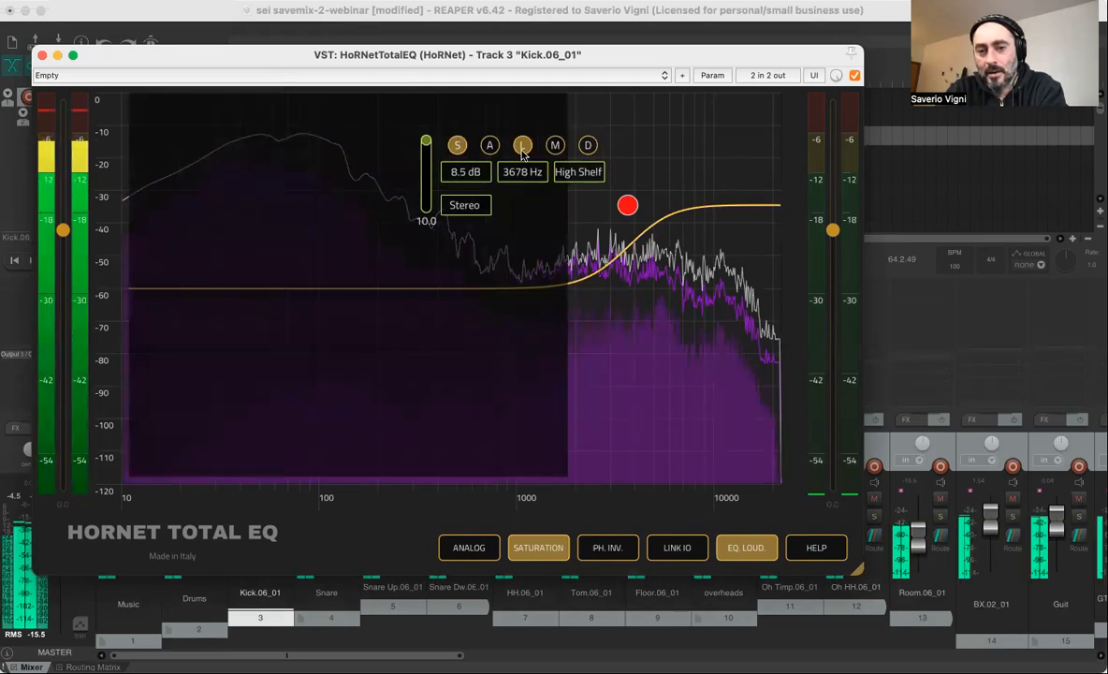
key(space)
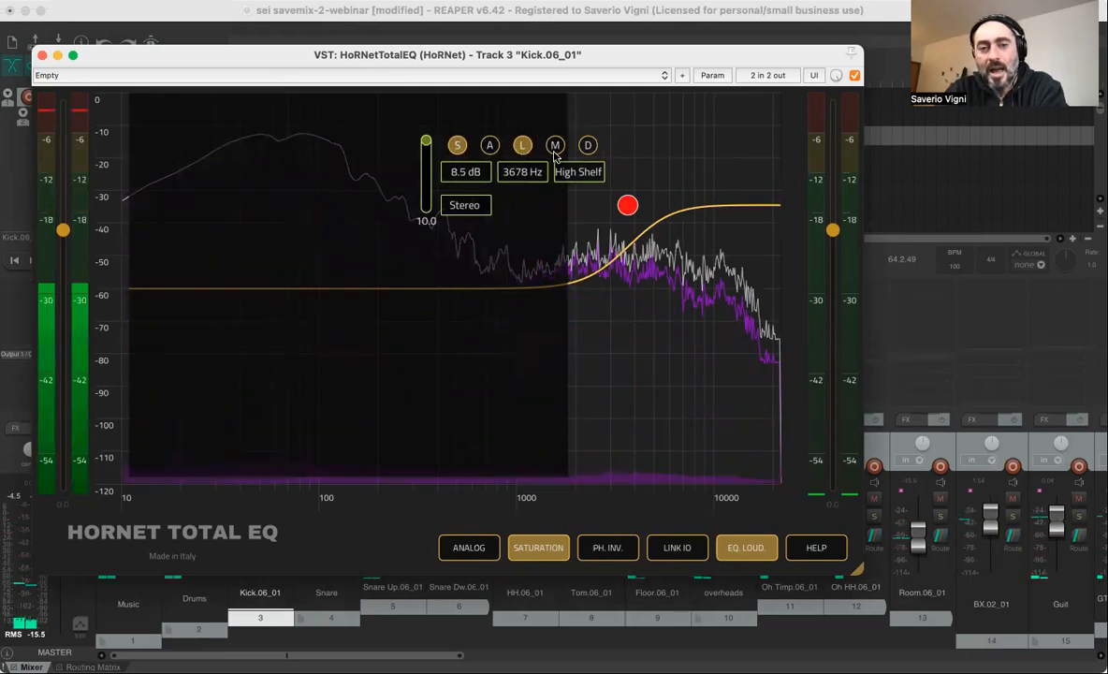
click(555, 147)
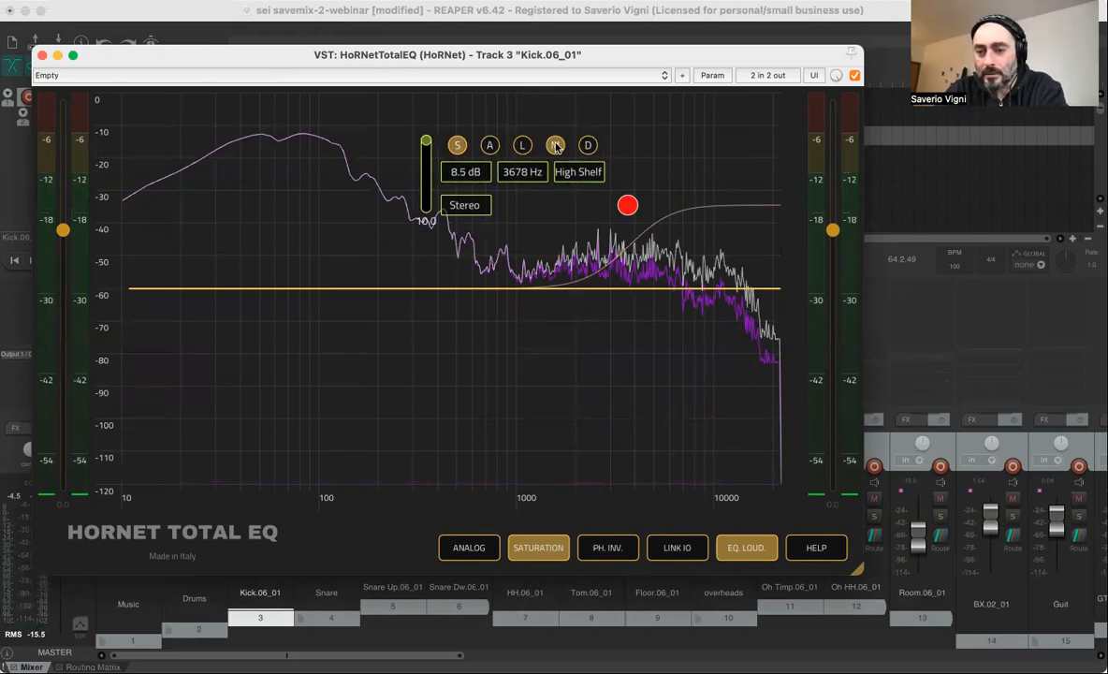
click(556, 147)
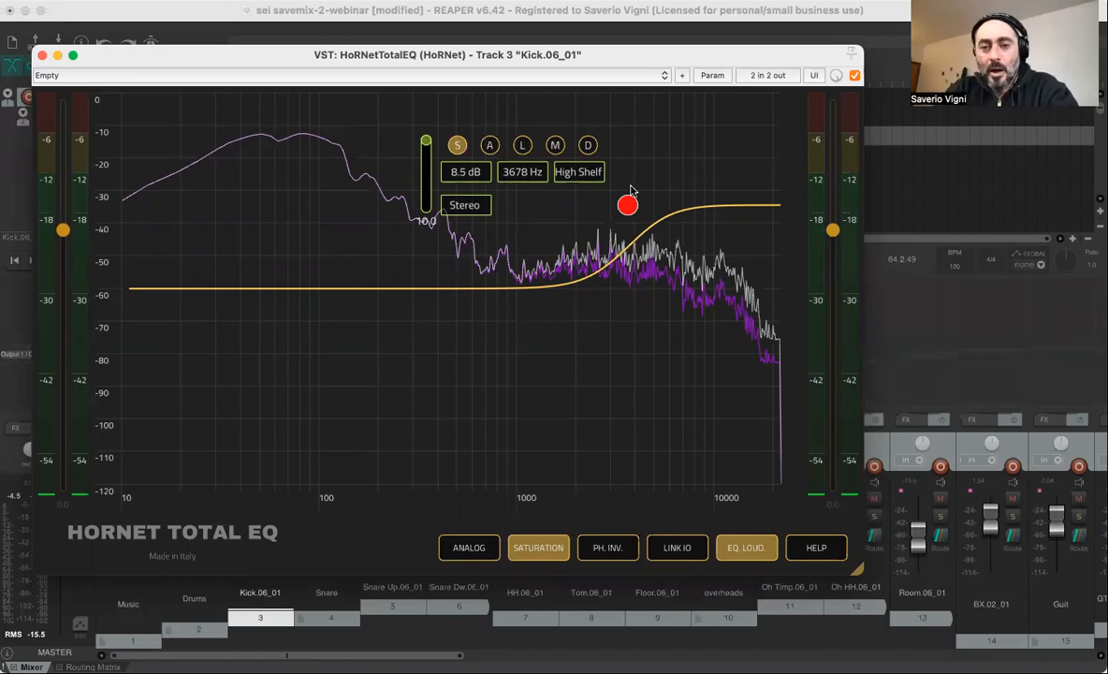
Try dynamic mode on the high-shelf band, switching it back off.
click(588, 146)
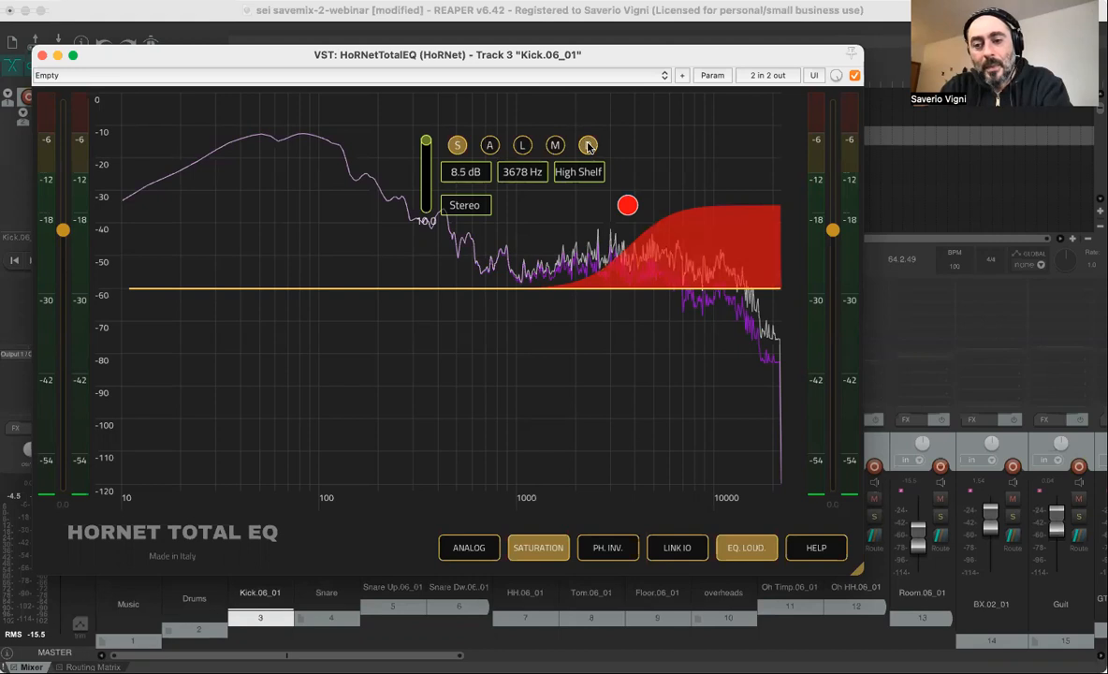
click(588, 146)
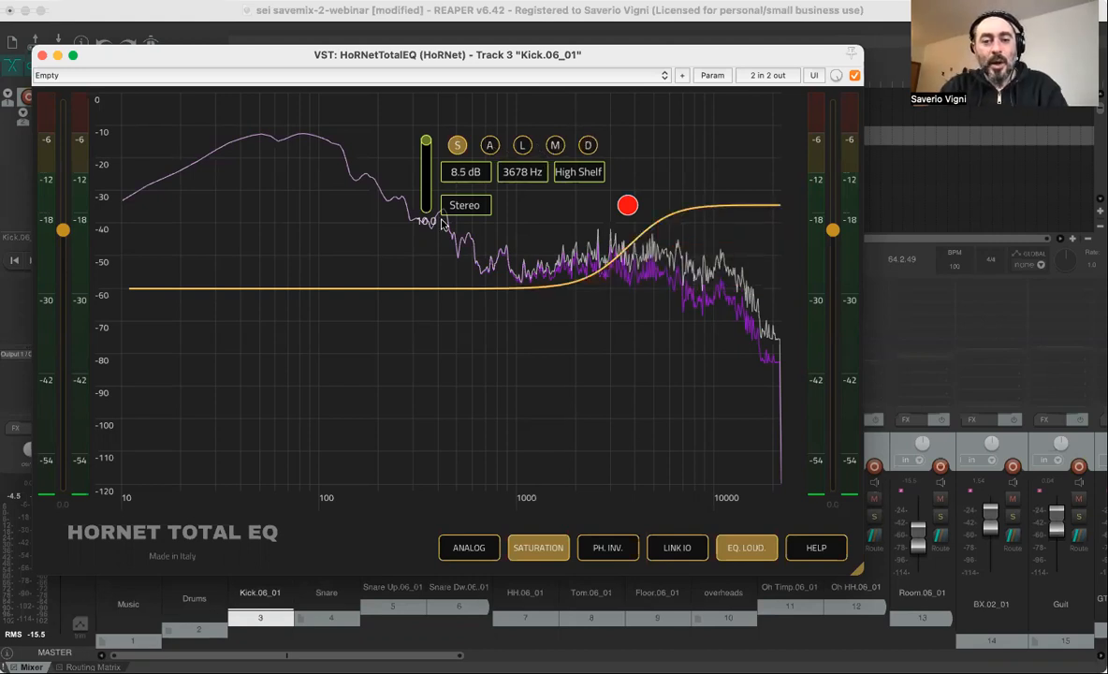
Add a low-frequency band, change its filter to Bell with analog mode on, and place it at about 53 Hz and 7.9 dB.
double_click(284, 287)
double_click(286, 287)
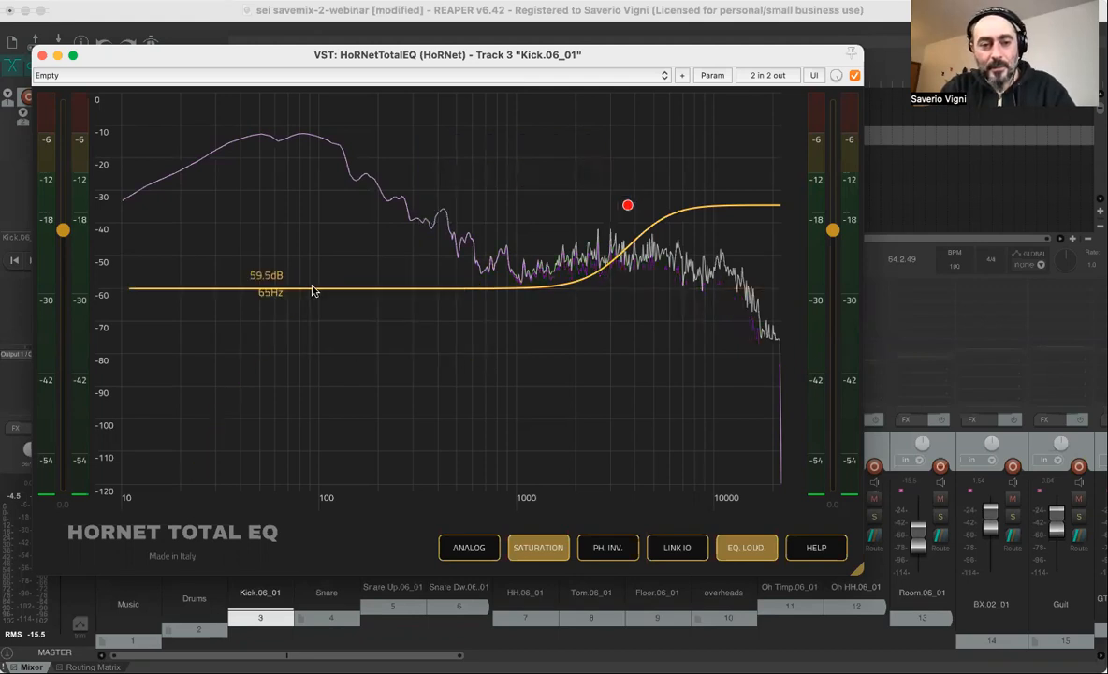
double_click(312, 289)
drag(312, 289, 312, 264)
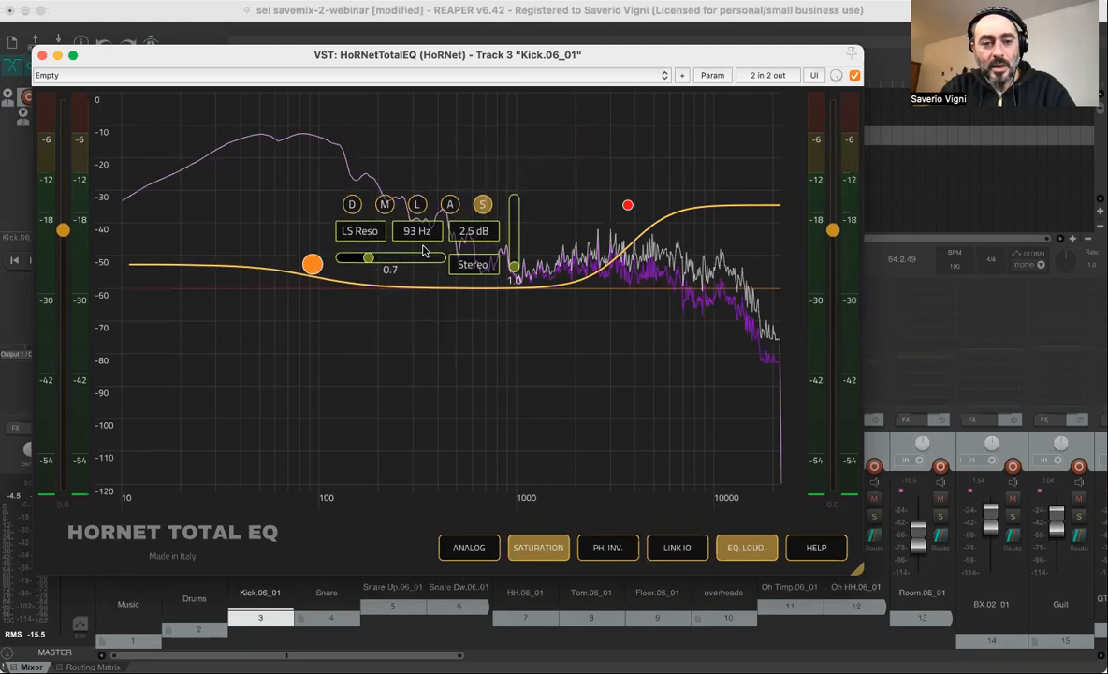
click(352, 217)
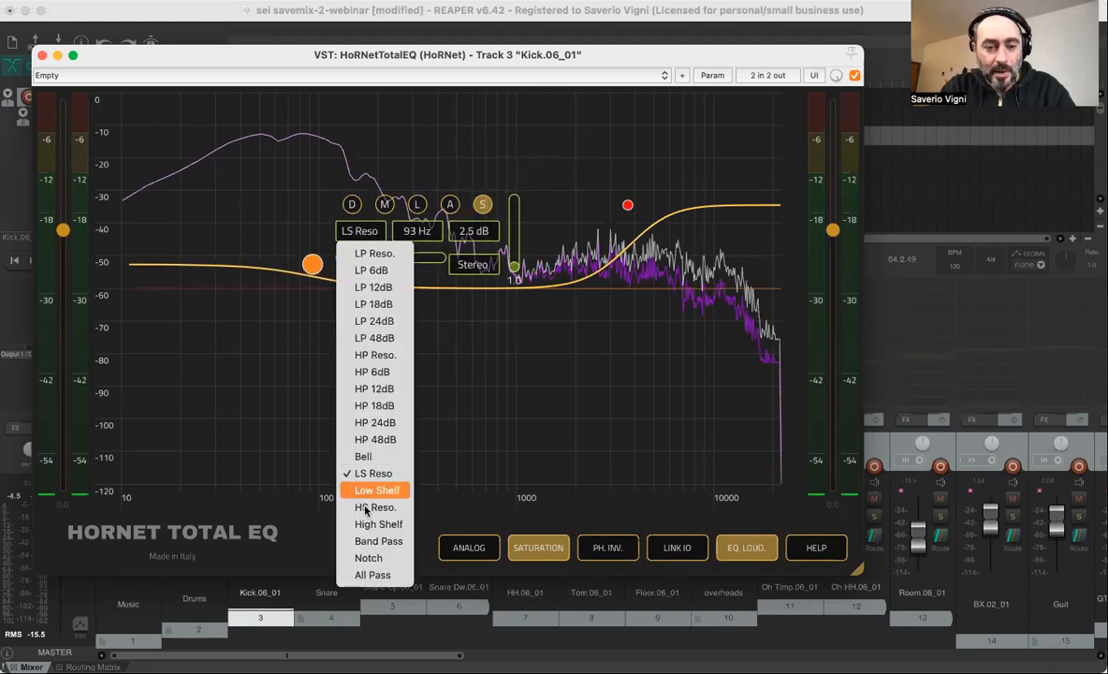
click(364, 458)
drag(314, 265, 264, 215)
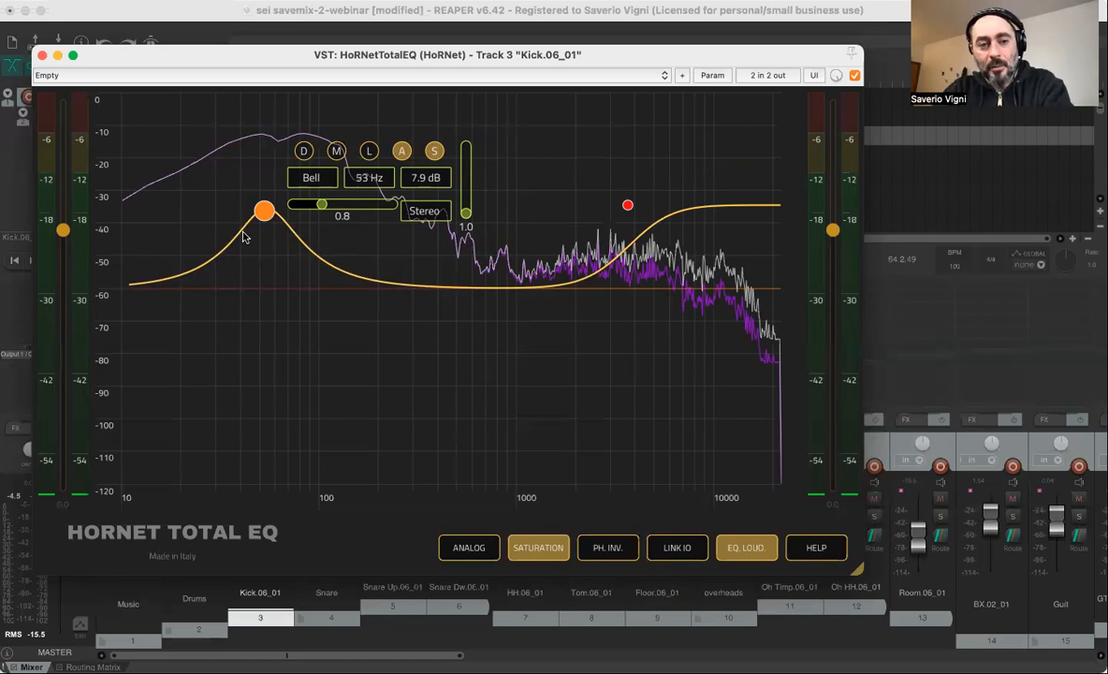
click(400, 152)
click(401, 152)
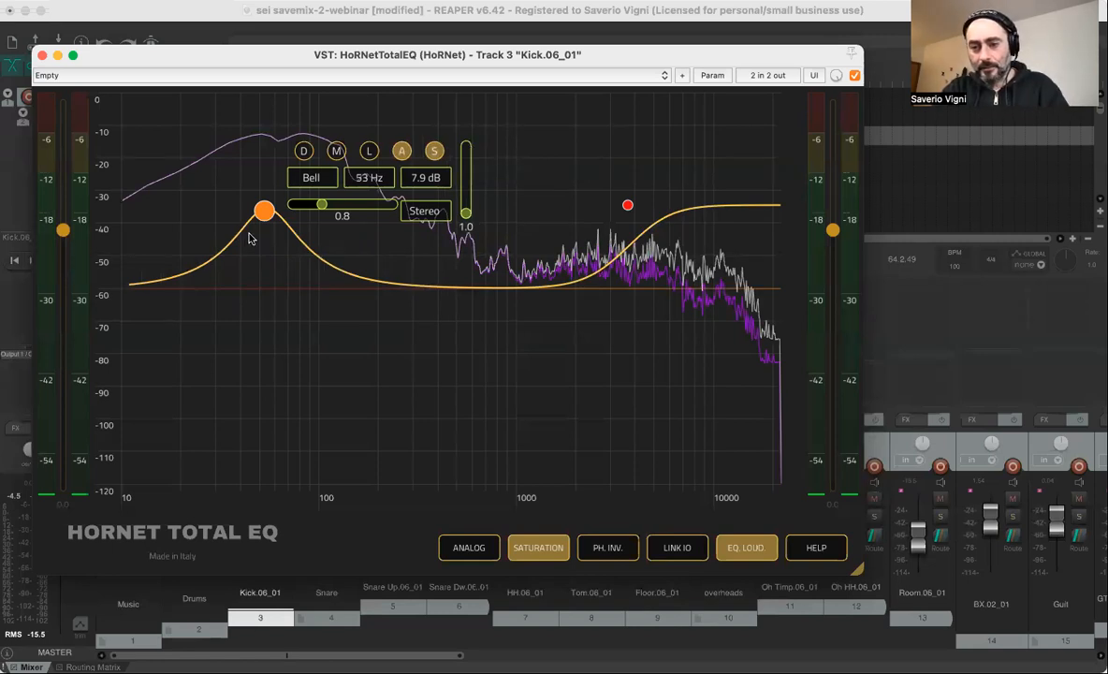
Play the kick while tuning the low bell band to about 48 Hz, 9.1 dB and a Q of 1.0.
key(space)
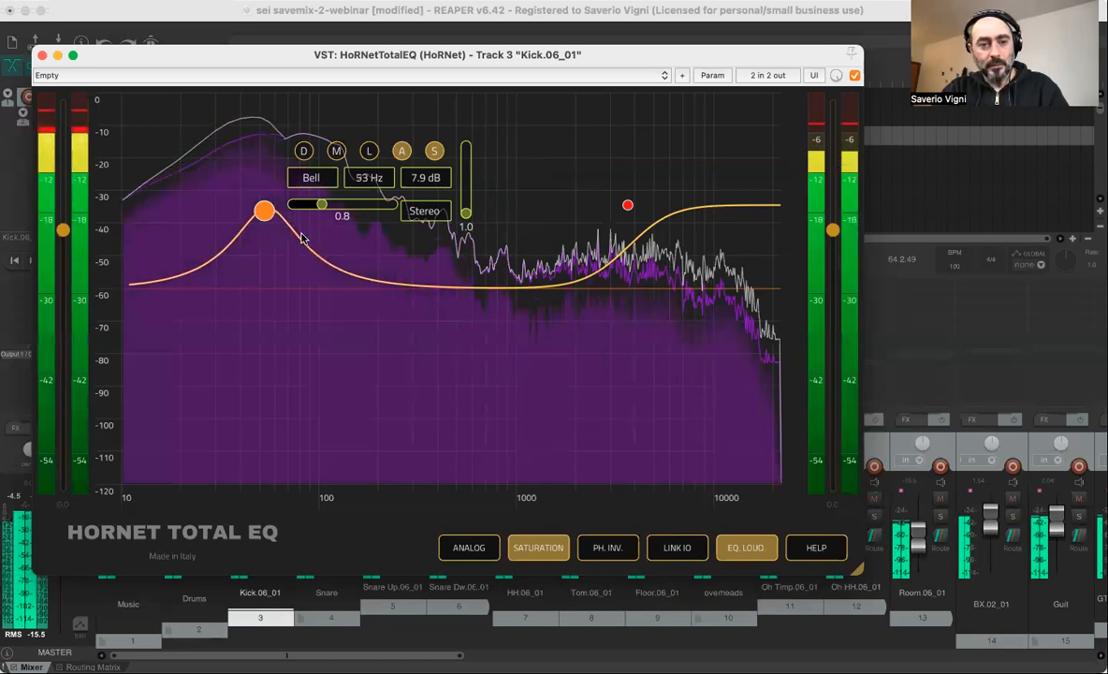
mouse_move(265, 212)
mouse_down()
mouse_move(259, 181)
mouse_move(269, 193)
mouse_up()
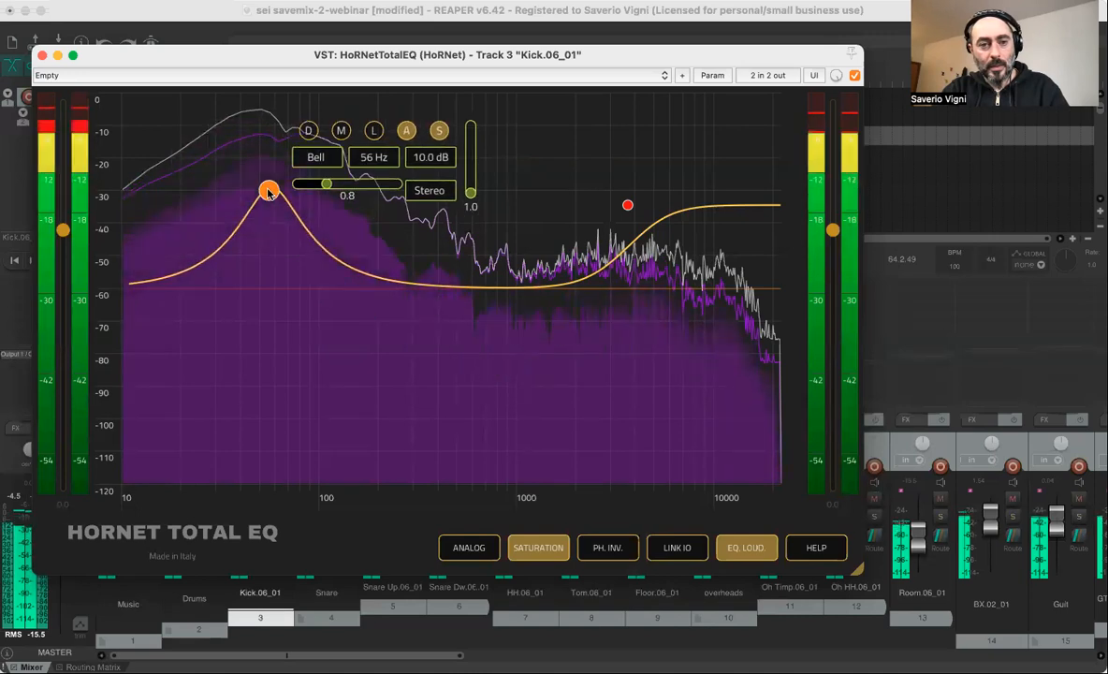
click(255, 202)
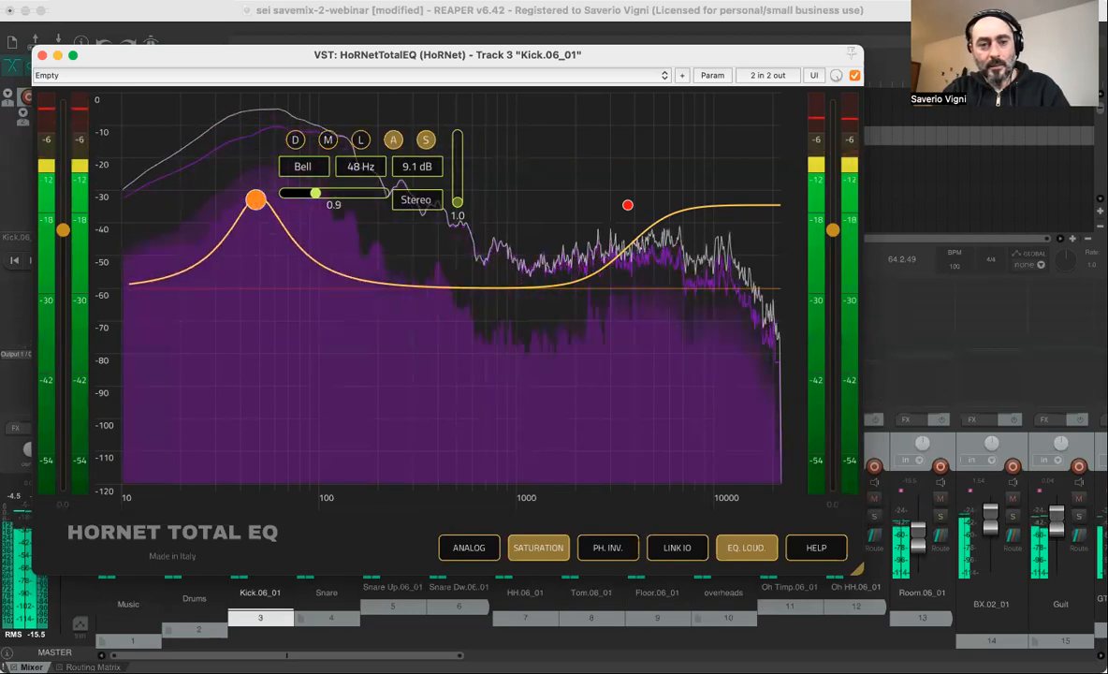
drag(313, 193, 316, 195)
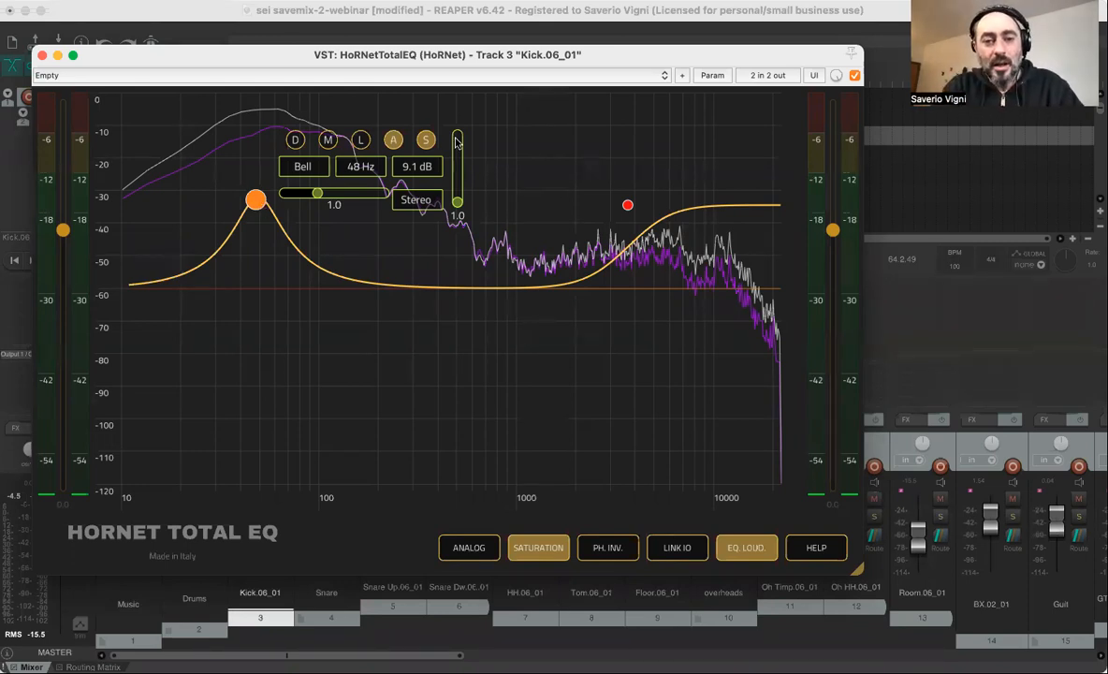
Raise the low bell band's saturation, play the kick, reduce the amount to 6.2, and stop playback.
drag(457, 203, 456, 158)
drag(457, 205, 457, 159)
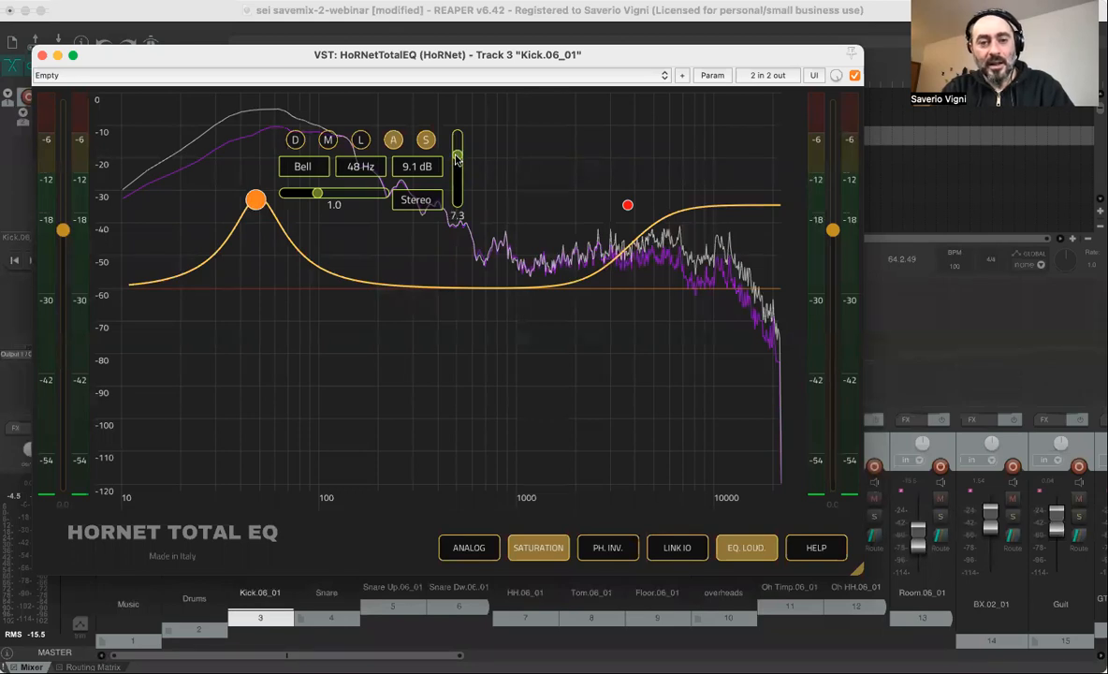
key(space)
mouse_move(456, 159)
mouse_down()
mouse_move(457, 201)
mouse_move(456, 139)
mouse_move(457, 161)
mouse_up()
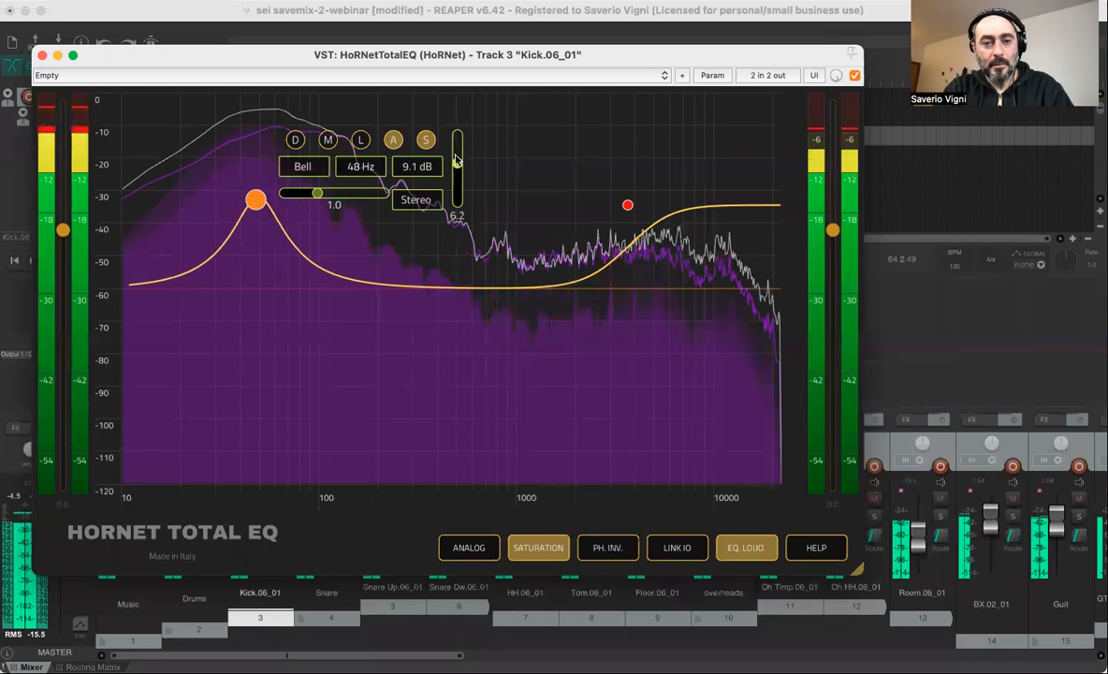
key(space)
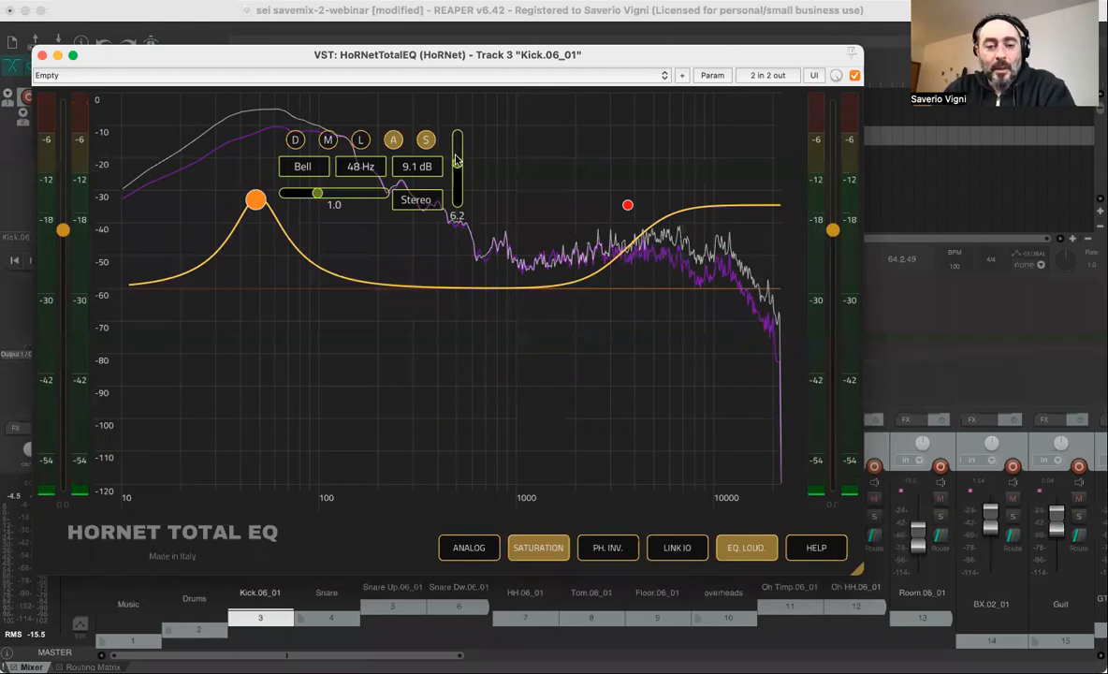
Move the equalizer window aside, check the kick track's FX chain window, close it, and move the equalizer back.
drag(219, 59, 545, 73)
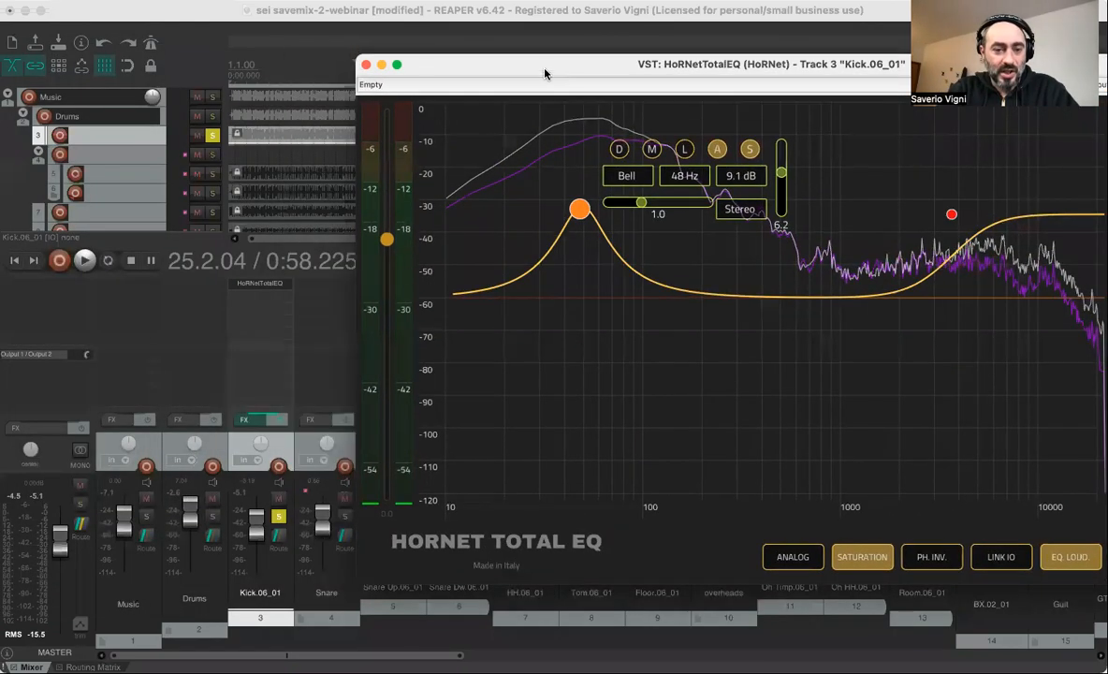
click(245, 420)
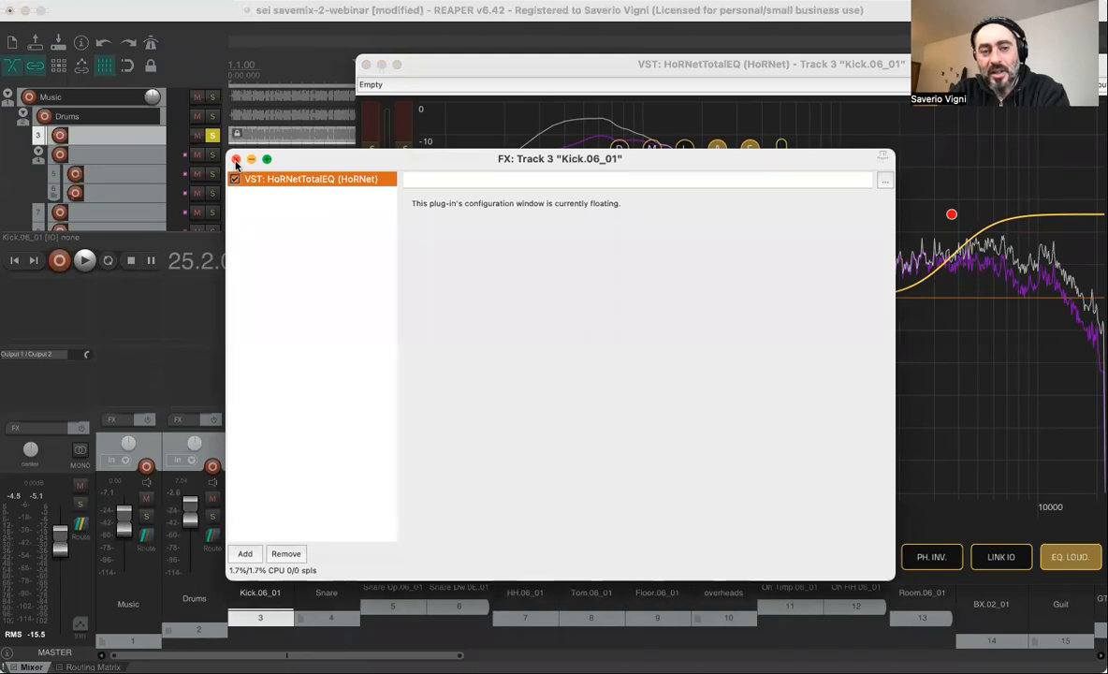
click(235, 160)
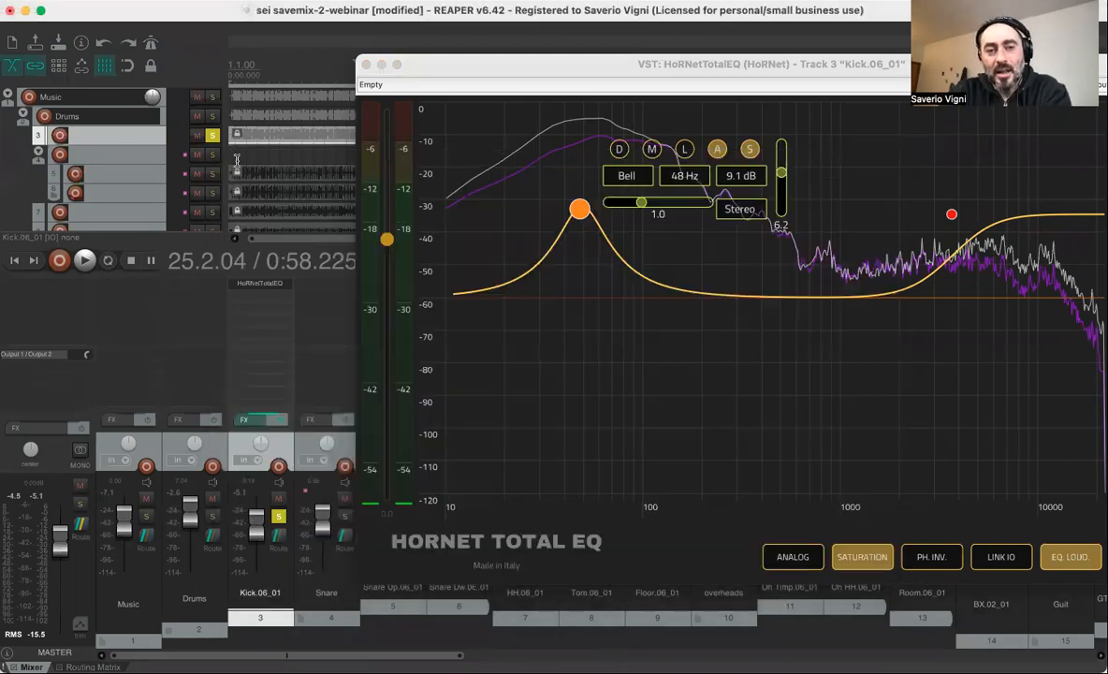
drag(444, 72, 117, 67)
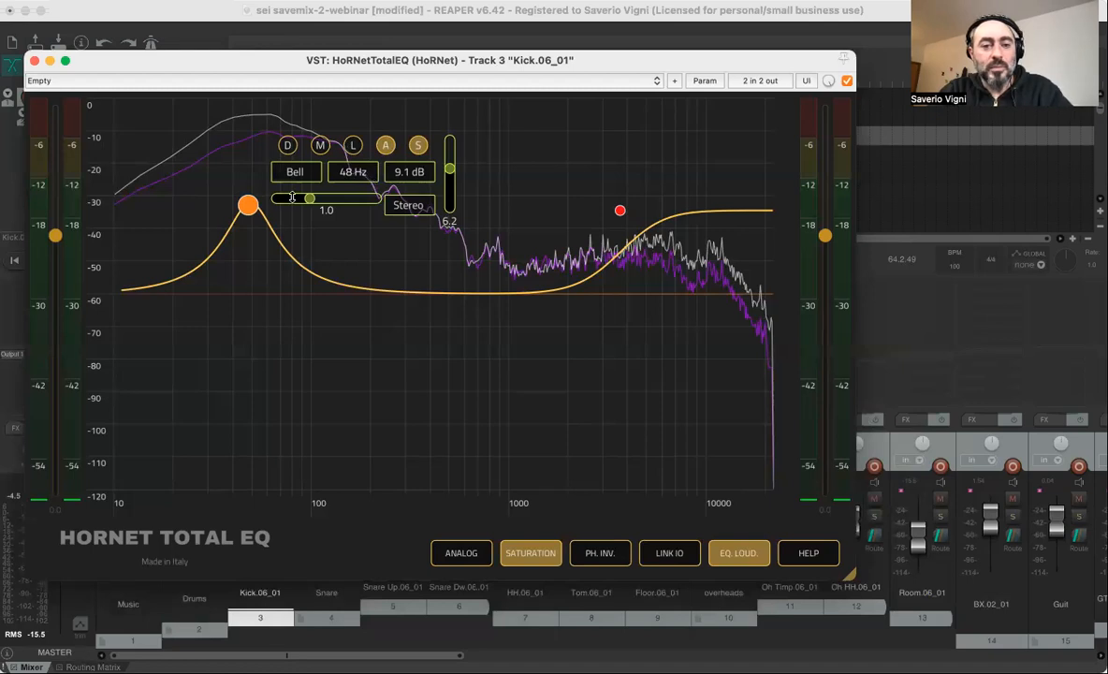
Shift the low bell band to about 54 Hz and 9.0 dB, and add a narrow midrange bell cut.
drag(247, 204, 257, 205)
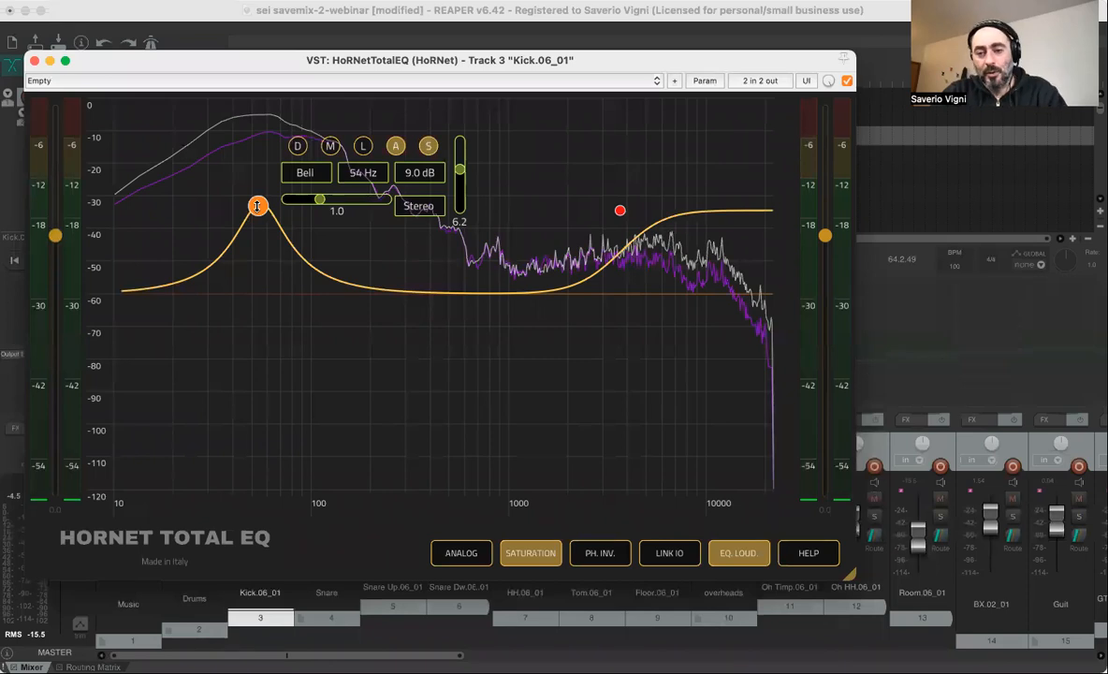
click(445, 296)
drag(445, 295, 503, 350)
drag(402, 401, 429, 401)
Play the kick while tuning the midrange cut to 813 Hz, -6.9 dB and Q 2.5, and turn off that band's saturation.
key(space)
drag(501, 347, 490, 362)
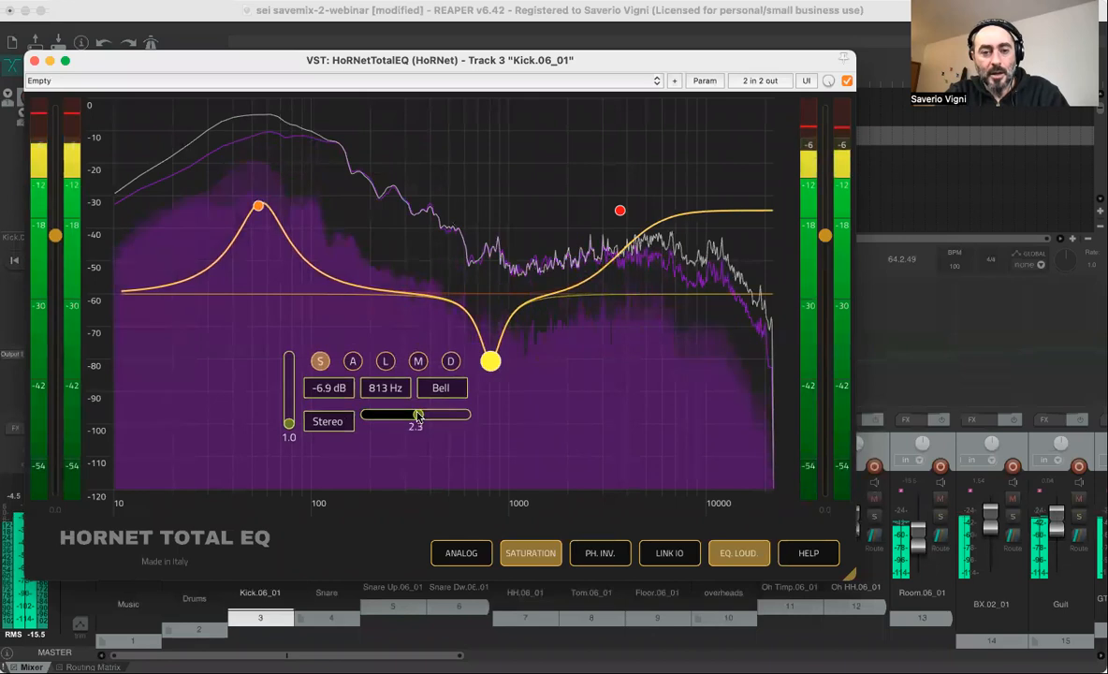
drag(416, 415, 421, 416)
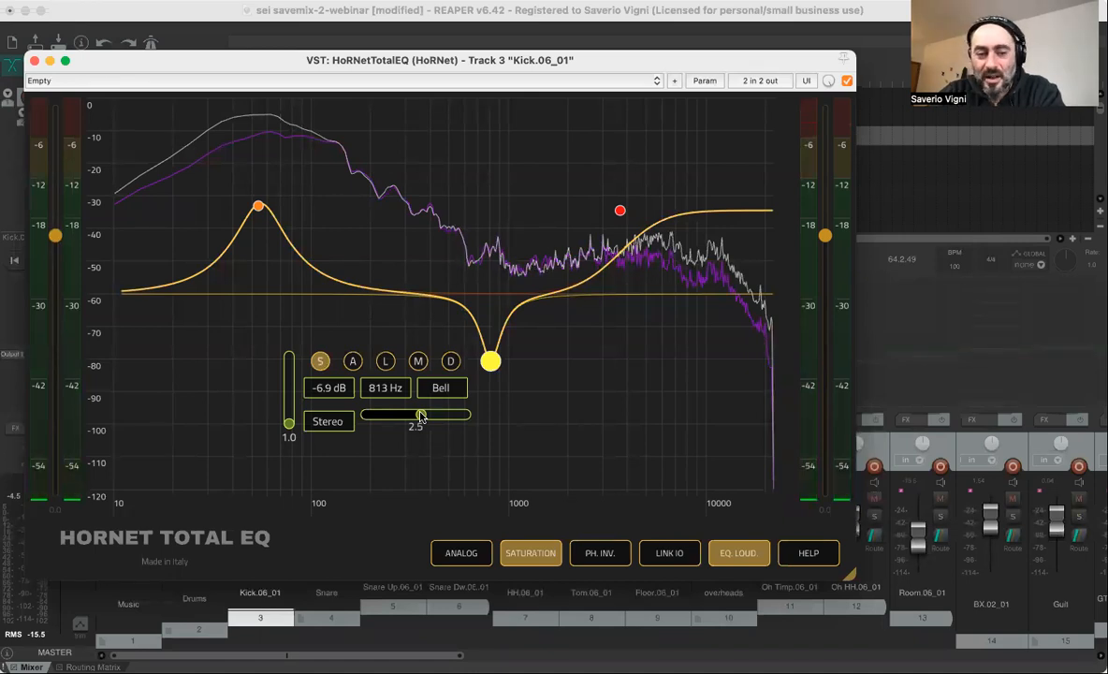
click(320, 364)
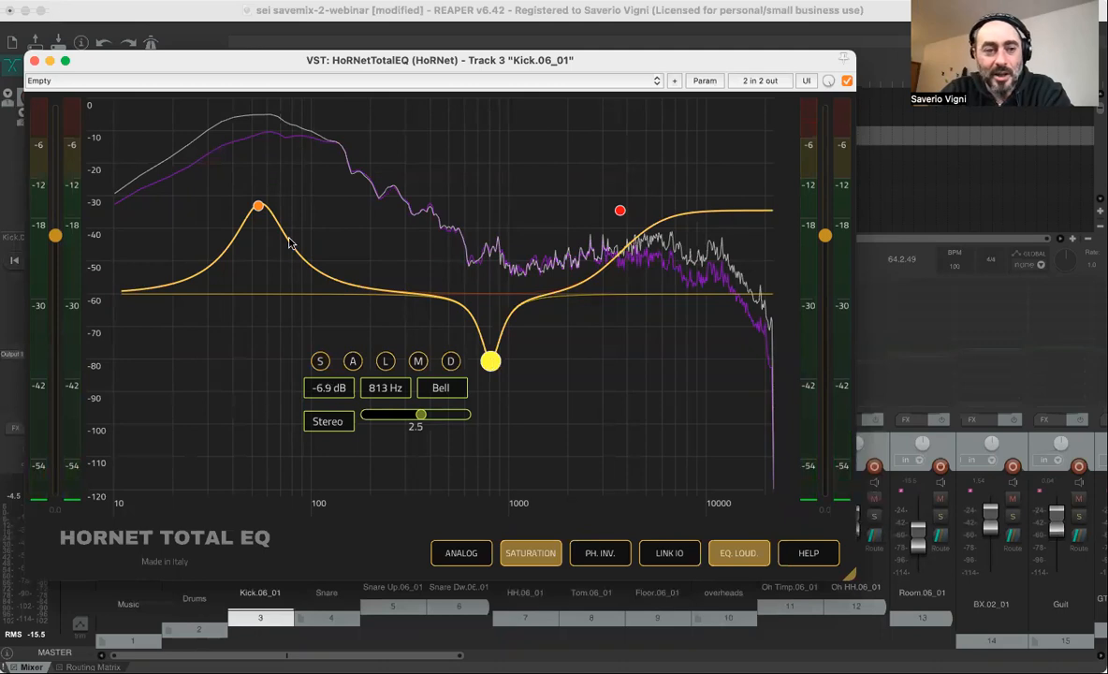
Turn off the equalizer's equal loudness compensation and briefly play the kick.
click(728, 555)
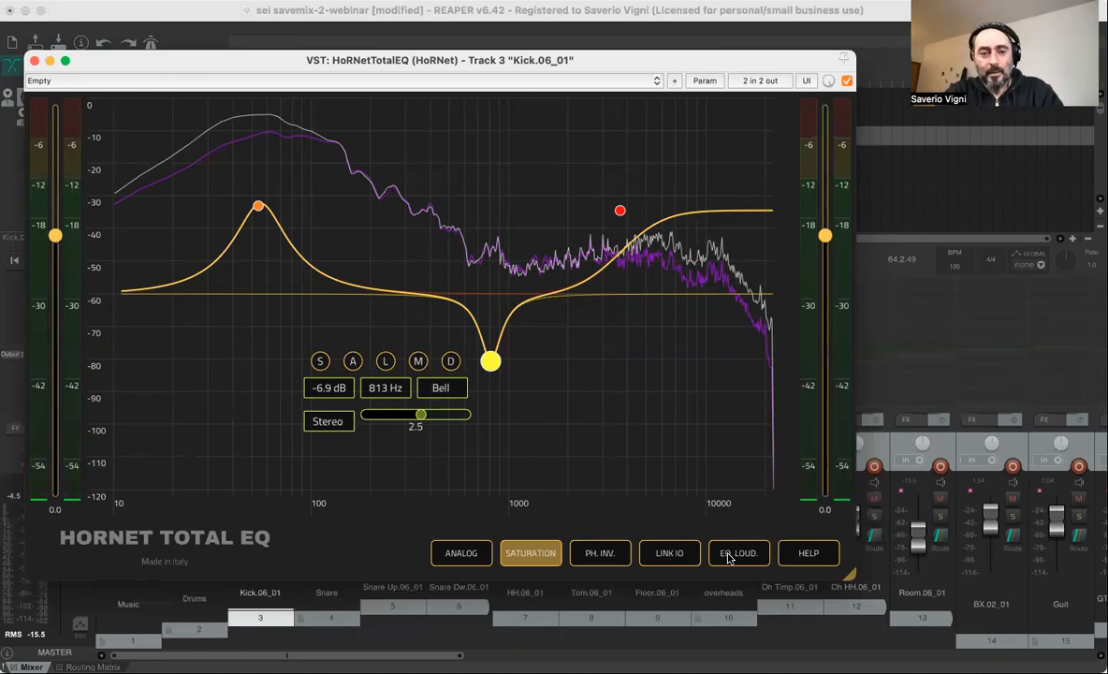
key(space)
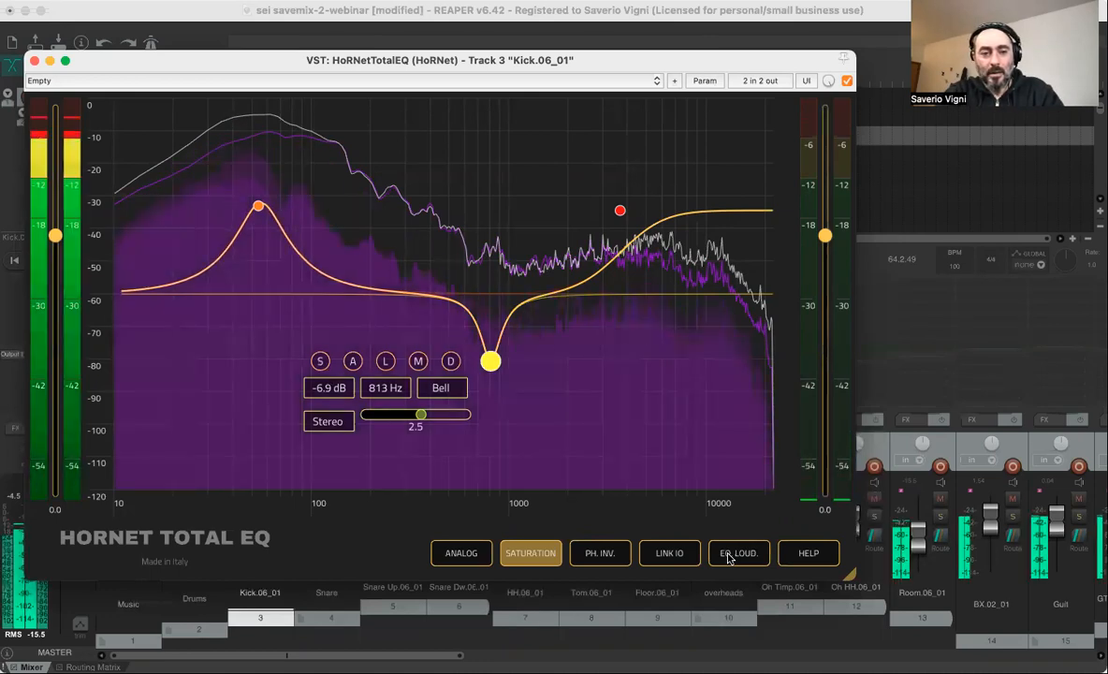
key(space)
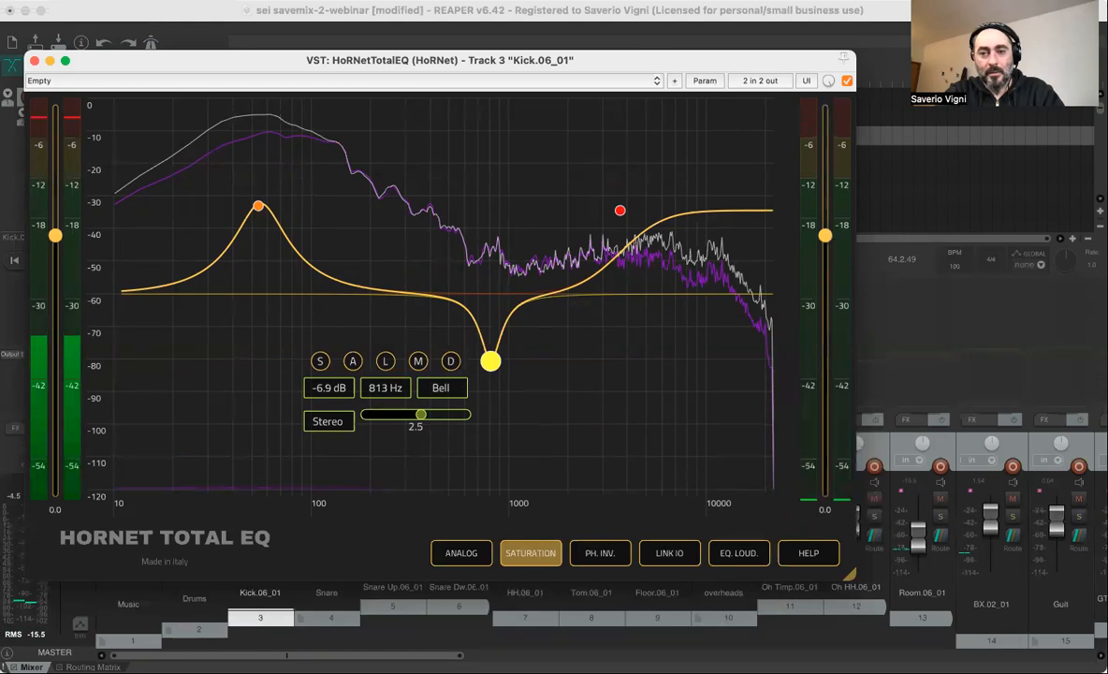
Try raising the equalizer's output gain to 2.5 dB and return it to 0.0.
scroll(828, 240, up, 2)
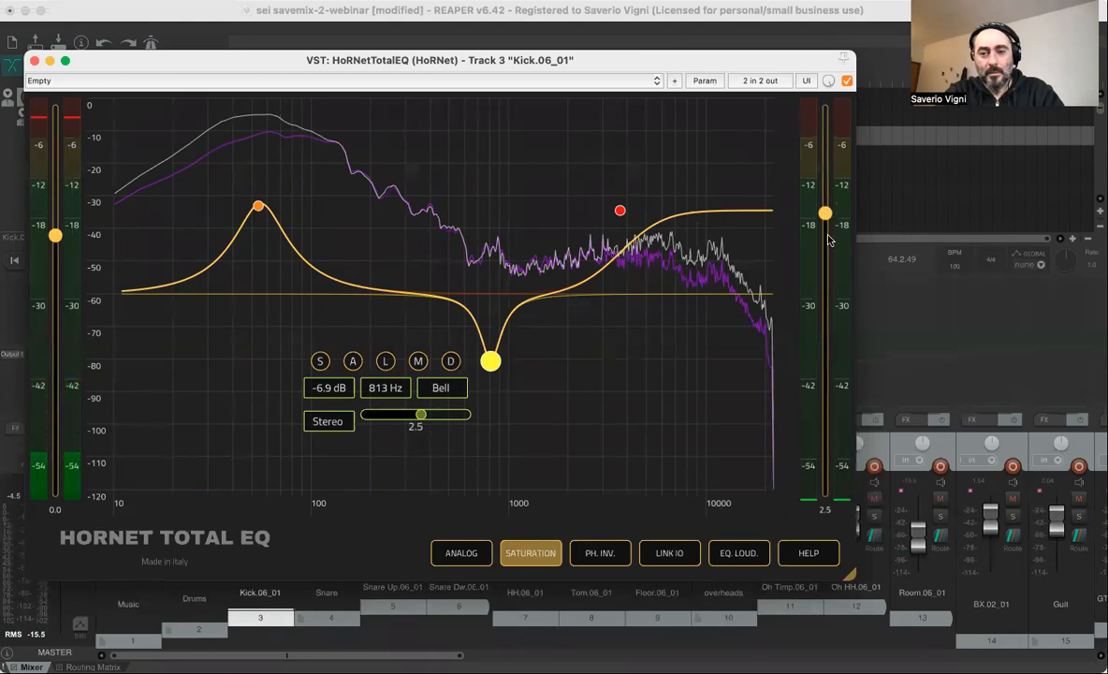
key(space)
scroll(828, 239, down, 2)
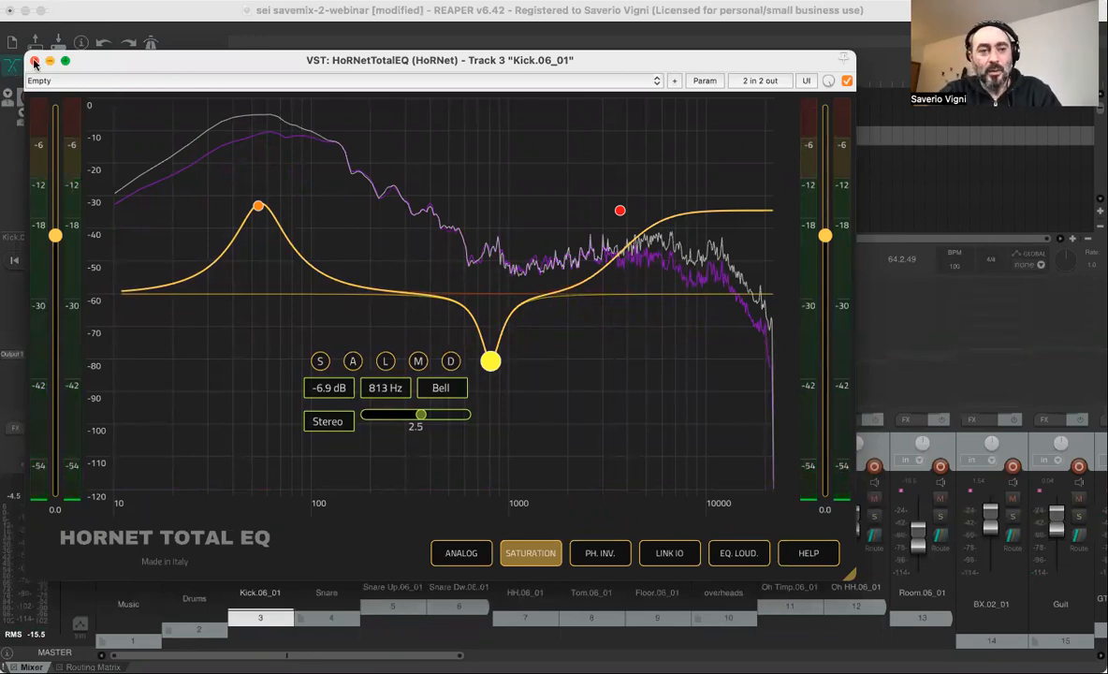
Close the equalizer window, add HoRNetMulticompPlusMK2 to the Kick.06_01 track, and move its window clear of the kick's FX slots.
click(35, 62)
double_click(272, 299)
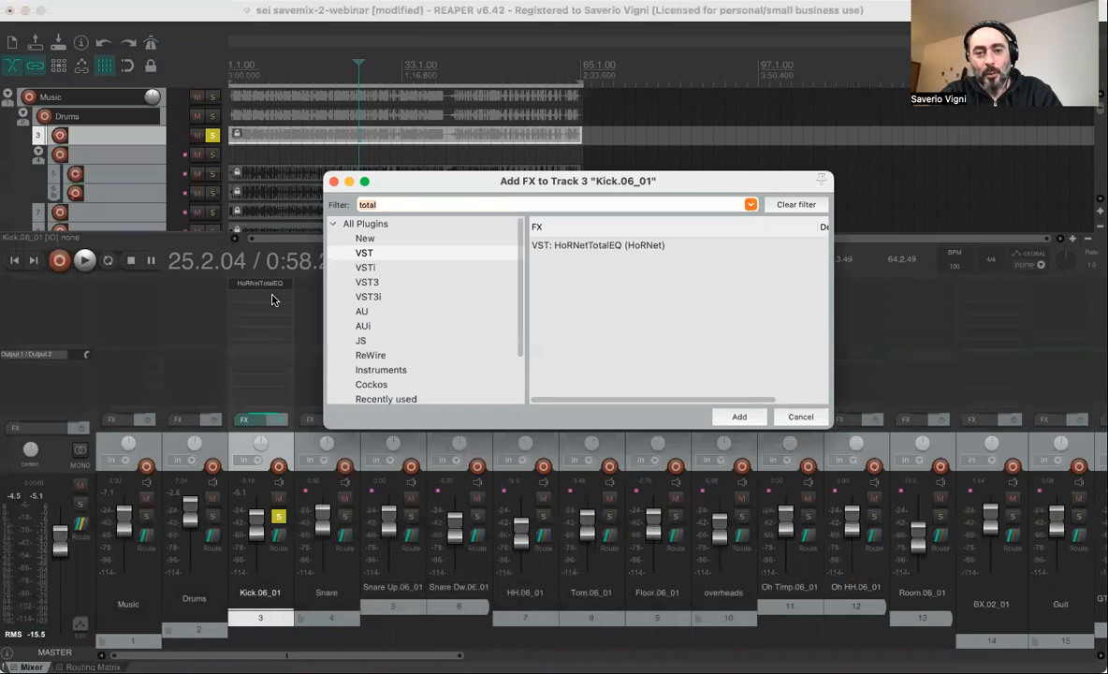
text(multico)
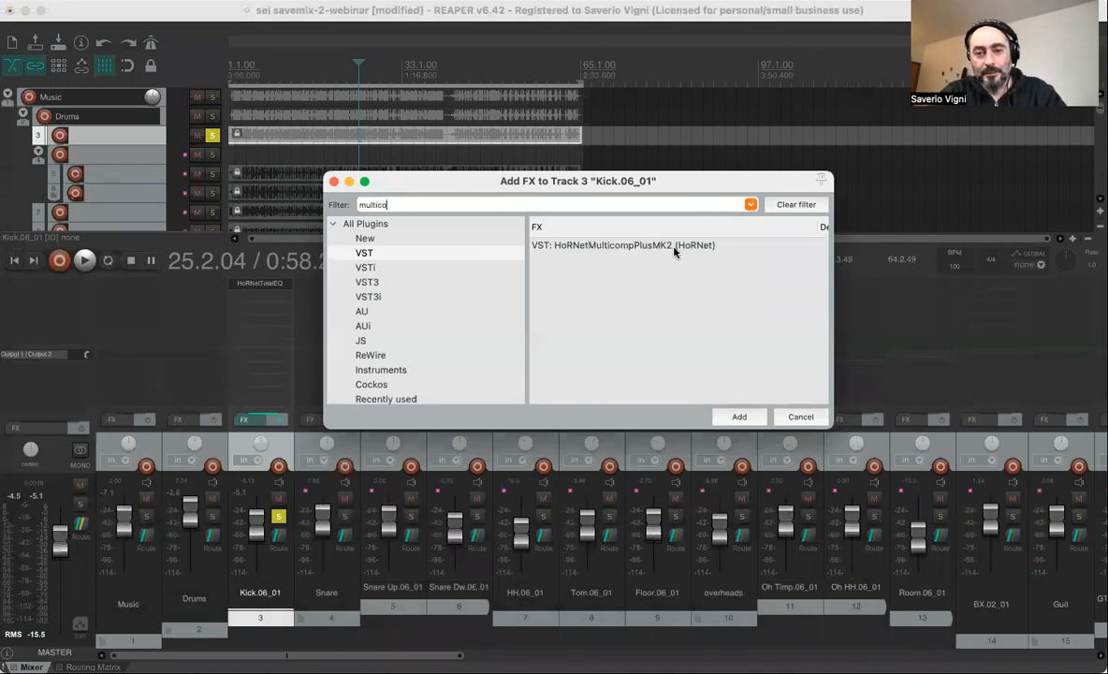
double_click(672, 245)
drag(105, 42, 490, 225)
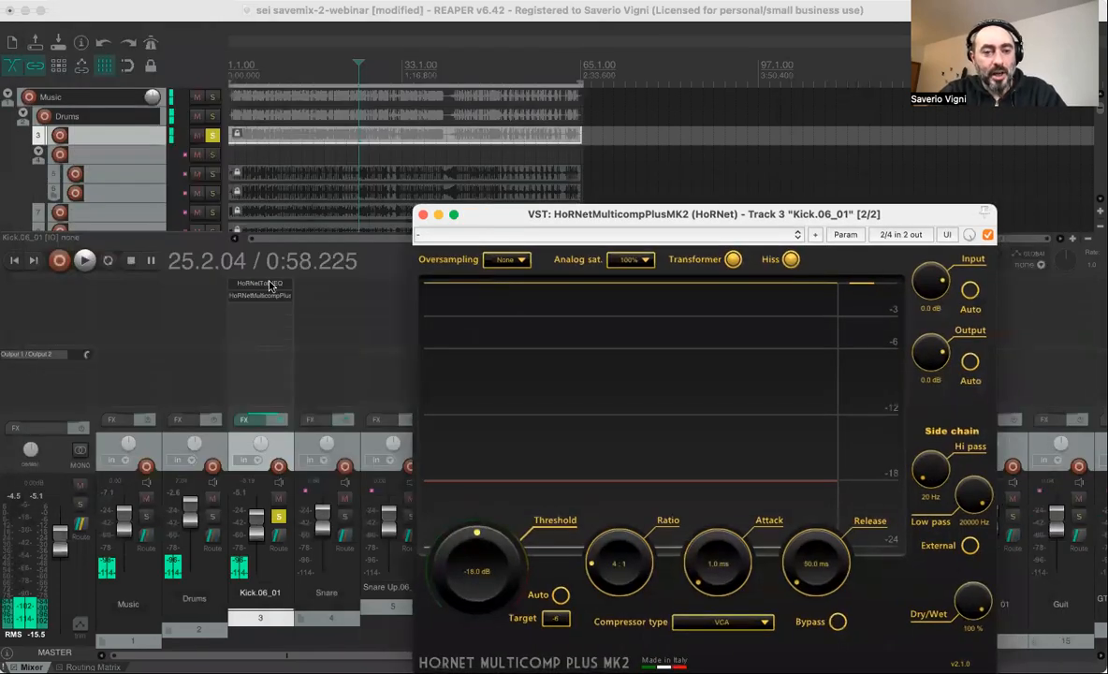
Reopen the kick's HoRNet Total EQ window and delete its low bell band.
click(263, 283)
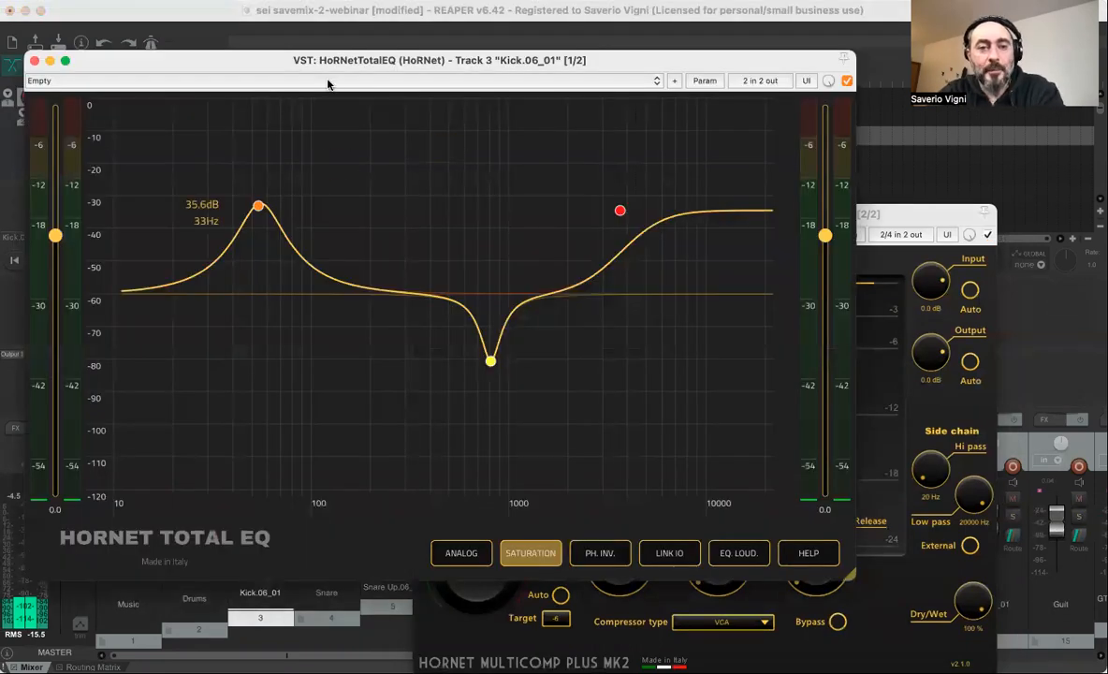
drag(265, 64, 270, 61)
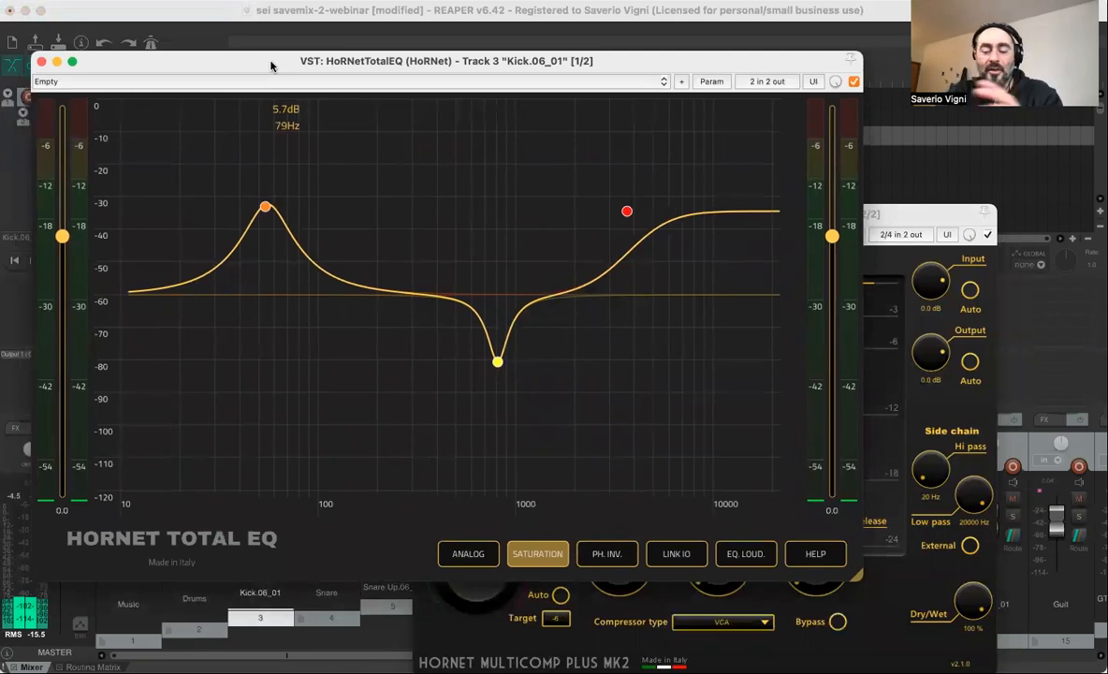
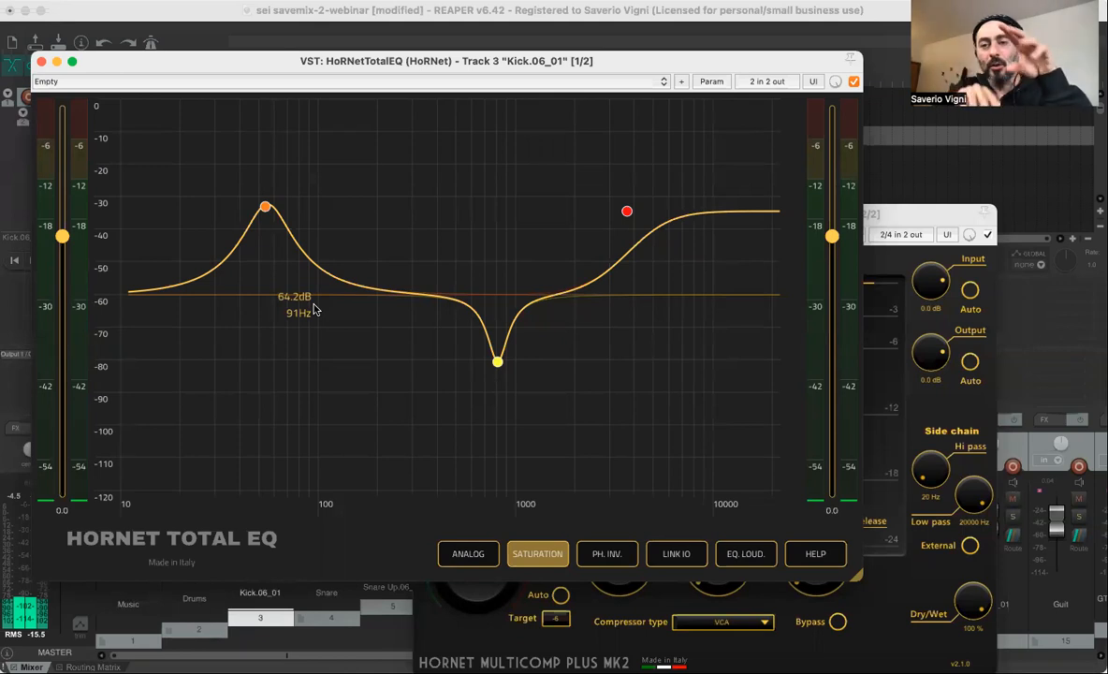
double_click(263, 212)
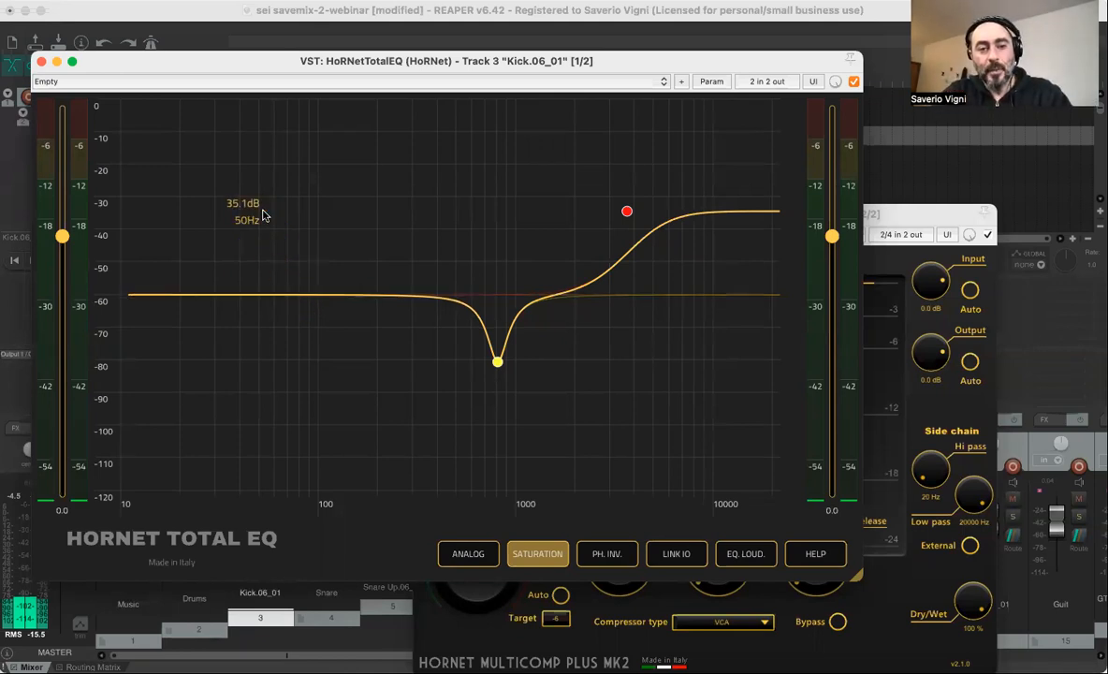
Add a low band at 66 Hz on the kick's equalizer and try it as Low Shelf and as LS Reso.
double_click(281, 295)
click(340, 326)
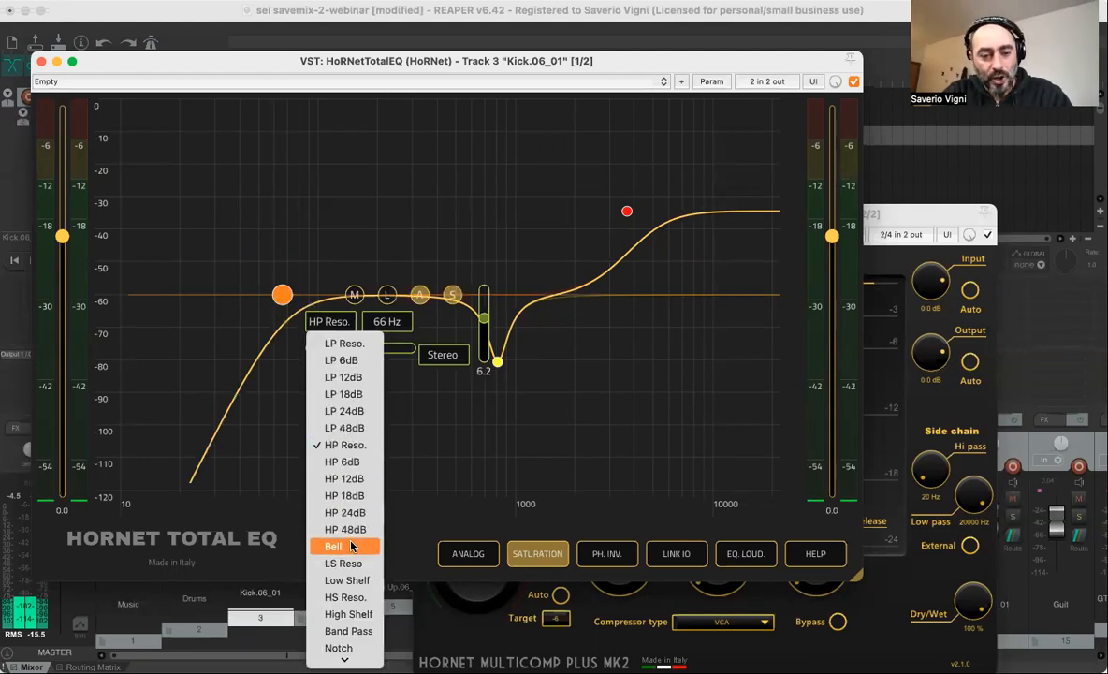
click(348, 580)
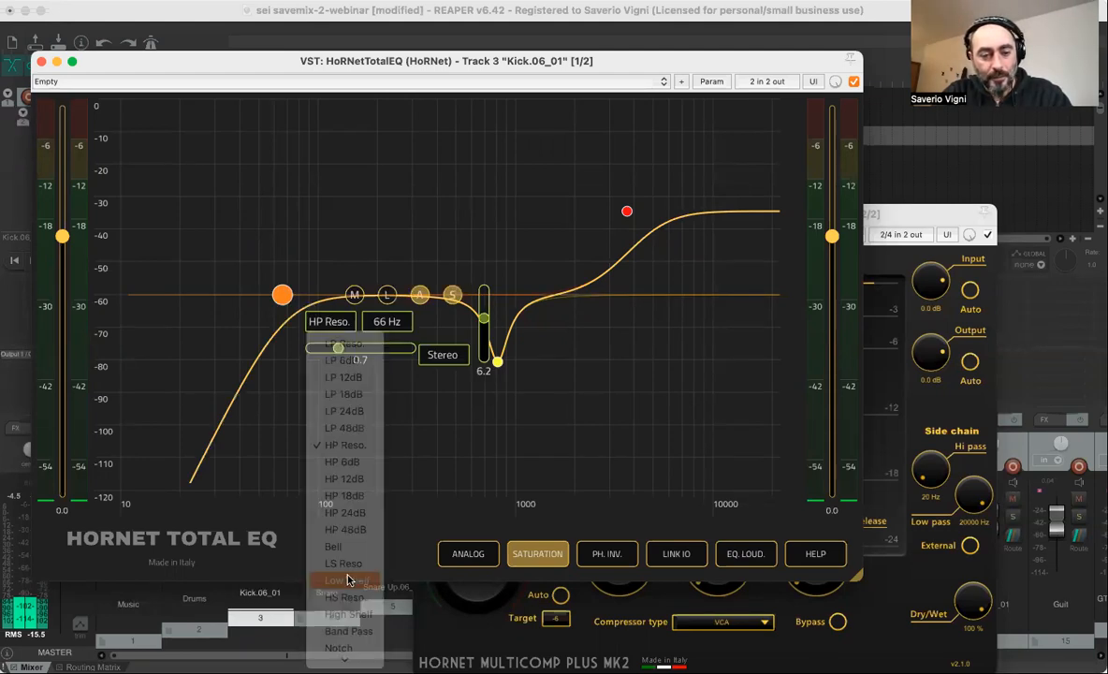
click(318, 321)
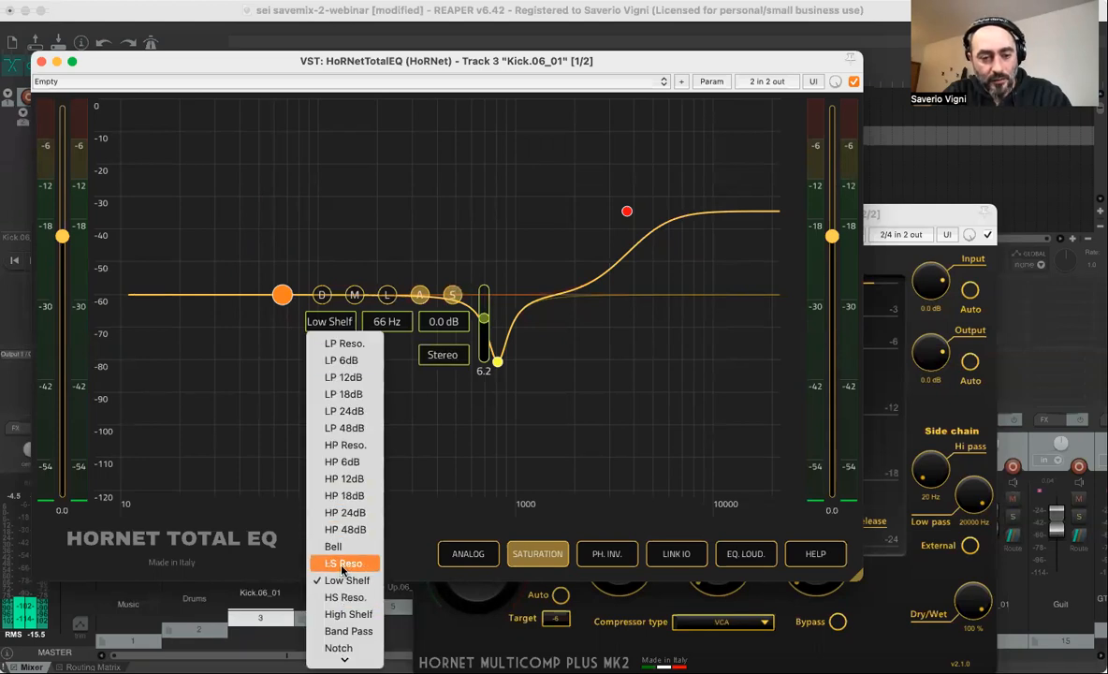
click(337, 564)
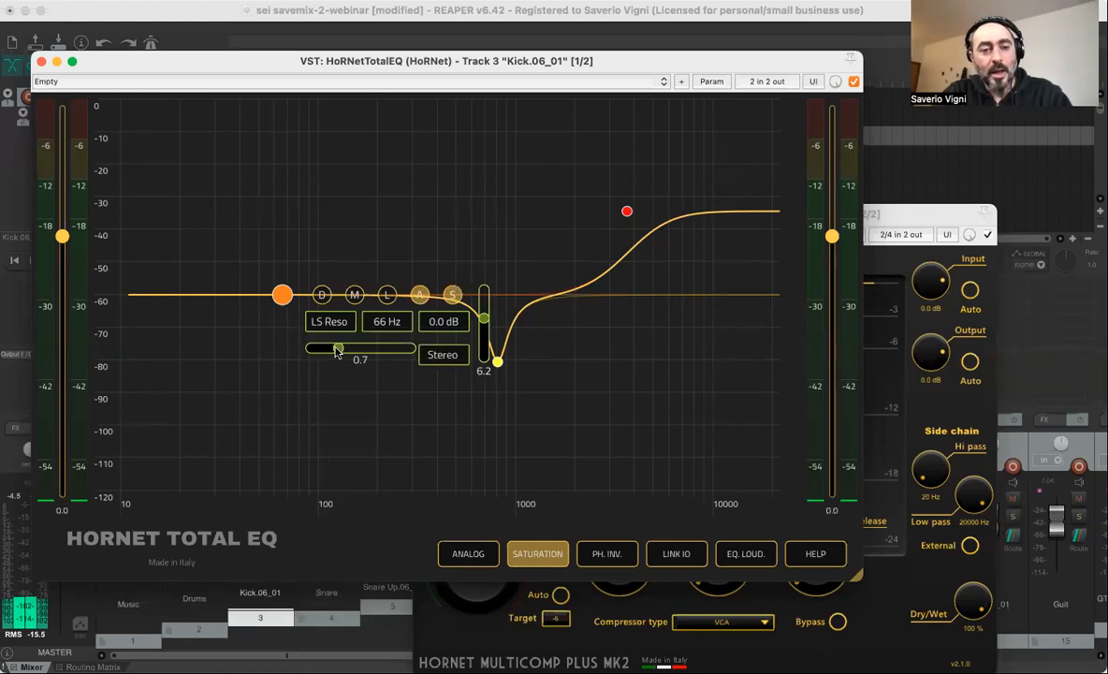
Try the LS Reso band with Q up to 8.0 and boosts of about 5 to 6 dB around 83–92 Hz, and delete it.
drag(285, 296, 435, 227)
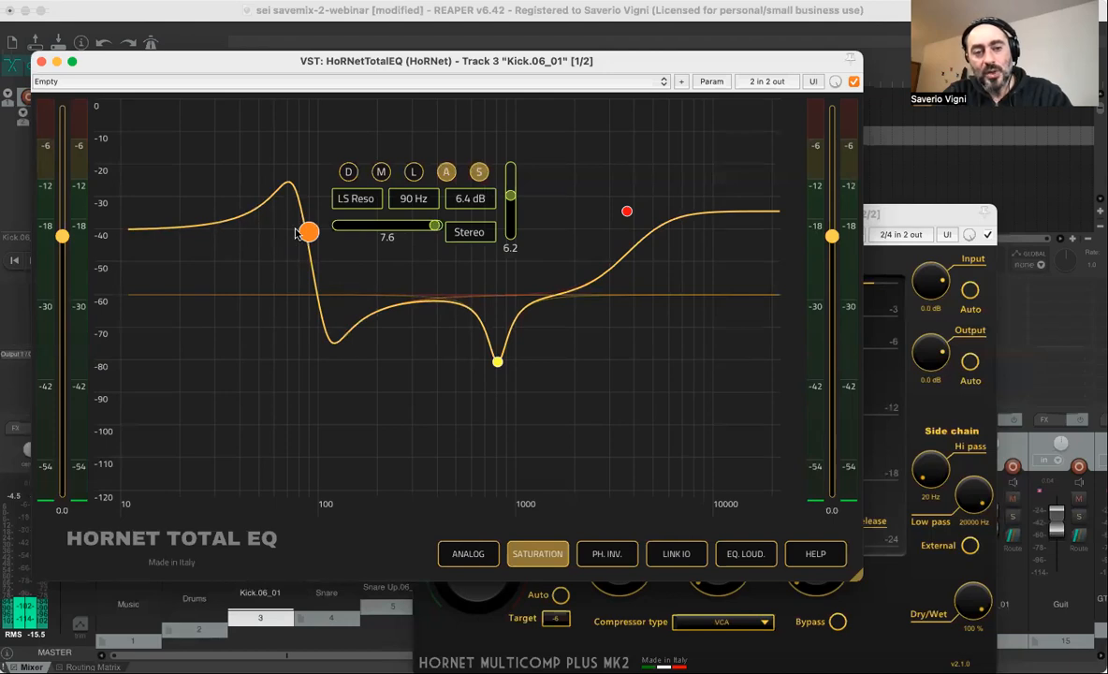
mouse_move(309, 231)
mouse_down()
mouse_move(309, 288)
mouse_move(310, 244)
mouse_up()
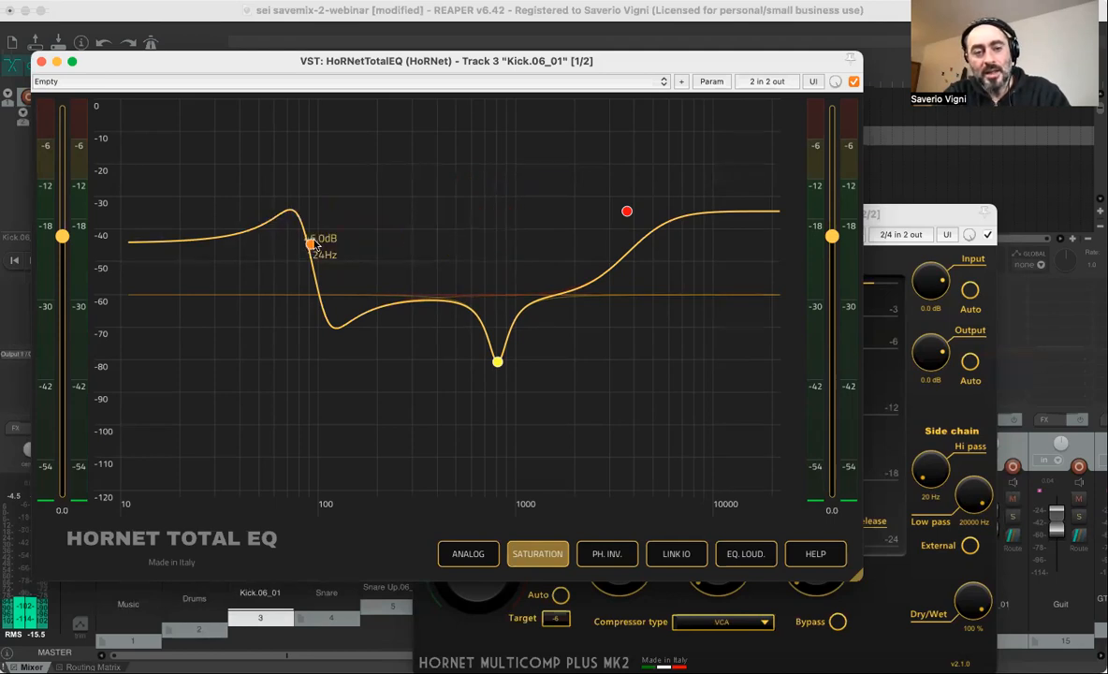
drag(438, 239, 441, 239)
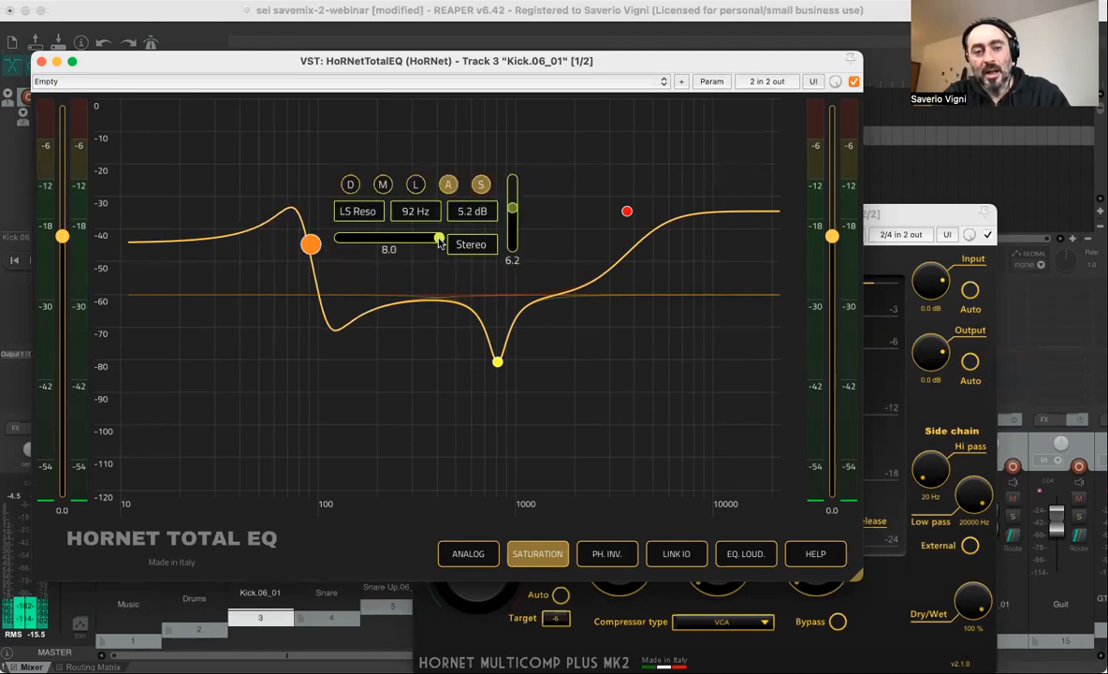
mouse_move(312, 253)
mouse_down()
mouse_move(313, 237)
mouse_move(304, 346)
mouse_move(300, 183)
mouse_move(302, 267)
mouse_move(303, 251)
mouse_up()
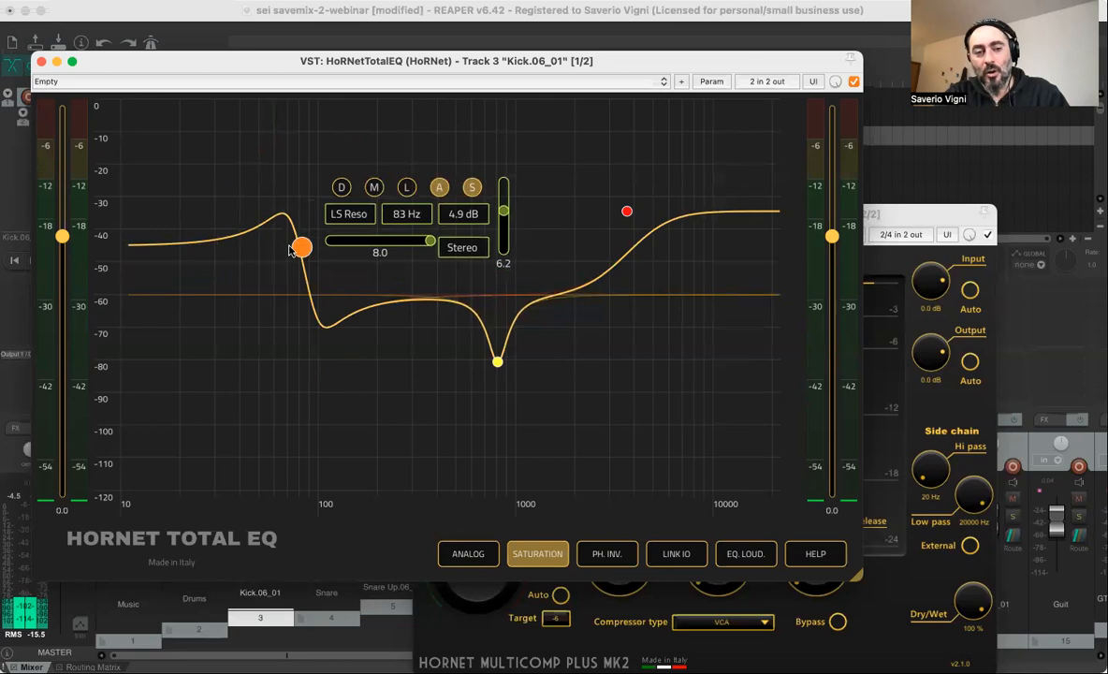
drag(301, 247, 298, 291)
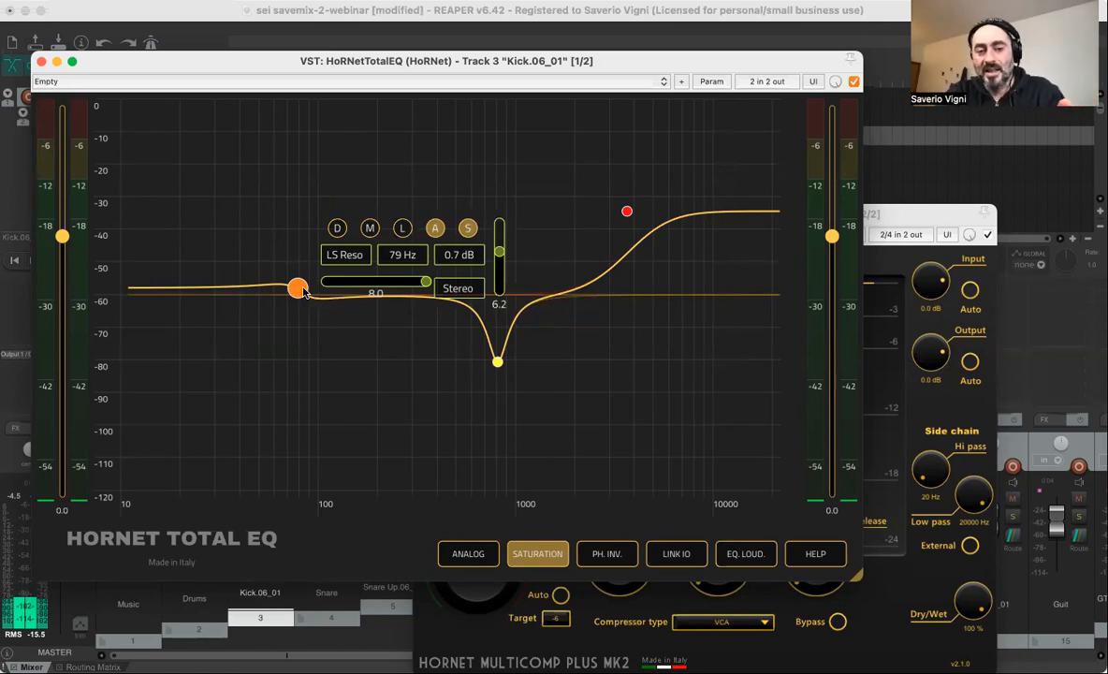
double_click(302, 288)
Add a new low band on the kick's equalizer, make it a Bell, and boost it about 3.9 dB at about 49 Hz.
double_click(292, 294)
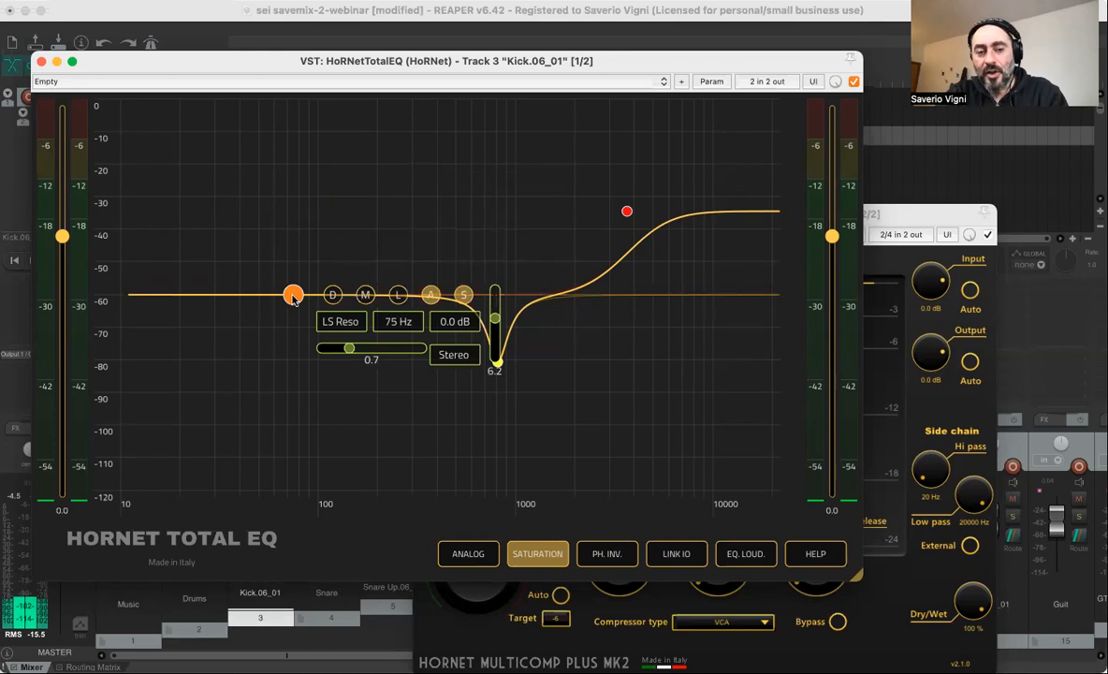
click(345, 326)
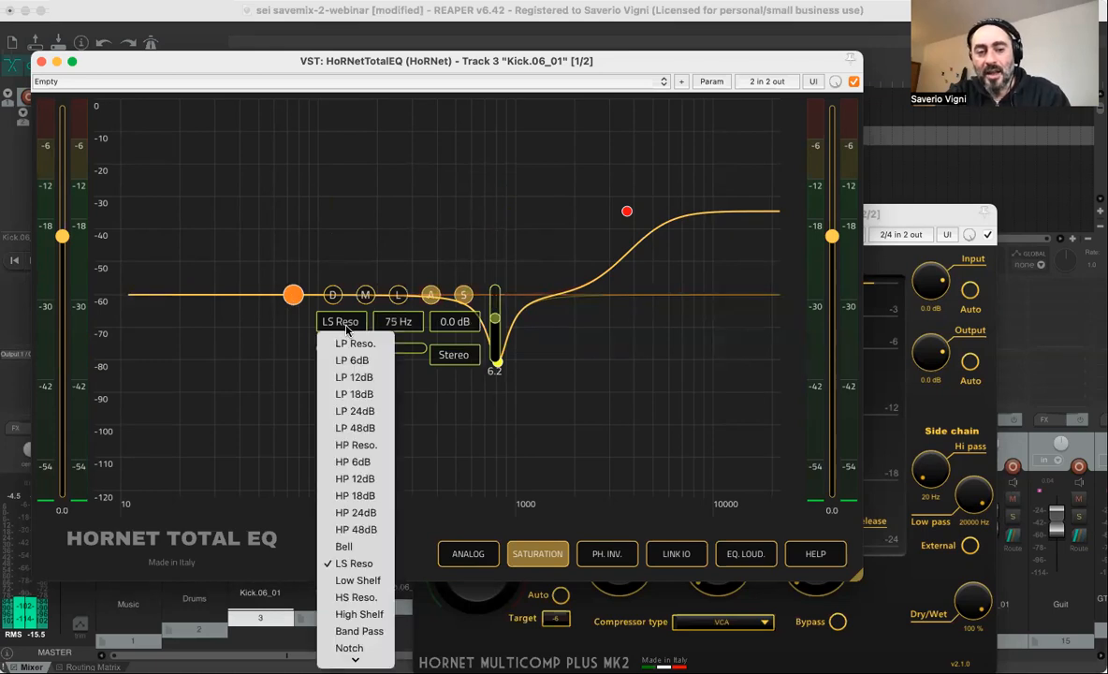
click(346, 544)
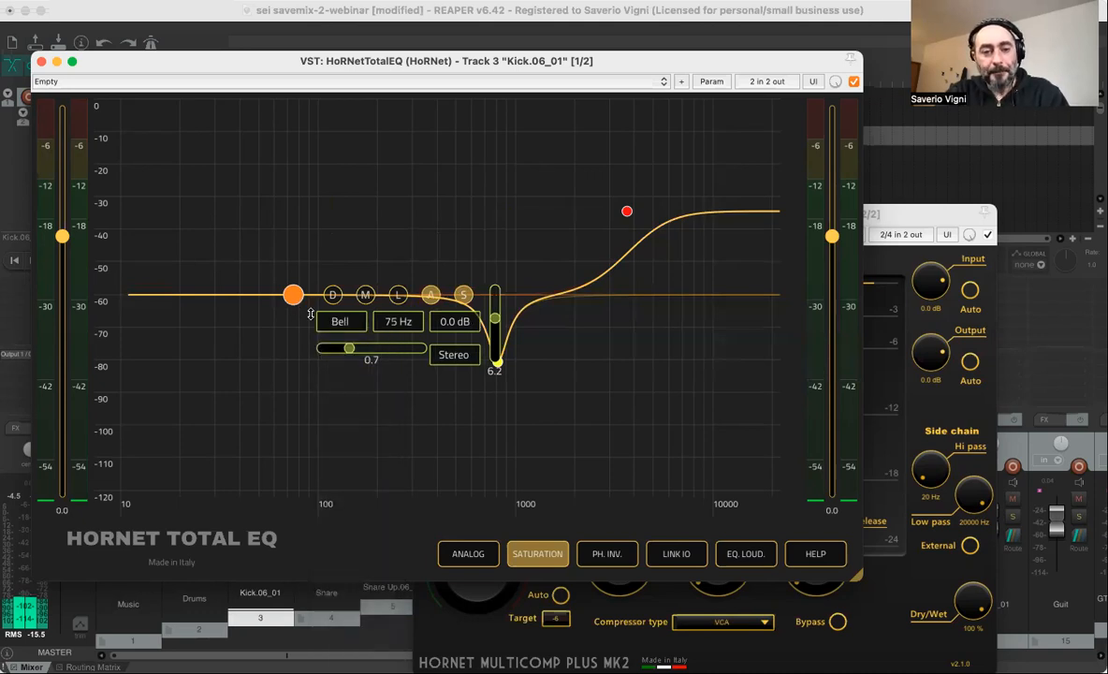
drag(292, 295, 257, 257)
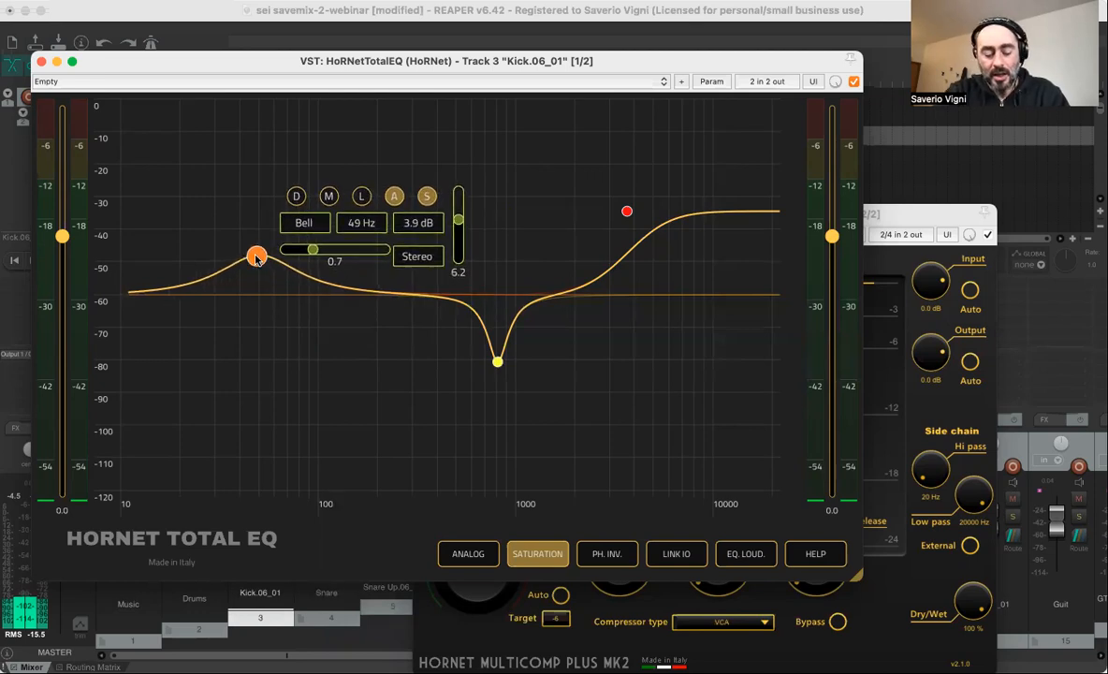
Set the low bell's Q to 1 and raise its boost beyond 5.4 dB near 50 Hz.
drag(259, 260, 268, 246)
click(335, 247)
text(1)
key(Return)
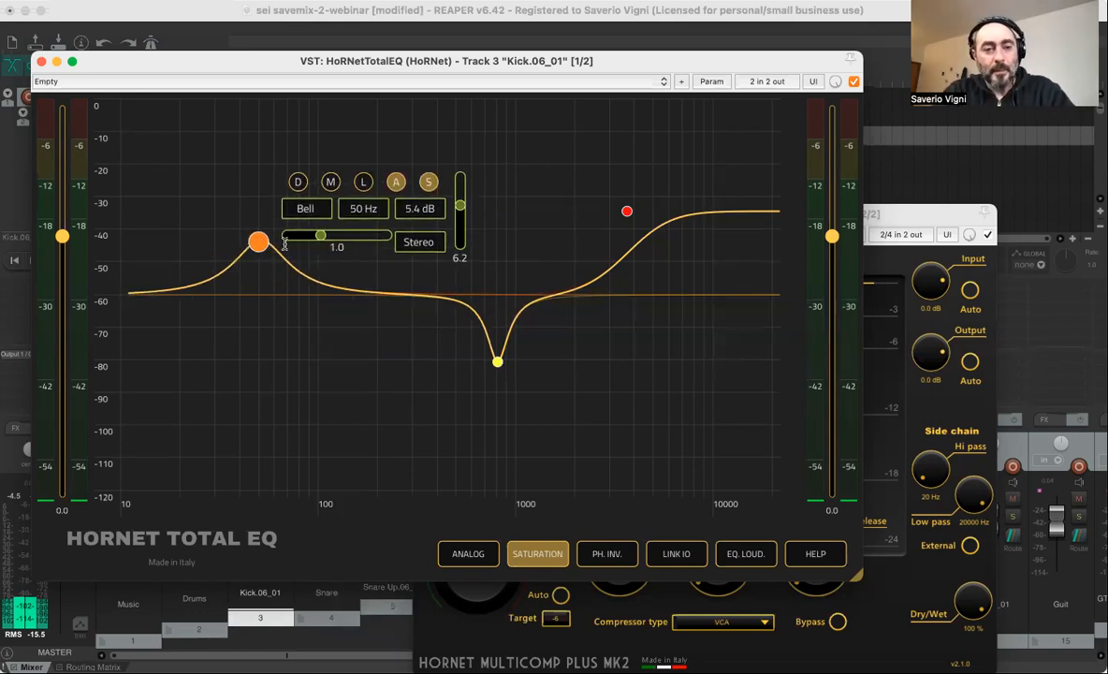
drag(259, 241, 253, 208)
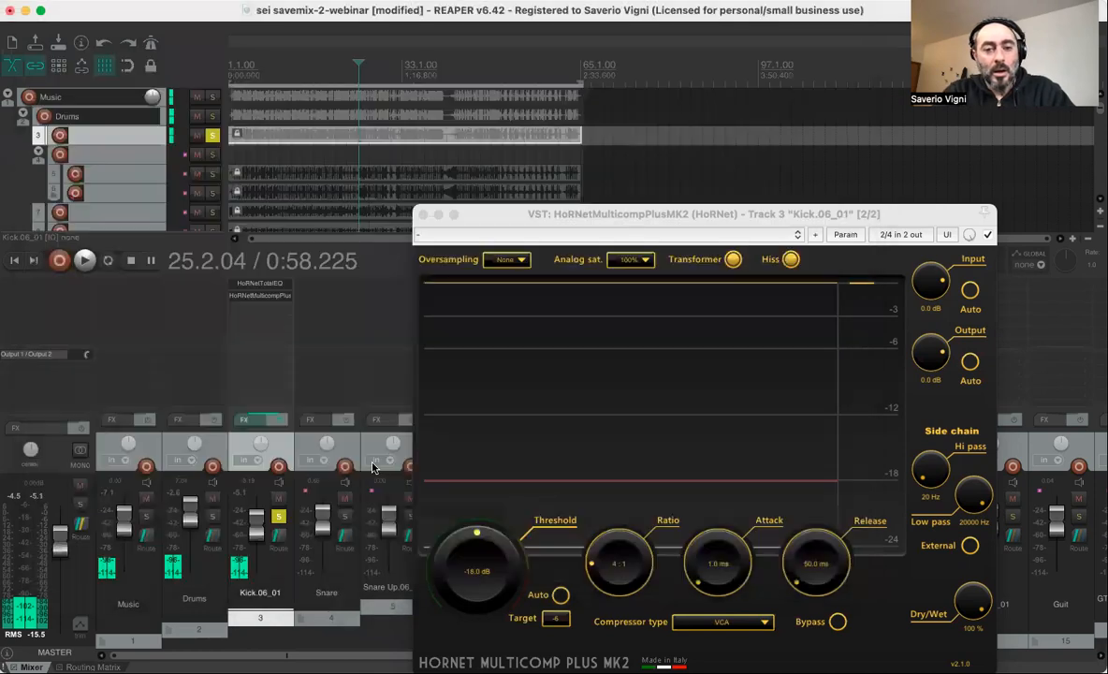
Close the kick's equalizer, set the Multicomp compressor type to FET, and start playback with its window clear of the kick's channel strip.
click(41, 61)
drag(625, 213, 357, 98)
click(455, 506)
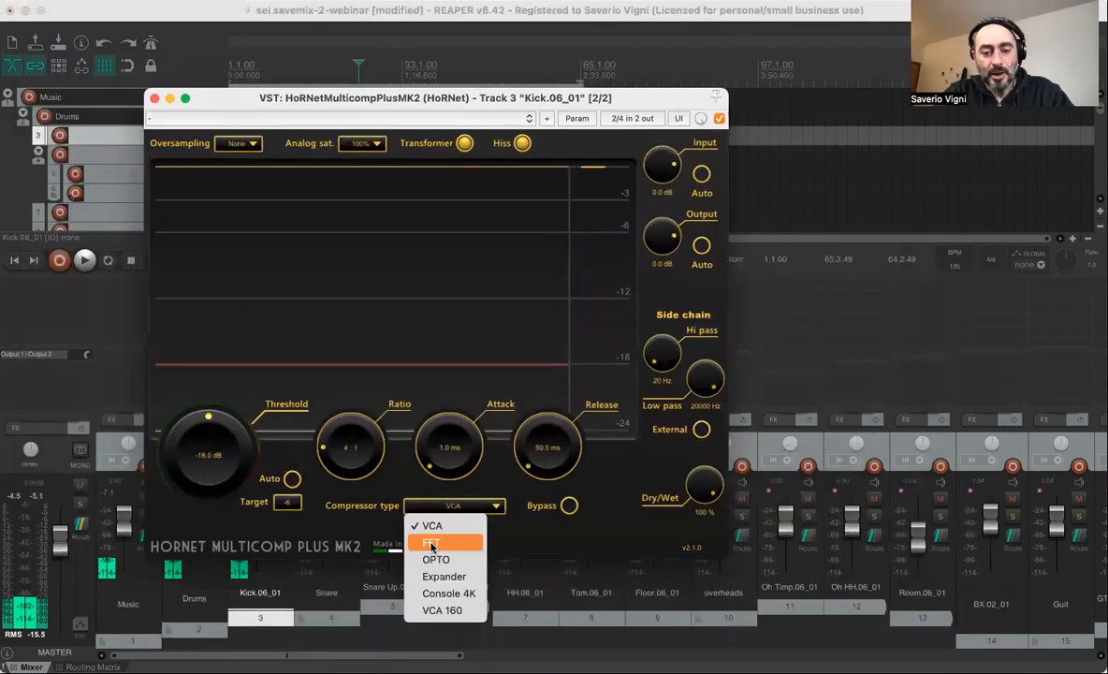
click(437, 541)
key(space)
drag(277, 99, 446, 114)
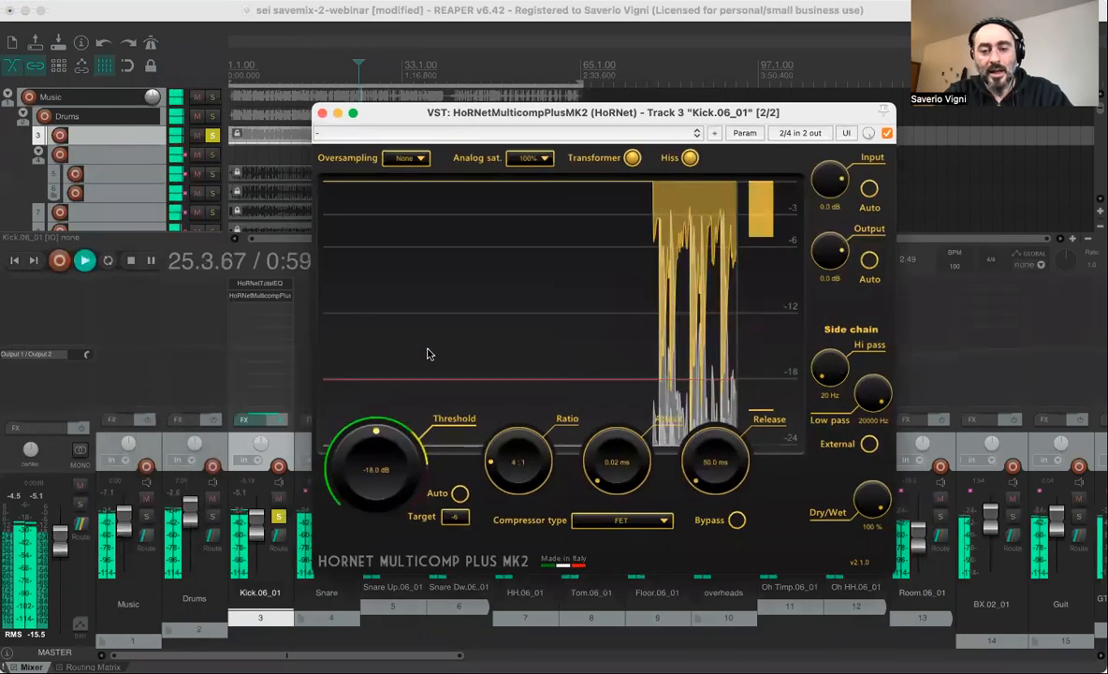
Run the compressor's automatic threshold with the -6 target and the attack raised to 0.80 ms, and switch the automatic threshold off.
click(458, 493)
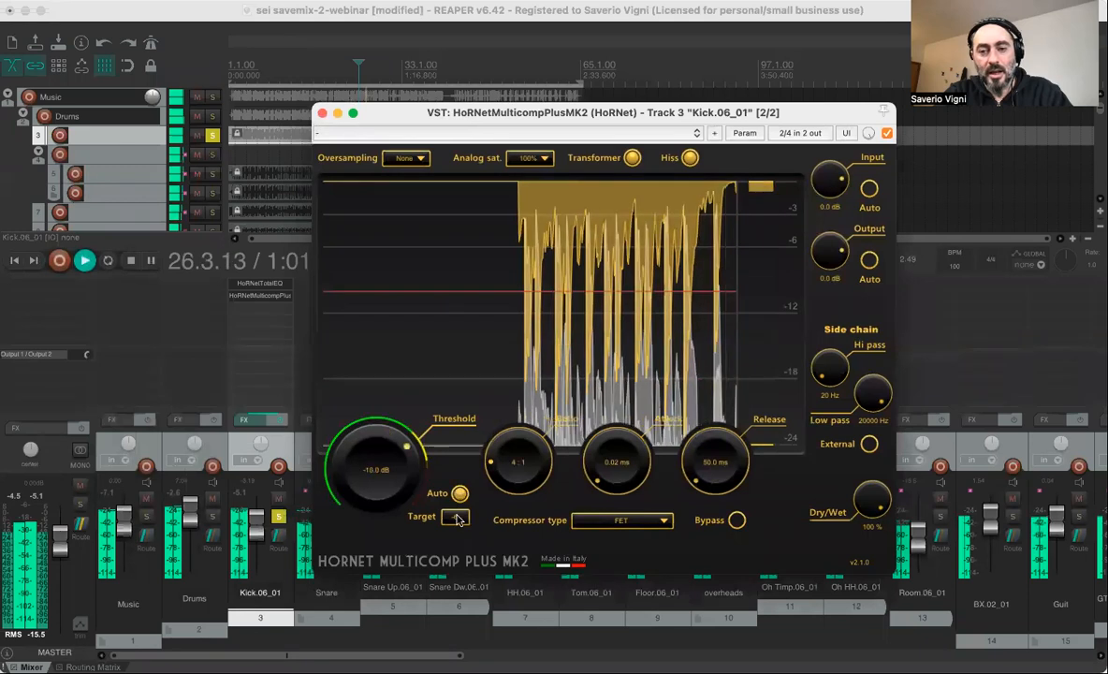
drag(543, 110, 397, 86)
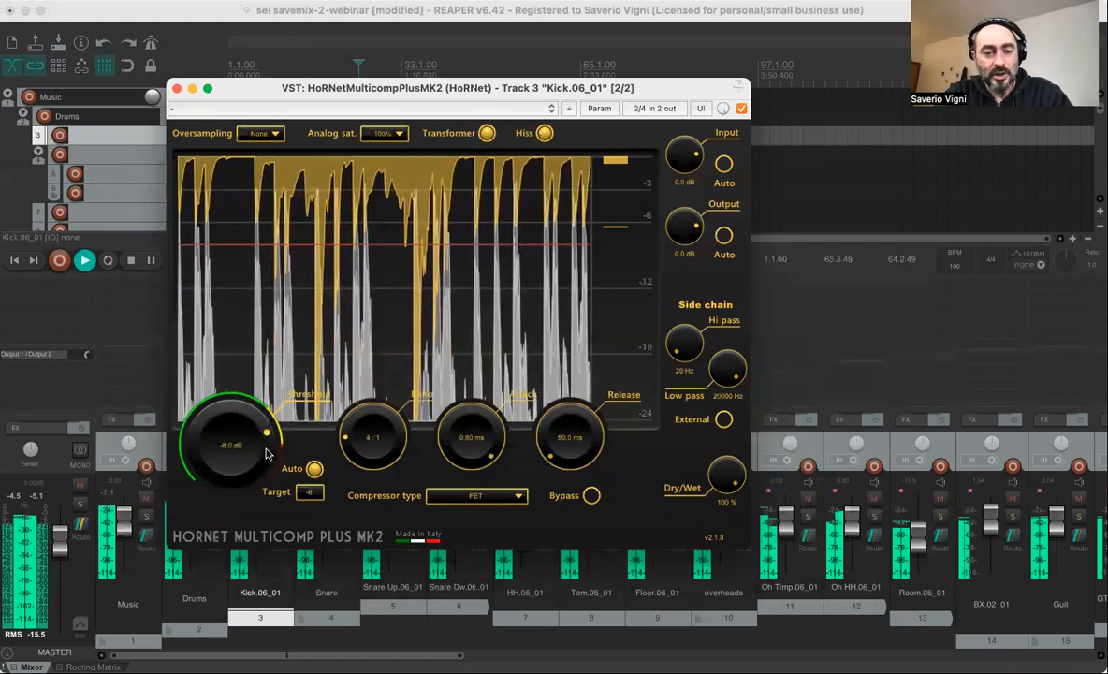
click(314, 469)
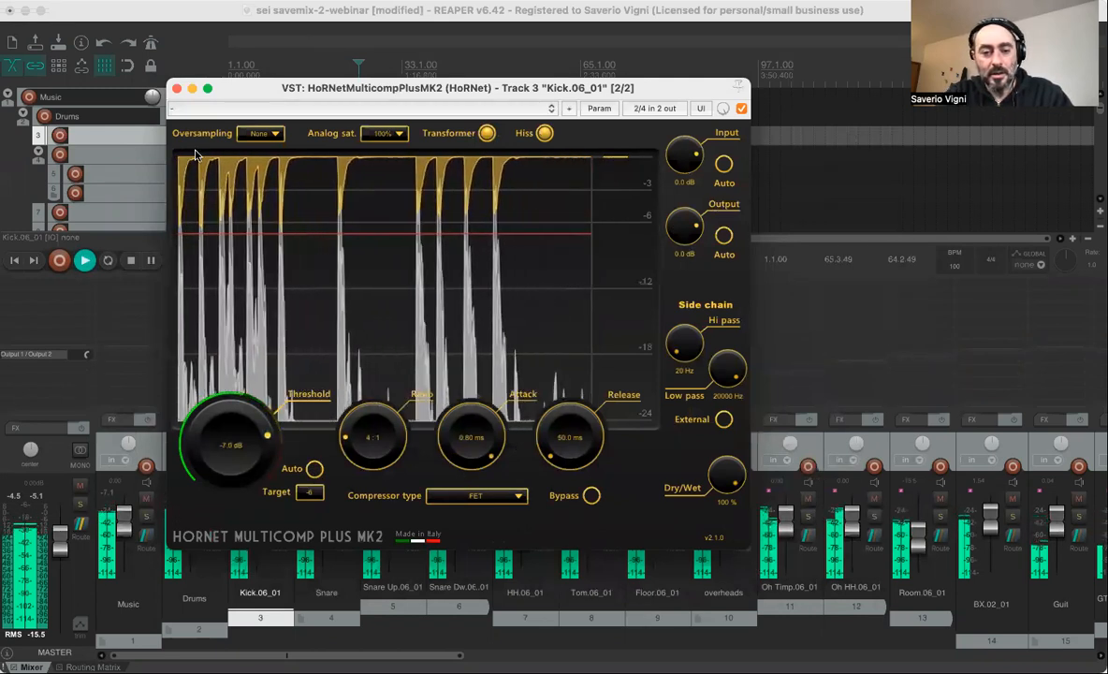
Close the compressor window and add HoRNetTotalEQ to the Snare track.
click(177, 87)
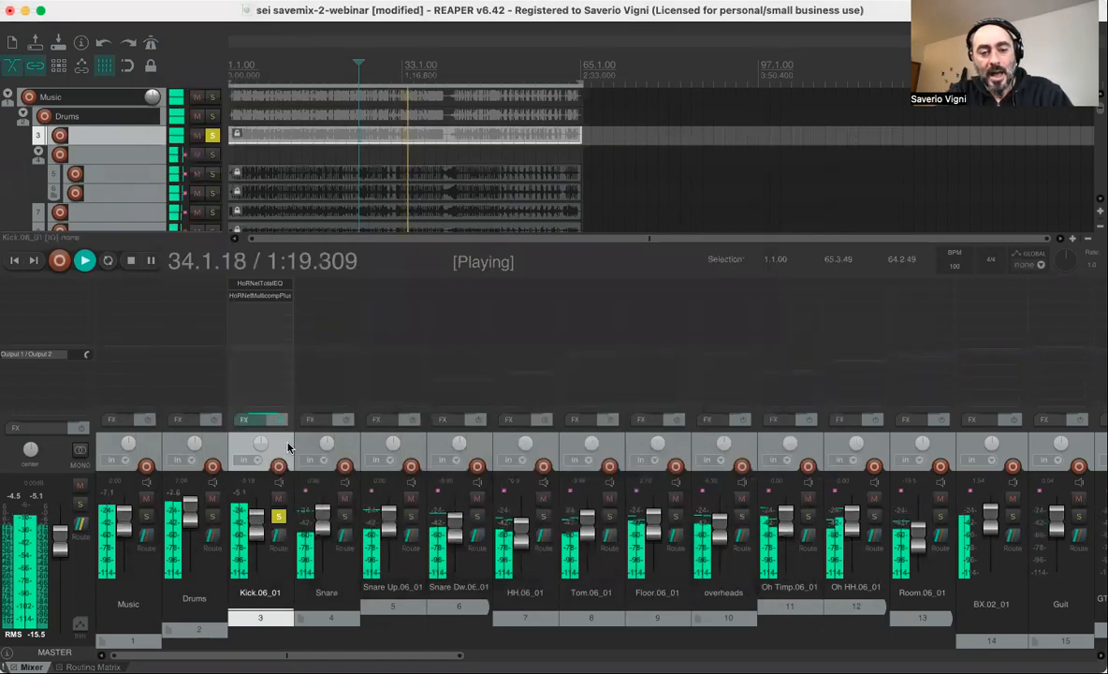
double_click(313, 292)
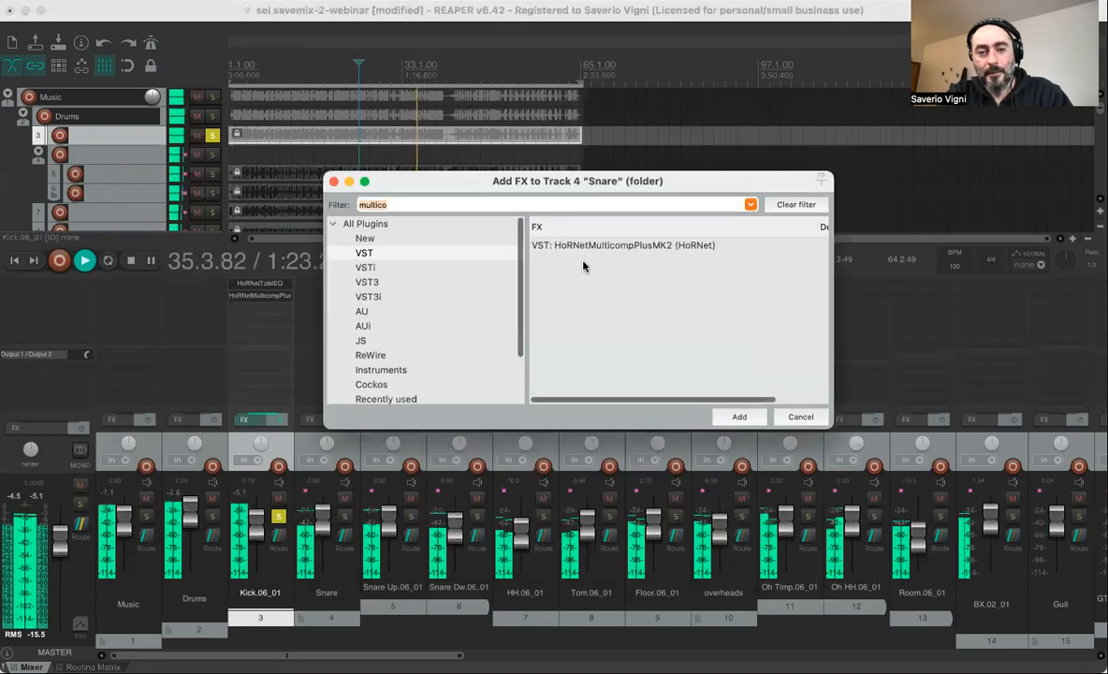
text(total)
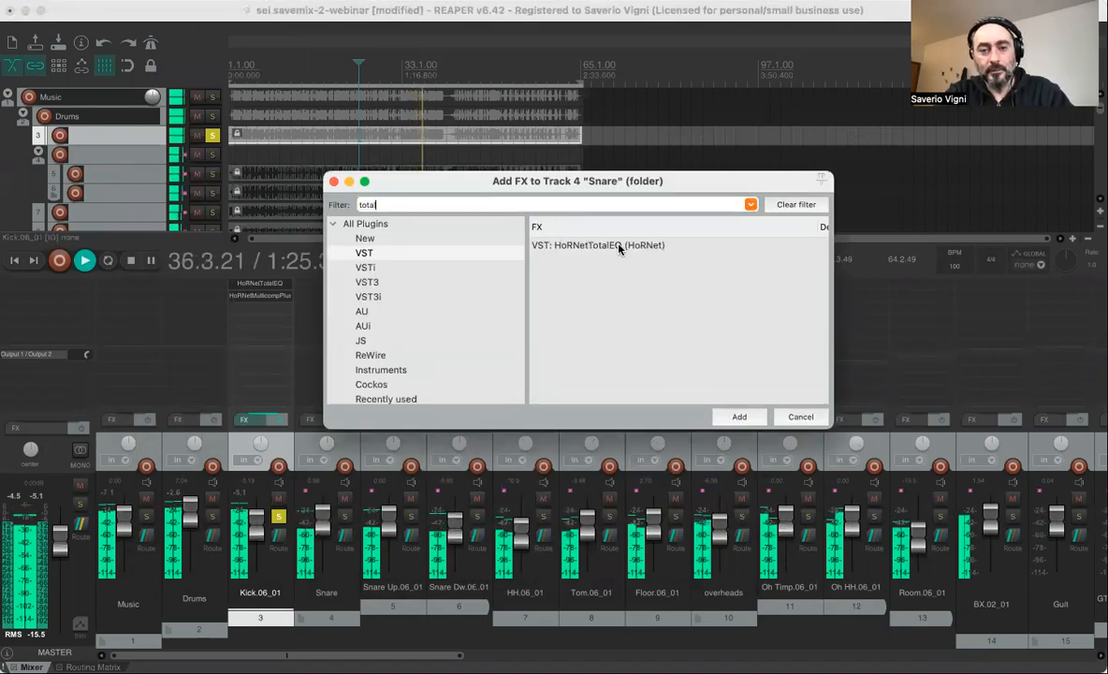
double_click(613, 245)
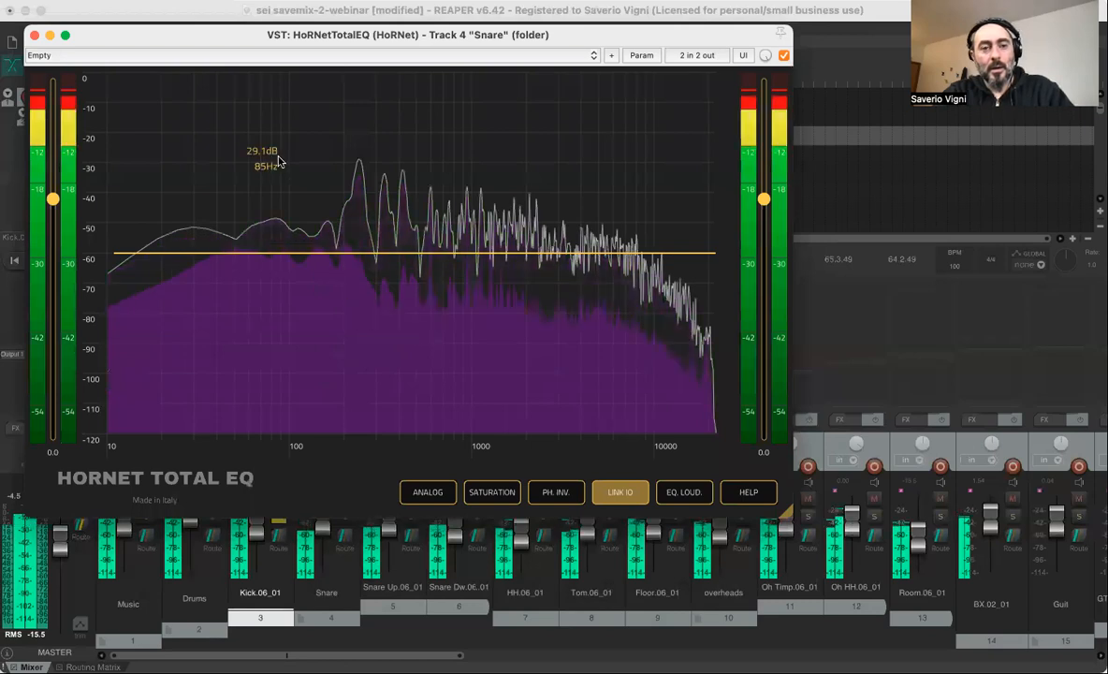
Move the snare equalizer's window to reach the mixer, solo the Snare track along with the kick, and stop playback.
drag(138, 34, 453, 74)
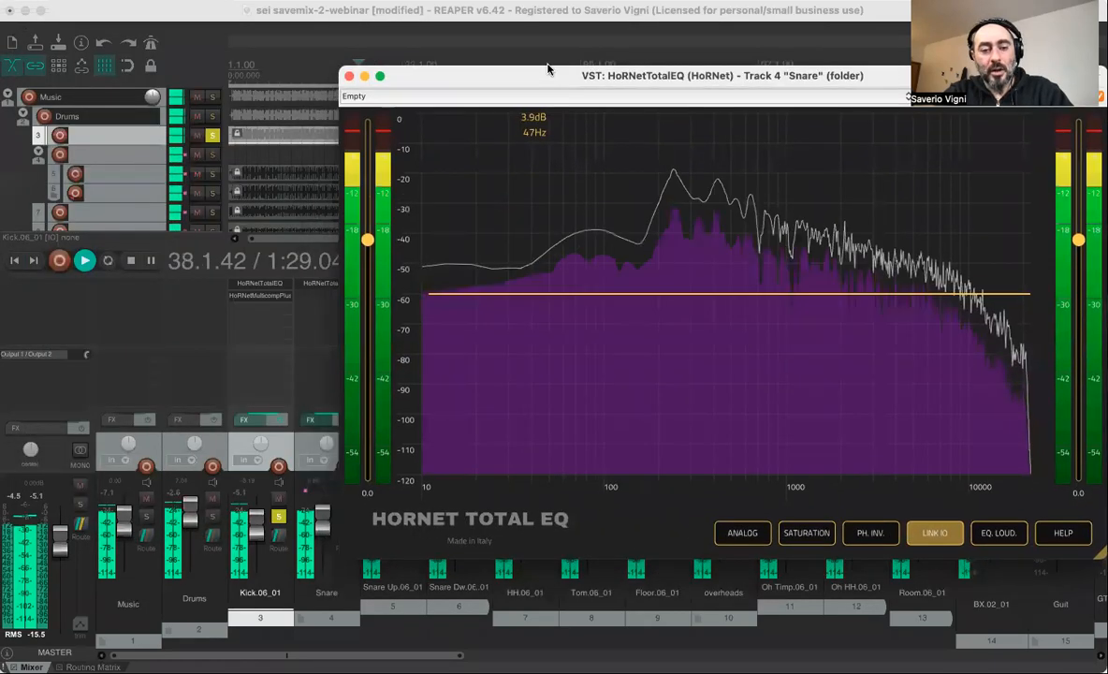
drag(548, 68, 636, 53)
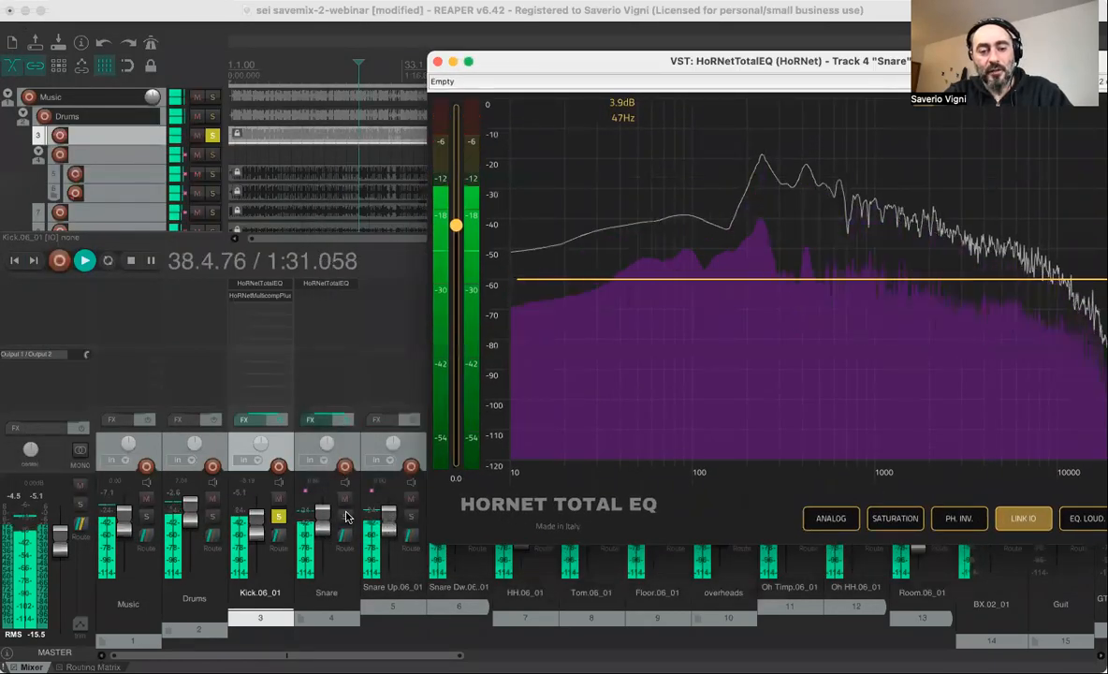
drag(648, 56, 374, 70)
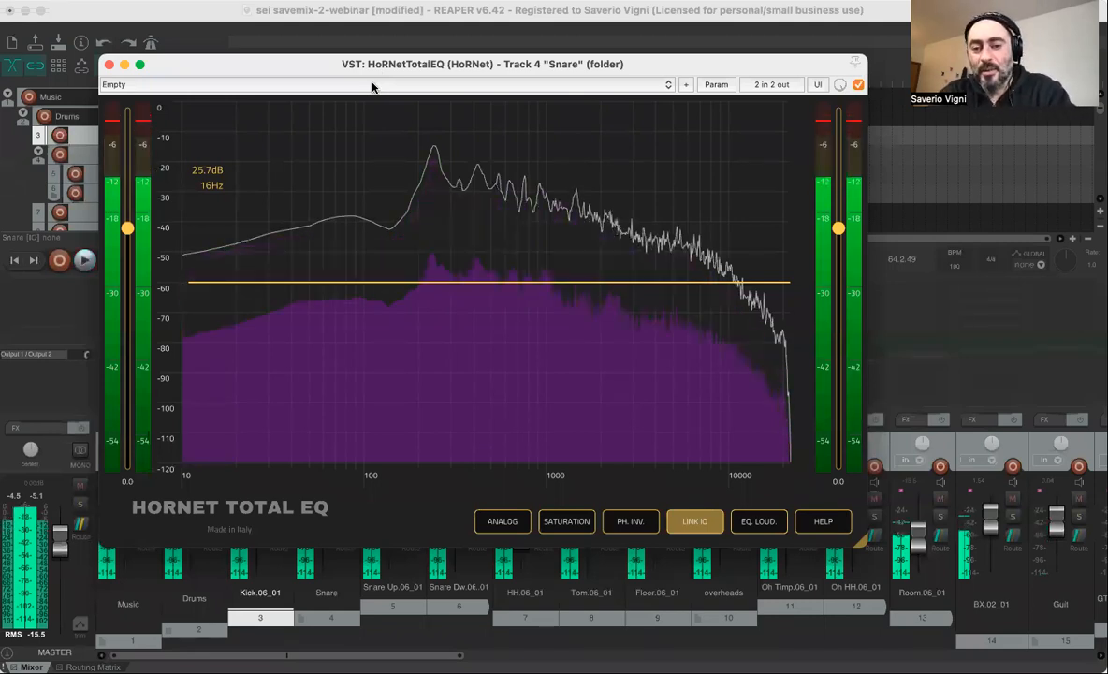
key(space)
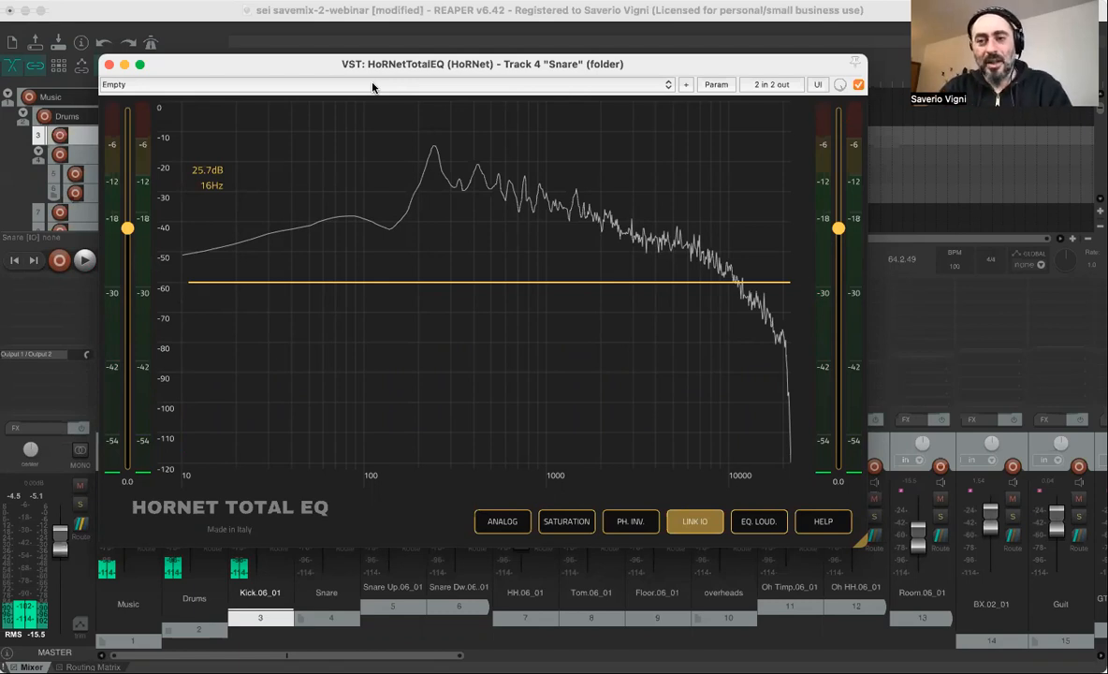
Add a high-pass band on the snare's equalizer, set its type to HP 18dB, and move it to about 82 Hz.
drag(283, 58, 260, 58)
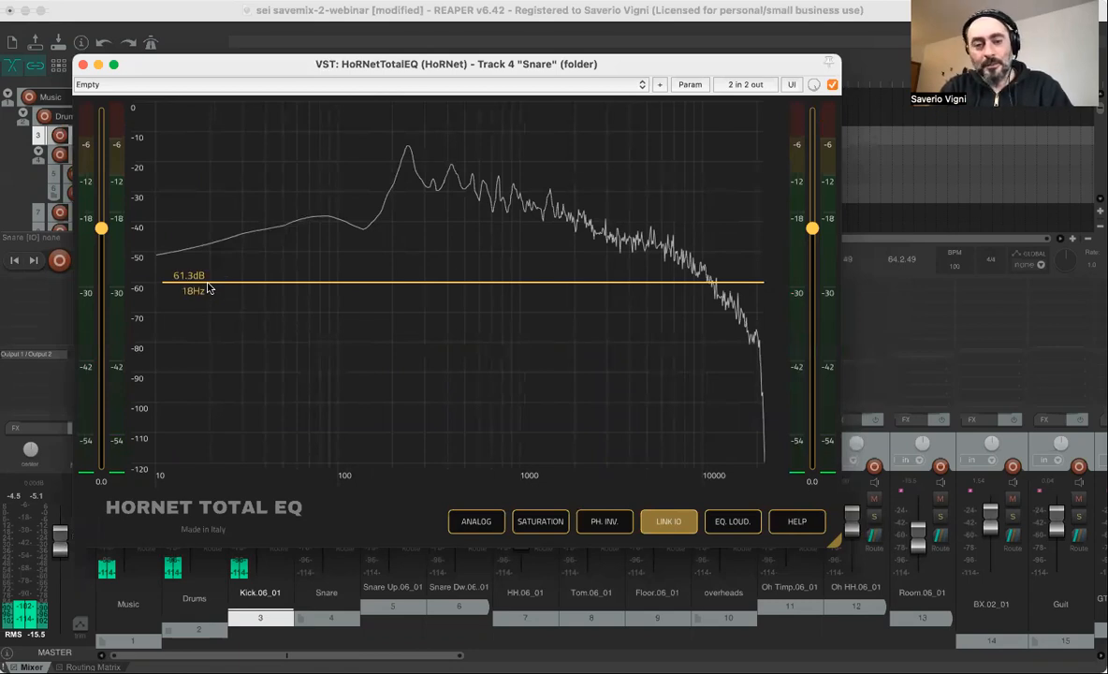
click(209, 286)
drag(211, 283, 234, 283)
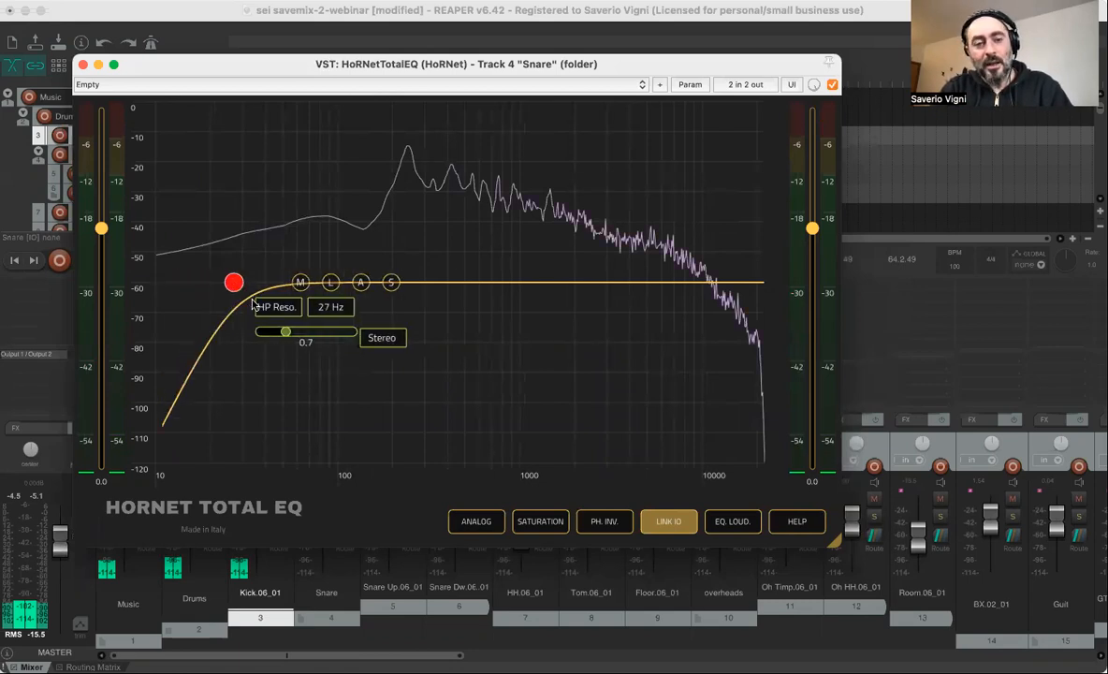
click(275, 307)
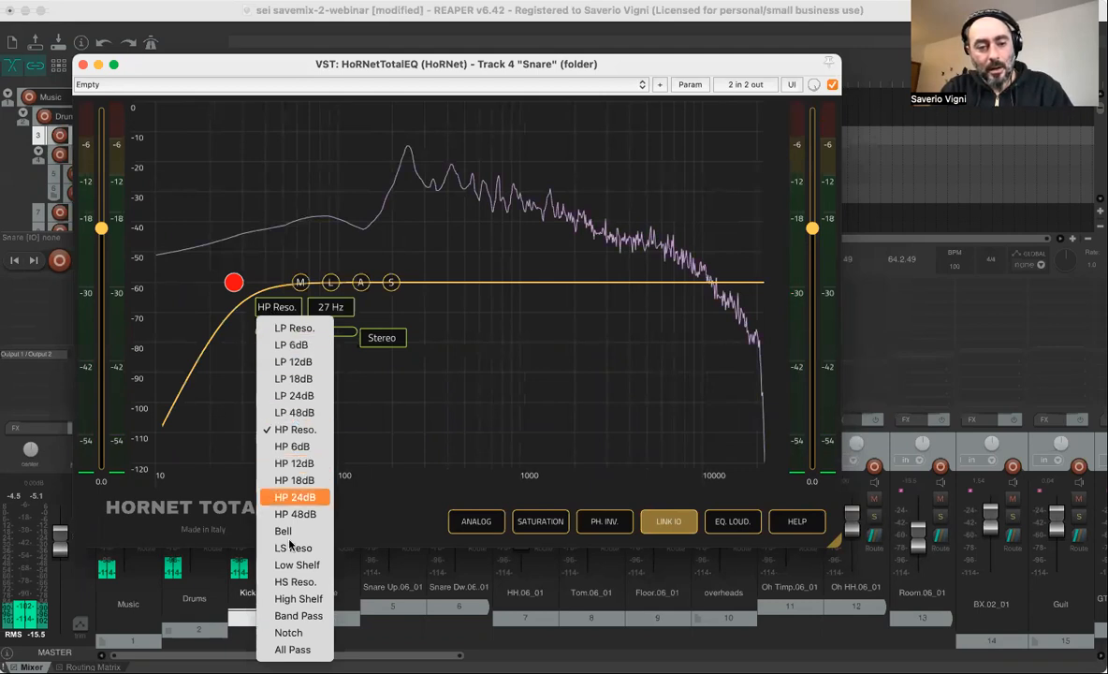
click(292, 480)
drag(235, 284, 321, 283)
Move the snare's equalizer aside, review the kick's HoRNet Total EQ curve, and bring the snare's equalizer window back into full view.
drag(161, 63, 535, 99)
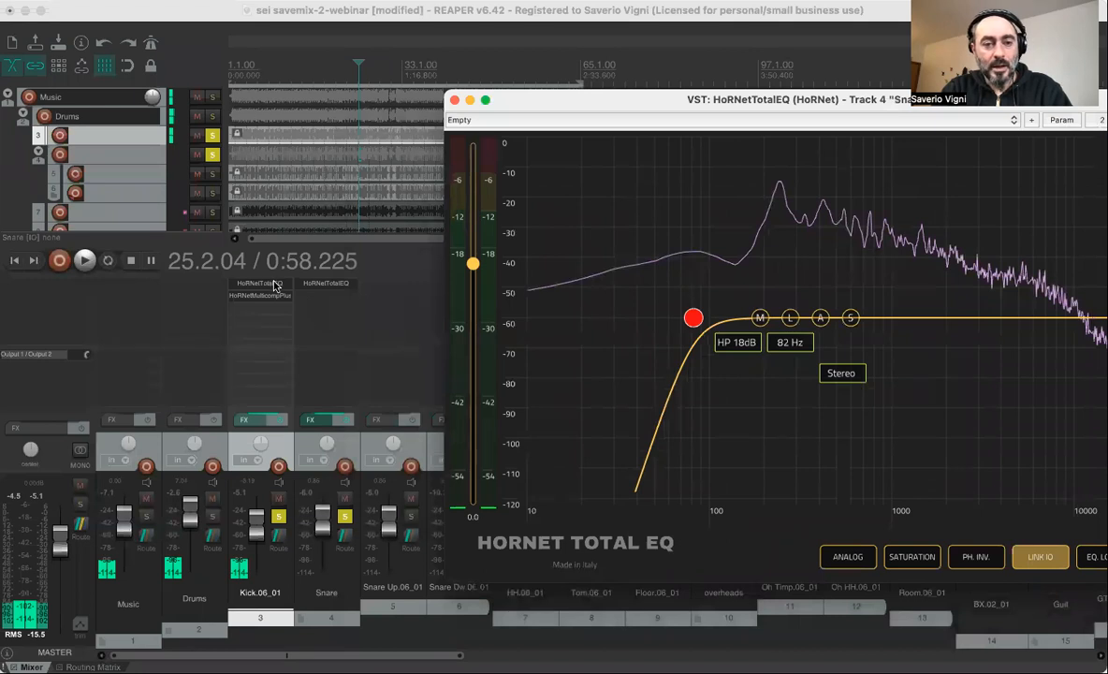
click(275, 285)
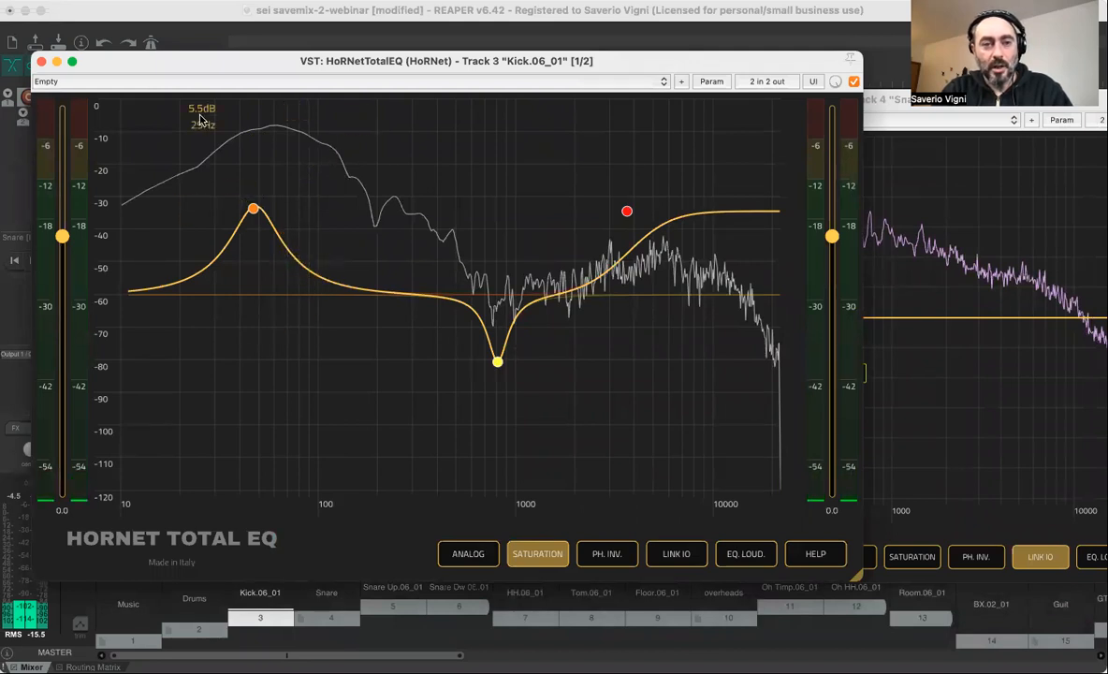
click(41, 62)
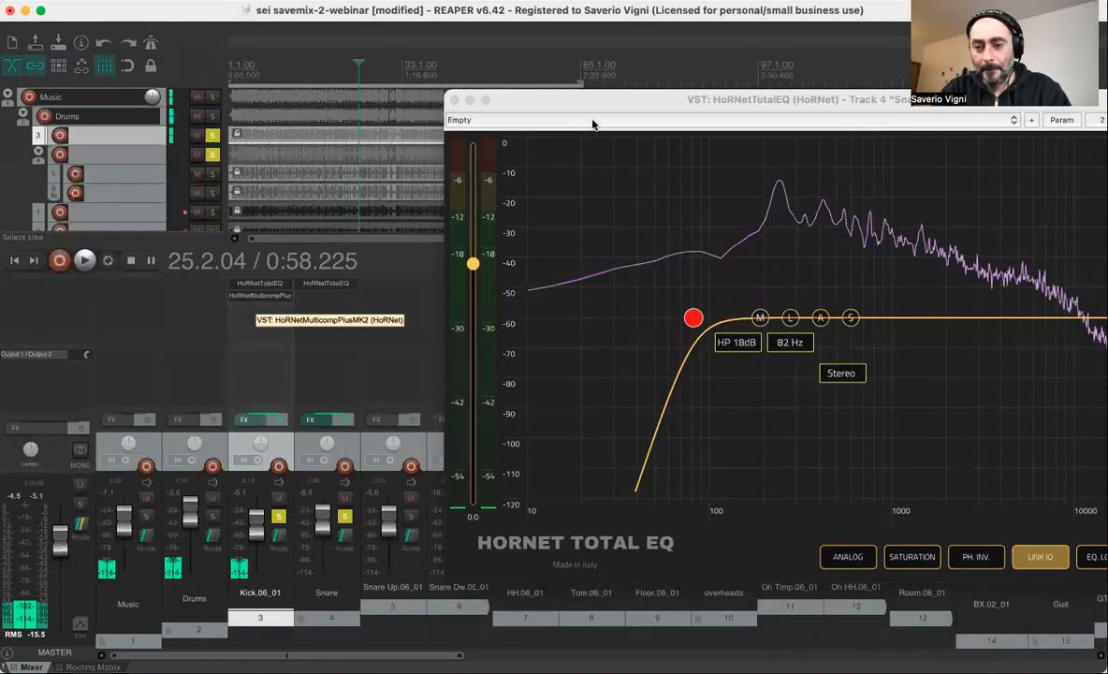
drag(461, 96, 246, 74)
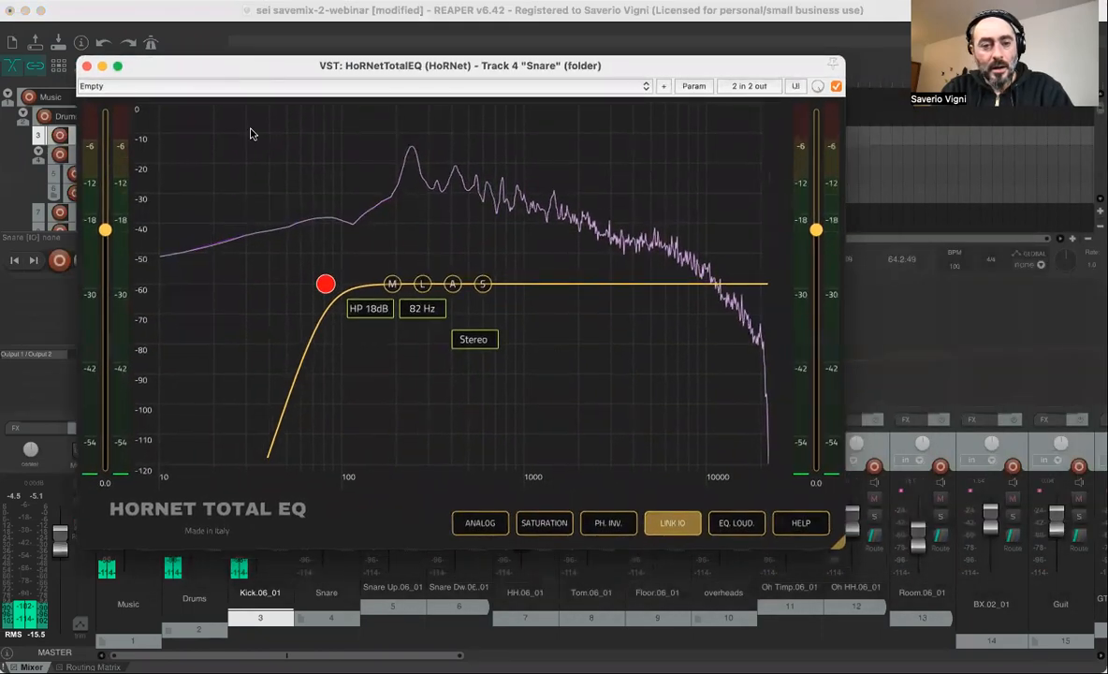
Set the snare high-pass band's frequency to 90 Hz and review its channel modes (Stereo, Mid, Side), keeping Stereo.
double_click(423, 310)
text(90)
key(Return)
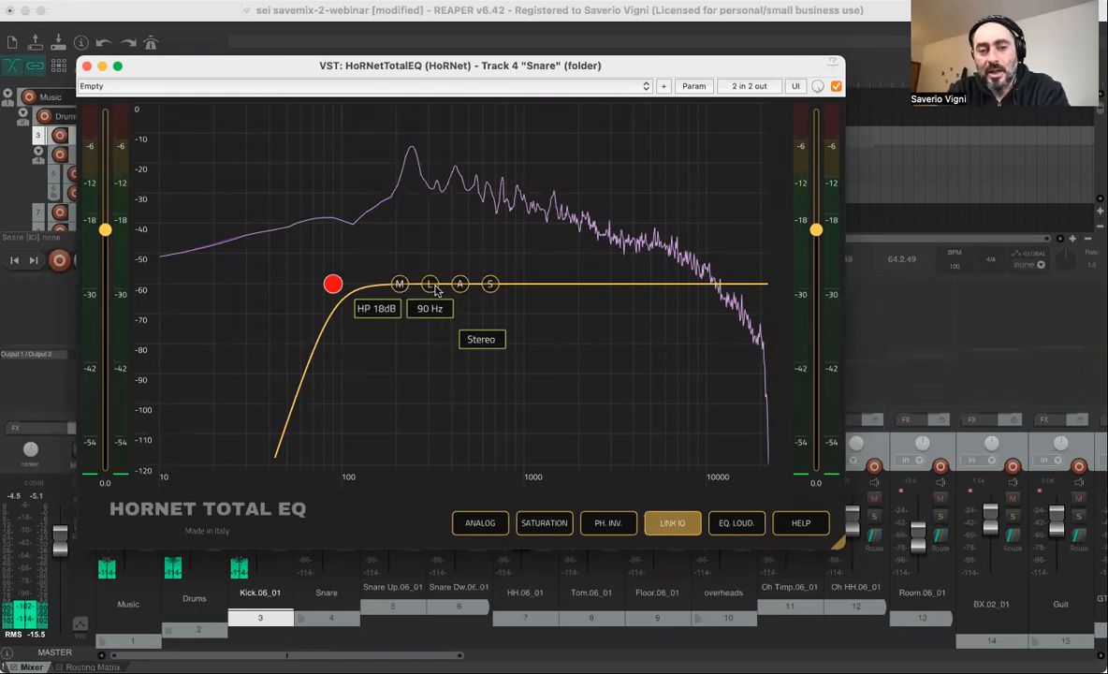
click(479, 341)
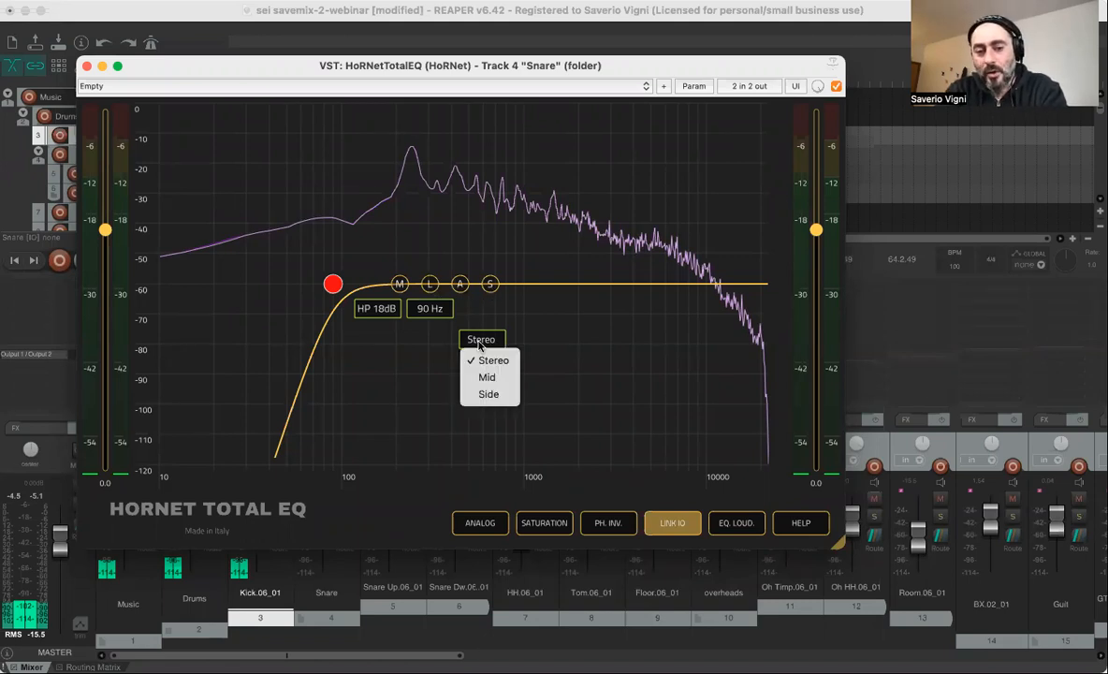
click(479, 342)
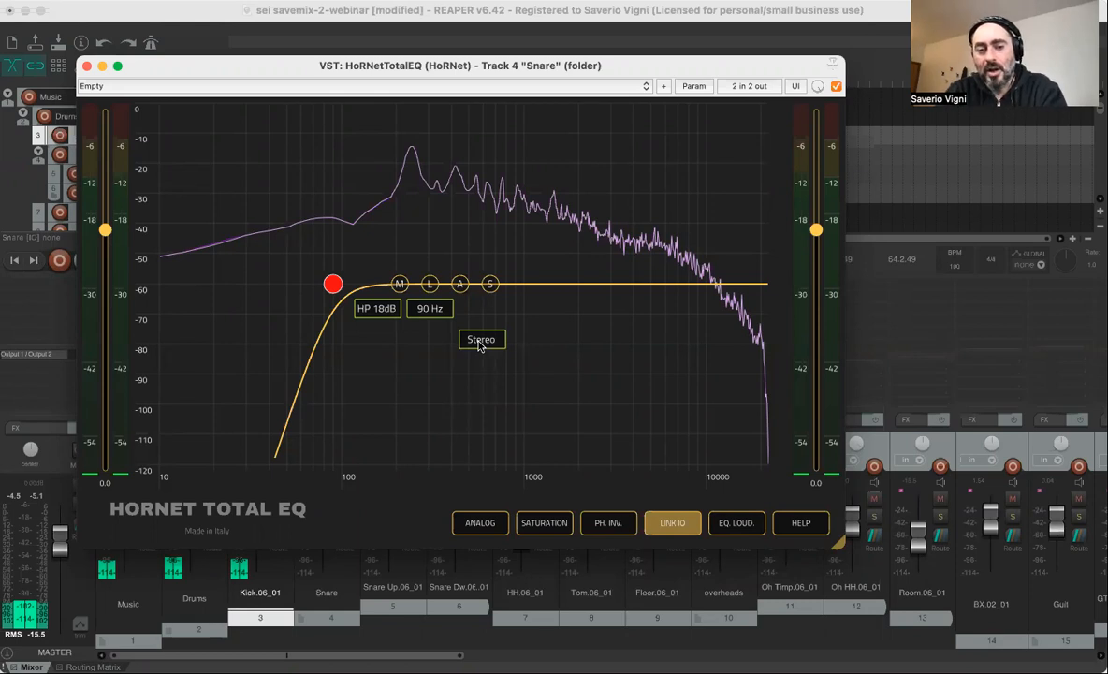
click(478, 342)
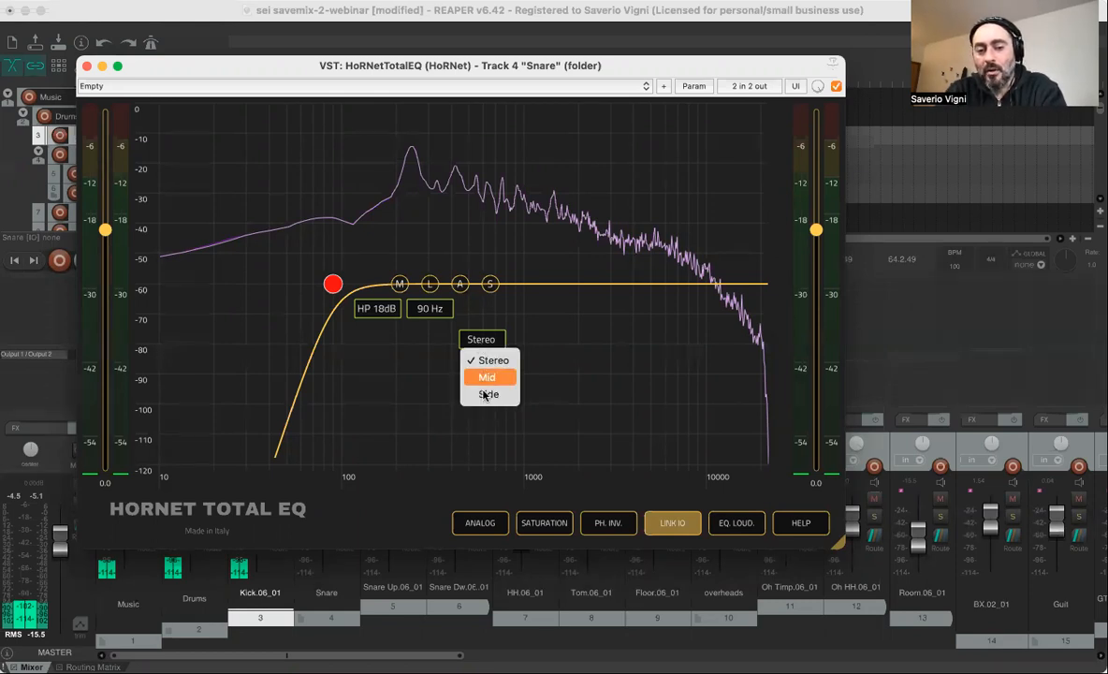
click(493, 341)
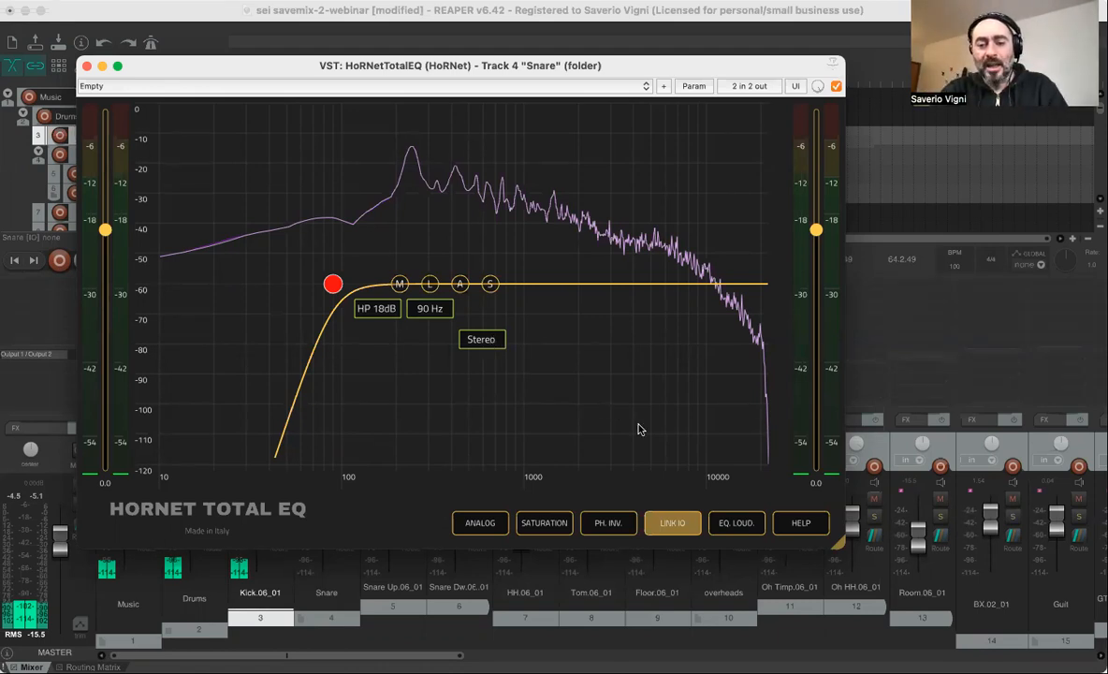
Enable equal loudness on the snare's equalizer and add a High Shelf band at about 4228 Hz with about 6.3 dB gain.
click(734, 522)
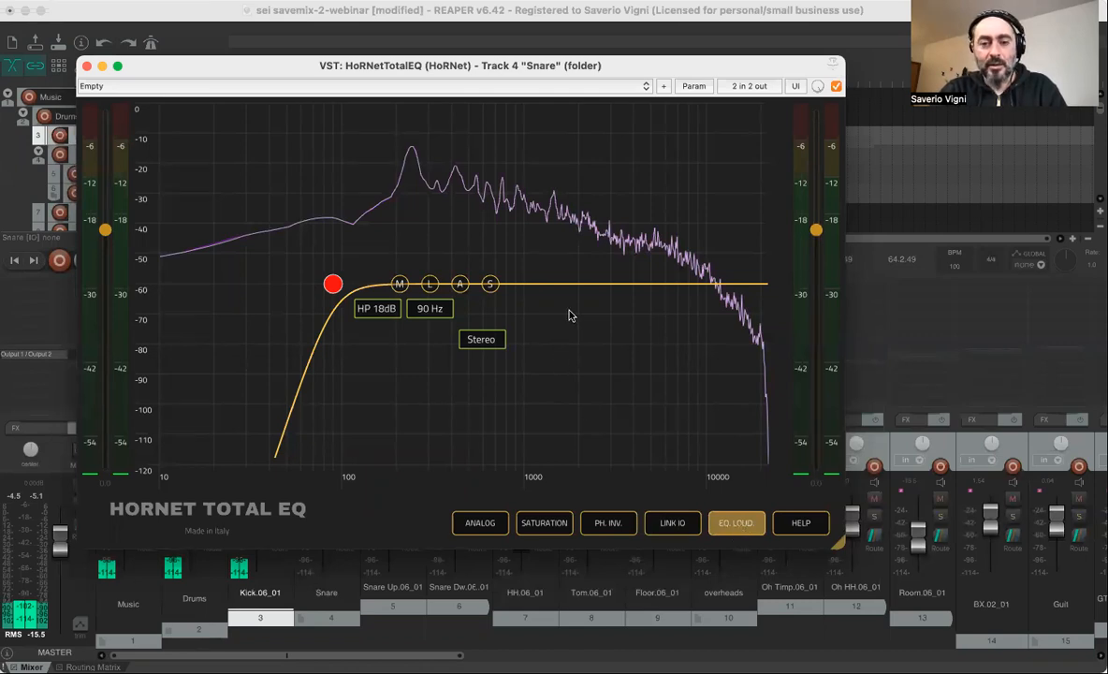
click(643, 283)
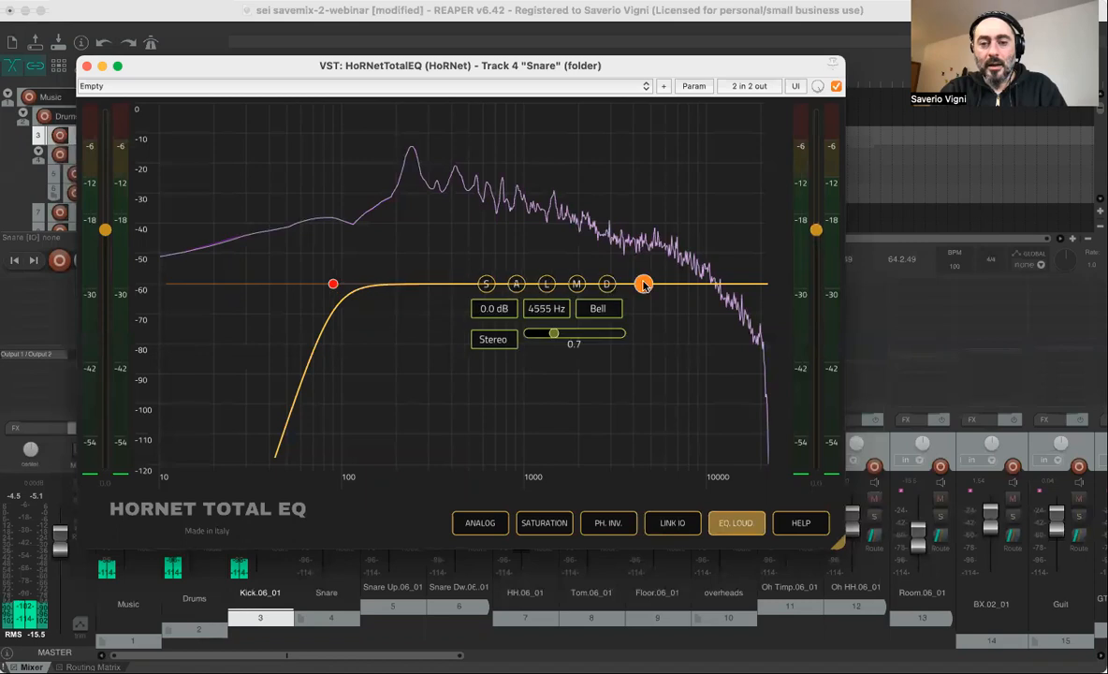
drag(639, 273, 635, 266)
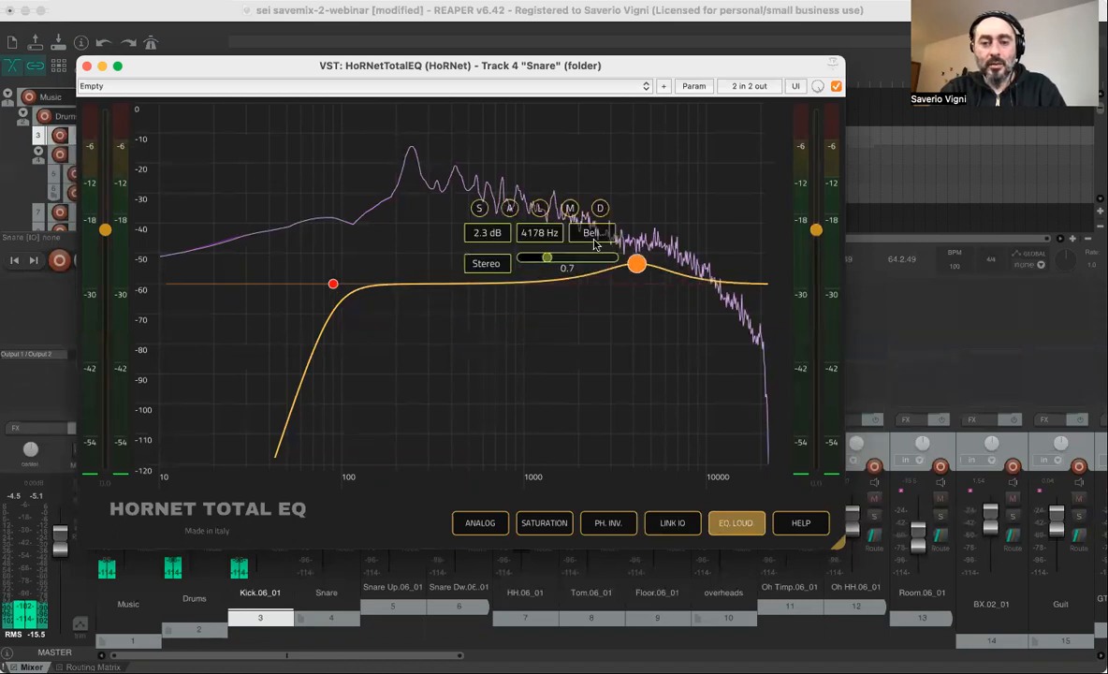
click(590, 235)
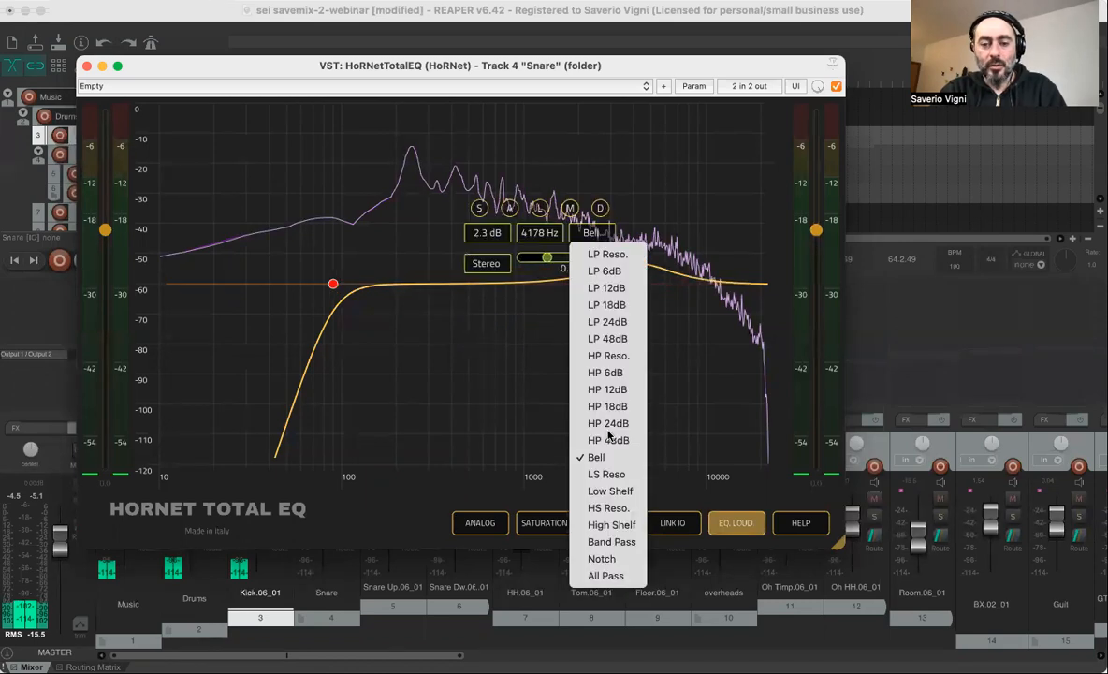
click(613, 524)
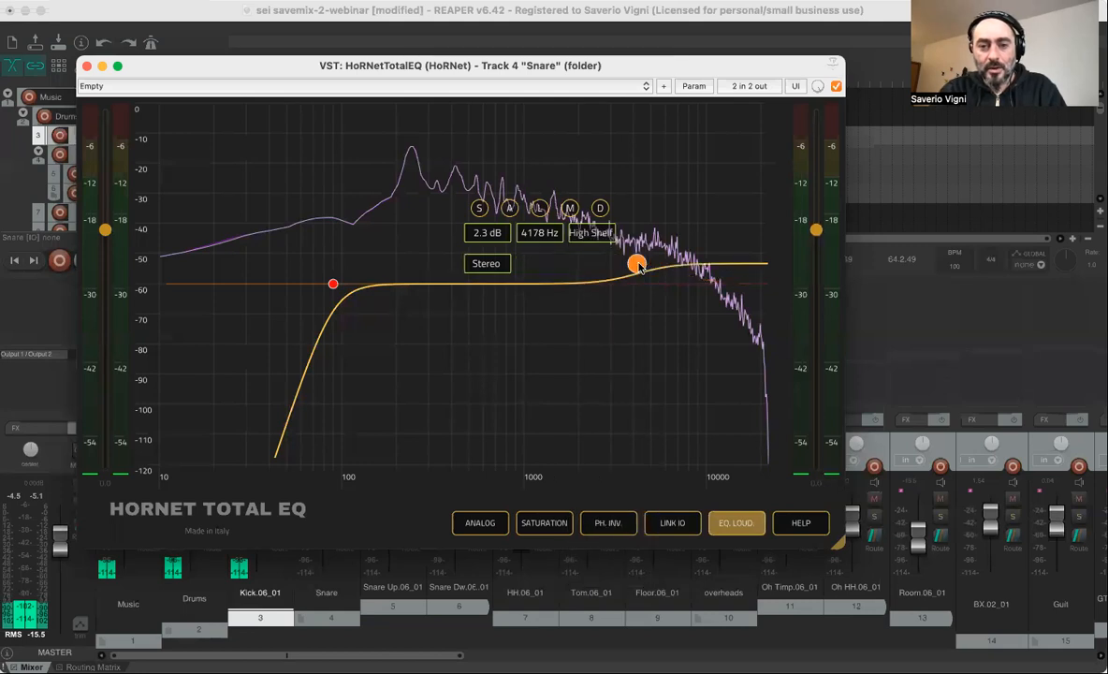
drag(635, 262, 638, 232)
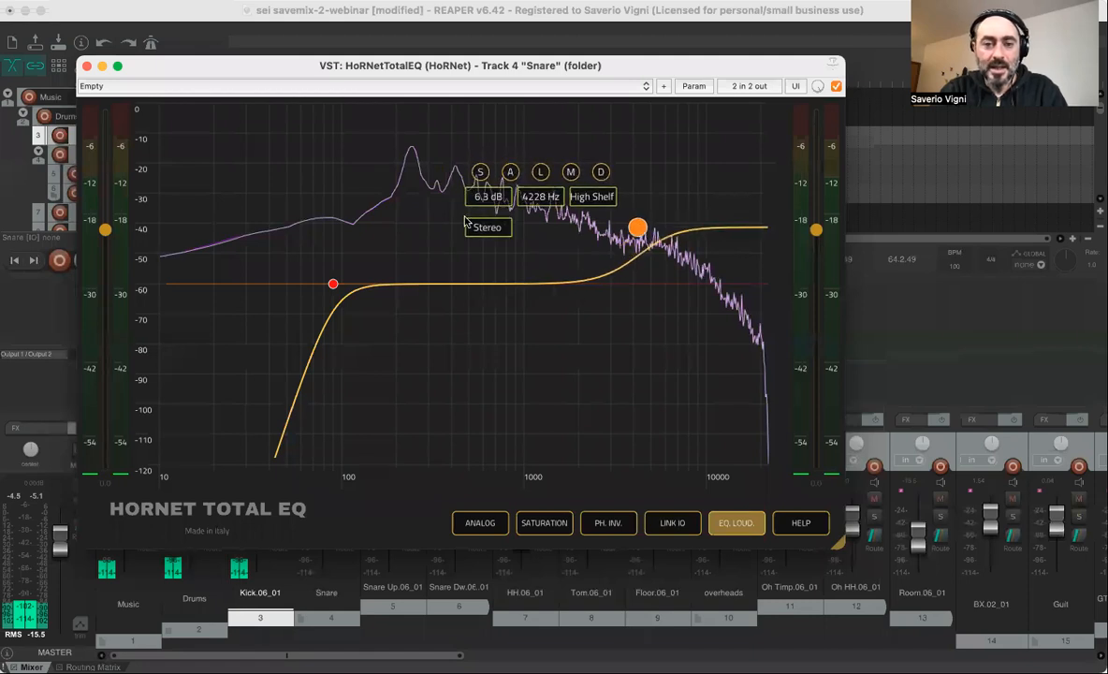
Enable saturation on the high-shelf band, raise it to about 9 while auditioning the snare, and lower the band's gain to 6.0 dB.
click(484, 172)
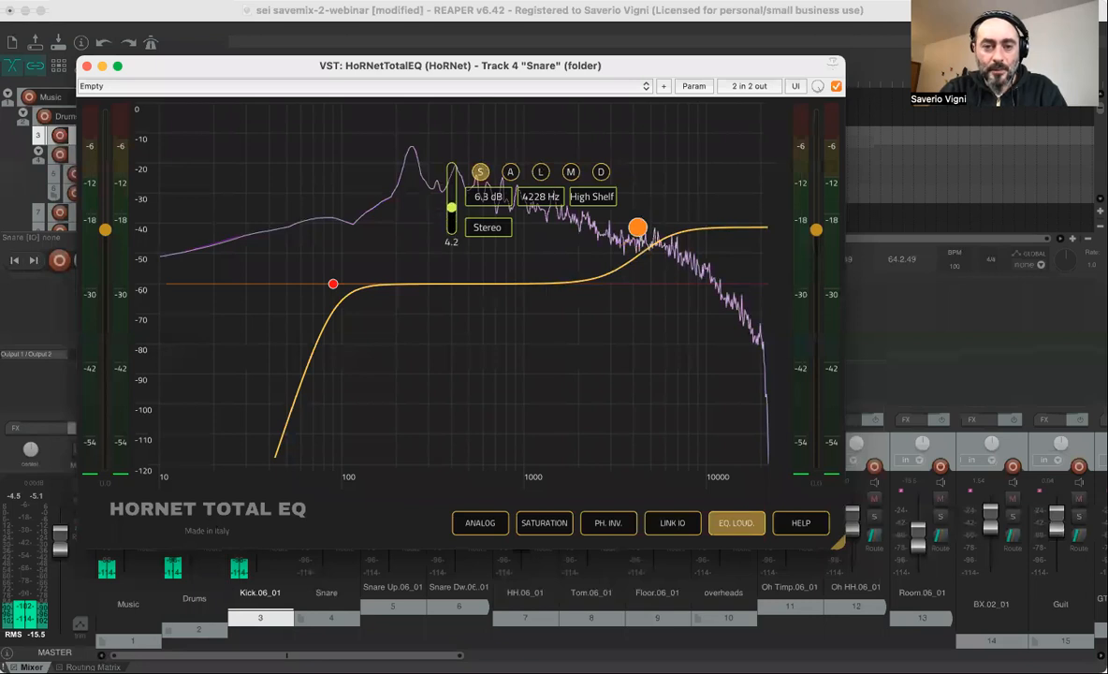
key(space)
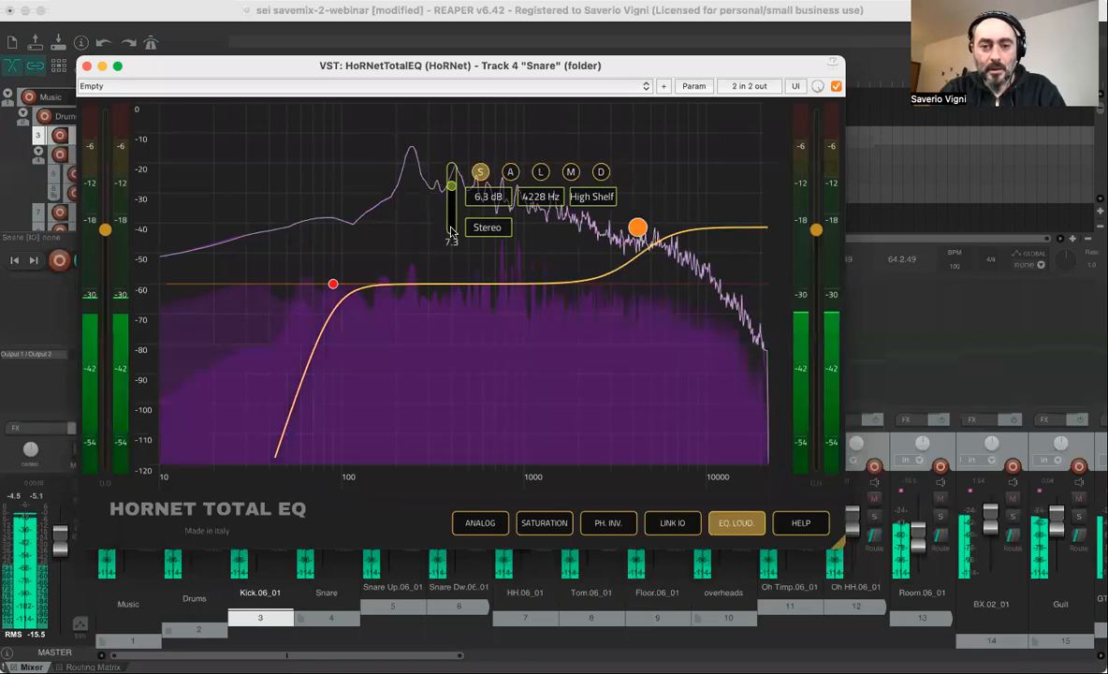
drag(451, 186, 451, 184)
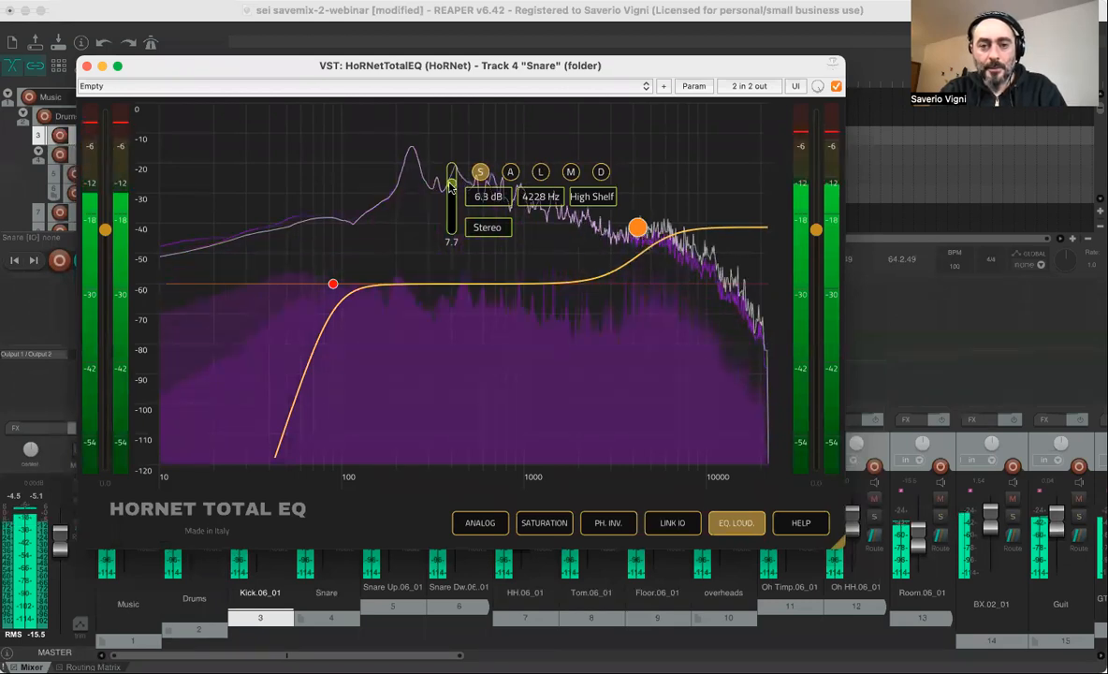
key(space)
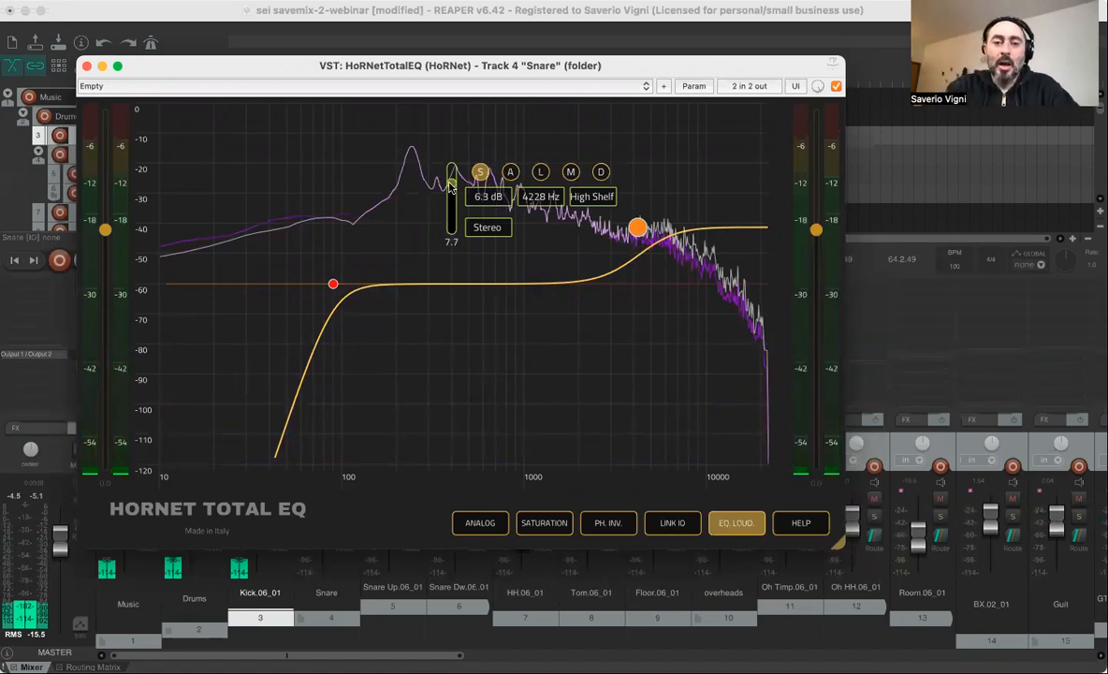
drag(450, 176, 451, 173)
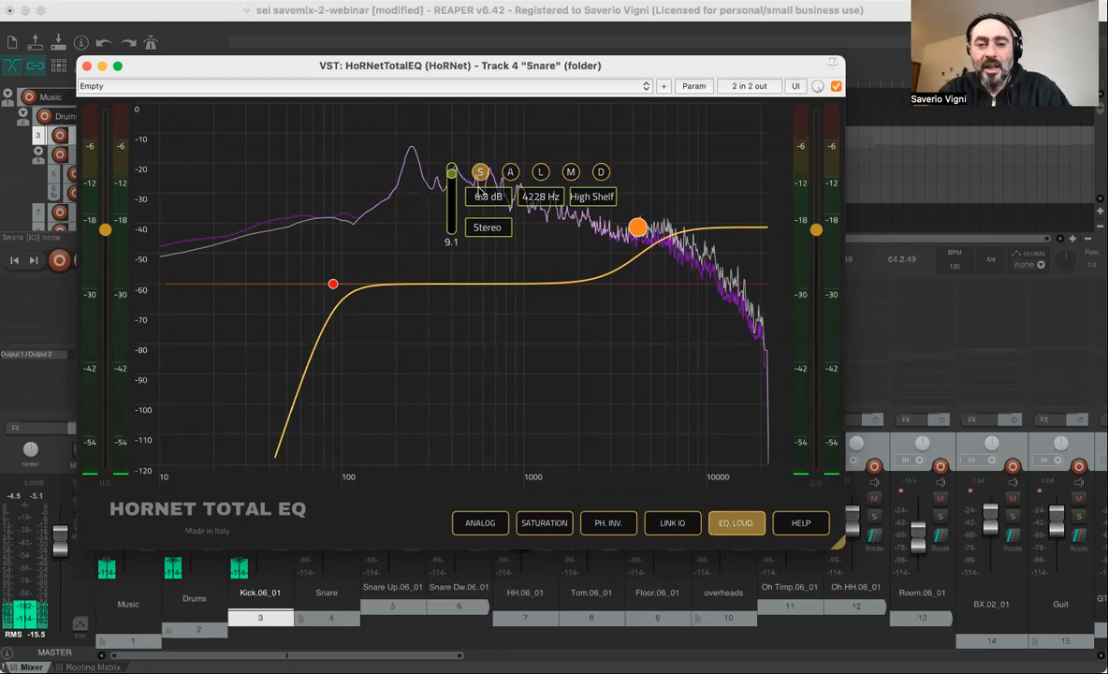
drag(485, 193, 492, 208)
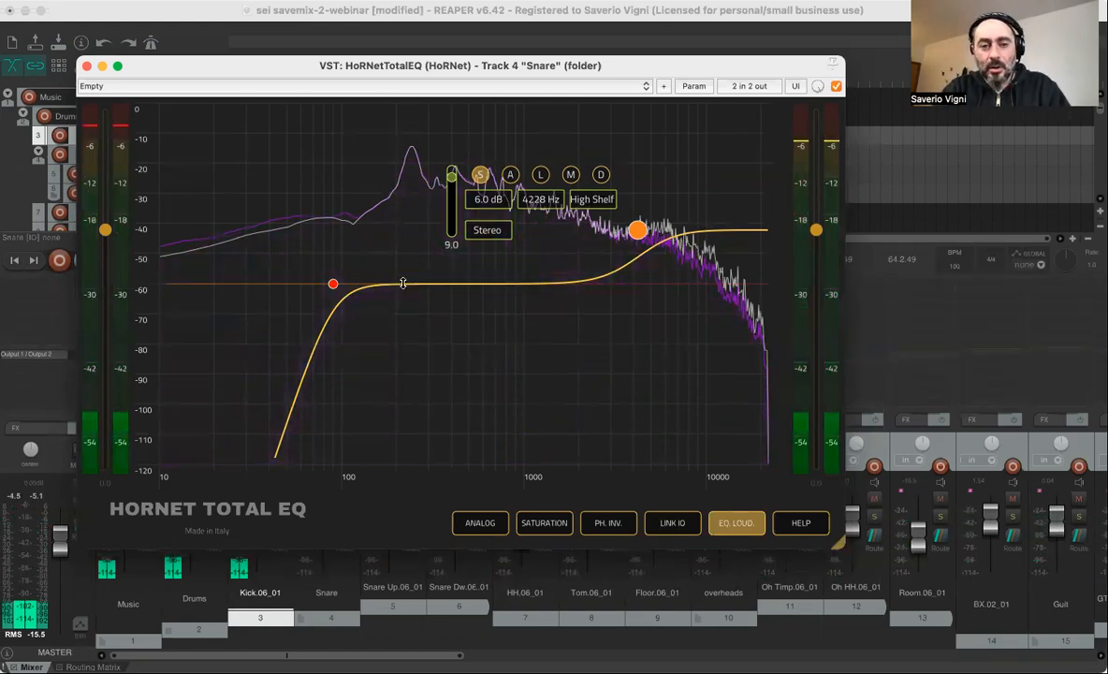
Add a Bell band at about 237 Hz with 4.7 dB gain and width 1.1, and move the high shelf to about 3096 Hz, 6.7 dB during playback.
drag(402, 283, 469, 235)
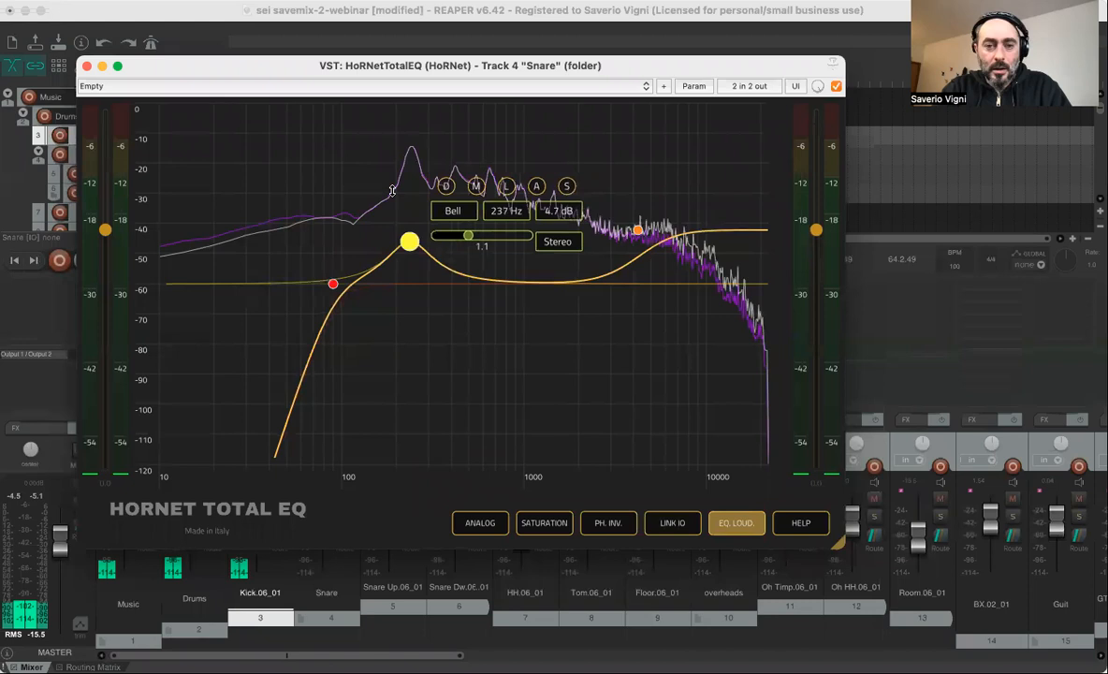
key(space)
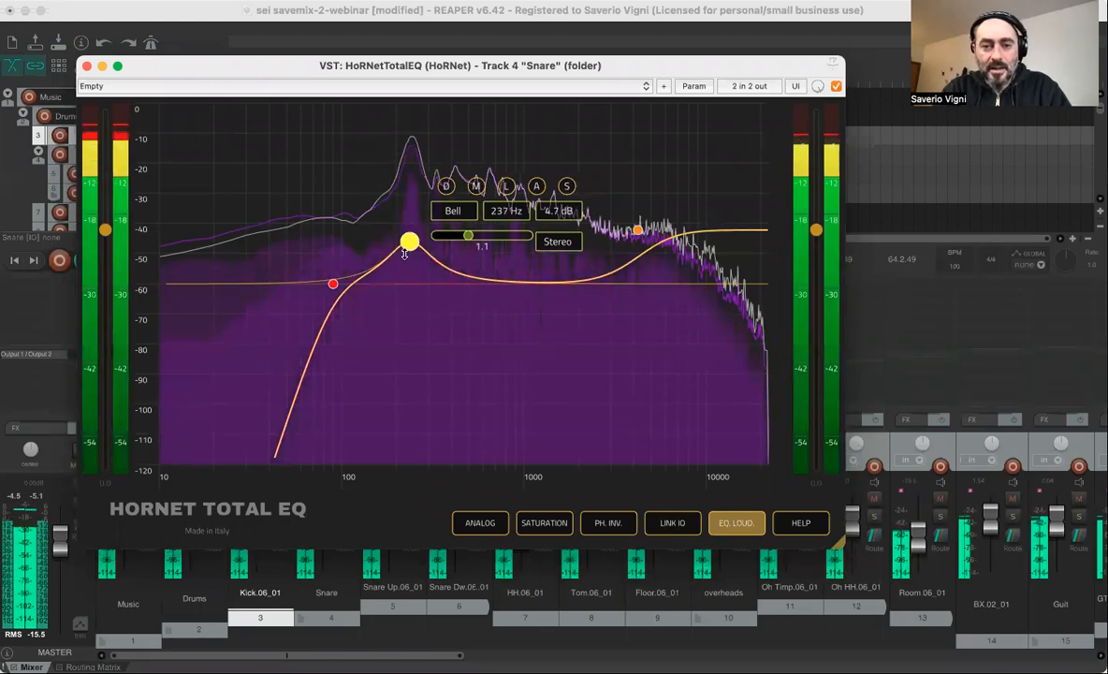
drag(636, 227, 612, 223)
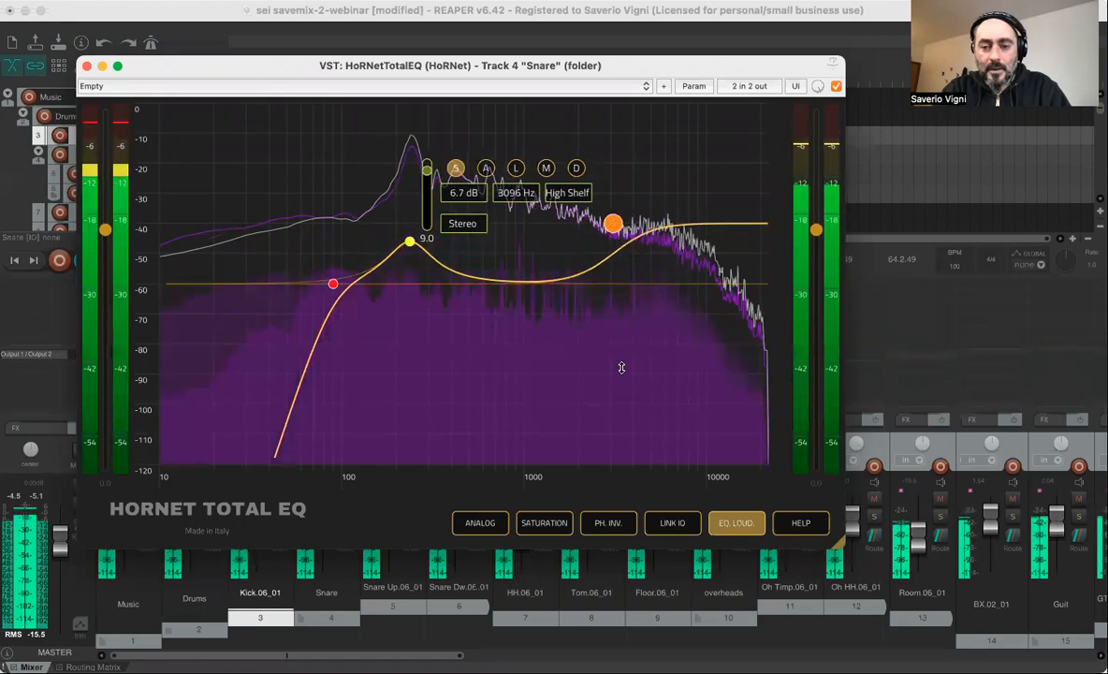
click(723, 525)
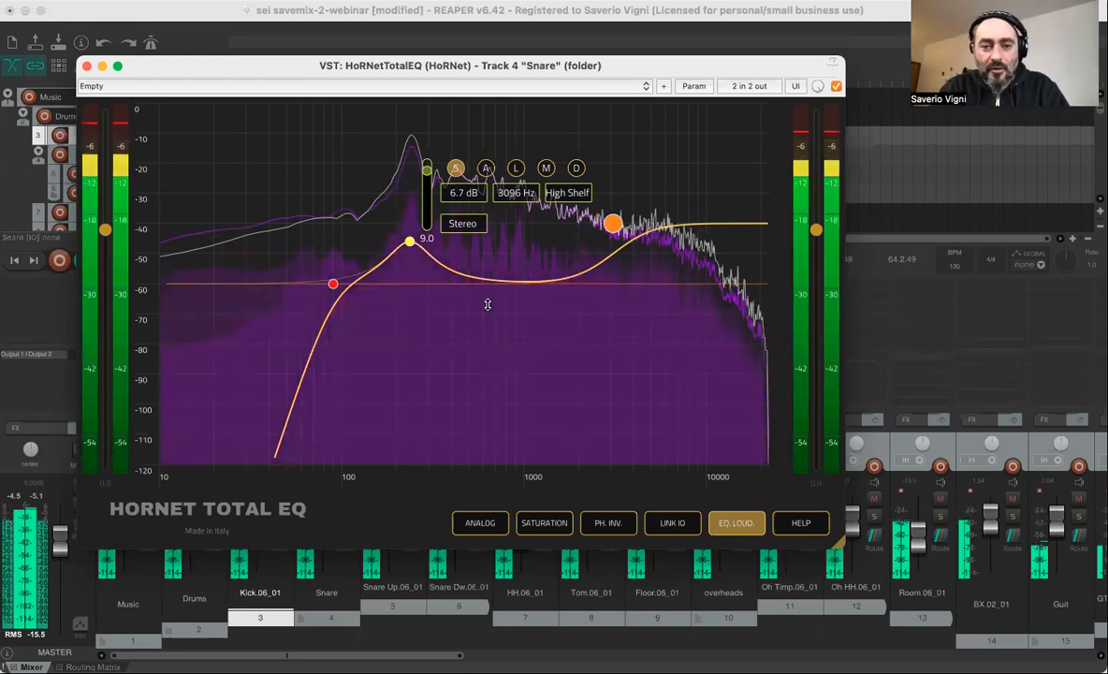
key(space)
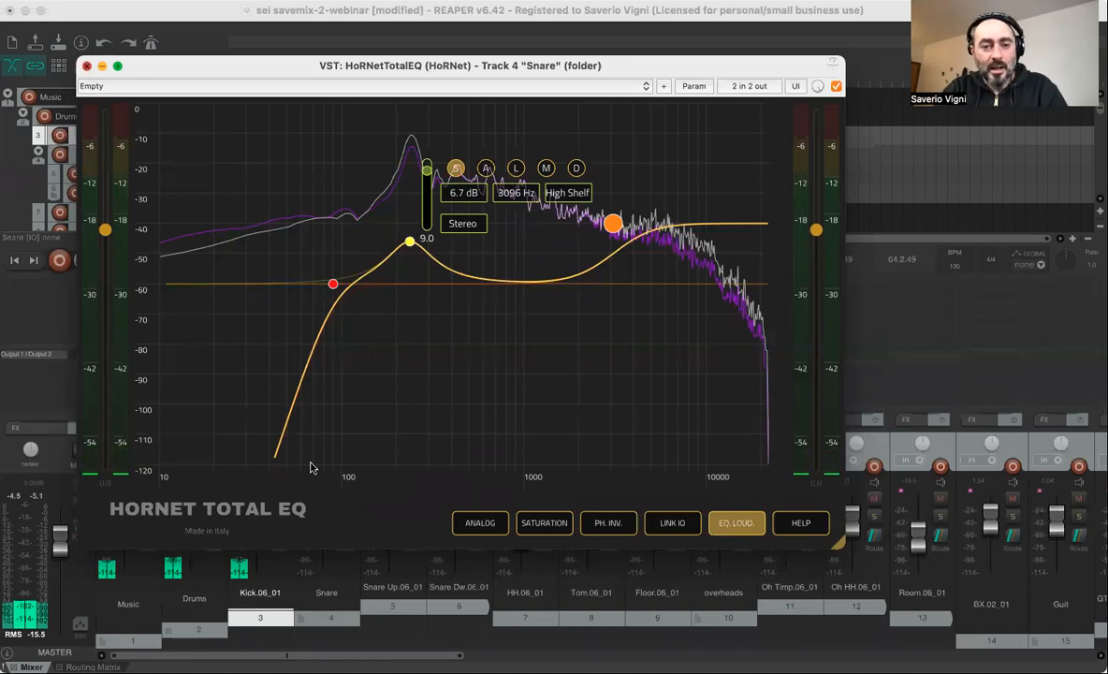
Close the snare's equalizer and add HoRNetMulticompPlusMK2 to the Snare track, moving its window clear.
click(84, 68)
double_click(321, 298)
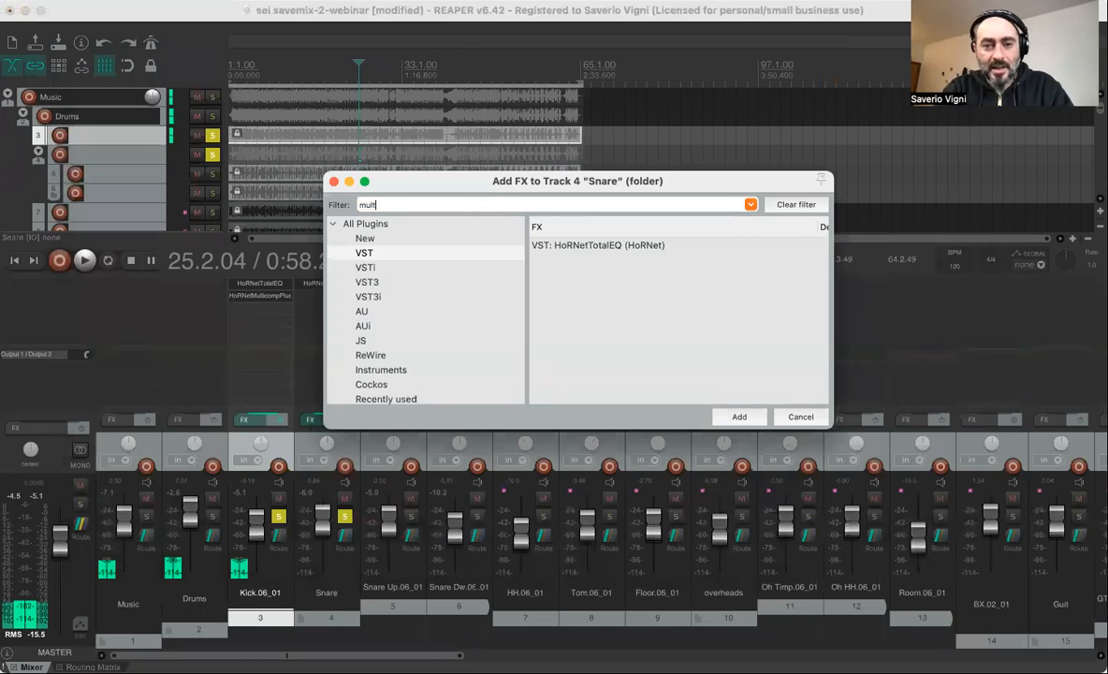
double_click(614, 246)
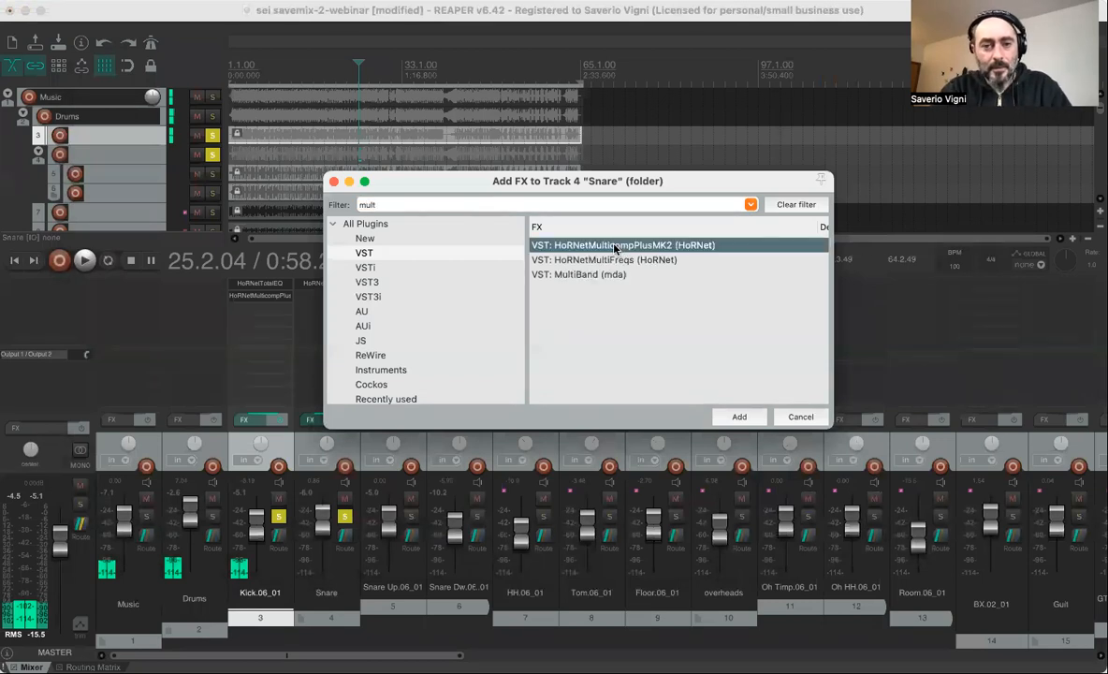
drag(169, 39, 399, 93)
Set the snare compressor's type to FET and its attack to about 0.26 ms, and start playback.
click(561, 497)
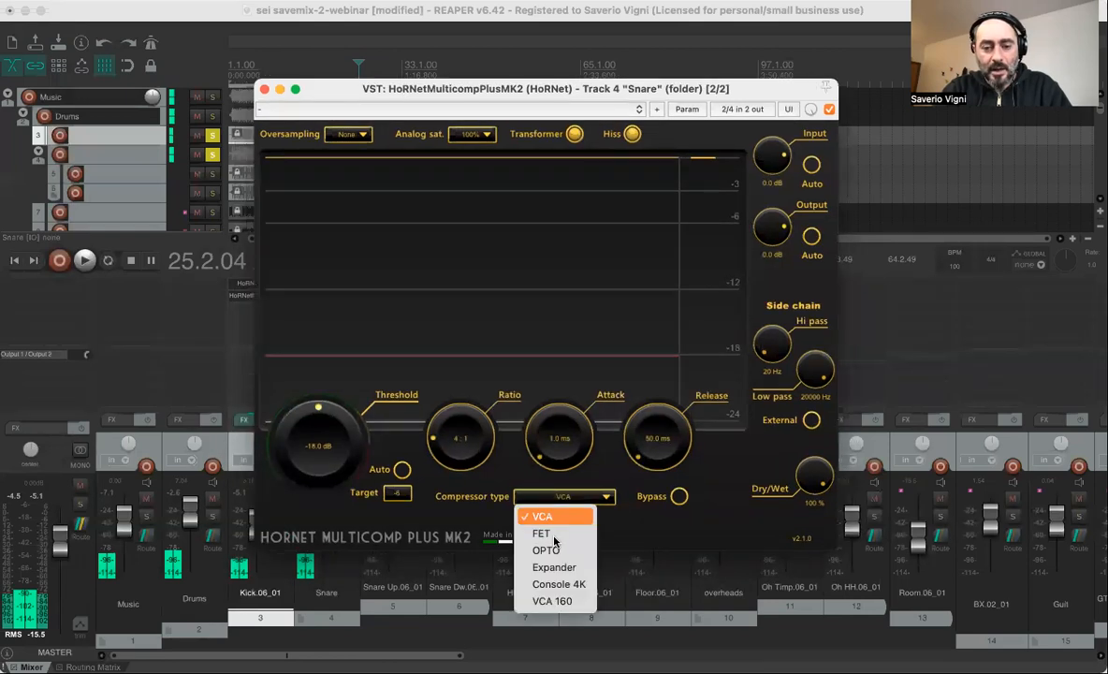
click(542, 532)
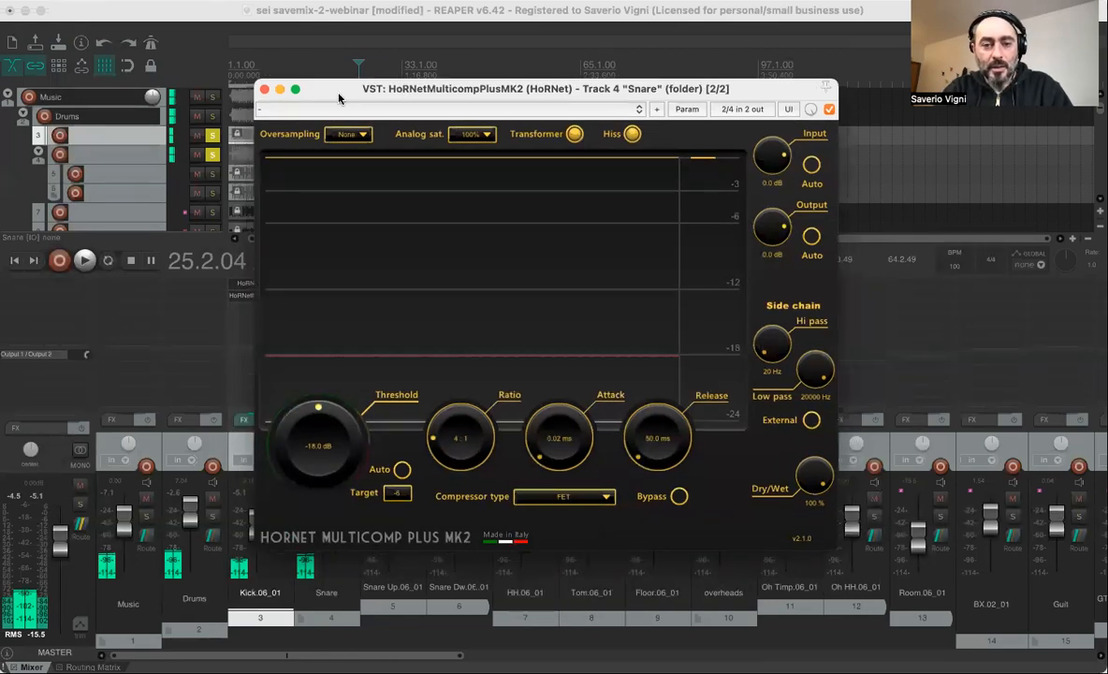
drag(338, 98, 406, 116)
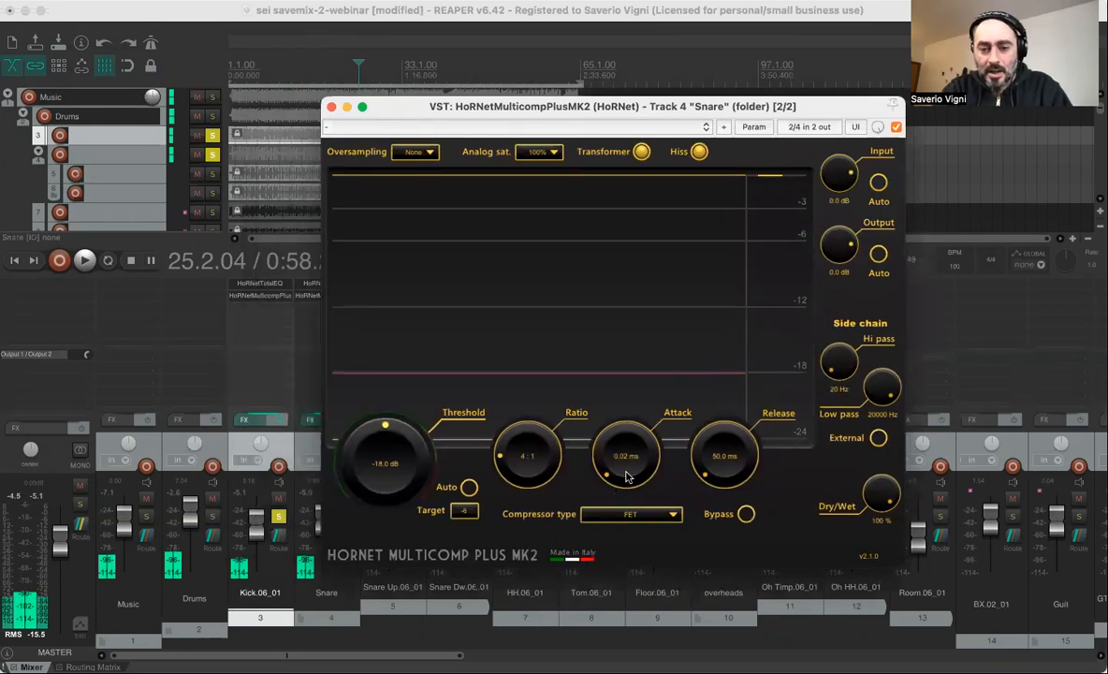
drag(631, 398, 626, 341)
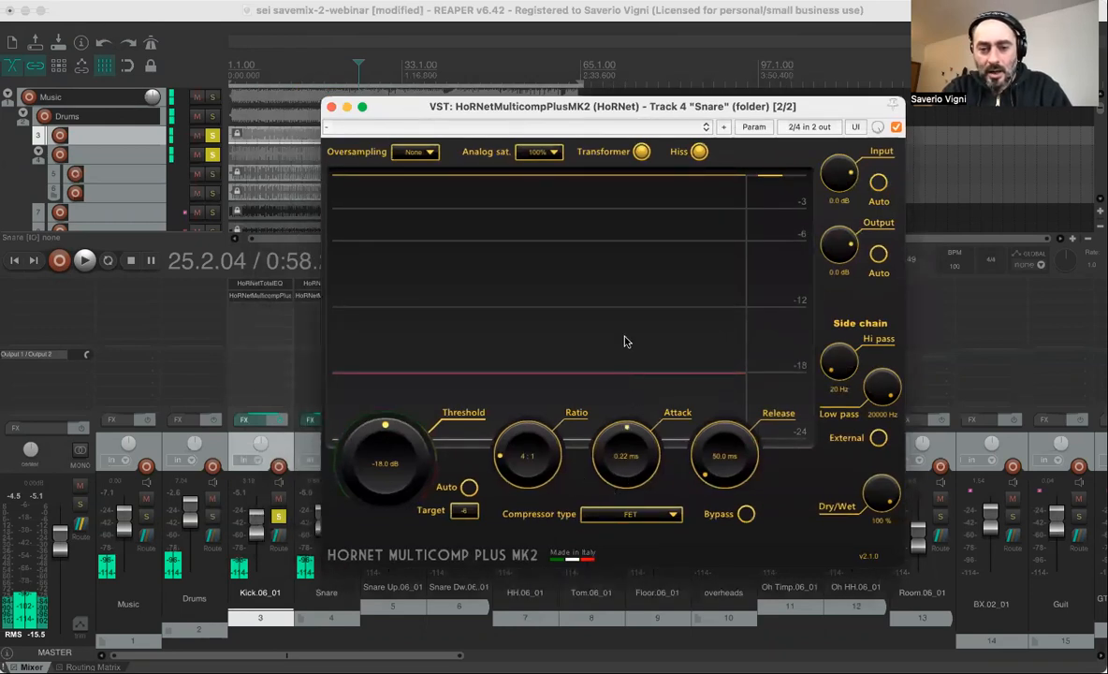
key(space)
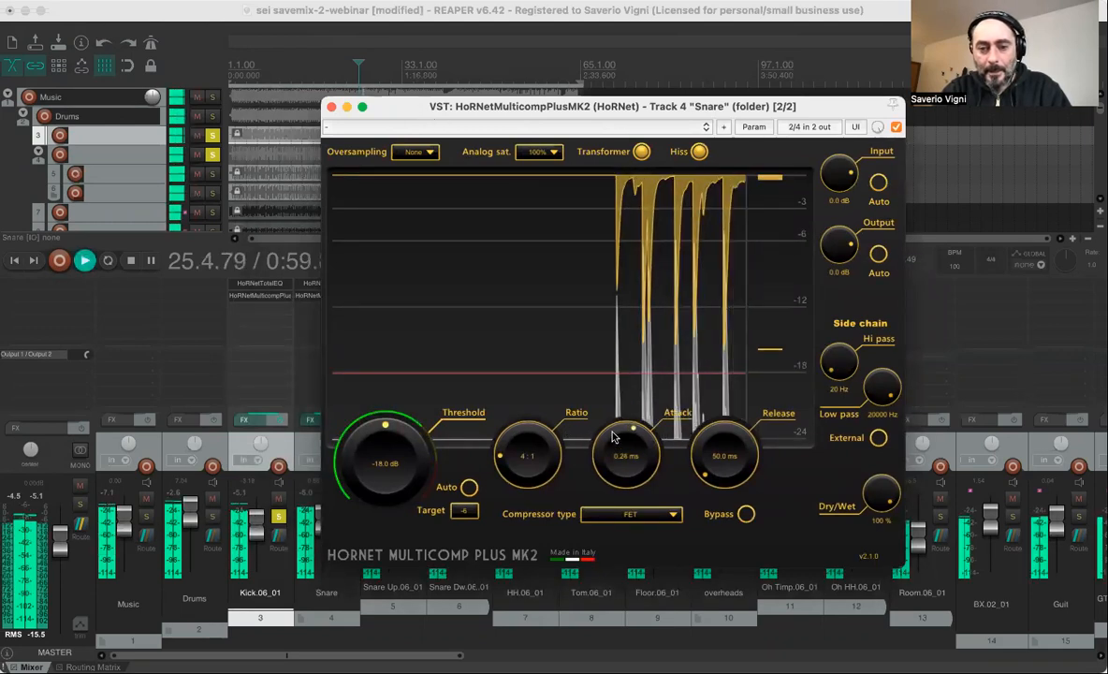
Let the snare compressor's automatic threshold settle at about -9 dB during playback, and switch the automatic mode off.
click(468, 487)
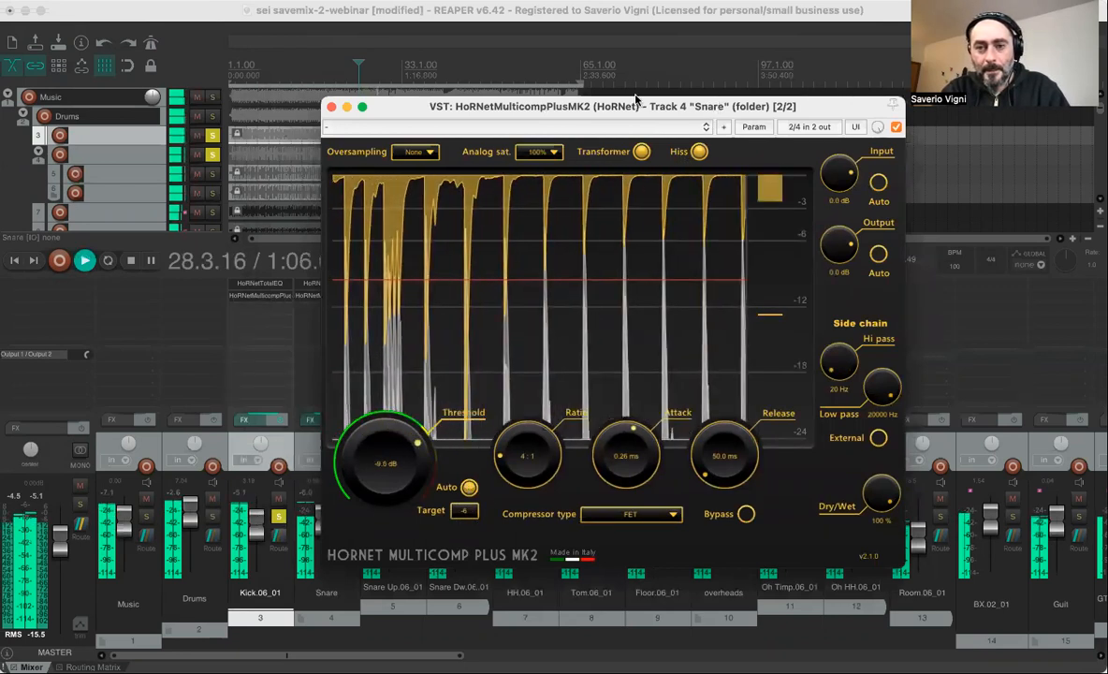
drag(714, 106, 570, 92)
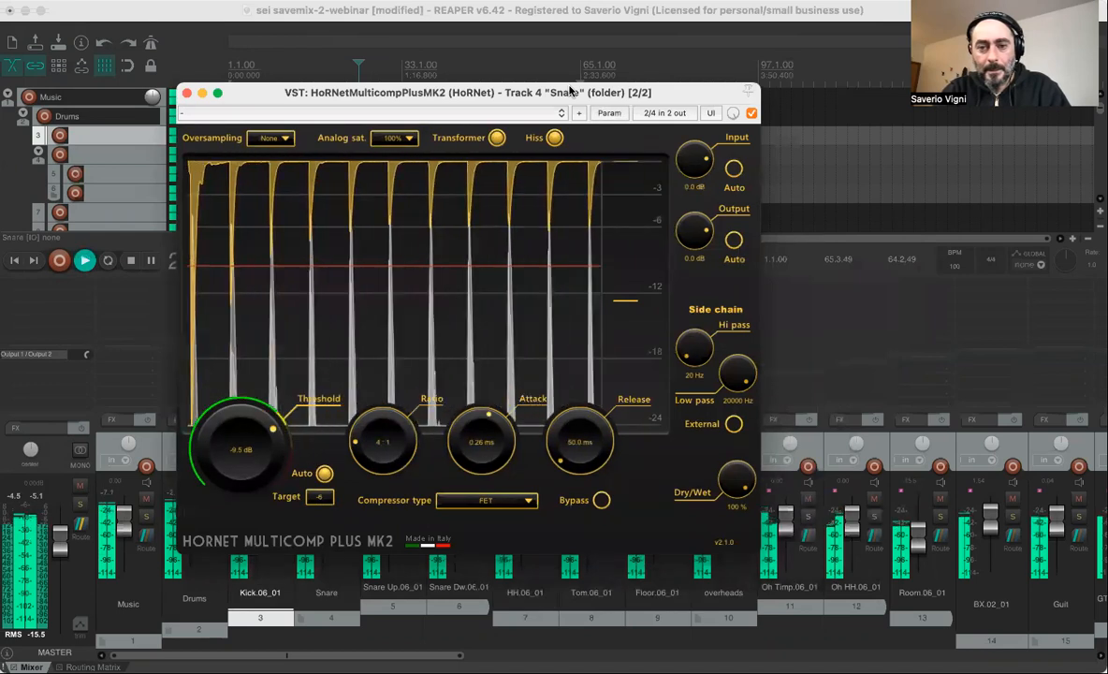
click(325, 472)
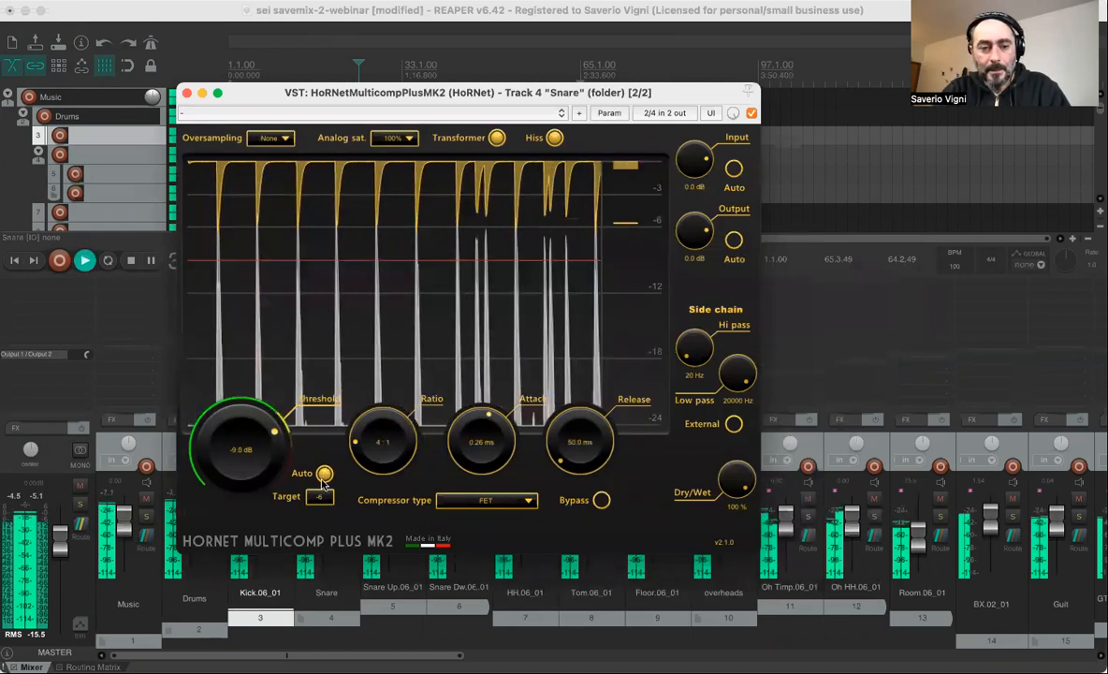
click(324, 473)
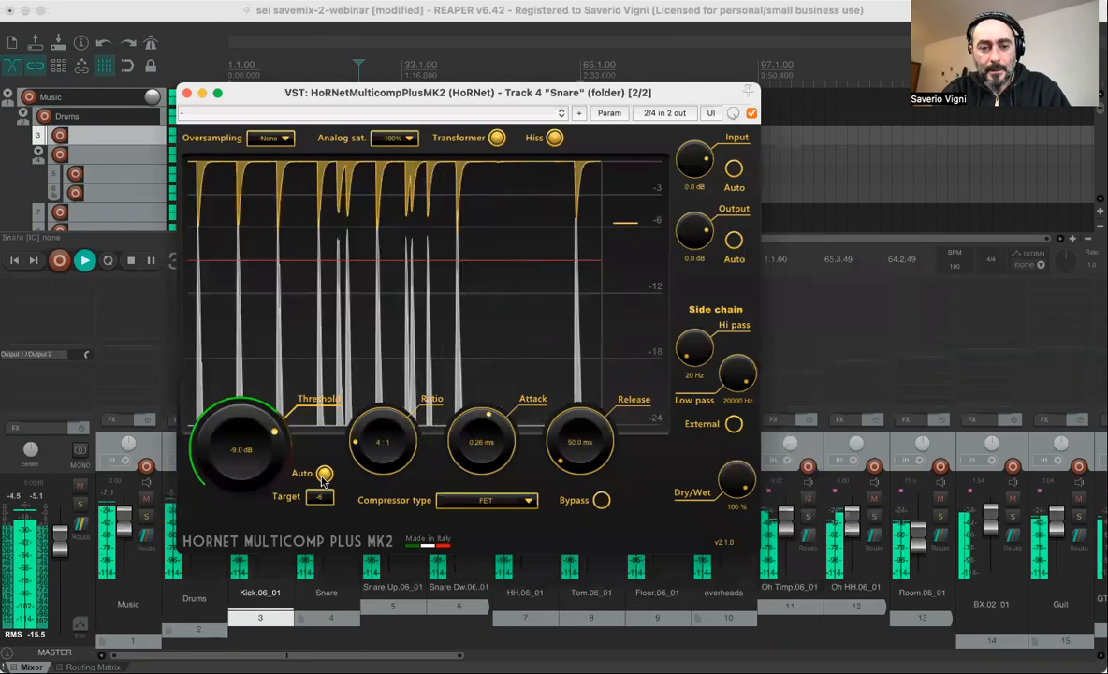
Stop playback, close the snare compressor's window, and play the soloed kick and snare together.
key(space)
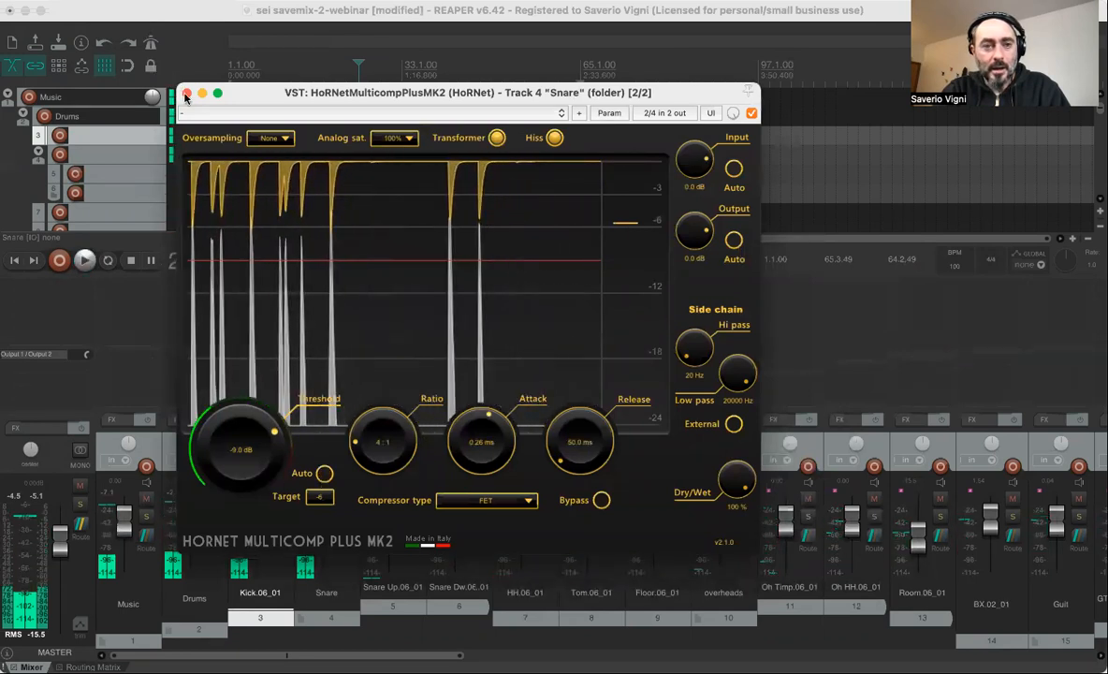
click(186, 93)
key(space)
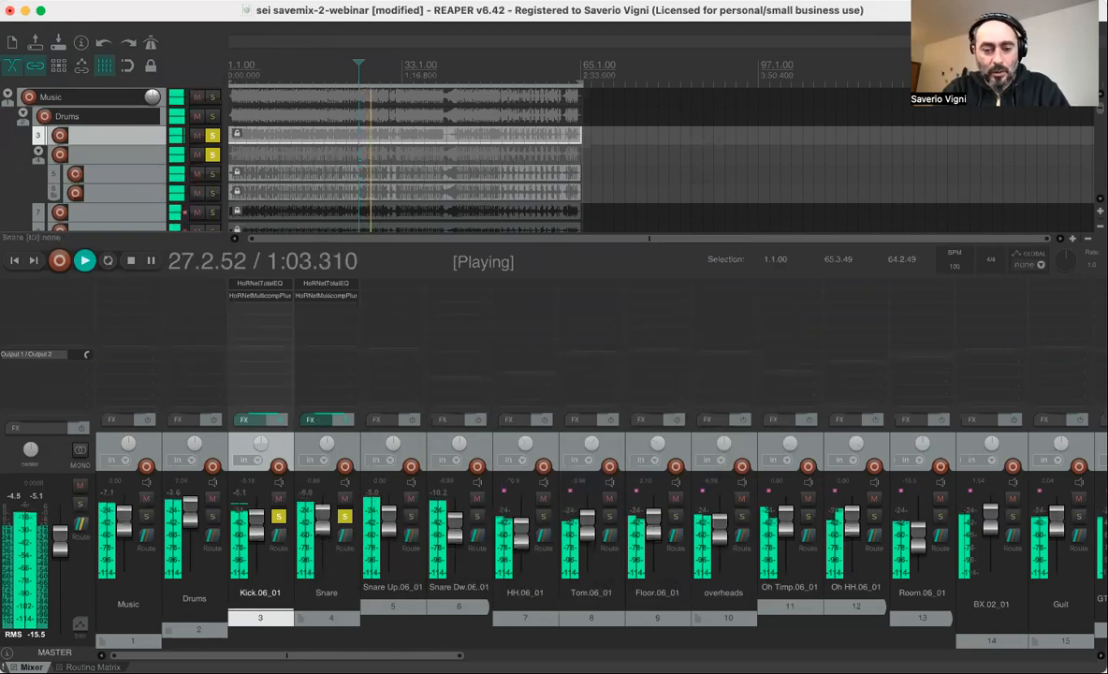
Clear the kick and snare solos, stop playback, and play the soloed Drums group.
mouse_move(318, 655)
mouse_down()
mouse_move(944, 655)
mouse_move(319, 655)
mouse_up()
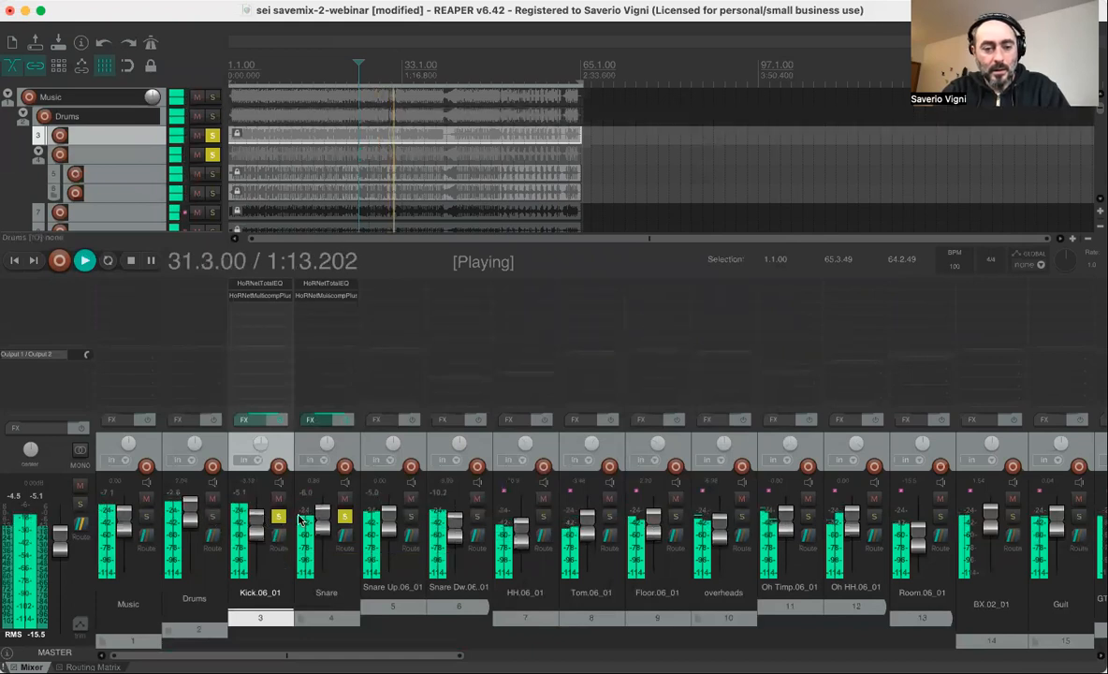
click(344, 515)
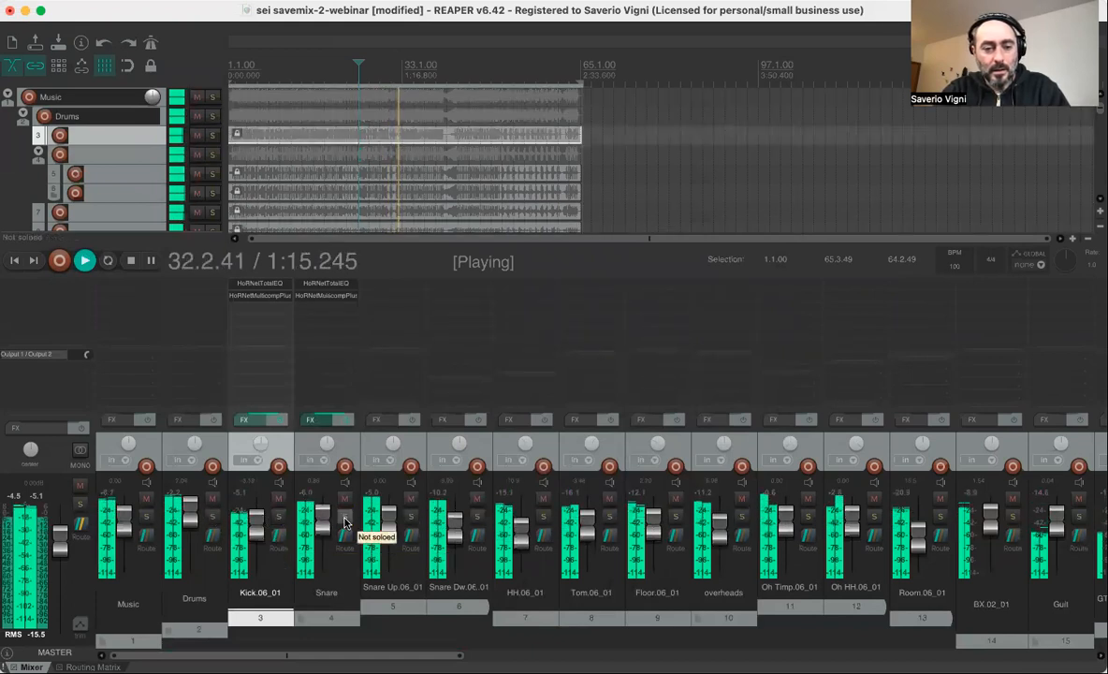
key(space)
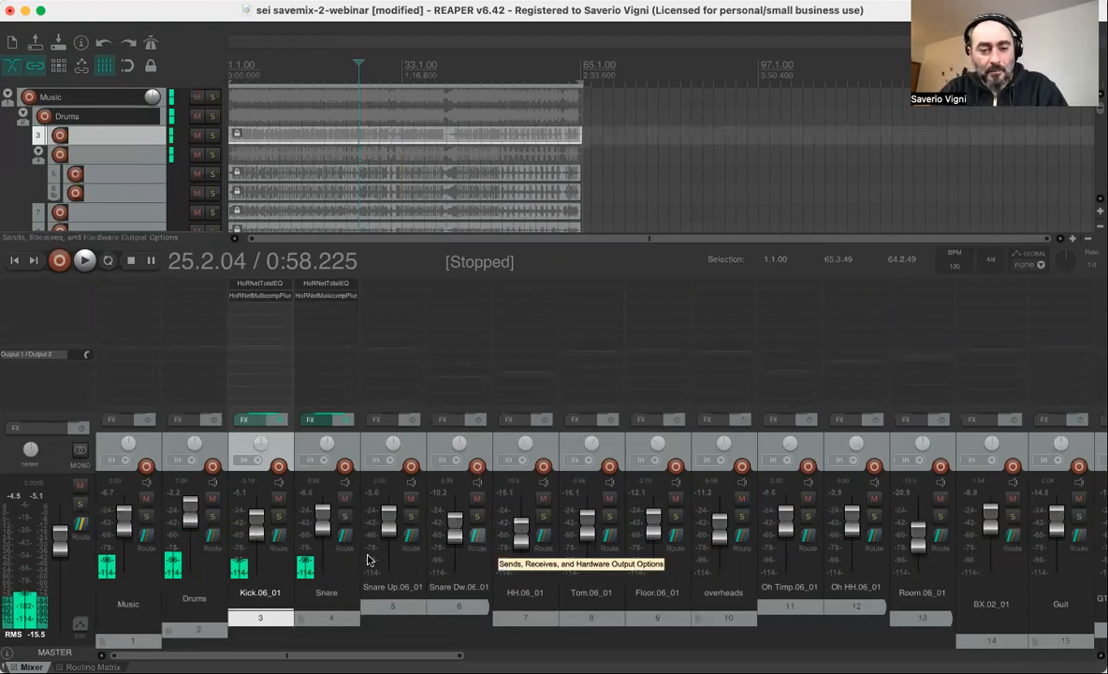
click(212, 517)
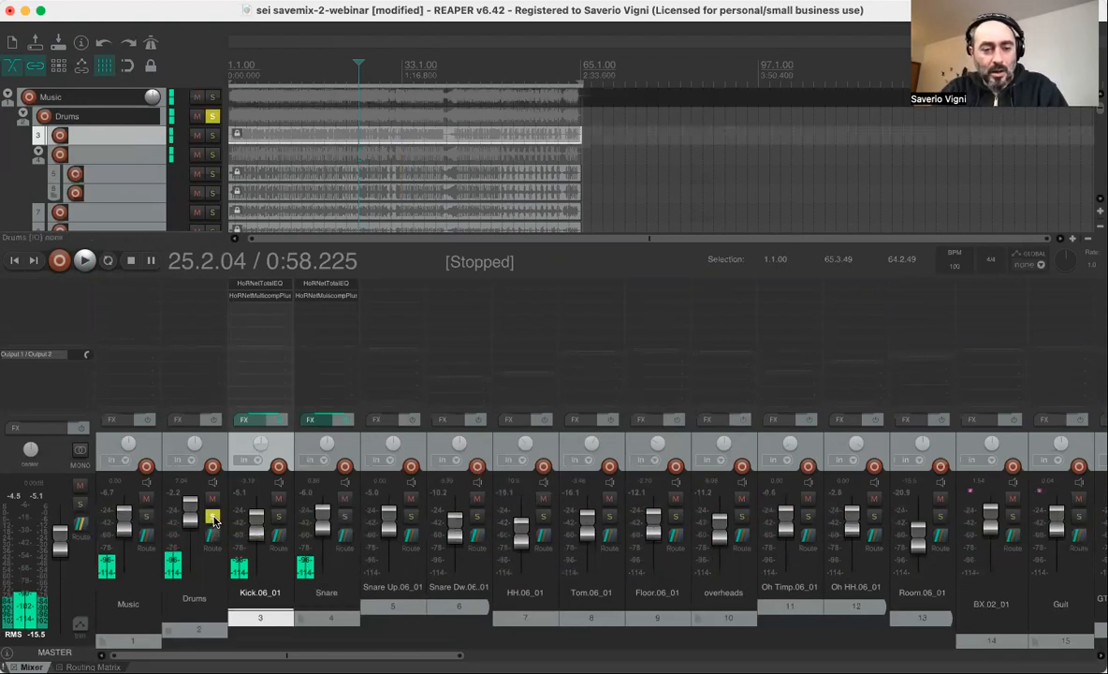
key(space)
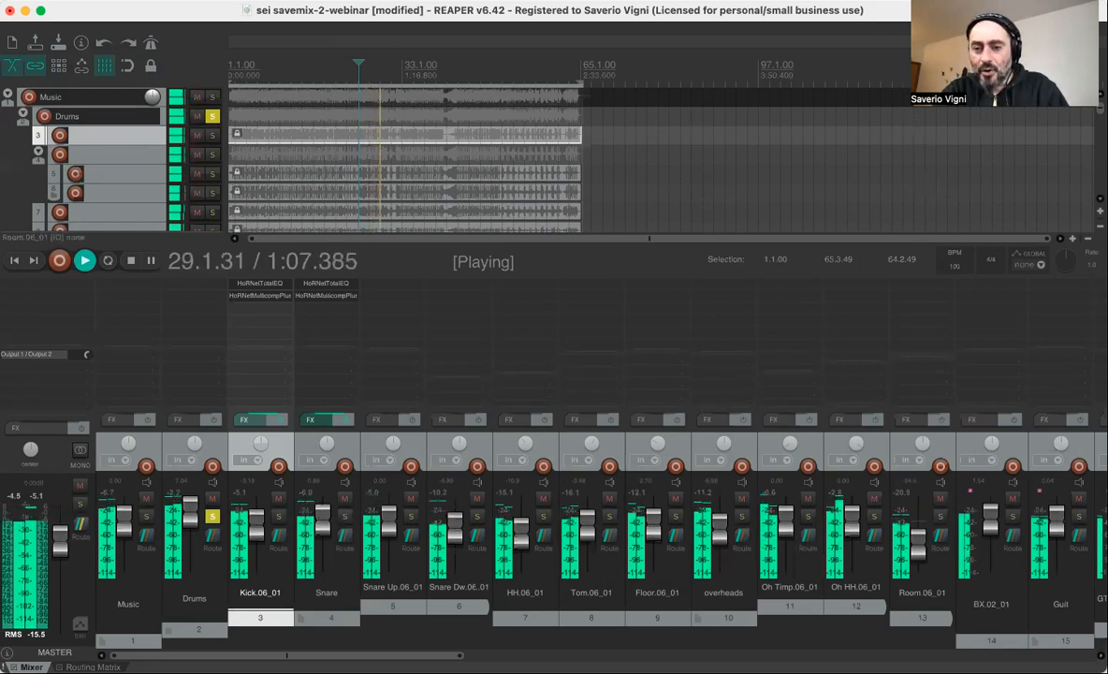
Add the HoRNetTotalEQ plug-in to the Room.06_01 track.
double_click(920, 287)
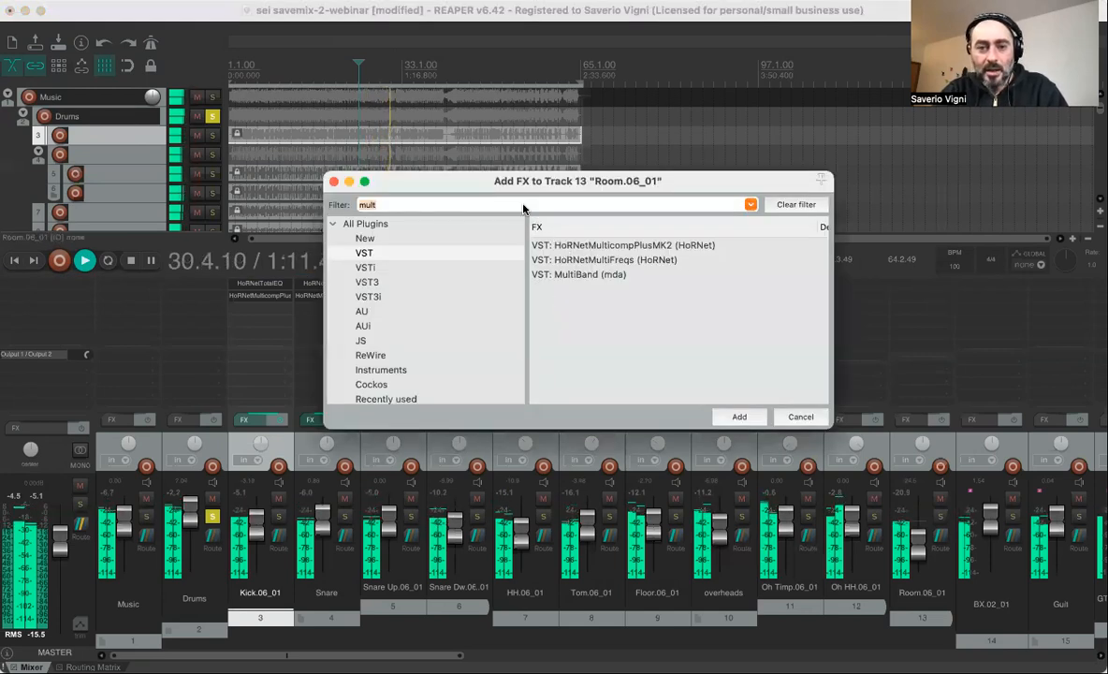
key(BackSpace)
key(BackSpace)
key(BackSpace)
key(BackSpace)
text(to)
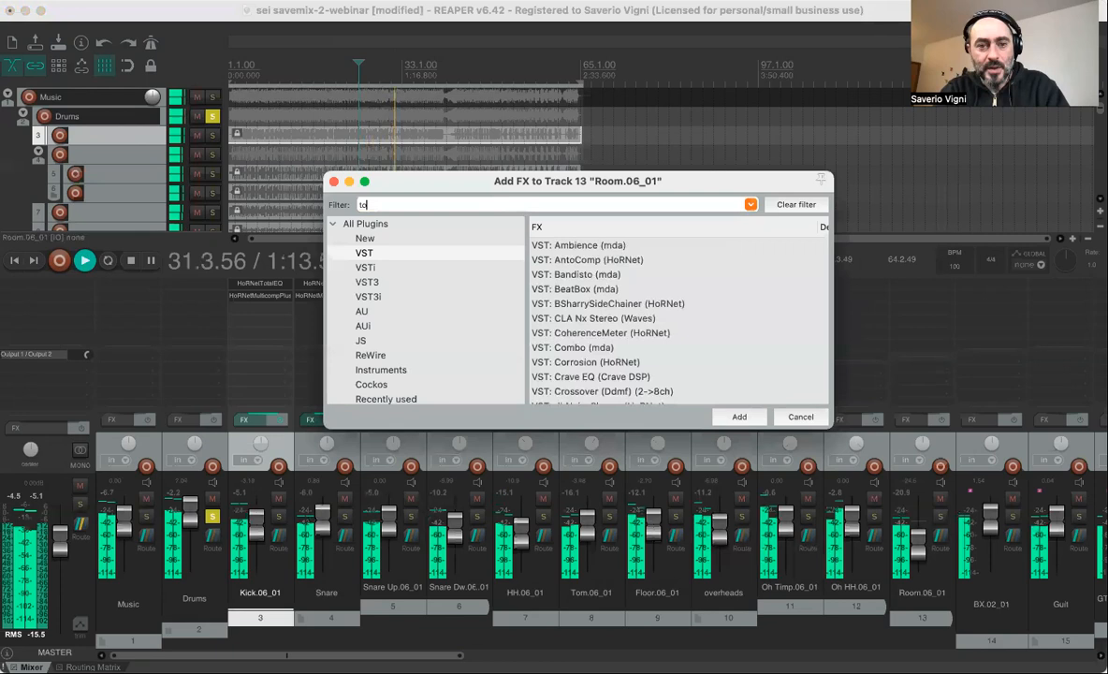
text(o)
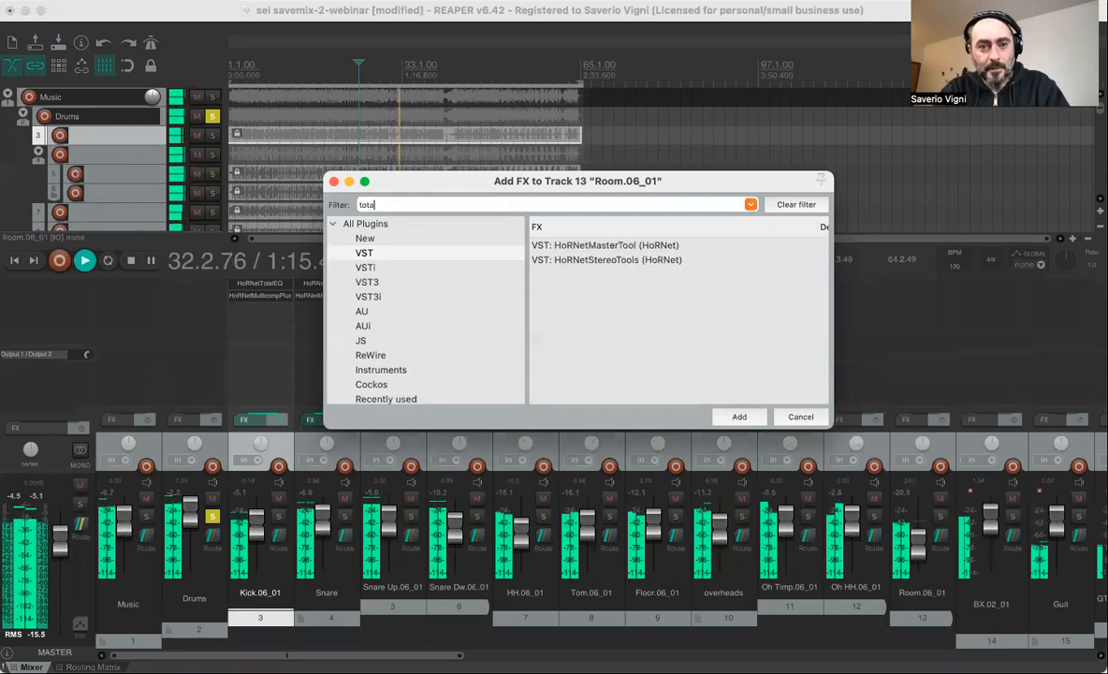
key(BackSpace)
text(ta)
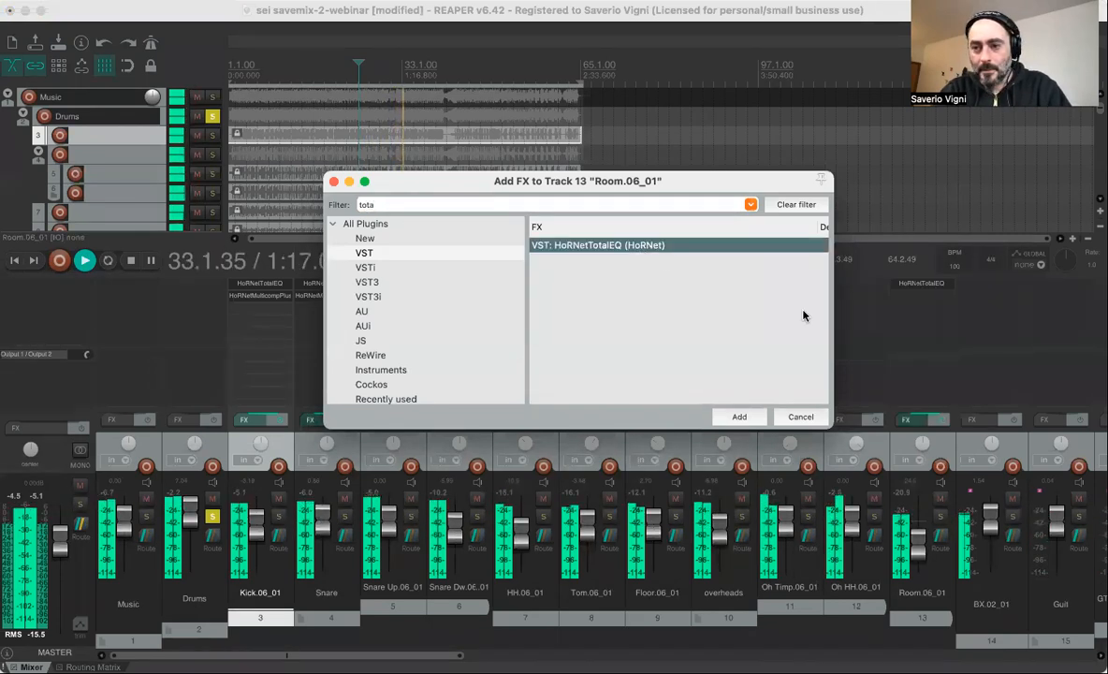
key(Return)
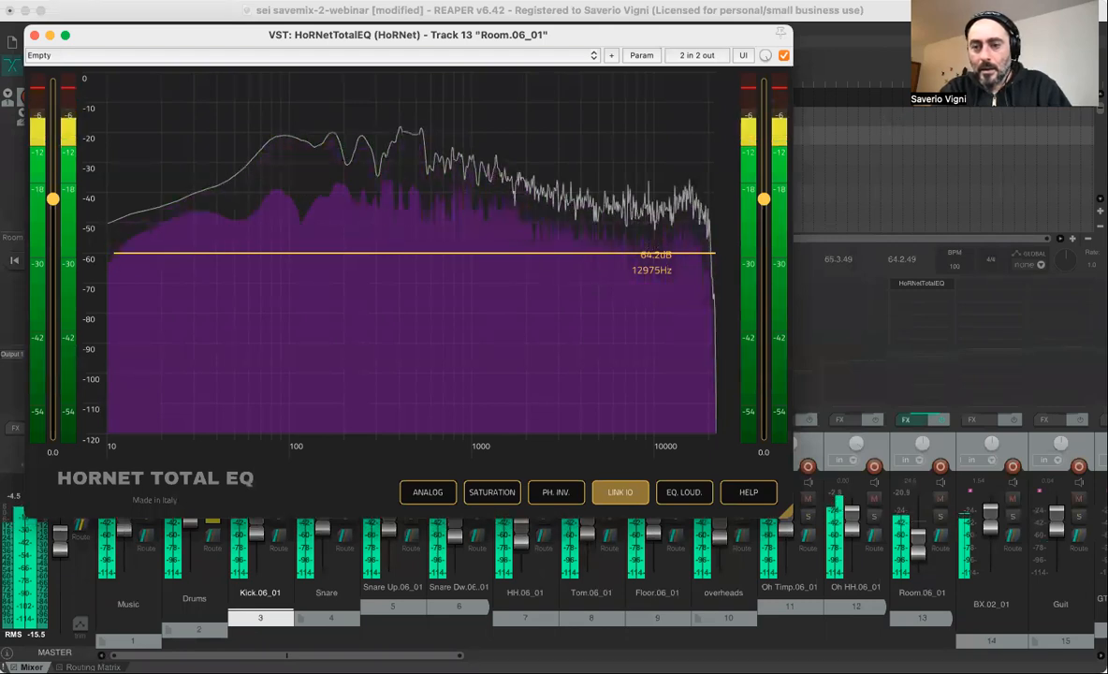
Stop playback, look at the equalizer settings on the Snare track, and return to the Room.06_01 equalizer.
click(211, 10)
key(space)
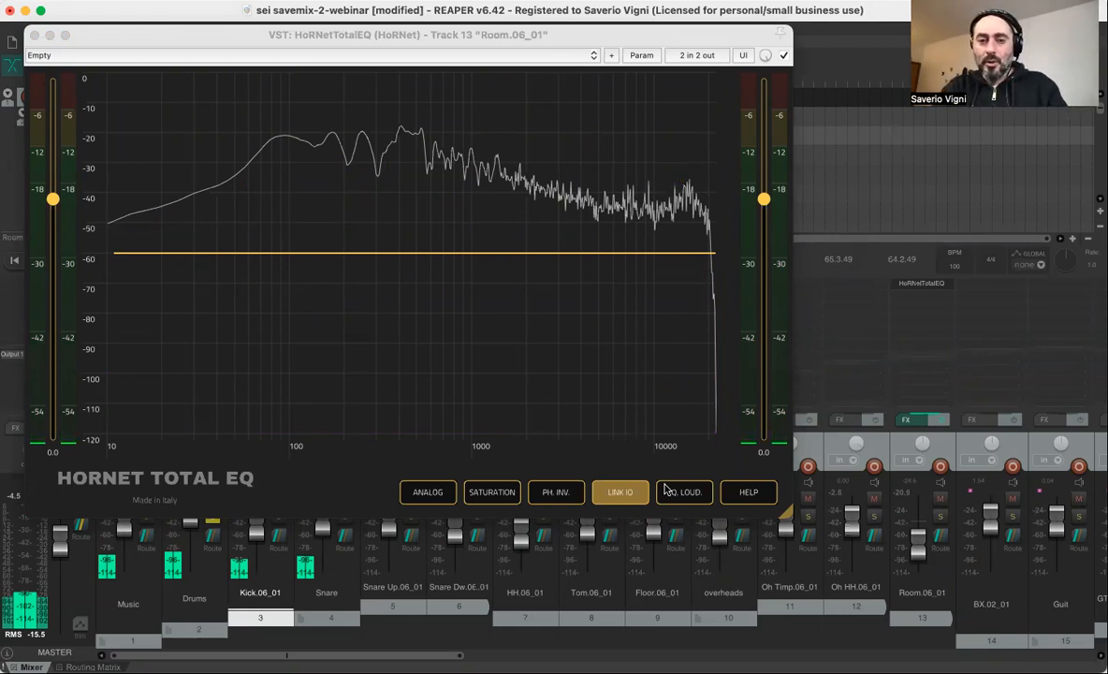
click(33, 35)
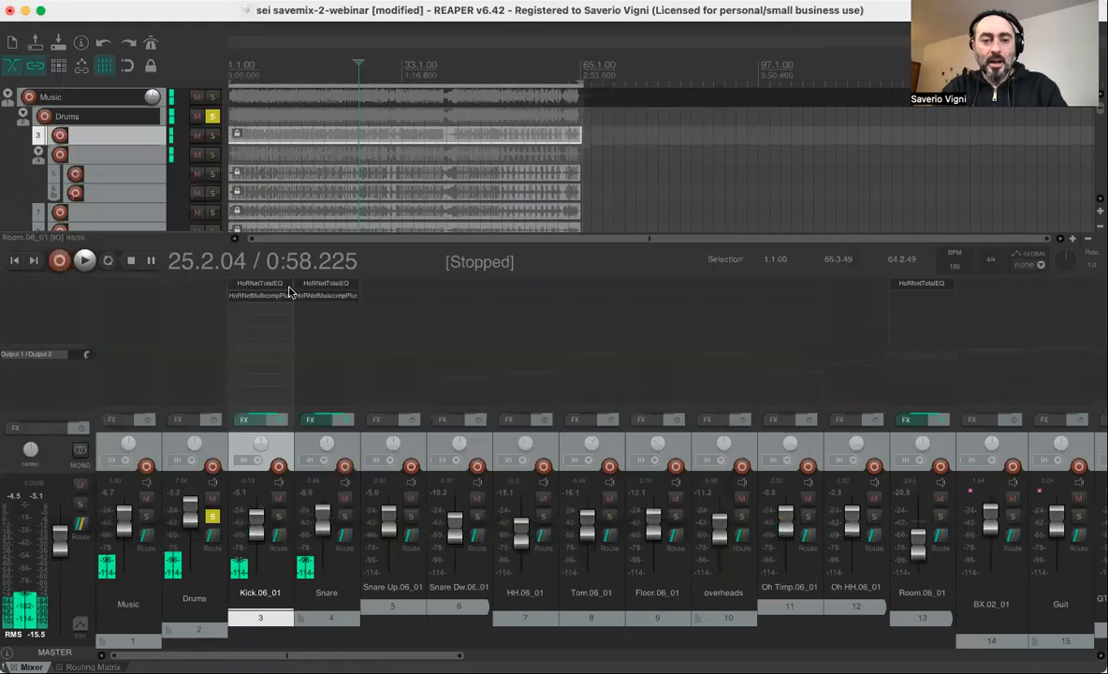
click(329, 285)
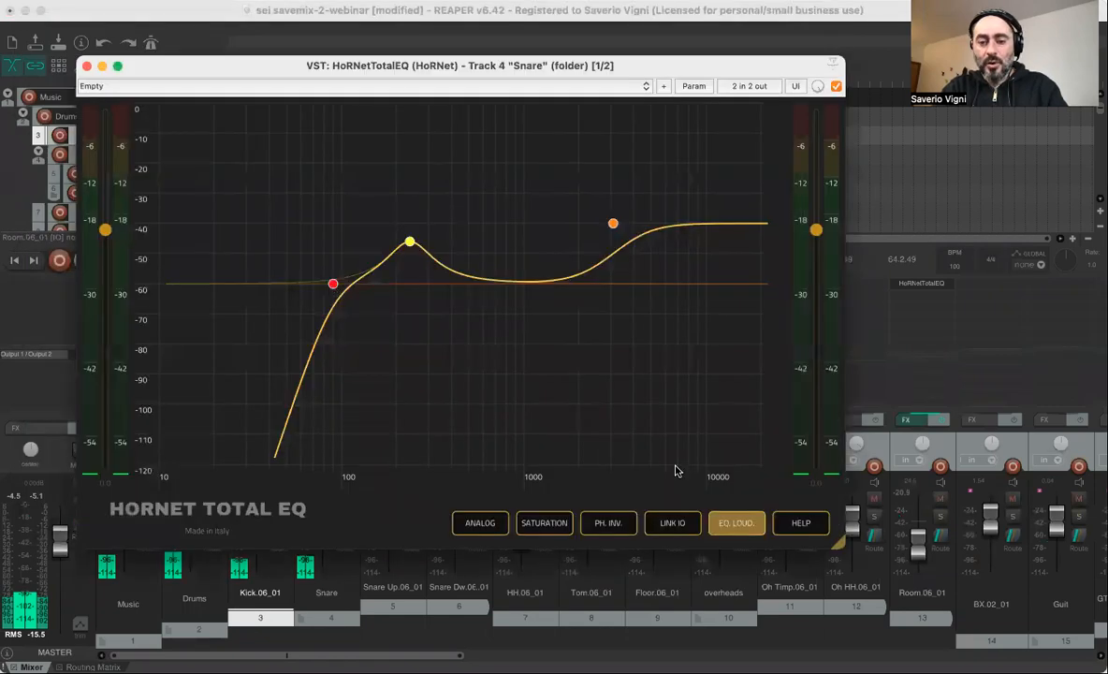
click(86, 66)
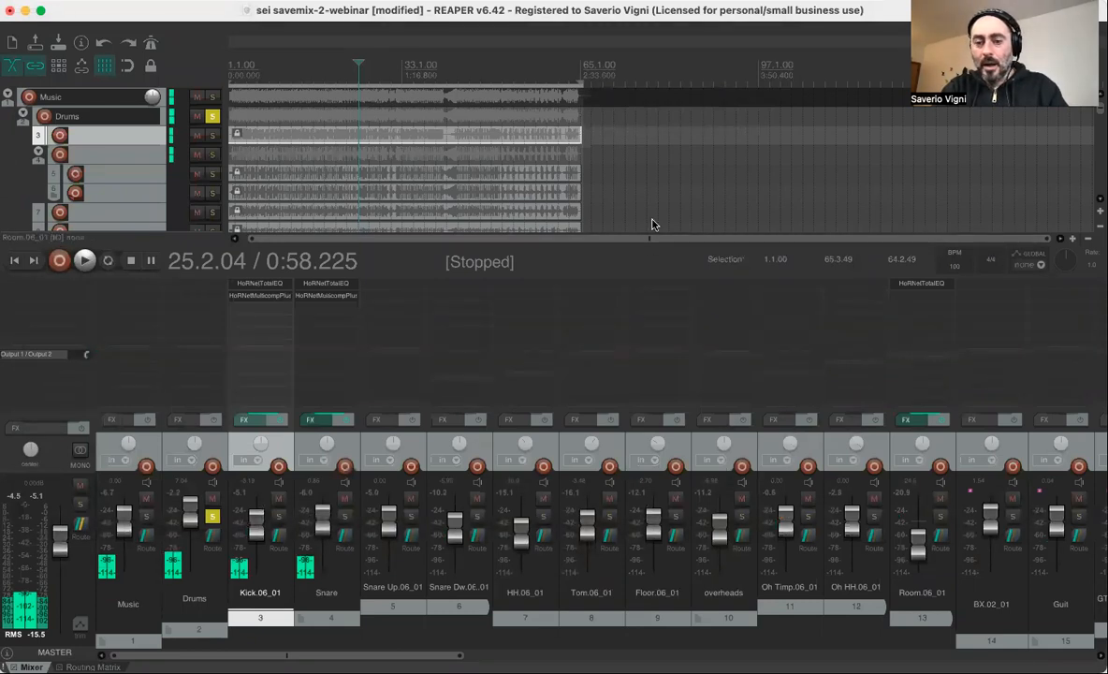
click(920, 283)
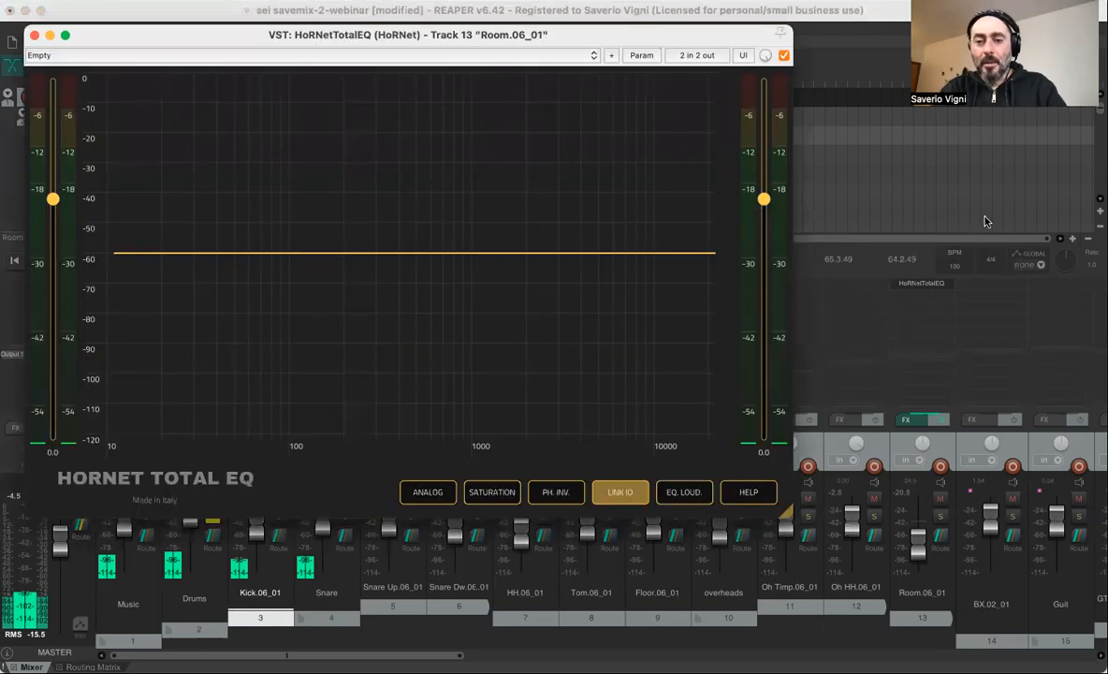
Add a resonant high-pass filter at 139 Hz to the Room.06_01 equalizer, play it briefly, and close its window.
drag(156, 38, 159, 63)
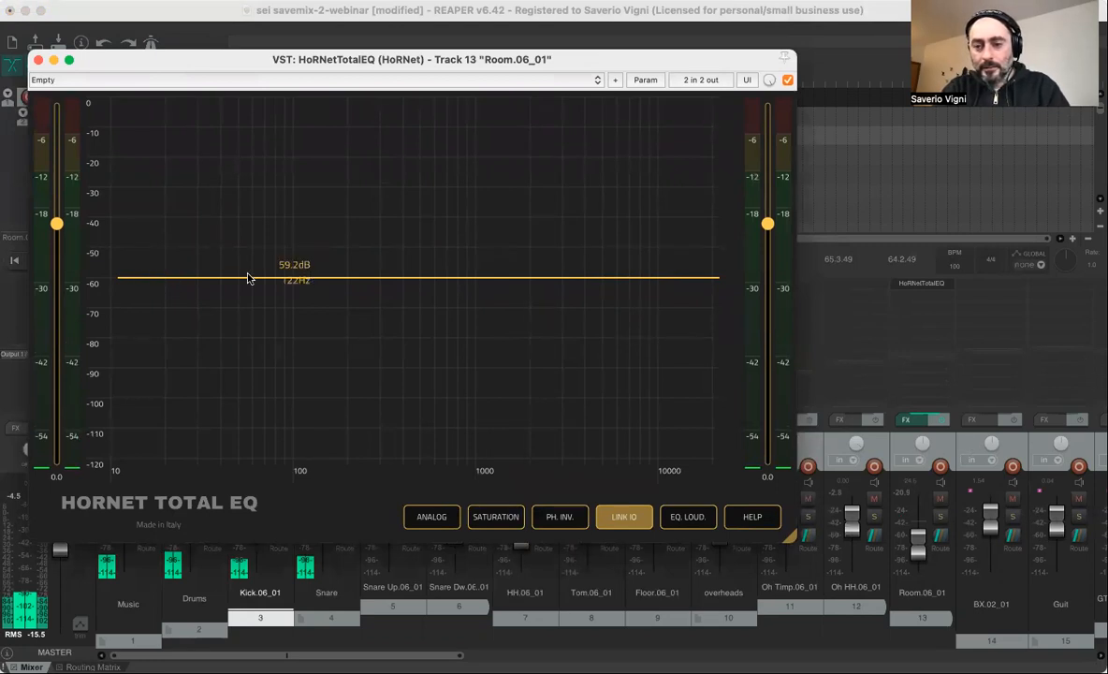
double_click(176, 279)
drag(175, 278, 318, 343)
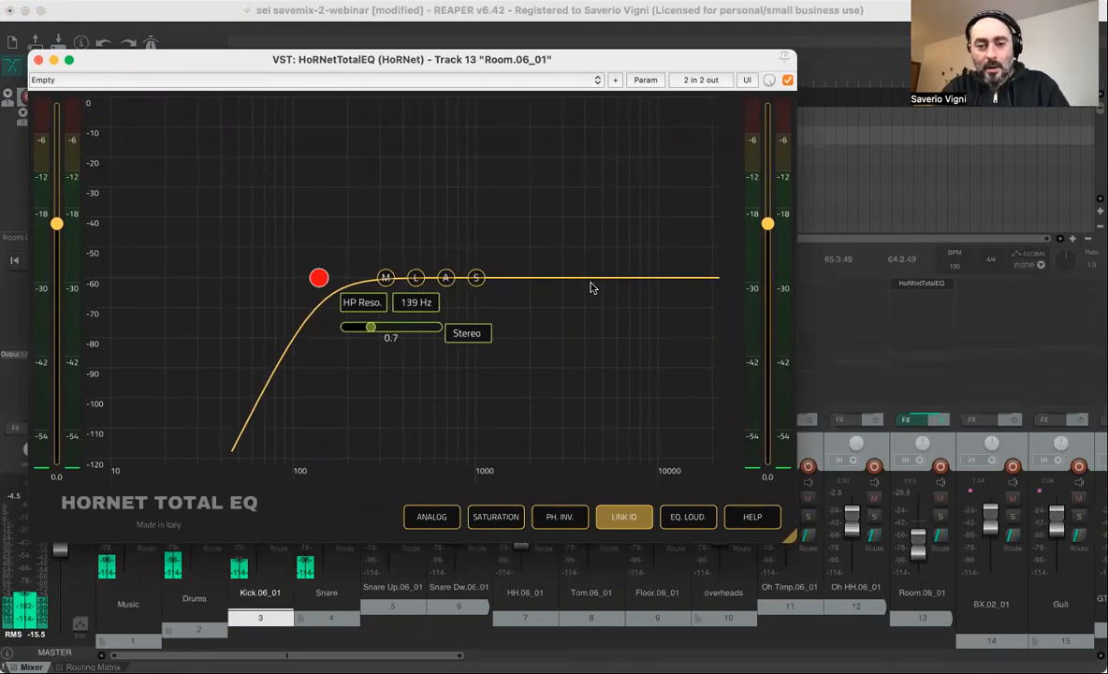
key(space)
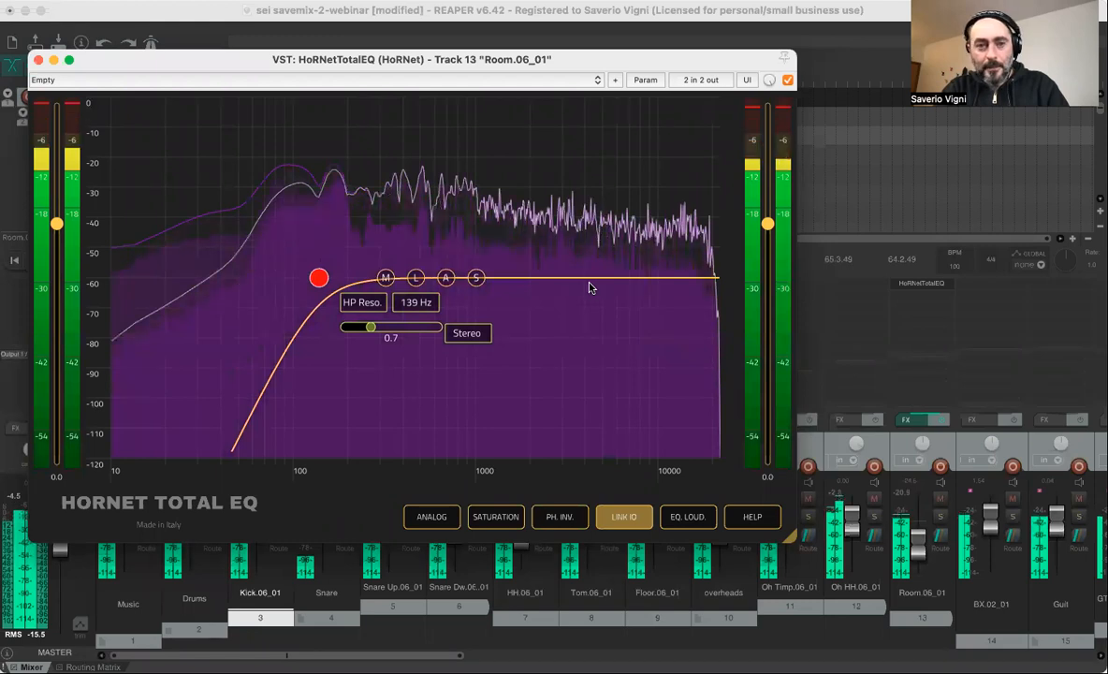
key(space)
click(39, 60)
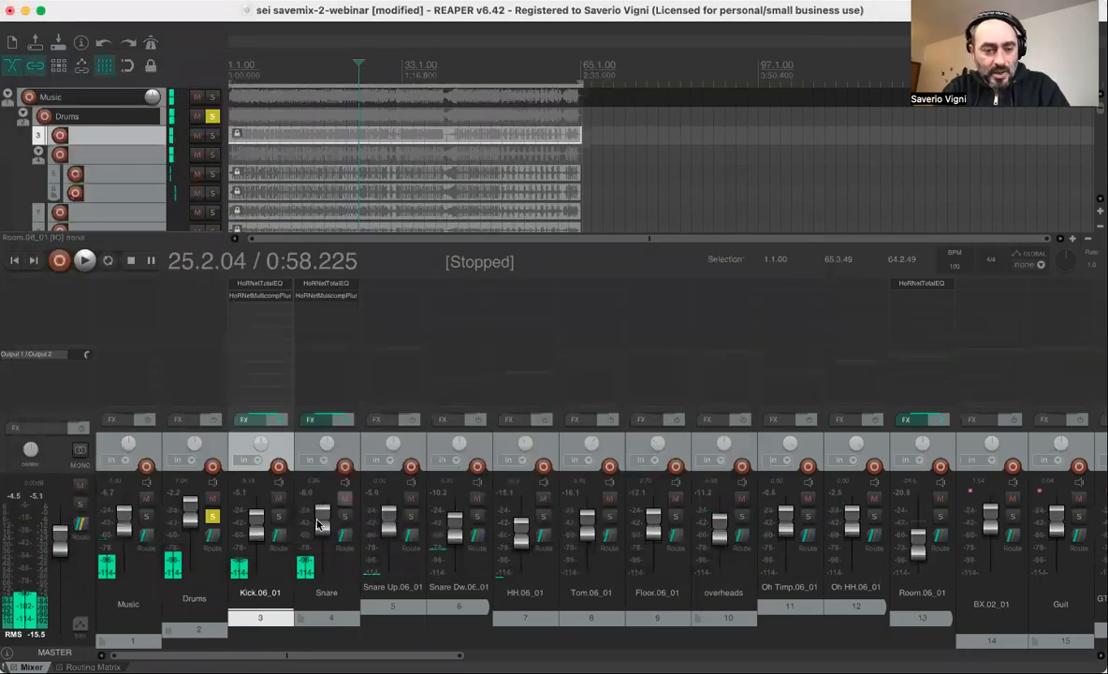
Solo the kick, snare and Room.06_01 tracks, and play them with the room equalizer open.
click(279, 516)
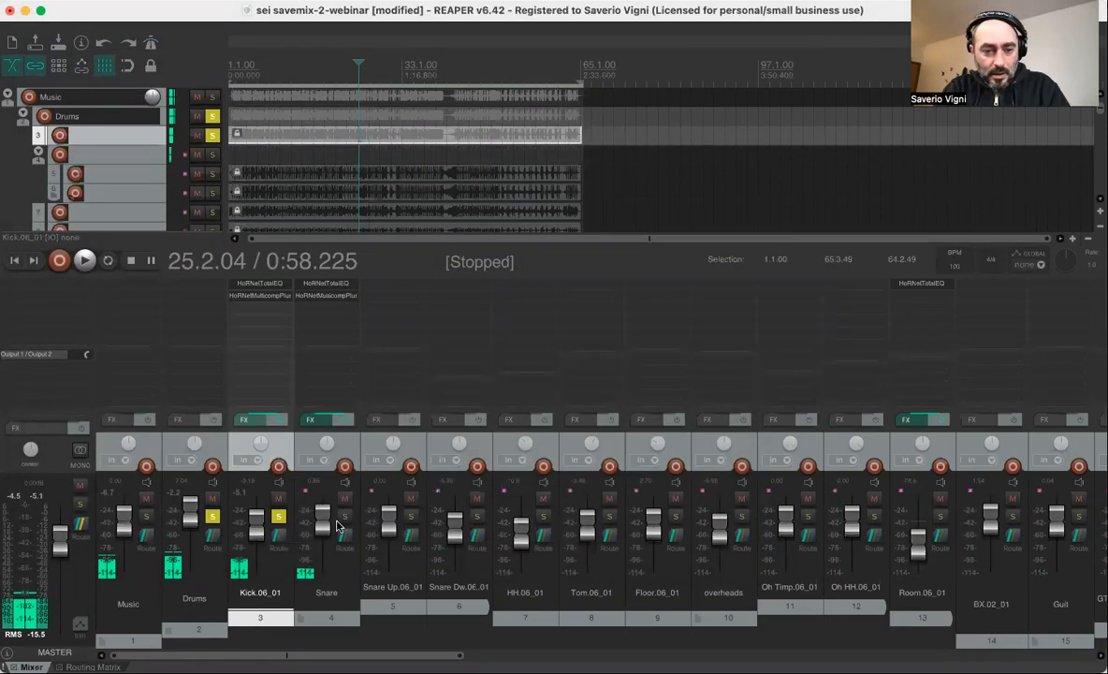
click(344, 517)
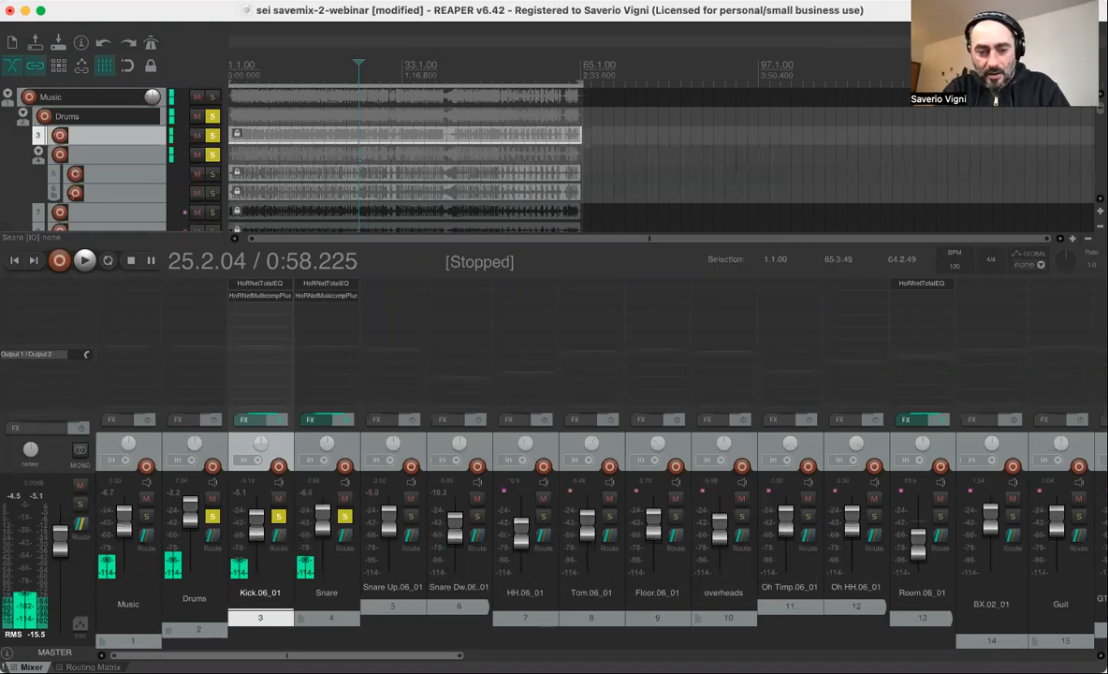
scroll(586, 527, right, 10)
scroll(504, 549, left, 2)
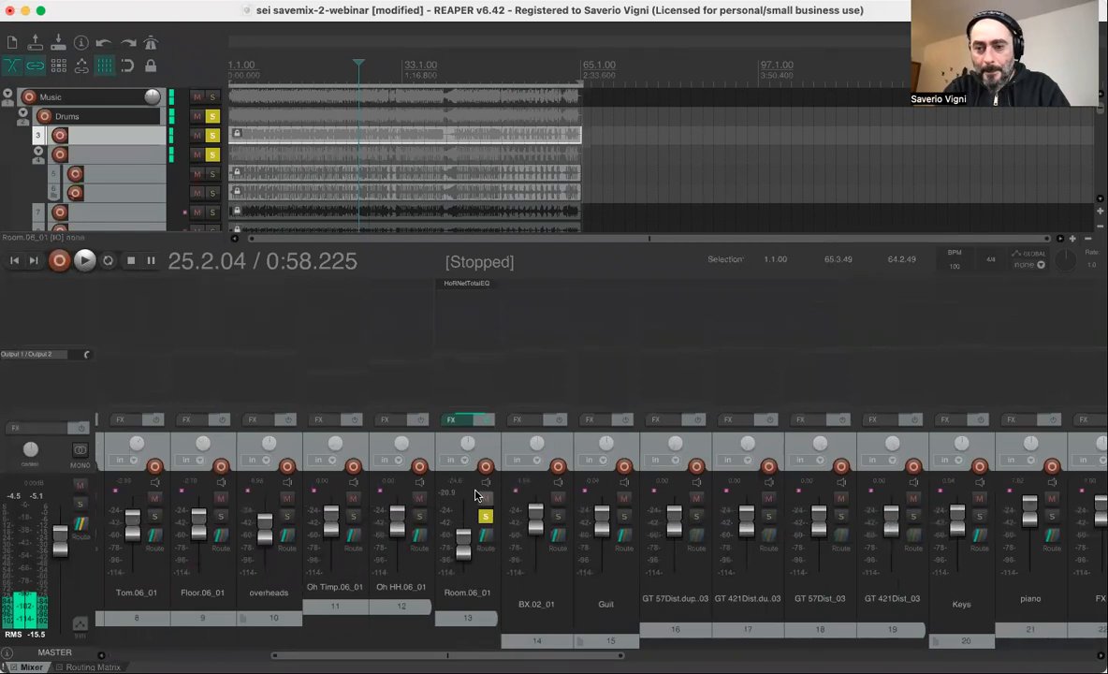
click(460, 284)
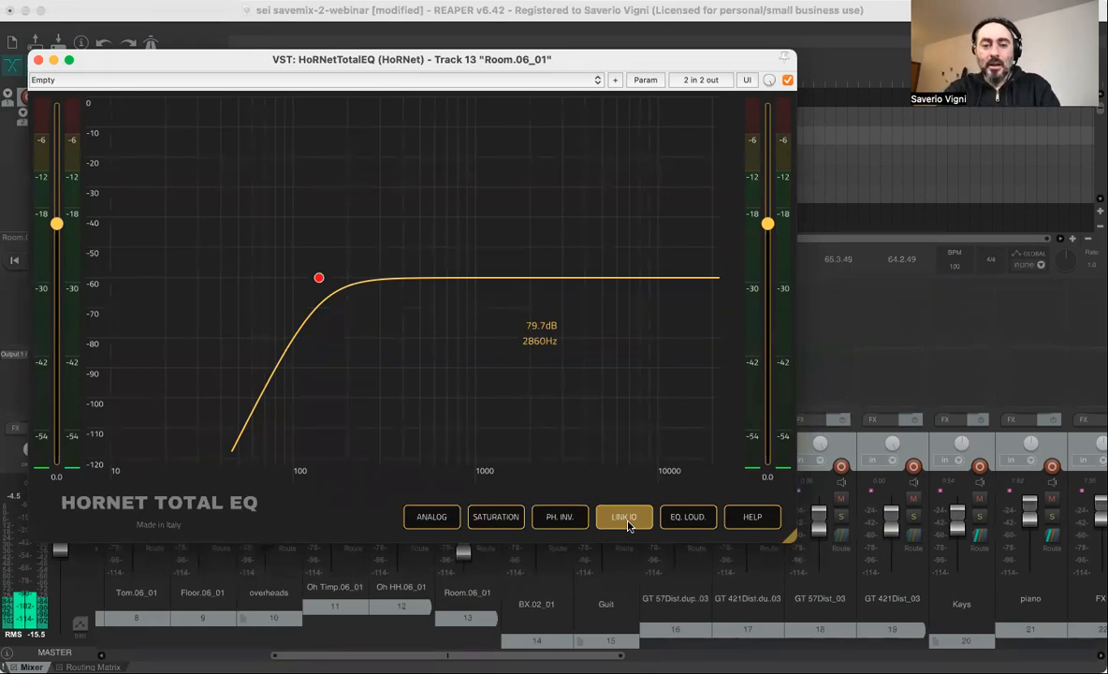
key(space)
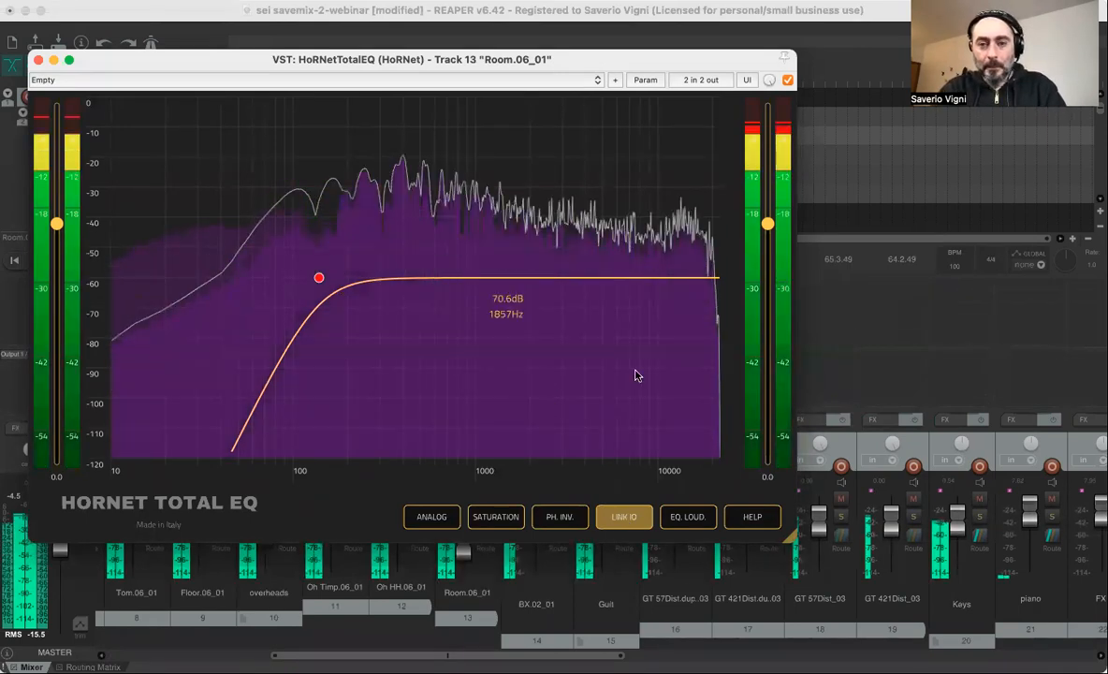
Try a different linked output gain in the Room.06_01 equalizer, and reset it to 0.0 dB.
drag(737, 61, 781, 139)
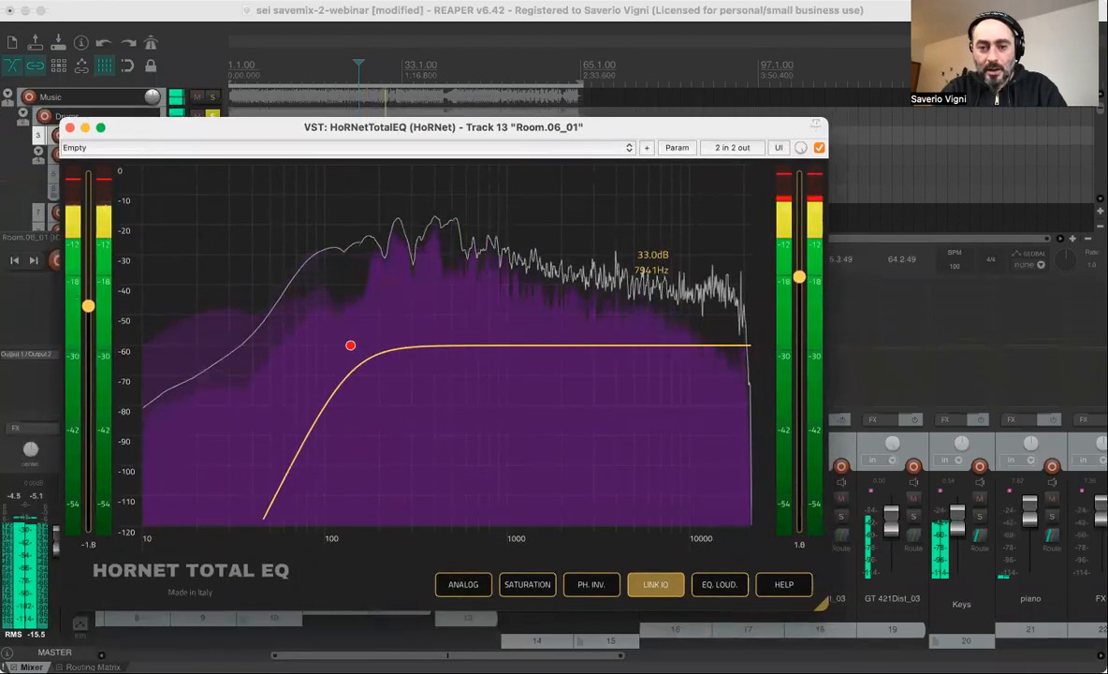
drag(798, 274, 799, 284)
double_click(800, 283)
Raise the Room.06_01 track's volume to about -11.4 dB during playback, moving the equalizer window aside and back.
drag(632, 122, 1107, 78)
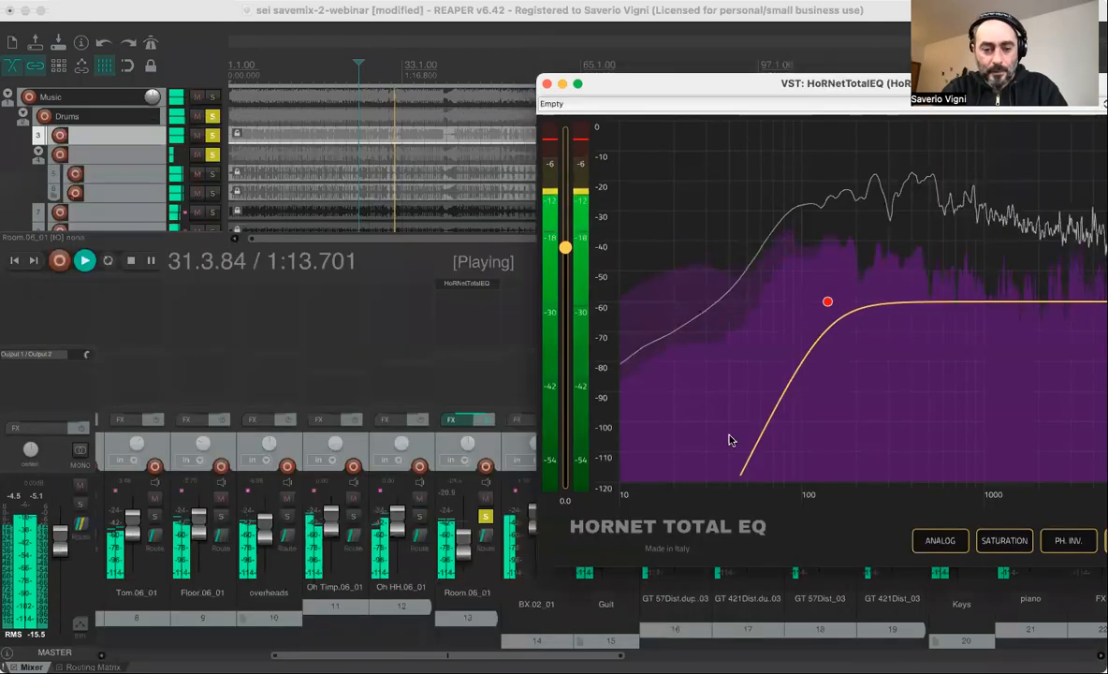
click(458, 543)
drag(458, 544, 457, 532)
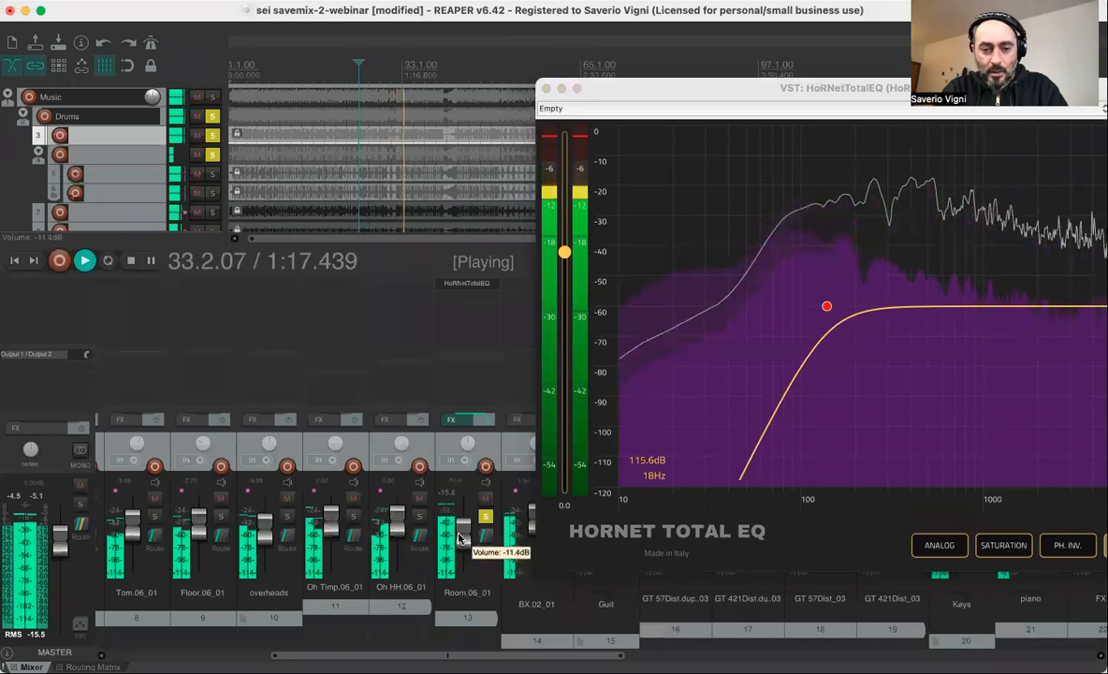
drag(673, 88, 349, 74)
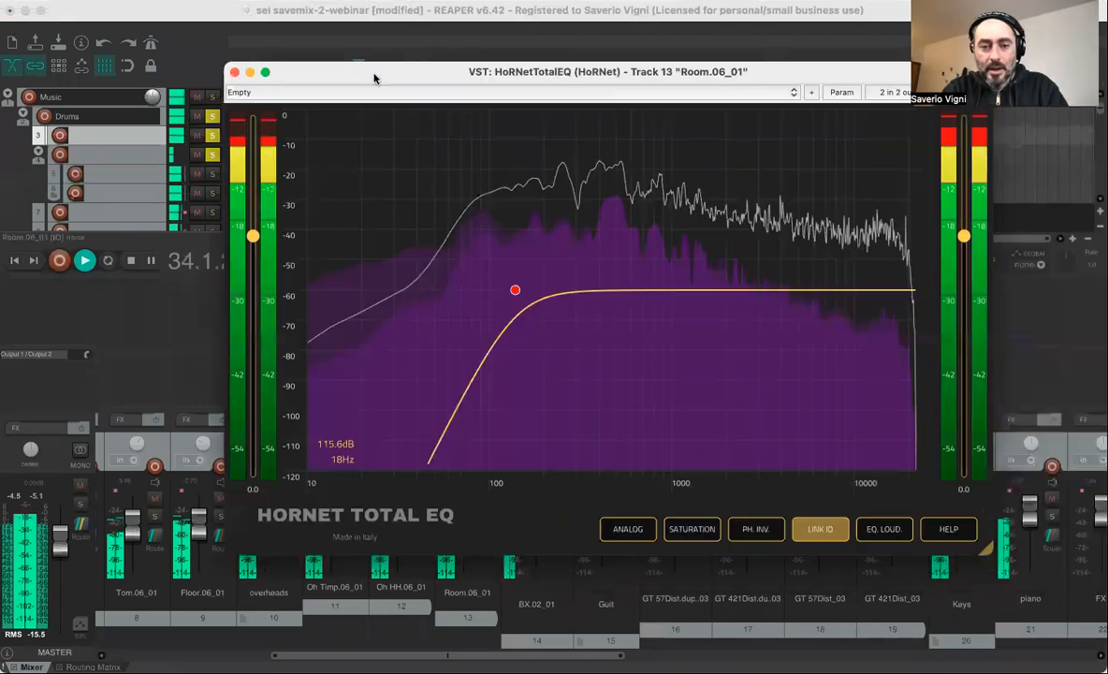
drag(105, 112, 136, 122)
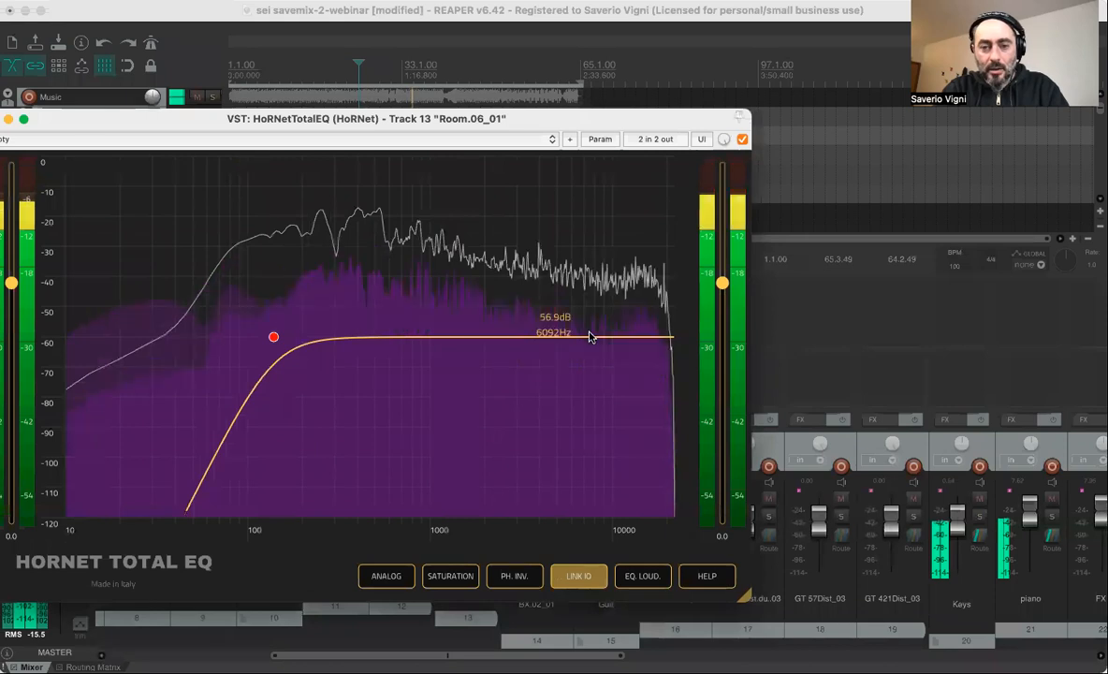
Add a bell boost of 2.0 dB at about 2617 Hz and a bell cut of -2.1 dB at about 476 Hz to the room equalizer.
click(490, 337)
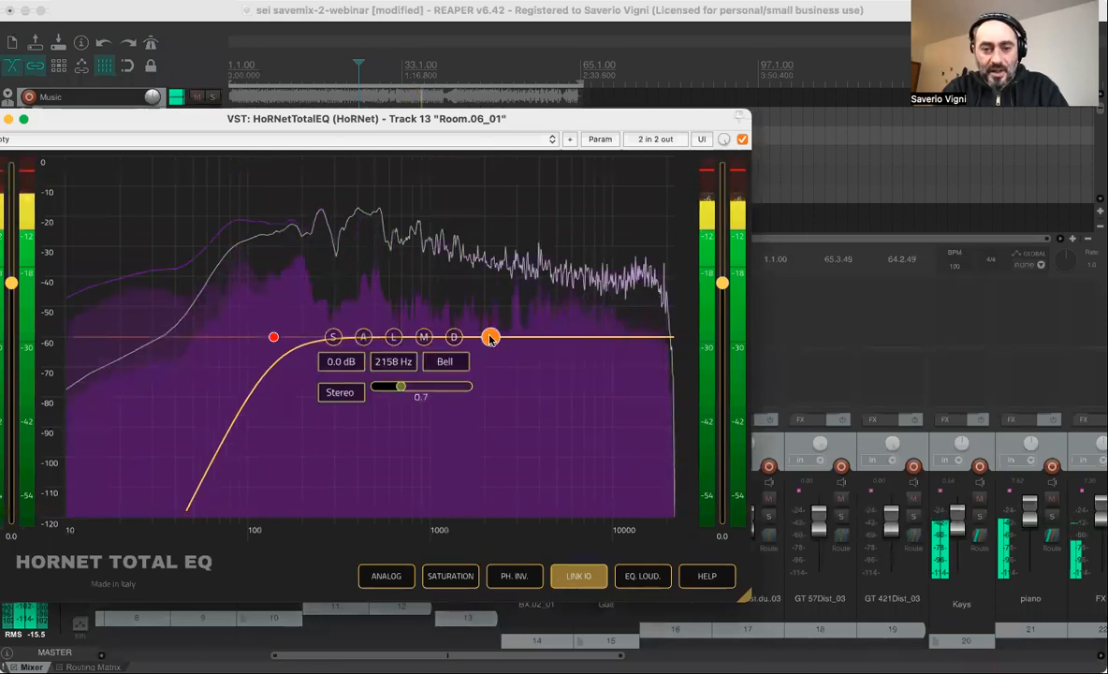
drag(490, 338, 506, 320)
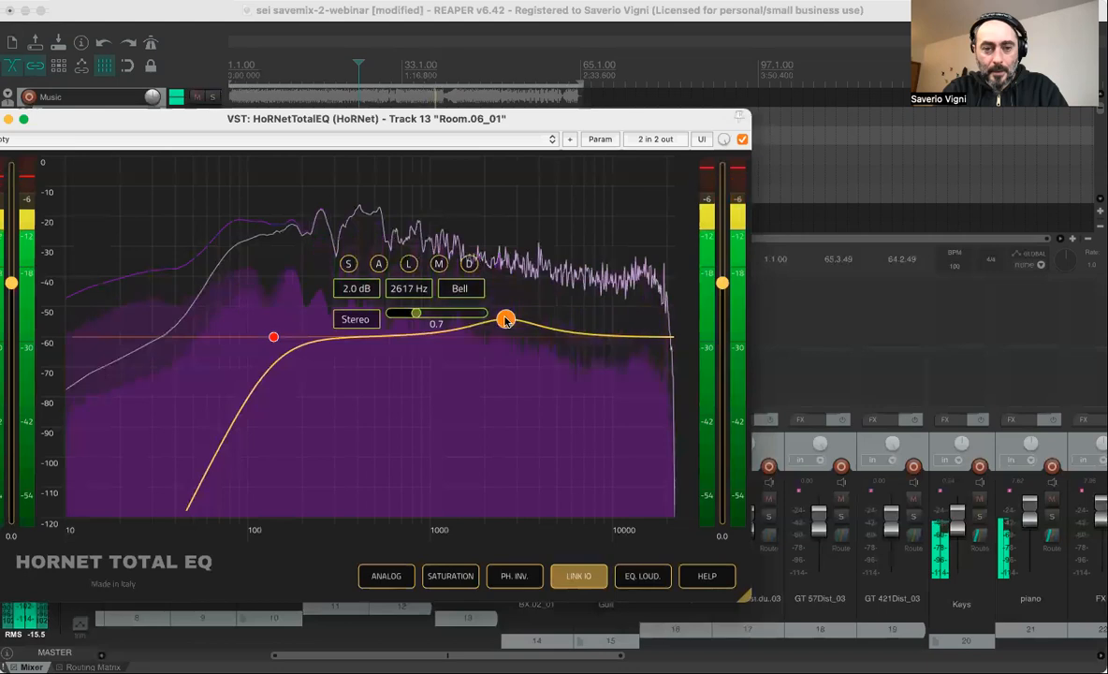
double_click(390, 338)
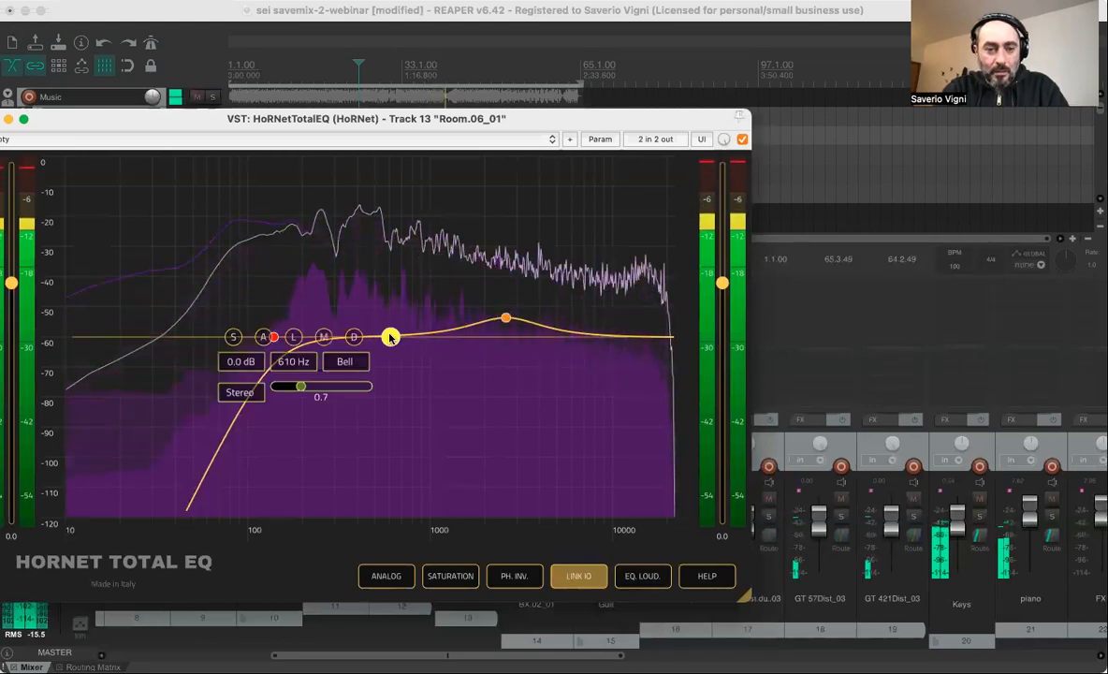
drag(373, 339, 373, 361)
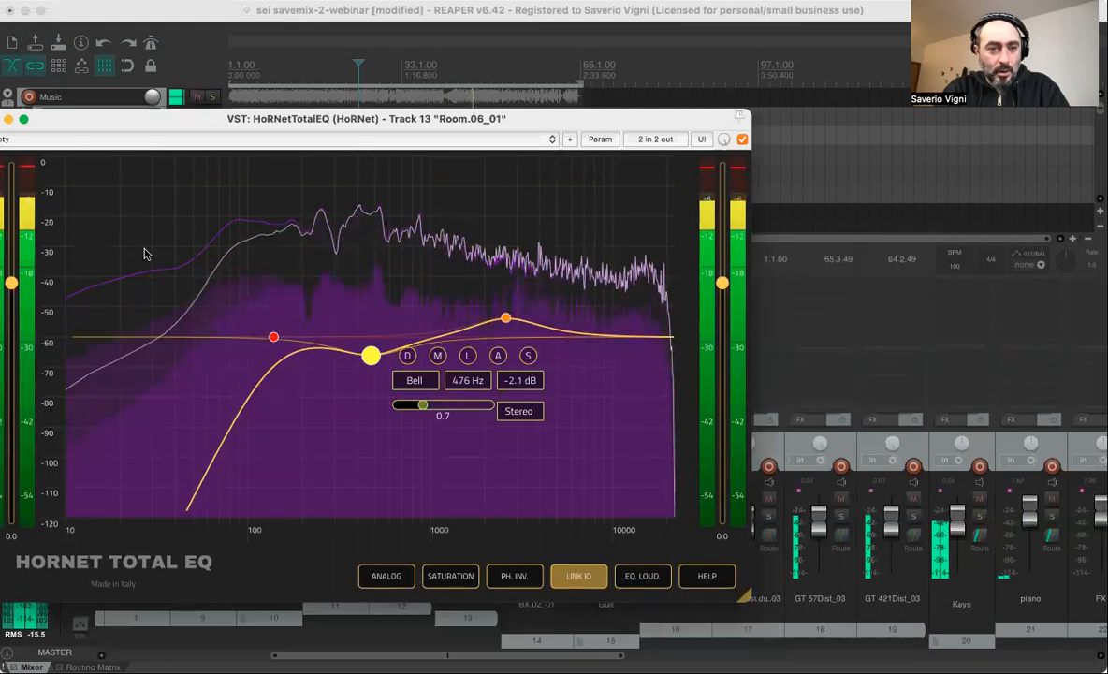
Bring the whole Room.06_01 equalizer window into view and enable saturation with the 476 Hz band selected.
drag(98, 126, 207, 127)
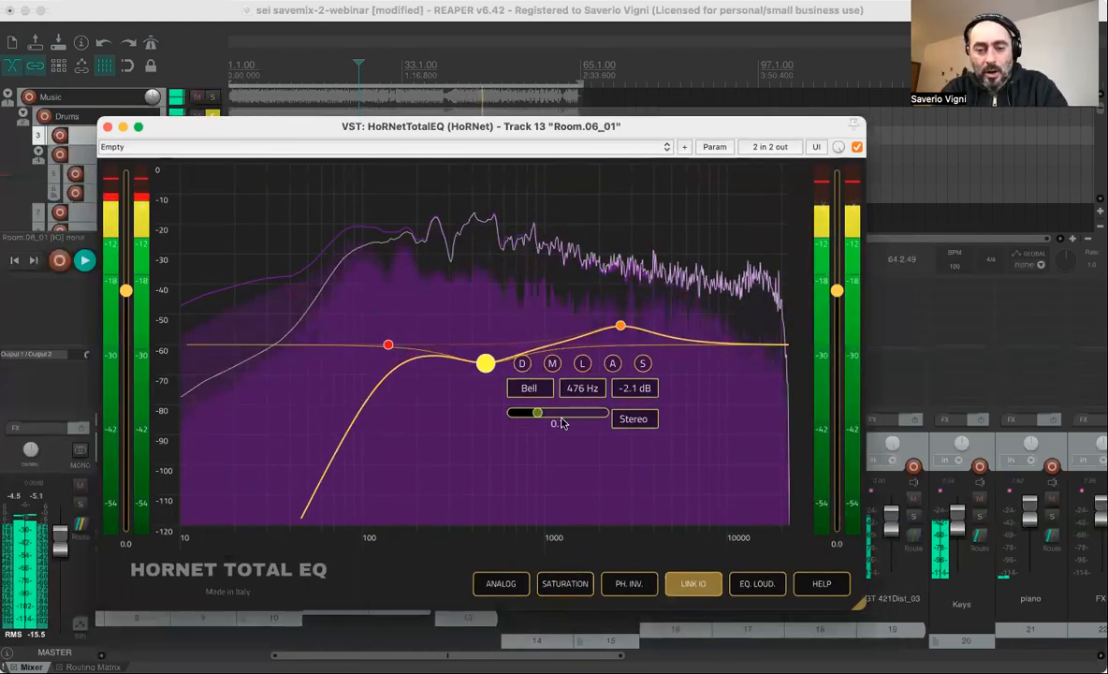
click(562, 585)
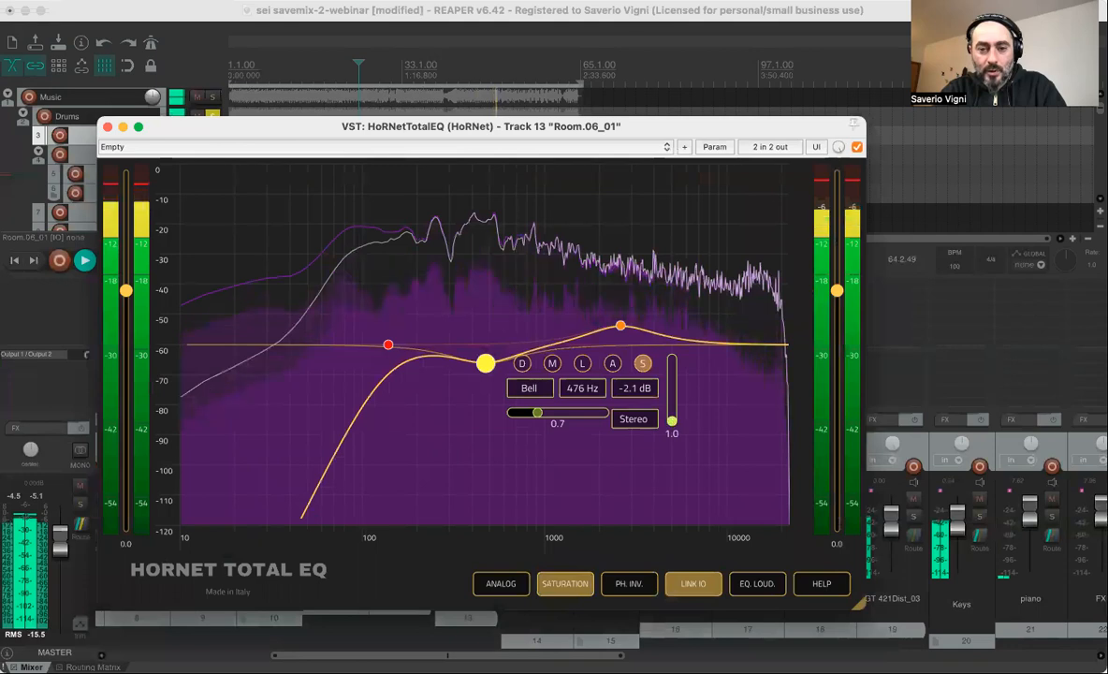
Set the saturation to 10.0 on the 476 Hz and 2614 Hz bells, enabling it on the latter, and close the room equalizer.
drag(672, 421, 671, 359)
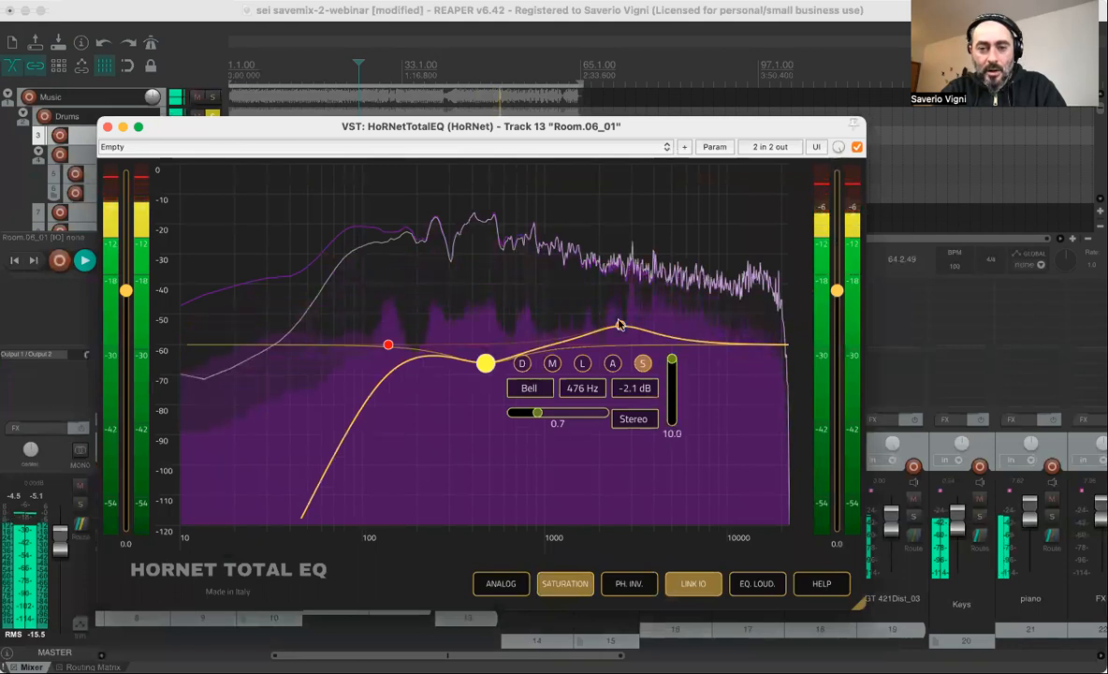
click(617, 326)
drag(436, 328, 434, 266)
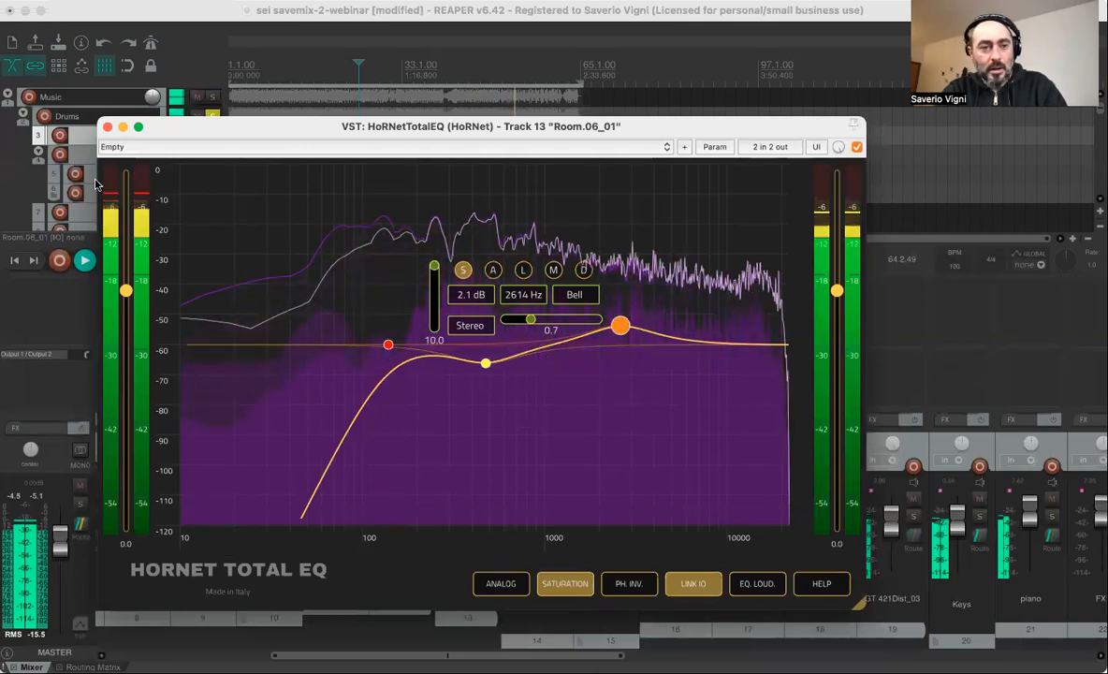
click(107, 127)
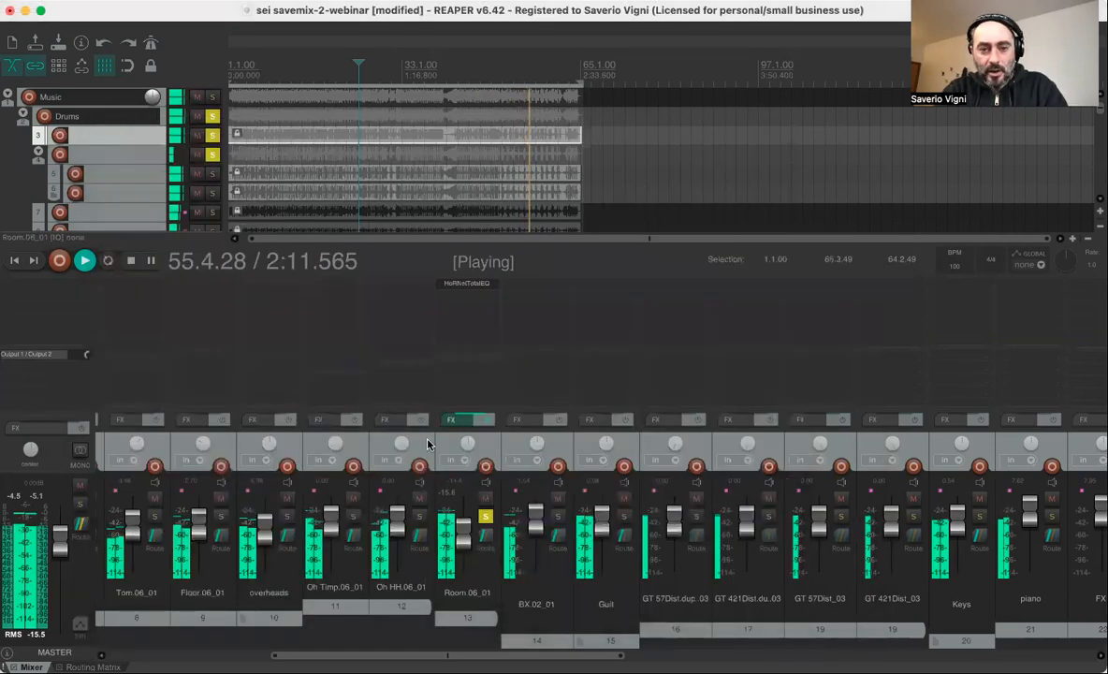
Add HoRNetMulticompPlusMK2 to the Room.06_01 track and set it to a 20:1 ratio with the FET compressor type.
double_click(475, 299)
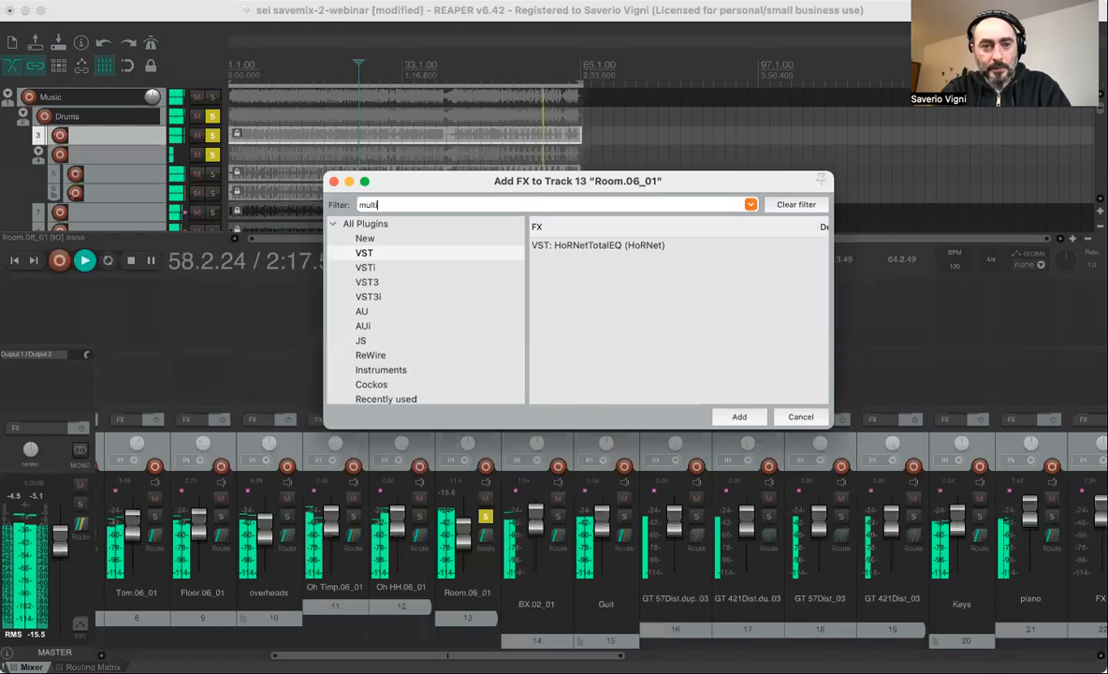
double_click(617, 245)
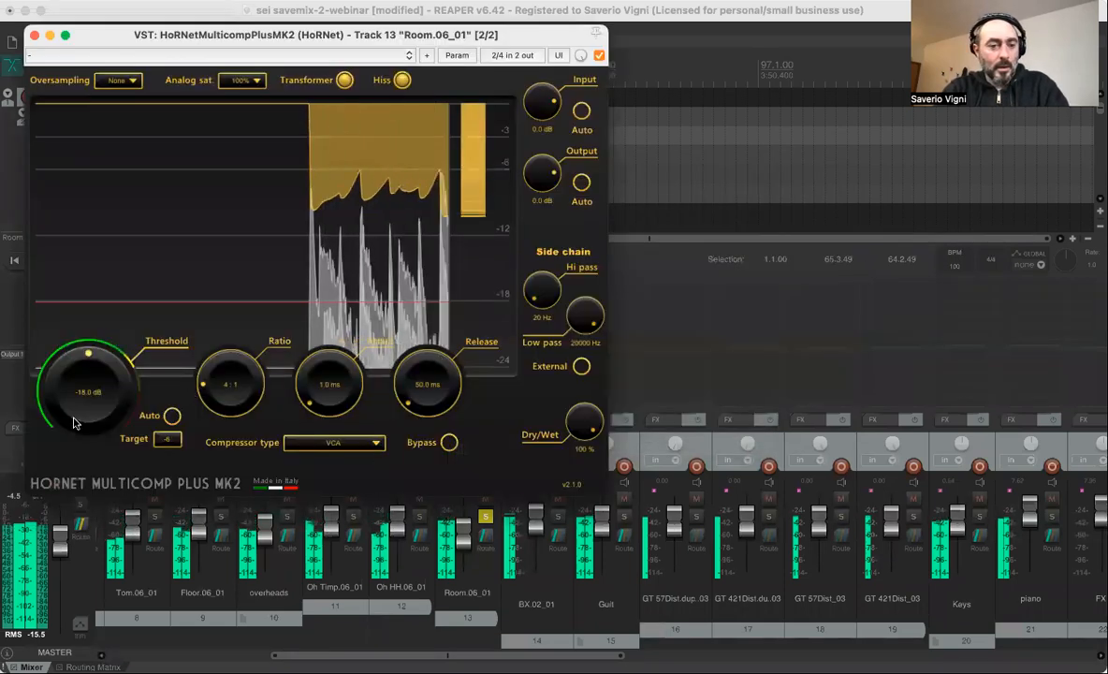
drag(207, 172, 215, 12)
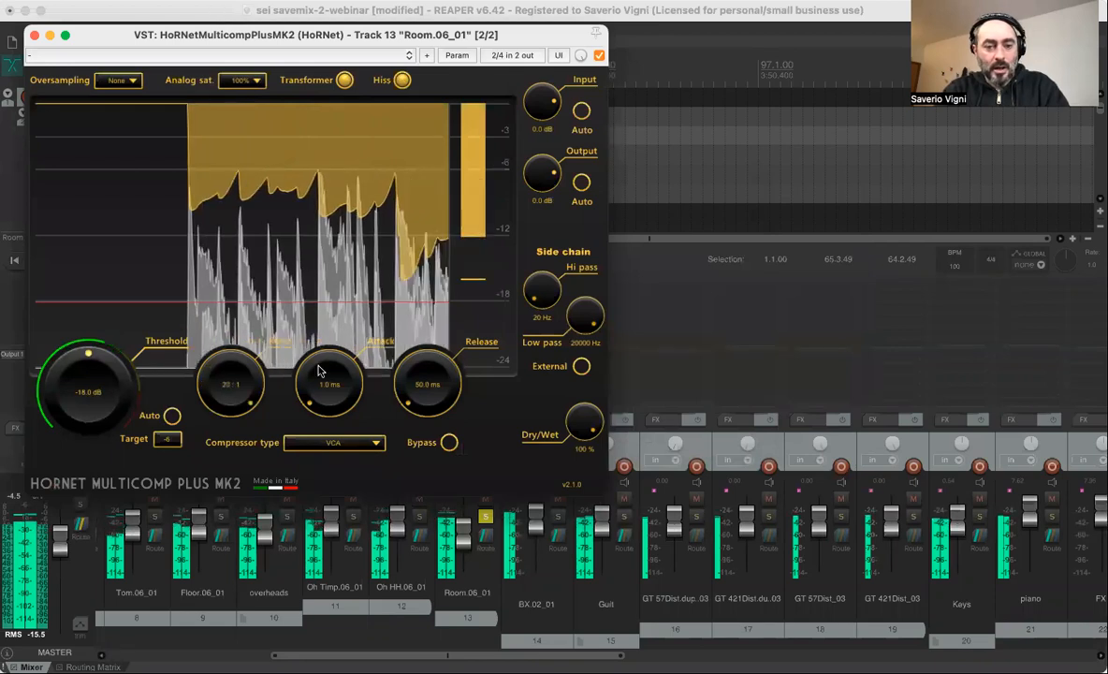
click(341, 445)
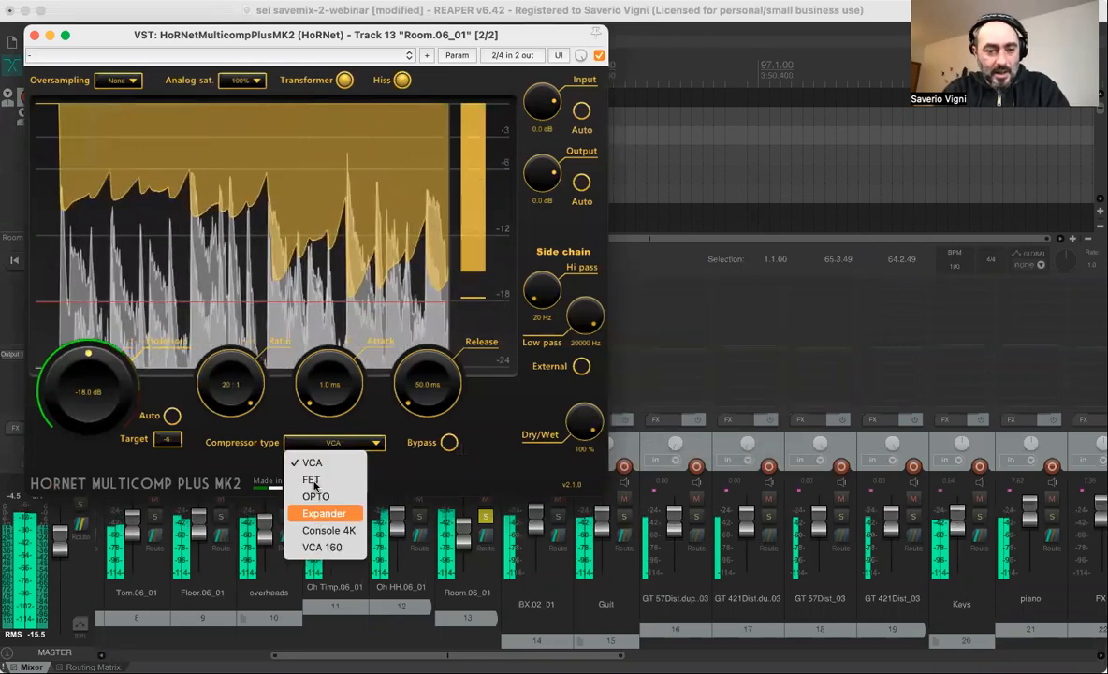
click(322, 477)
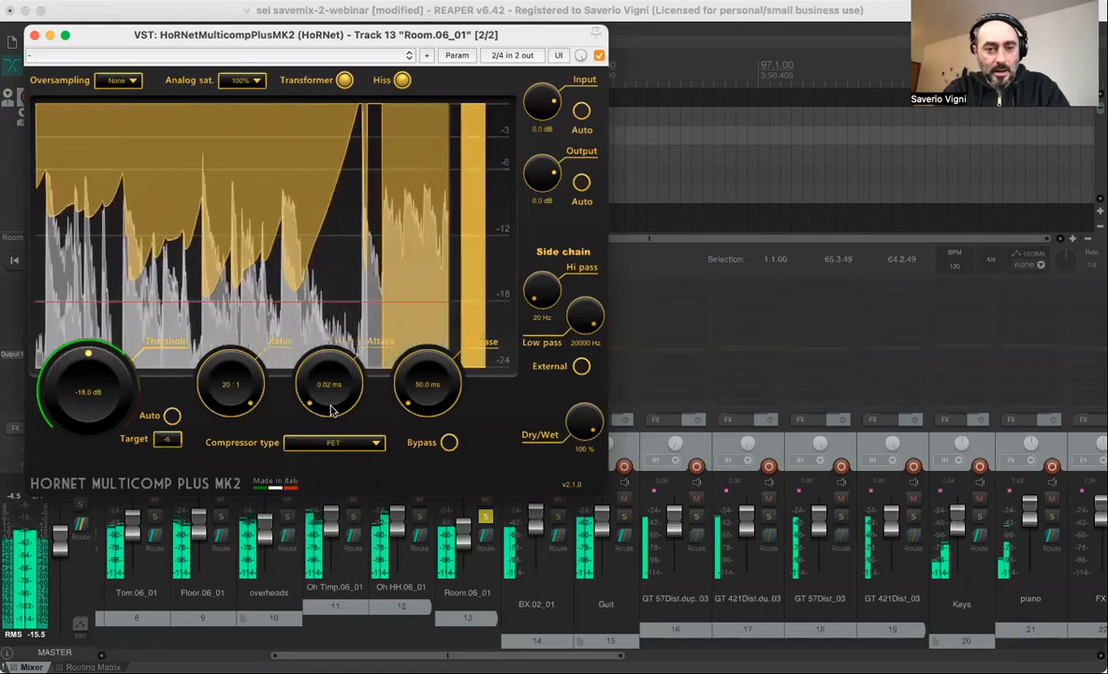
Set the room compressor's automatic threshold target to -18.
click(169, 441)
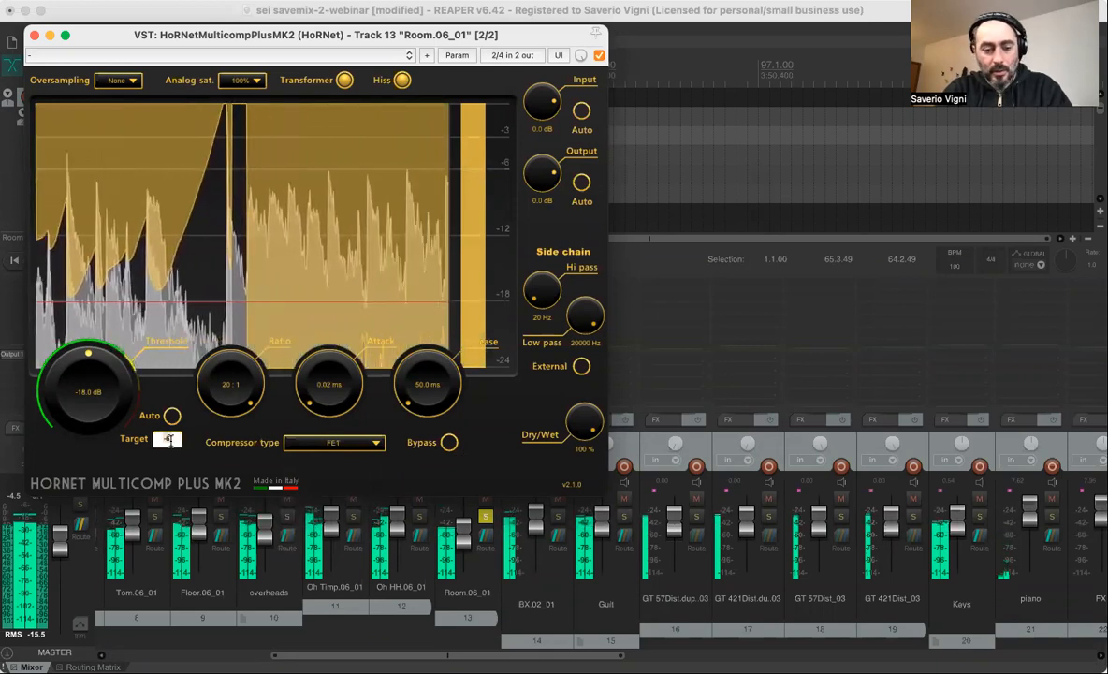
text(-18)
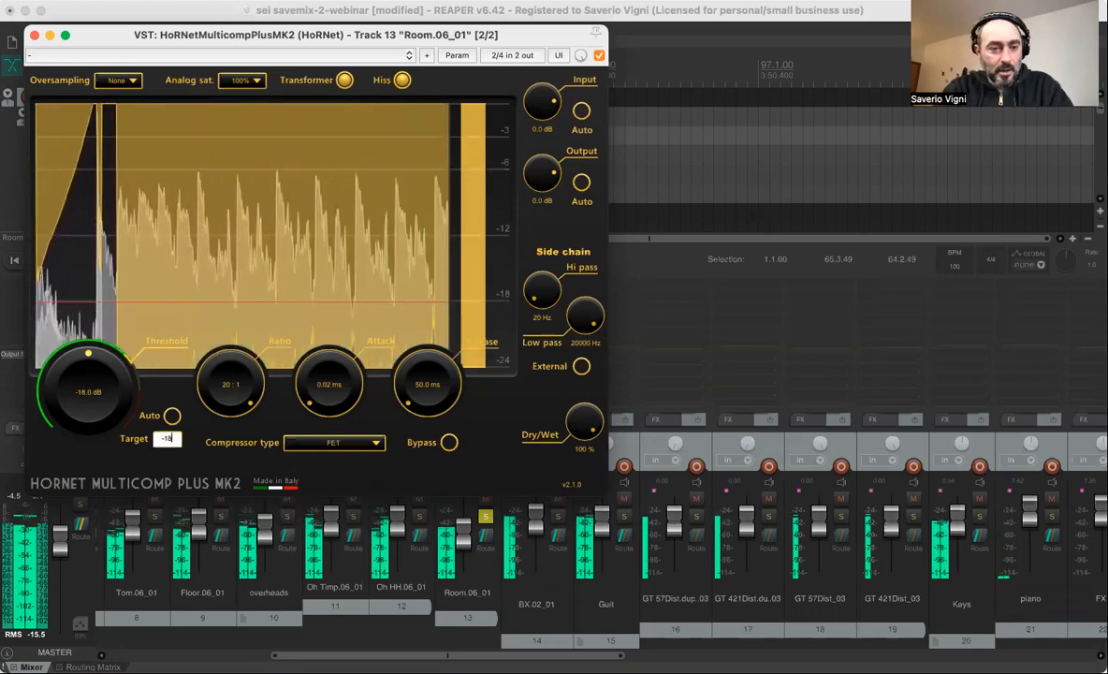
key(Return)
click(185, 445)
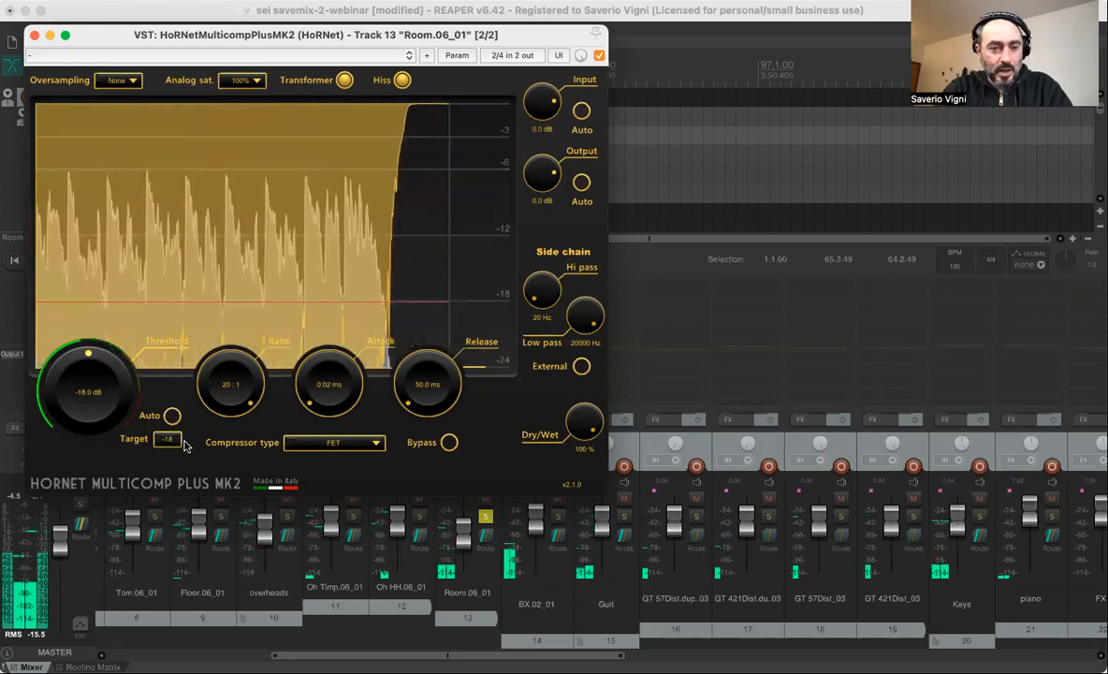
Run the room compressor's automatic threshold during playback until it settles at -8.0 dB, and close the compressor window.
click(170, 417)
click(171, 418)
key(space)
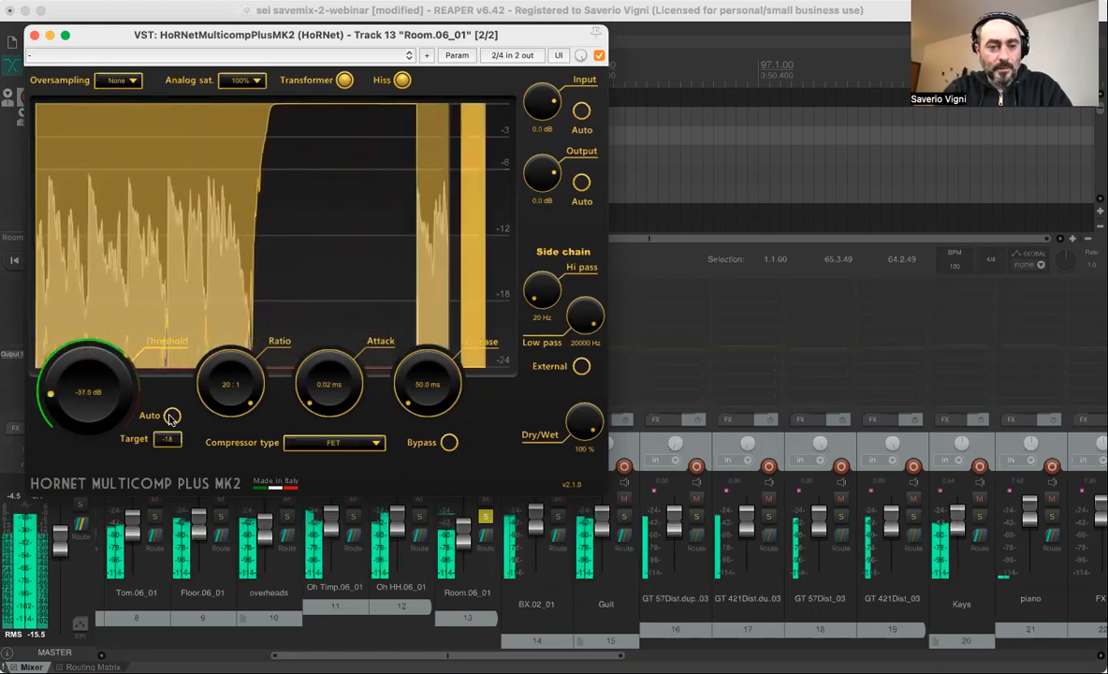
click(171, 417)
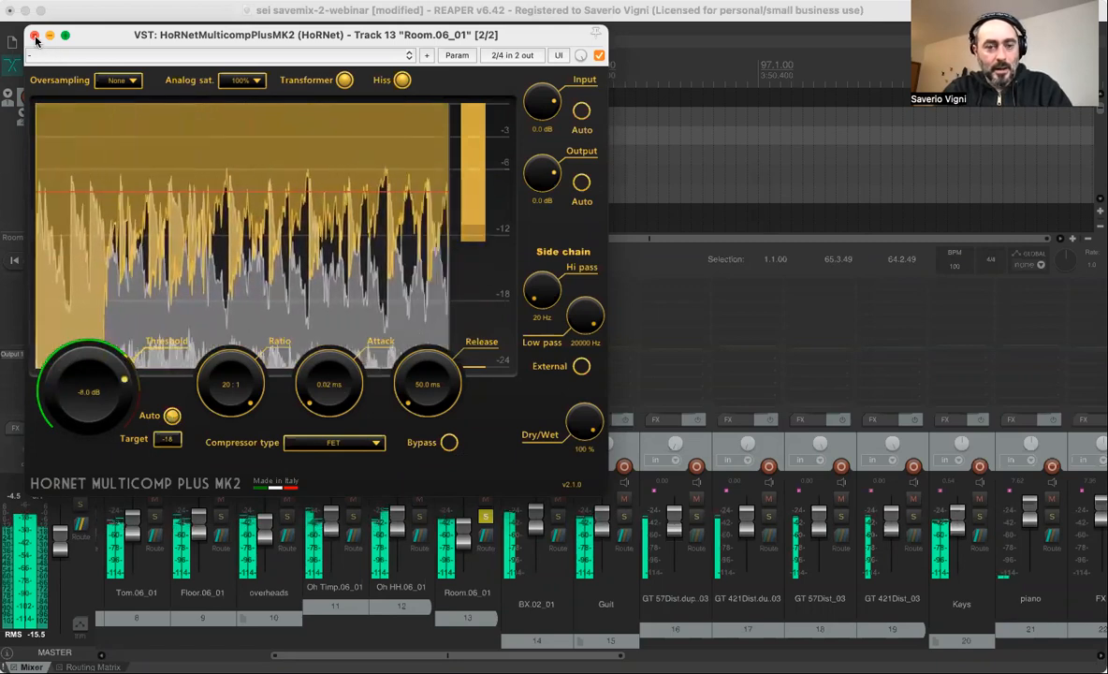
click(172, 415)
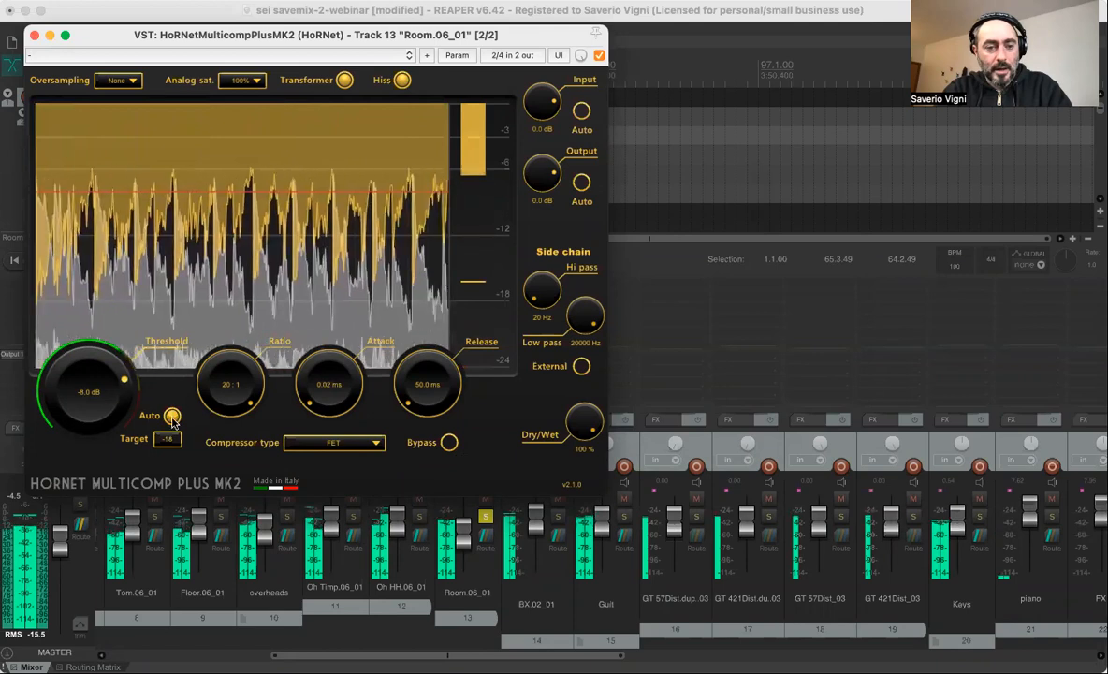
click(33, 35)
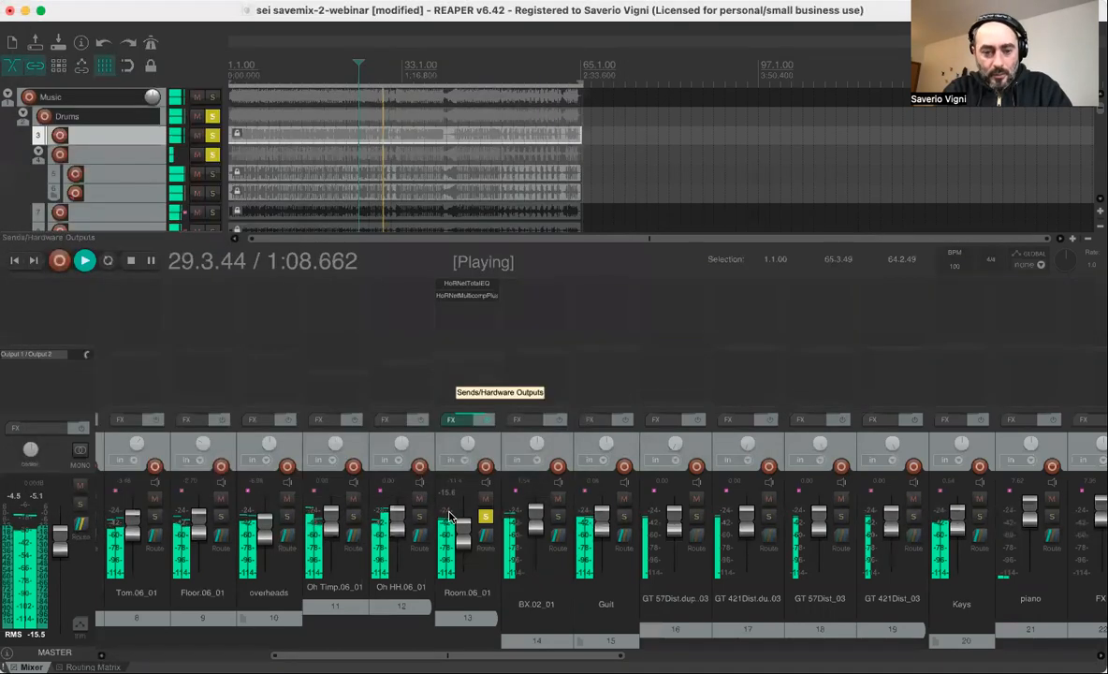
Raise the Room.06_01 track's volume in stages to about 4.4 dB while the drums play.
mouse_move(461, 531)
mouse_down()
mouse_move(458, 513)
mouse_move(459, 527)
mouse_up()
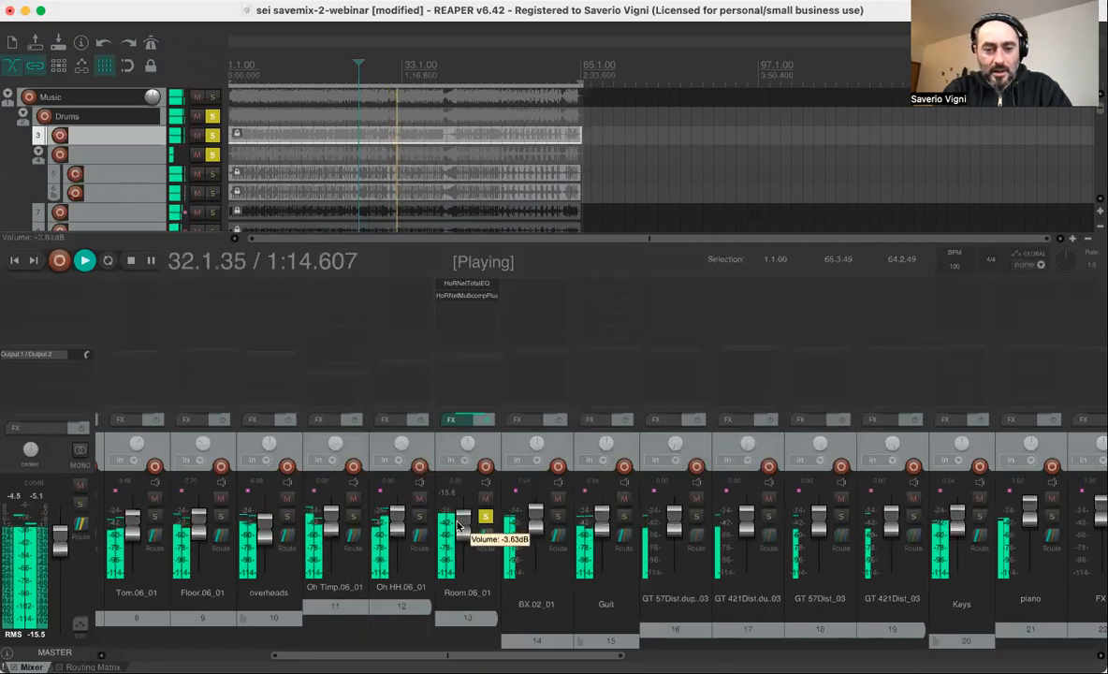
drag(458, 526, 456, 519)
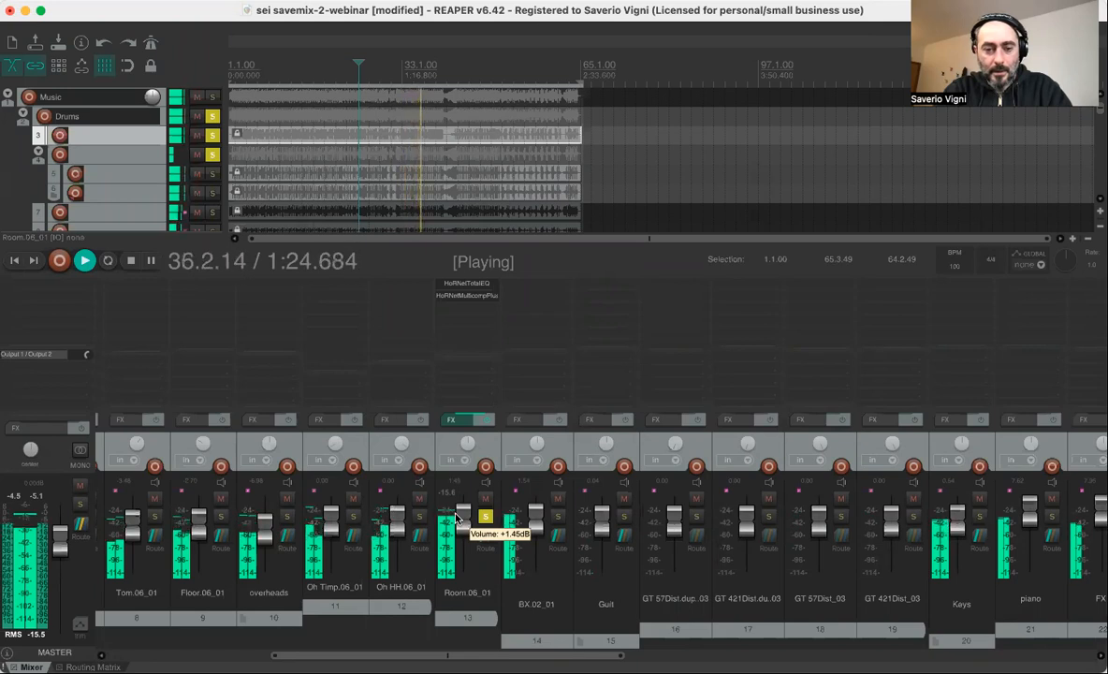
scroll(457, 520, up, 2)
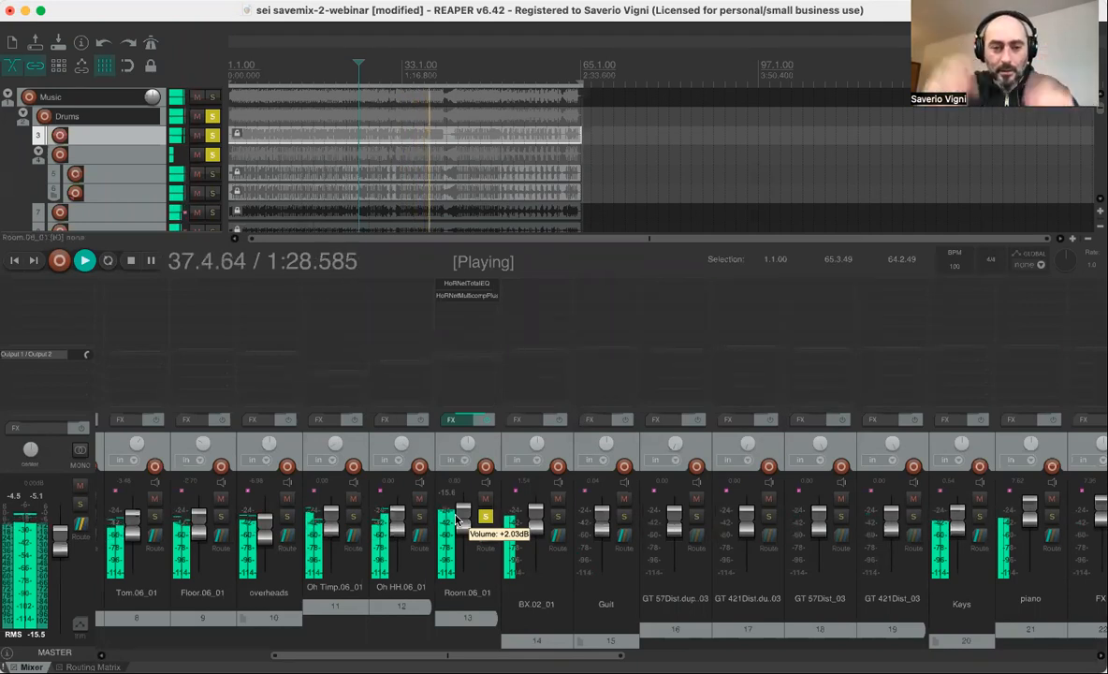
scroll(459, 520, up, 2)
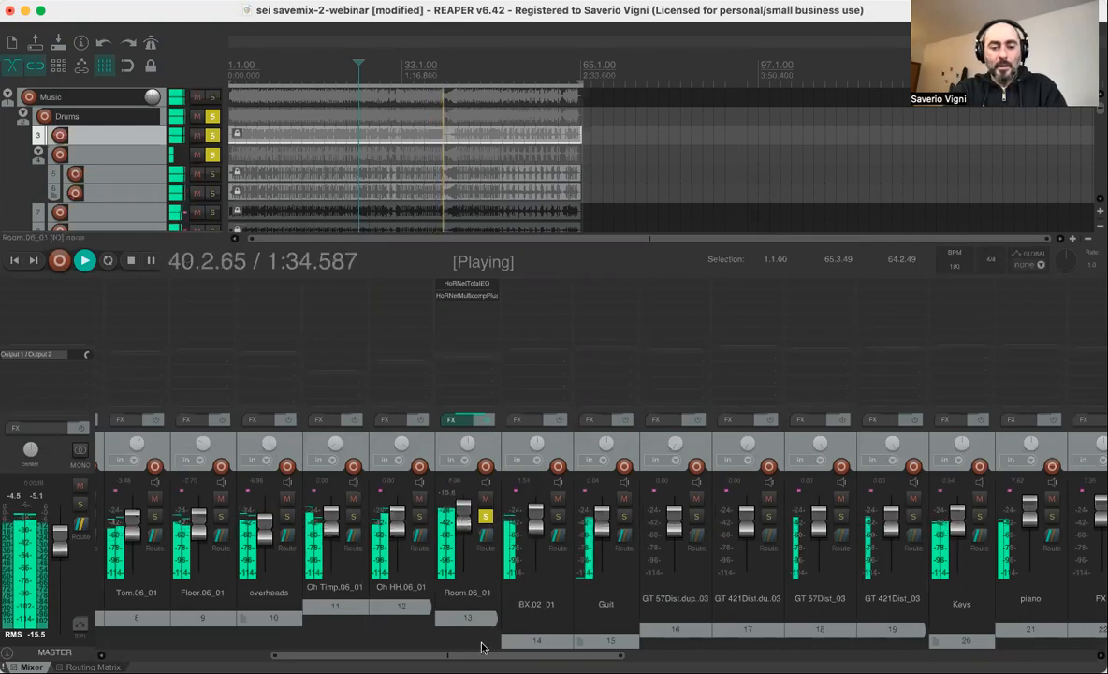
Try a louder Snare level, check its equalizer, settle the Snare volume at about +0.77 dB, and stop playback.
drag(481, 652, 325, 638)
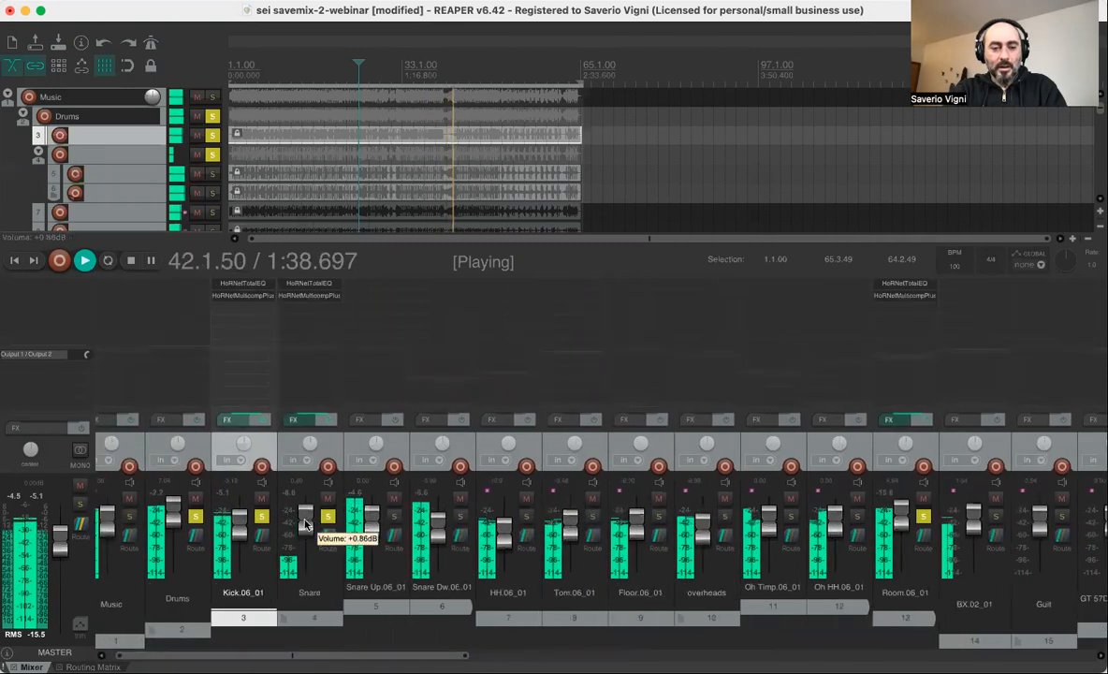
drag(305, 523, 303, 518)
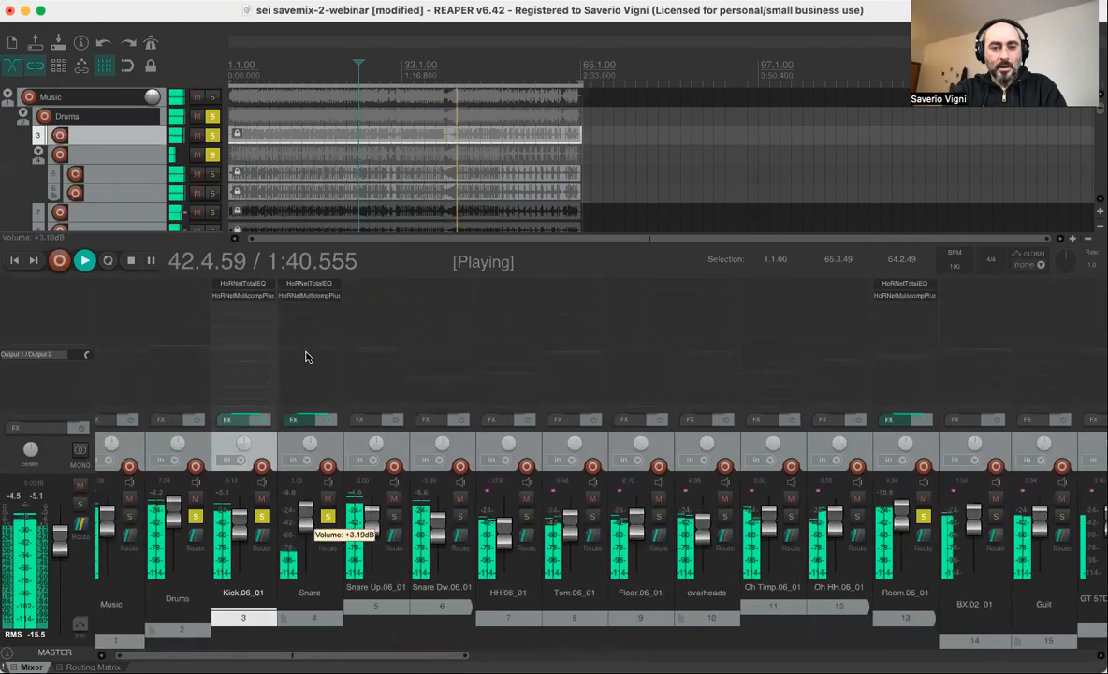
click(309, 283)
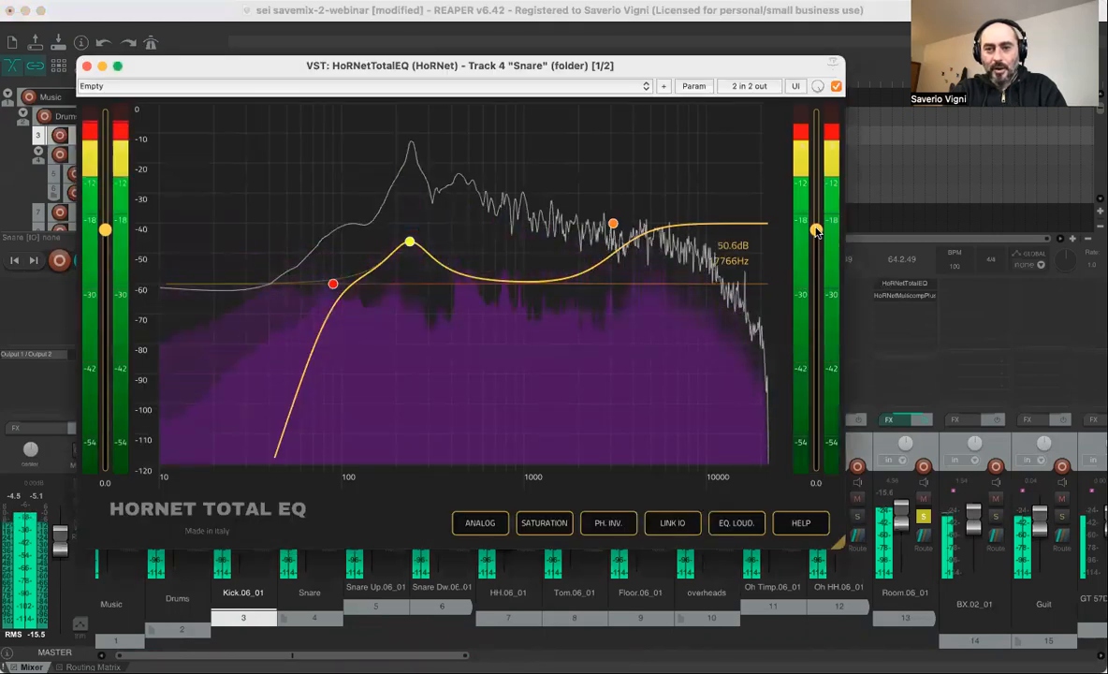
click(87, 66)
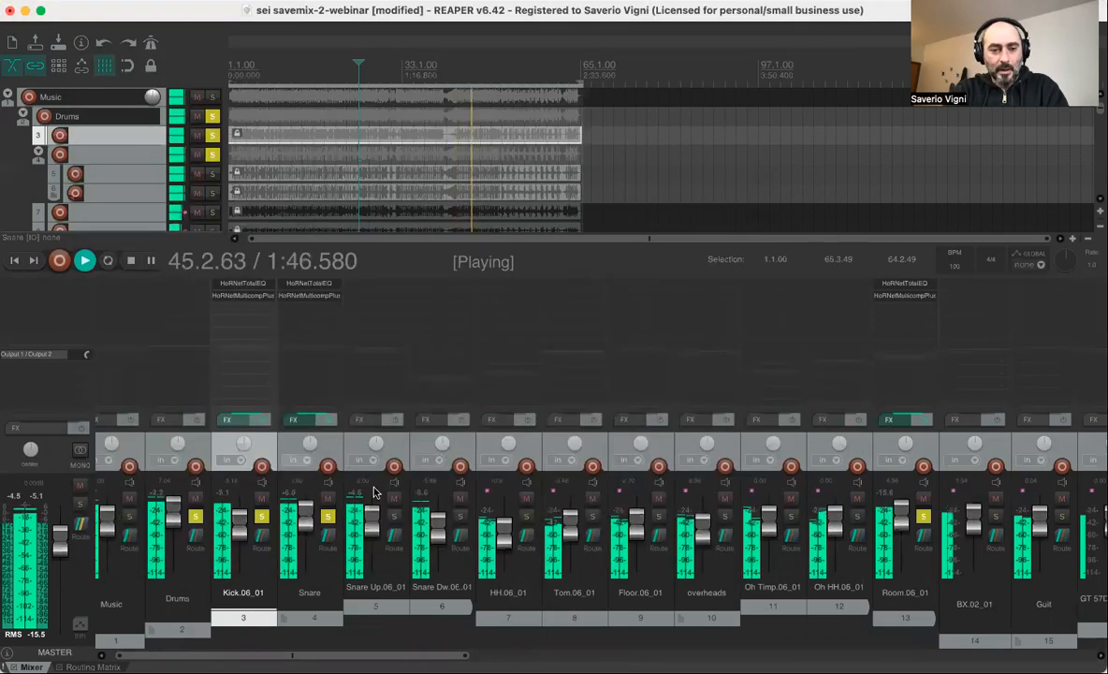
drag(305, 513, 303, 526)
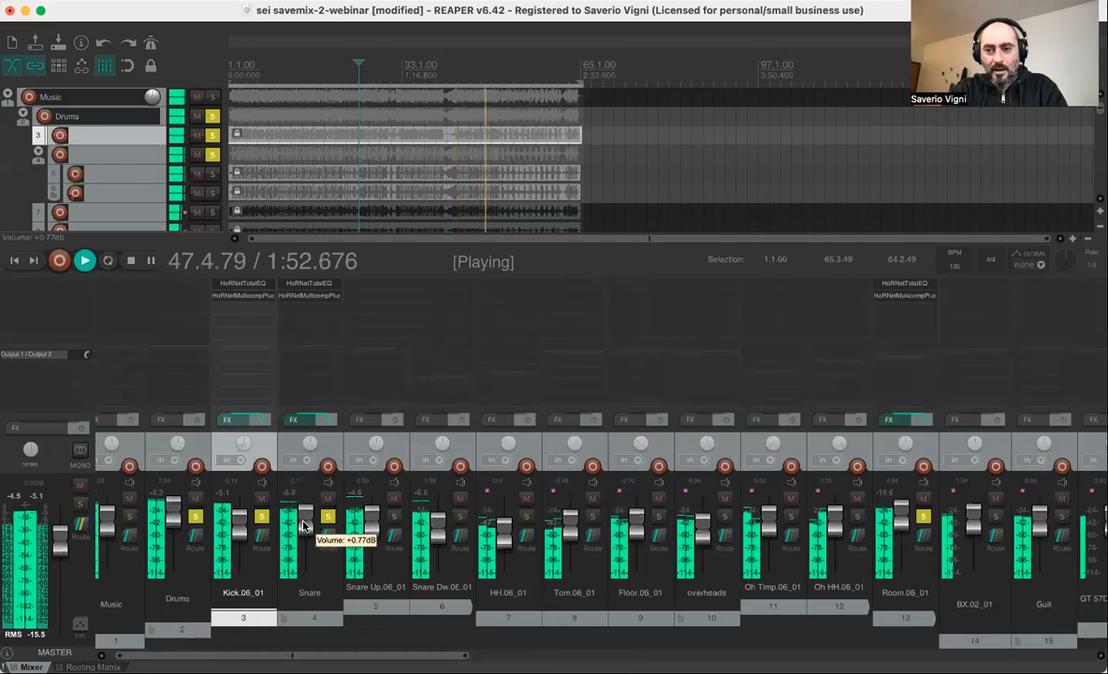
key(space)
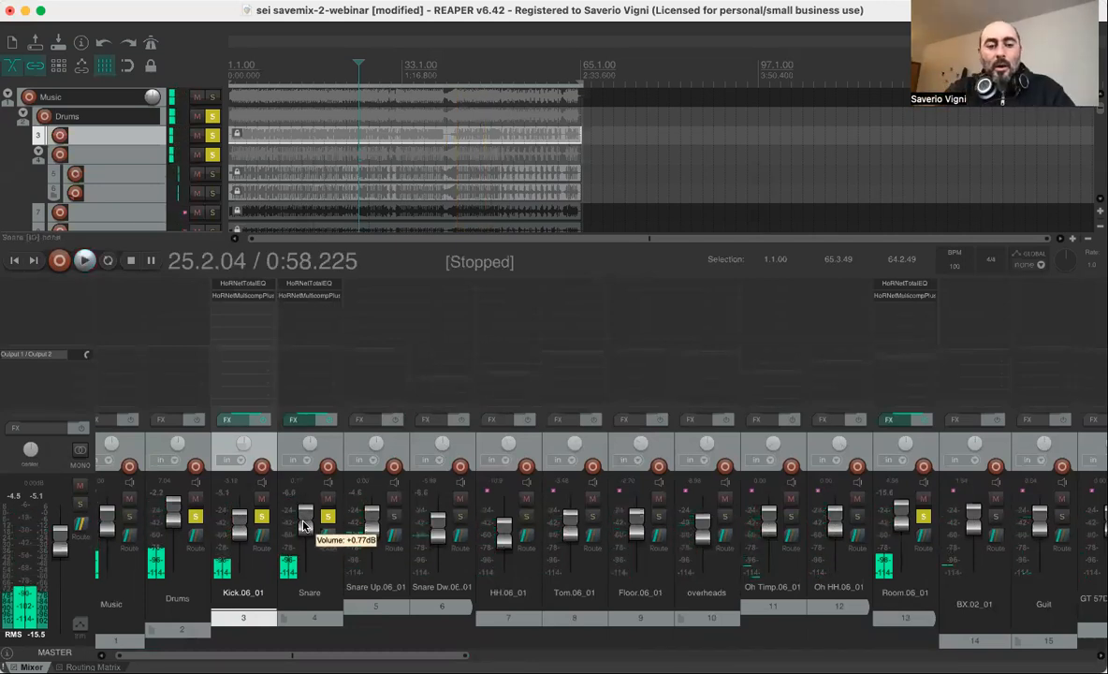
Solo the overheads track and balance it at about -16.6 dB against a slightly louder Snare track during playback.
drag(308, 647, 381, 654)
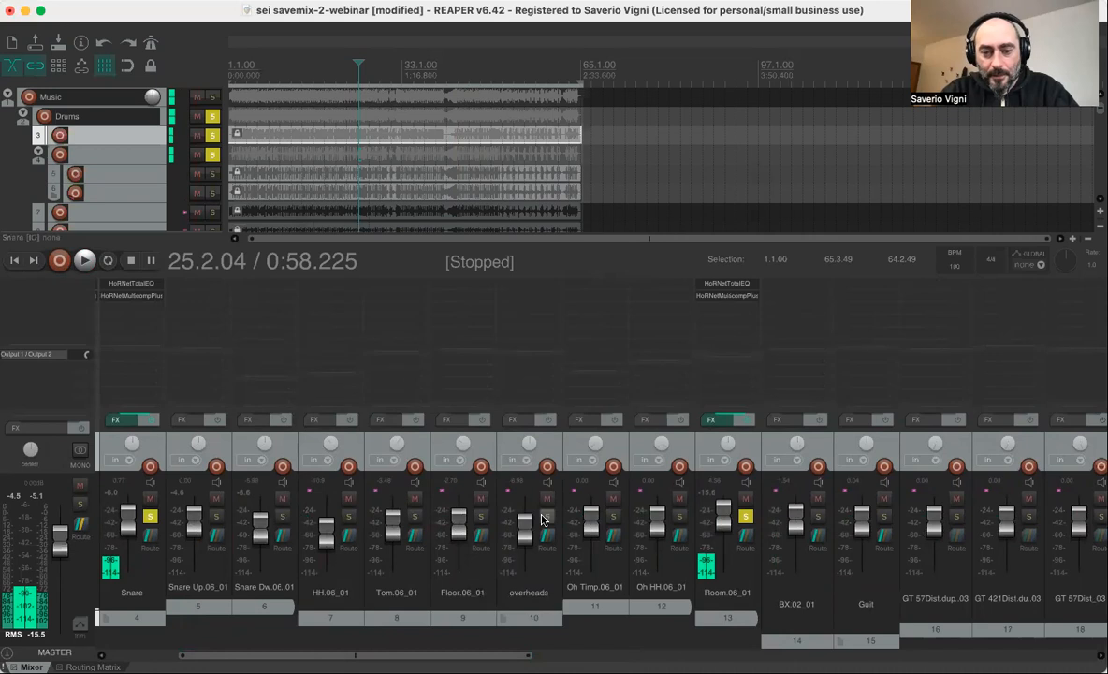
click(546, 516)
key(space)
drag(524, 533, 524, 543)
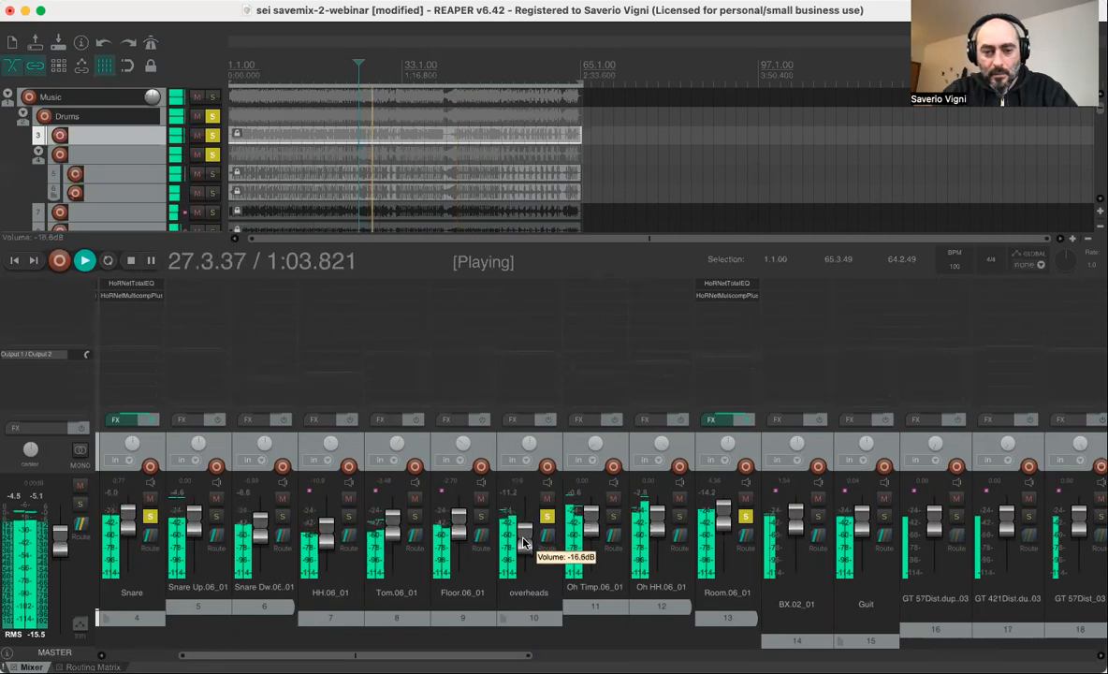
drag(131, 520, 130, 516)
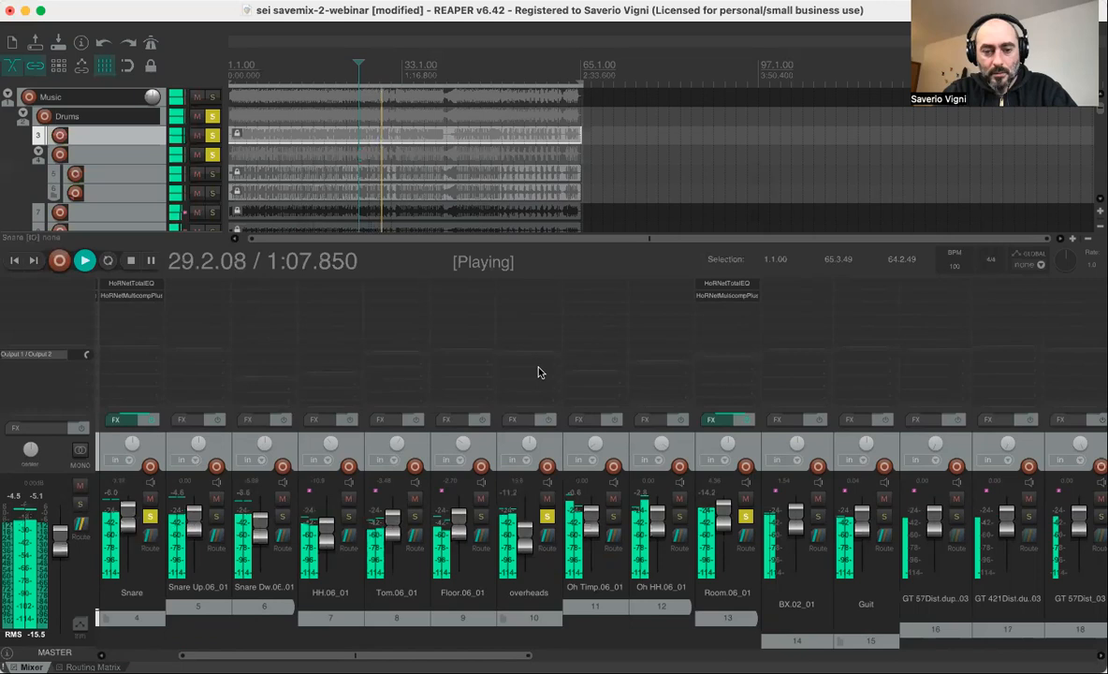
Add the HoRNetTotalEQ plugin to the overheads track.
click(535, 290)
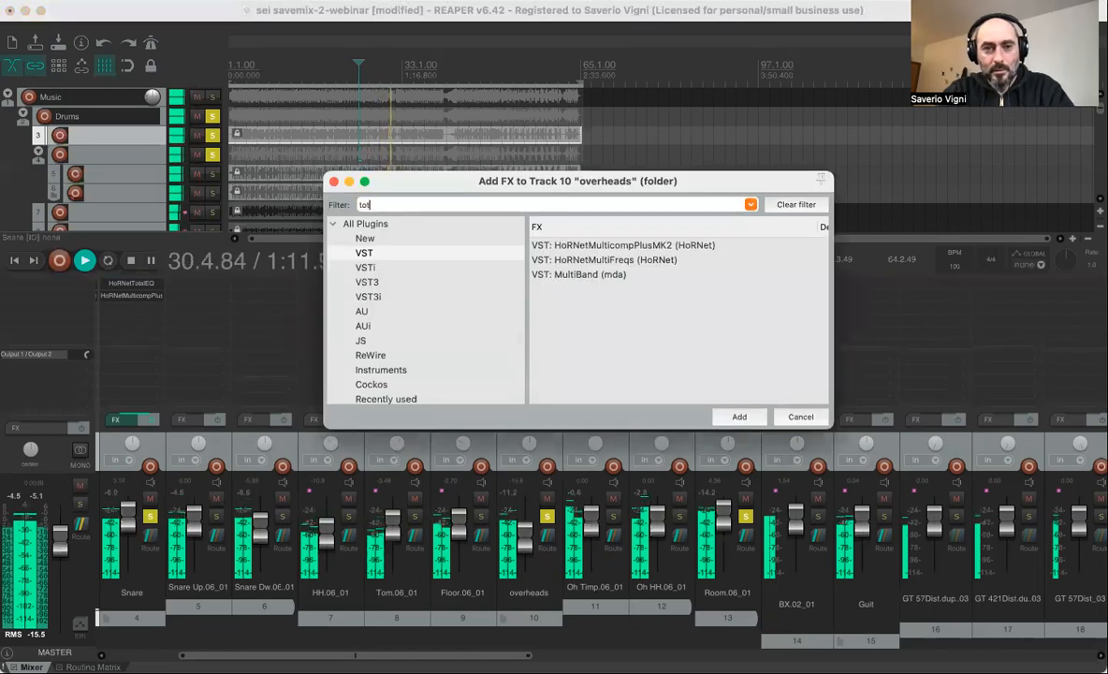
text(tota)
double_click(593, 245)
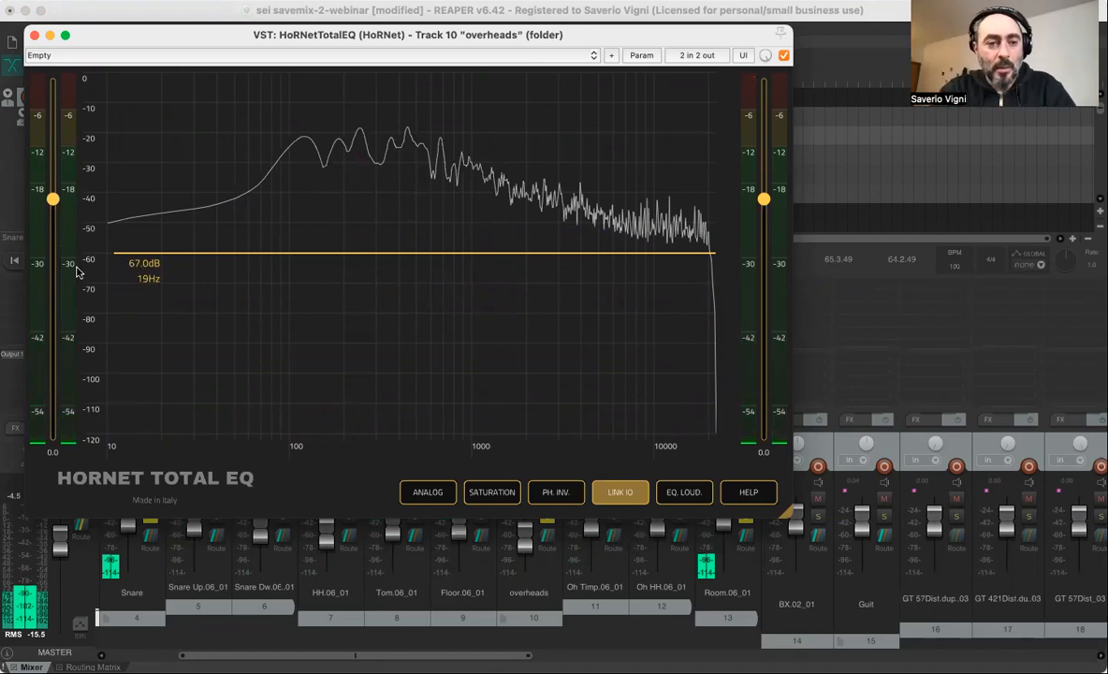
Create a resonant high-pass band at 45 Hz in the overheads equalizer and open its filter type choices.
double_click(191, 259)
drag(193, 261, 224, 270)
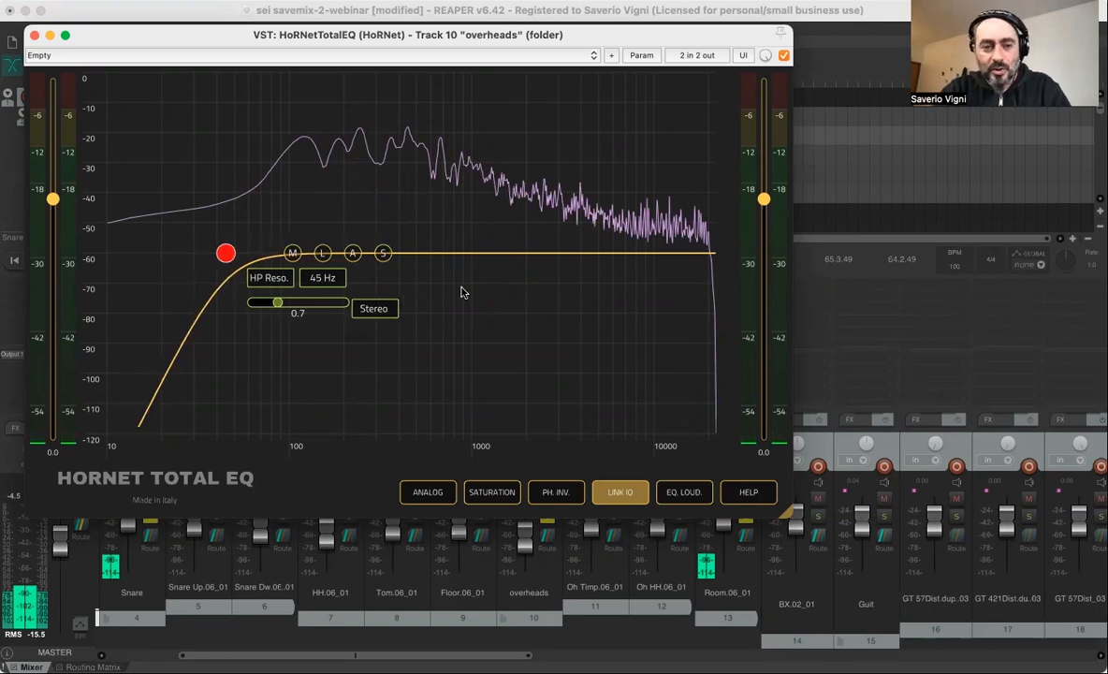
click(254, 279)
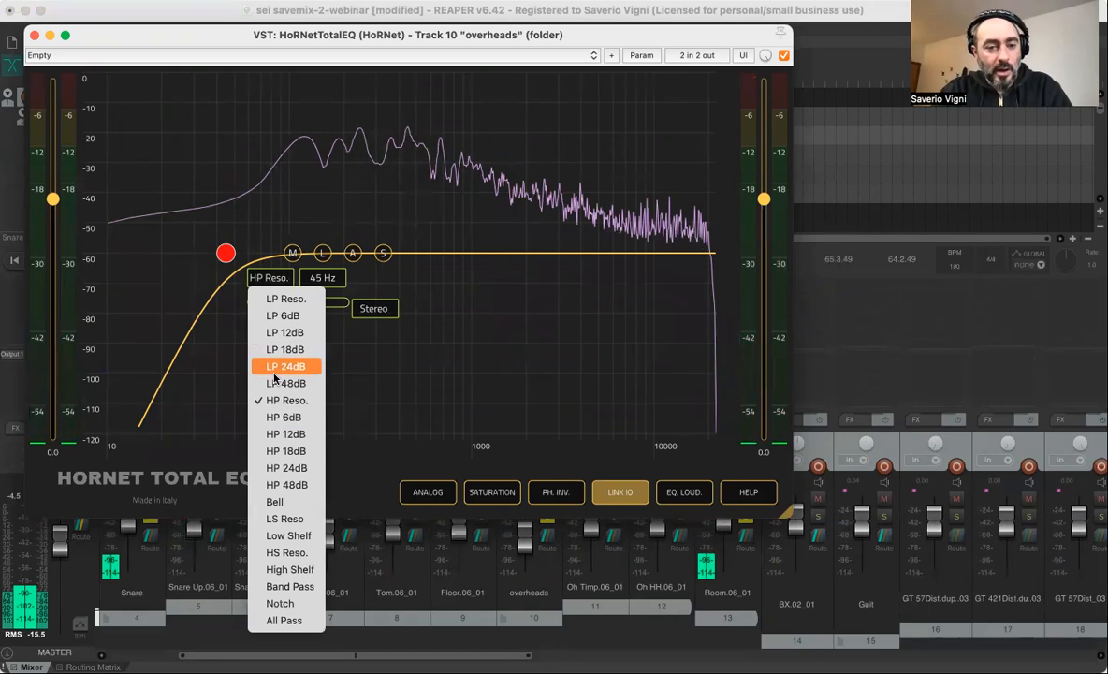
Set the overheads EQ's low-cut filter type to HP 18dB and raise its frequency to 52 Hz.
click(278, 451)
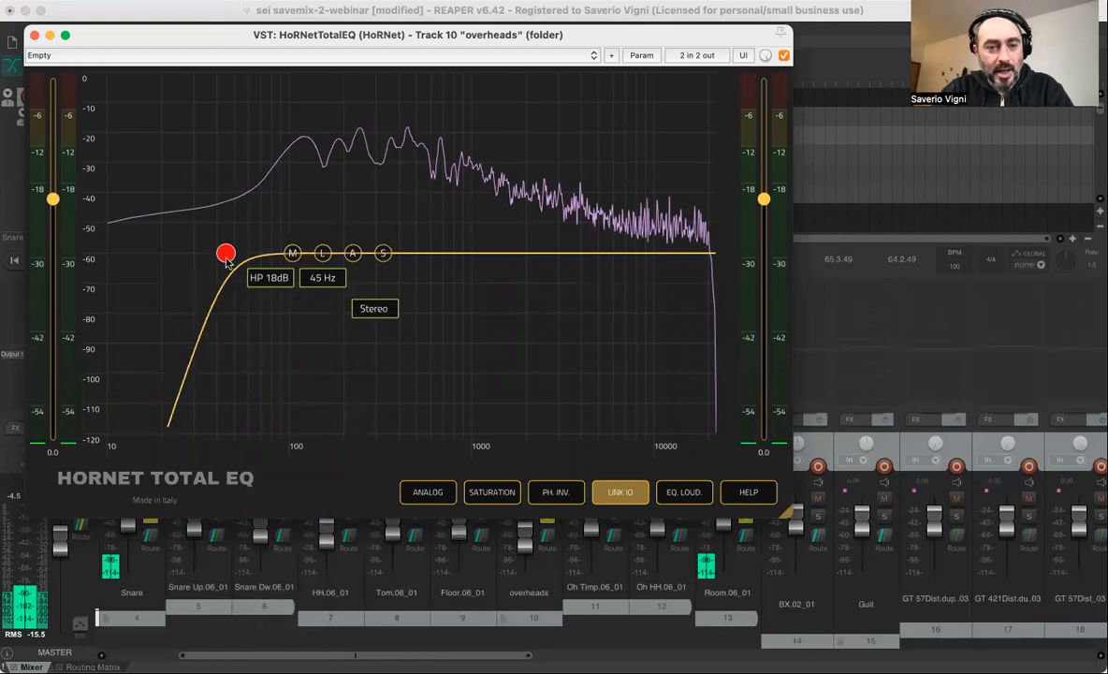
drag(231, 259, 237, 259)
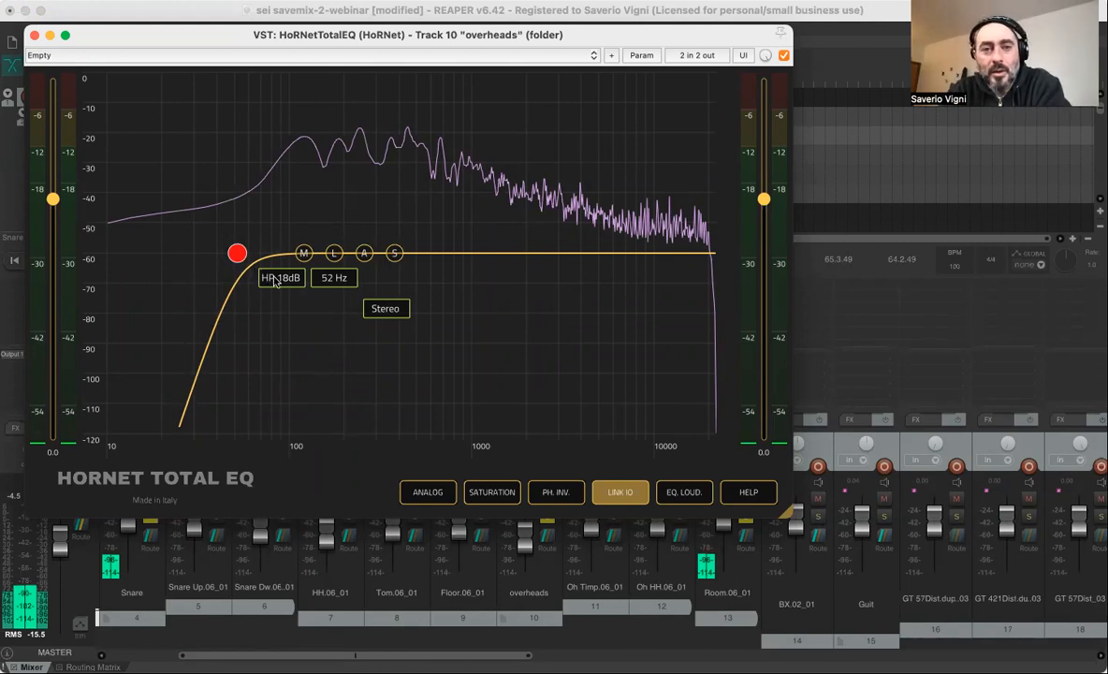
Try the HP Reso., HP 6dB and HP 48dB filter types on the overheads' low cut and go back to HP 18dB.
click(276, 280)
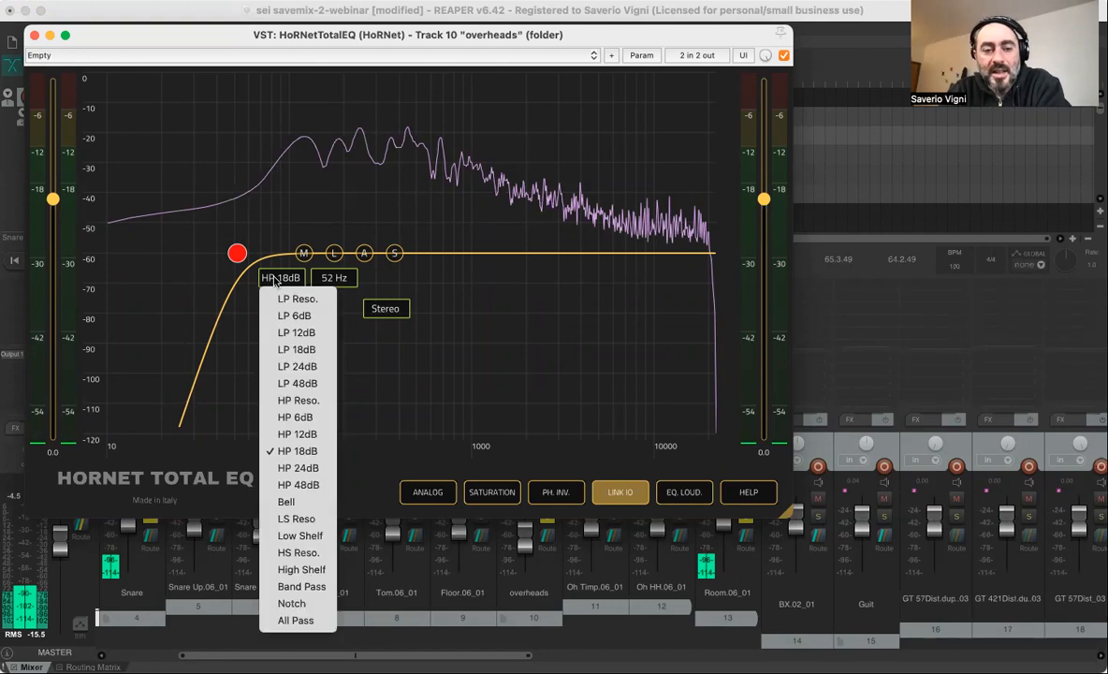
click(276, 281)
click(276, 282)
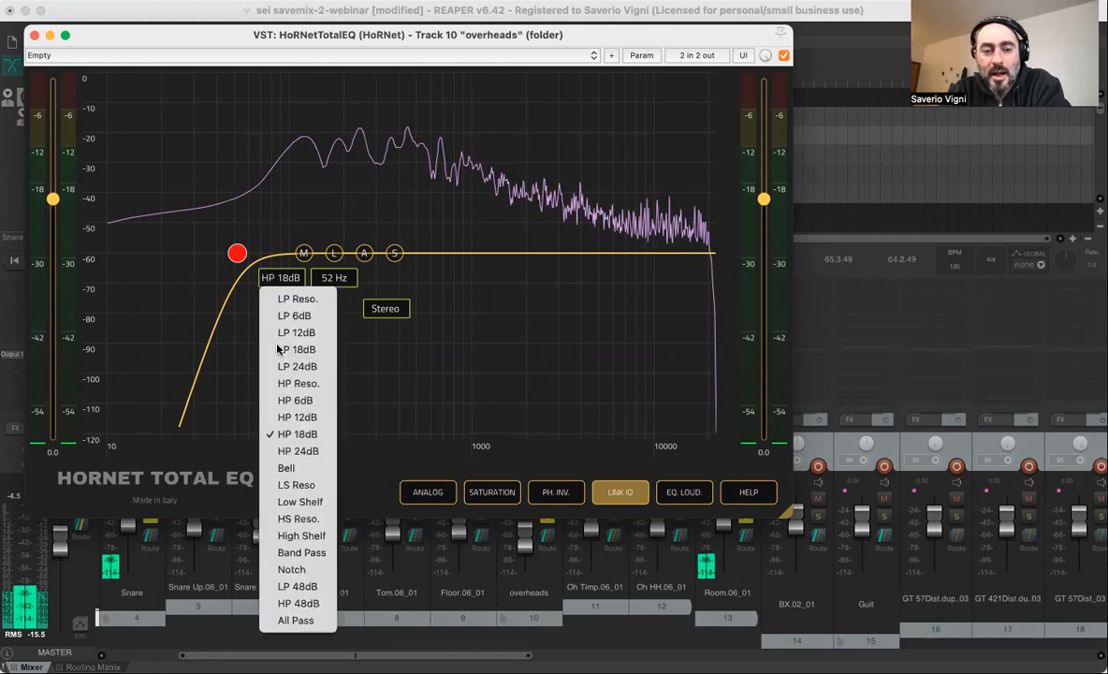
click(283, 382)
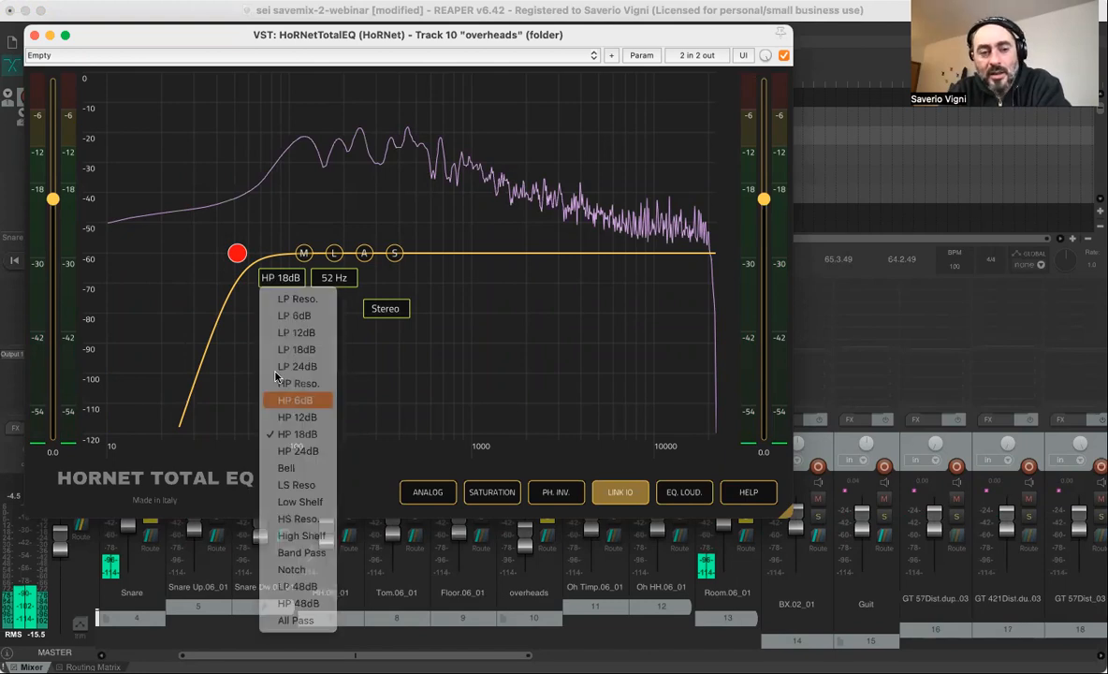
click(281, 281)
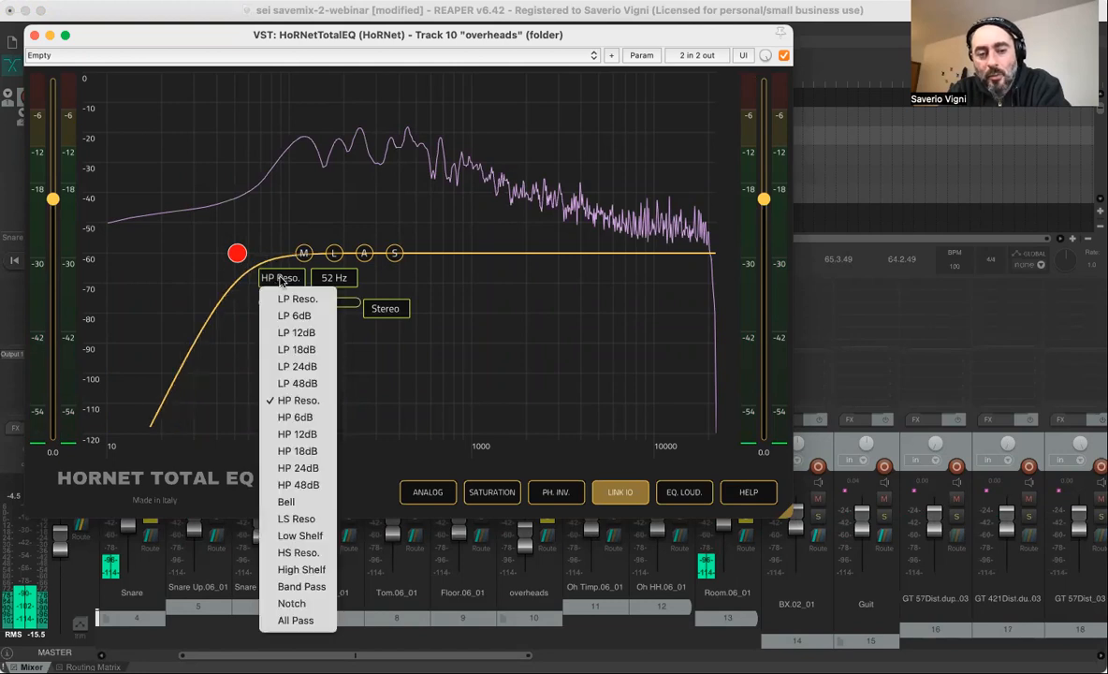
click(283, 416)
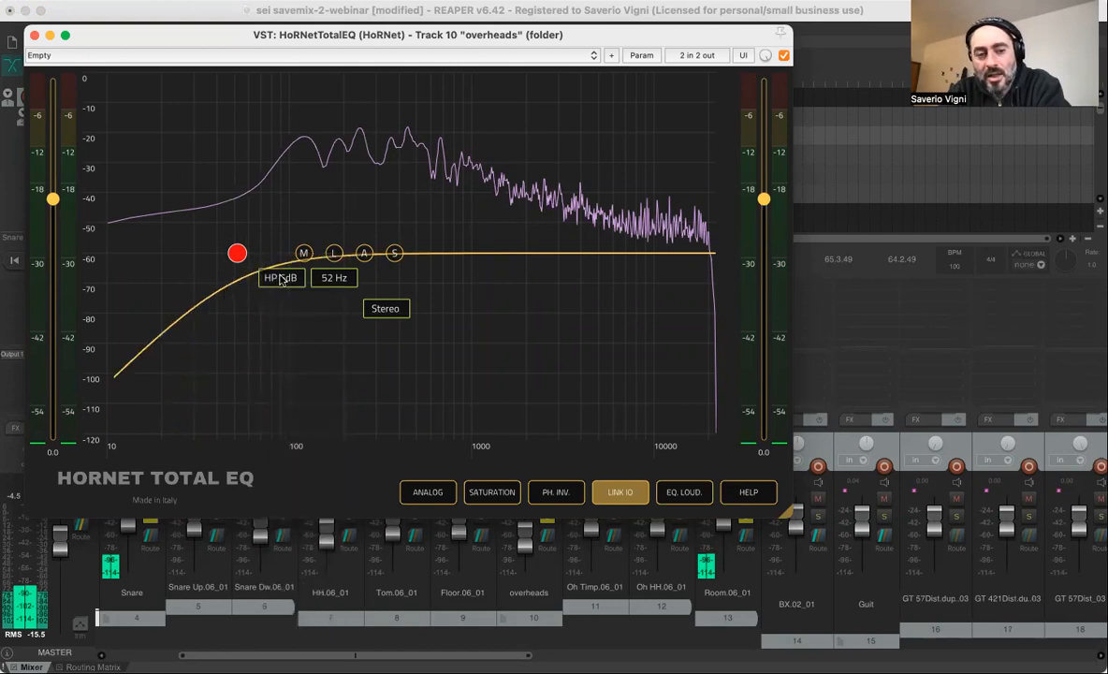
click(281, 281)
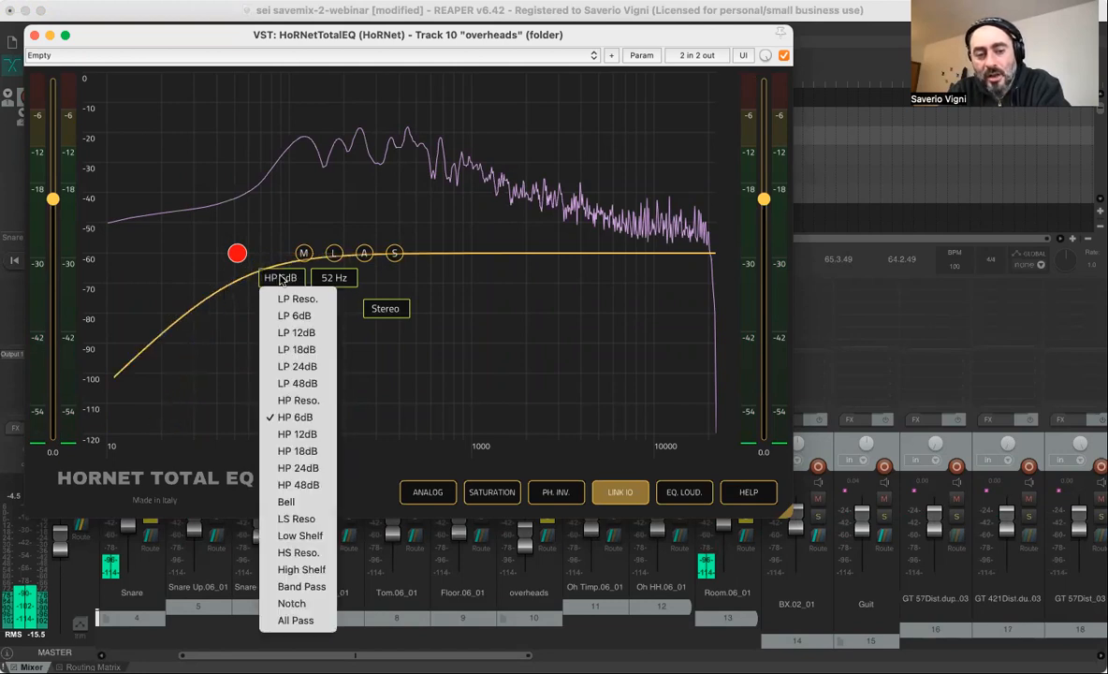
click(288, 483)
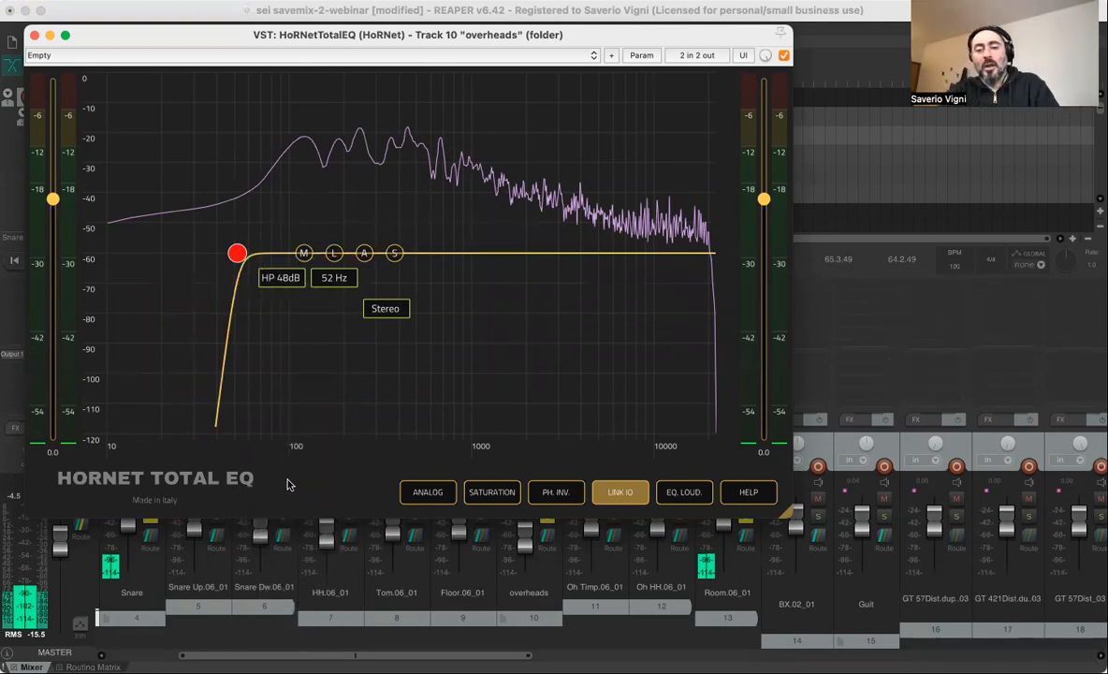
click(279, 287)
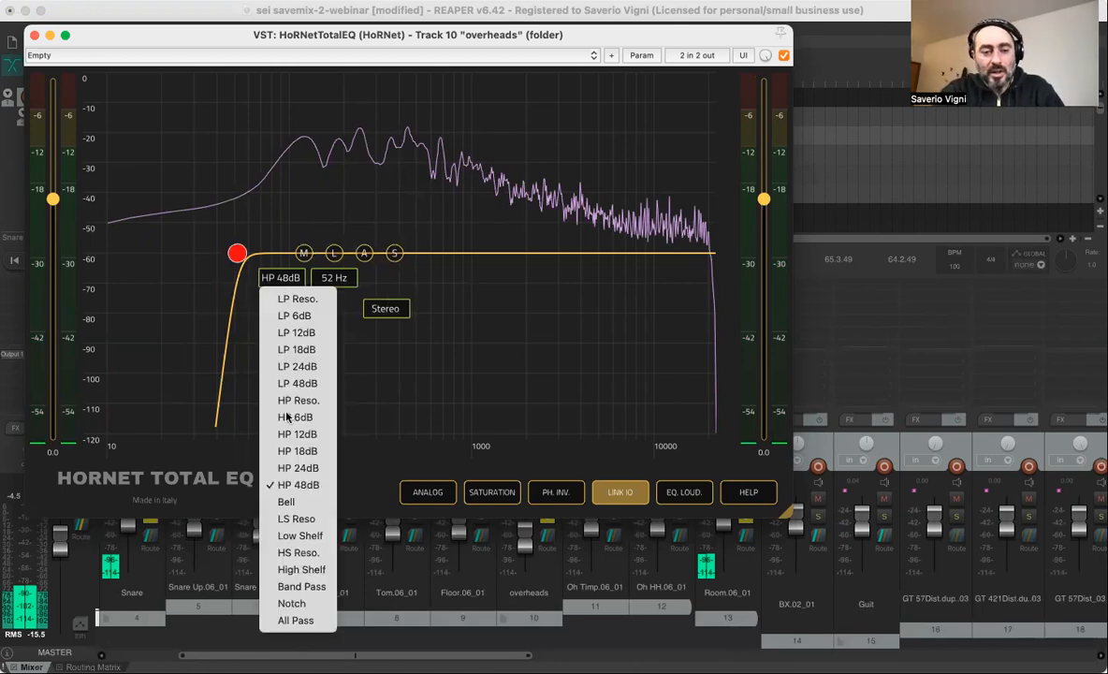
click(294, 453)
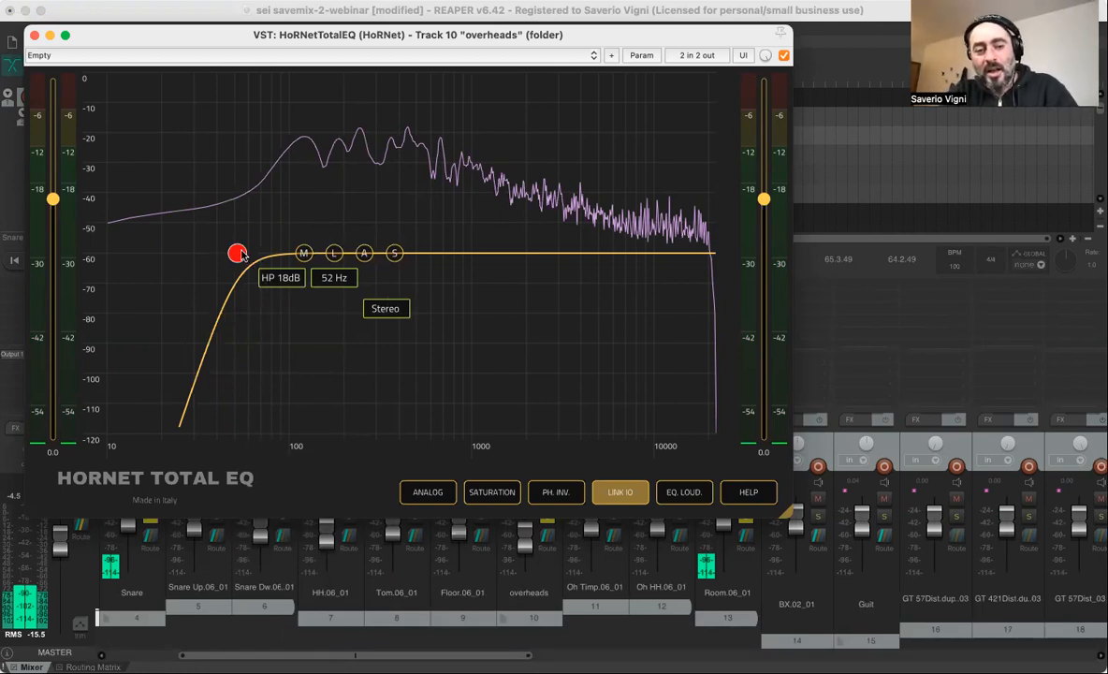
Raise the overheads' low cut to 89 Hz and add a High Shelf boost of about 4.5 dB at 3979 Hz.
drag(238, 250, 278, 267)
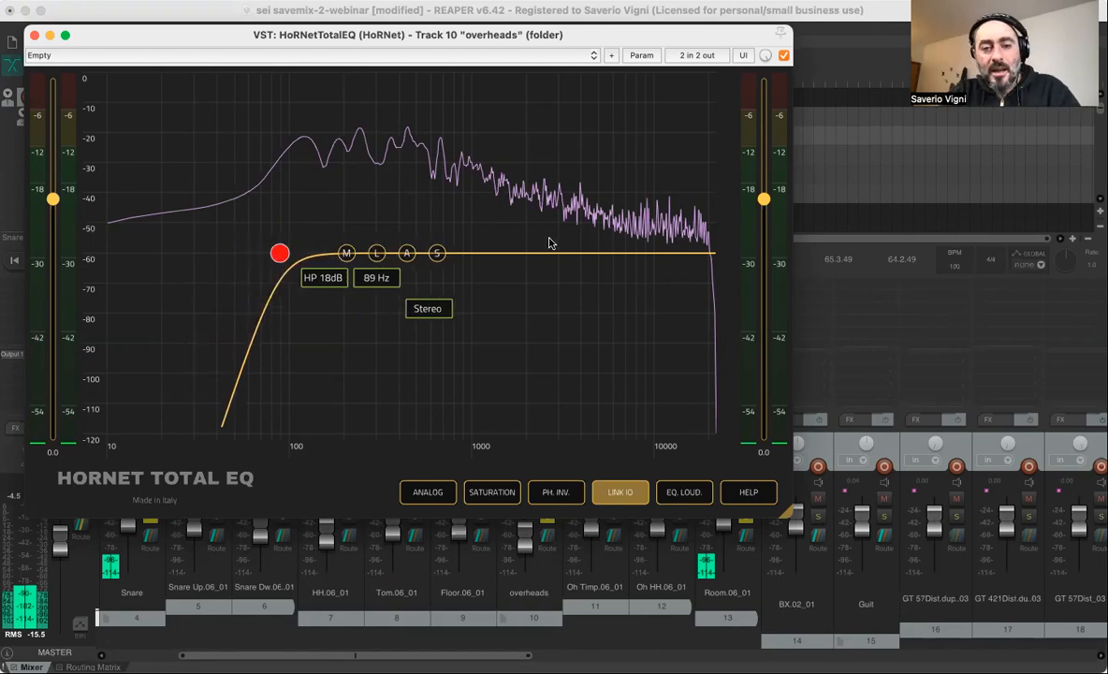
mouse_move(593, 253)
mouse_down()
mouse_move(575, 245)
mouse_move(585, 239)
mouse_up()
click(534, 208)
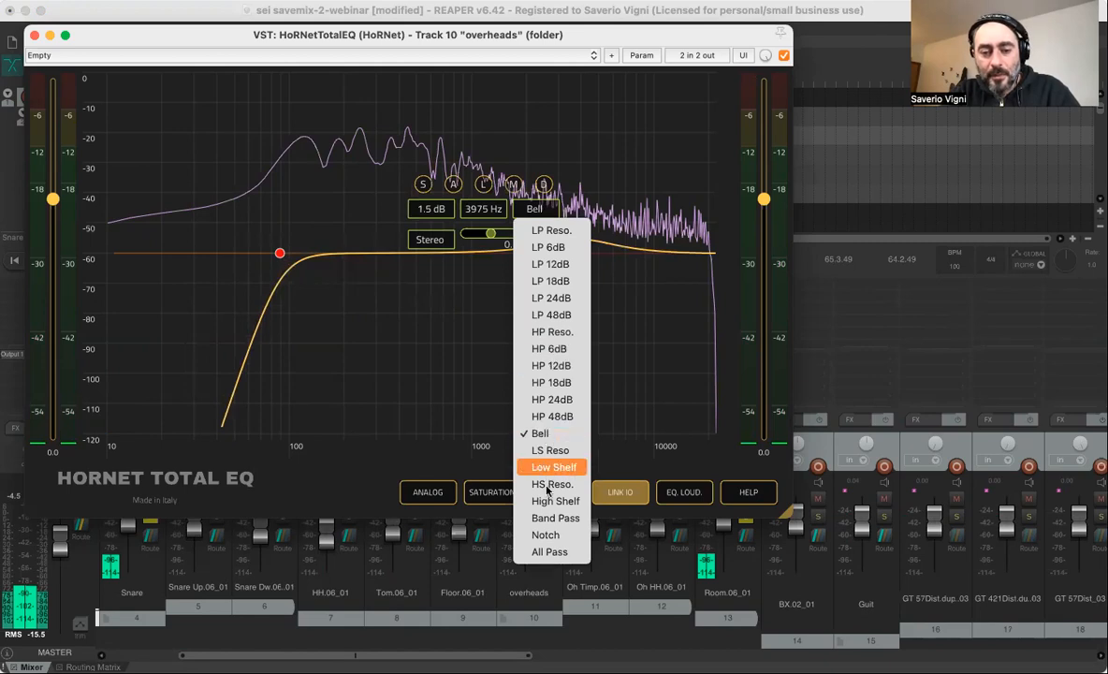
click(591, 238)
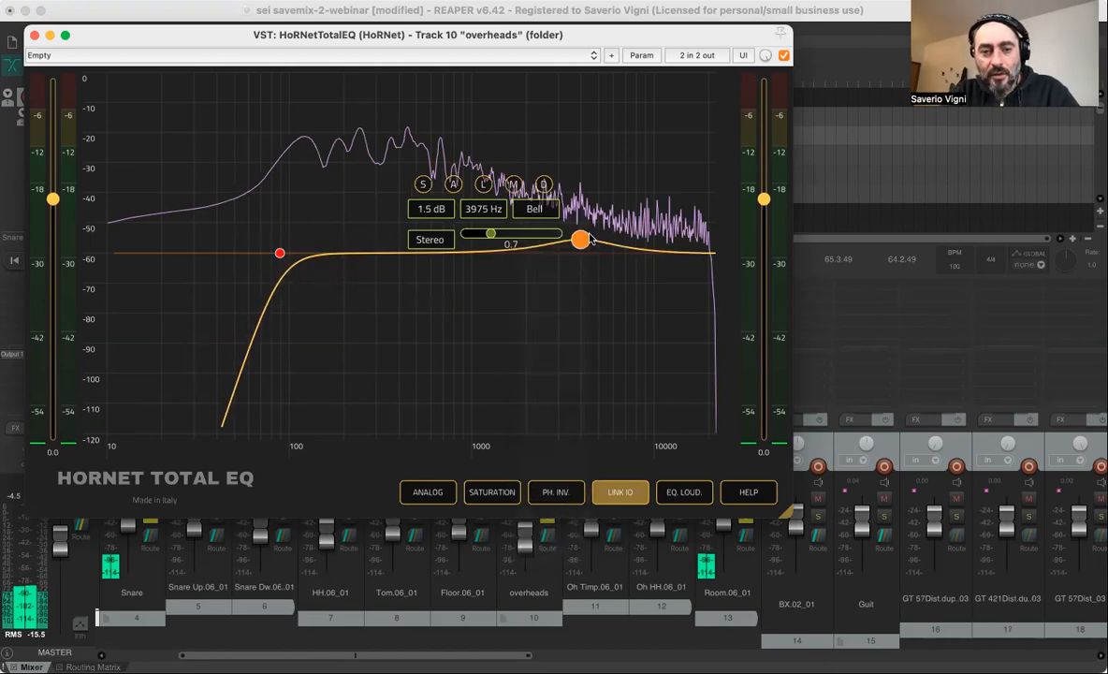
drag(581, 248, 579, 214)
Play the song, enable the high-shelf band's S option with an amount of 8.6, and close the overheads EQ.
key(space)
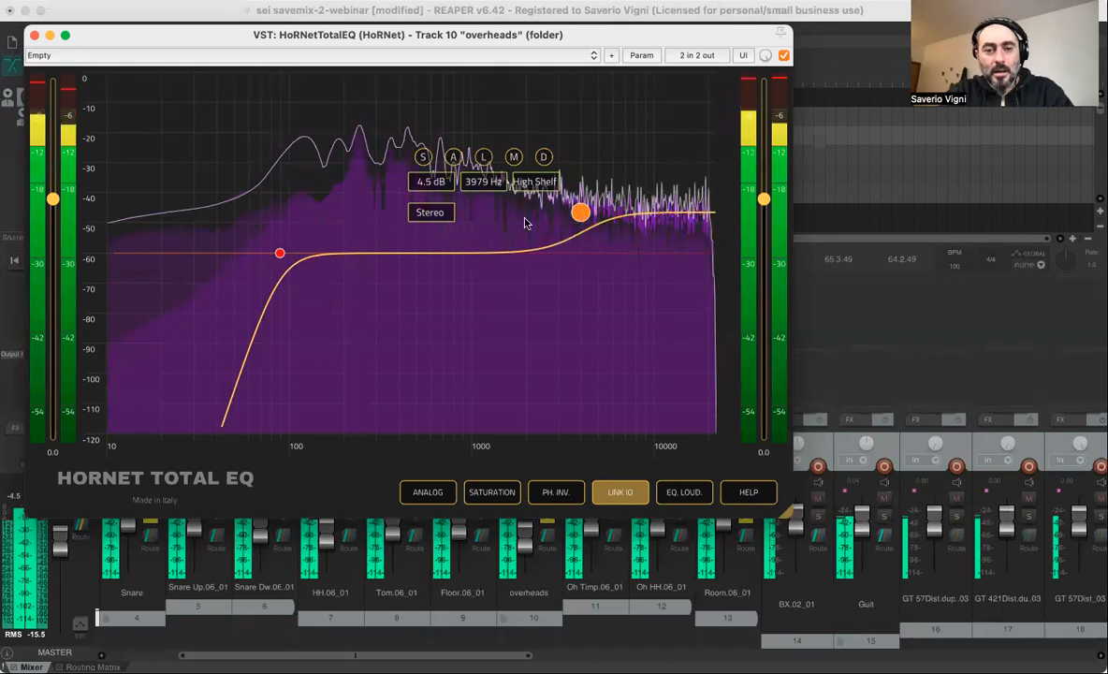
click(423, 158)
drag(394, 214, 394, 162)
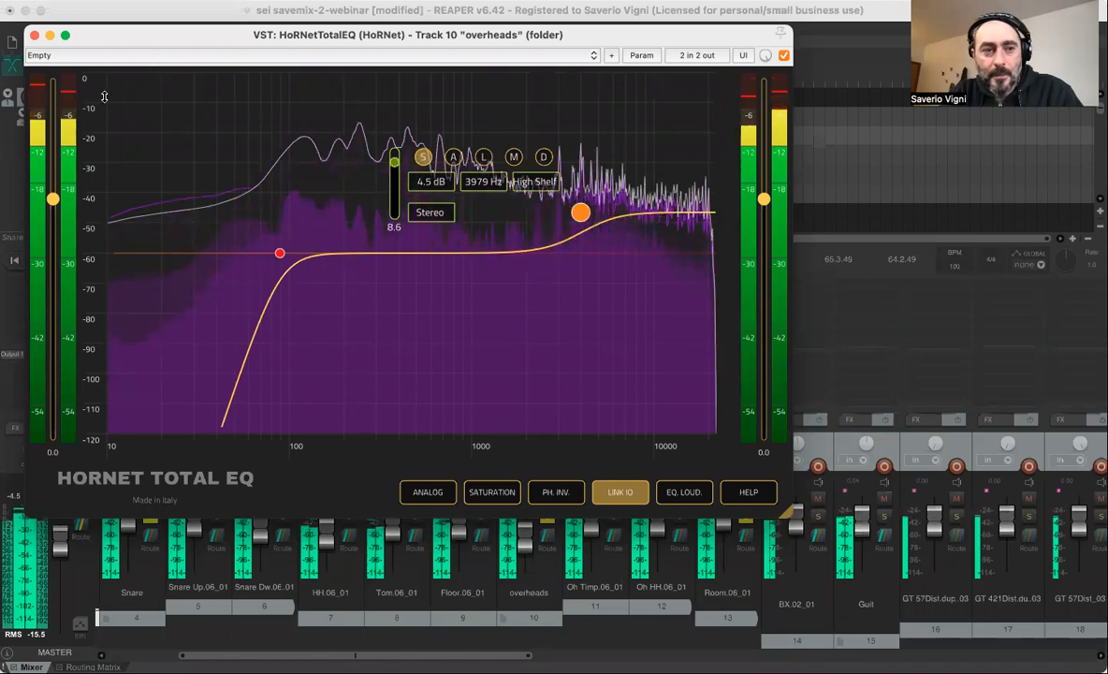
click(34, 36)
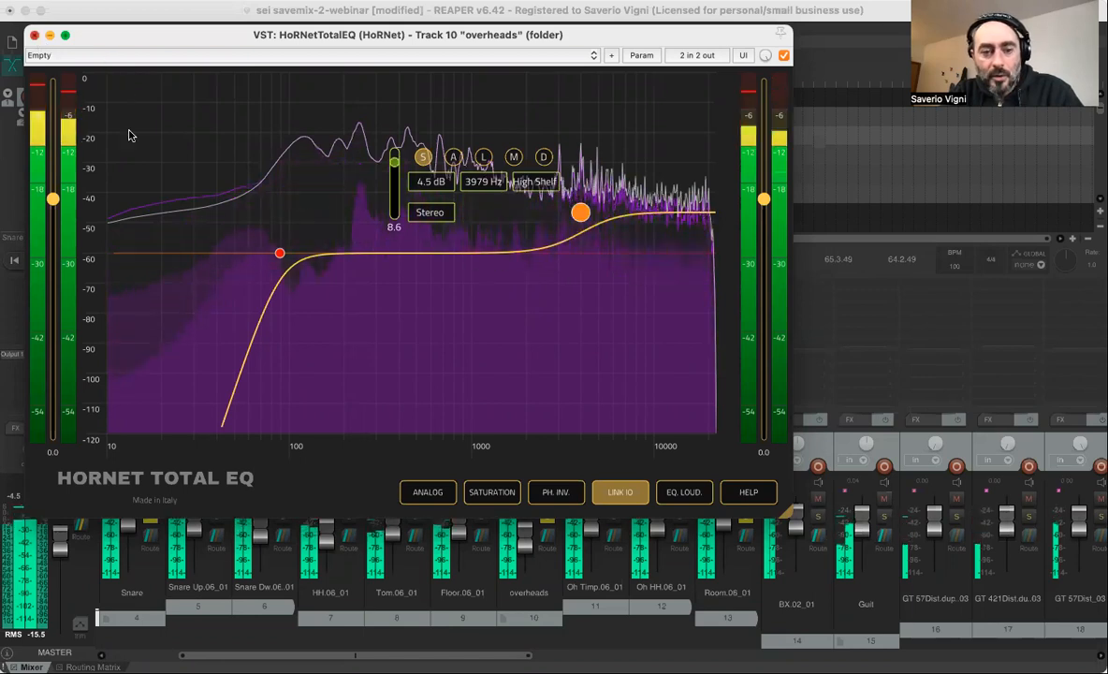
Rebalance the drum ambience by ear during playback, with Room.06_01 at about -13 dB and overheads at about -10.4 dB.
drag(525, 535, 518, 597)
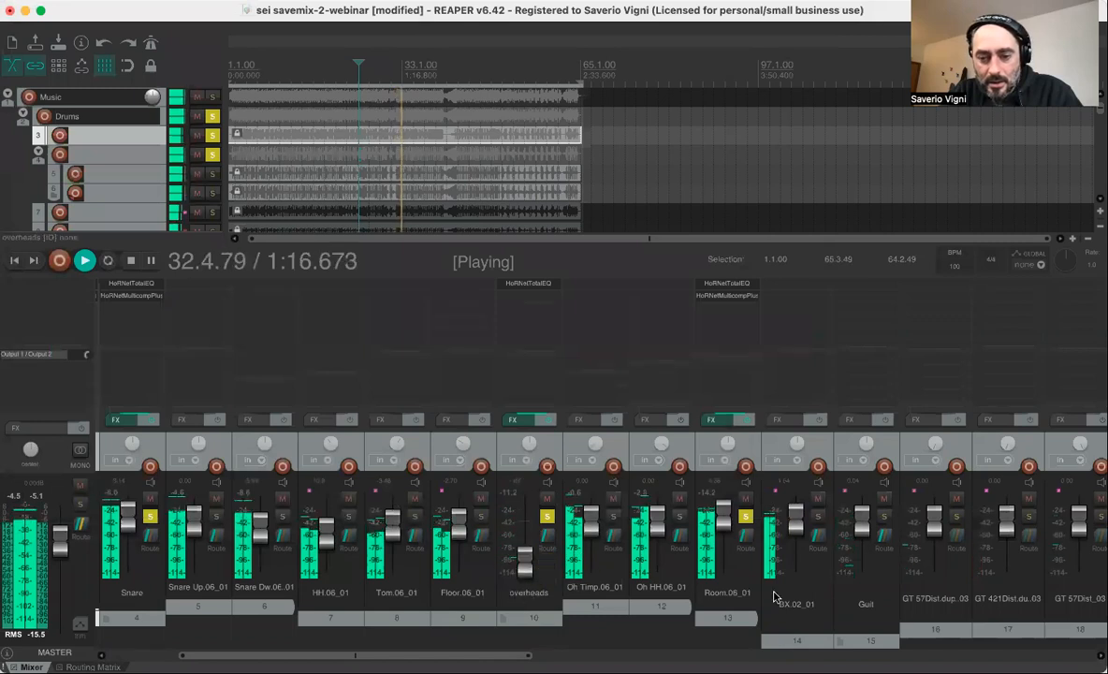
mouse_move(724, 515)
mouse_down()
mouse_move(723, 554)
mouse_move(723, 537)
mouse_up()
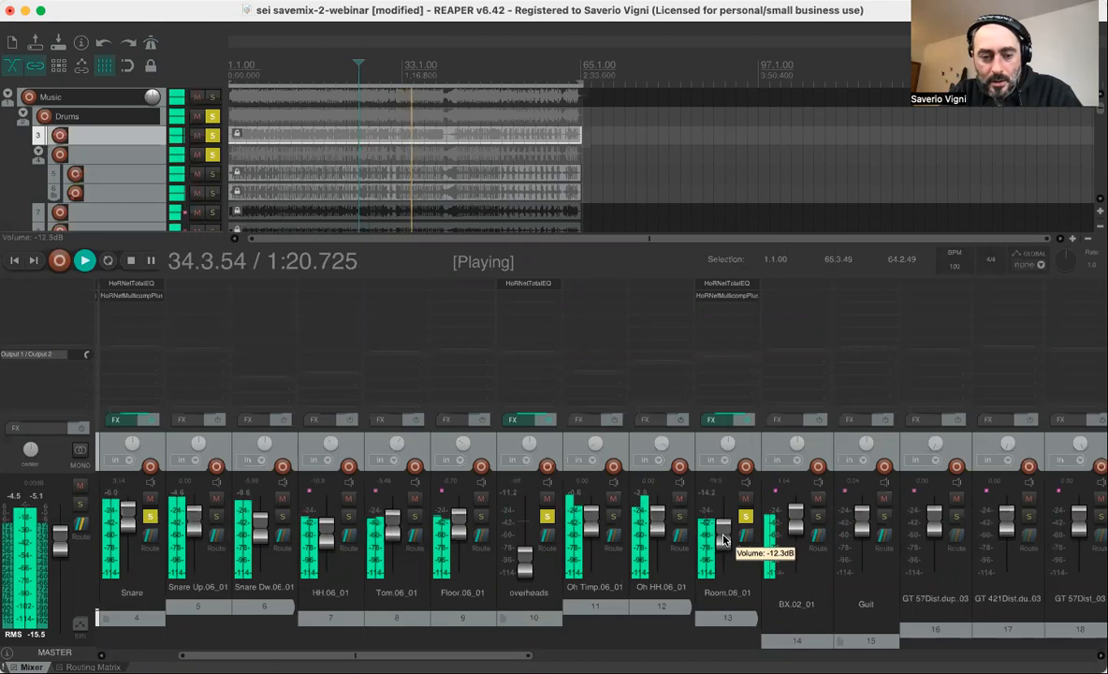
drag(529, 559, 529, 534)
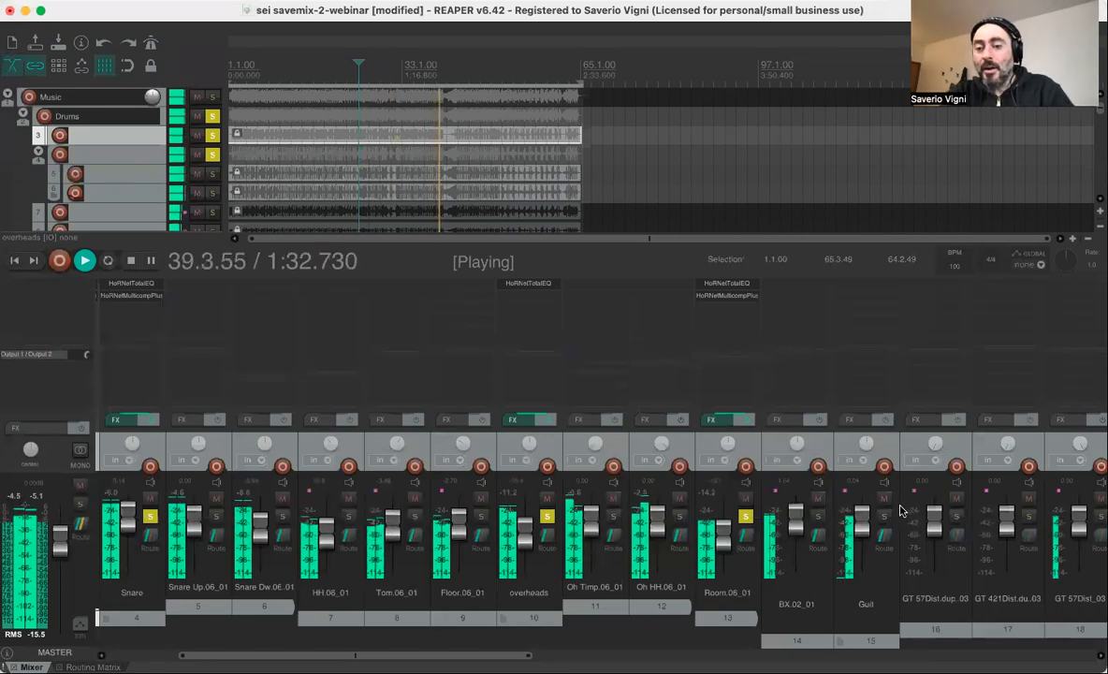
key(space)
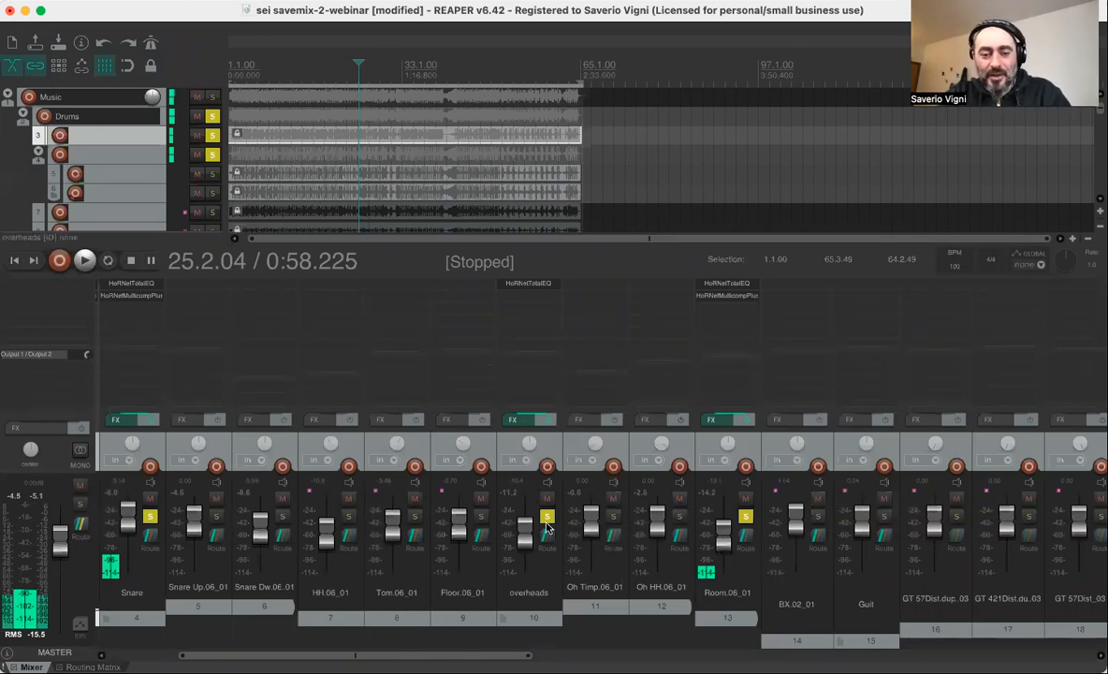
key(space)
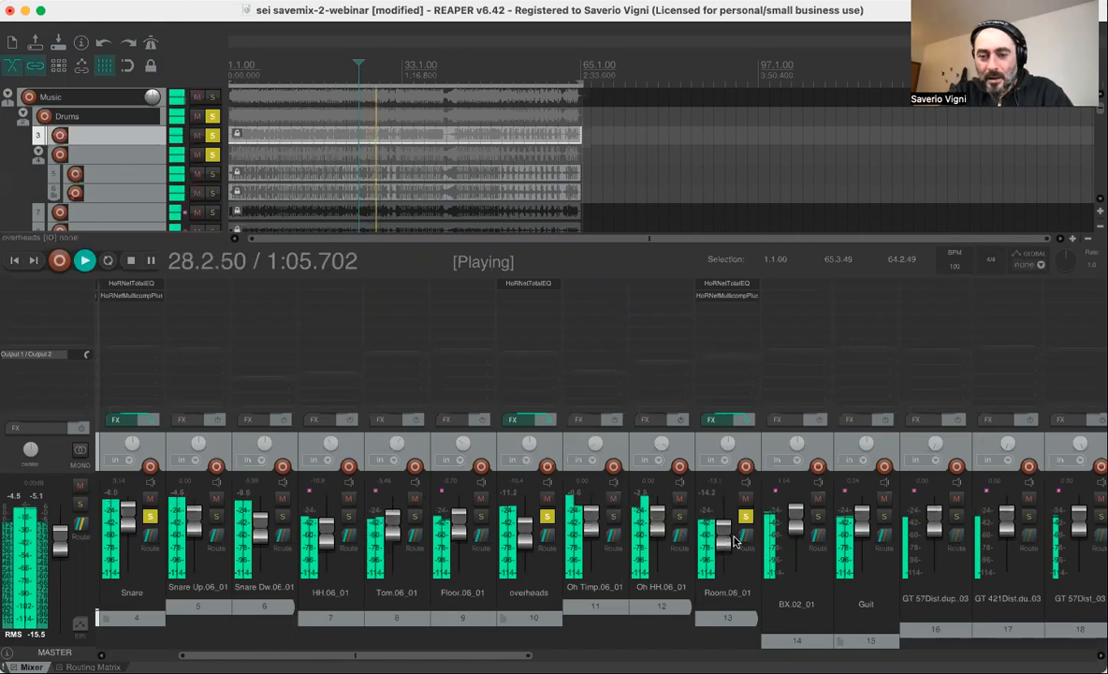
key(space)
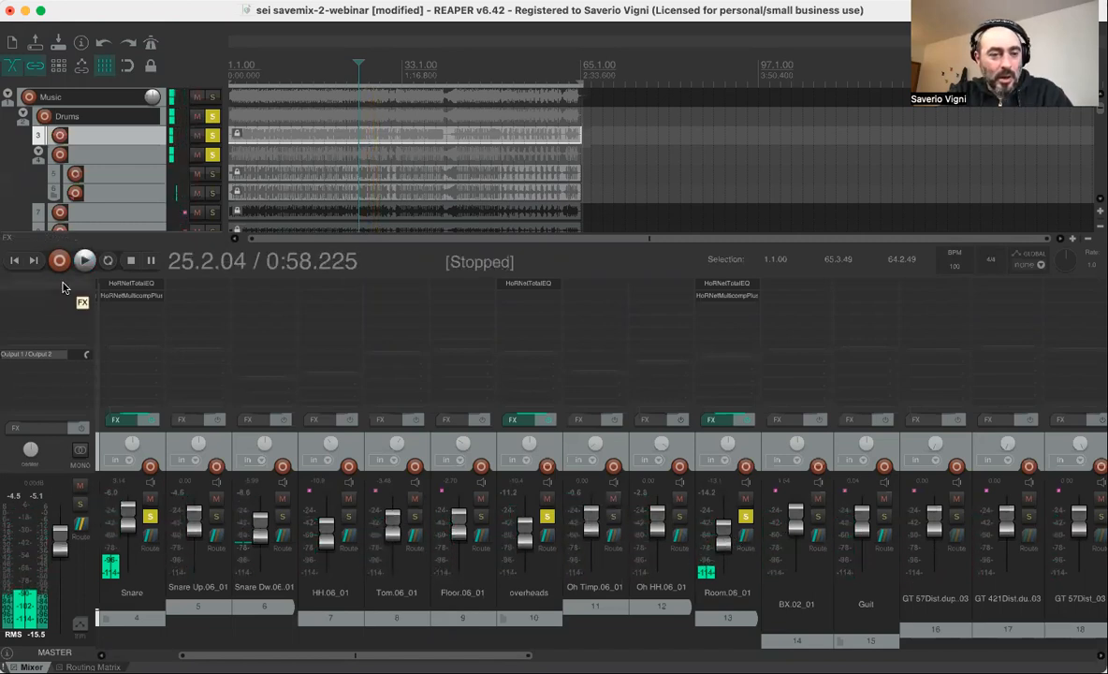
Add the HoRNetTotalEQ VST plugin to the master track.
double_click(63, 287)
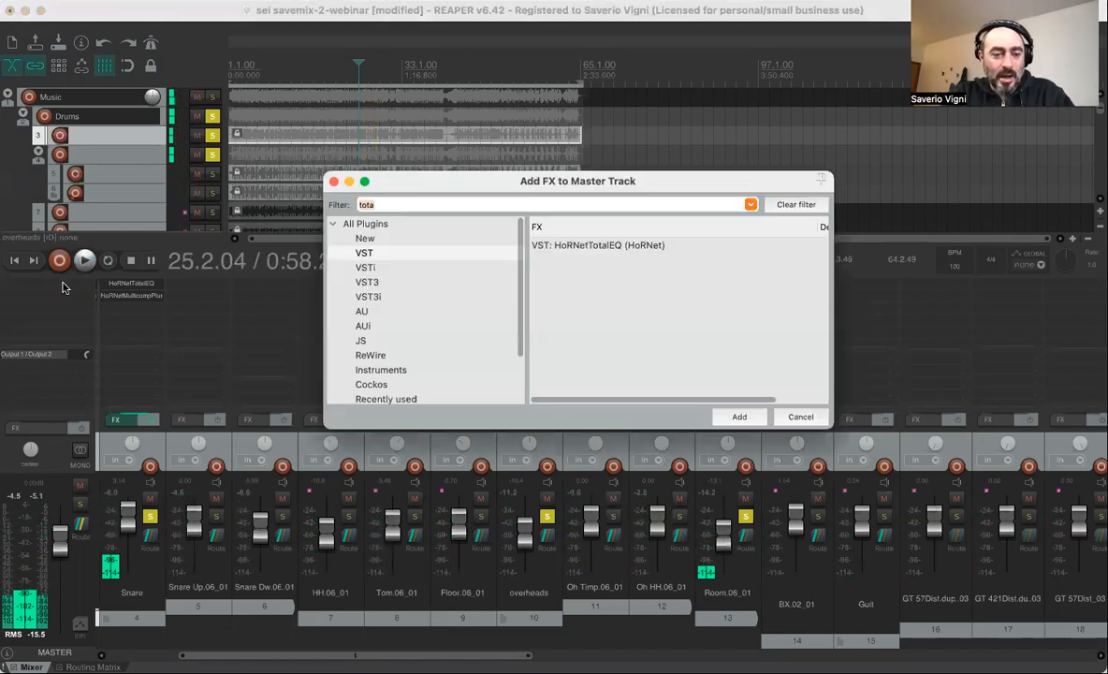
click(568, 247)
double_click(568, 247)
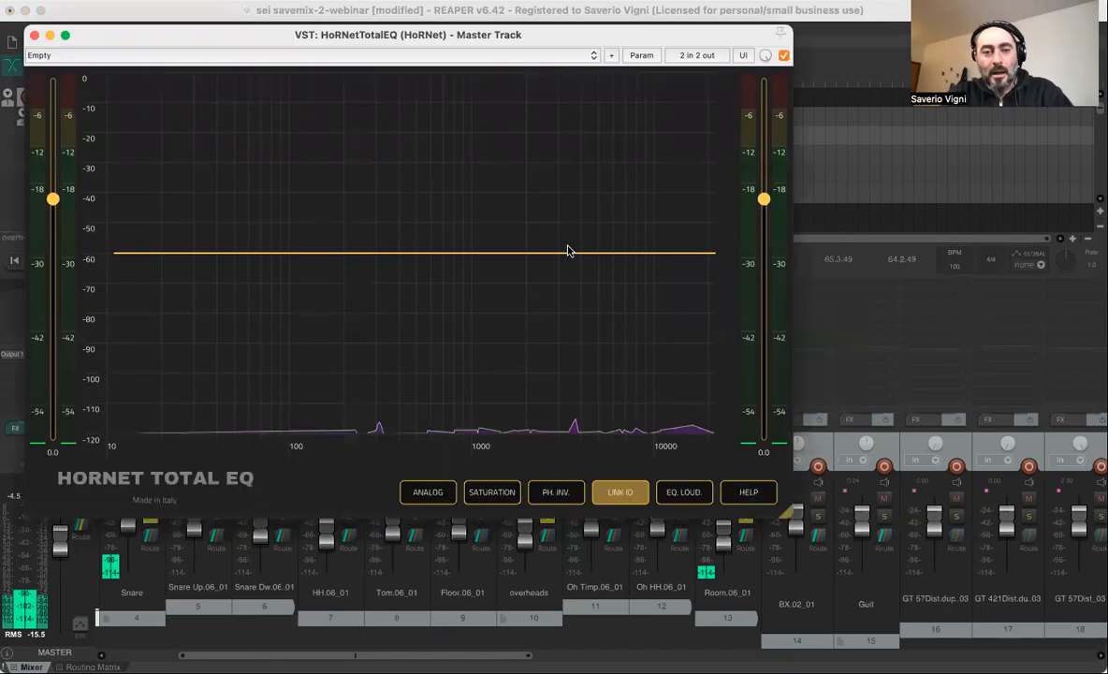
Turn off Hiss in the Room.06_01 track's HoRNetMulticompPlus compressor and bring the master EQ back into full view.
drag(134, 33, 2, 67)
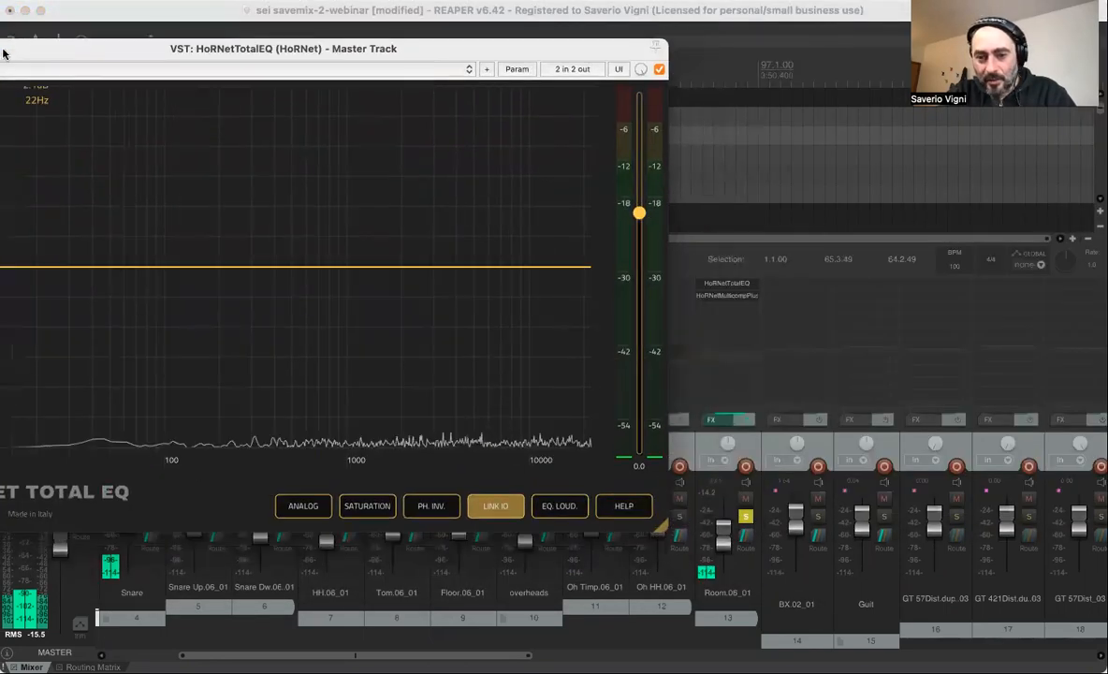
click(725, 297)
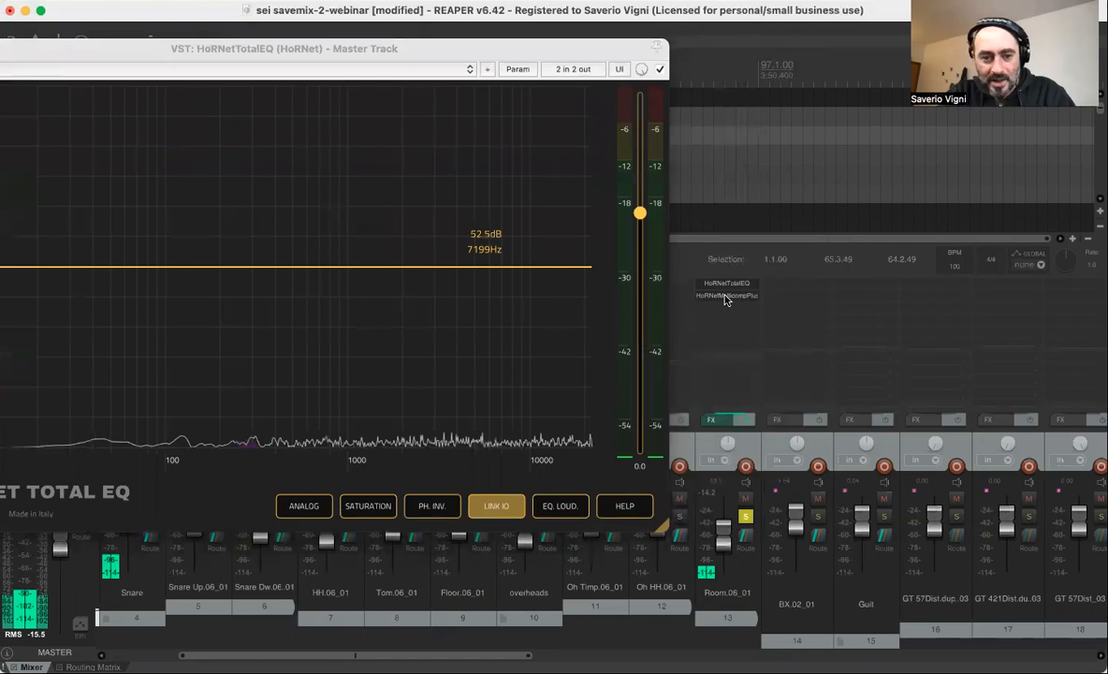
click(374, 79)
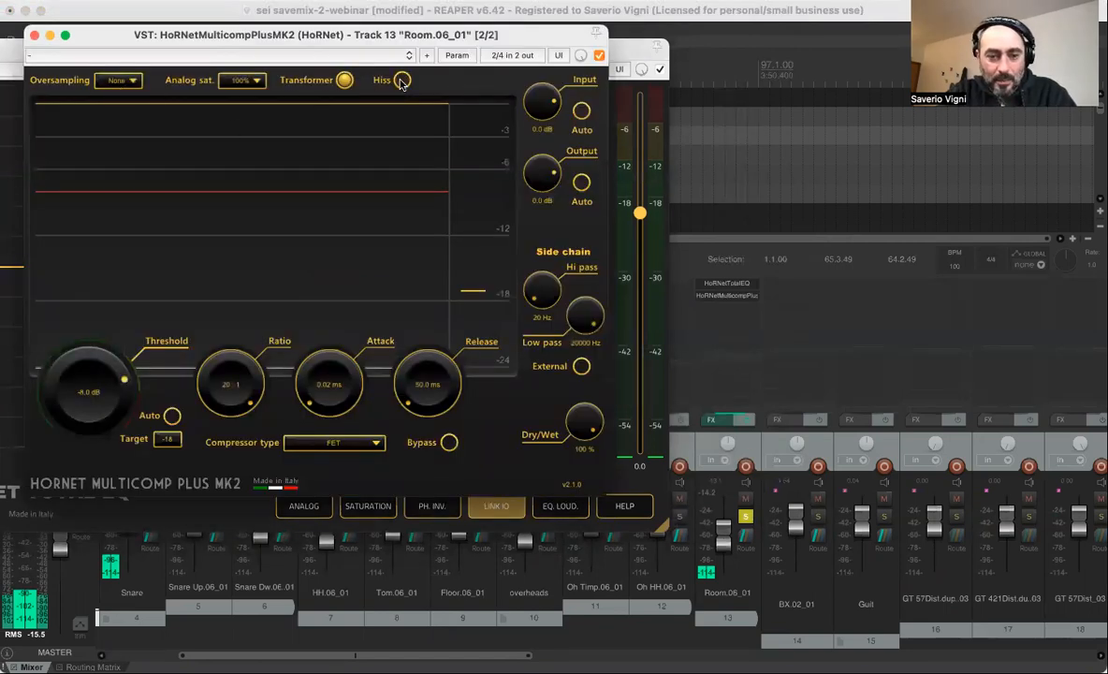
click(34, 35)
drag(68, 58, 205, 84)
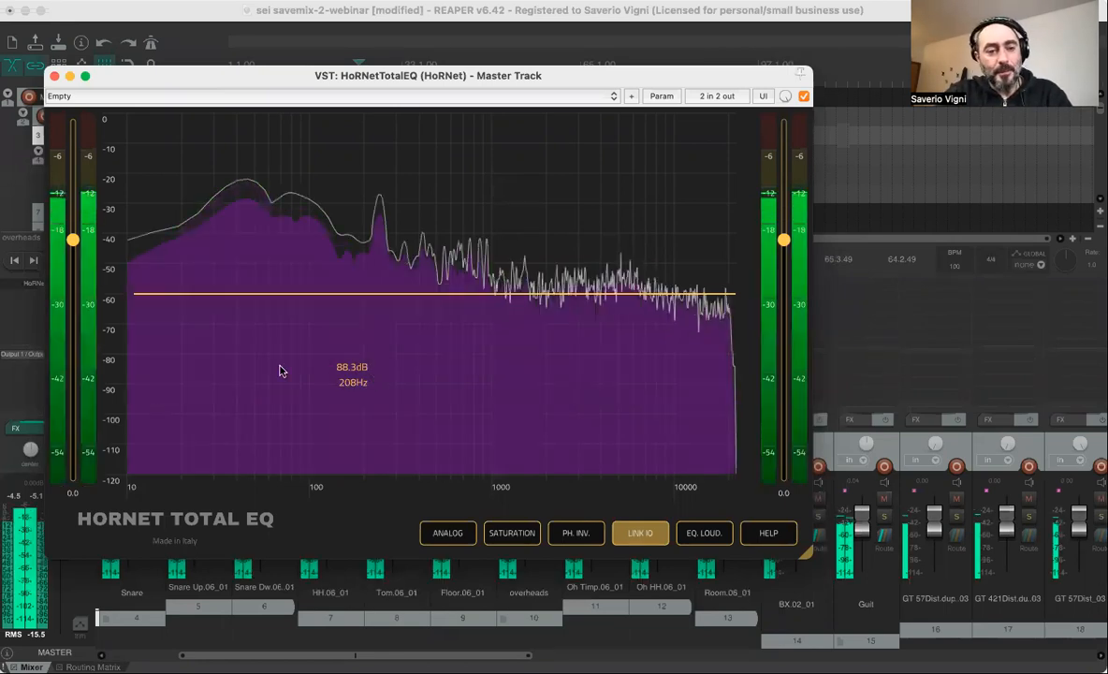
Add an HP 48dB low-cut band at 30 Hz to the master EQ.
double_click(185, 294)
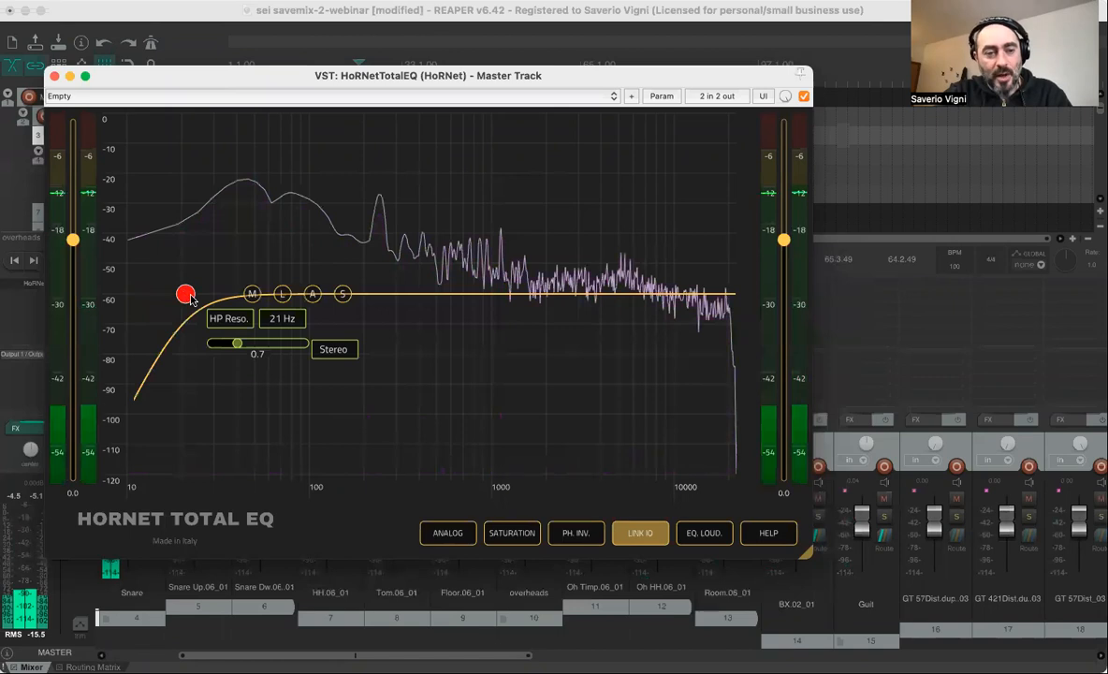
click(227, 318)
click(242, 525)
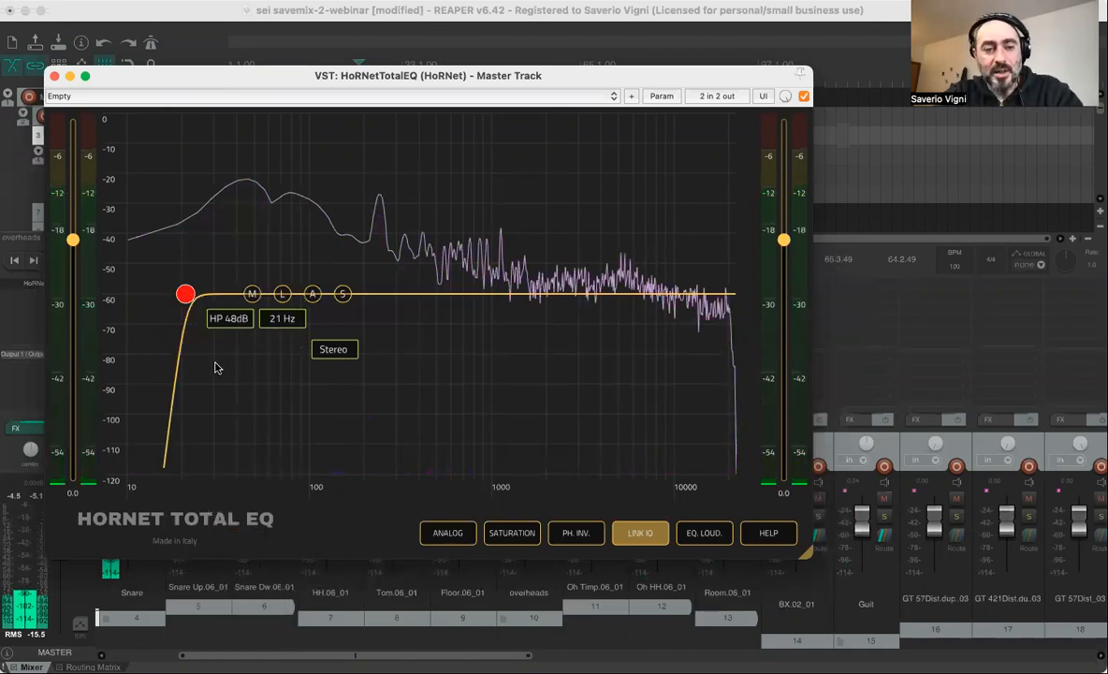
drag(190, 297, 213, 309)
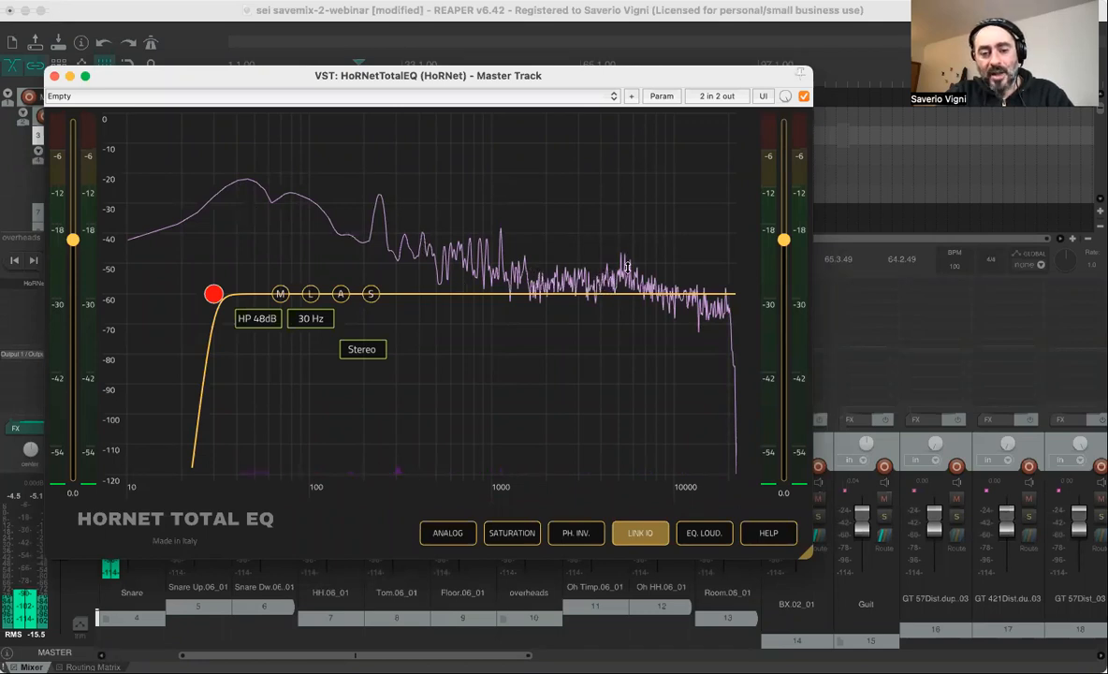
Add a Bell boost of 2.2 dB at 2899 Hz and an LS Reso boost of 2.8 dB at 92 Hz to the master EQ.
click(610, 293)
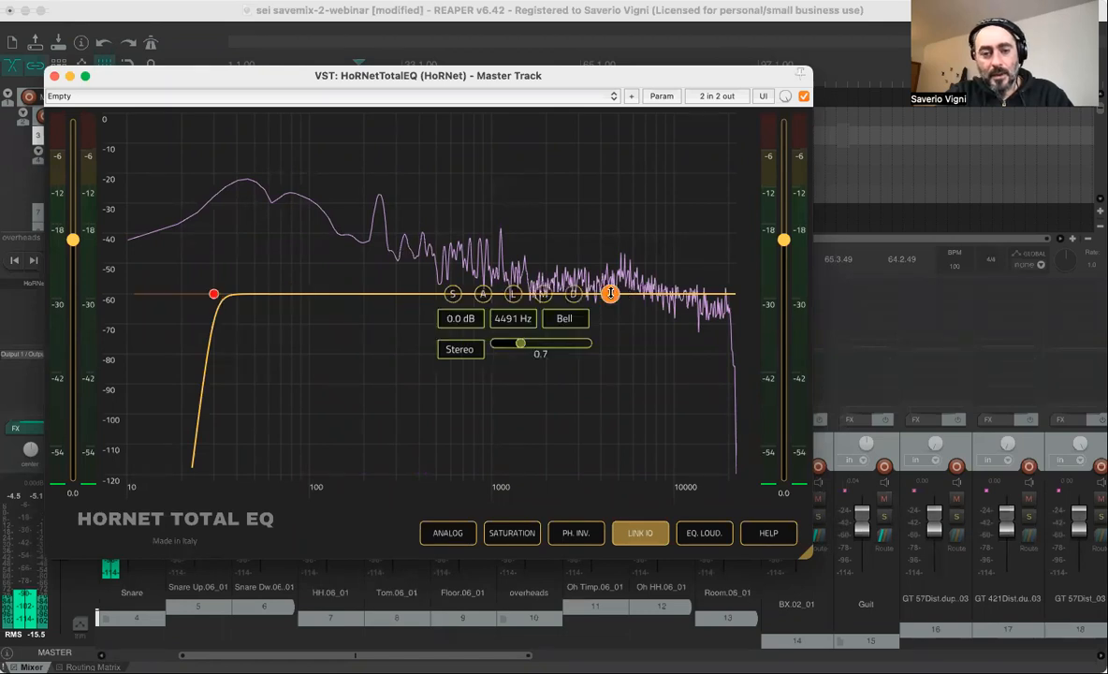
drag(610, 293, 575, 273)
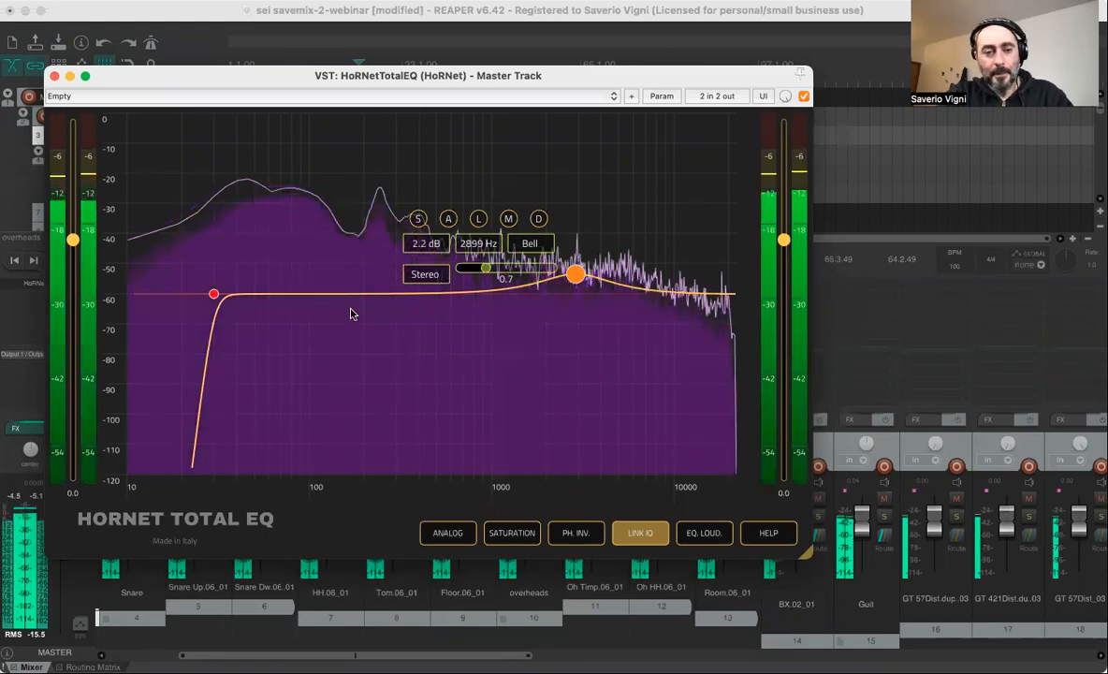
double_click(293, 292)
mouse_move(294, 292)
mouse_down()
mouse_move(285, 275)
mouse_move(301, 271)
mouse_up()
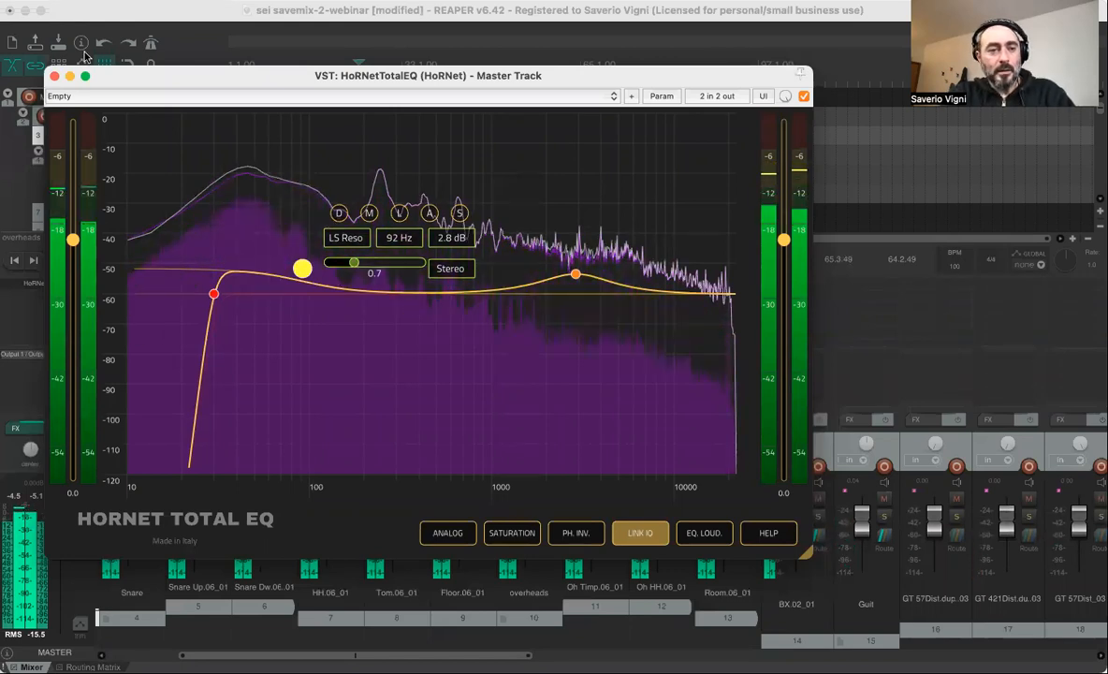
Close the master EQ and add the HoRNetTotalEQ VST plugin to the BX.02_01 track.
click(54, 76)
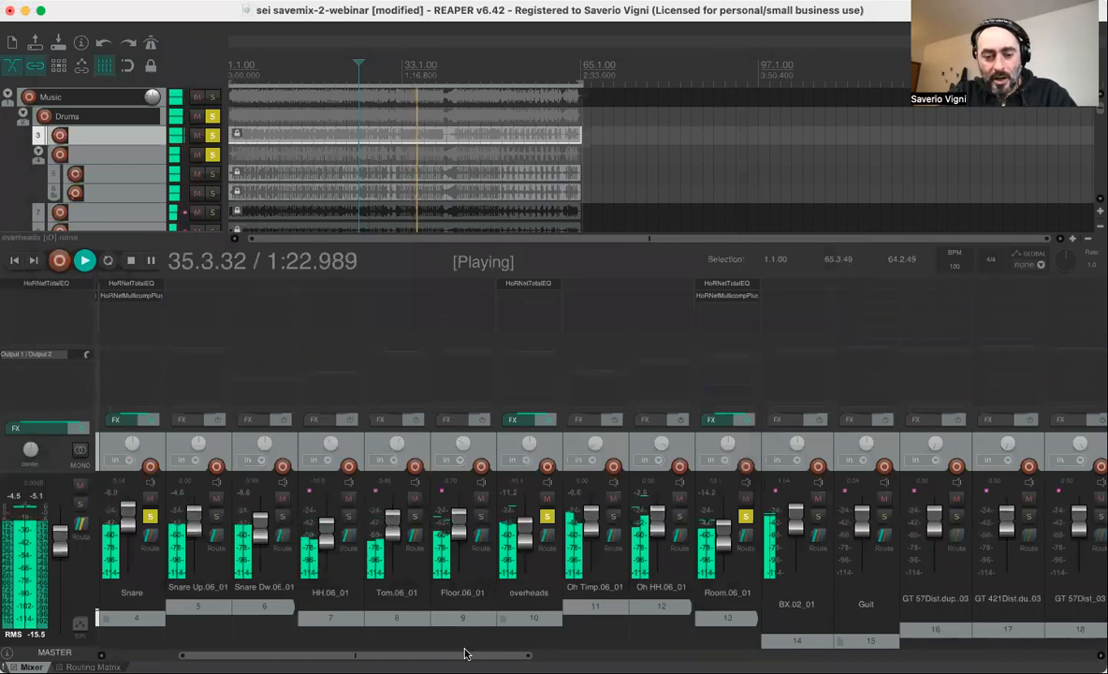
drag(465, 655, 546, 655)
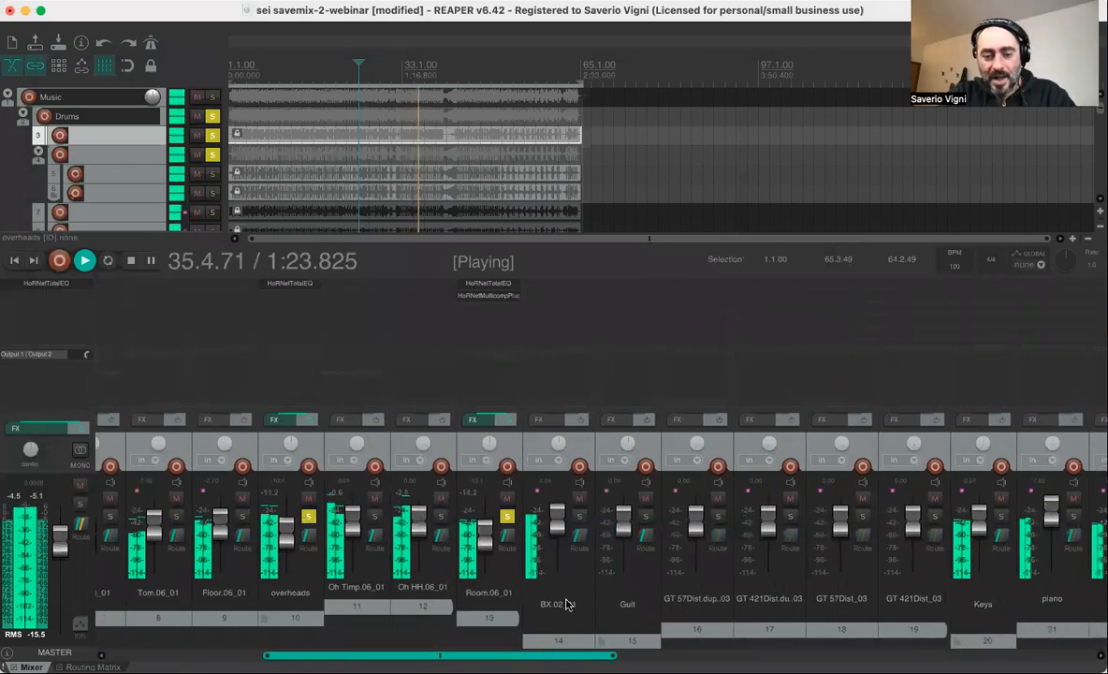
double_click(565, 295)
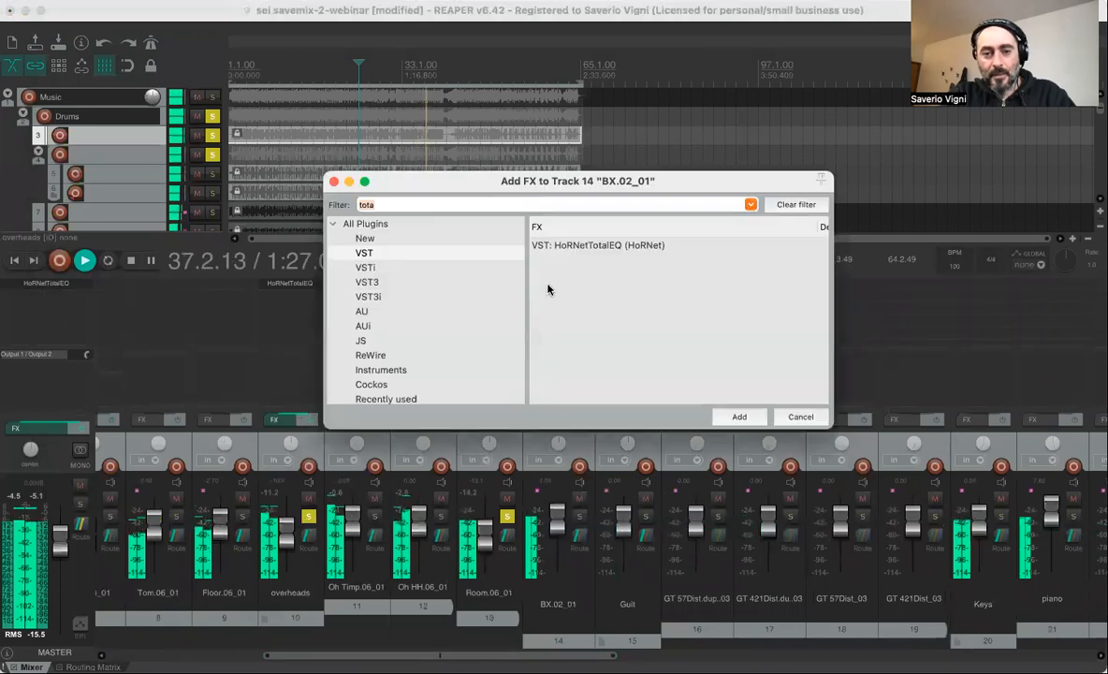
double_click(582, 245)
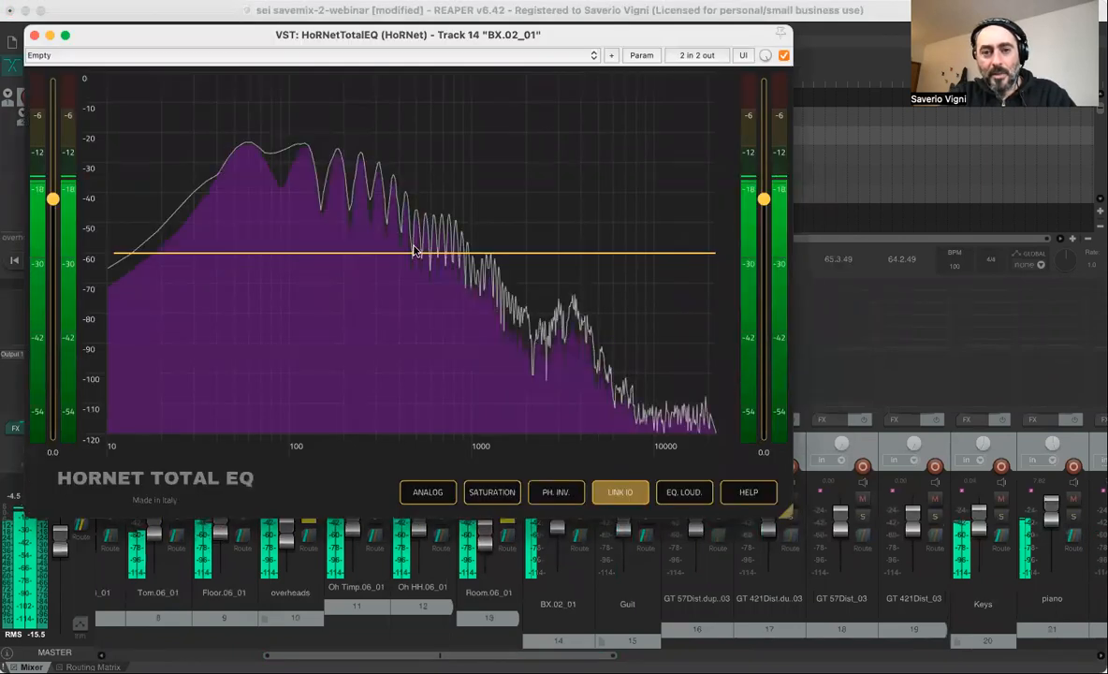
Solo the BX.02_01 track to examine its spectrum in the EQ, and close the EQ window.
drag(161, 37, 809, 210)
click(579, 515)
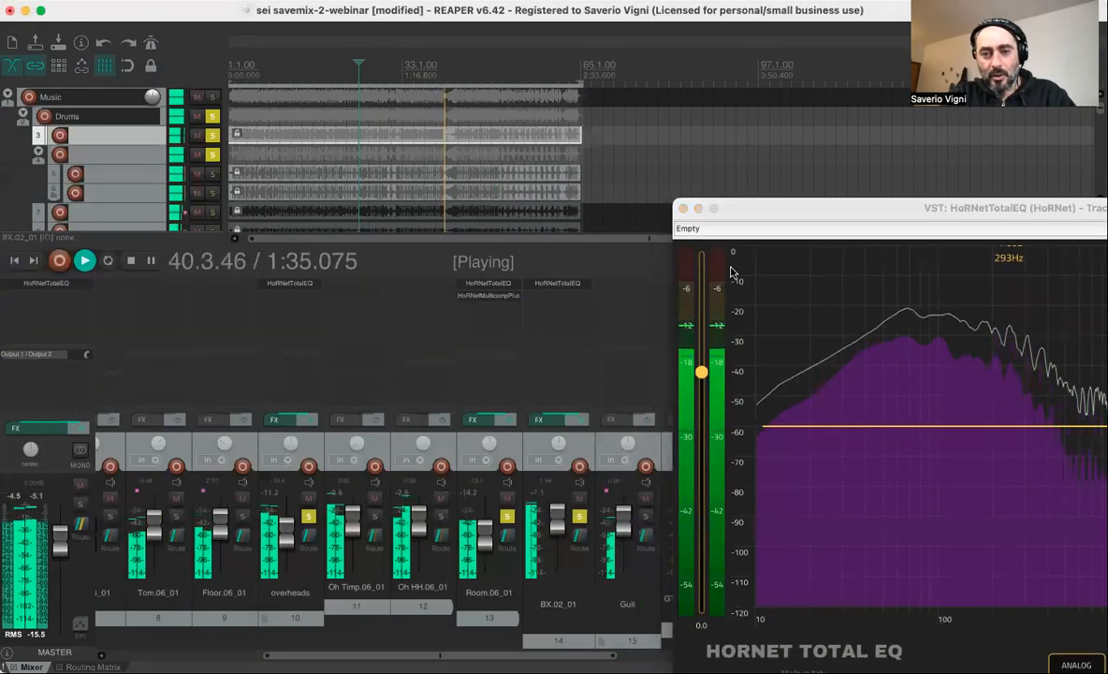
drag(703, 205, 162, 63)
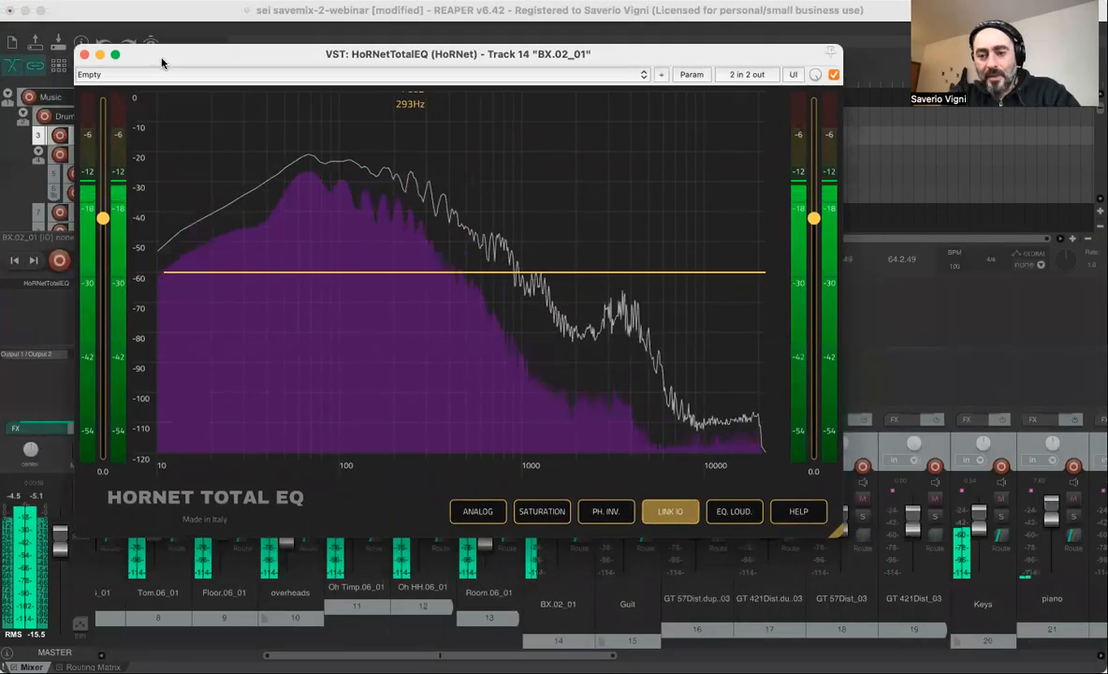
drag(162, 62, 133, 61)
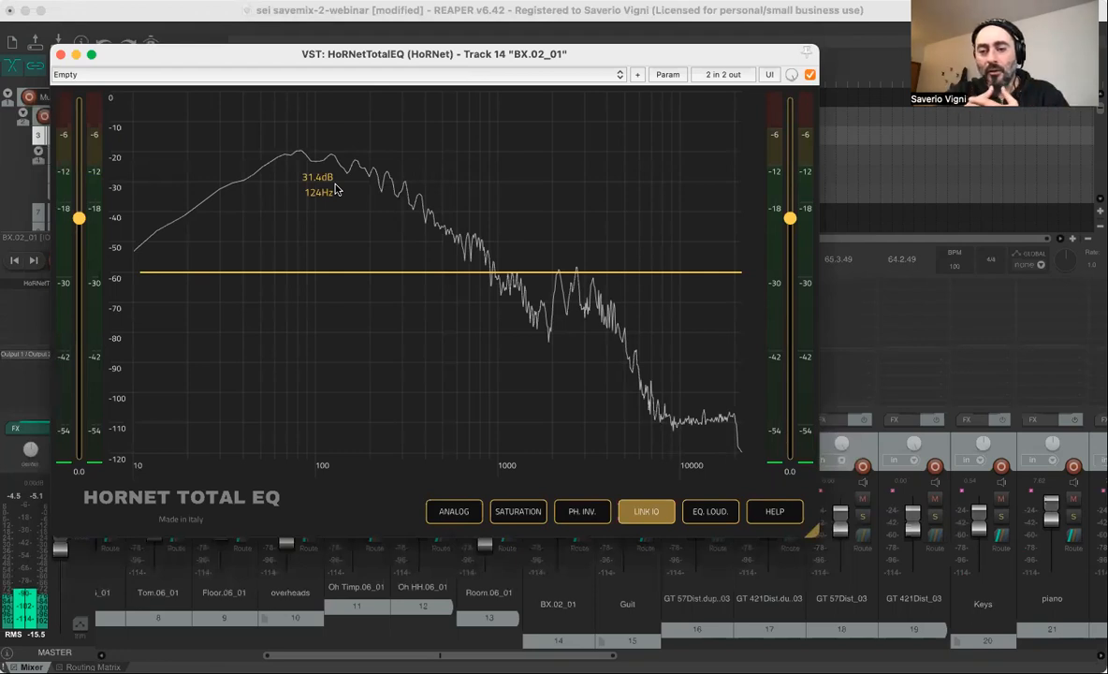
click(60, 55)
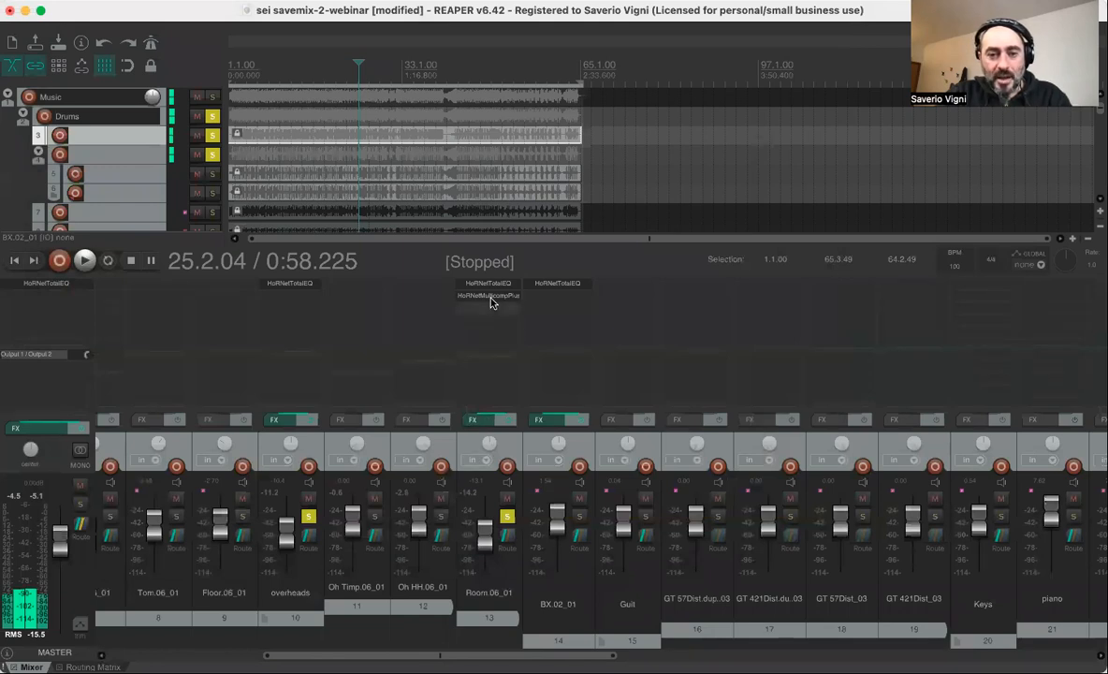
Compare the Room.06_01 track with its HoRNetTotalEQ phase inversion on and off during playback, leaving it off.
key(space)
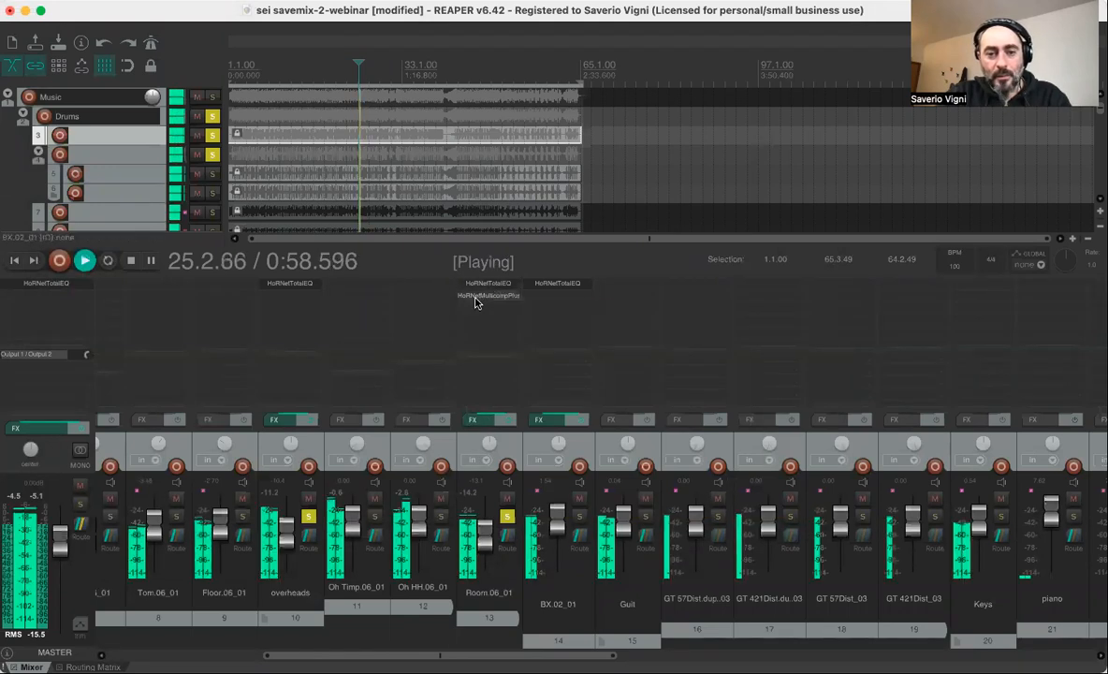
click(474, 284)
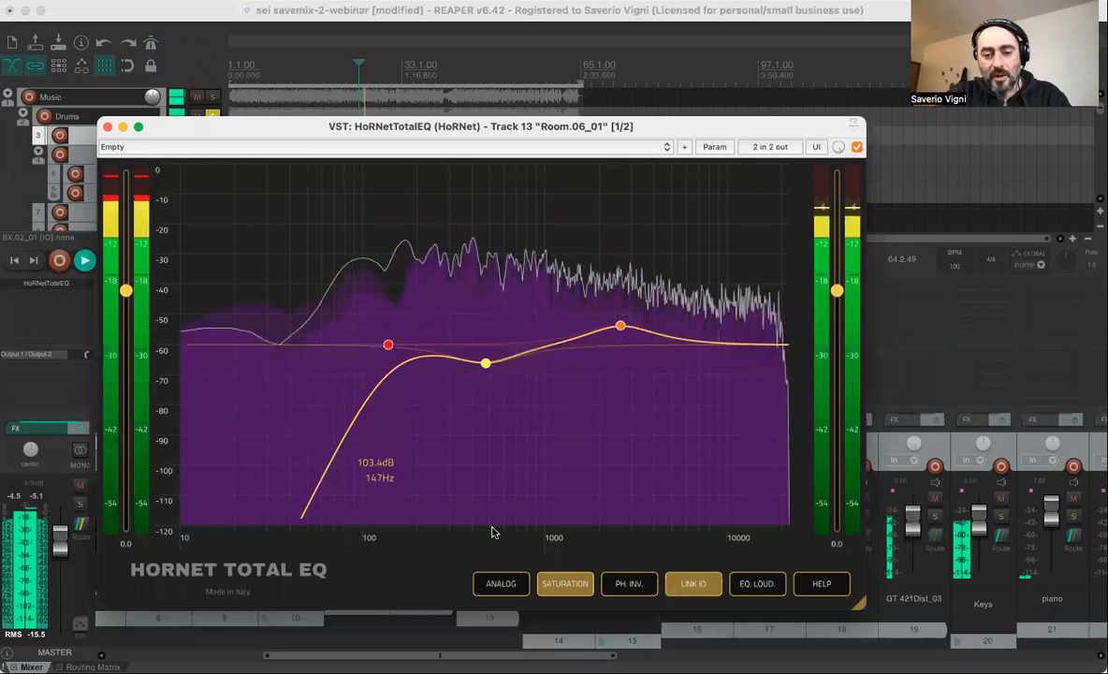
click(617, 588)
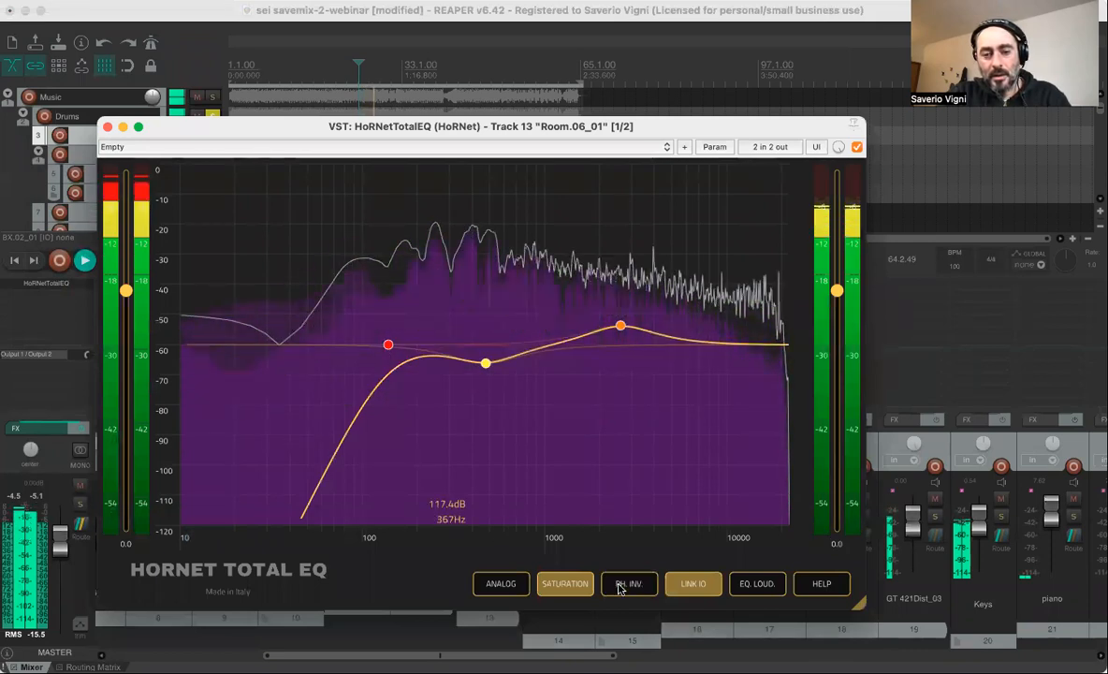
click(617, 588)
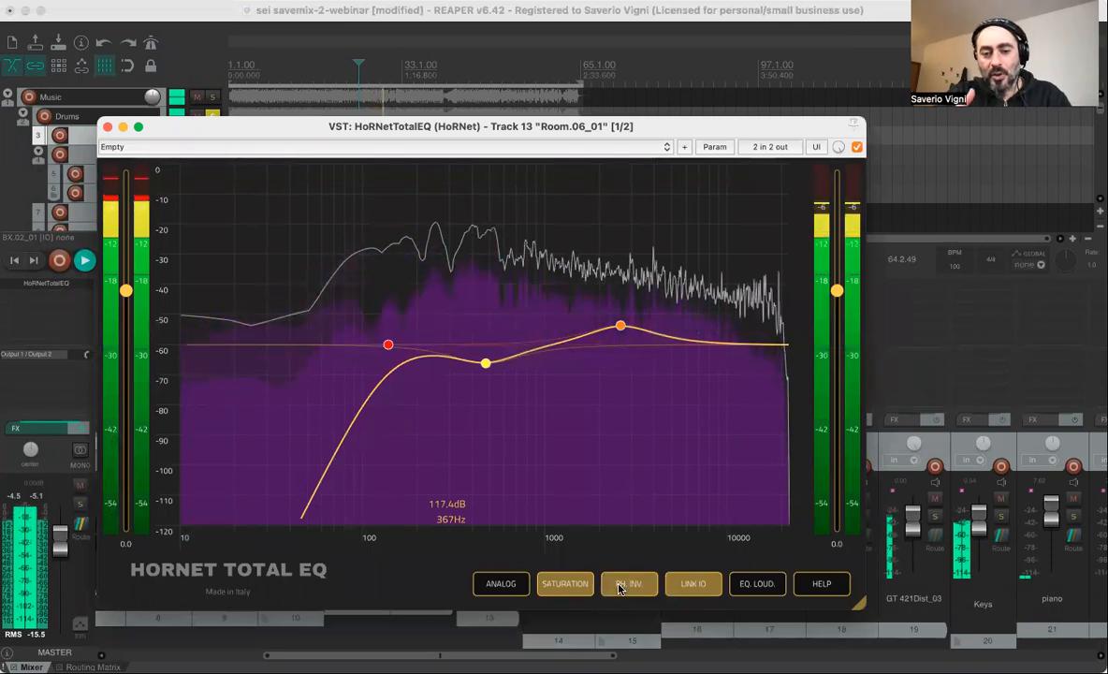
click(618, 587)
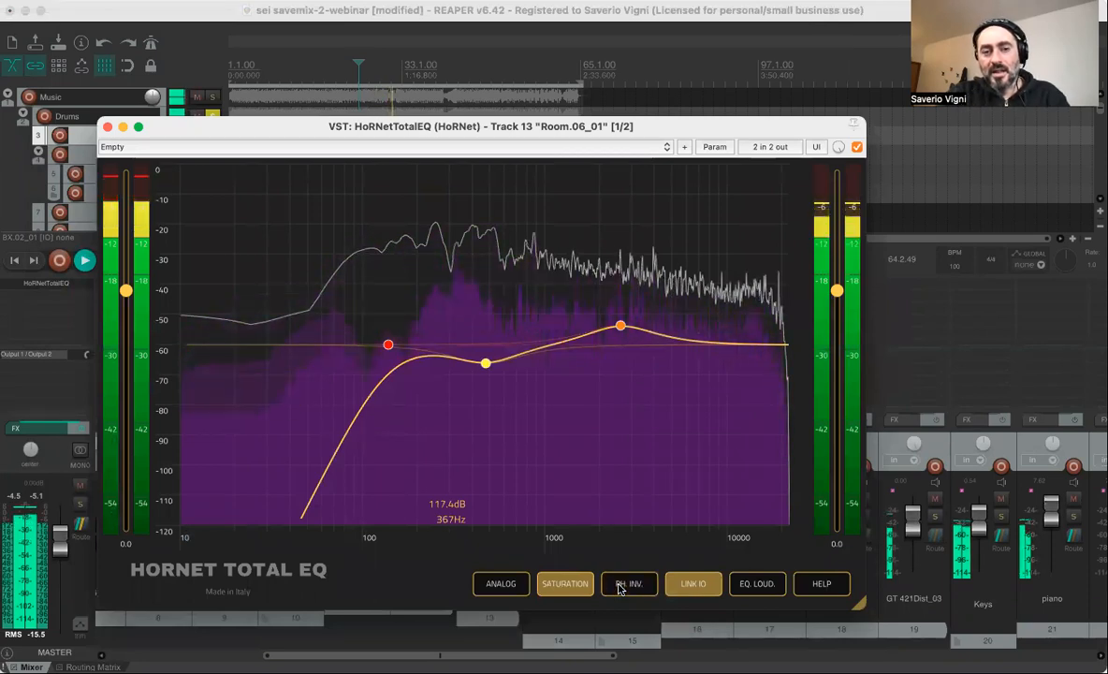
key(space)
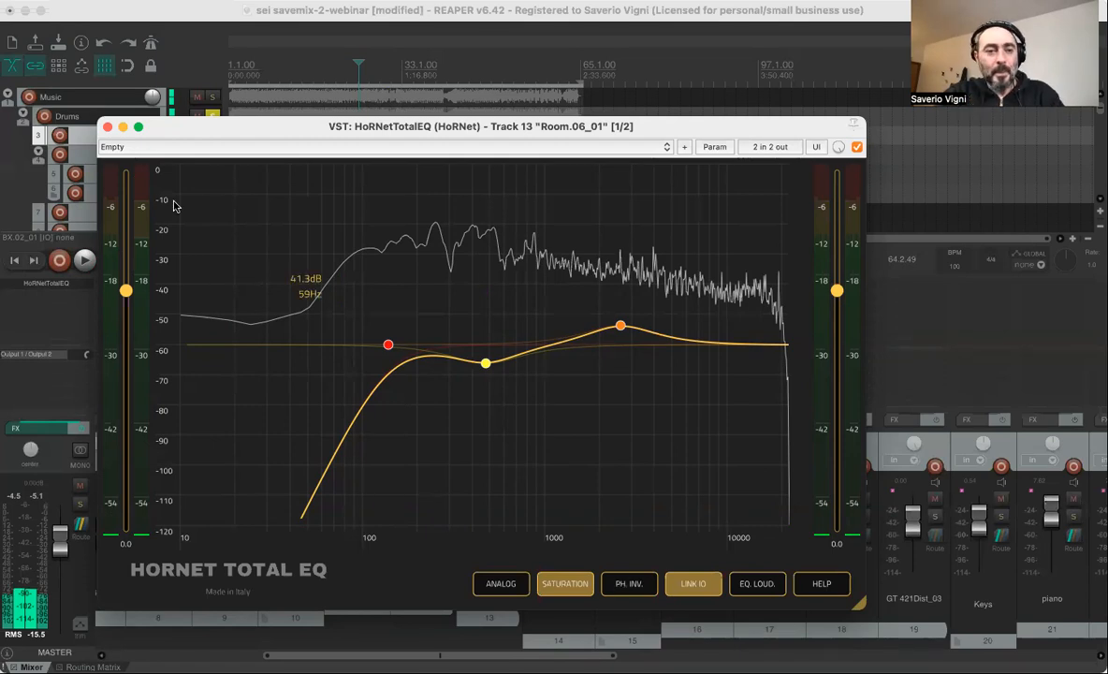
click(107, 126)
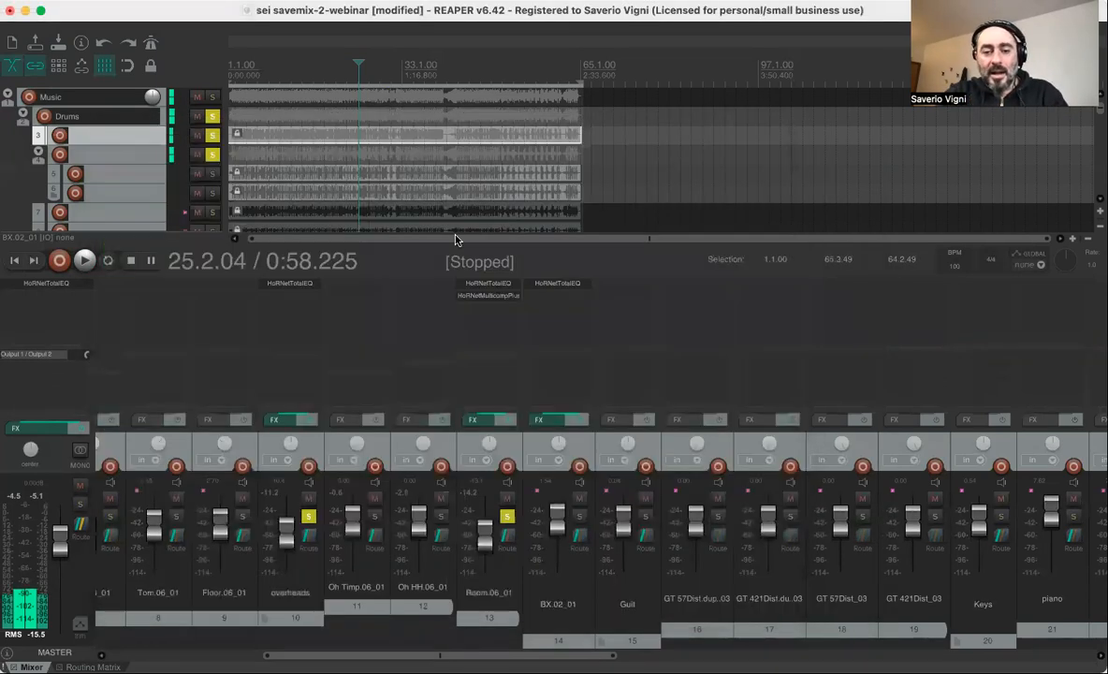
Reopen the BX.02_01 track's HoRNetTotalEQ, start playback and solo the track.
double_click(548, 283)
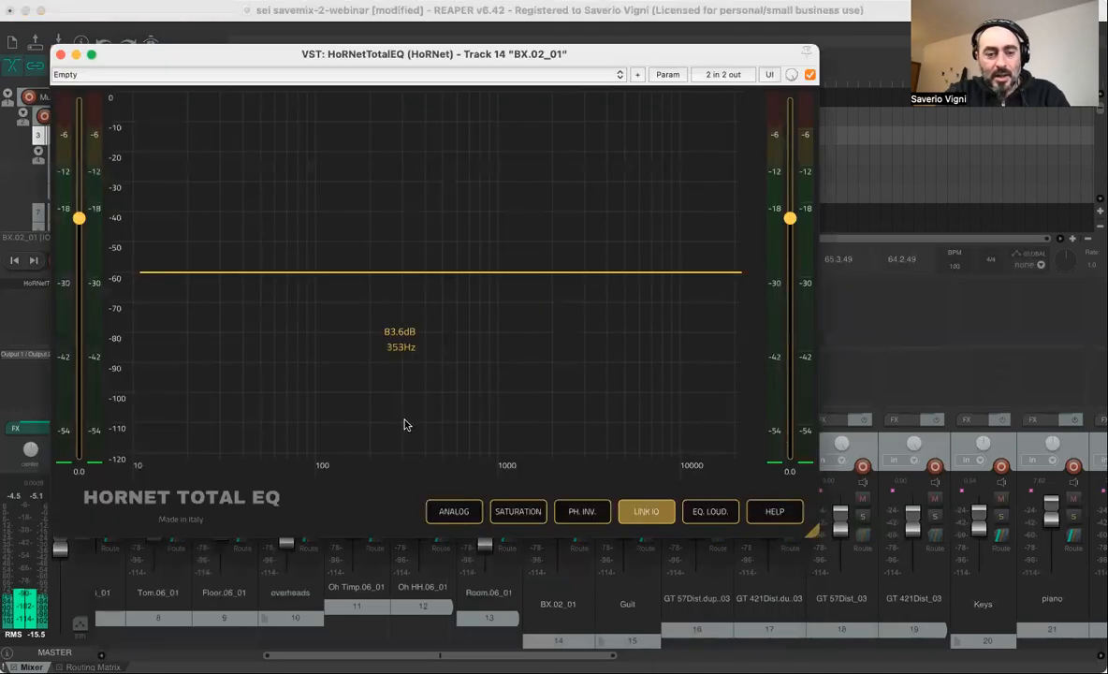
key(space)
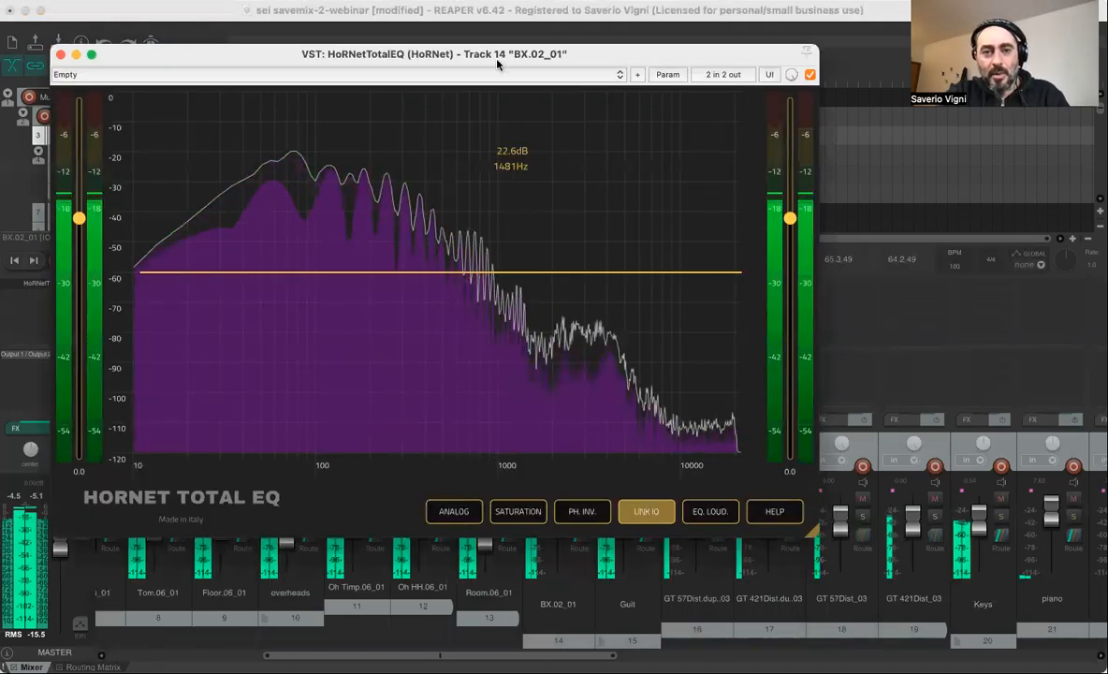
drag(303, 57, 946, 119)
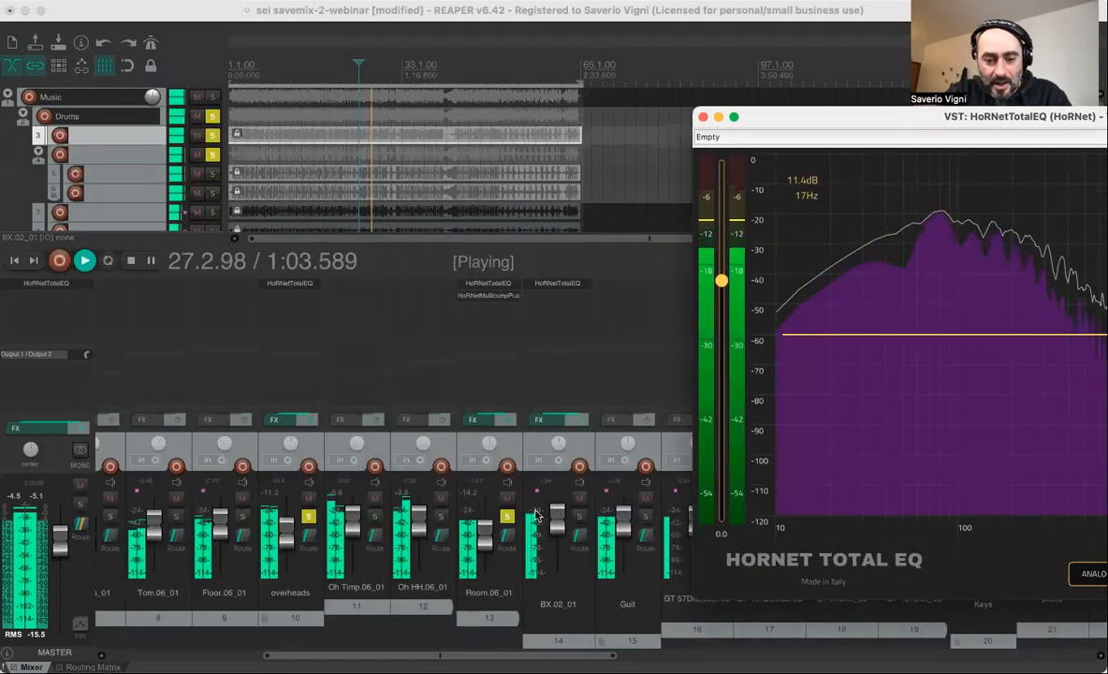
click(578, 515)
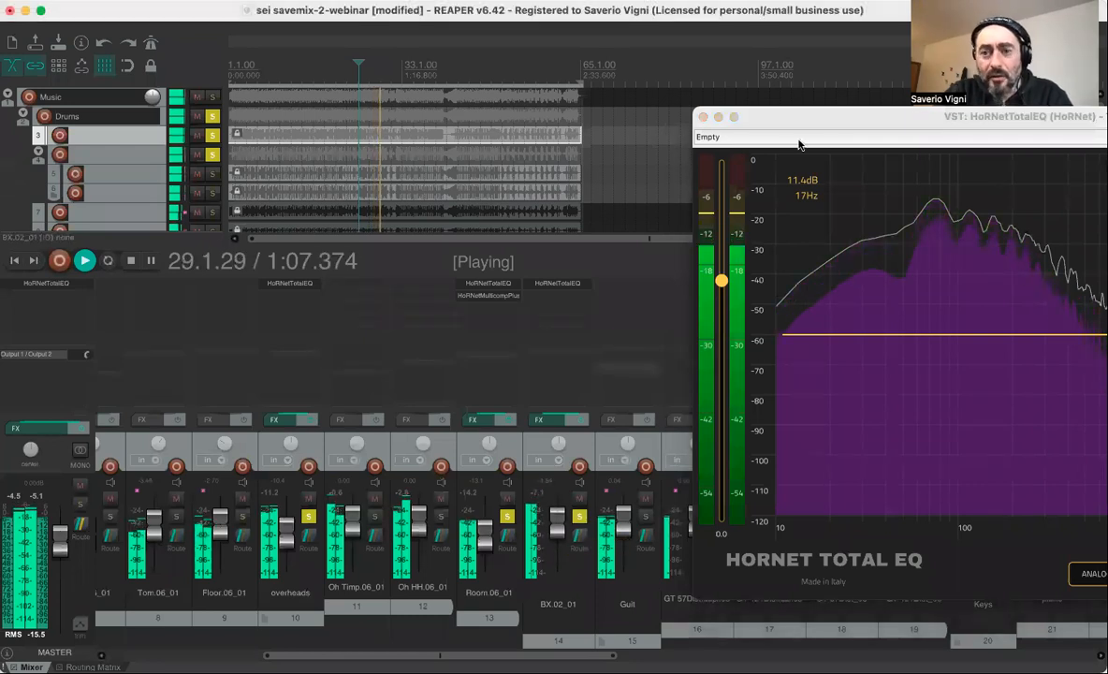
drag(798, 121, 143, 73)
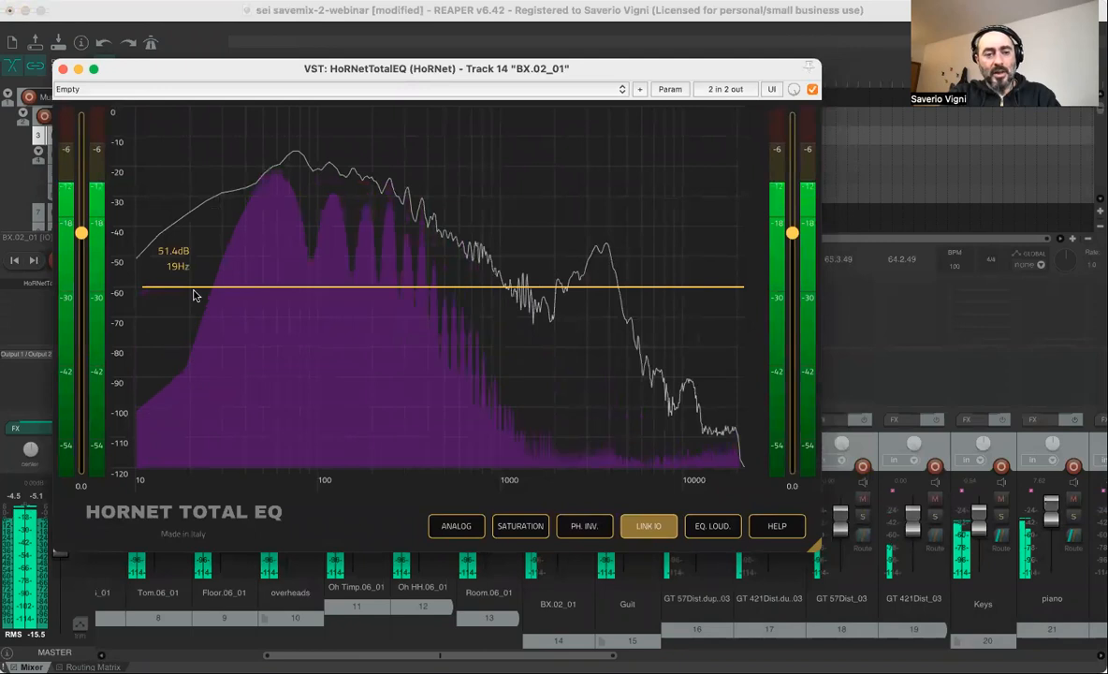
Add an HP 18dB low-cut band at 70 Hz to the BX.02_01 track's EQ.
double_click(223, 288)
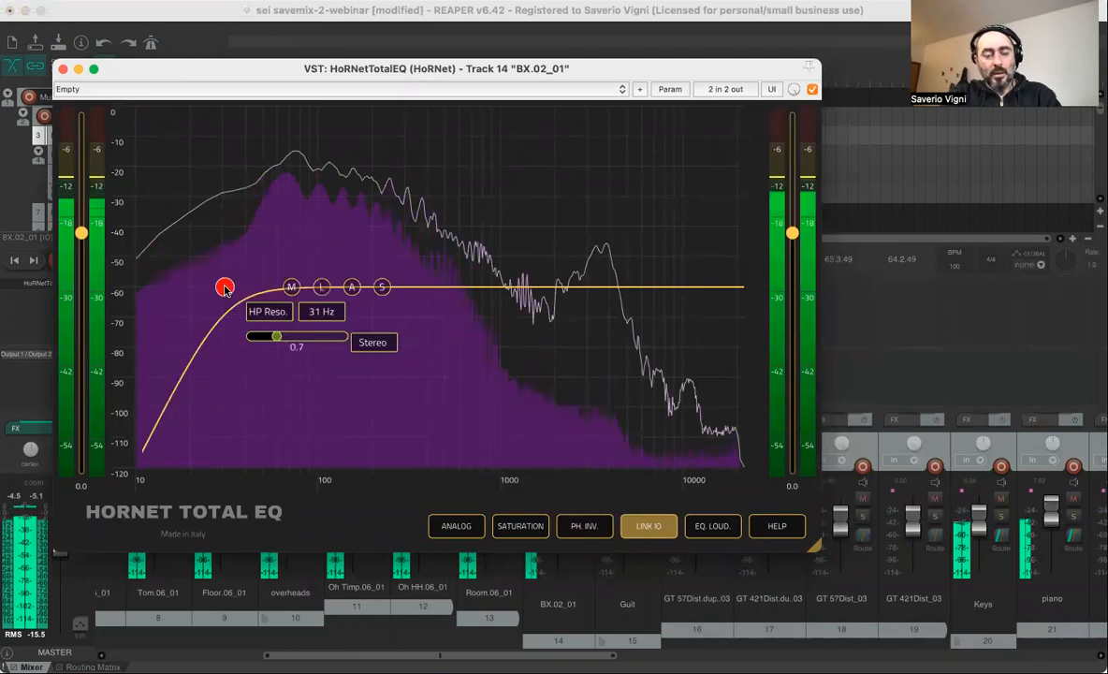
drag(231, 291, 239, 289)
click(275, 311)
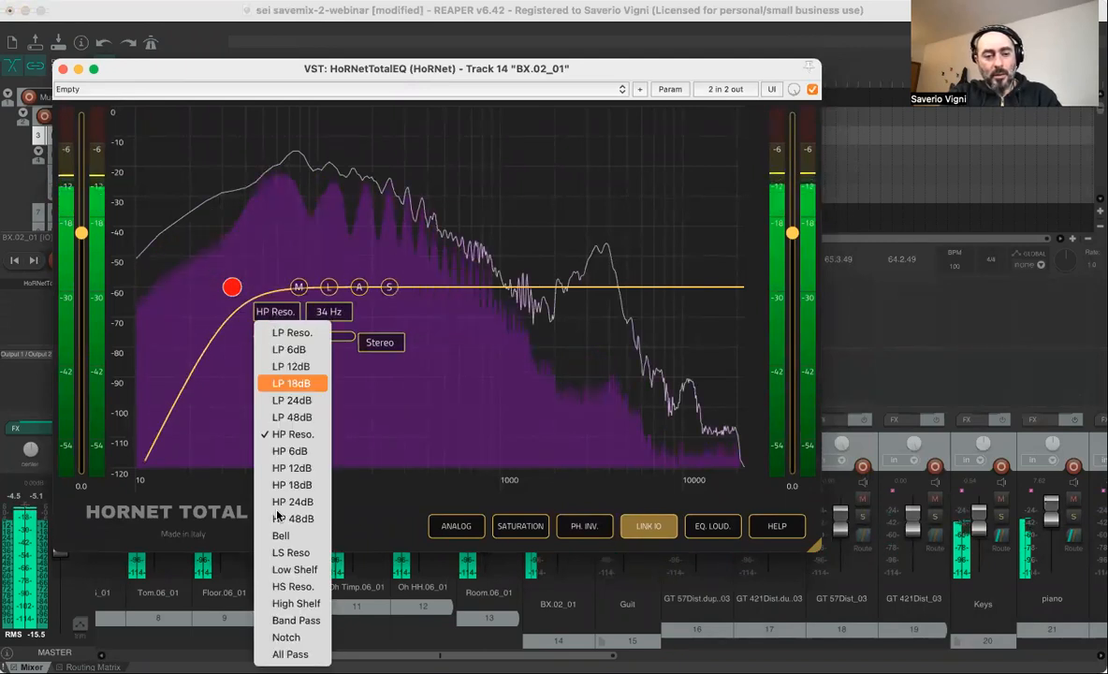
click(305, 485)
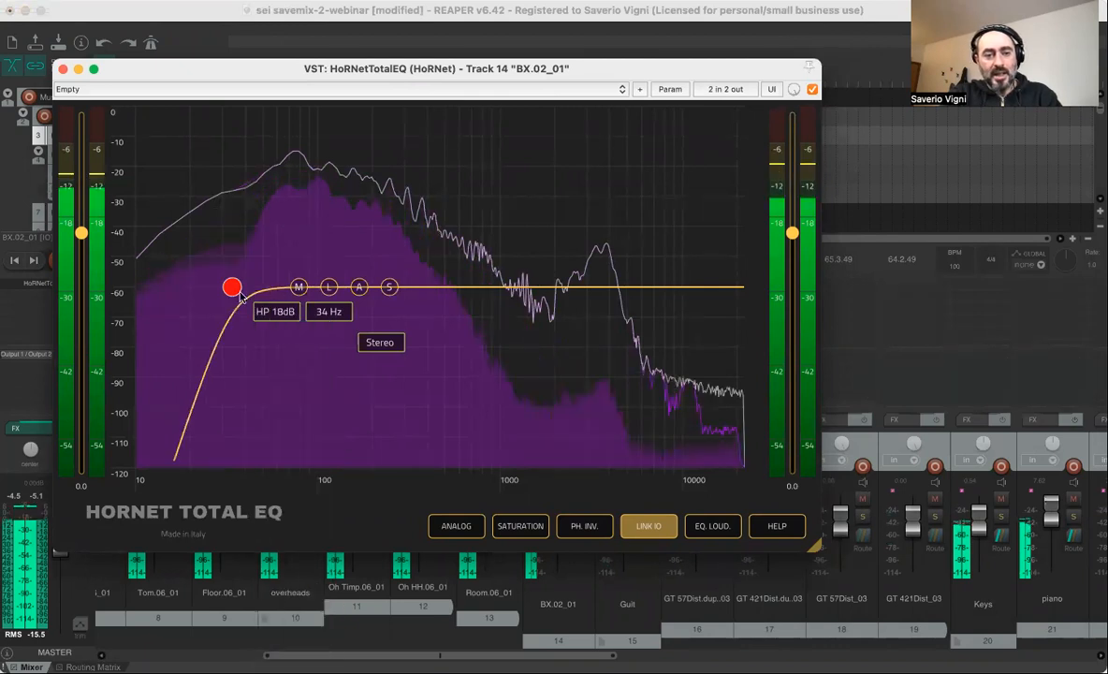
drag(235, 290, 279, 292)
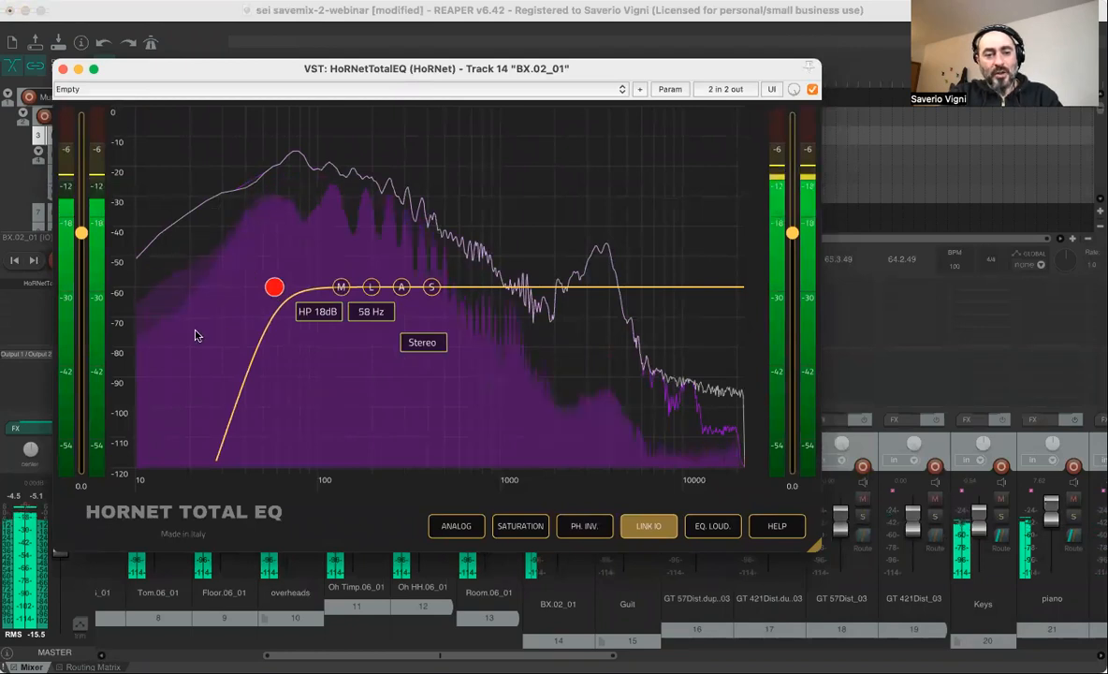
drag(274, 288, 280, 291)
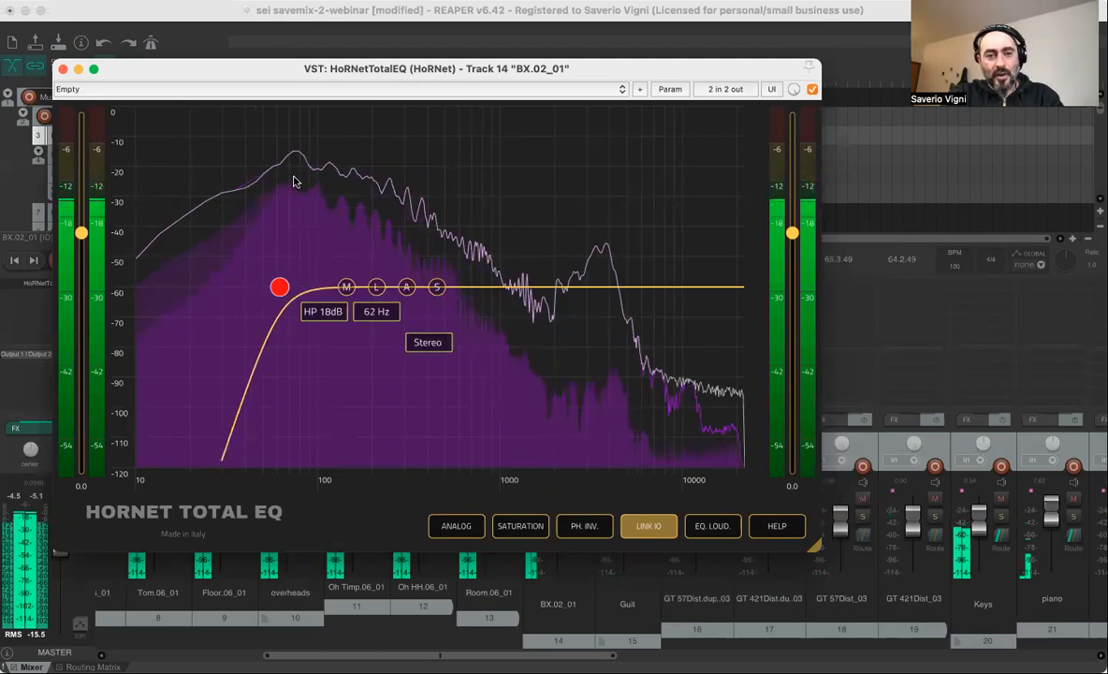
drag(280, 290, 289, 294)
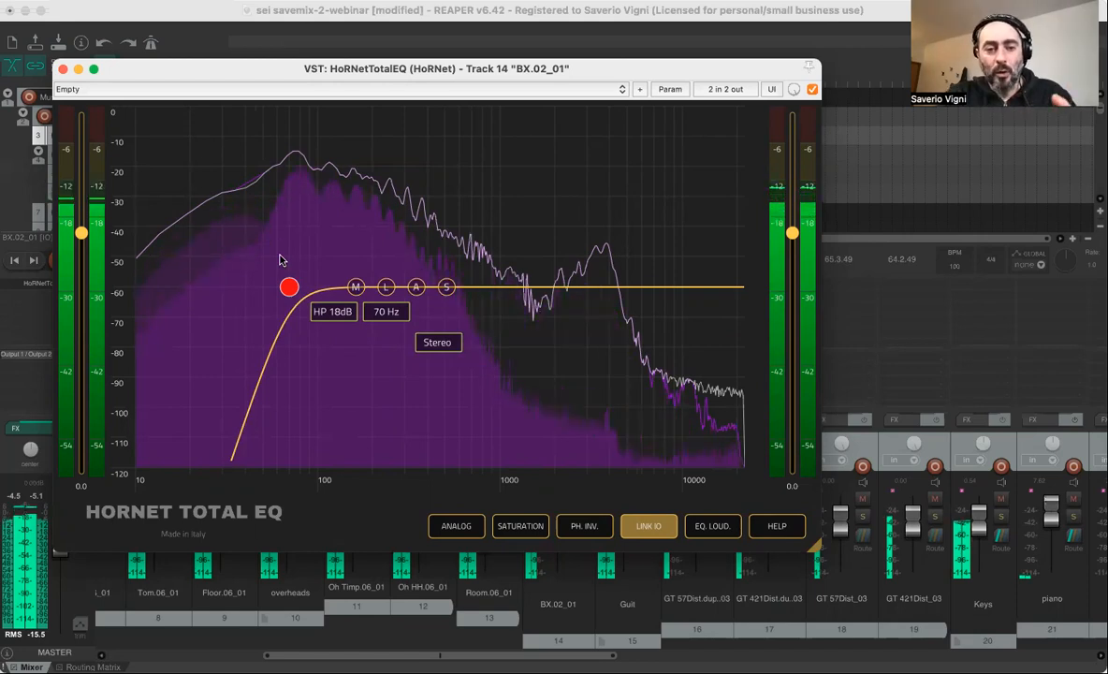
Add an LP Reso. high-cut band at 4034 Hz to the BX.02_01 track's EQ.
click(695, 288)
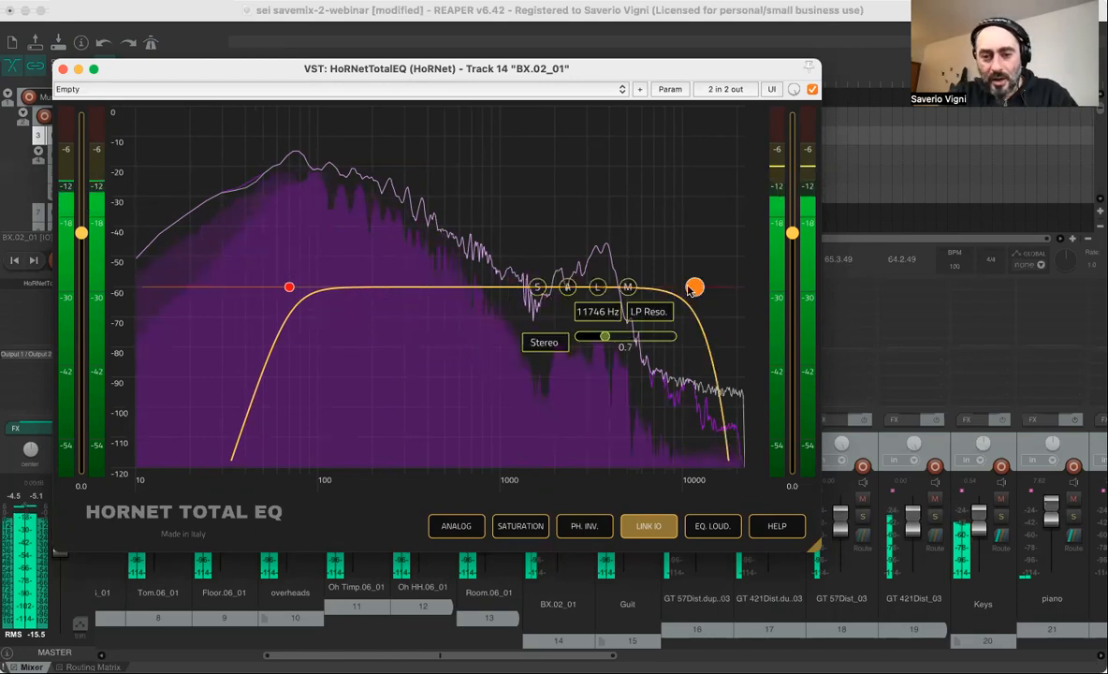
drag(694, 287, 626, 418)
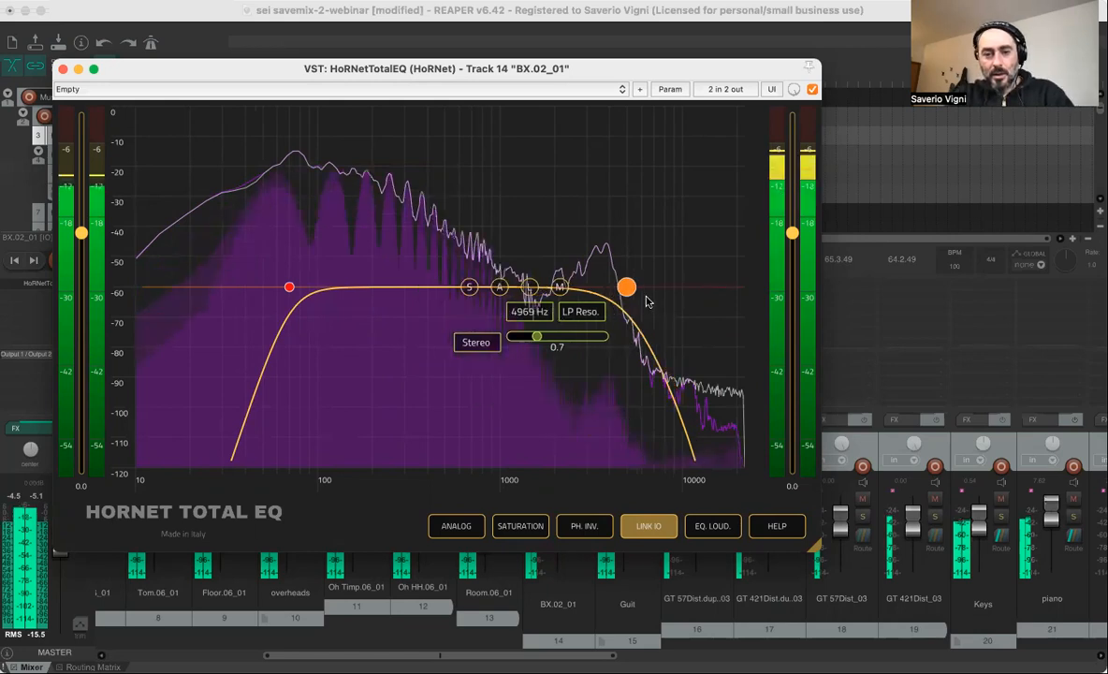
drag(625, 287, 609, 287)
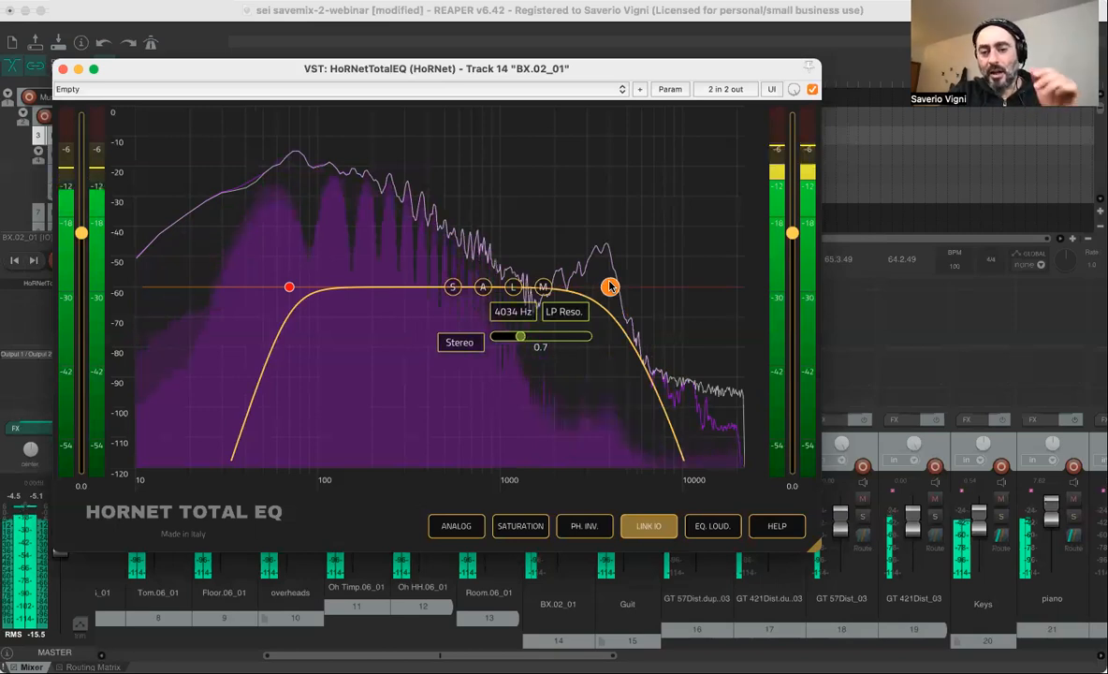
Add a narrow Bell band to the BX.02_01 EQ with a Q of 3.5, boosting 10.6 dB at 652 Hz.
double_click(434, 287)
drag(437, 288, 489, 276)
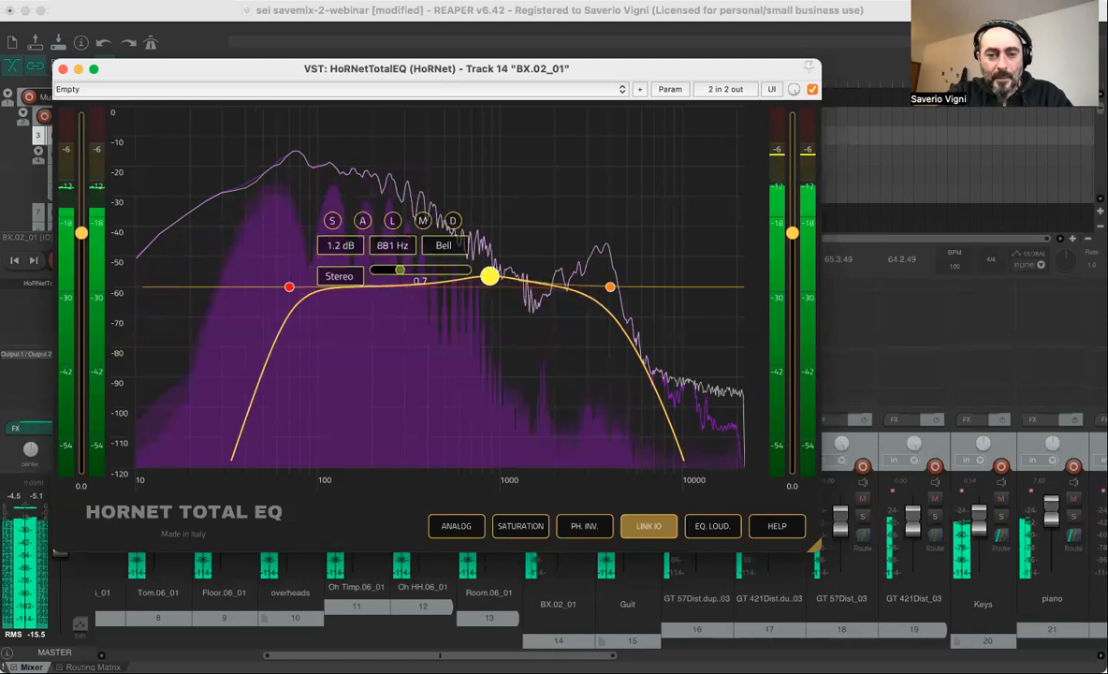
drag(401, 270, 477, 282)
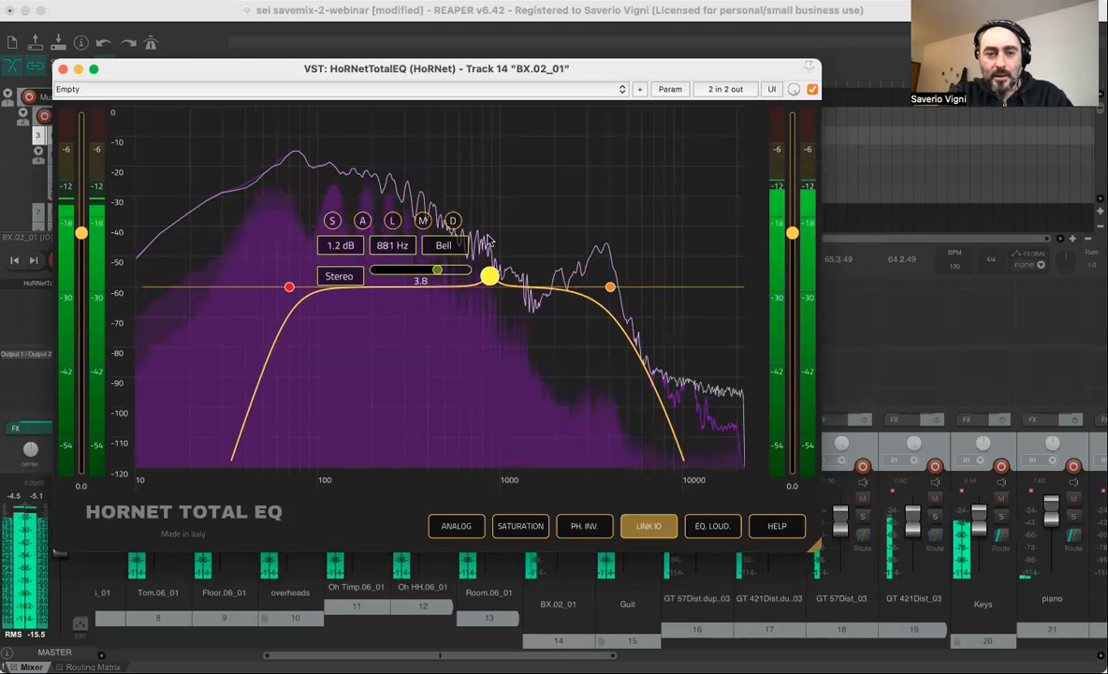
drag(490, 276, 492, 263)
mouse_move(458, 210)
mouse_down()
mouse_move(430, 185)
mouse_move(464, 191)
mouse_up()
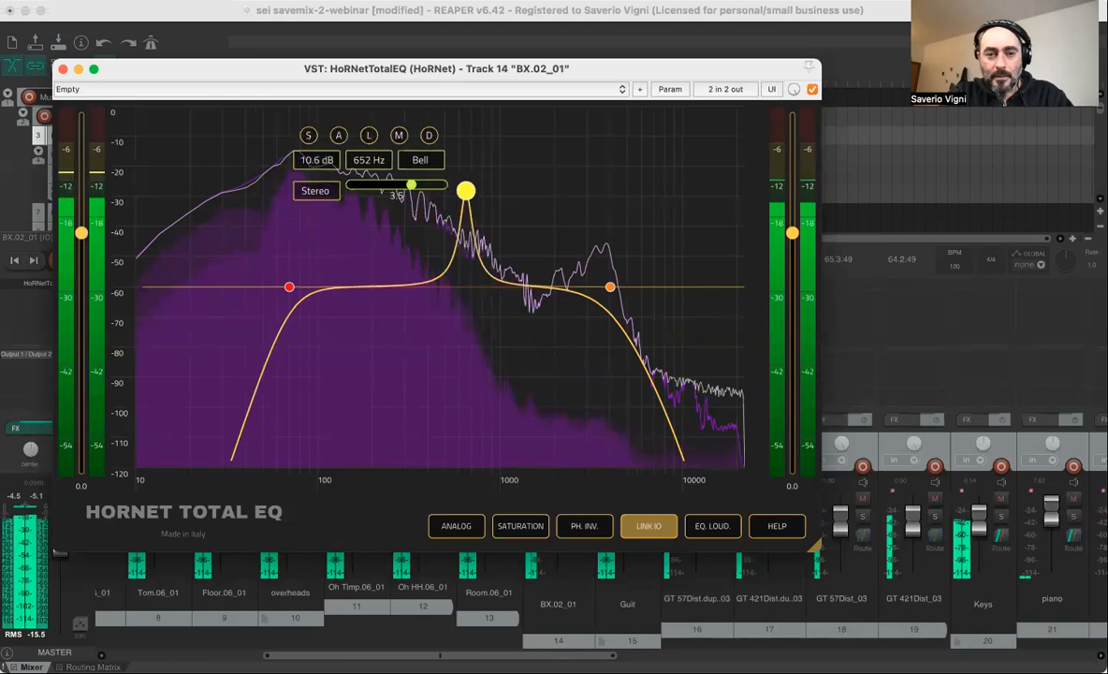
Widen the Bell band to a Q of 0.9 and set its boost to 4.3 dB at 502 Hz.
scroll(466, 190, down, 3)
drag(511, 196, 435, 254)
drag(511, 248, 491, 248)
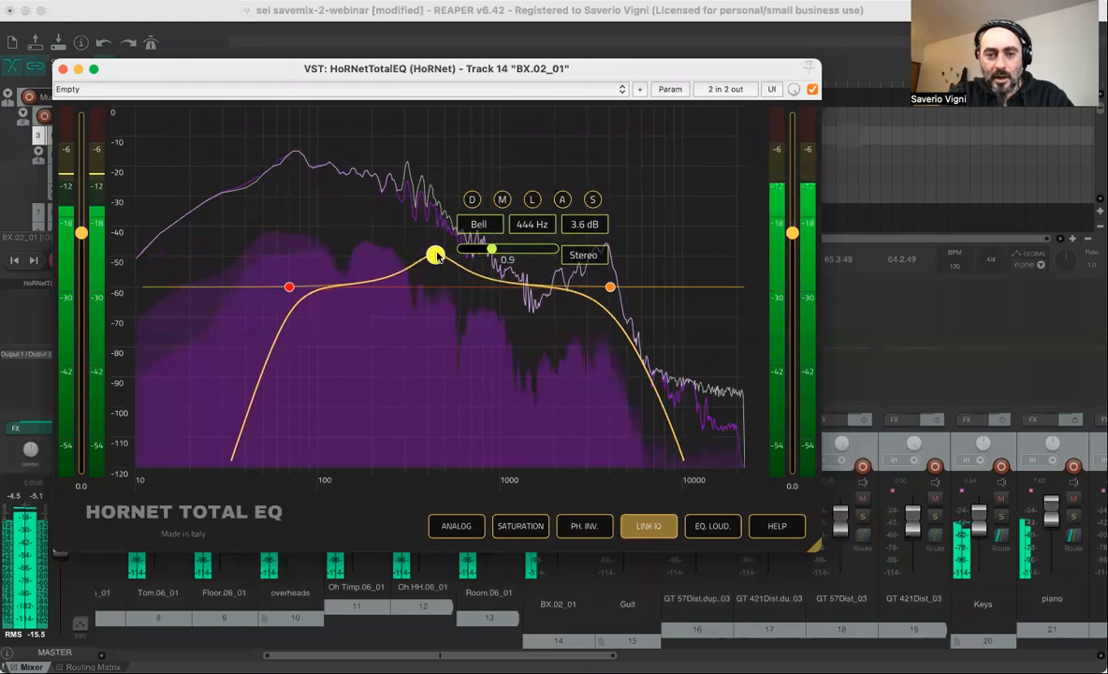
drag(437, 256, 441, 253)
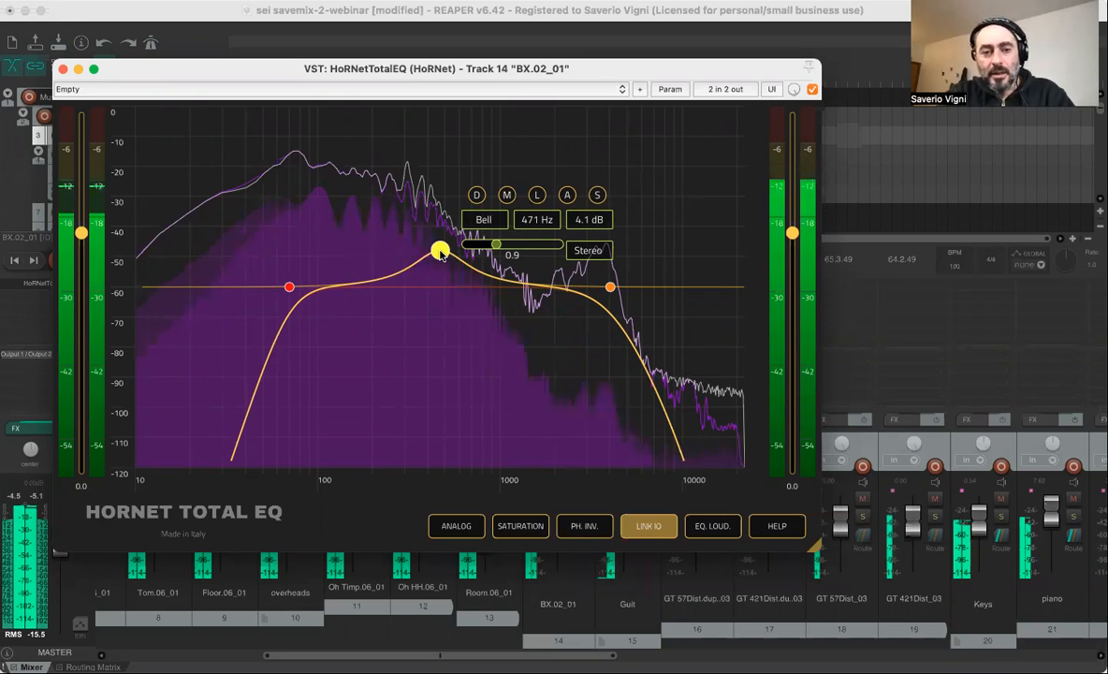
drag(443, 252, 457, 265)
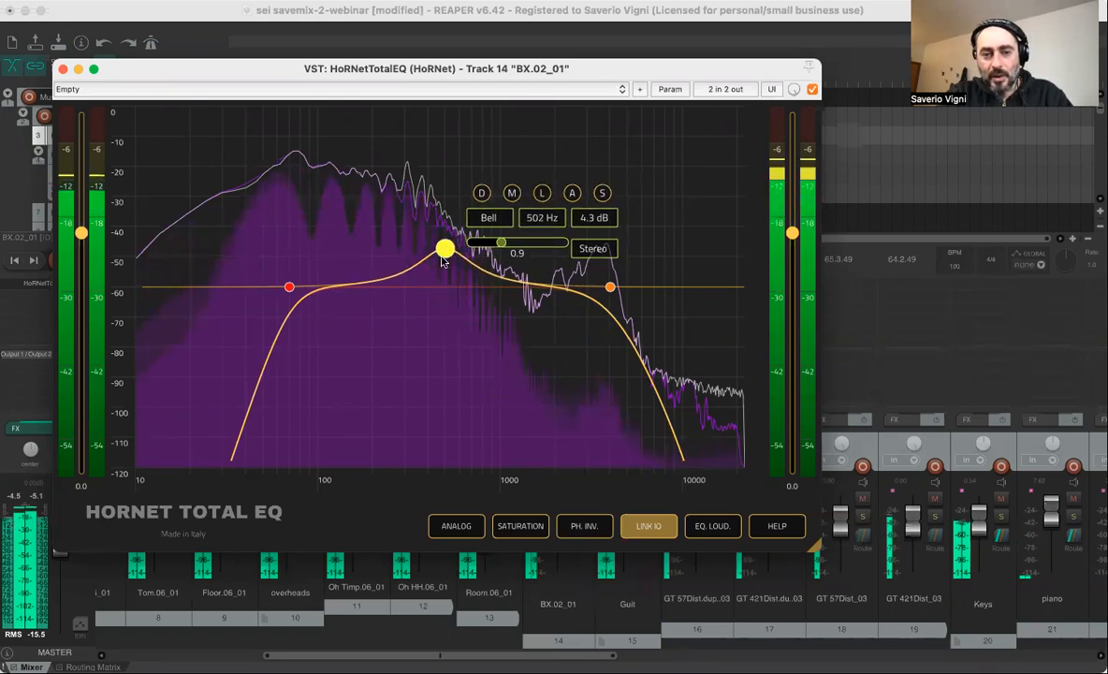
Shift the Bell band in the BX.02_01 EQ to 518 Hz with a 3.9 dB boost.
drag(444, 261, 446, 263)
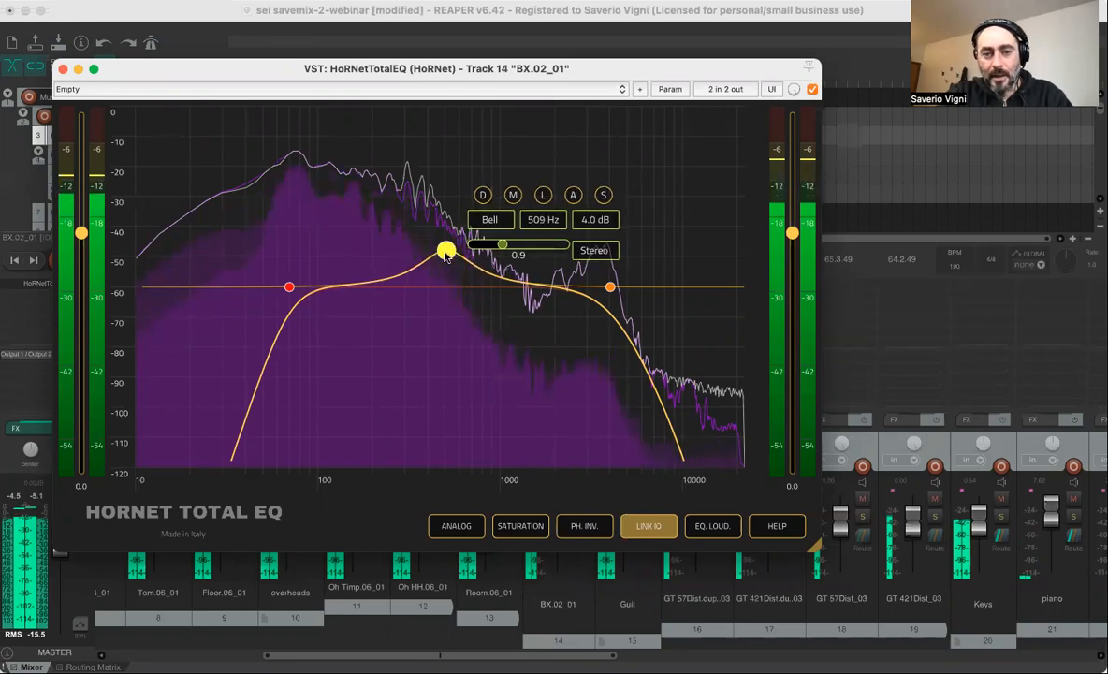
drag(446, 259, 431, 253)
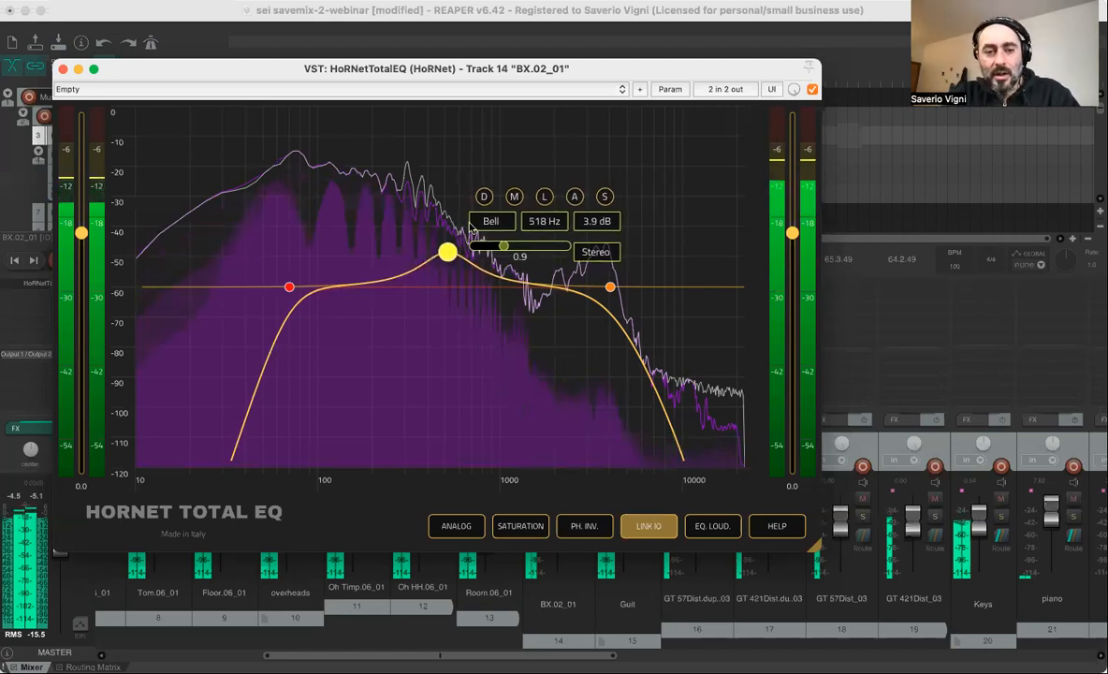
Add a dynamic LS Reso band to the BX.02_01 EQ at 180 Hz with a gain of -8.3 dB.
double_click(355, 287)
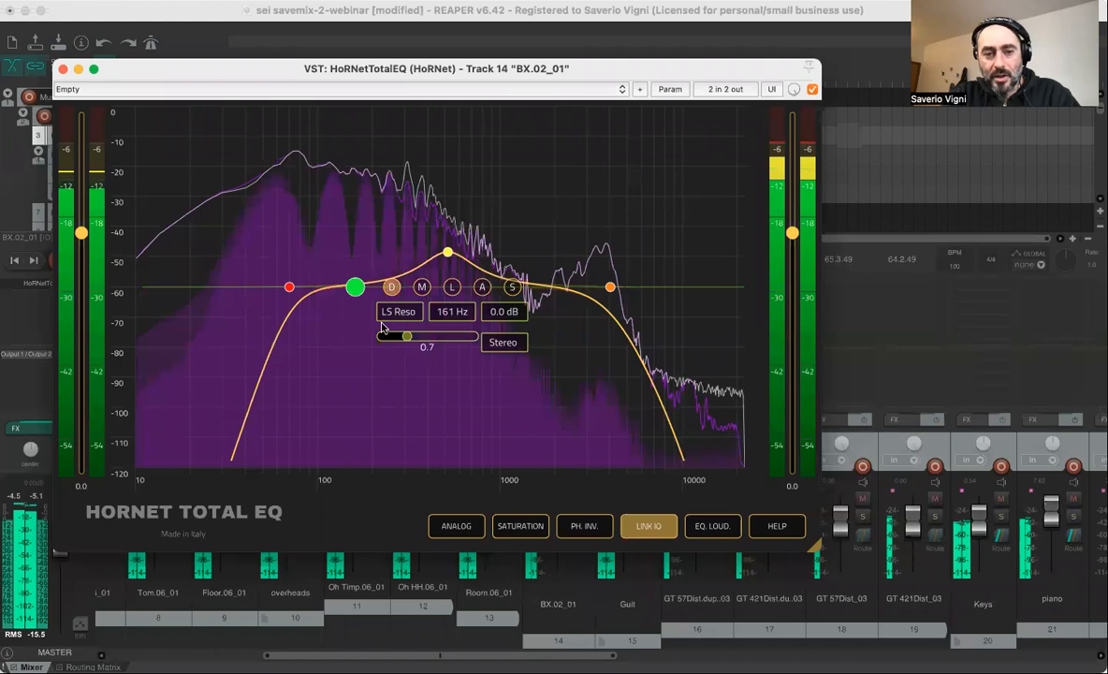
drag(354, 289, 373, 308)
mouse_move(390, 354)
mouse_down()
mouse_move(385, 335)
mouse_move(367, 338)
mouse_move(395, 368)
mouse_up()
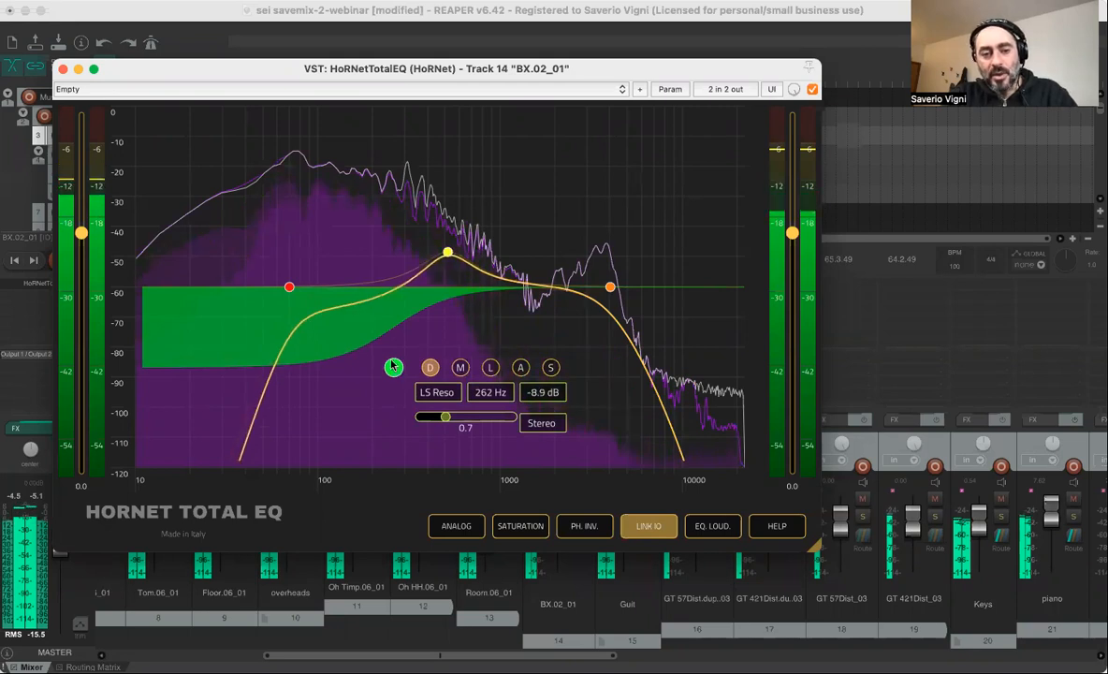
drag(394, 368, 393, 365)
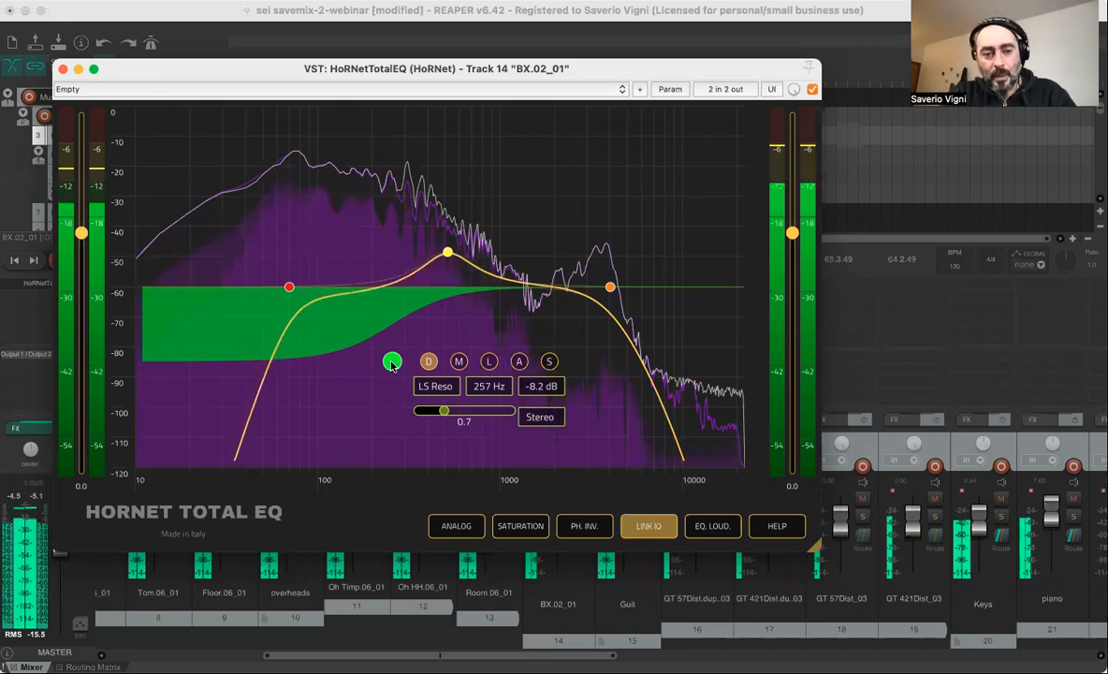
drag(392, 365, 365, 364)
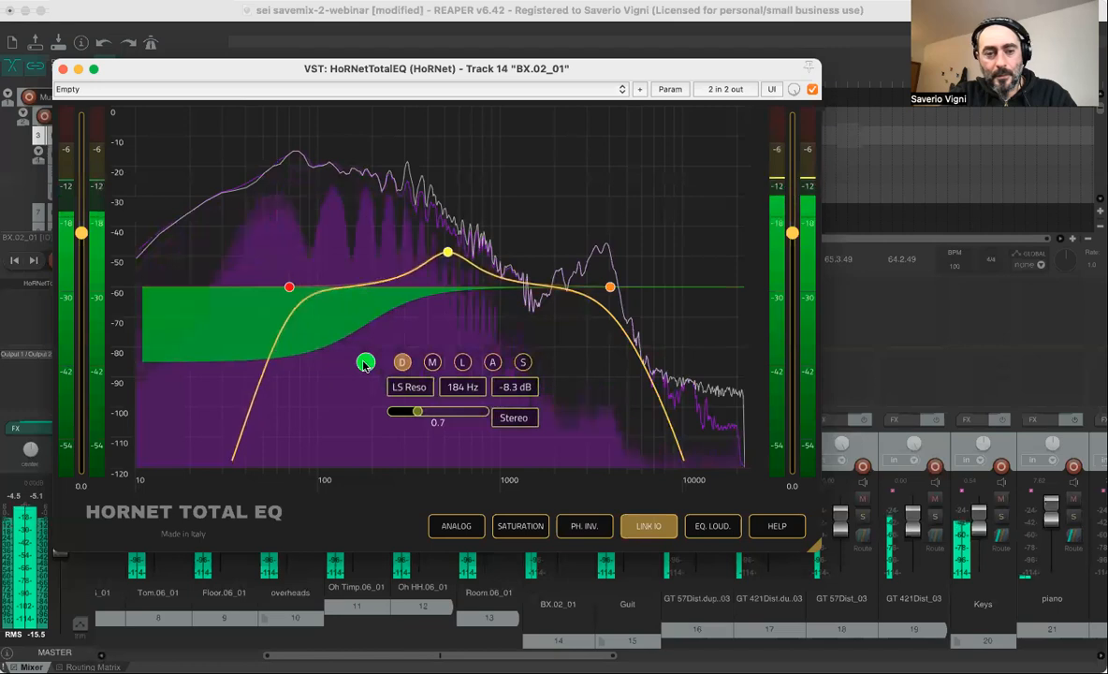
drag(365, 364, 363, 365)
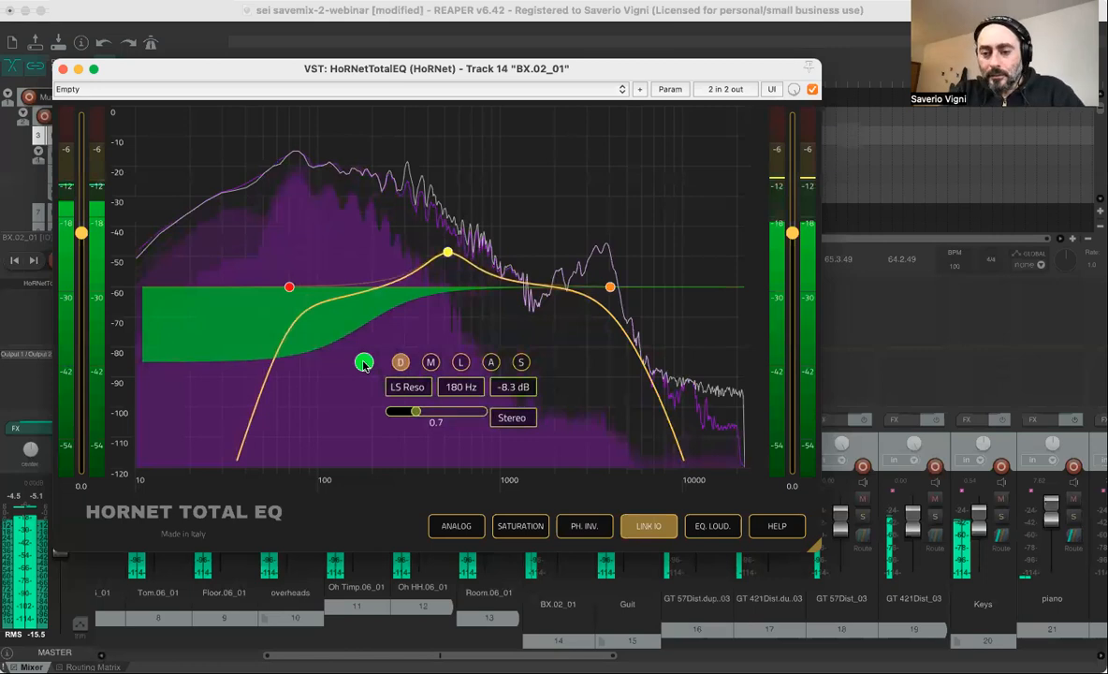
Enable saturation (S) on the Bell band, set its amount to 10.0, and close the BX.02_01 EQ.
click(447, 254)
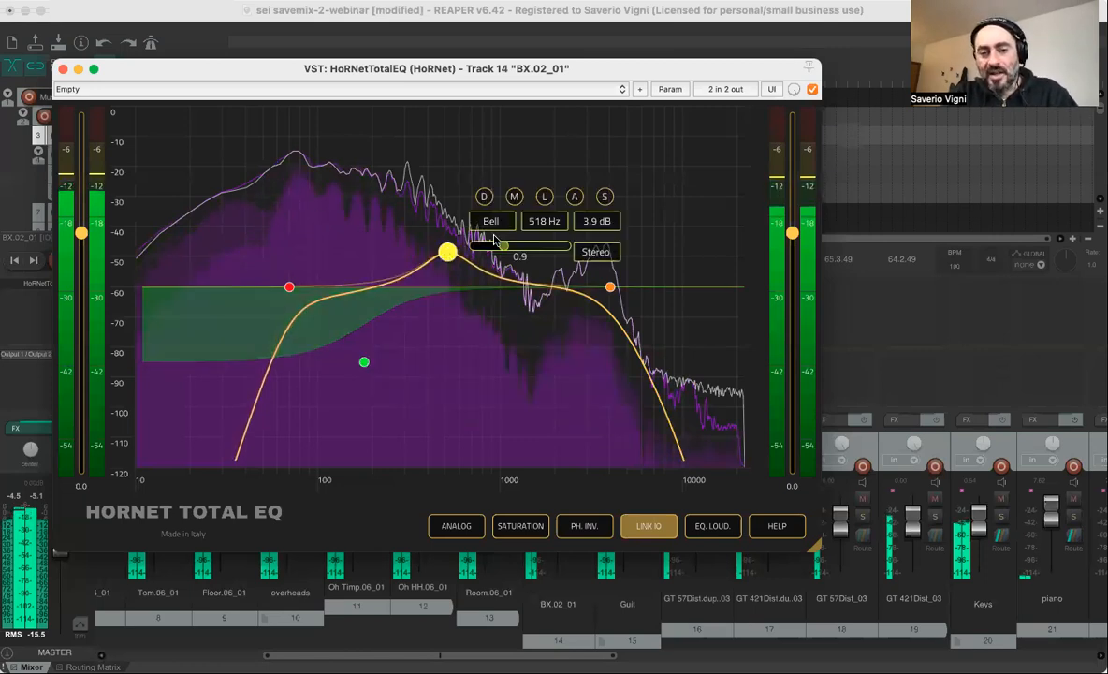
click(605, 197)
drag(633, 254, 634, 193)
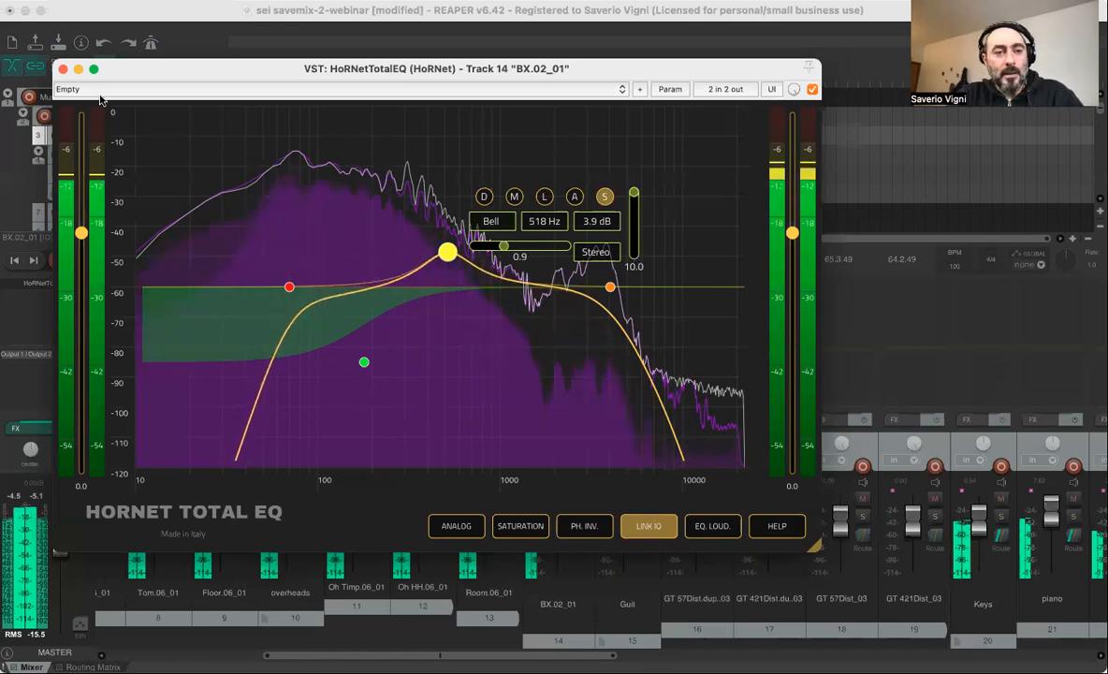
click(63, 71)
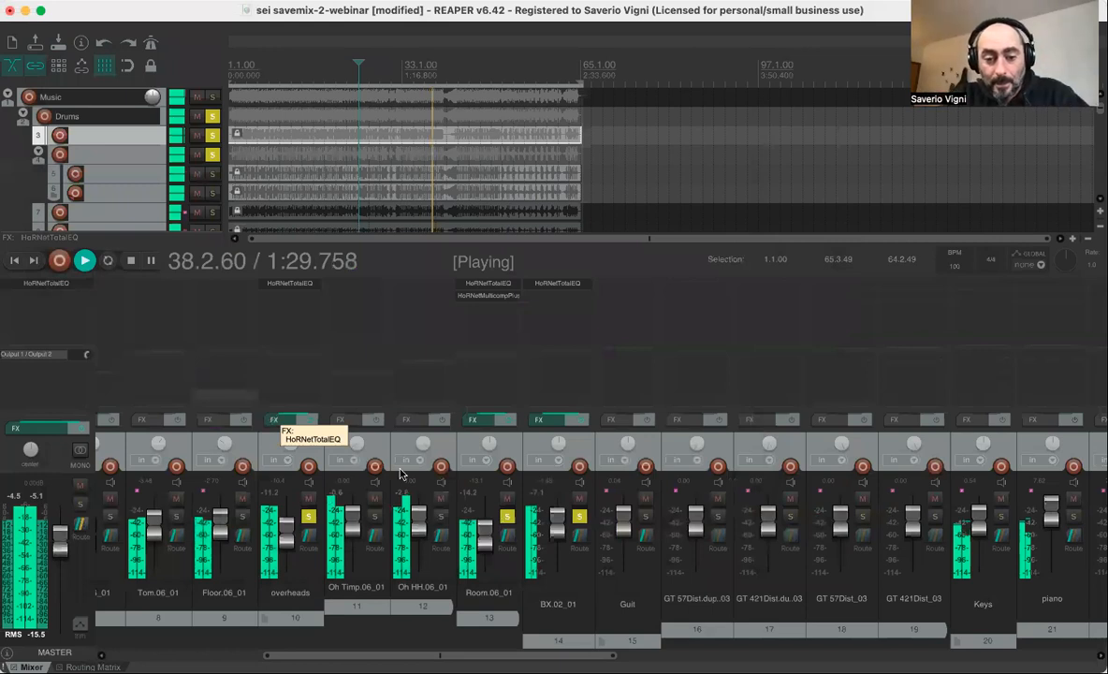
Lower the BX.02_01 track's volume to about -5 dB while listening, and stop playback.
mouse_move(558, 530)
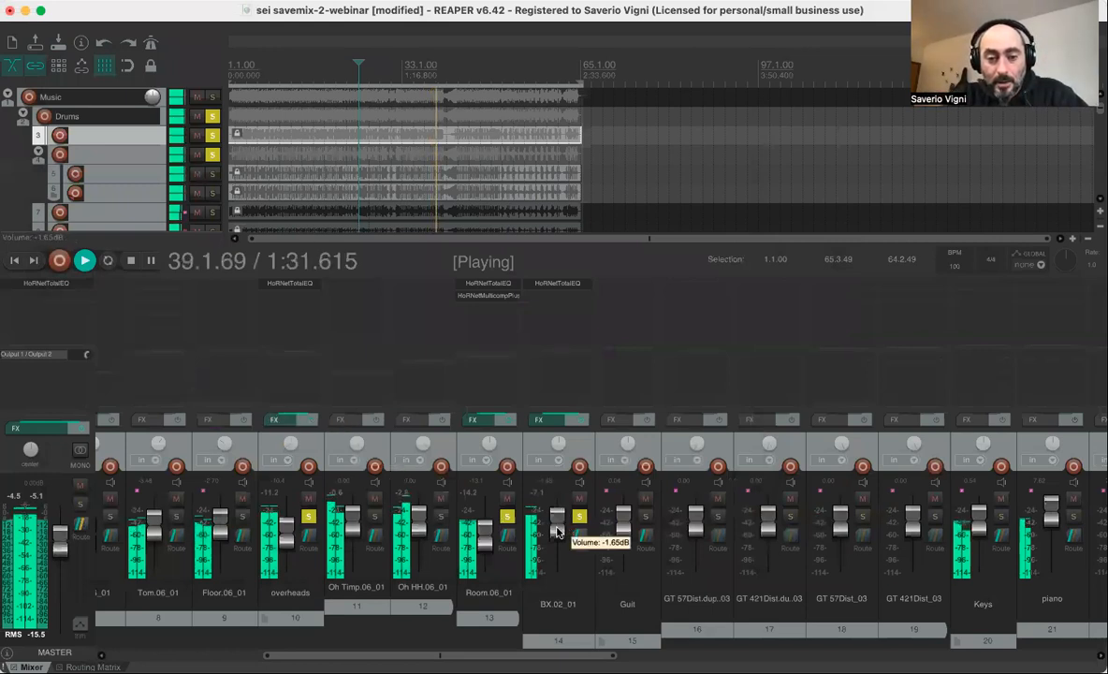
scroll(557, 533, down, 3)
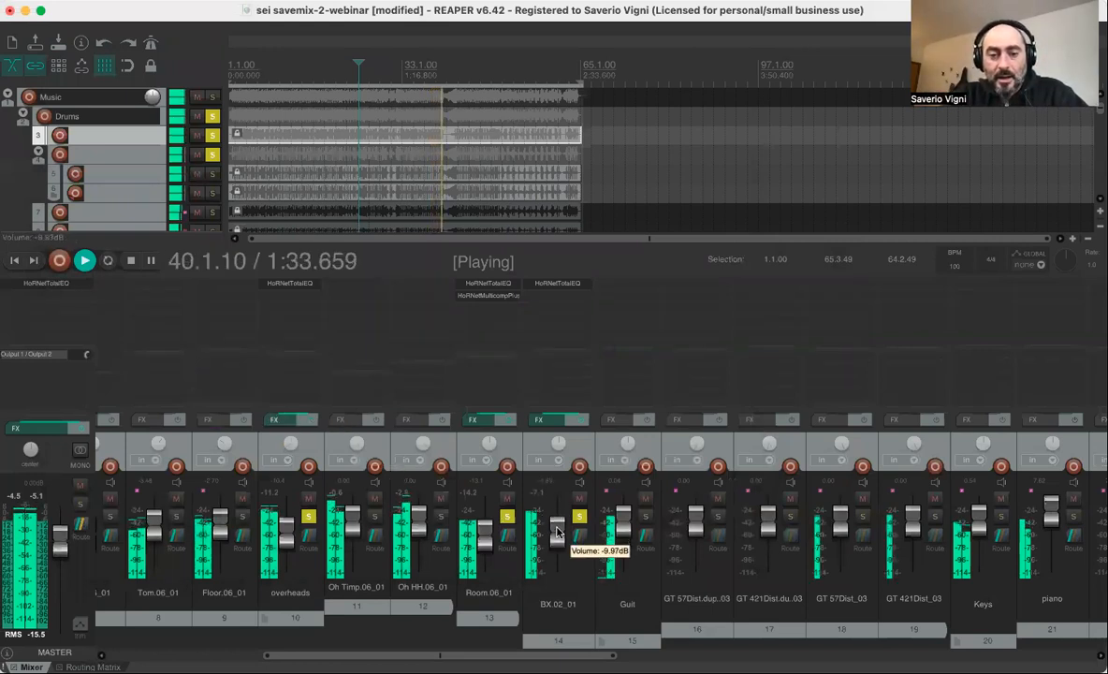
scroll(557, 531, up, 3)
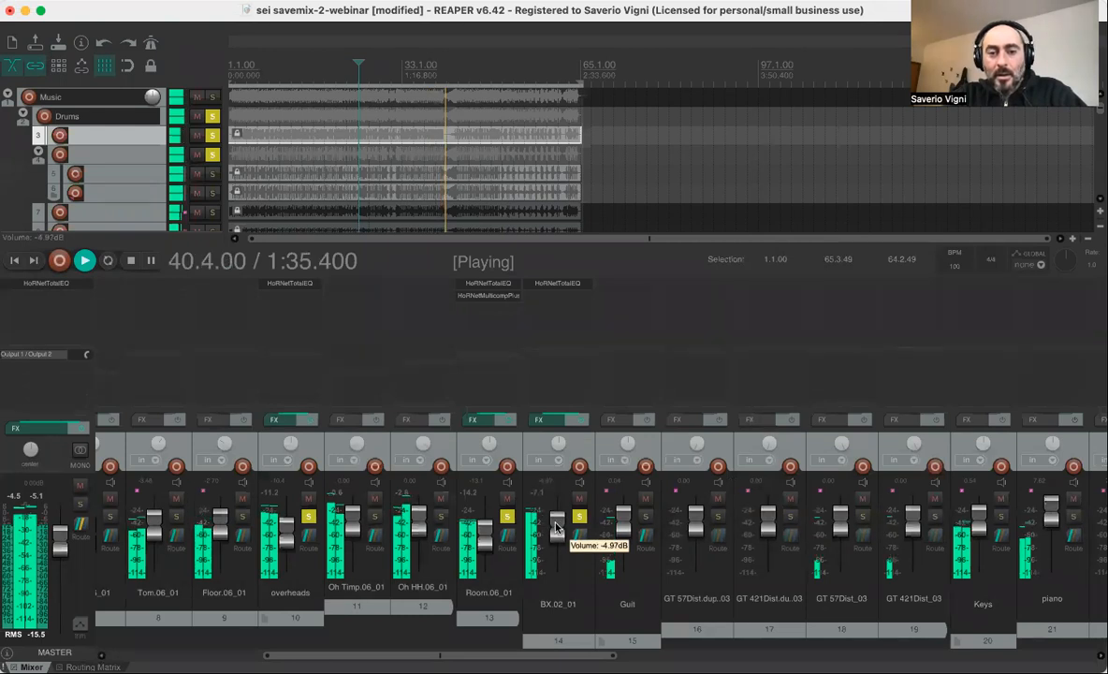
key(space)
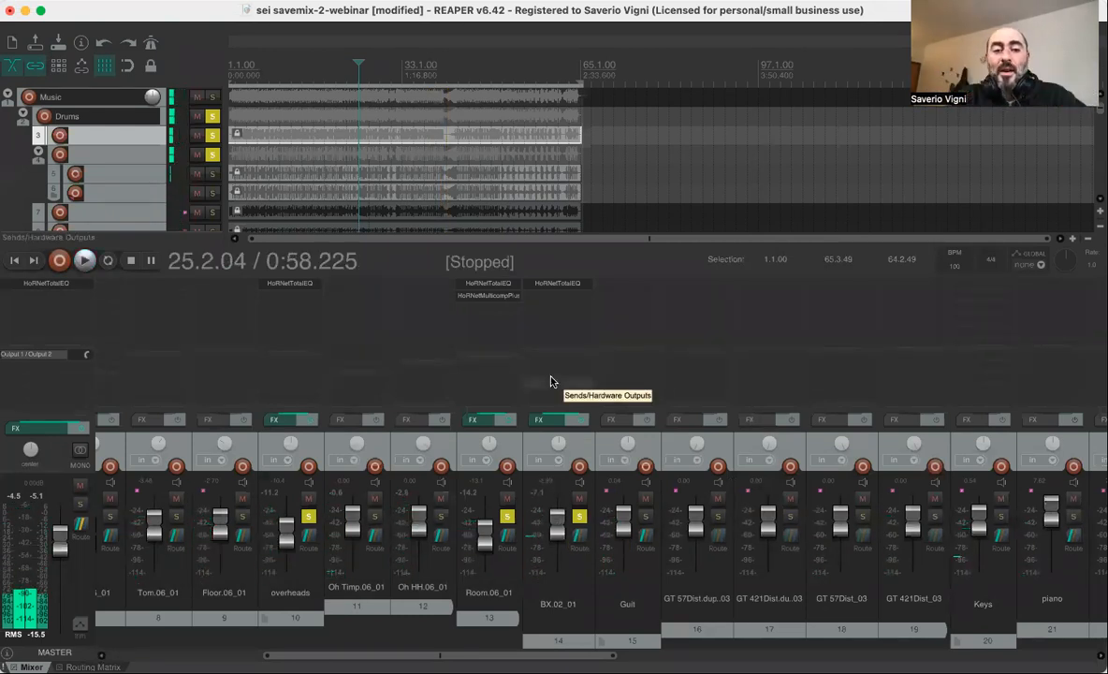
Add the HoRNetMulticompPlusMK2 compressor to the BX.02_01 track and set its compressor type to VCA 160.
double_click(549, 292)
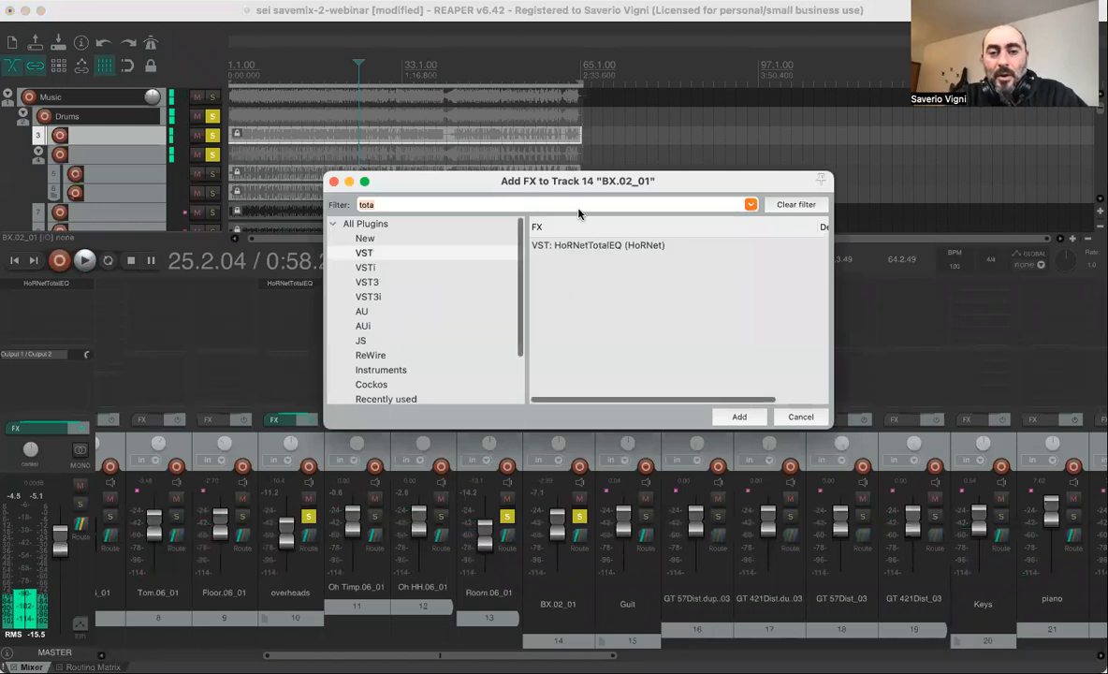
text(multi)
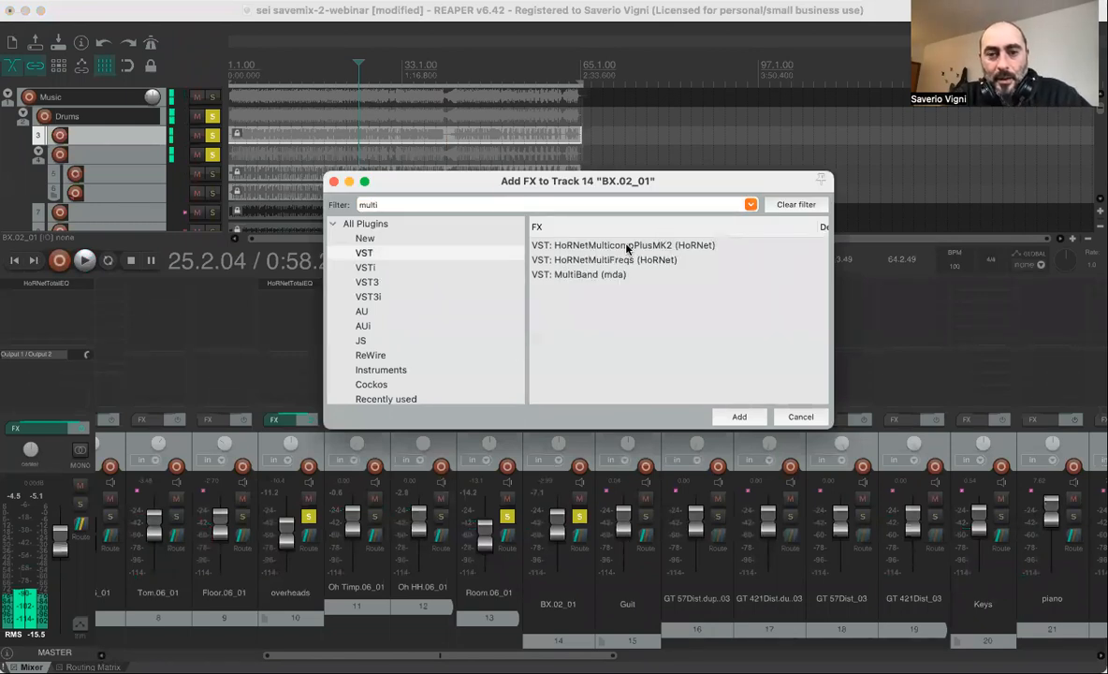
double_click(585, 244)
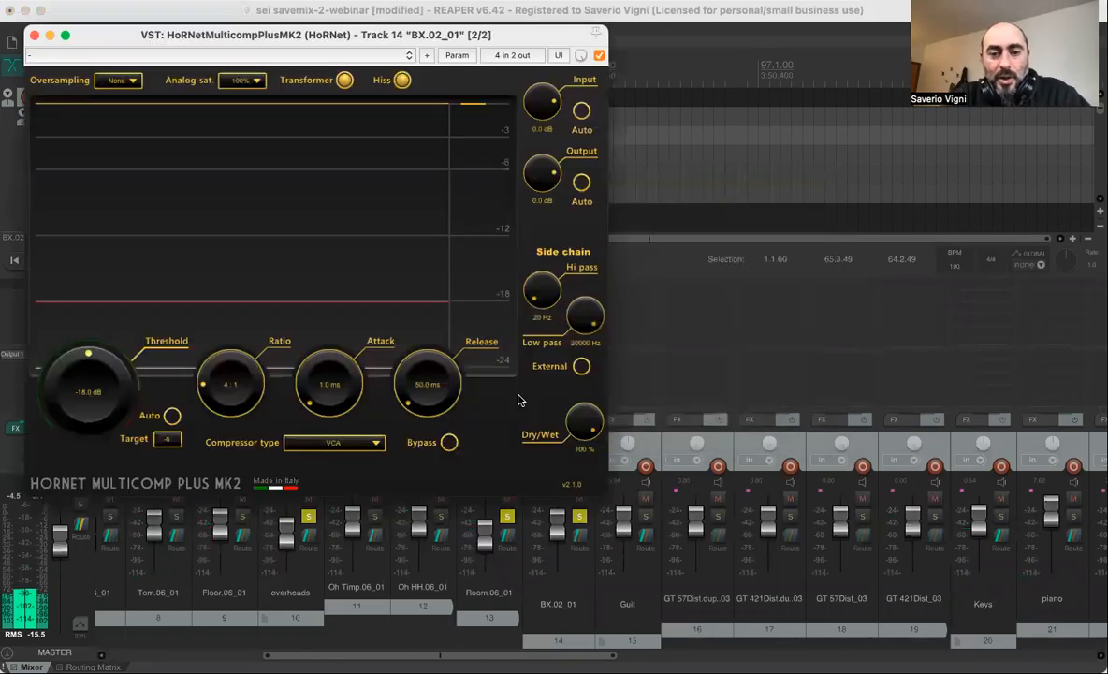
click(332, 443)
click(318, 548)
drag(154, 37, 289, 62)
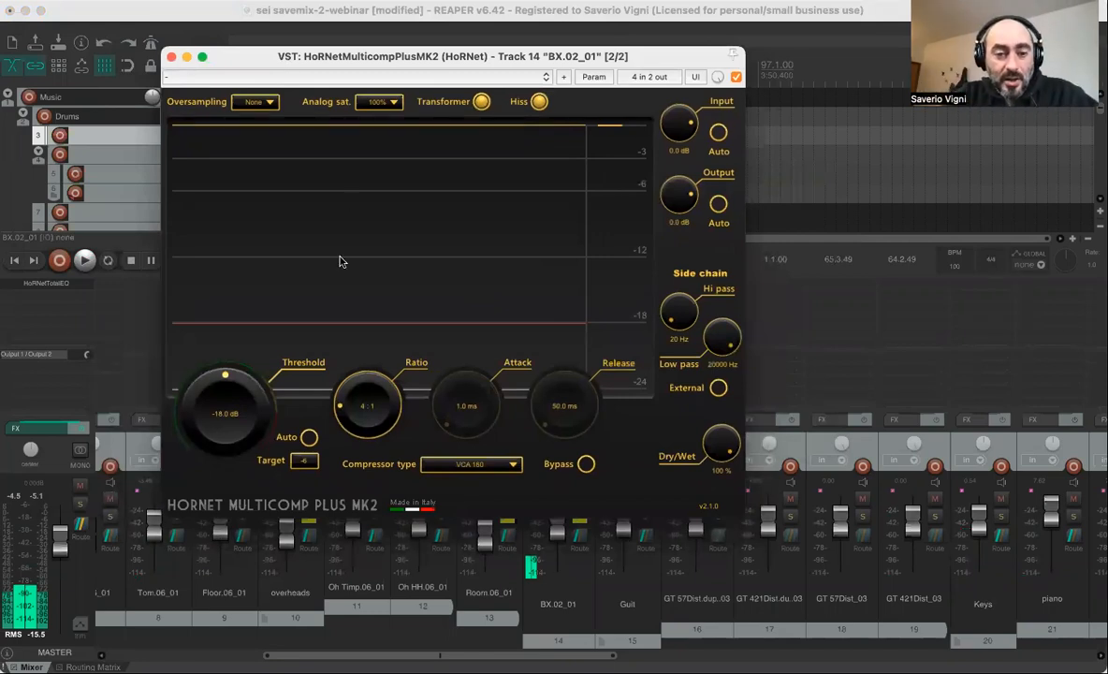
Set the compressor's ratio to 8:1, let the Auto threshold settle at -10 dB during playback, and turn Auto off.
drag(368, 406, 368, 384)
click(310, 437)
key(space)
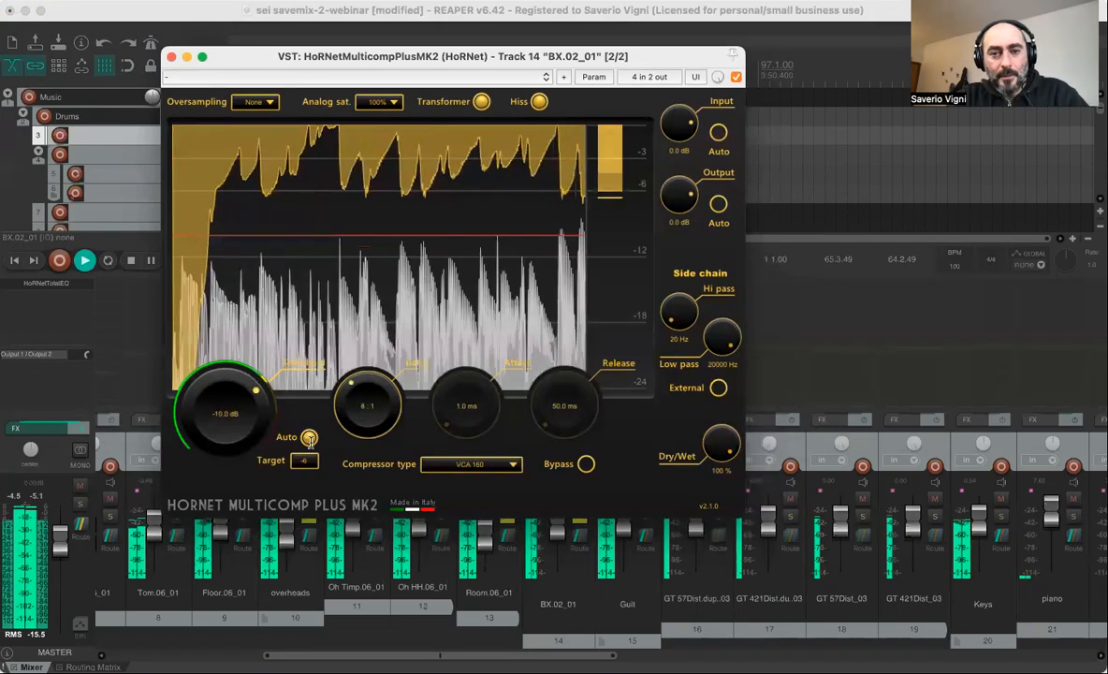
click(309, 437)
key(space)
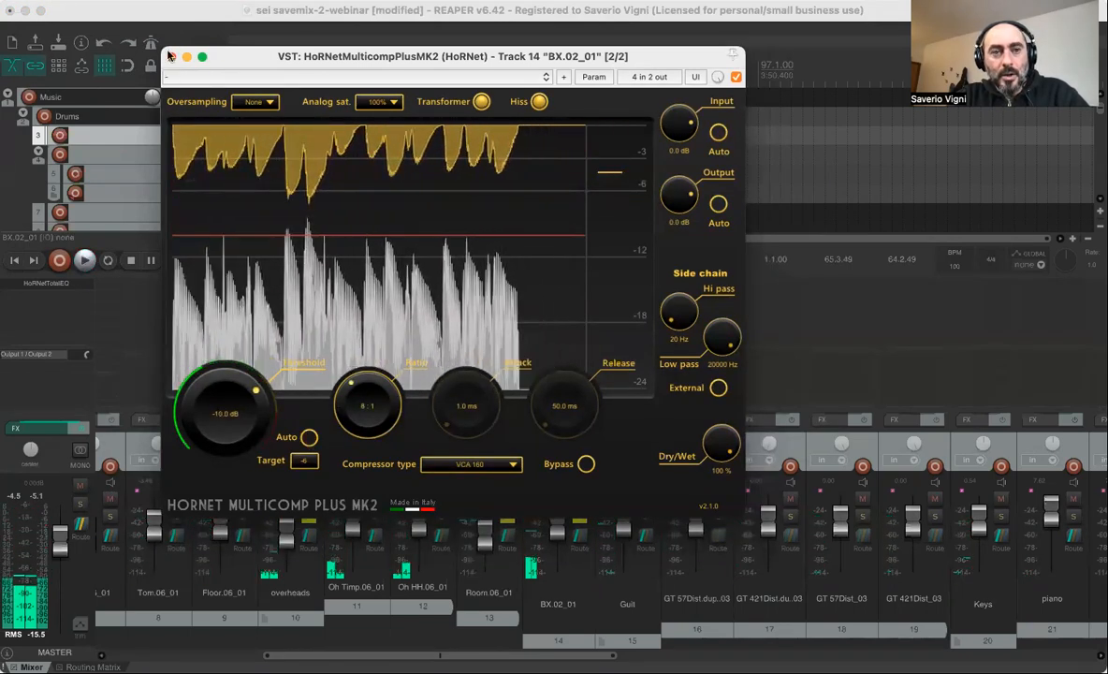
click(168, 56)
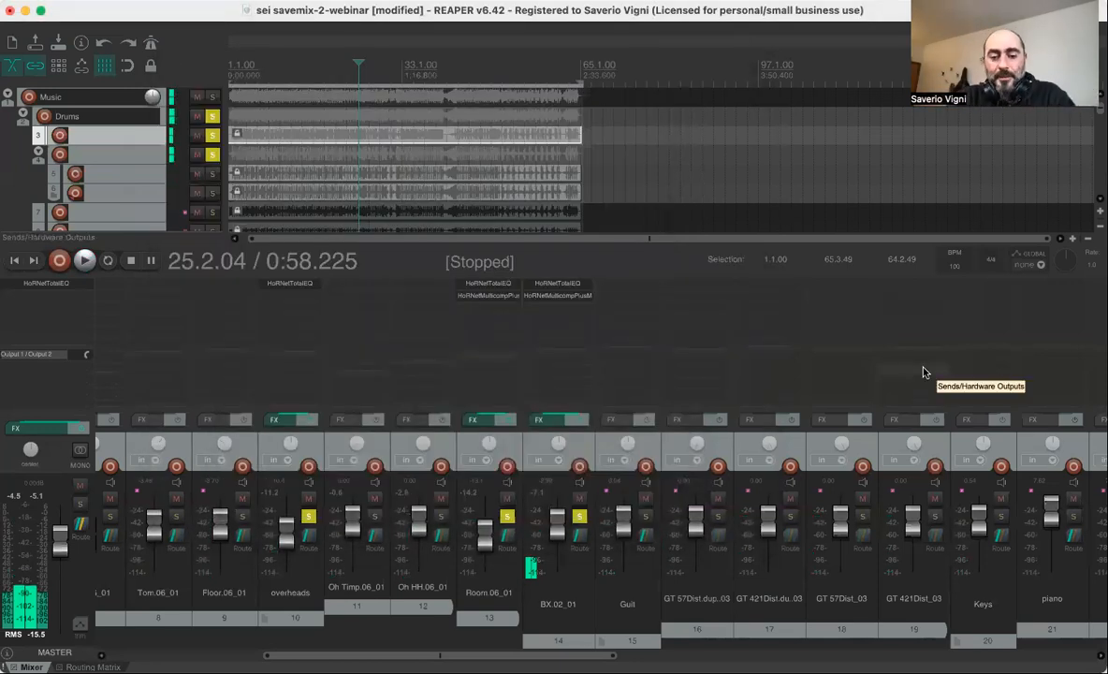
Reopen the BX.02_01 track's compressor to review its settings and close it.
click(547, 298)
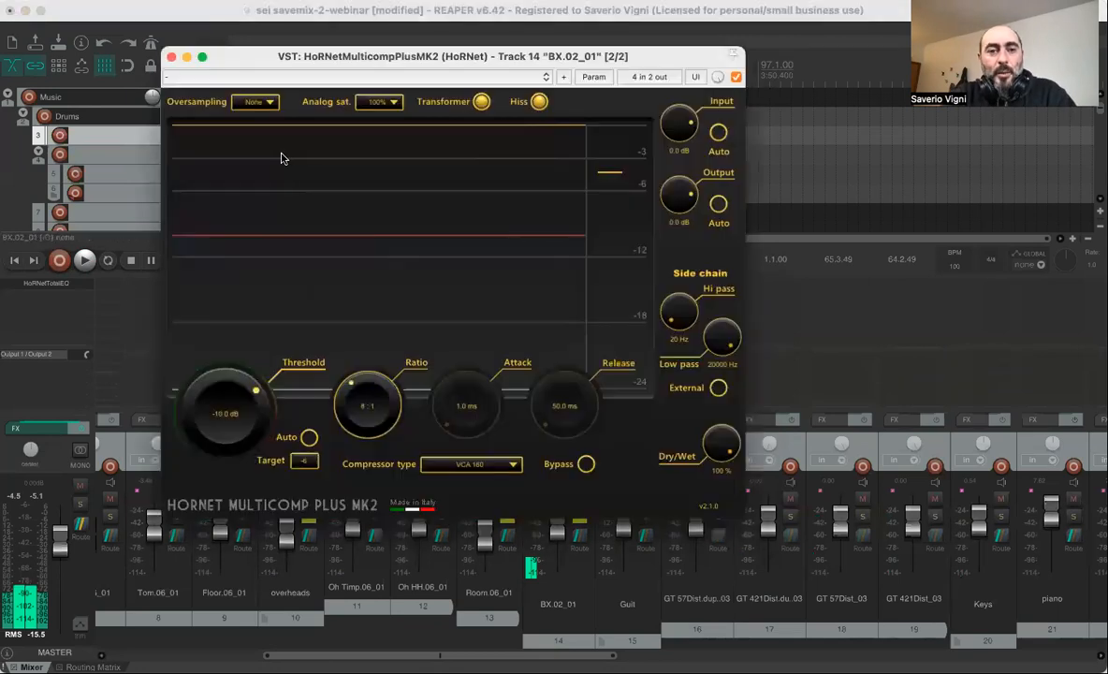
click(171, 57)
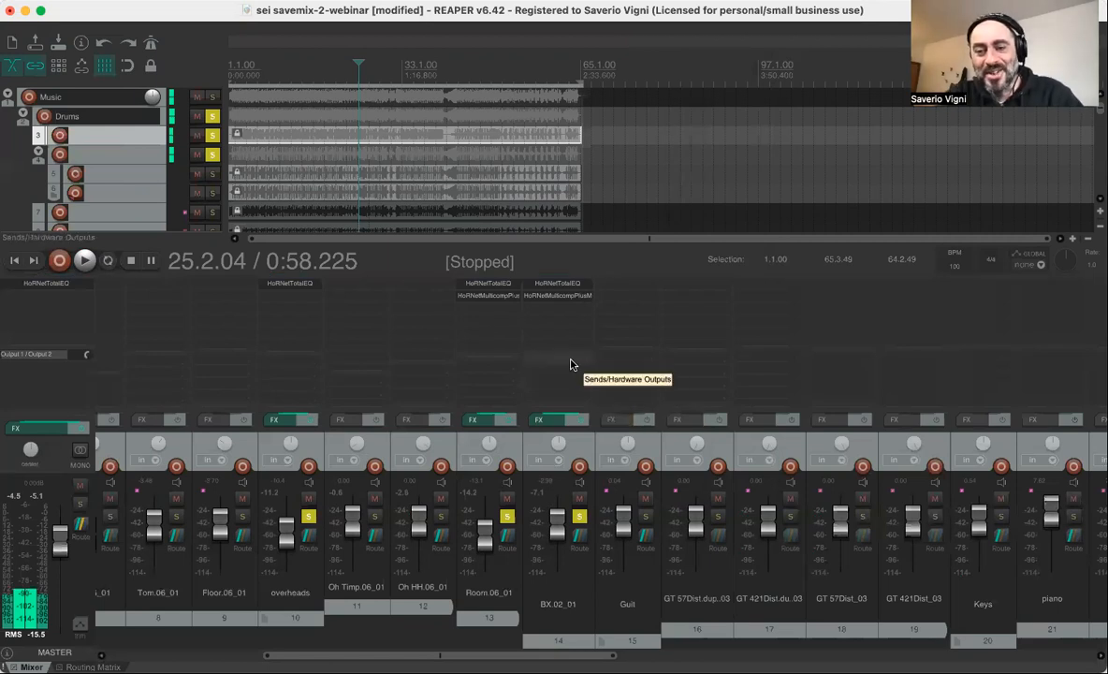
Fine-tune the BX.02_01 track's volume against the drums during playback, and stop playback.
key(space)
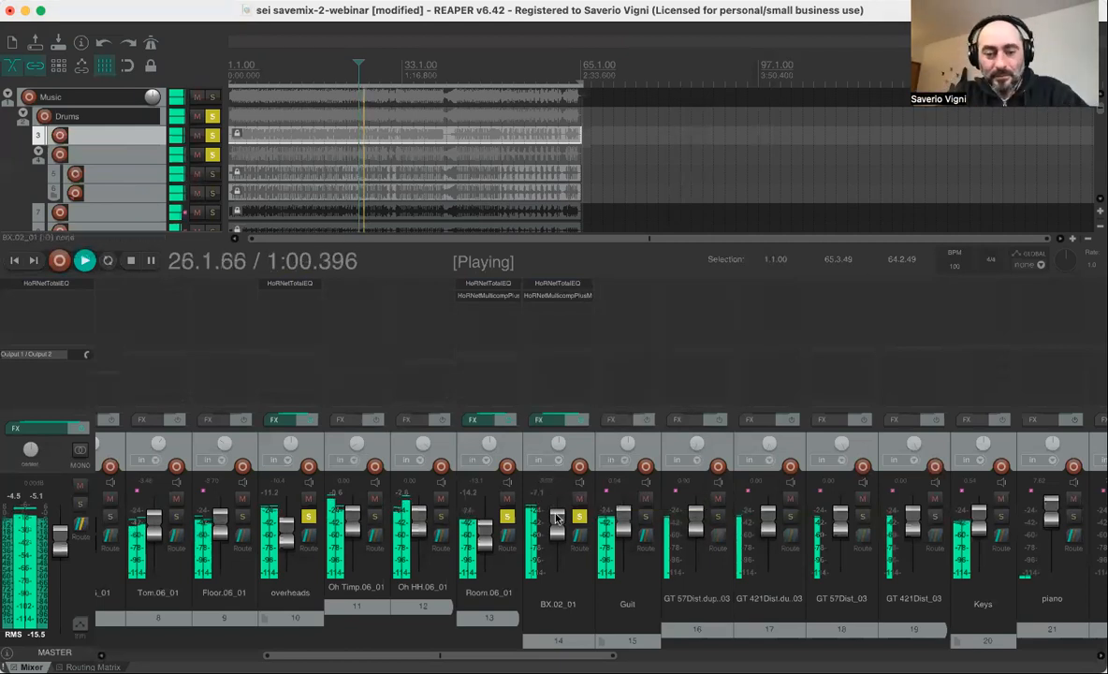
mouse_move(562, 530)
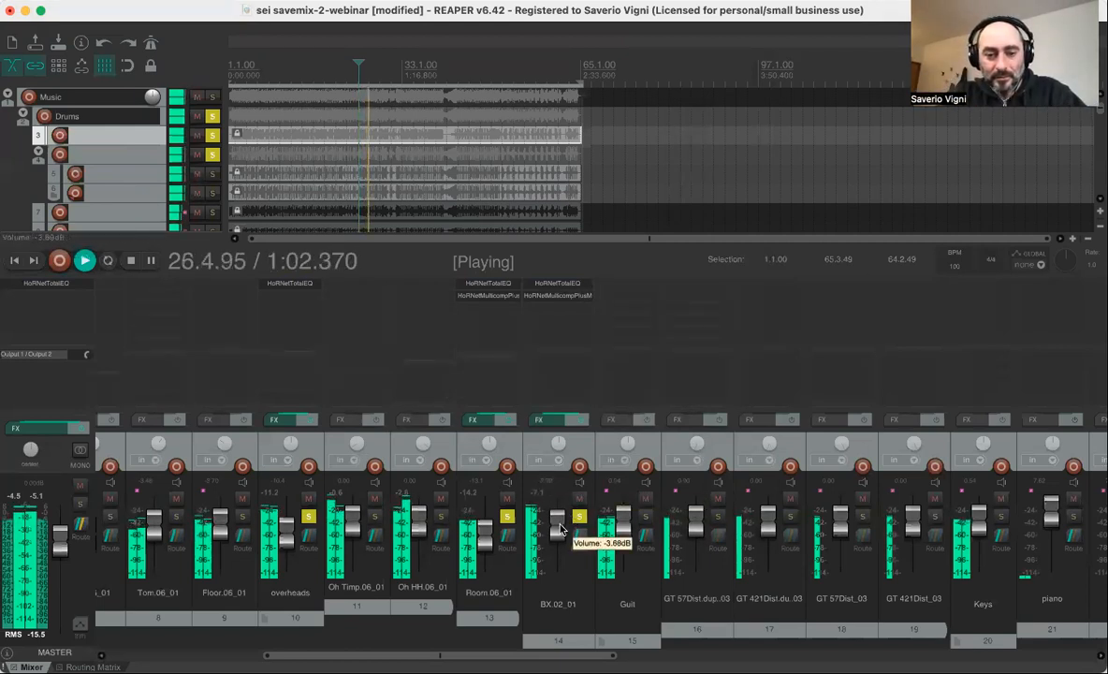
drag(560, 527, 560, 526)
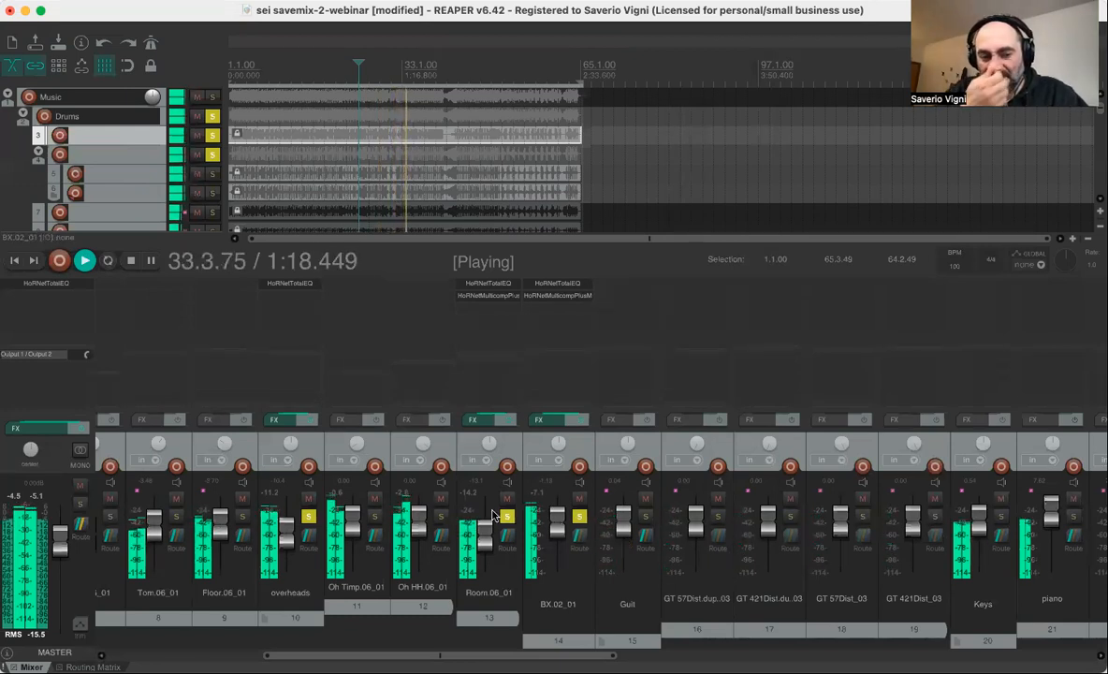
key(space)
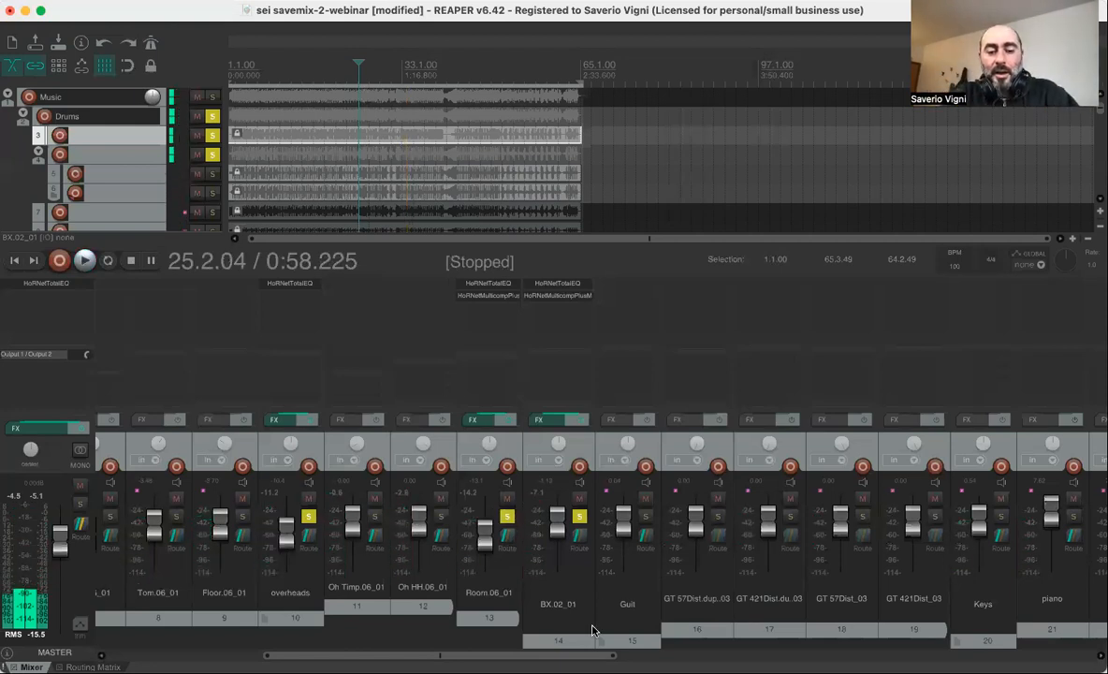
drag(576, 654, 493, 652)
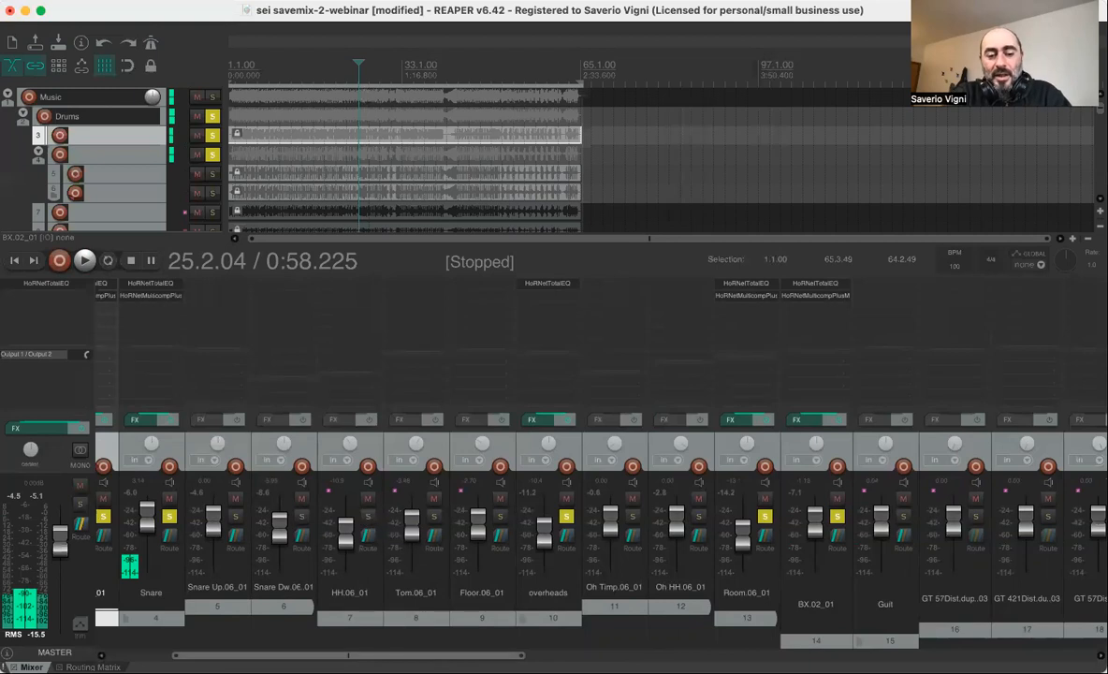
drag(355, 655, 442, 655)
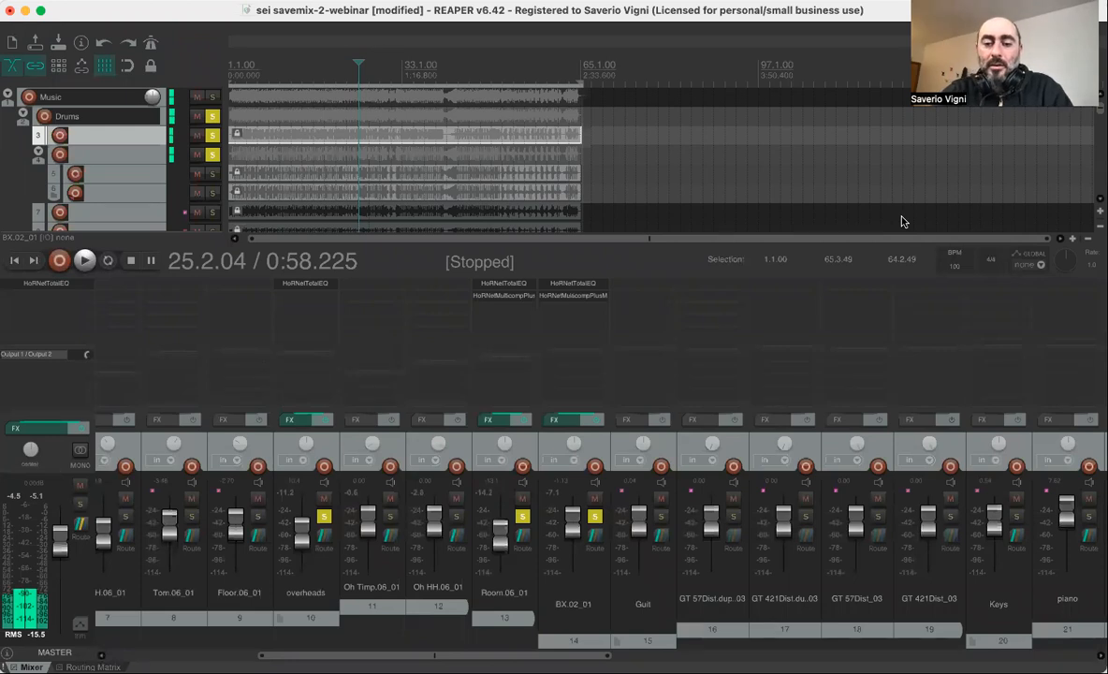
Solo the Guit folder track and add the HoRNetTotalEQ plugin to it.
drag(563, 655, 638, 654)
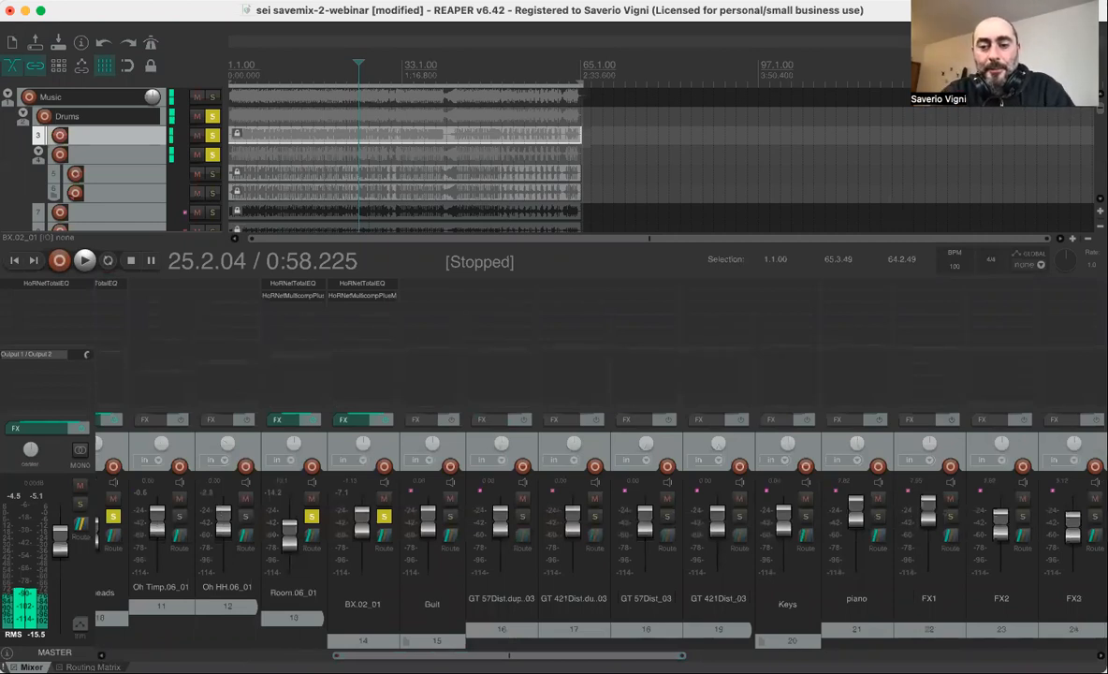
click(451, 516)
click(422, 286)
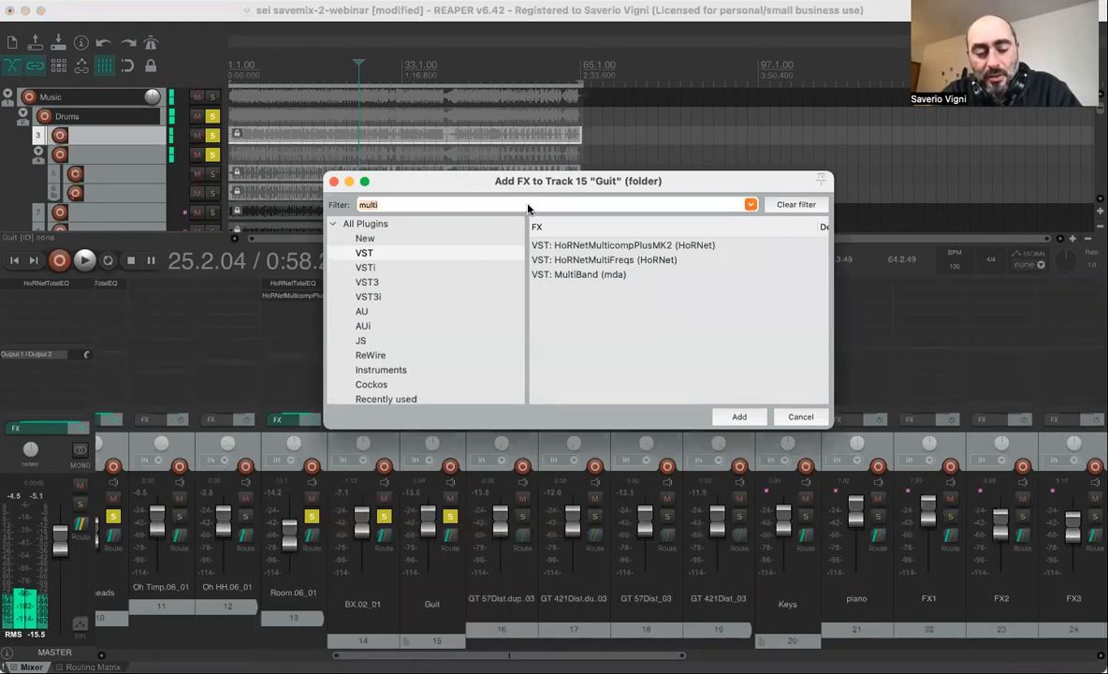
text(tota)
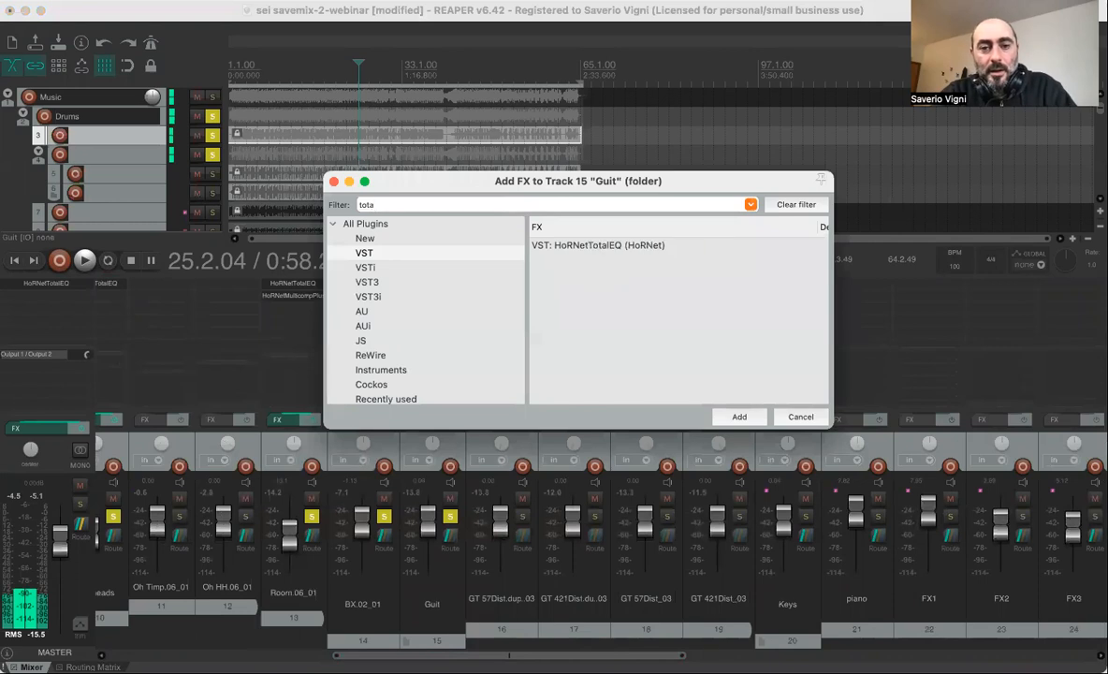
double_click(577, 246)
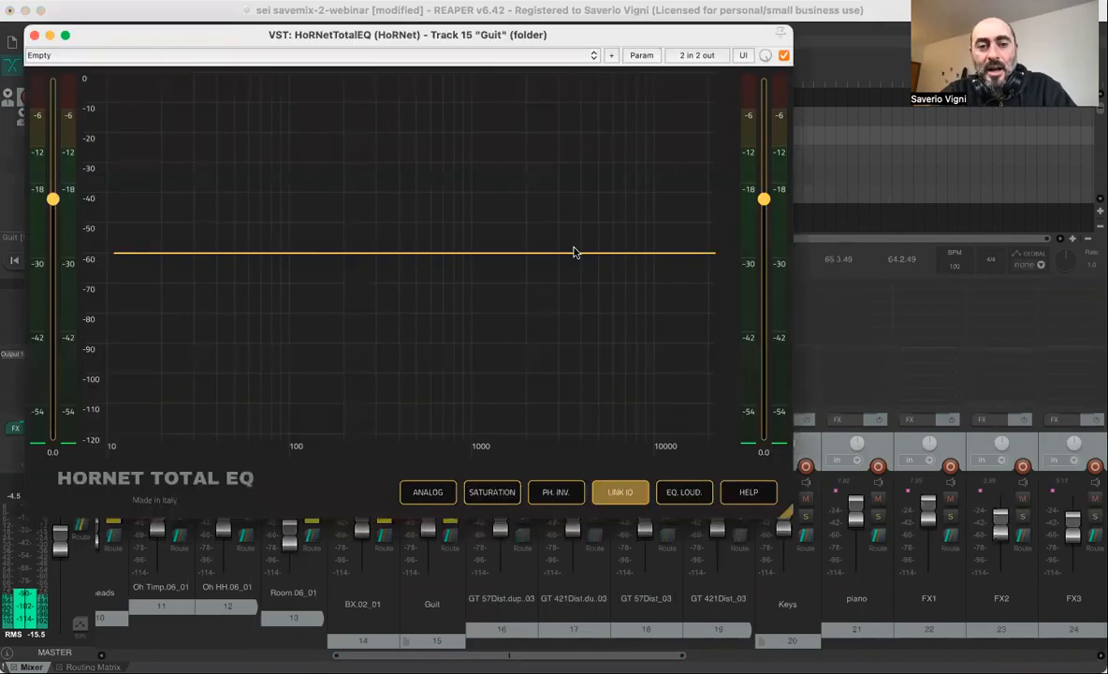
drag(101, 41, 121, 87)
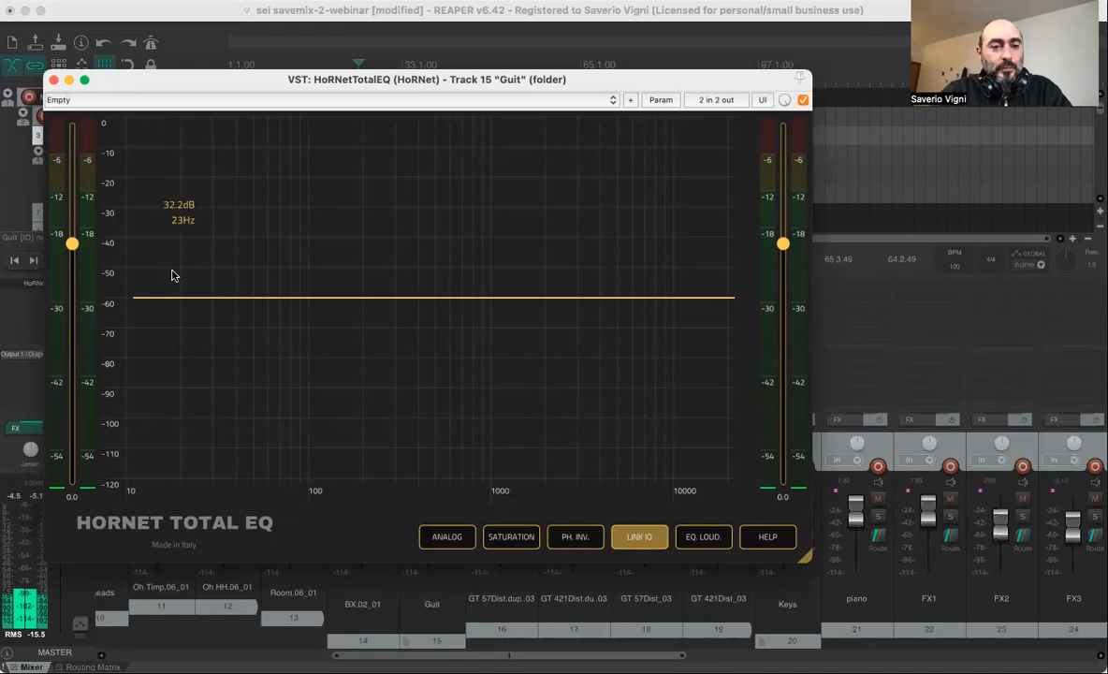
Add a band at about 46 Hz to the Guit track's equalizer and make it an 18 dB high-pass filter (HP 18dB).
double_click(183, 301)
drag(183, 302, 247, 318)
click(287, 322)
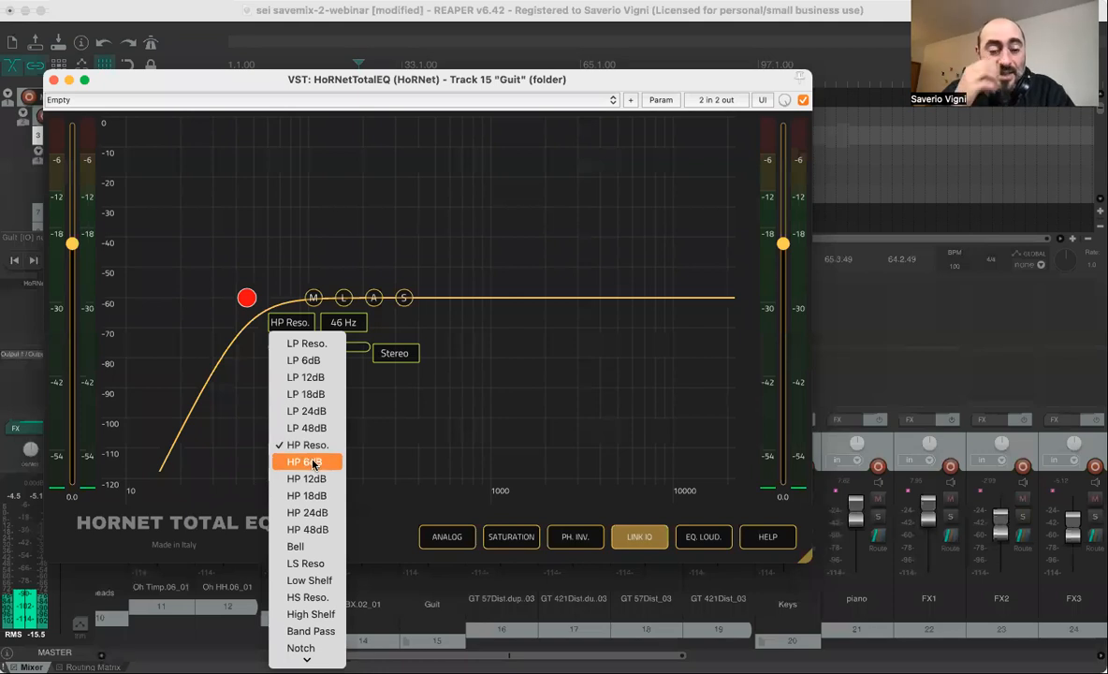
click(294, 397)
click(280, 323)
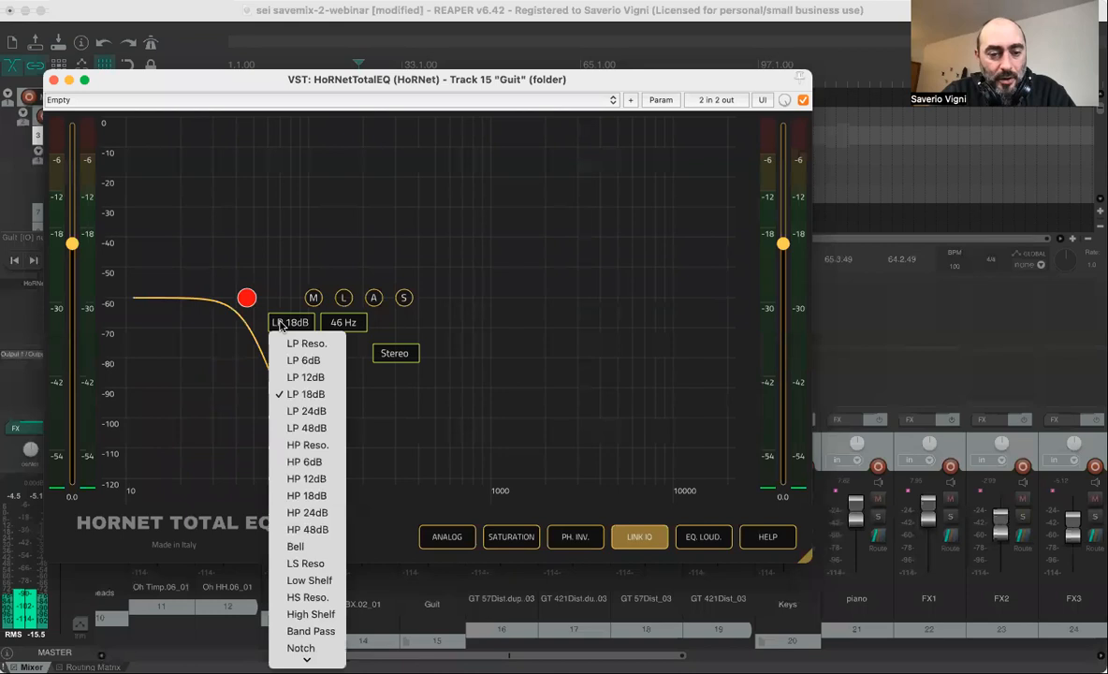
click(300, 502)
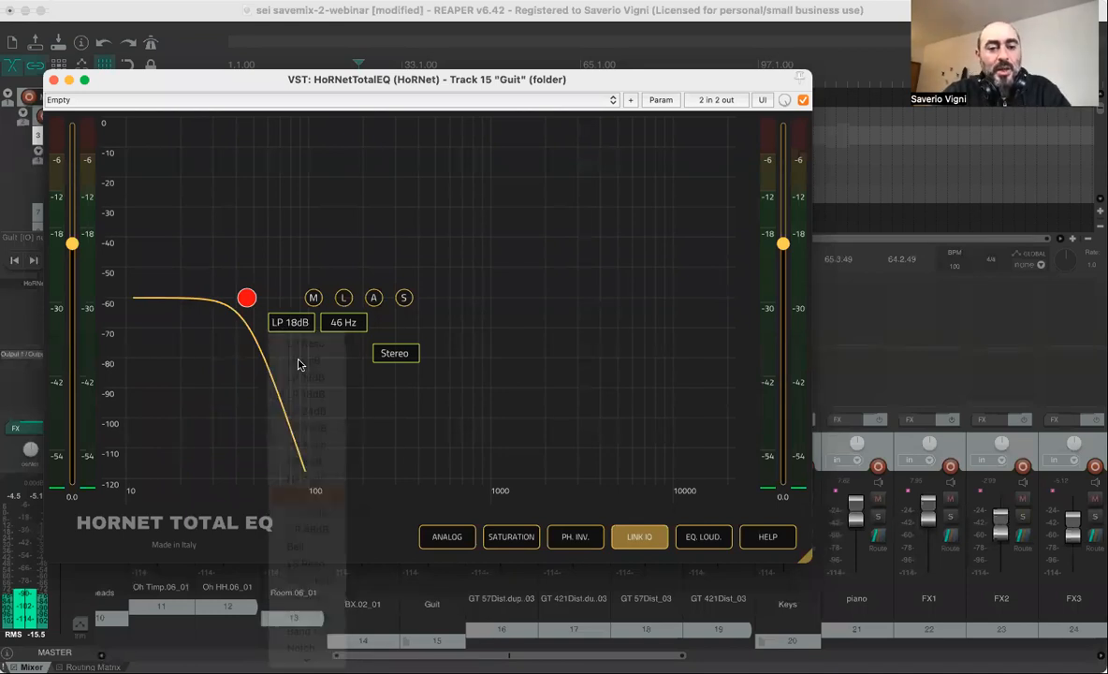
Raise the high-pass cutoff to about 71 Hz, playing a short passage to check the guitars' low end.
drag(246, 300, 266, 299)
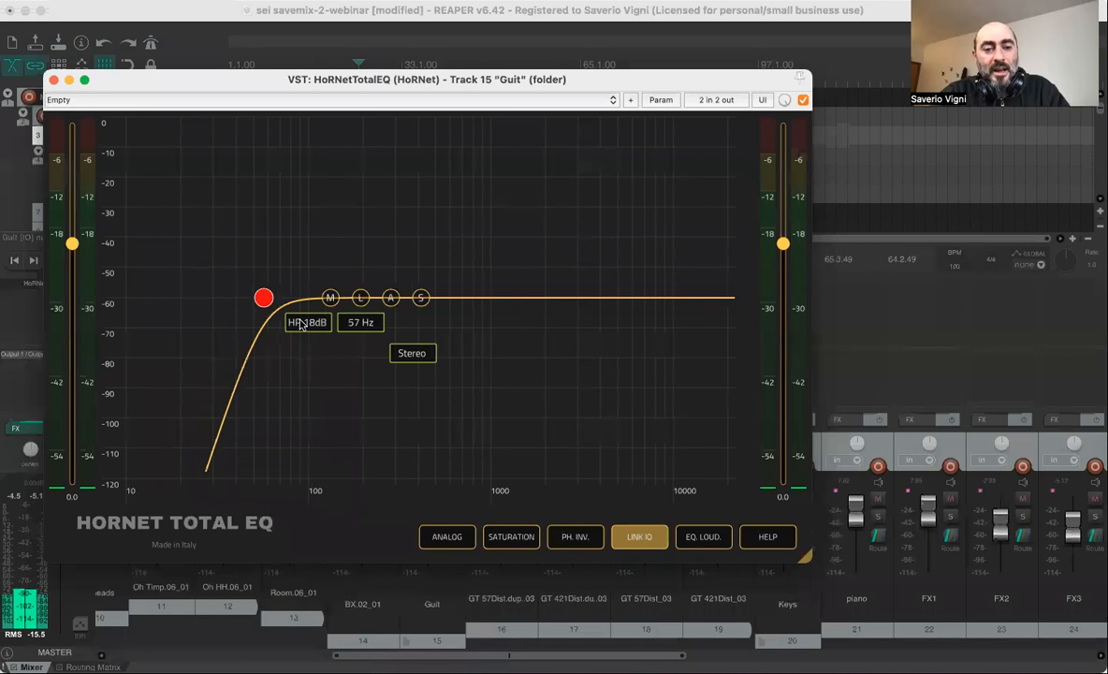
drag(263, 296, 271, 301)
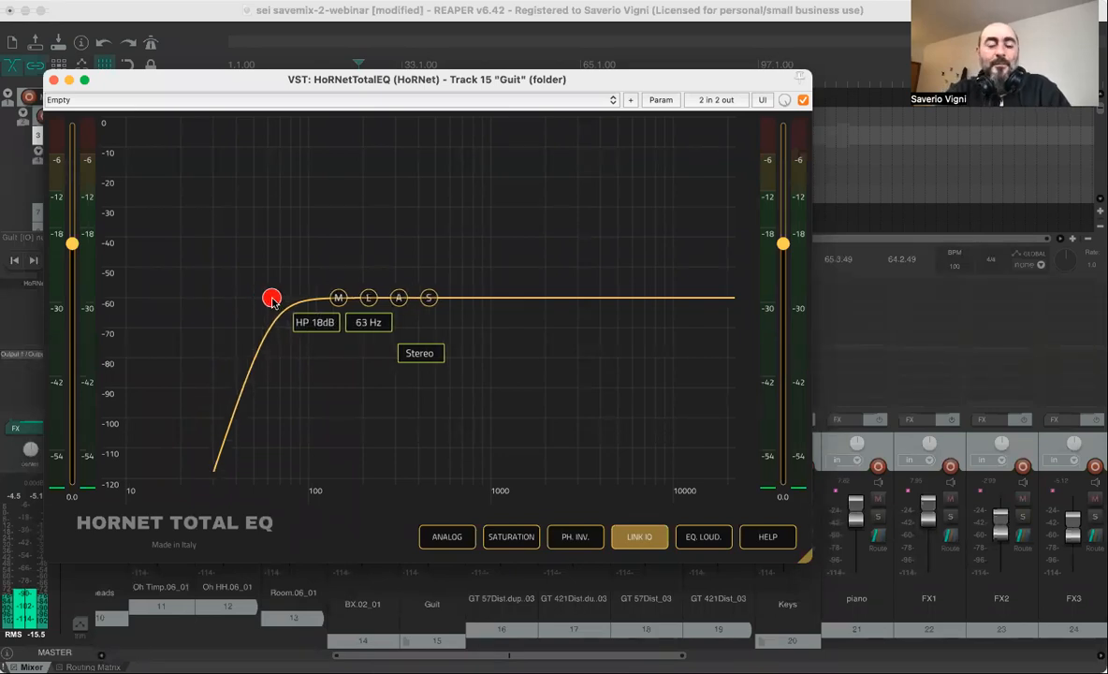
drag(271, 301, 268, 302)
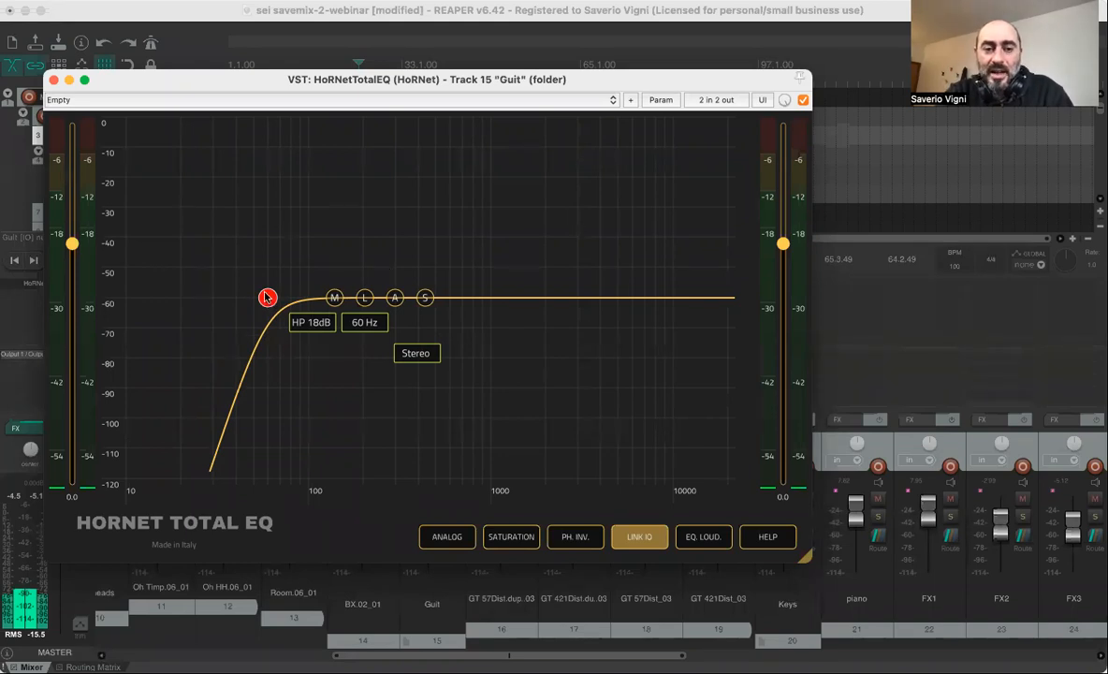
key(space)
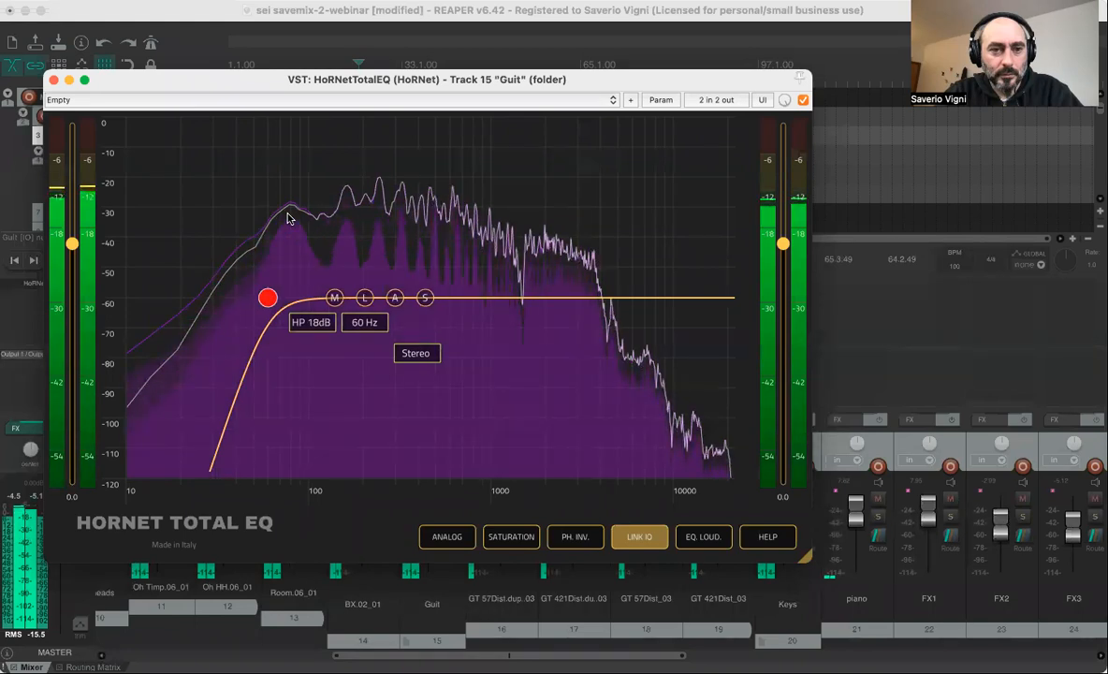
key(space)
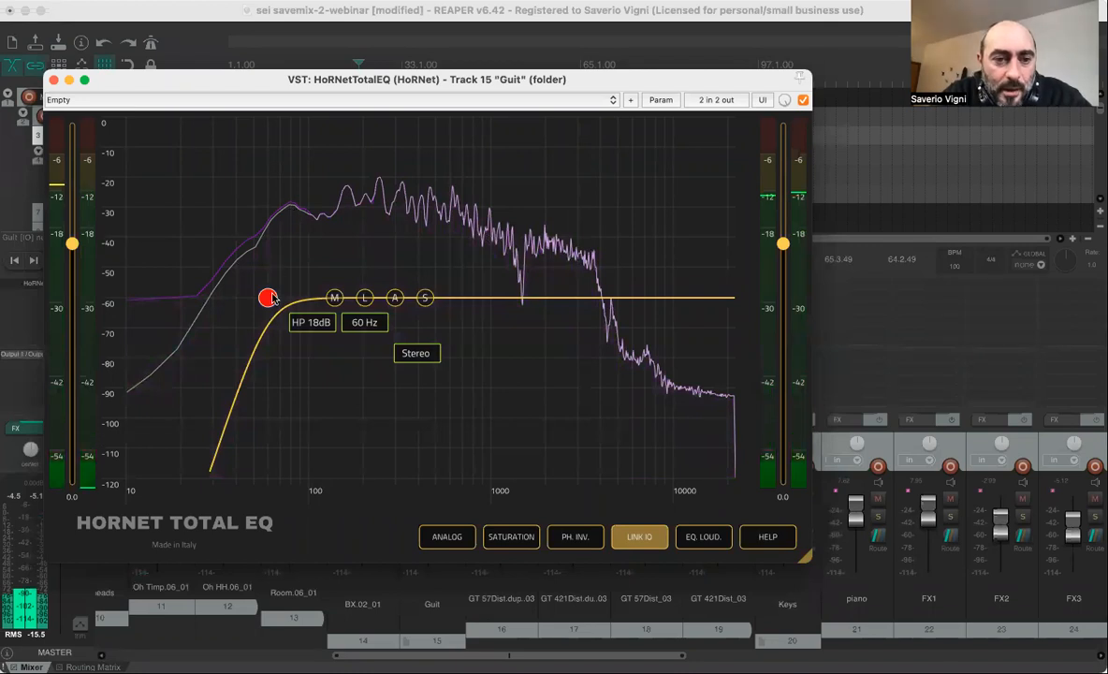
drag(267, 297, 281, 299)
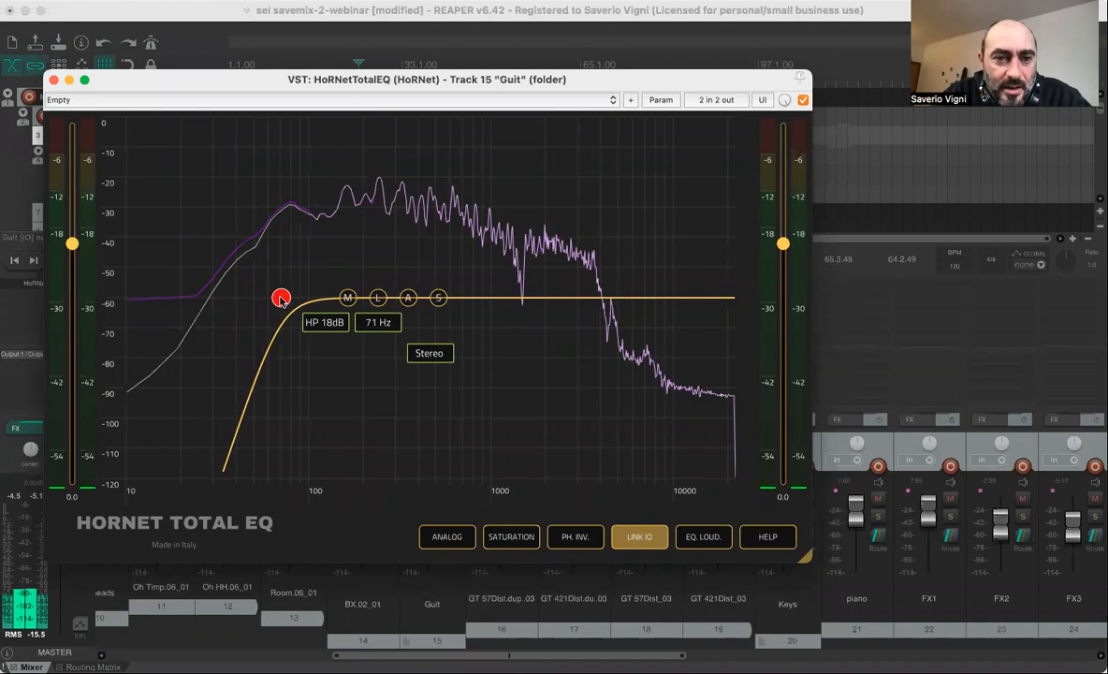
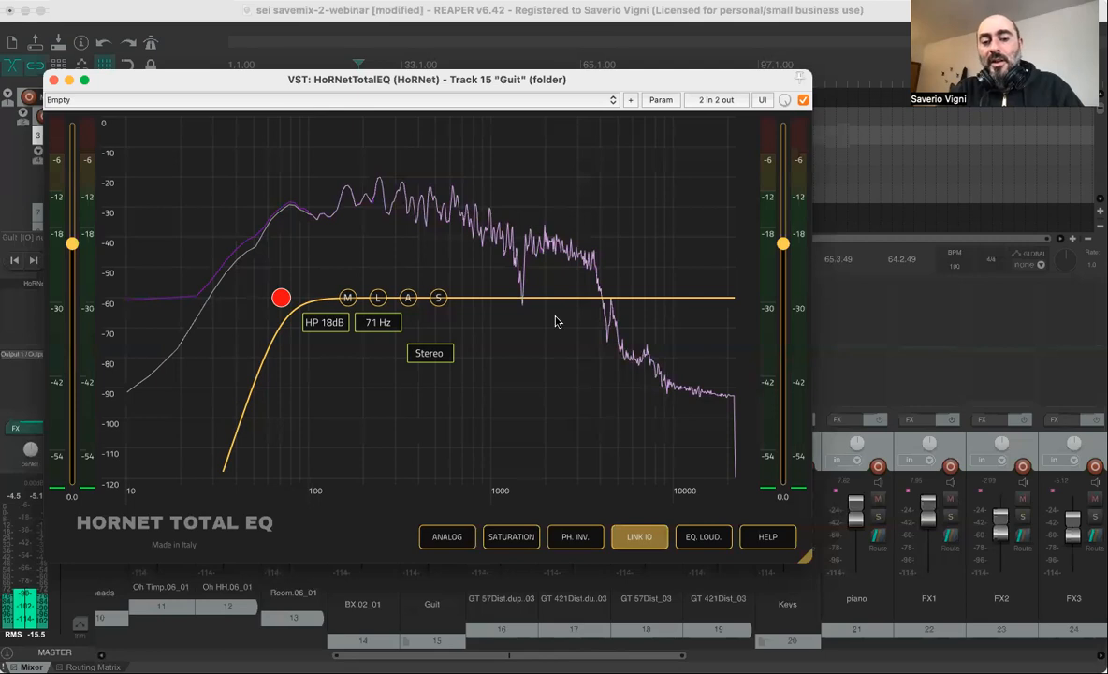
Add a High Shelf band and tune it during playback to a boost of about 8.2 dB at 3036 Hz.
click(602, 304)
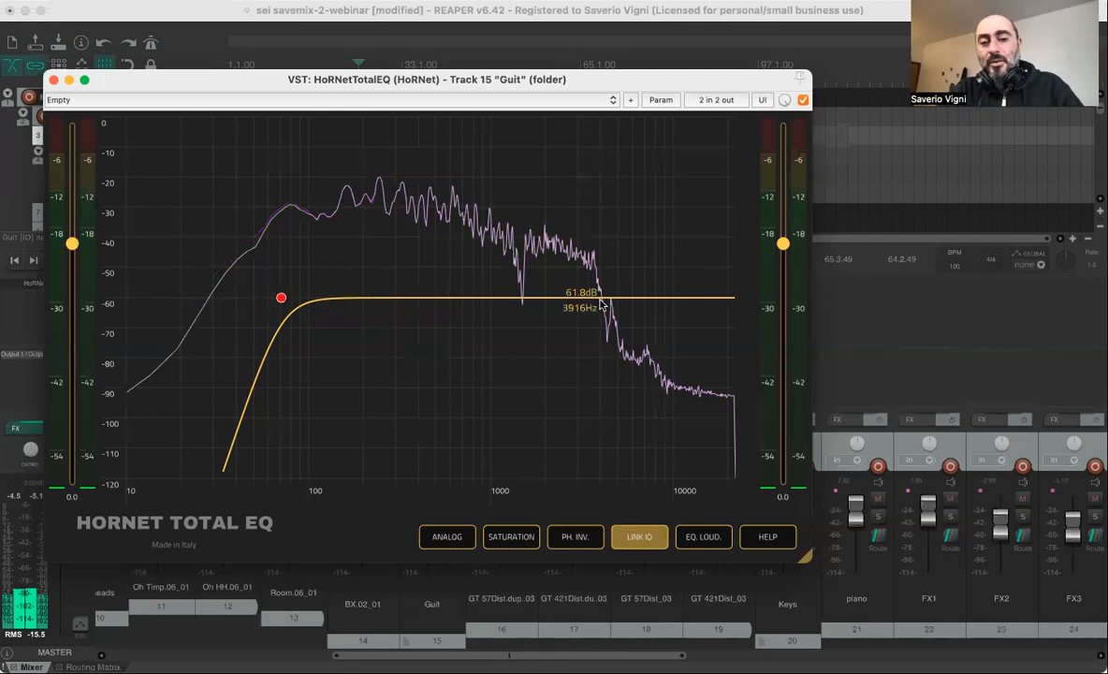
drag(585, 276, 587, 279)
click(542, 247)
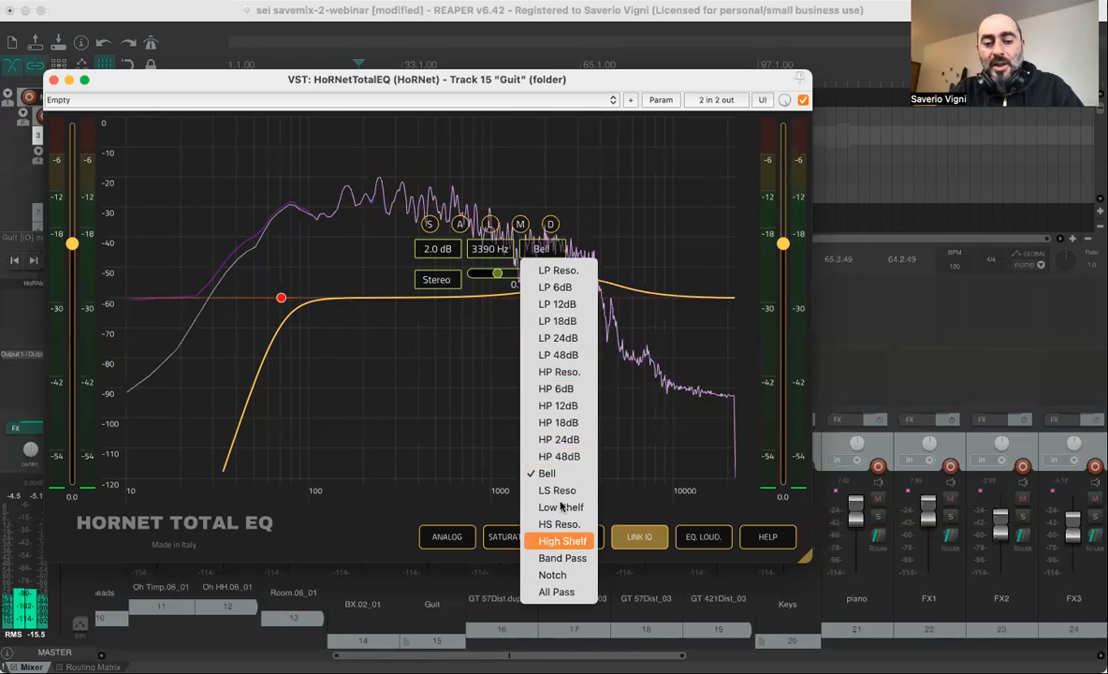
click(563, 541)
drag(590, 284, 570, 247)
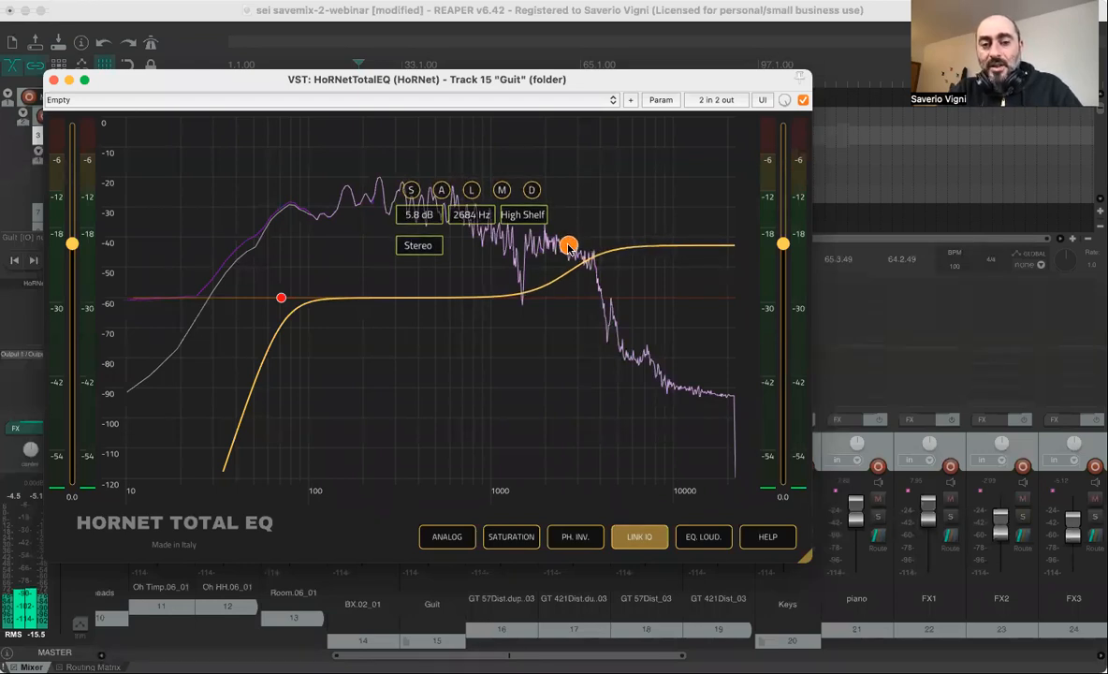
drag(568, 248, 589, 228)
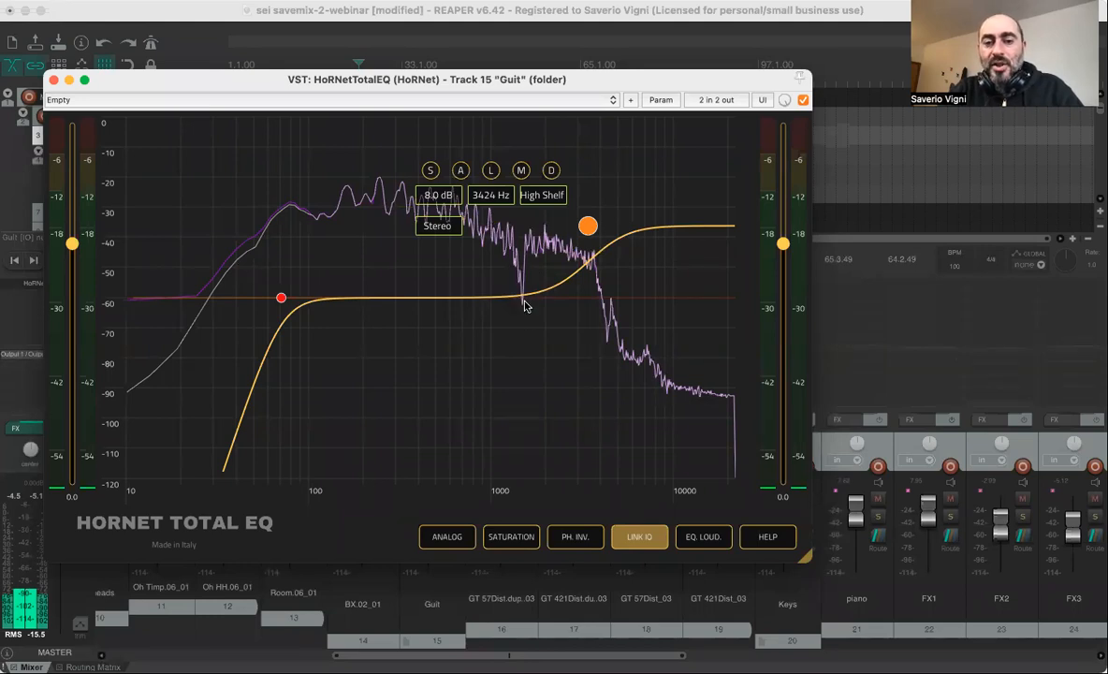
key(space)
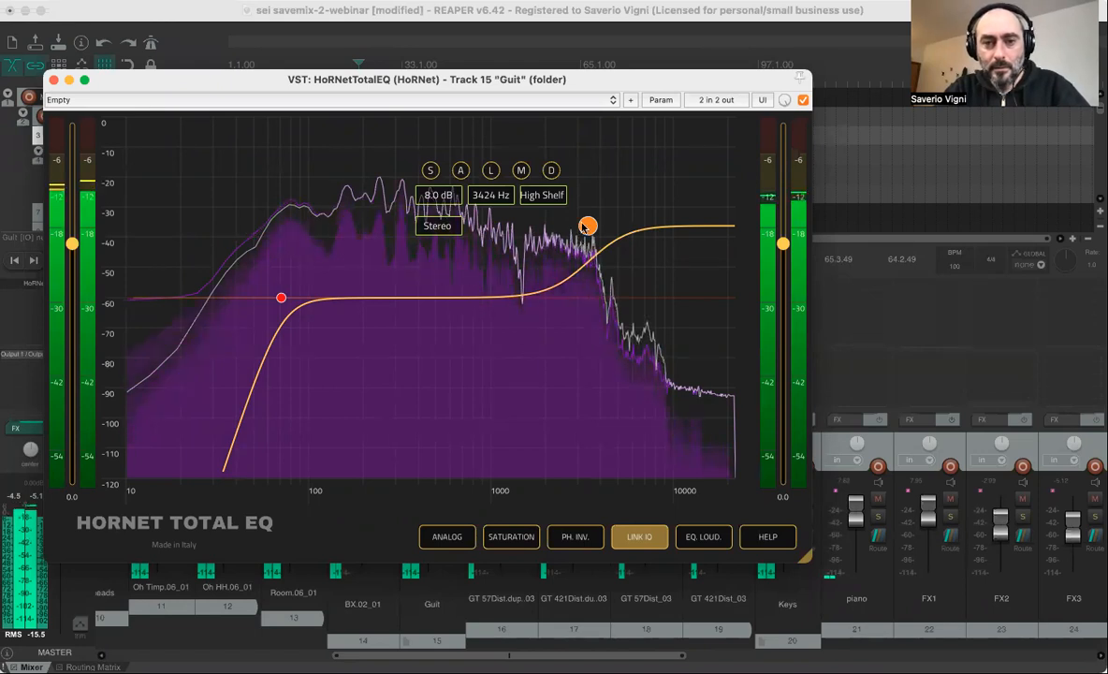
drag(589, 226, 579, 226)
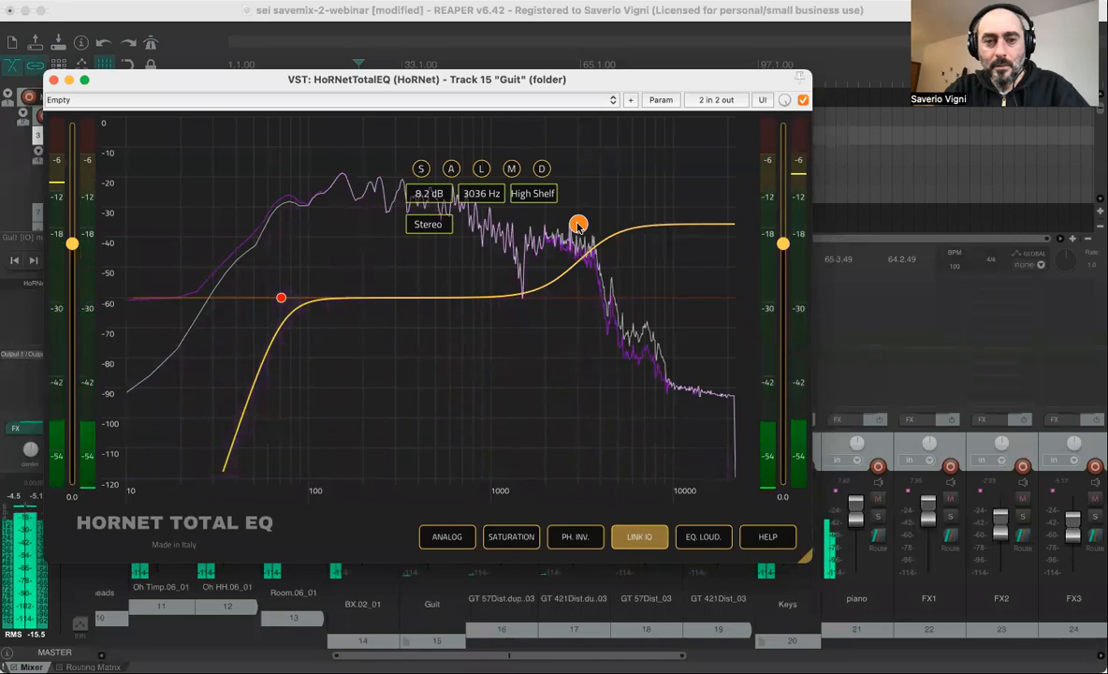
Add a Bell band at the spectrum dip, boosting about 4.5 dB at 1434 Hz with a Q of 2.1.
click(521, 297)
drag(521, 297, 521, 265)
scroll(524, 266, up, 8)
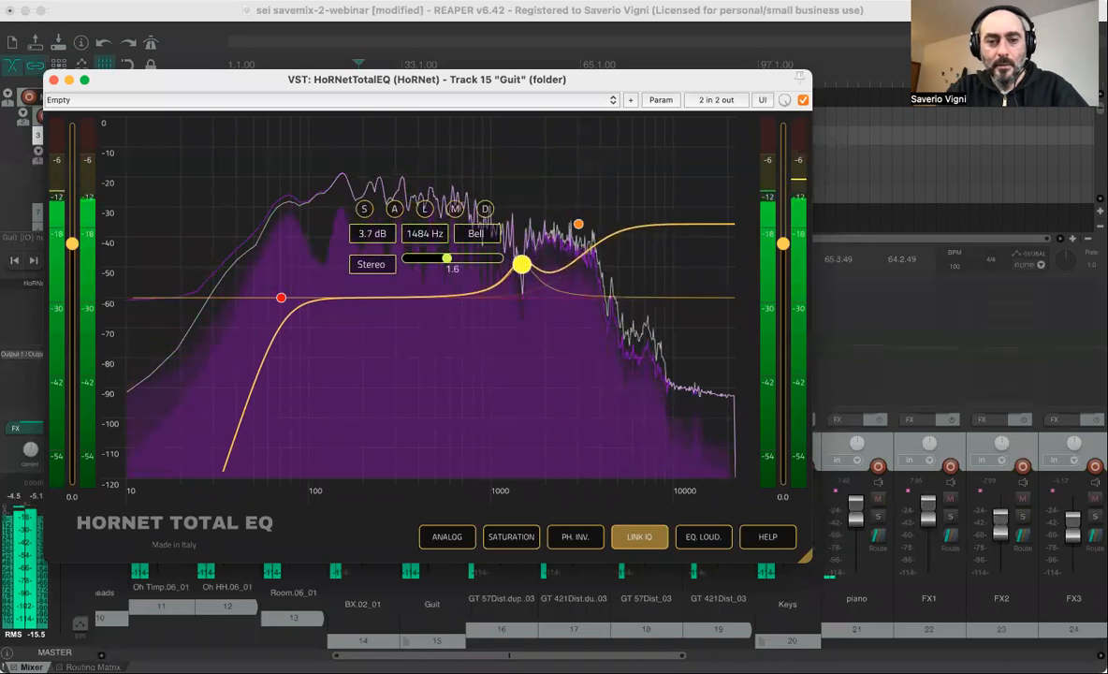
mouse_move(522, 264)
mouse_down()
mouse_move(521, 227)
mouse_move(522, 269)
mouse_up()
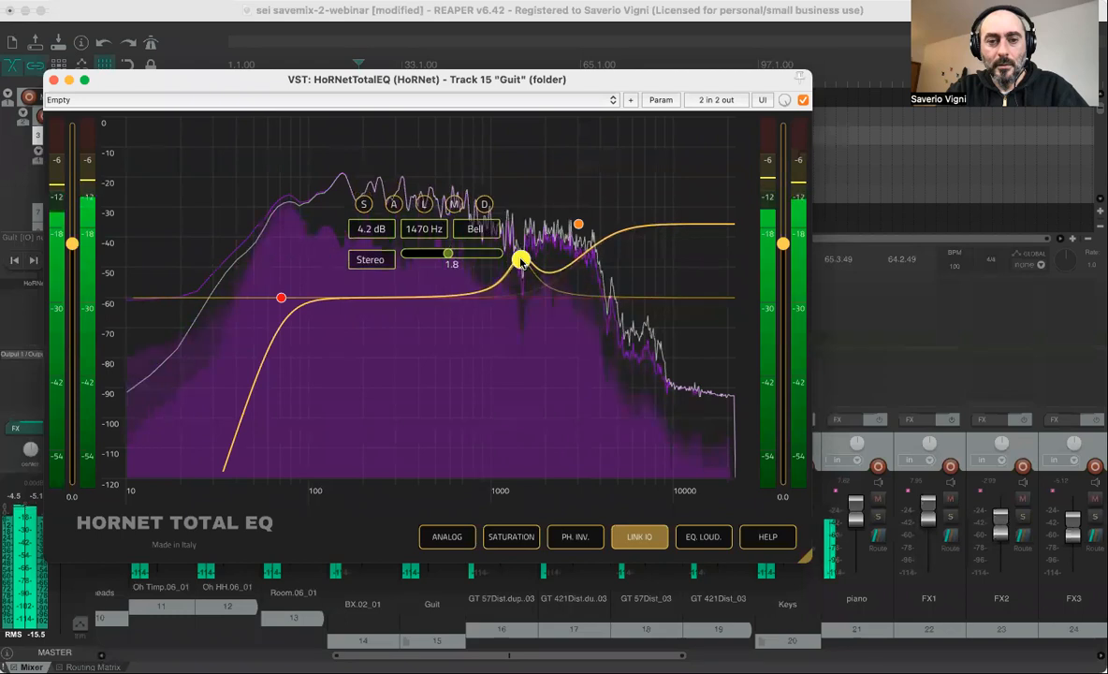
drag(447, 253, 452, 255)
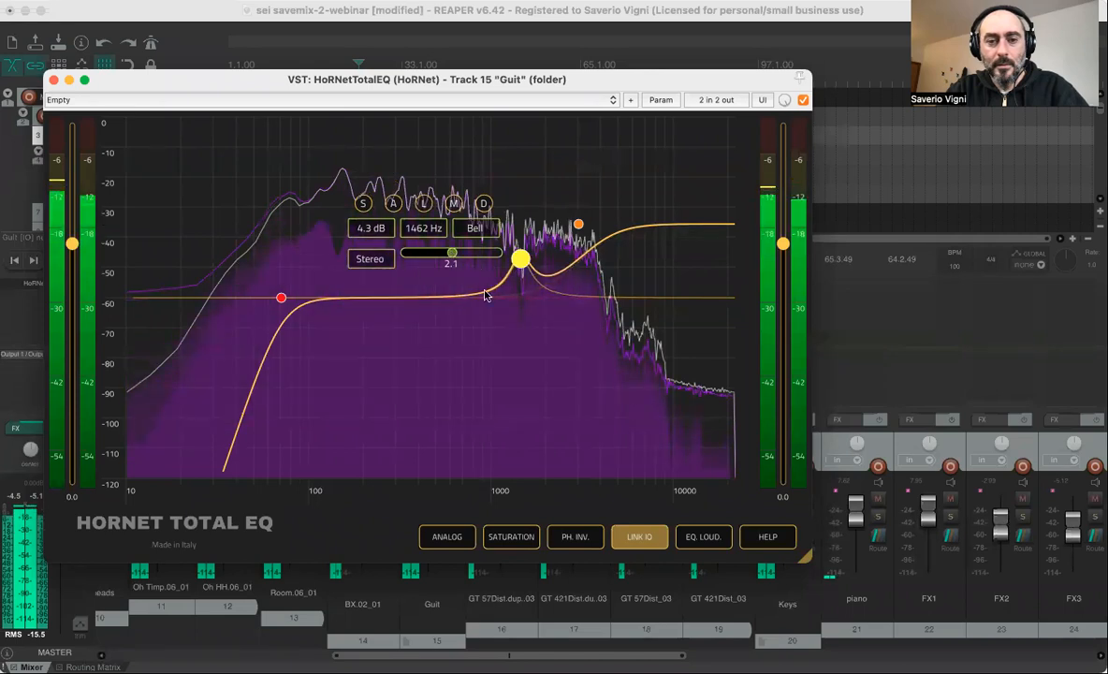
drag(520, 262, 519, 260)
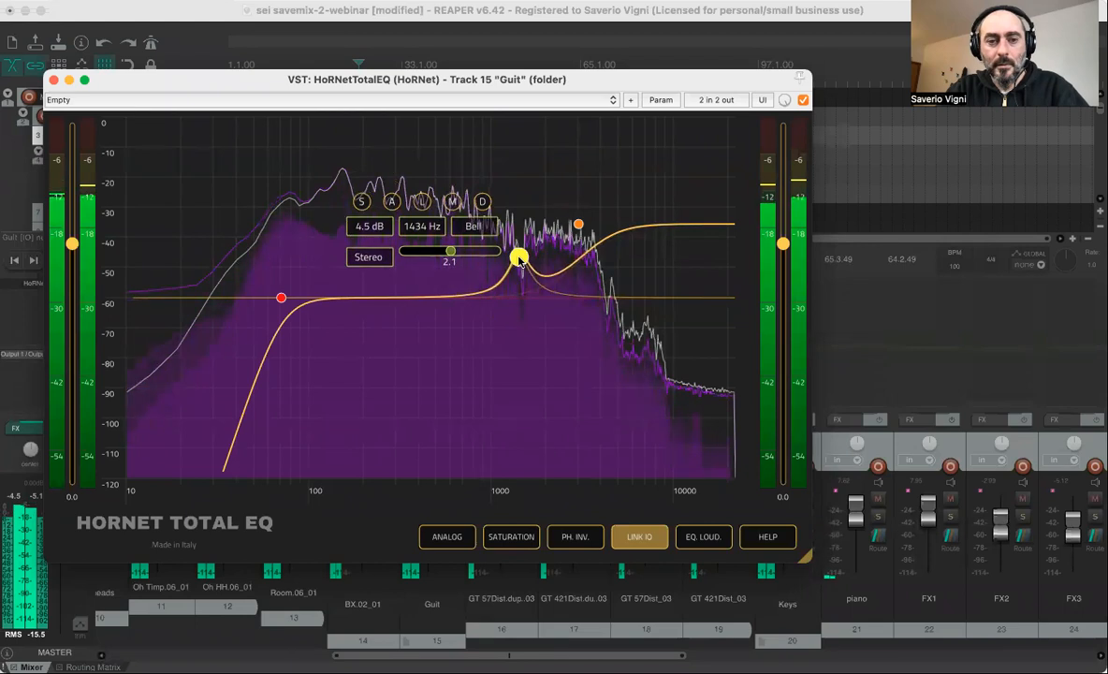
Compare the guitars with the bell band muted and unmuted, and close the equalizer.
click(451, 202)
click(451, 202)
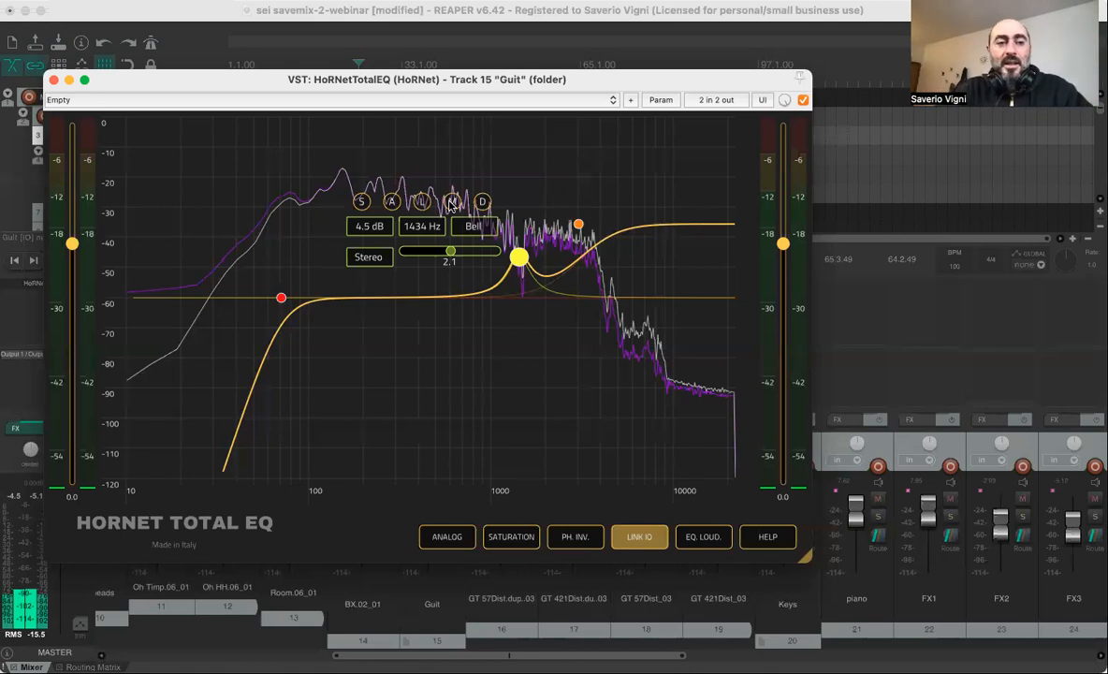
click(53, 81)
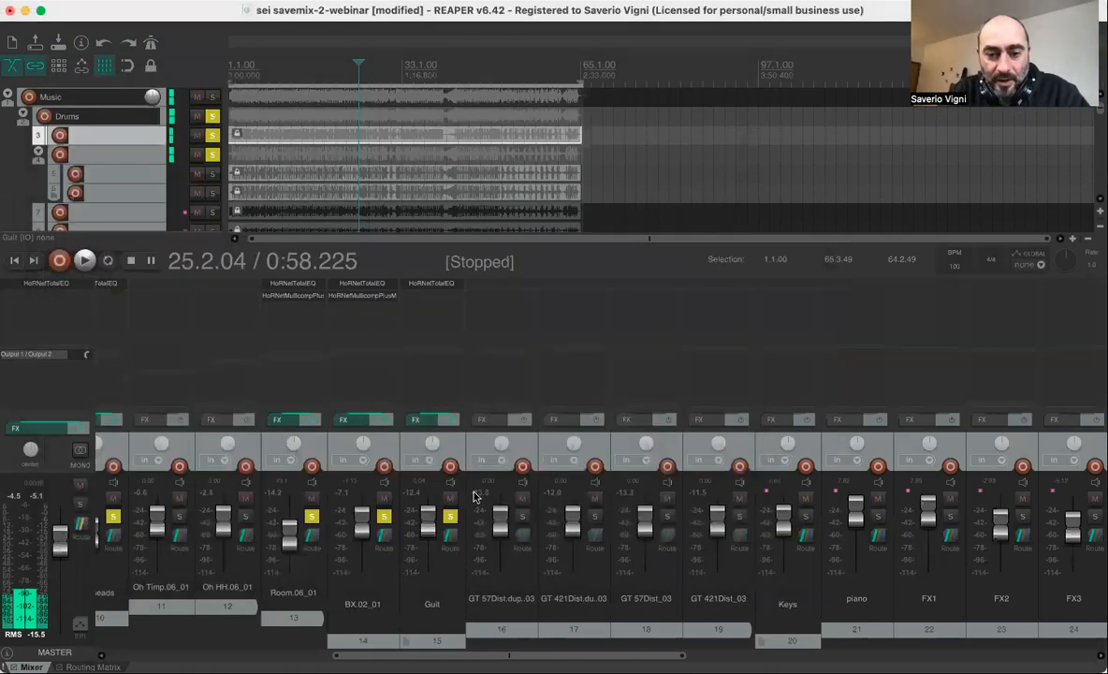
Reopen the Guit track's equalizer to review its curve, close it and listen to a short passage of the mix.
scroll(539, 401, right, 2)
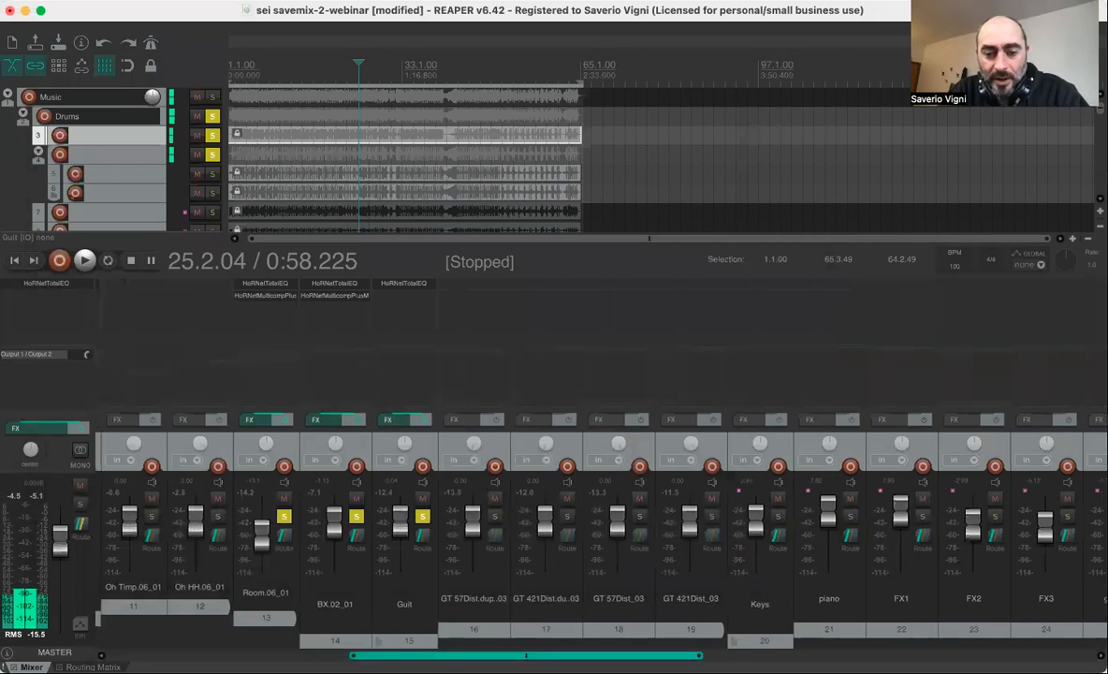
scroll(593, 587, right, 2)
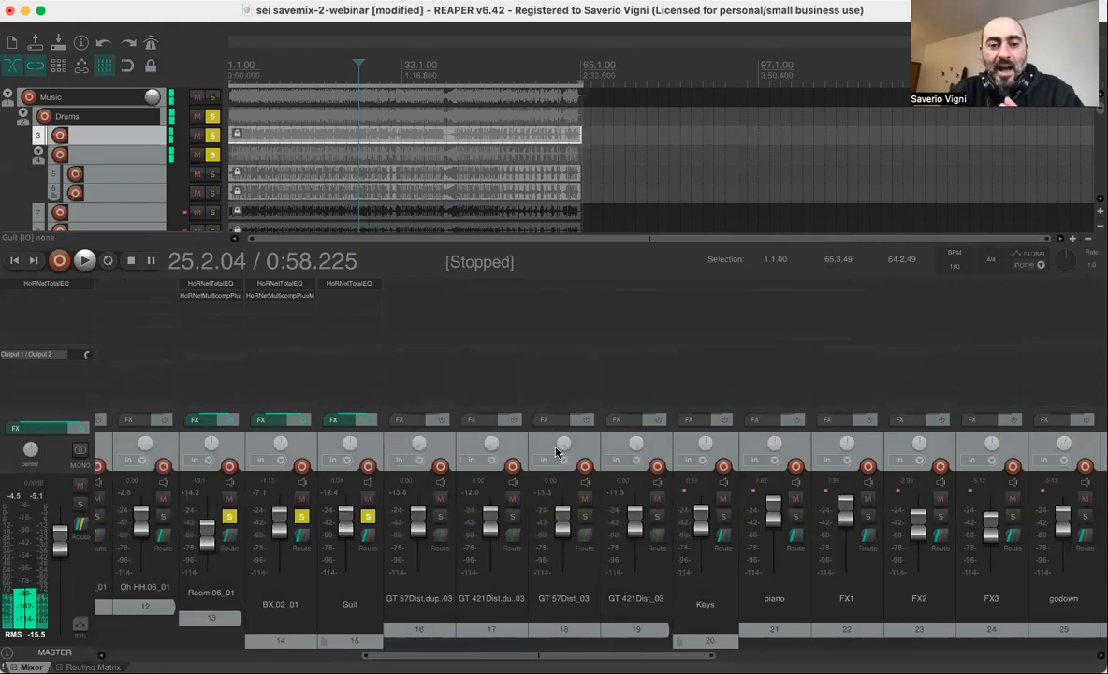
click(346, 283)
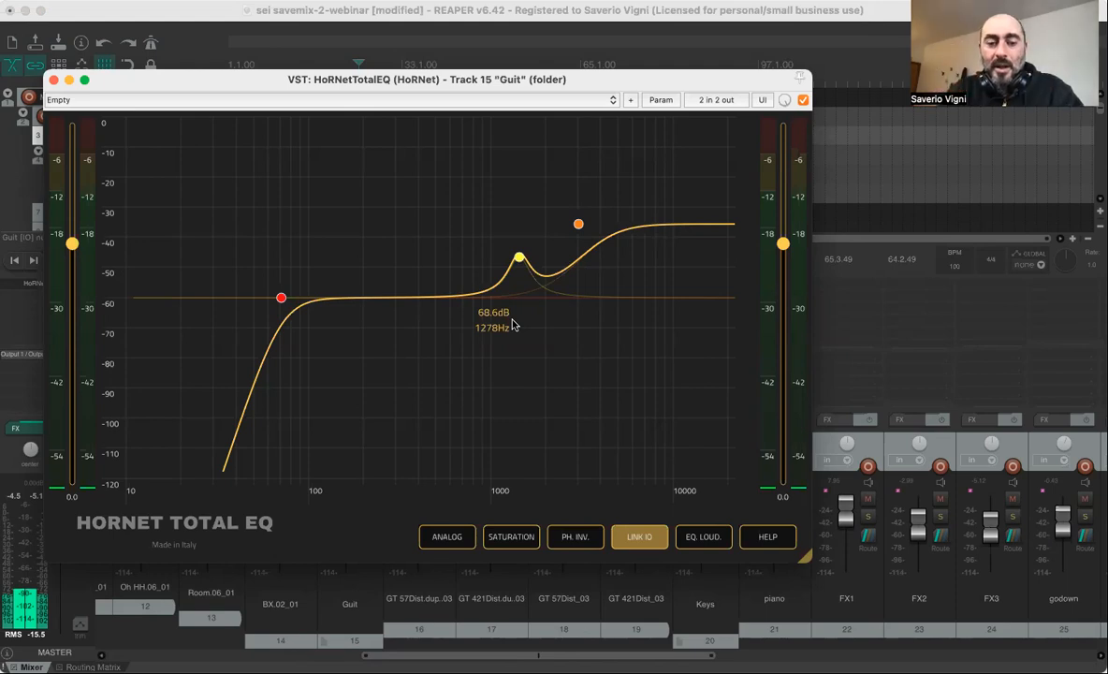
click(53, 82)
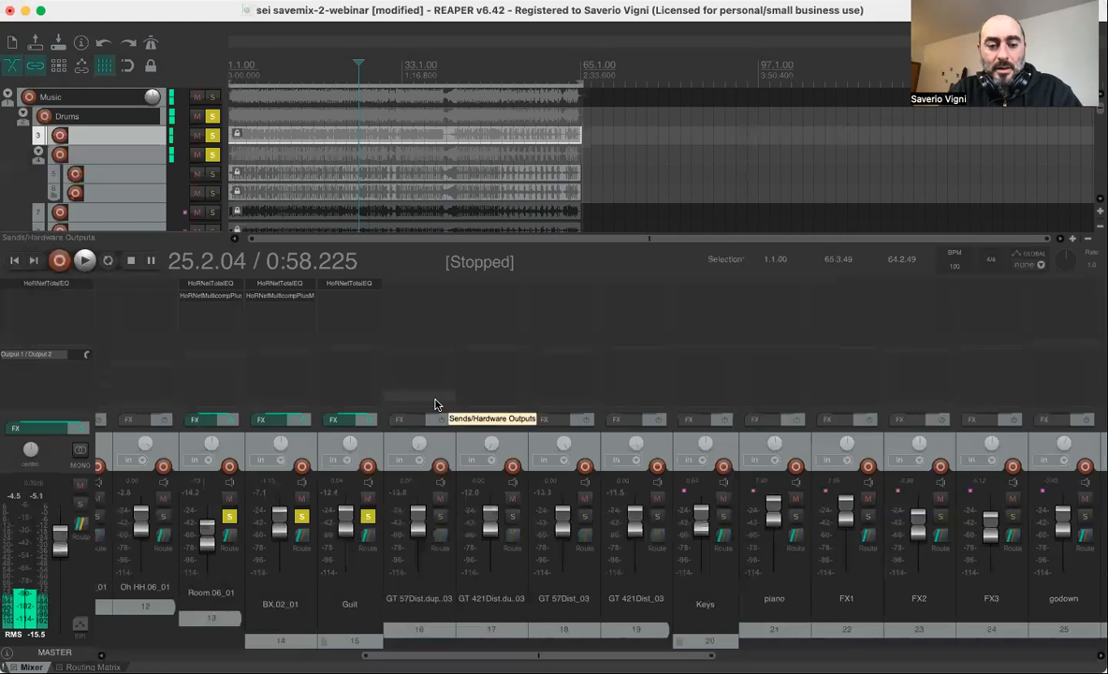
key(space)
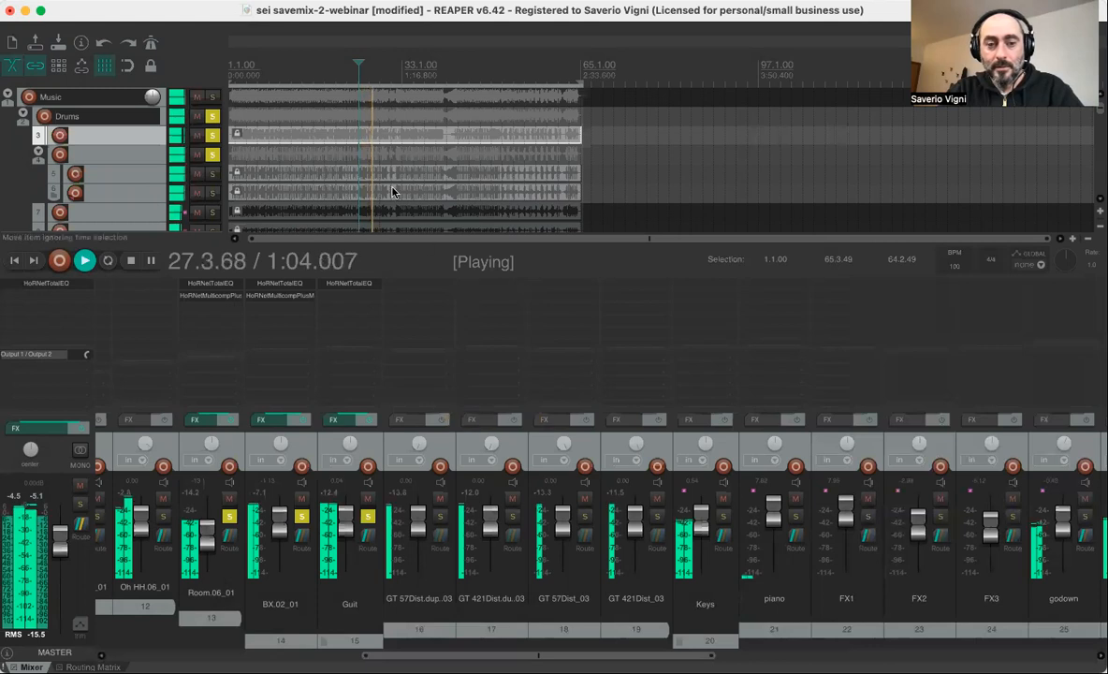
key(space)
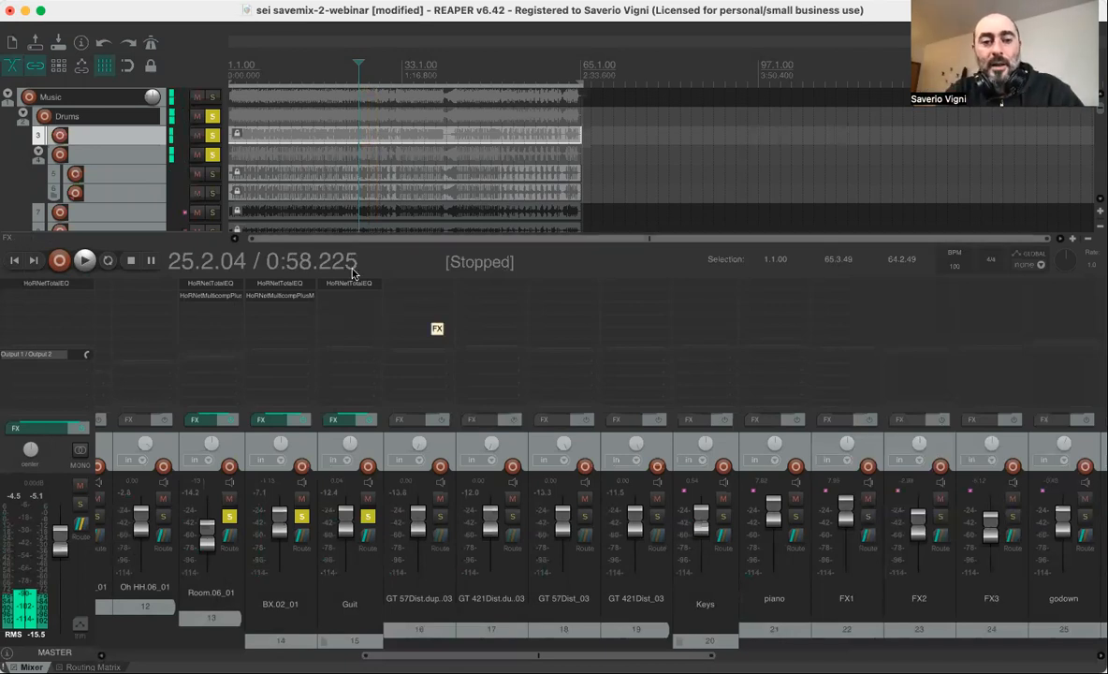
Add a low-mid Bell band to the Guit equalizer, tune it during playback to about 3.8 dB at 172 Hz, and close the equalizer.
click(349, 283)
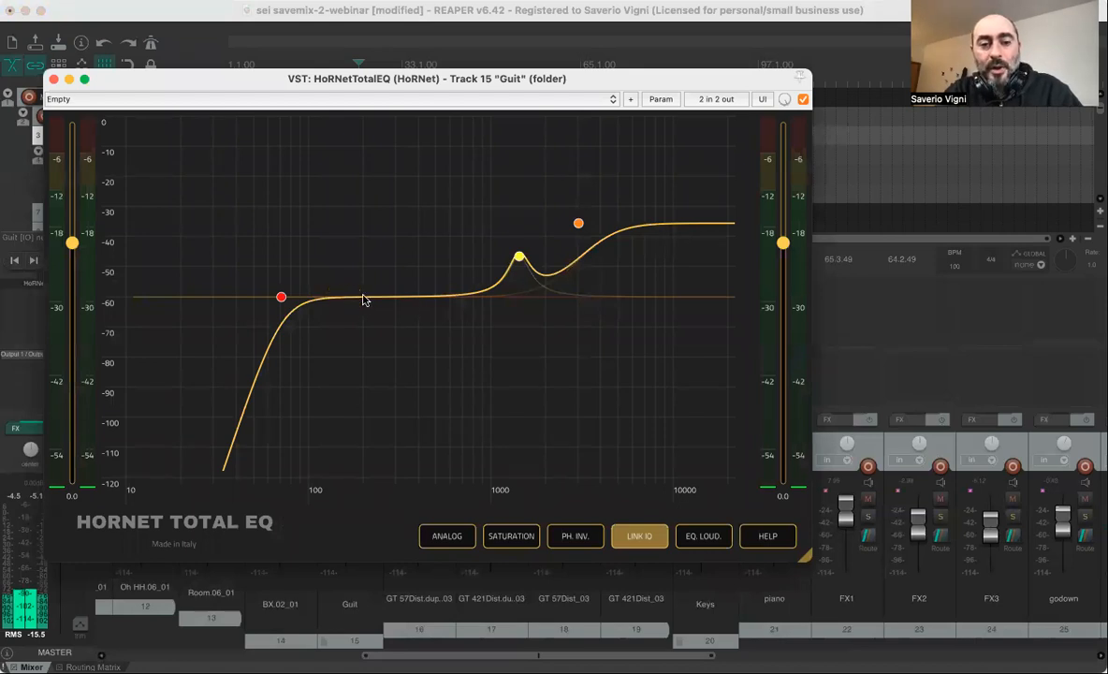
click(365, 299)
mouse_move(365, 299)
mouse_down()
mouse_move(354, 290)
mouse_move(362, 284)
mouse_up()
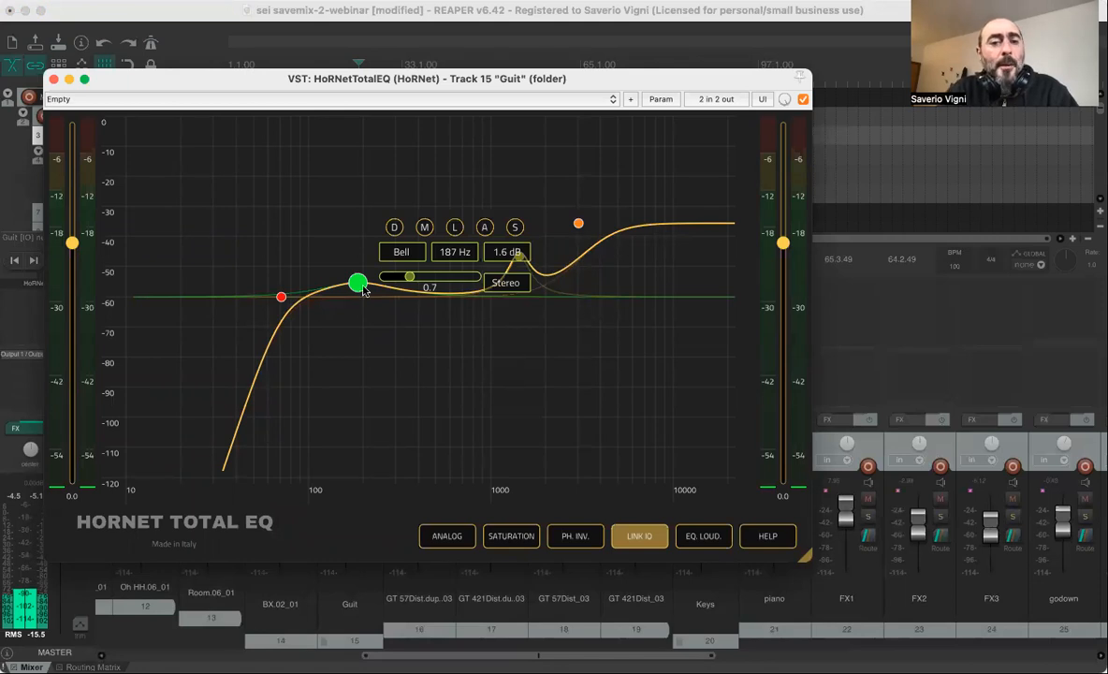
drag(364, 291, 349, 271)
key(space)
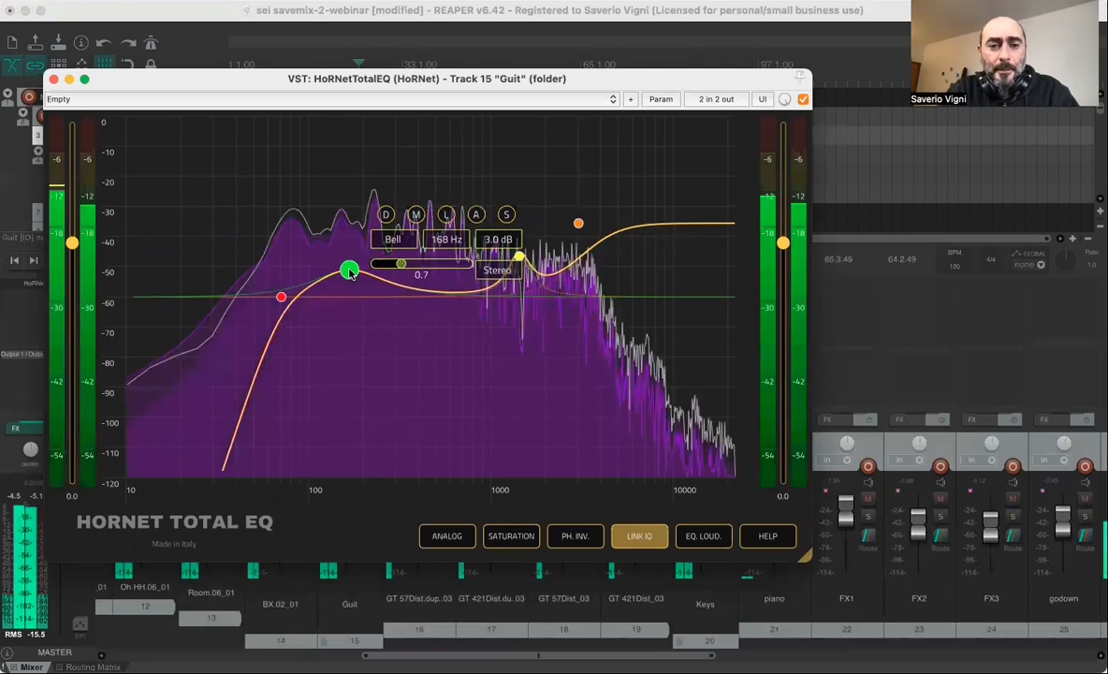
mouse_move(350, 272)
mouse_down()
mouse_move(373, 270)
mouse_move(365, 262)
mouse_up()
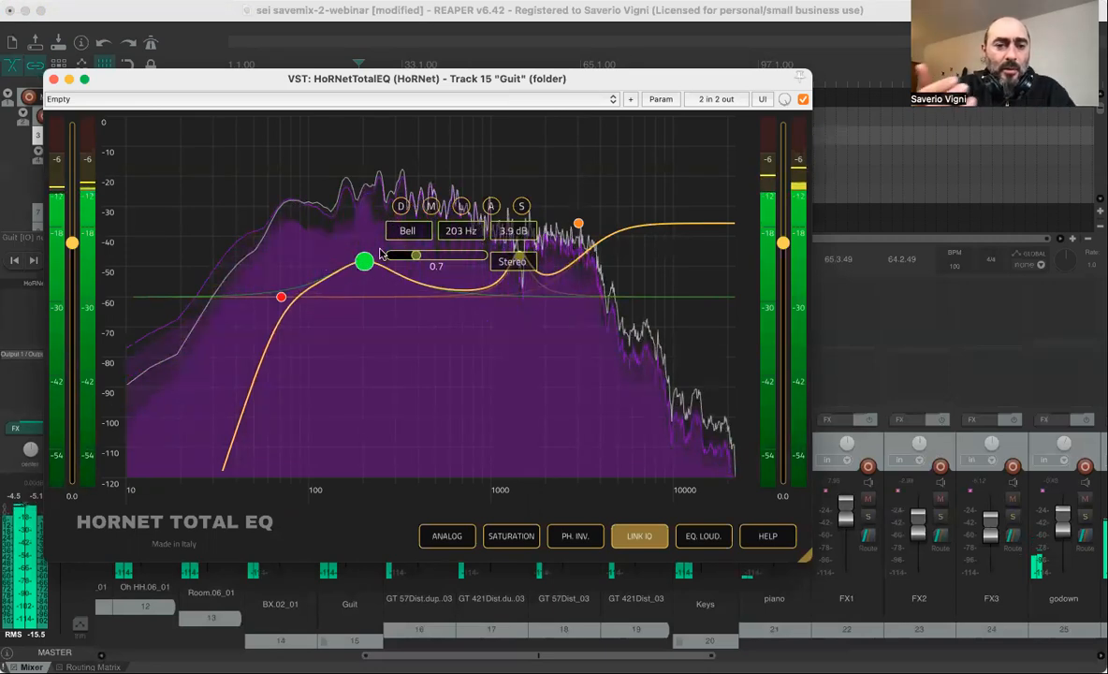
drag(364, 263, 351, 263)
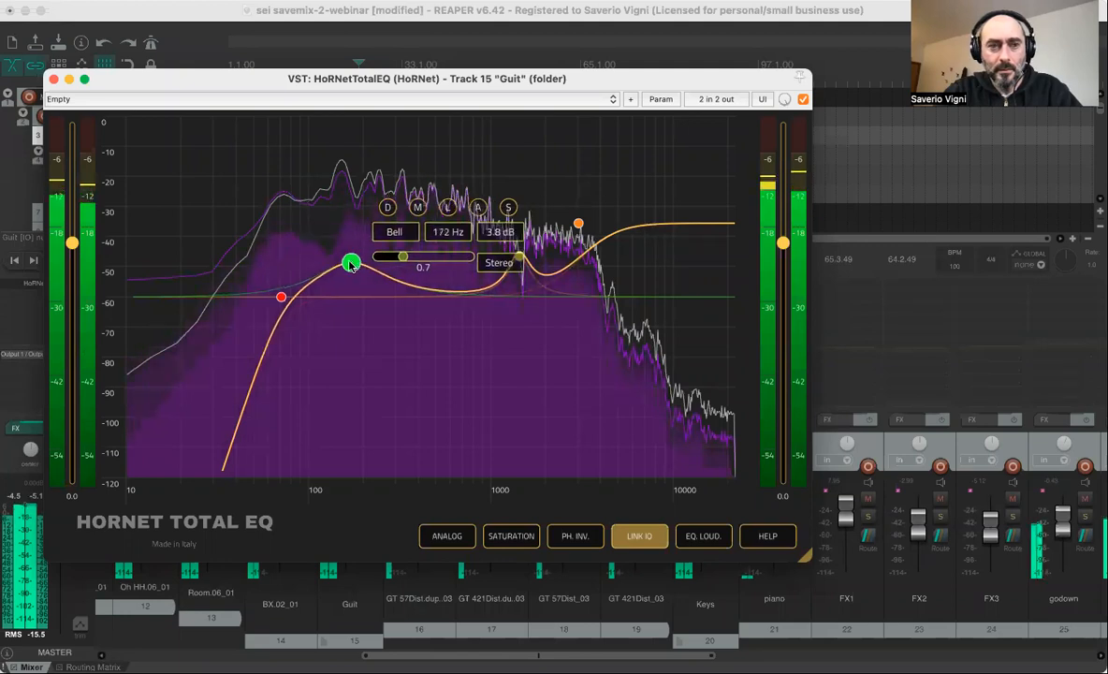
click(53, 79)
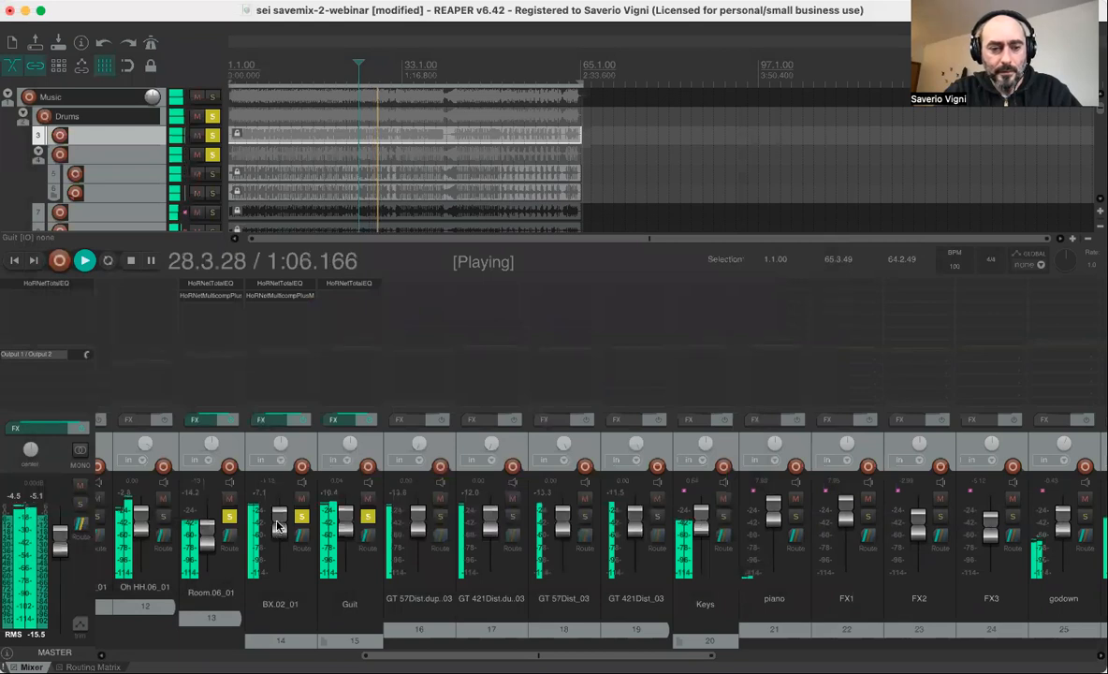
mouse_move(277, 527)
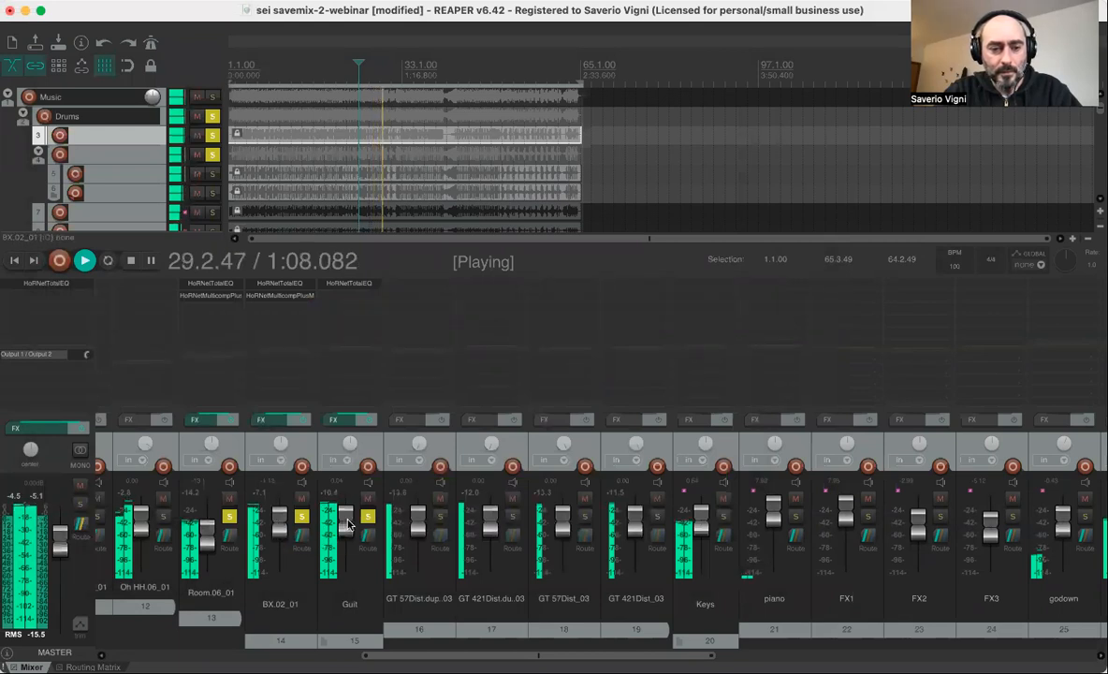
Fine-tune the Guit fader and raise the BX.02_01 fader to +0.72 dB while the mix plays, and stop playback.
mouse_move(346, 524)
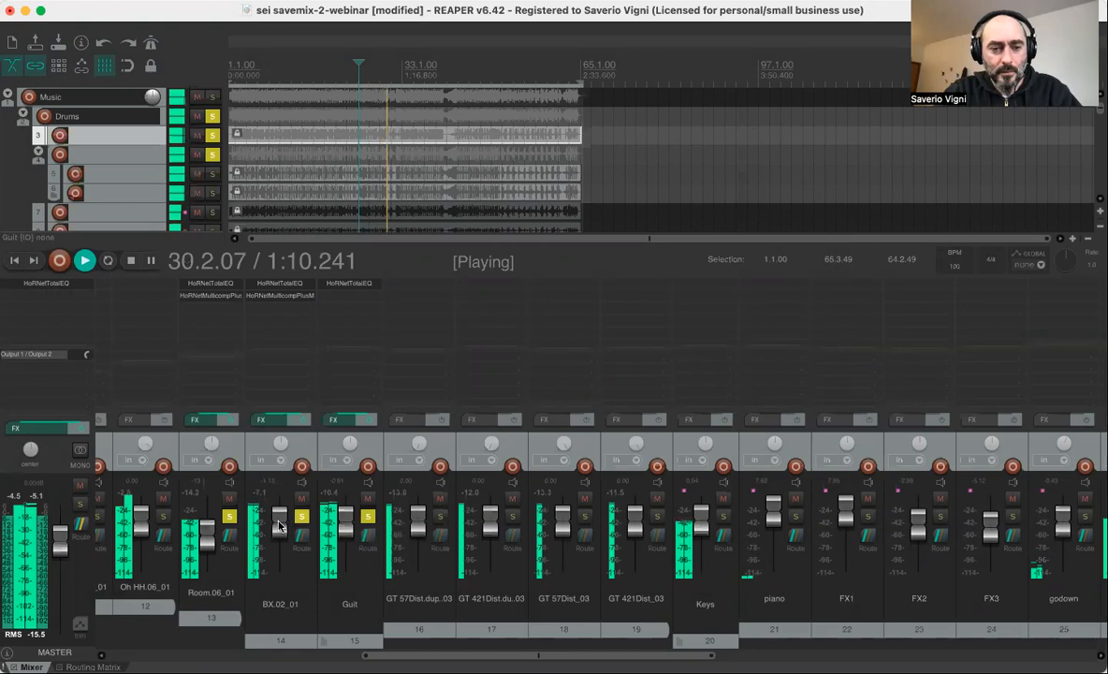
scroll(278, 524, up, 2)
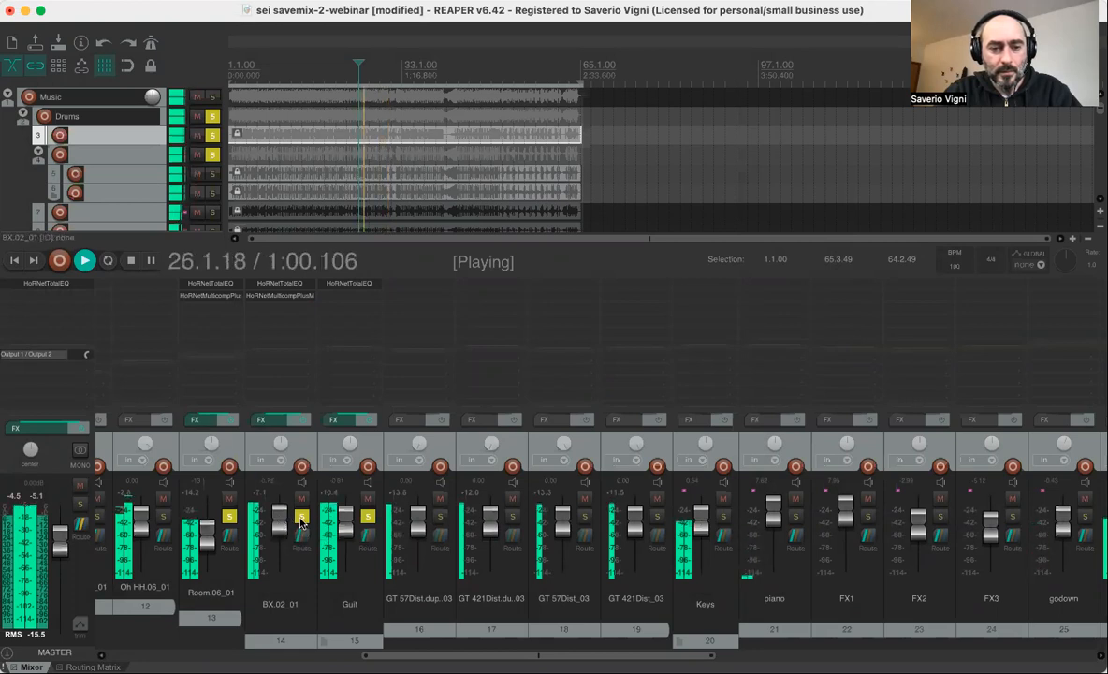
mouse_move(277, 524)
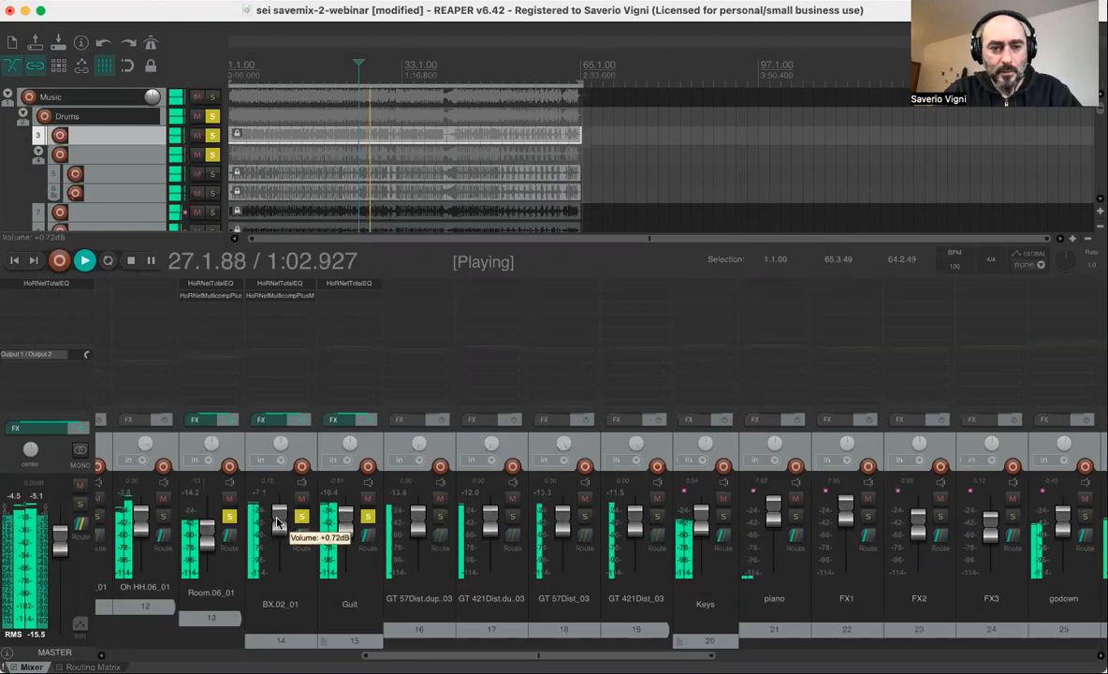
key(space)
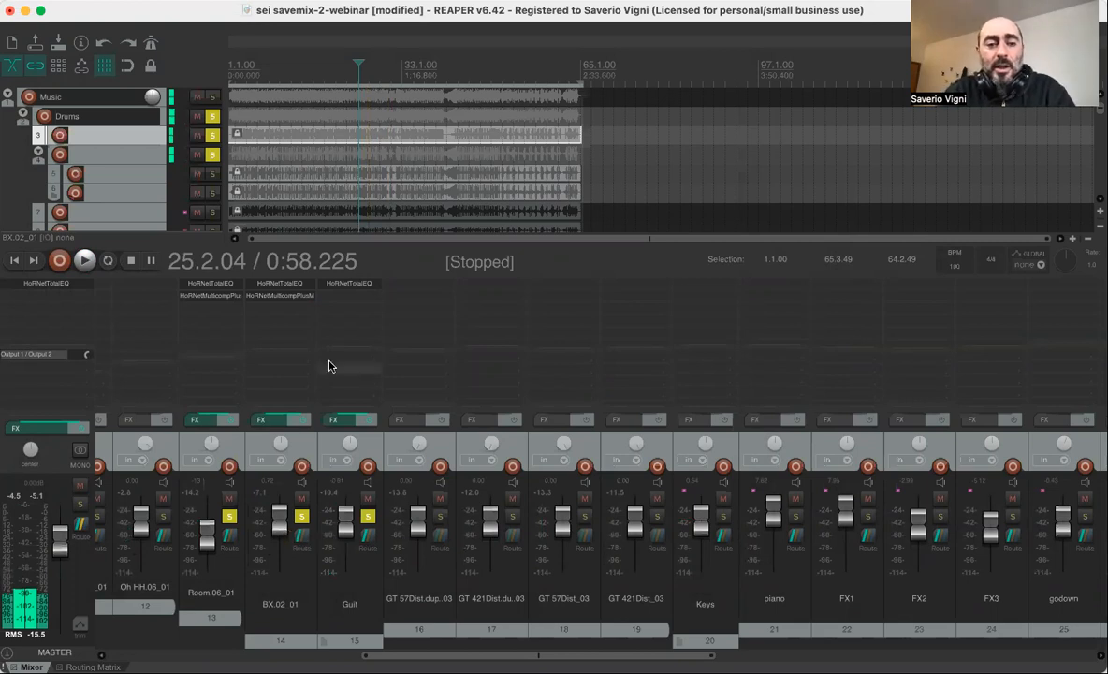
Open the BX.02_01 track's equalizer and raise its mid Bell band to about 9.7 dB at 506 Hz during playback.
click(273, 290)
mouse_move(447, 258)
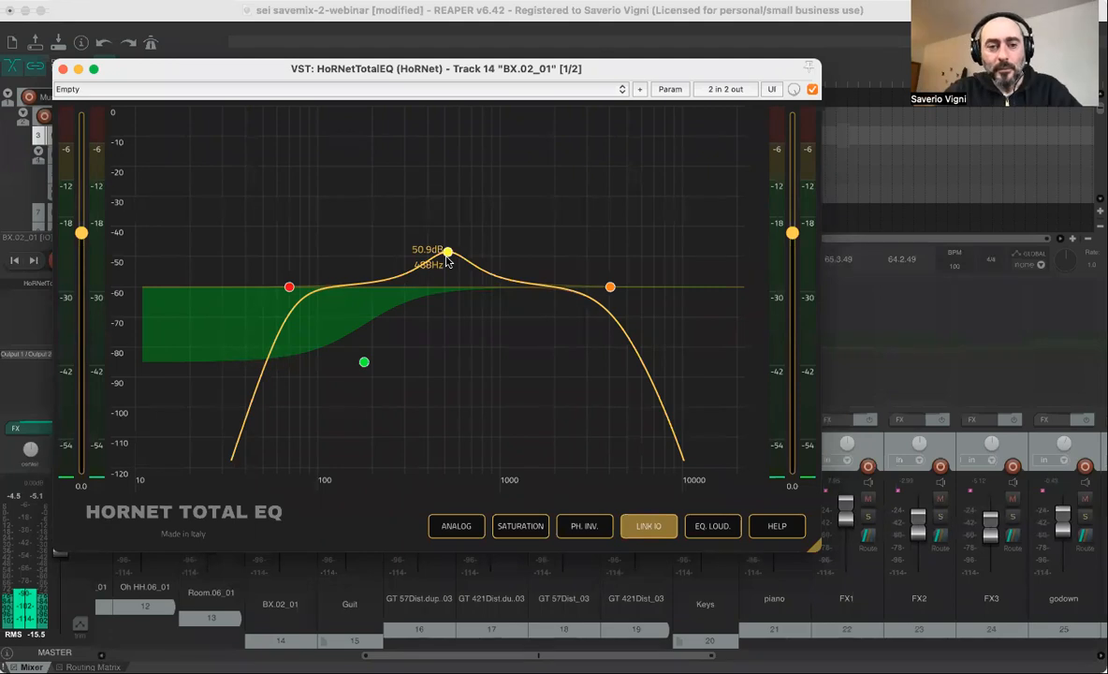
key(space)
drag(446, 256, 493, 224)
drag(489, 259, 447, 202)
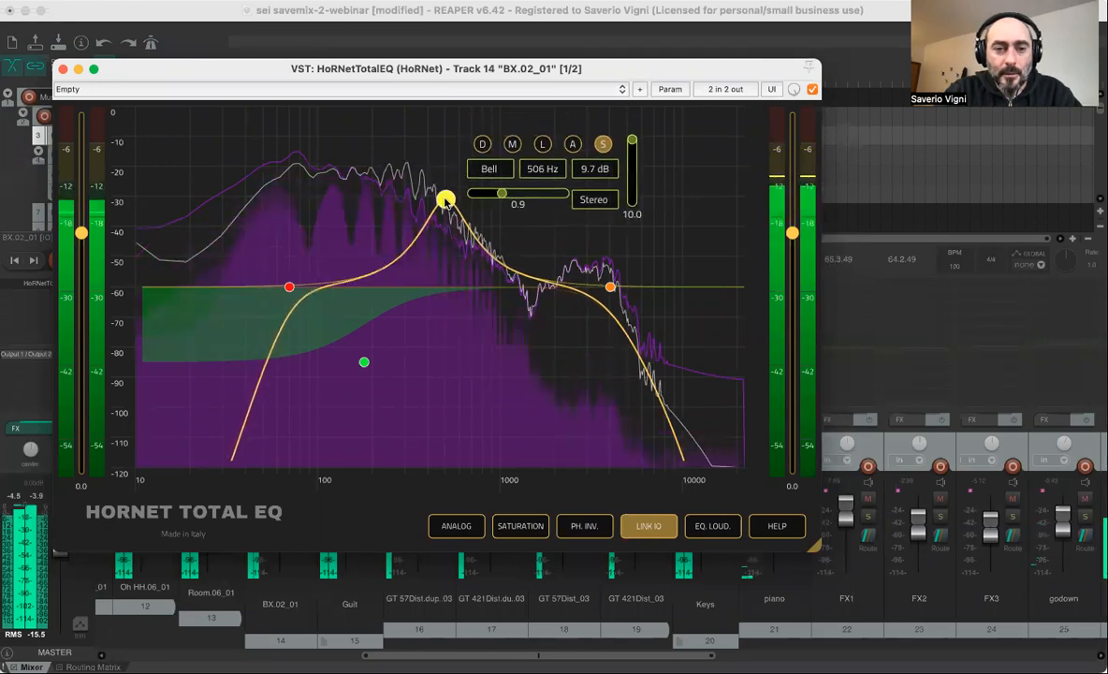
Deepen the LS Reso cut to about -9 dB near 180 Hz, ease the Bell boost to 8.0 dB at 505 Hz, and close the equalizer.
click(365, 364)
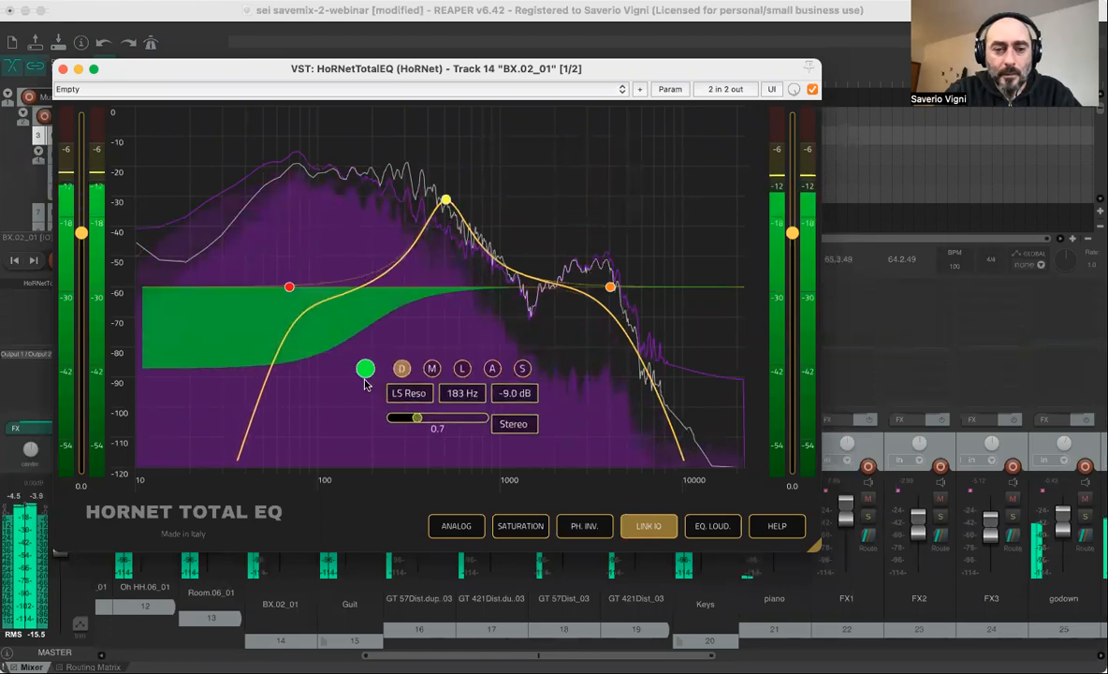
drag(365, 371, 363, 376)
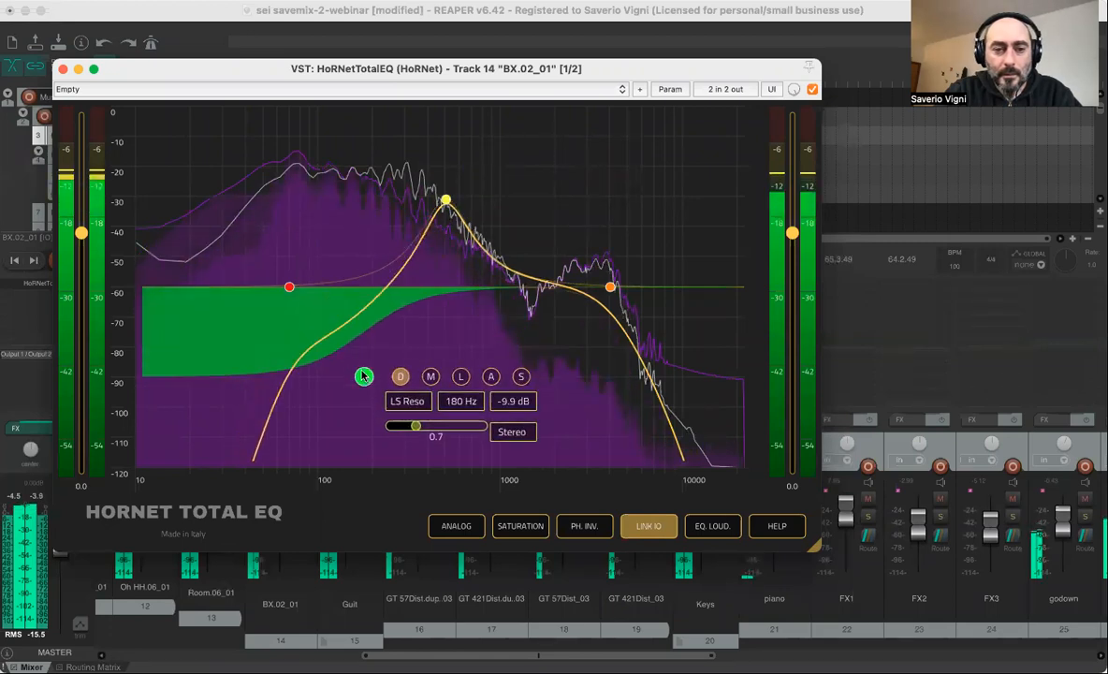
click(445, 201)
drag(442, 217, 446, 218)
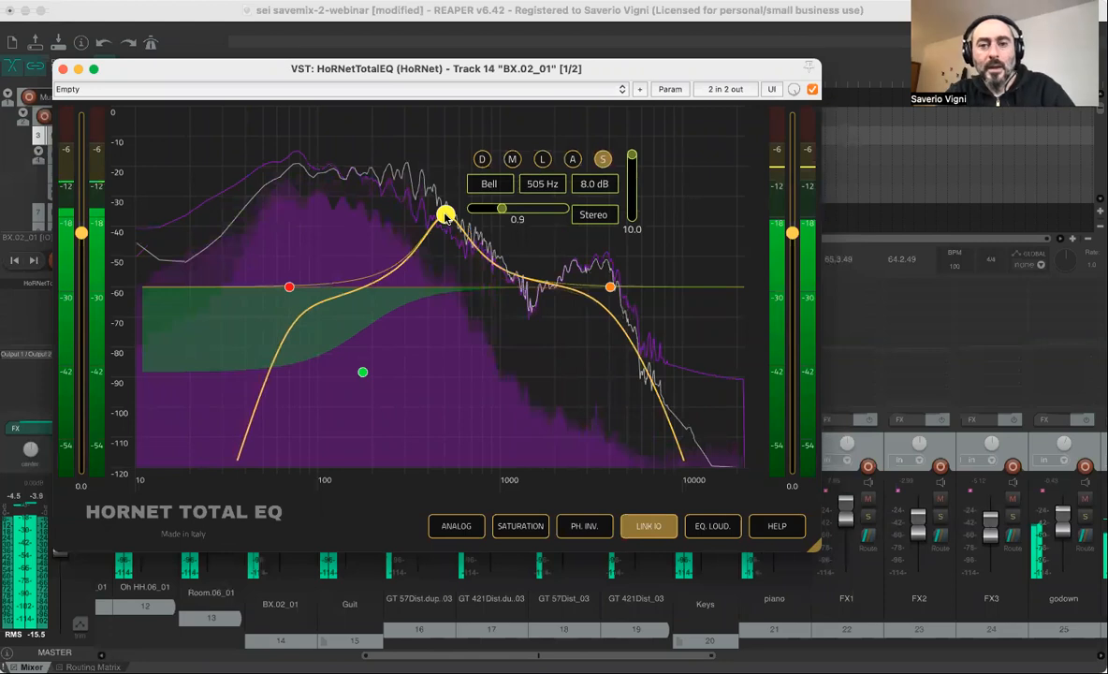
key(space)
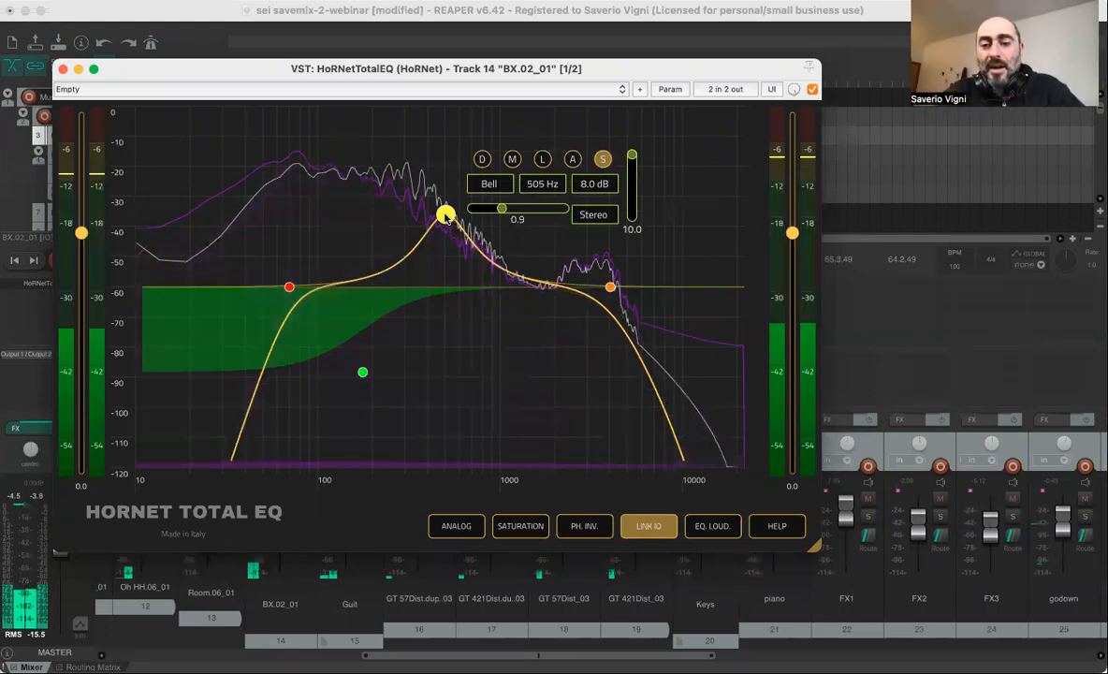
click(63, 68)
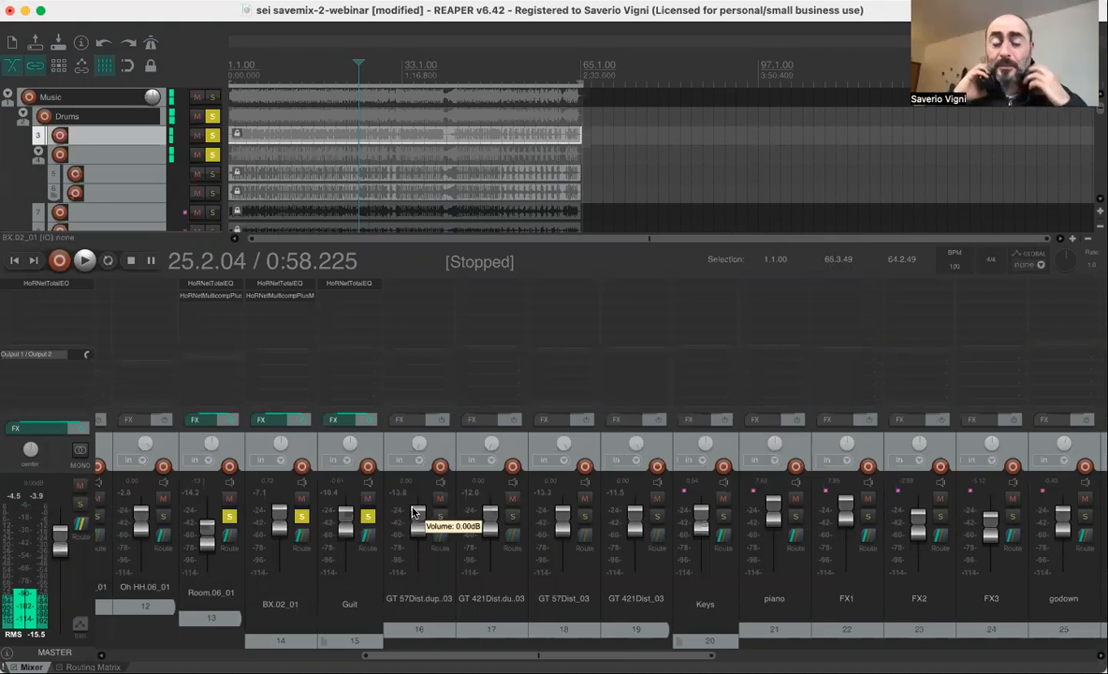
Review the Guit equalizer's curve, and lower the BX.02_01 fader to +0.08 dB while listening to the mix.
click(342, 282)
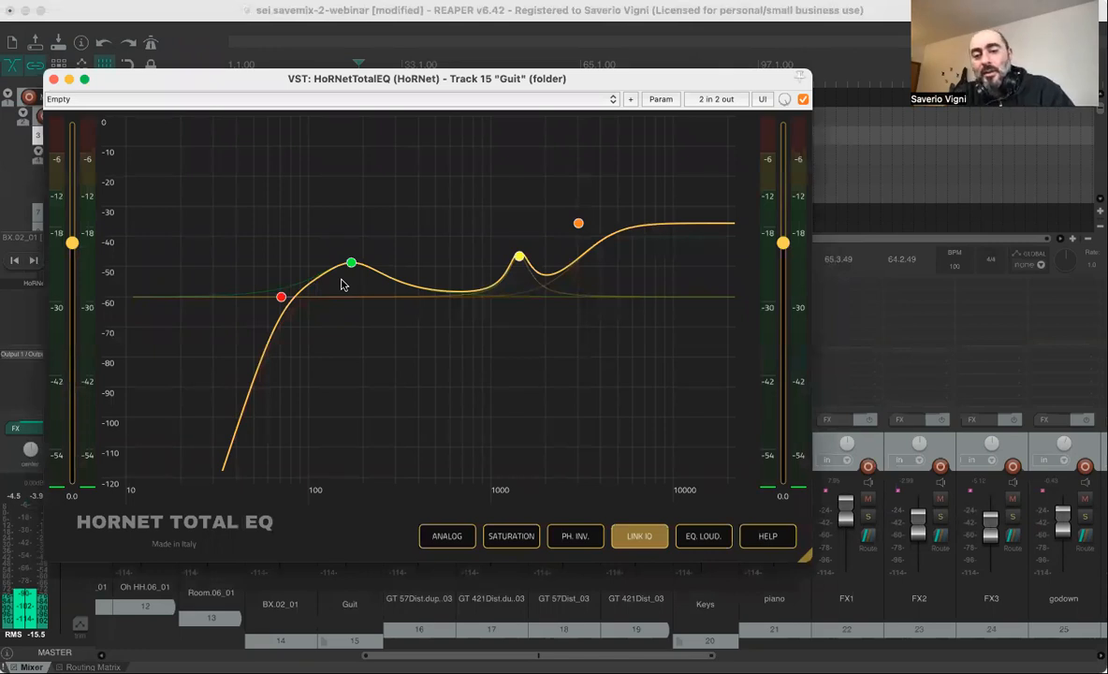
click(54, 80)
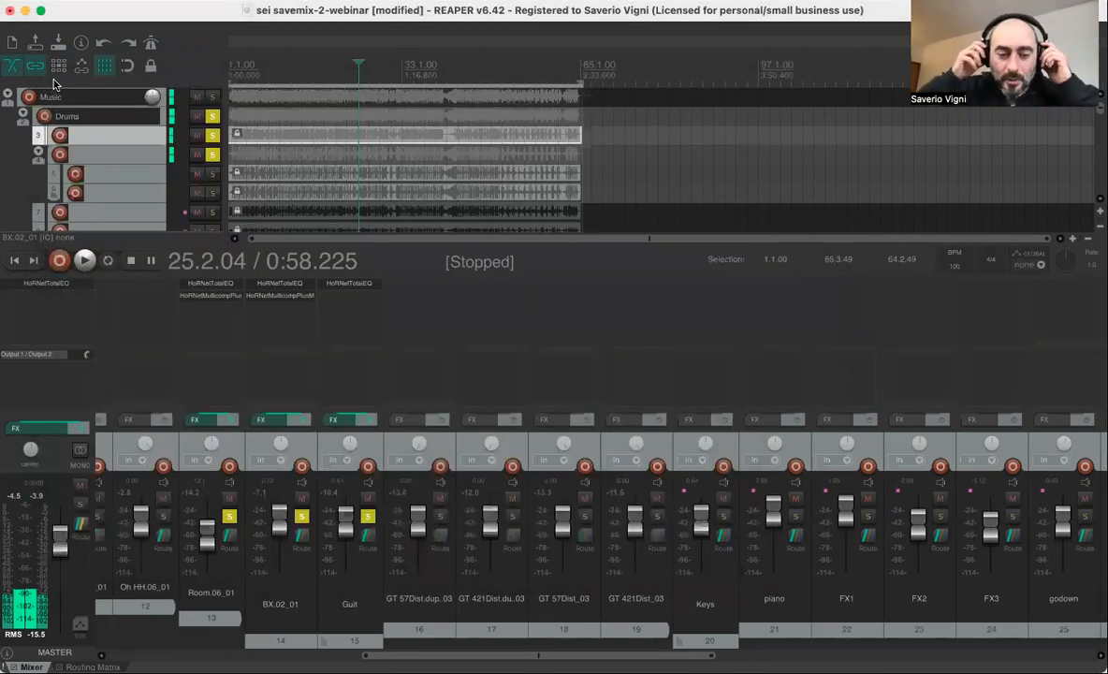
key(space)
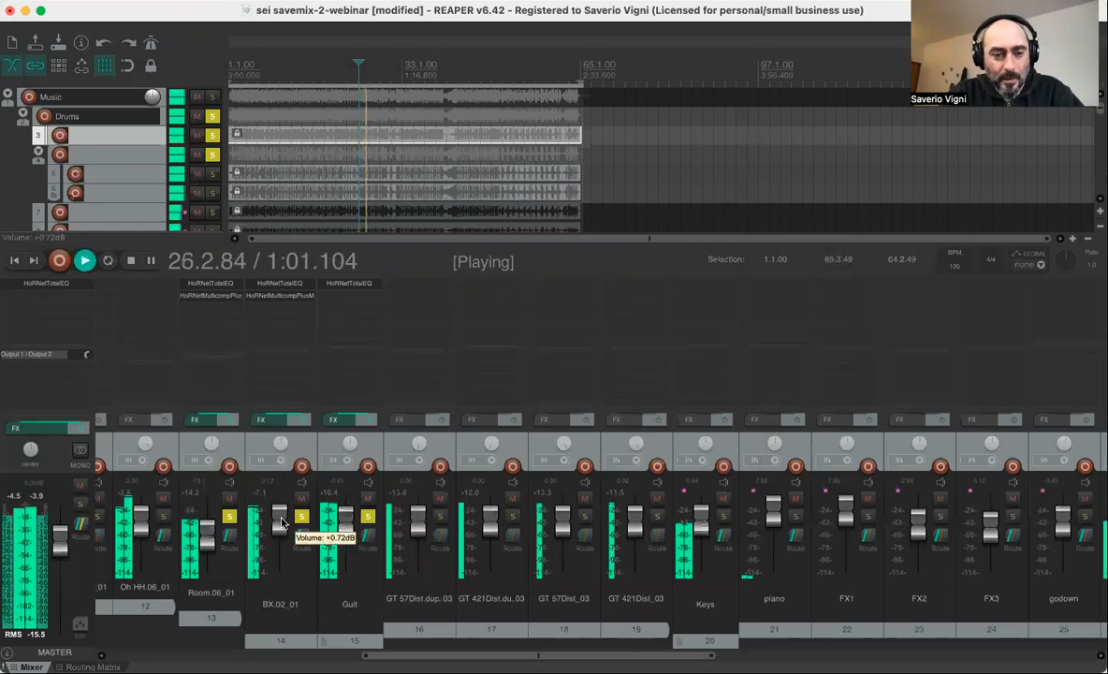
drag(282, 522, 281, 520)
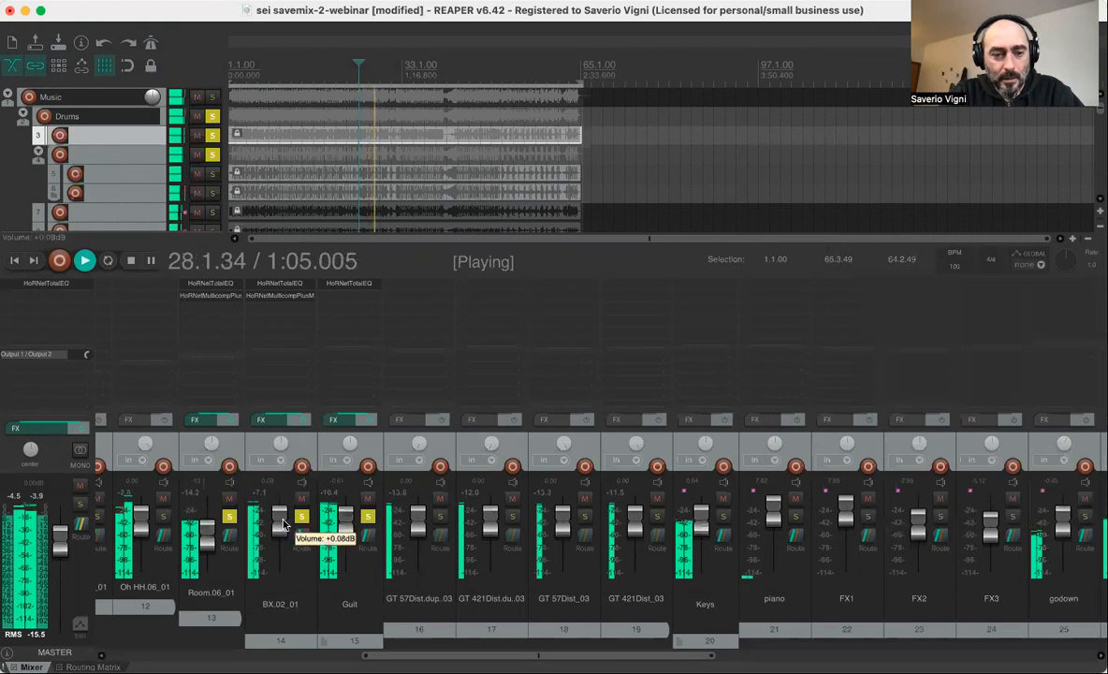
mouse_move(348, 522)
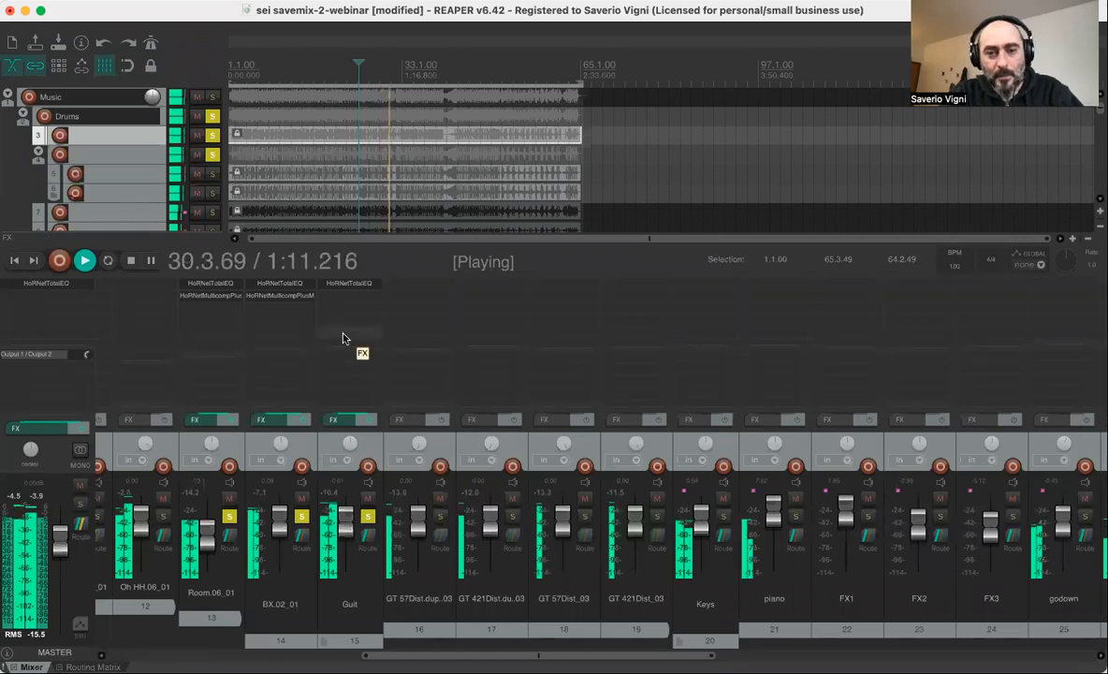
key(space)
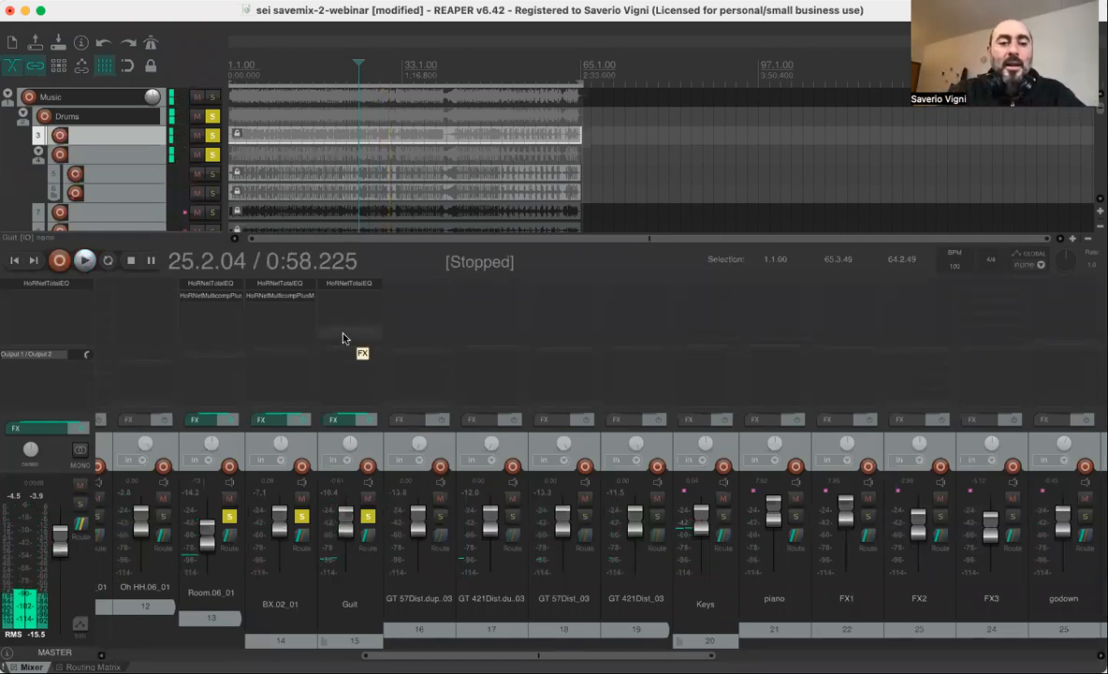
Add HoRNetMulticompPlusMK2 to the Guit track and set its compressor type to OPTO.
double_click(342, 298)
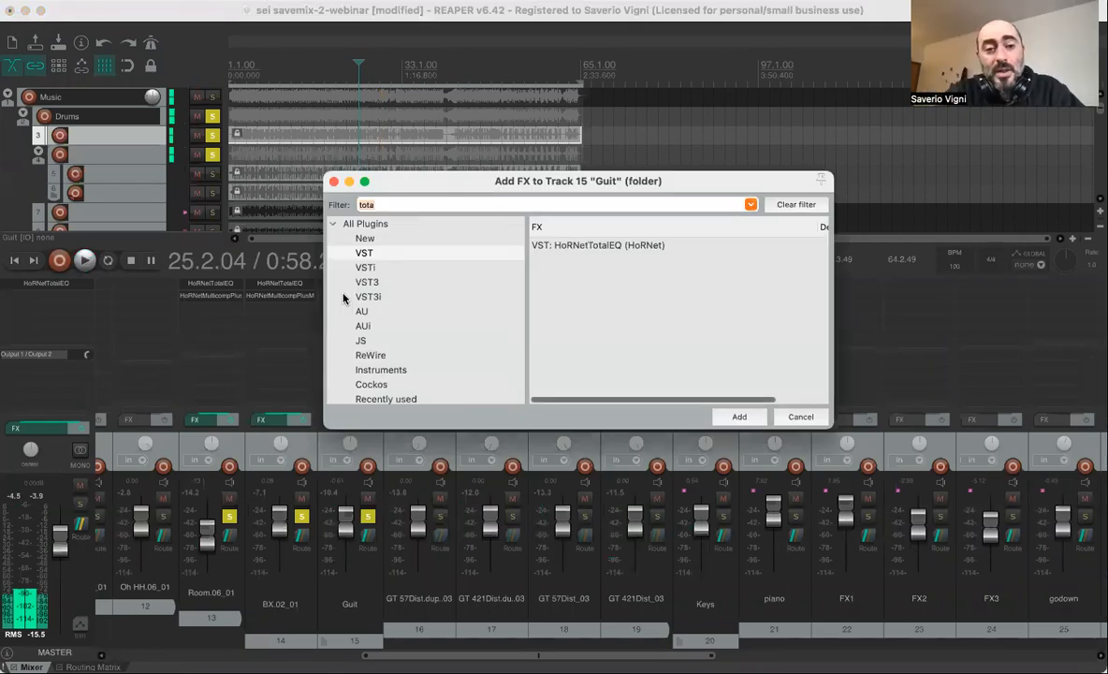
text(multi)
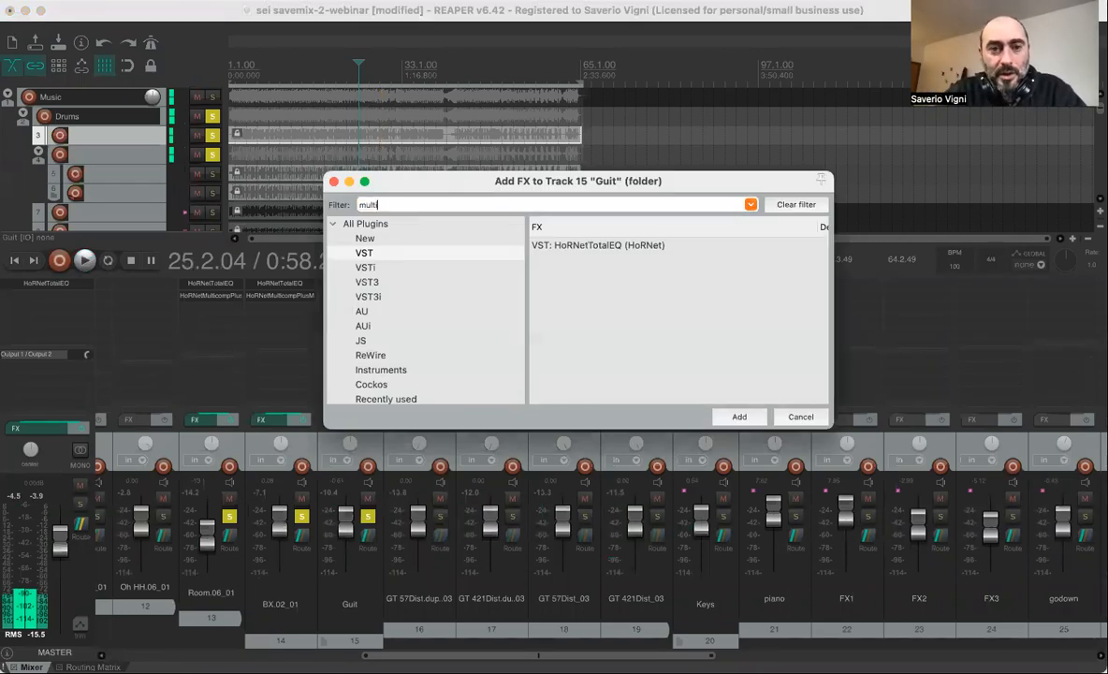
double_click(588, 244)
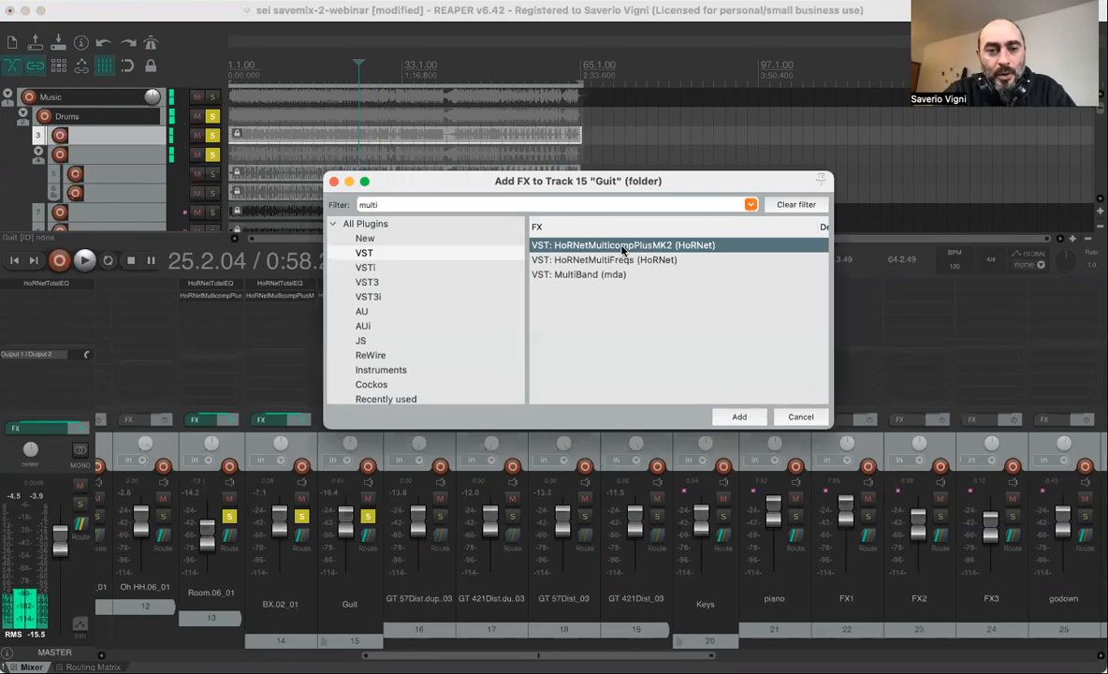
click(332, 440)
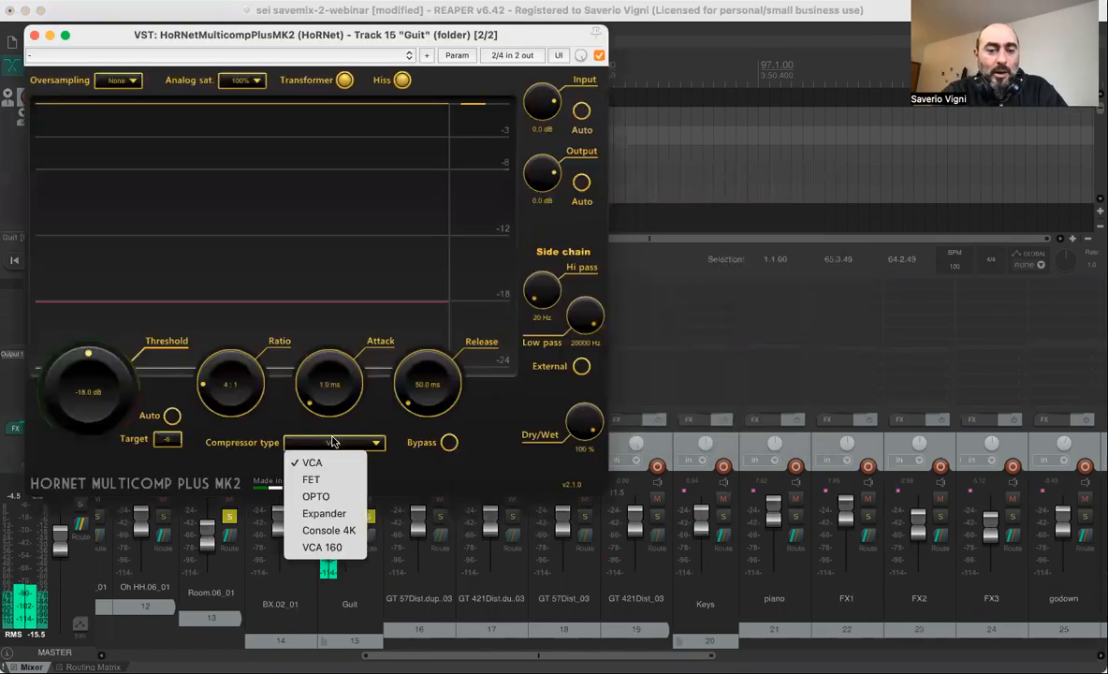
click(311, 494)
drag(114, 34, 260, 73)
Set the compressor's target to -3, enable the automatic threshold during playback, and close the plugin.
click(323, 482)
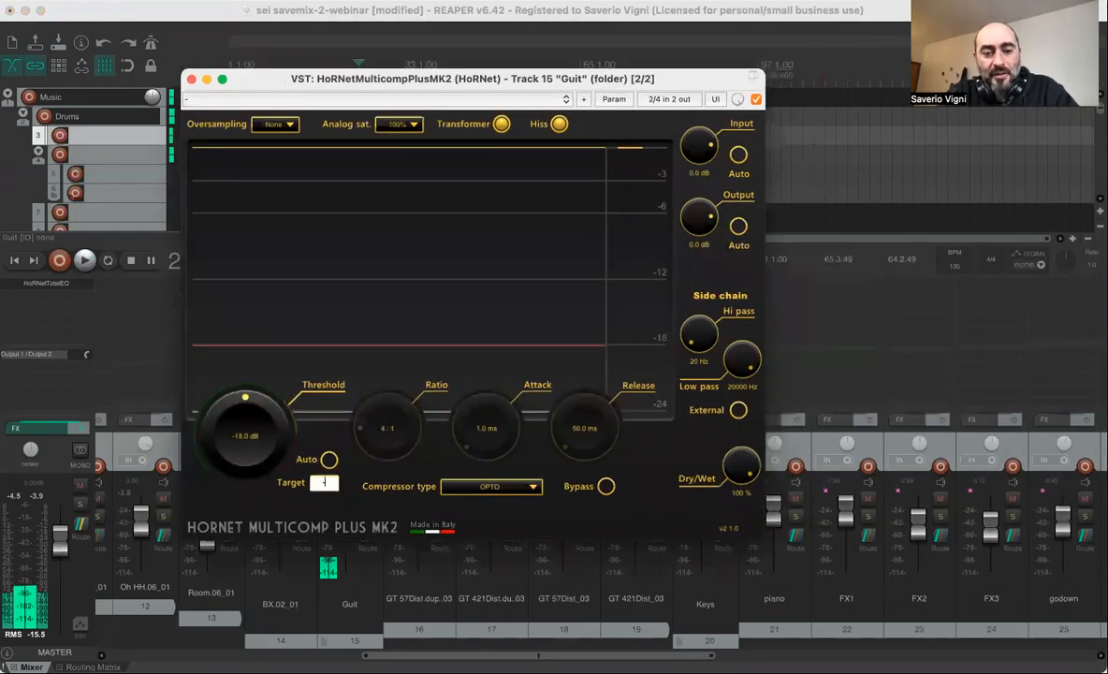
text(-3)
key(Return)
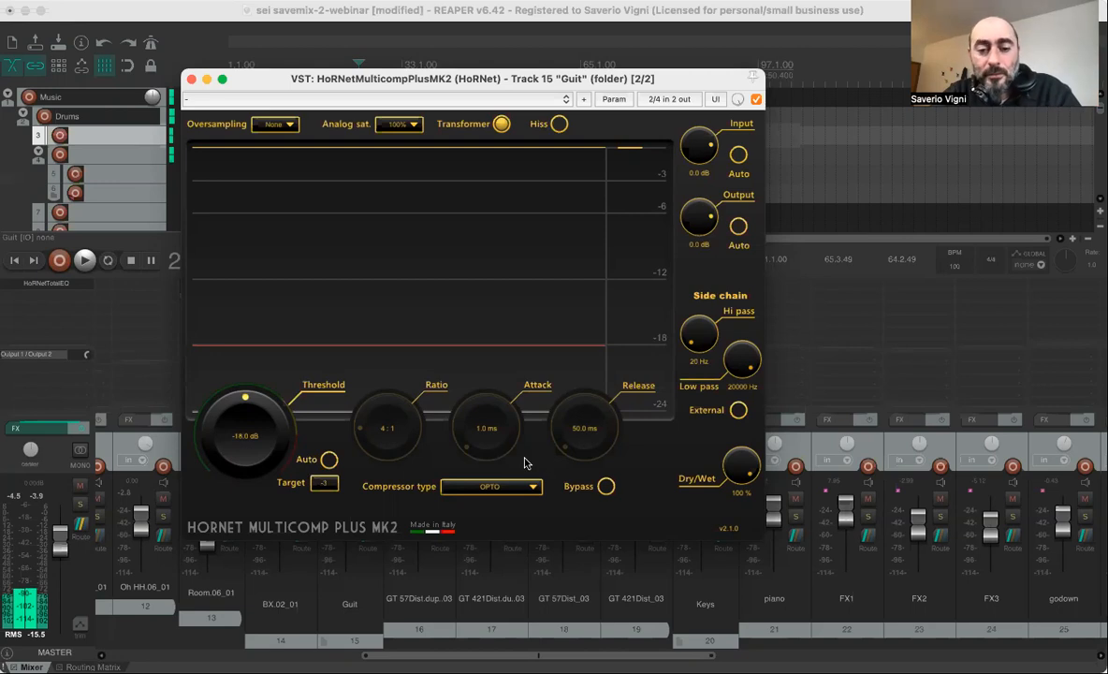
key(space)
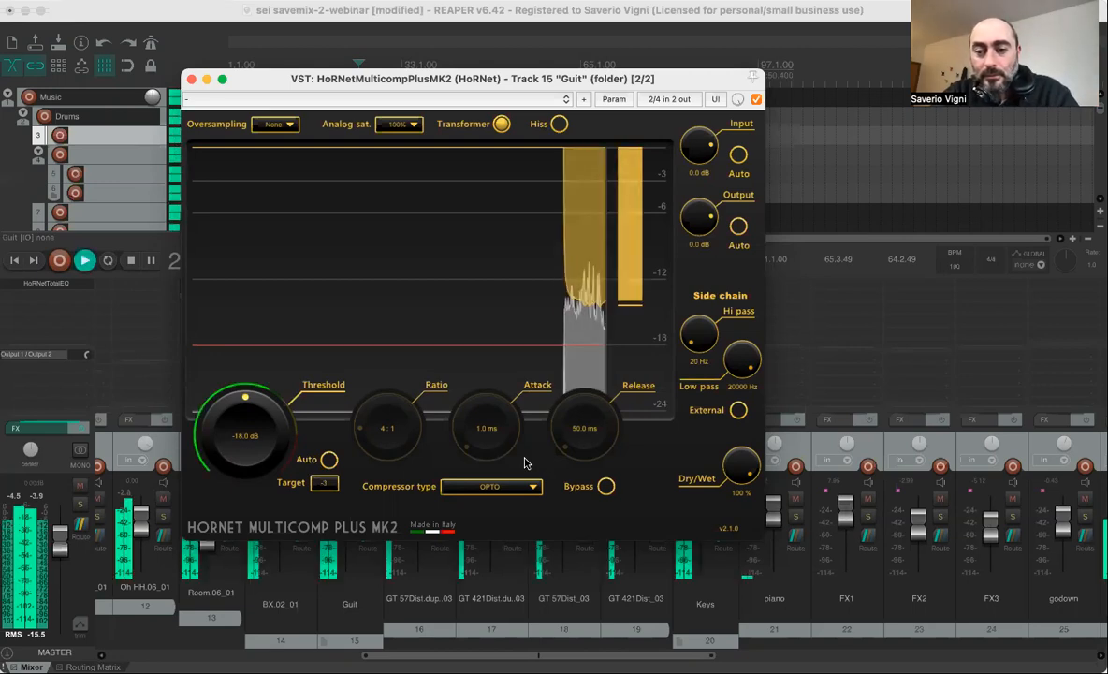
click(328, 458)
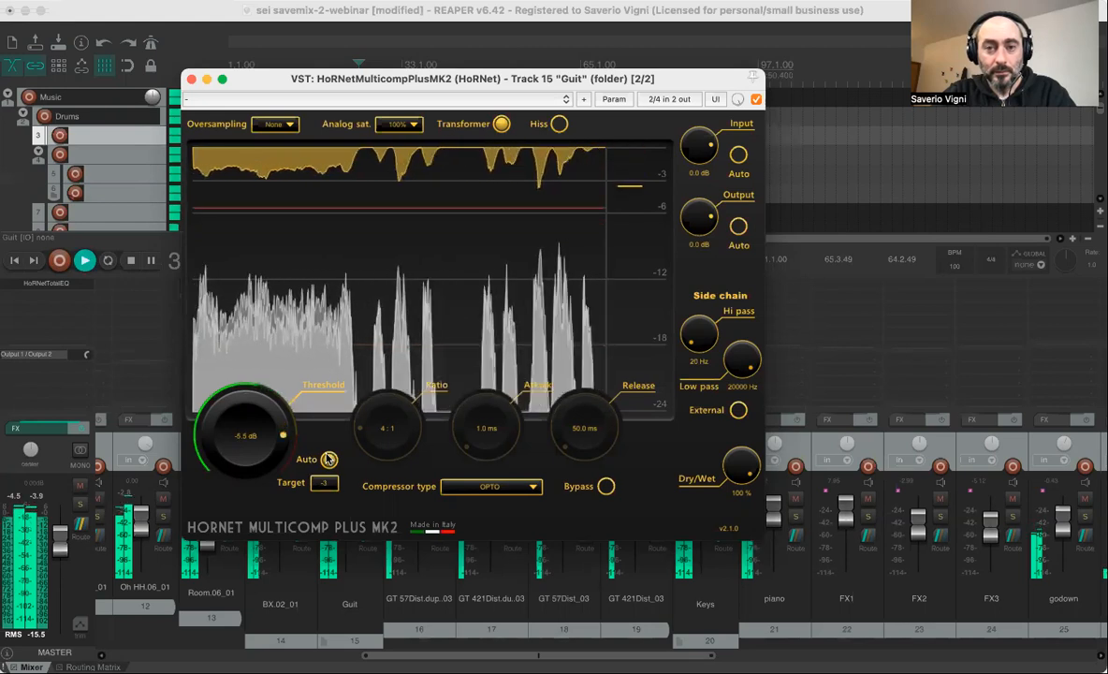
key(space)
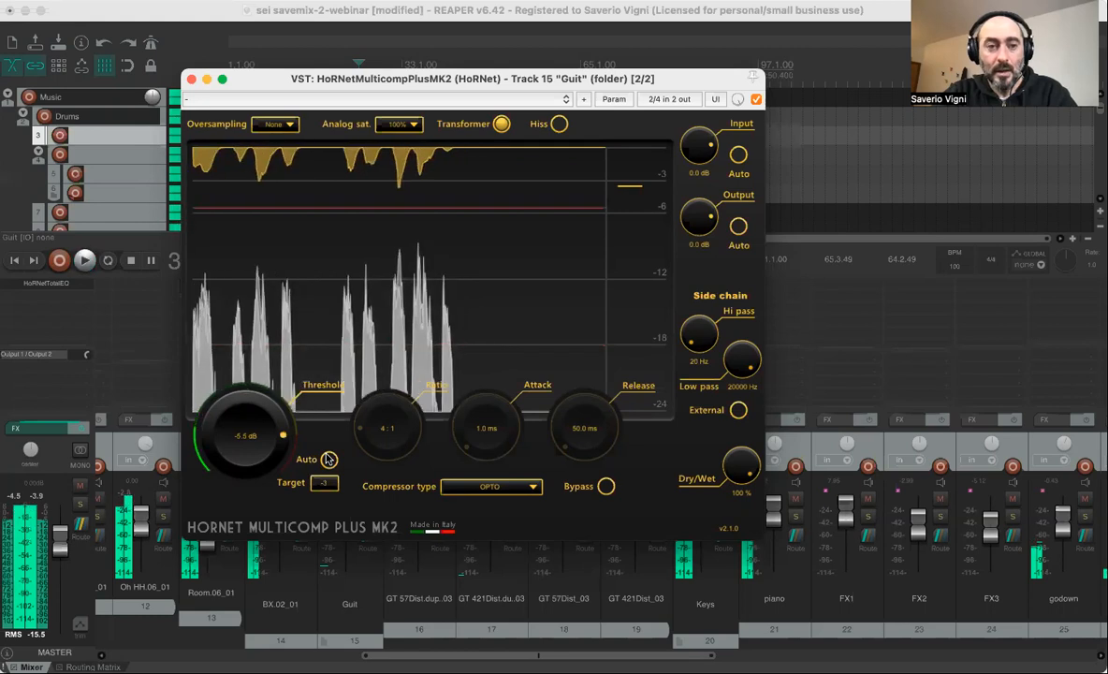
click(191, 81)
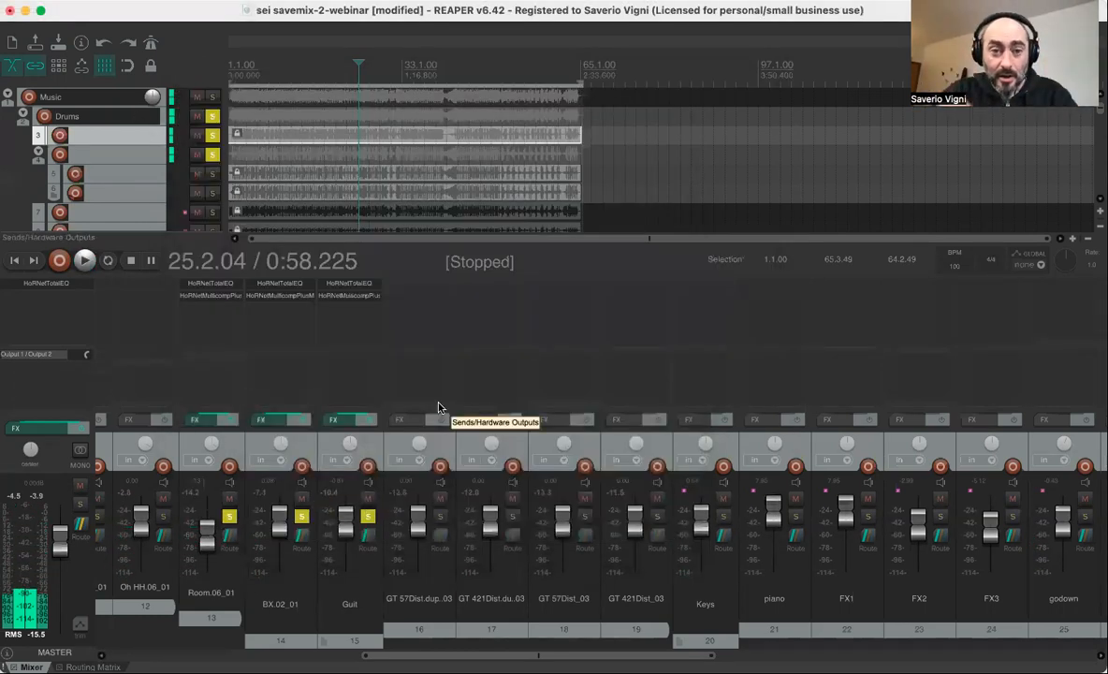
Rebalance the compressed Guit track's fader against the rest of the mix during playback.
key(space)
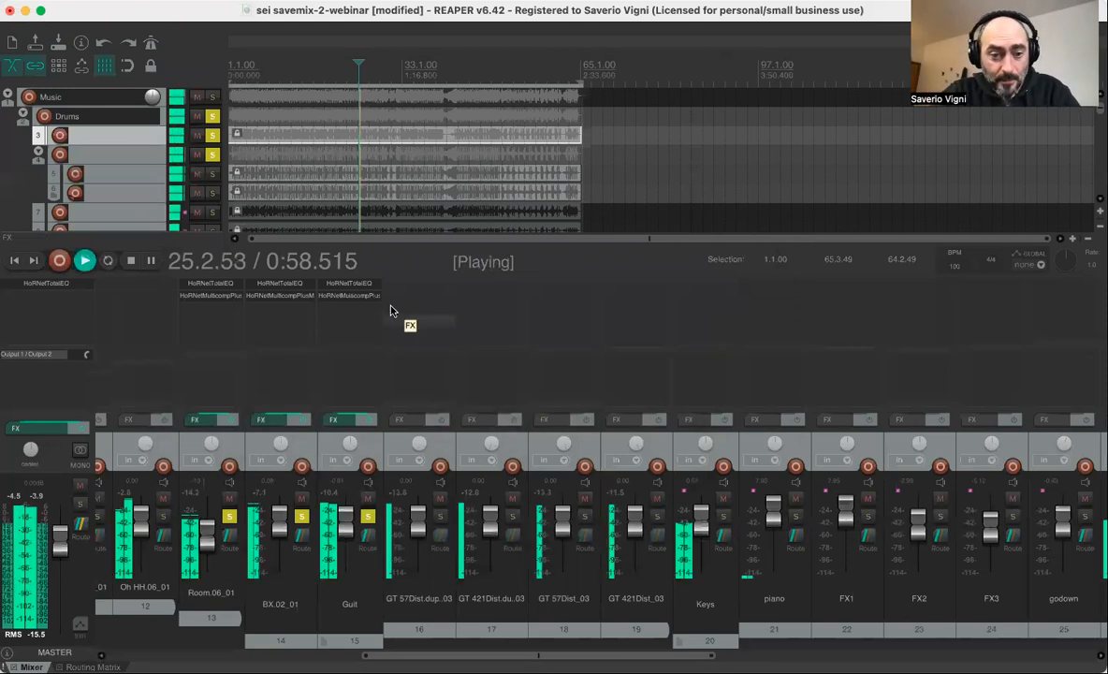
scroll(345, 521, up, 2)
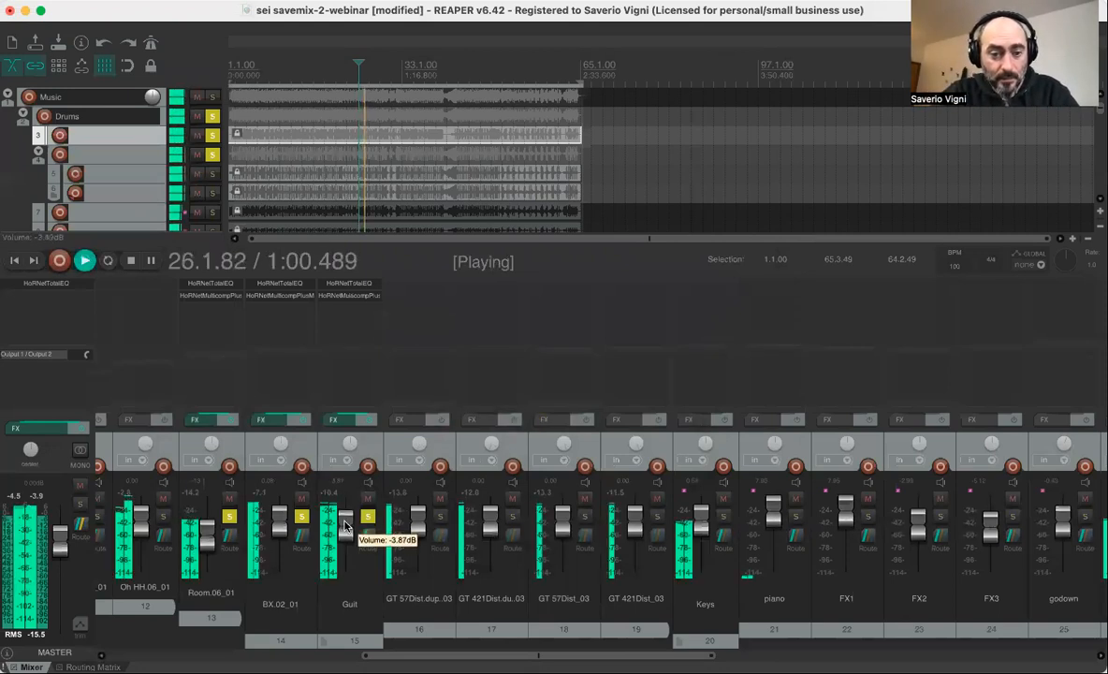
scroll(345, 521, up, 5)
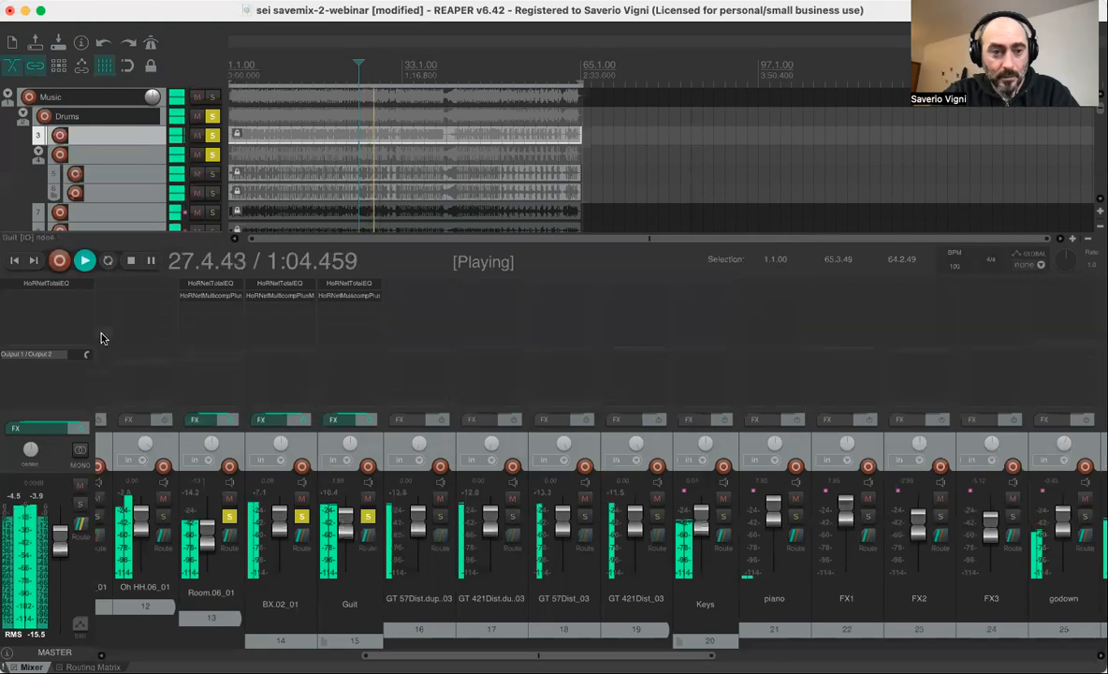
Add a dynamic Bell band at the master equalizer's low-mid peak, cutting about 14.3 dB at 238 Hz with a Q of 3.3.
click(57, 284)
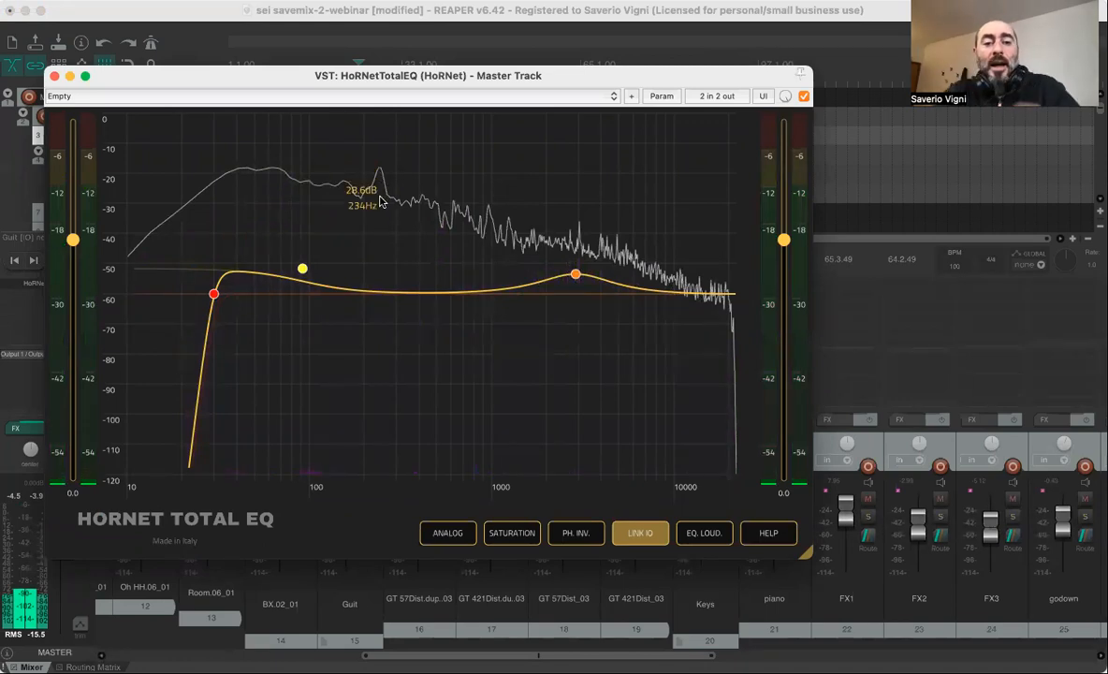
double_click(372, 296)
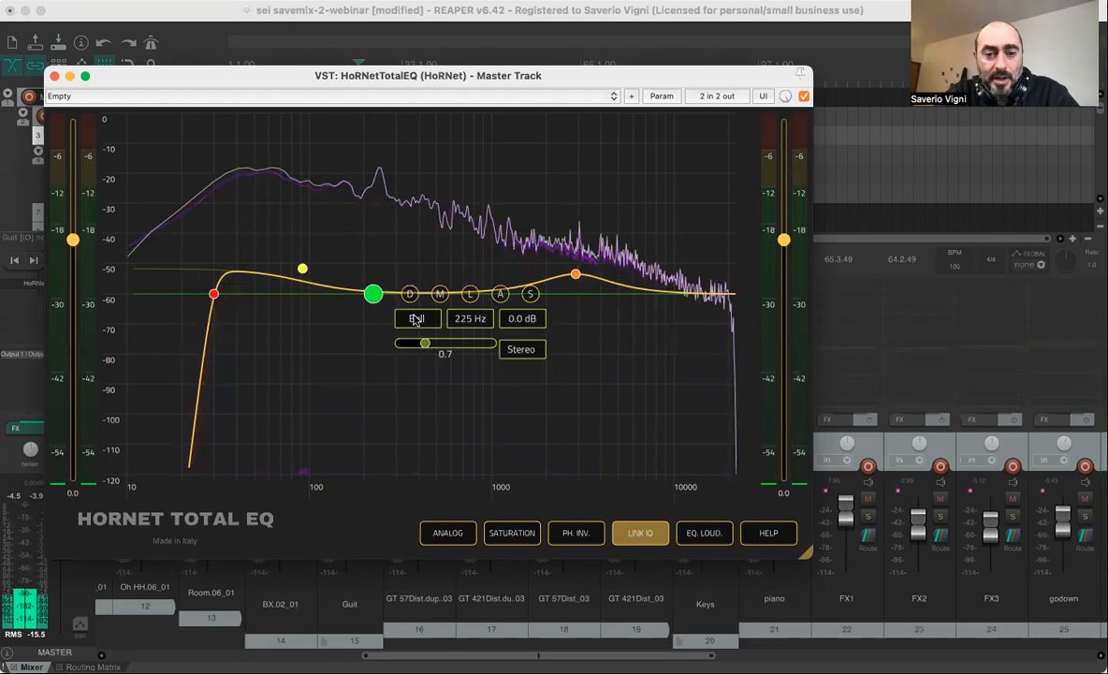
drag(373, 296, 375, 320)
drag(427, 369, 460, 370)
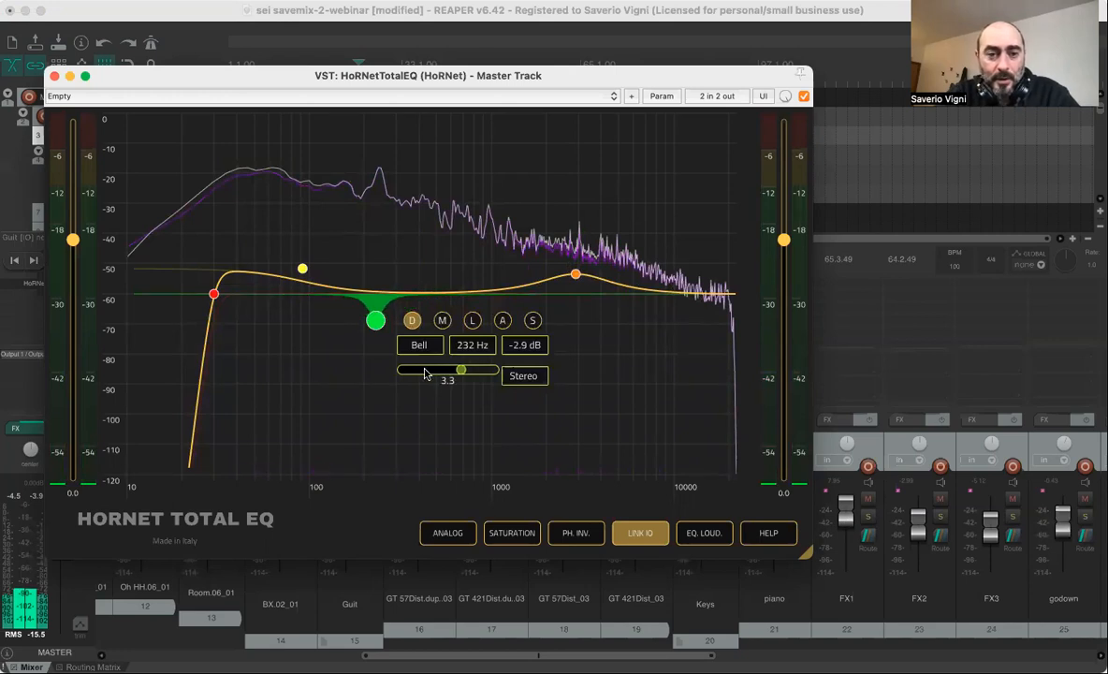
drag(375, 323, 375, 429)
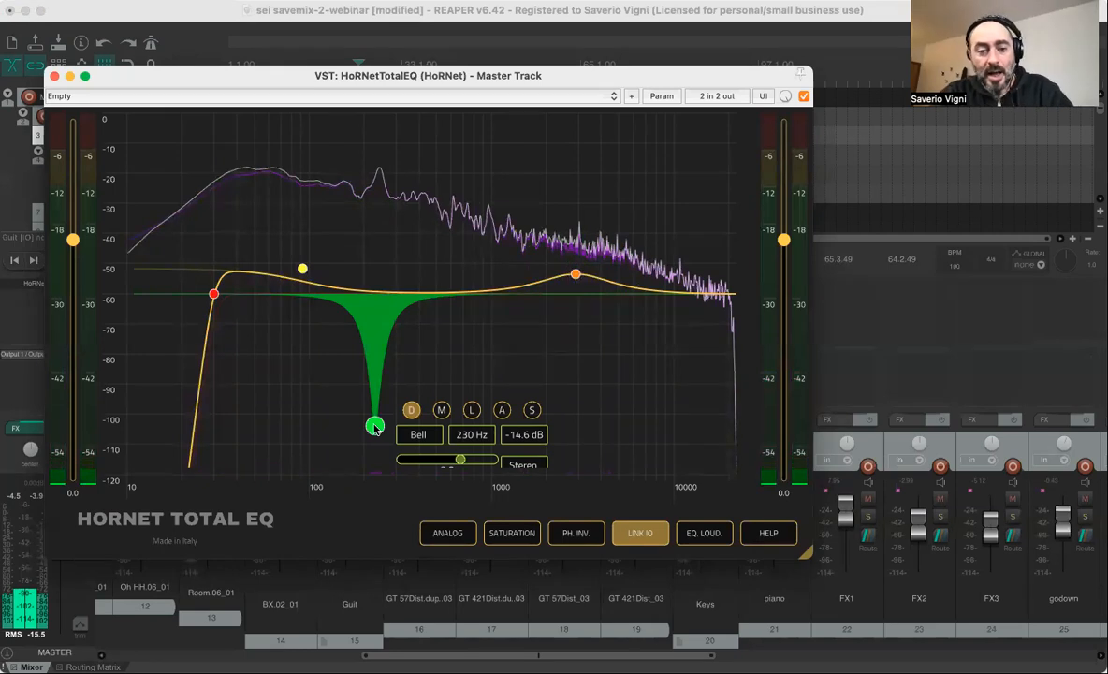
drag(375, 425, 377, 425)
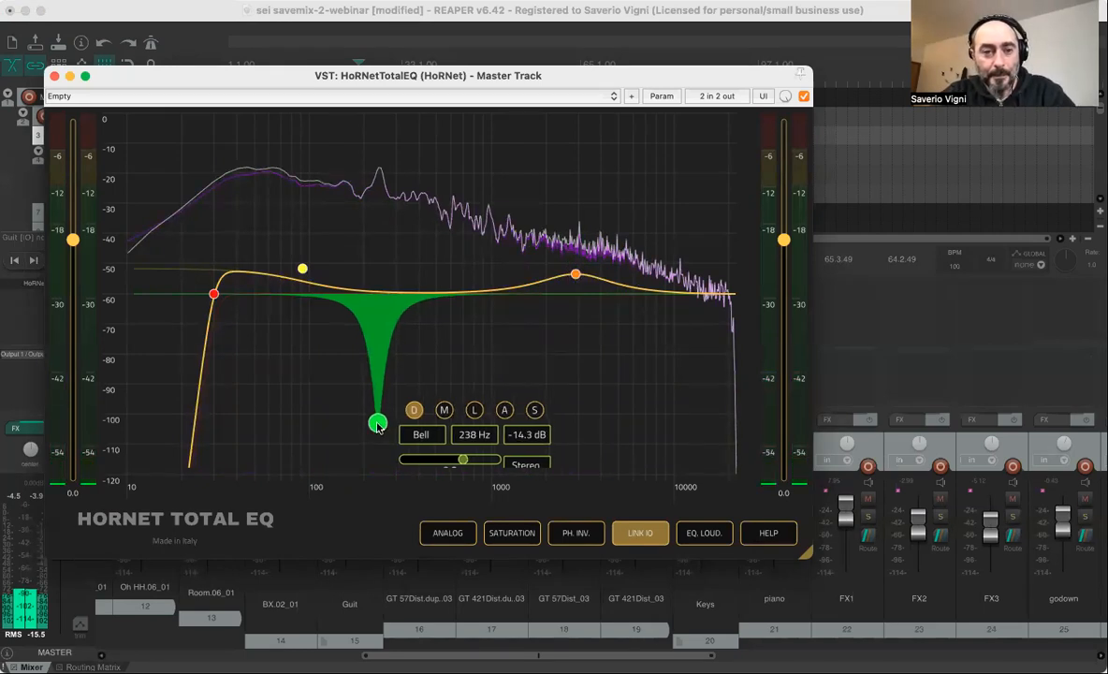
Fine-tune the master equalizer's dynamic low-mid band to a 13.4 dB cut at 233 Hz during playback, and close the plugin.
key(space)
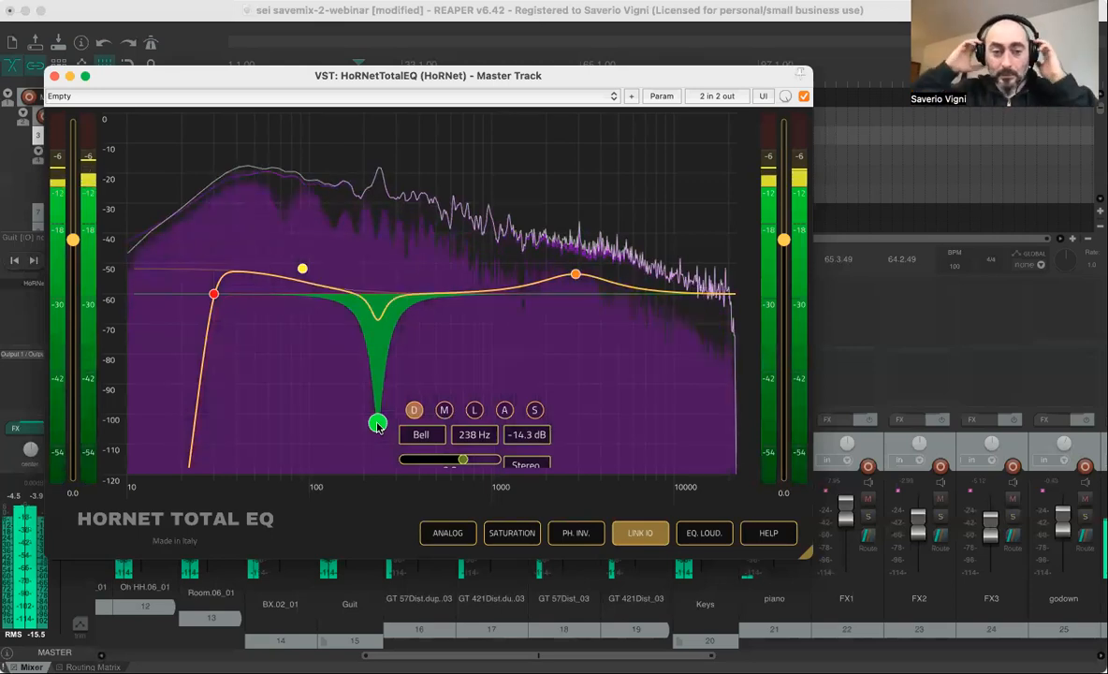
drag(377, 426, 377, 419)
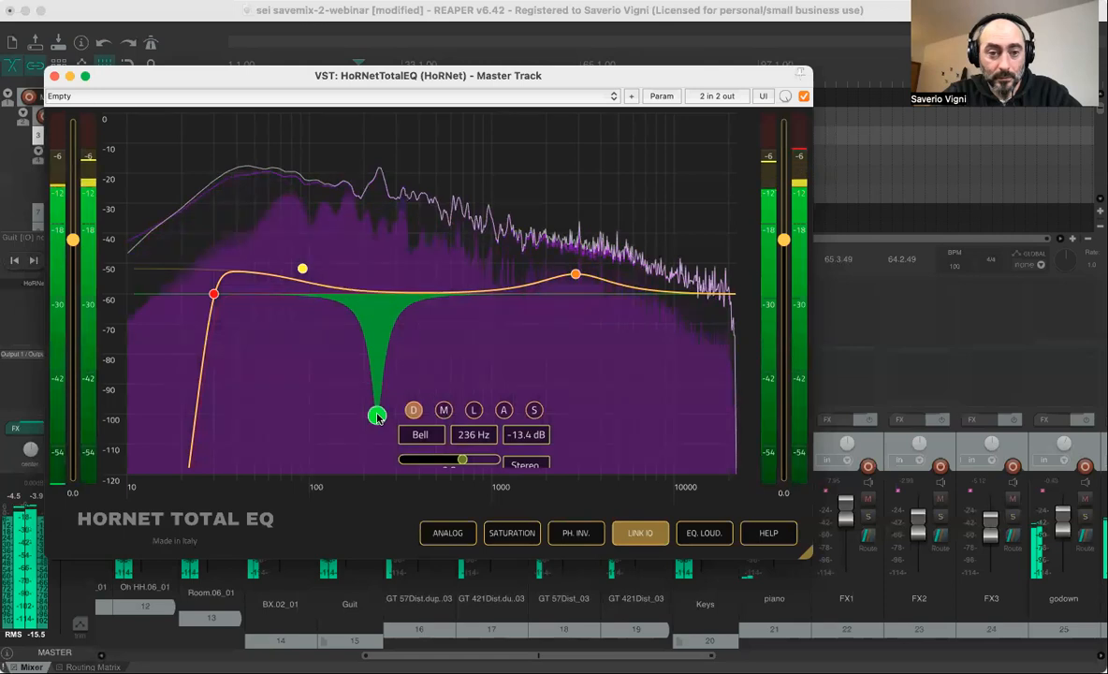
drag(378, 417, 376, 418)
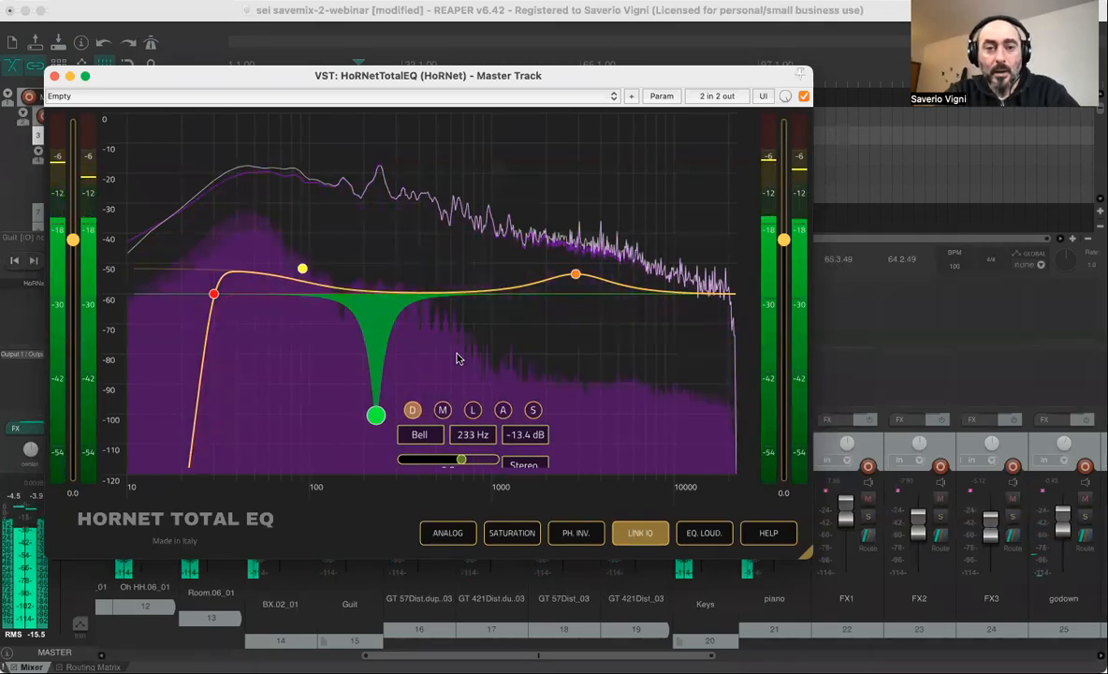
key(space)
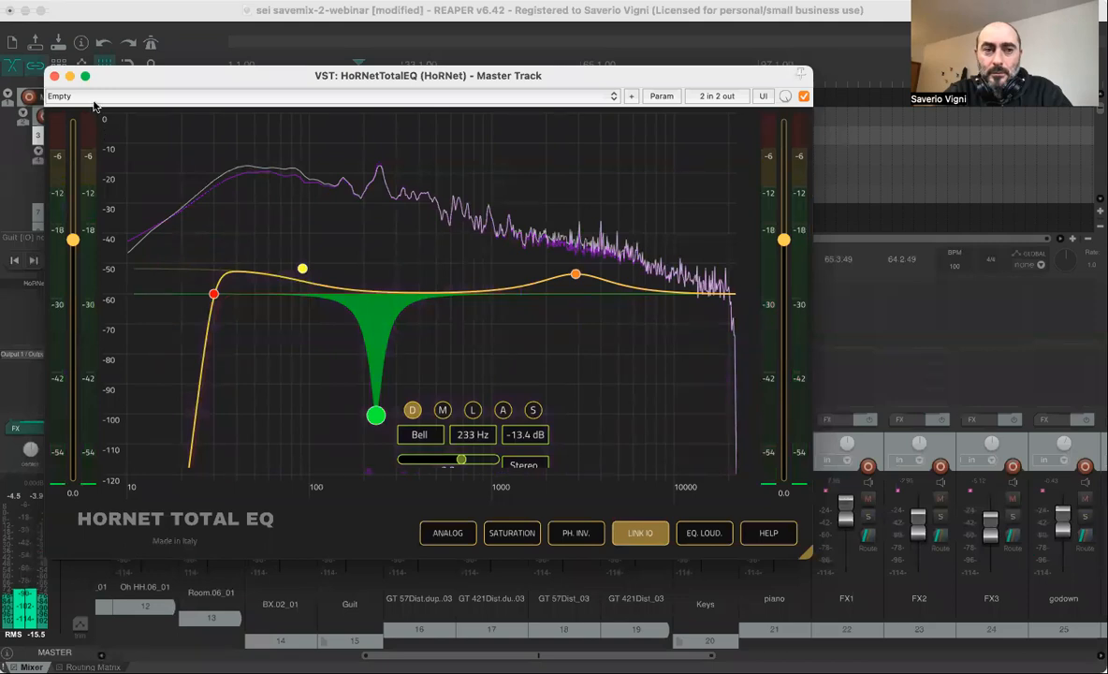
click(55, 77)
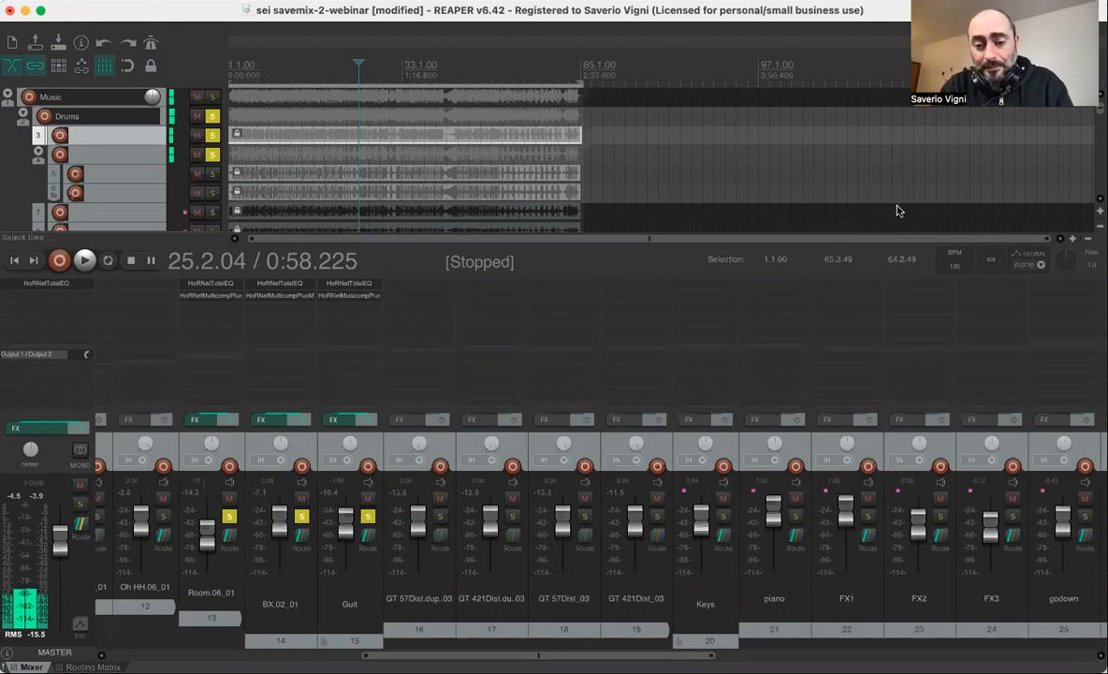
Solo the Vox folder track and add HoRNetTotalEQ to it.
drag(538, 655, 710, 655)
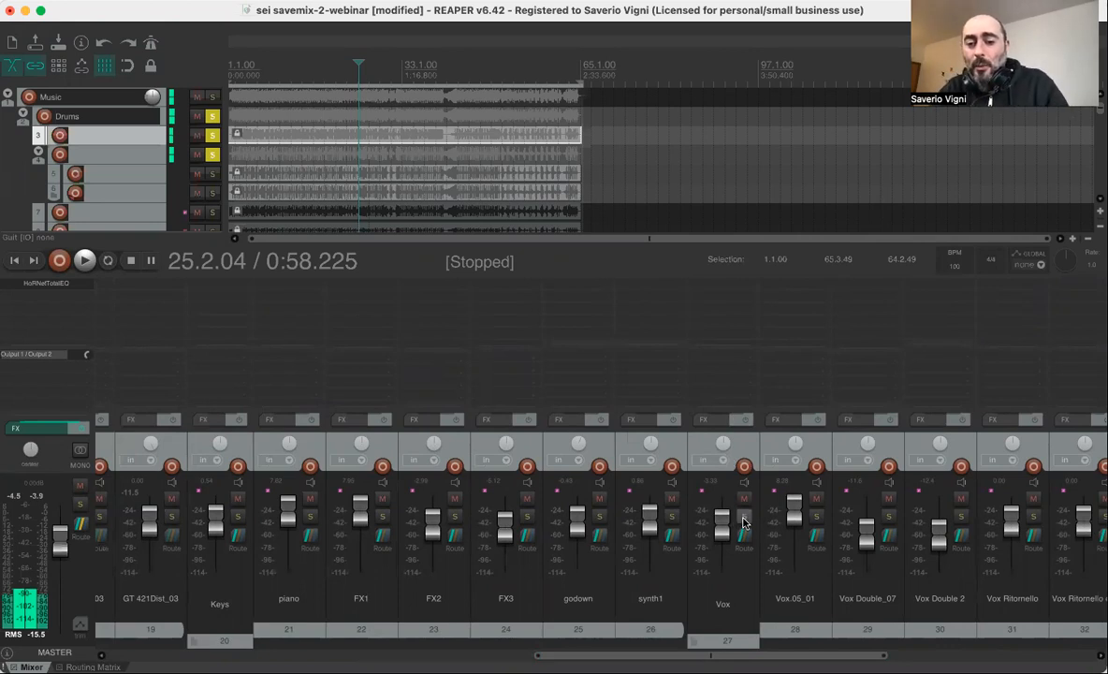
drag(711, 655, 773, 655)
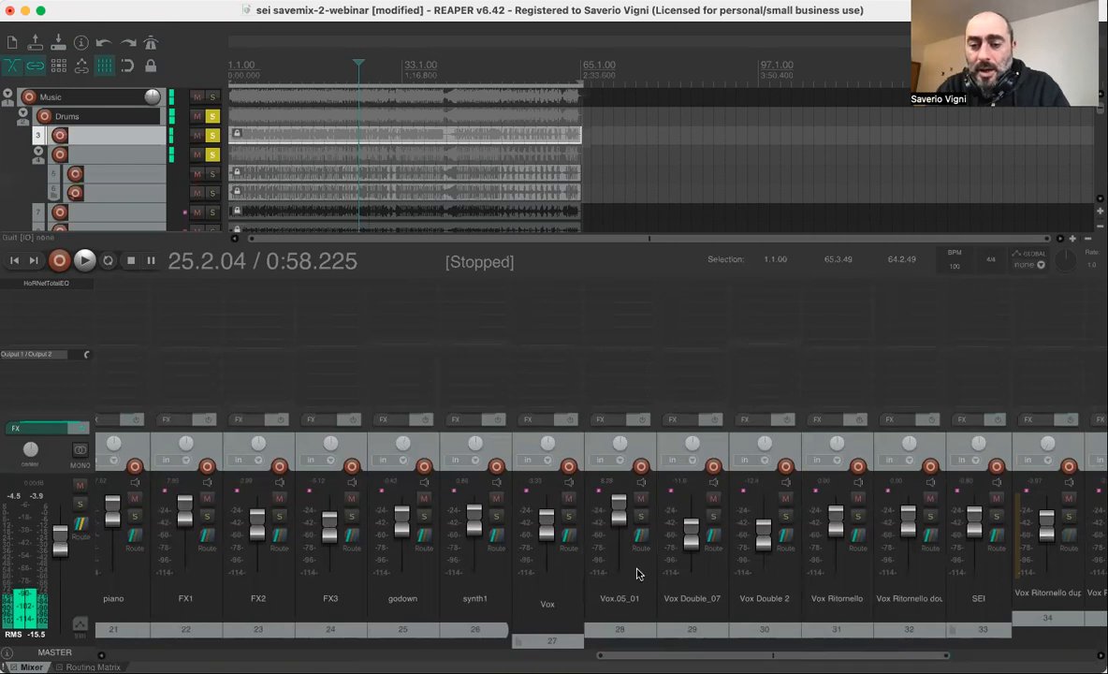
click(568, 516)
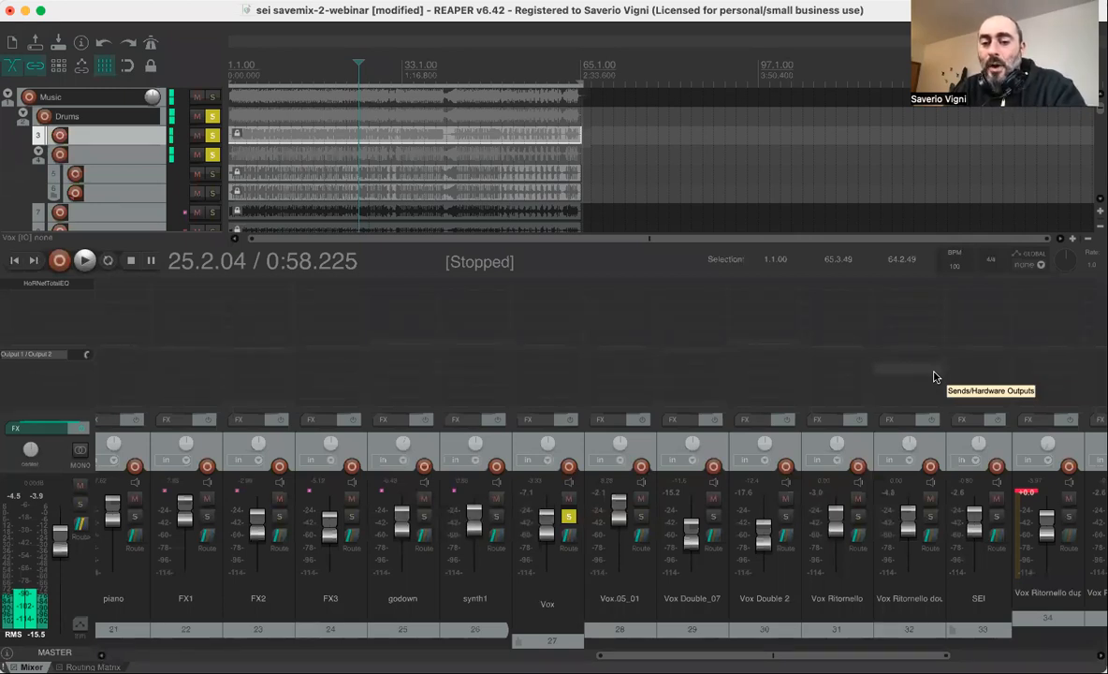
double_click(546, 292)
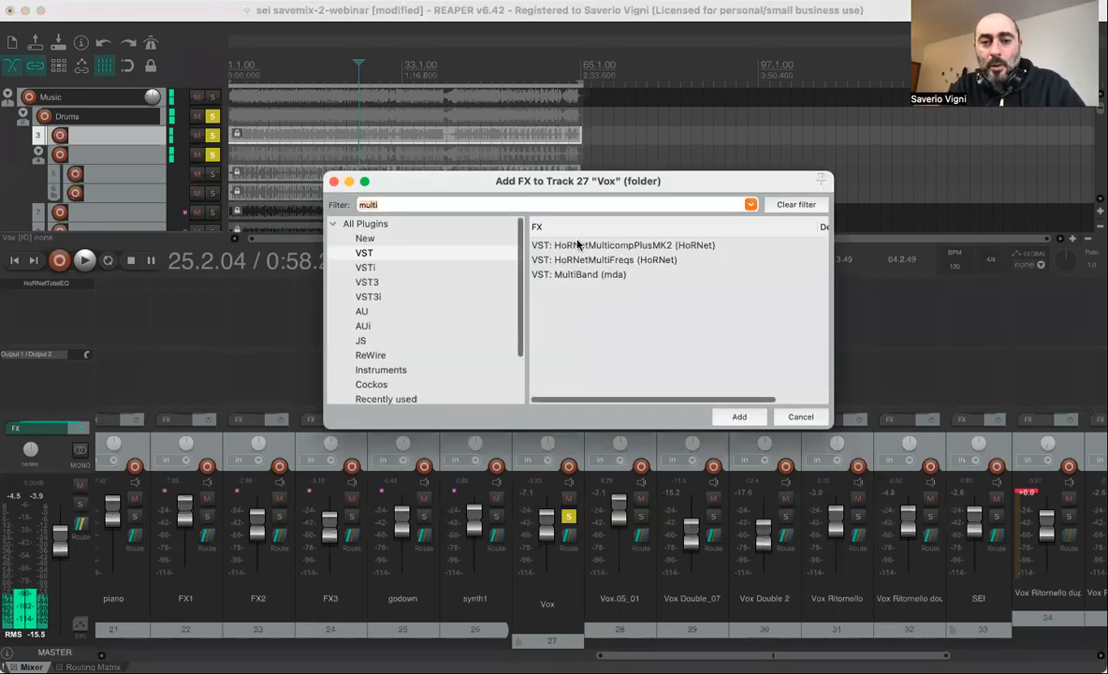
text(tota)
click(590, 247)
double_click(590, 247)
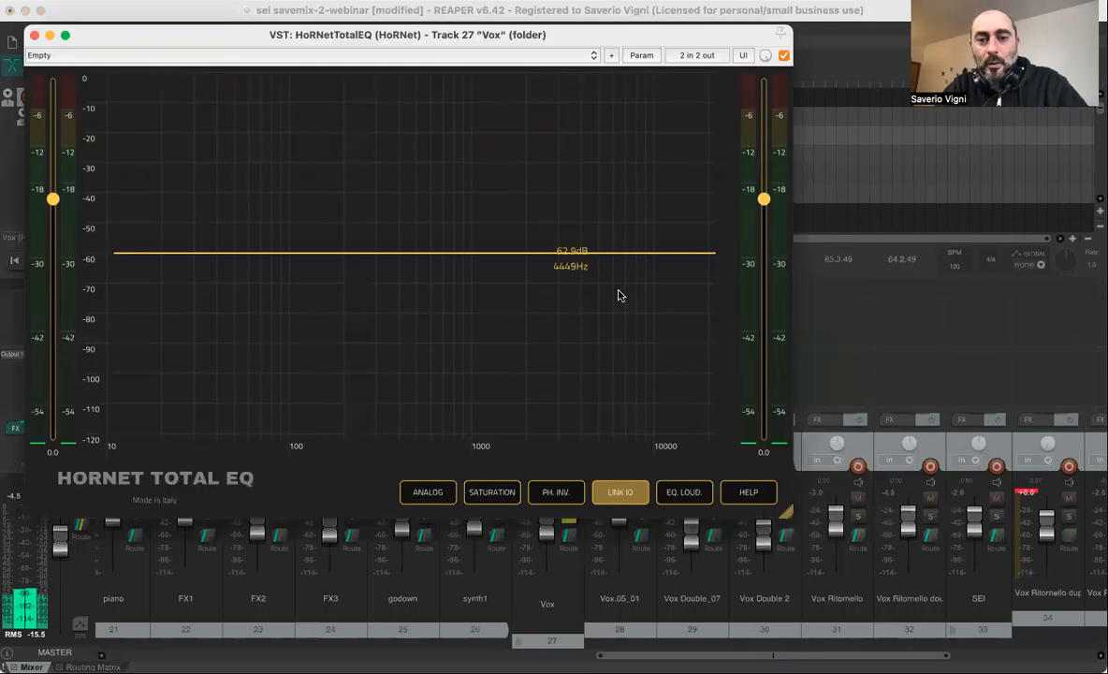
Try a high-frequency Bell boost at several frequencies between about 8 and 16 kHz on the Vox equalizer, and remove the band.
click(668, 253)
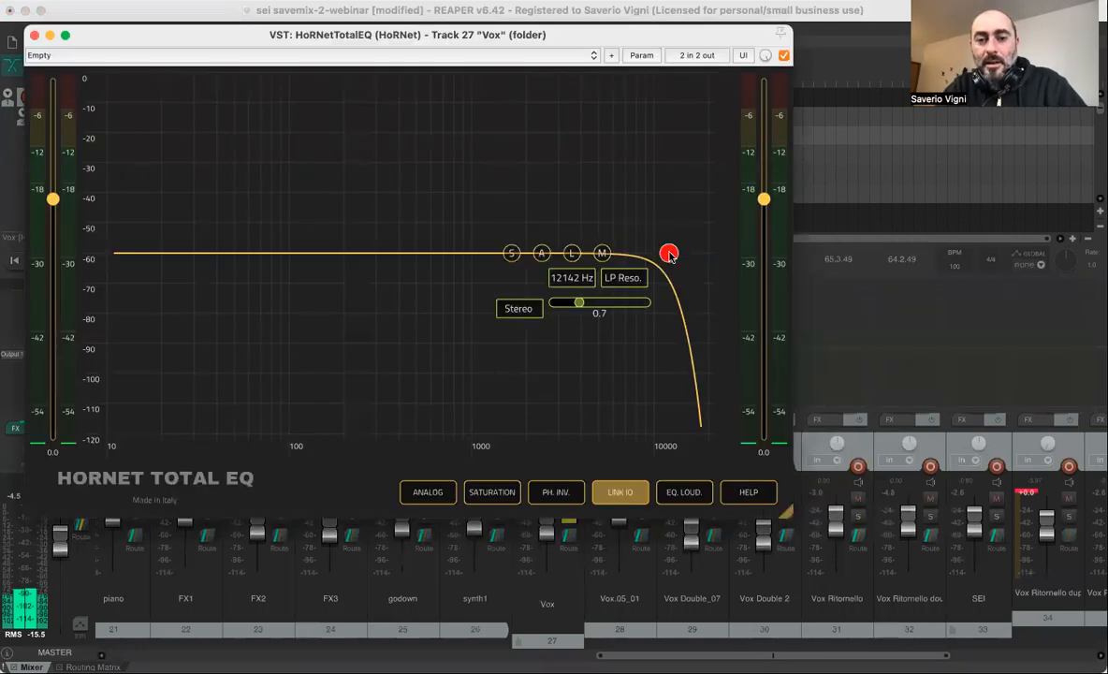
double_click(667, 254)
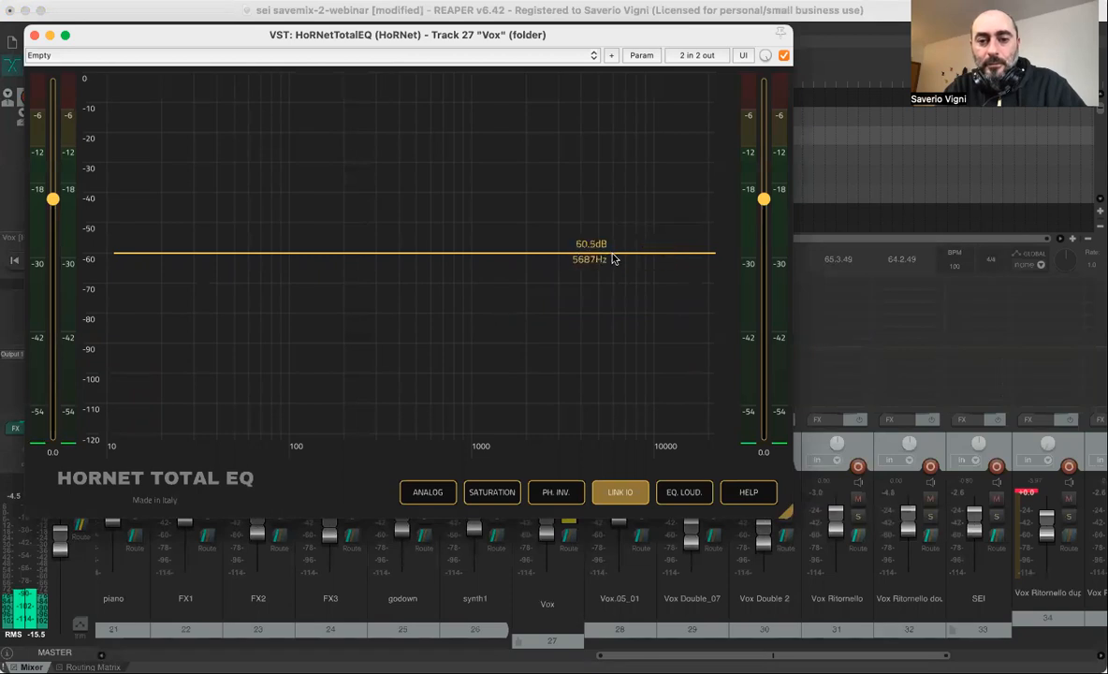
drag(612, 253, 627, 185)
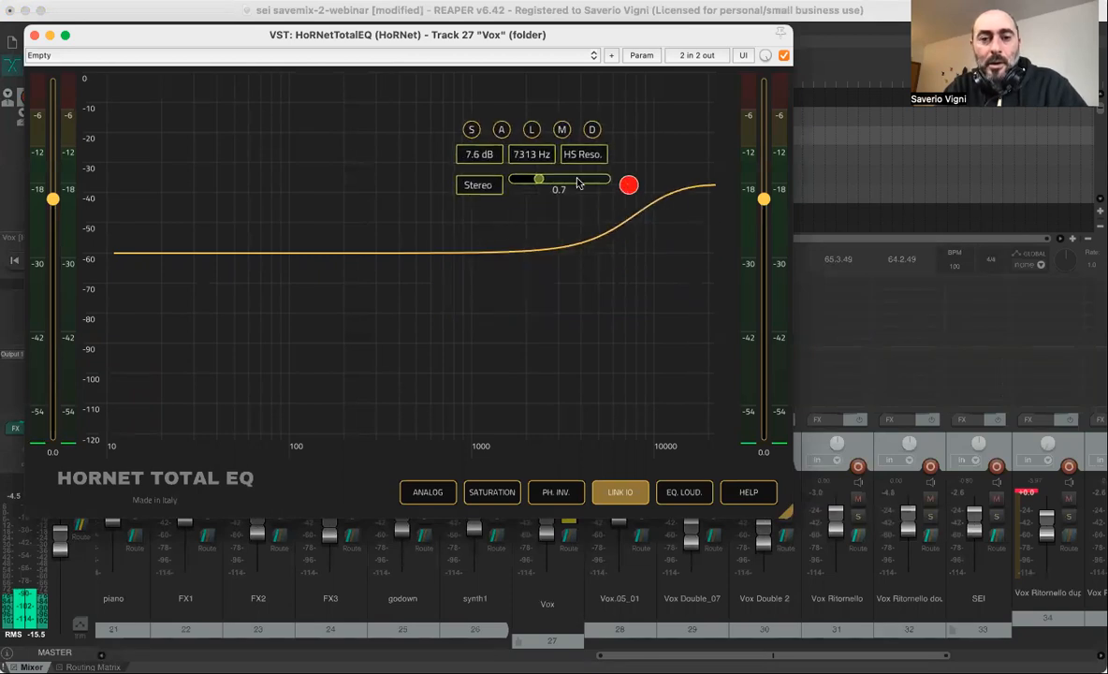
click(582, 156)
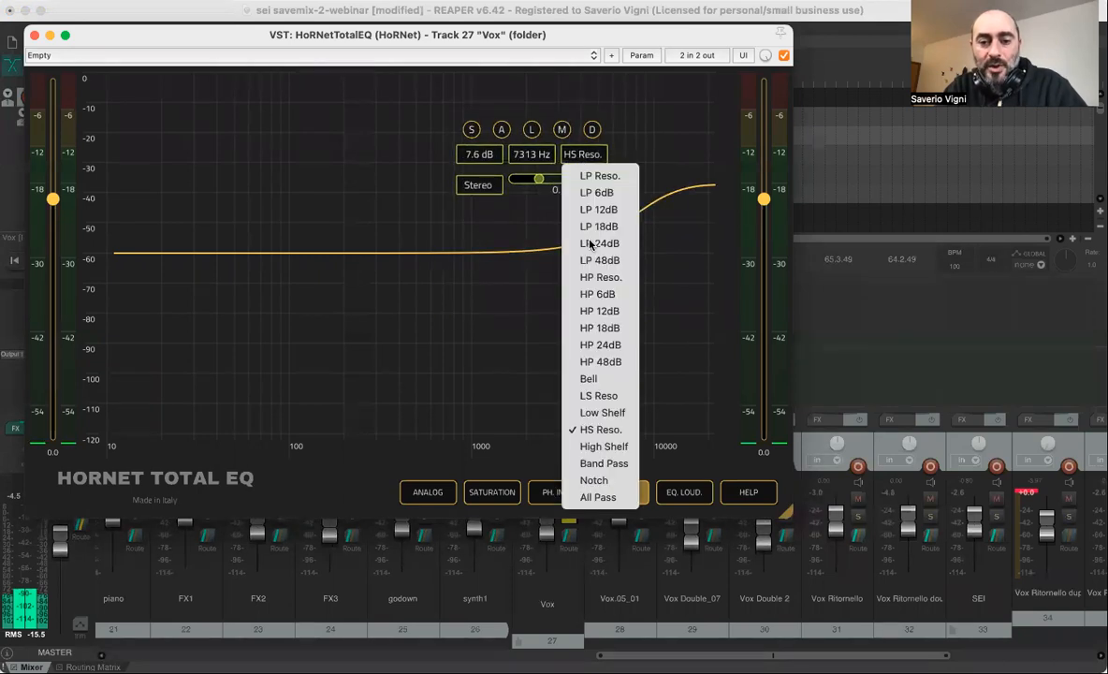
click(593, 380)
mouse_move(646, 176)
mouse_down()
mouse_move(664, 150)
mouse_move(702, 140)
mouse_move(636, 168)
mouse_up()
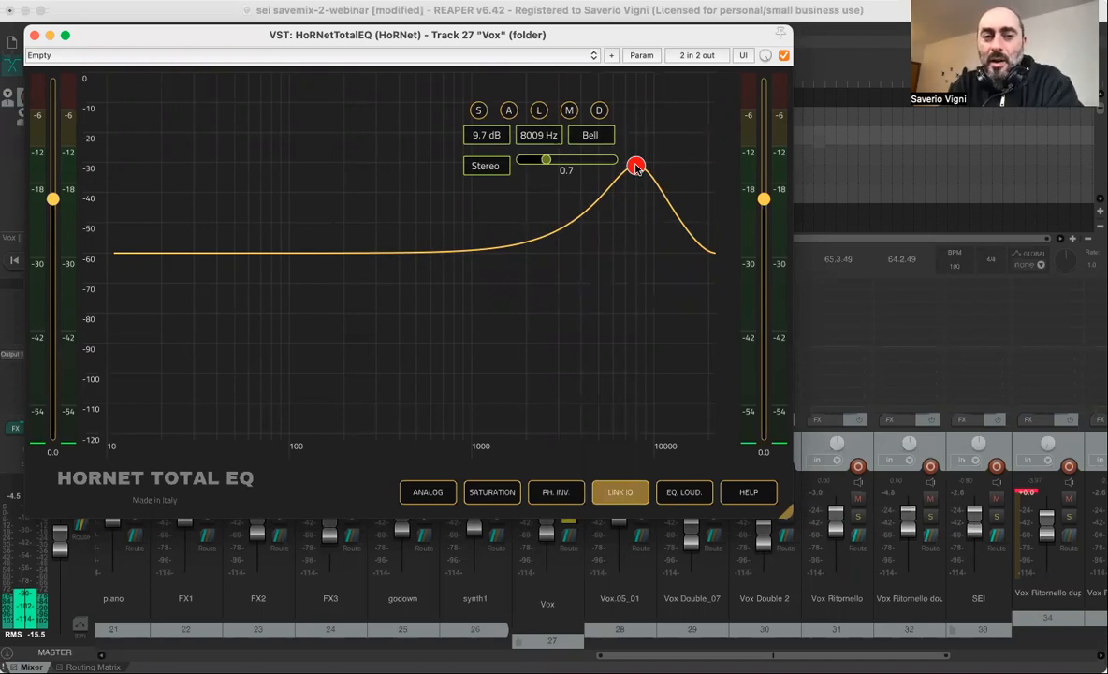
mouse_move(635, 167)
mouse_down()
mouse_move(685, 161)
mouse_move(643, 167)
mouse_up()
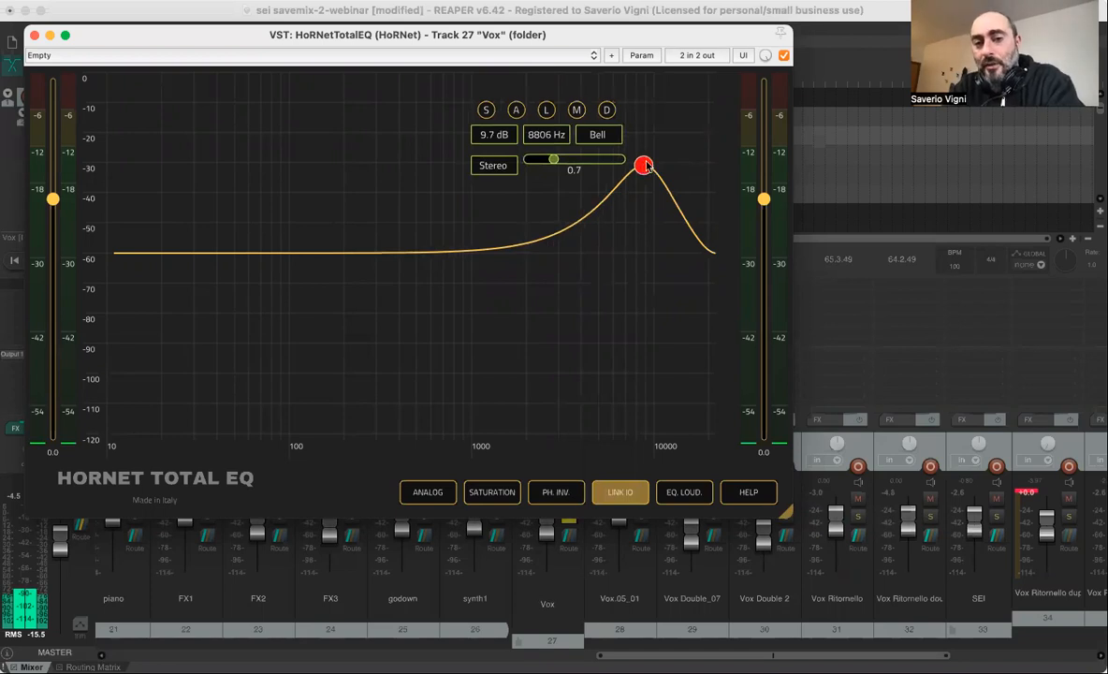
drag(645, 165, 691, 202)
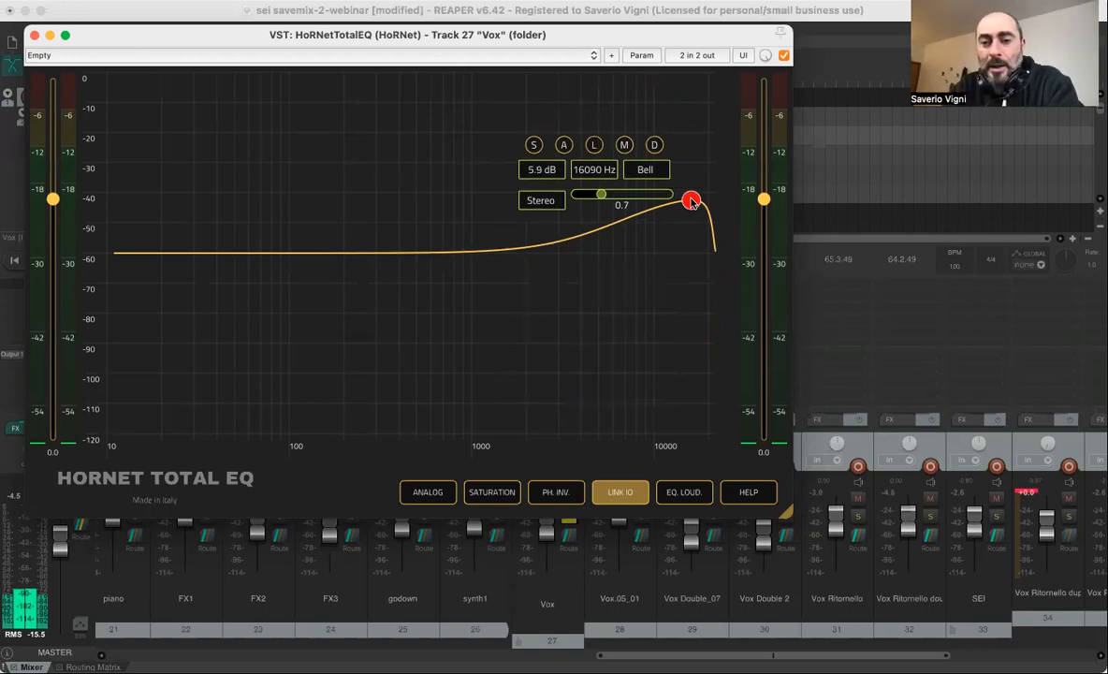
drag(691, 202, 667, 183)
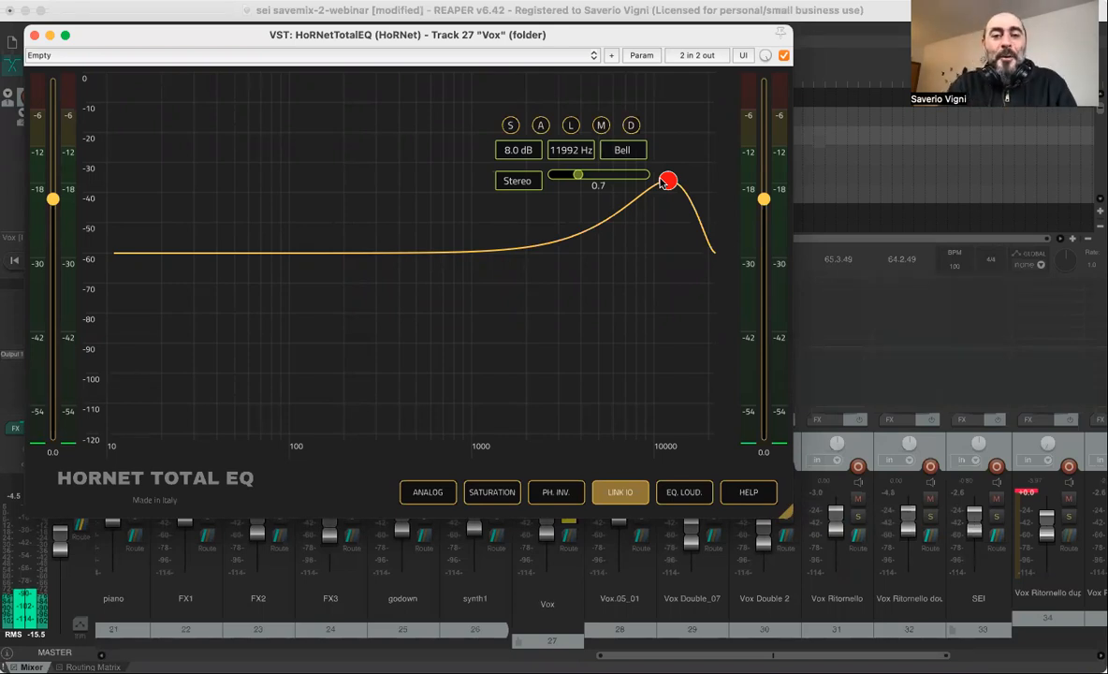
drag(149, 35, 175, 83)
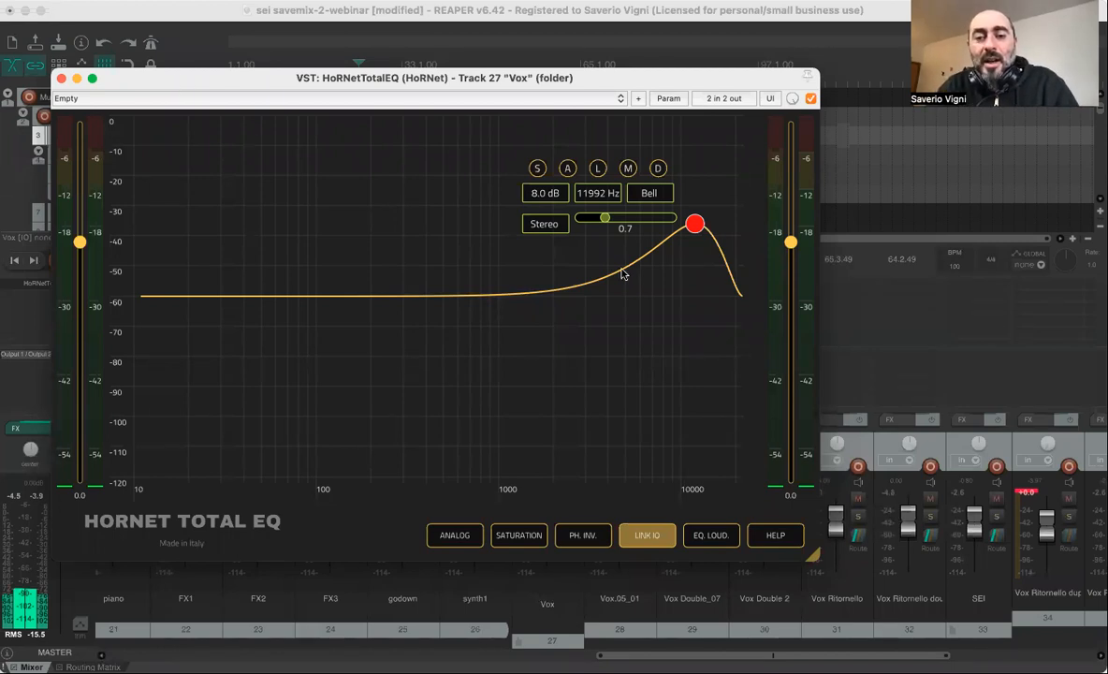
double_click(695, 226)
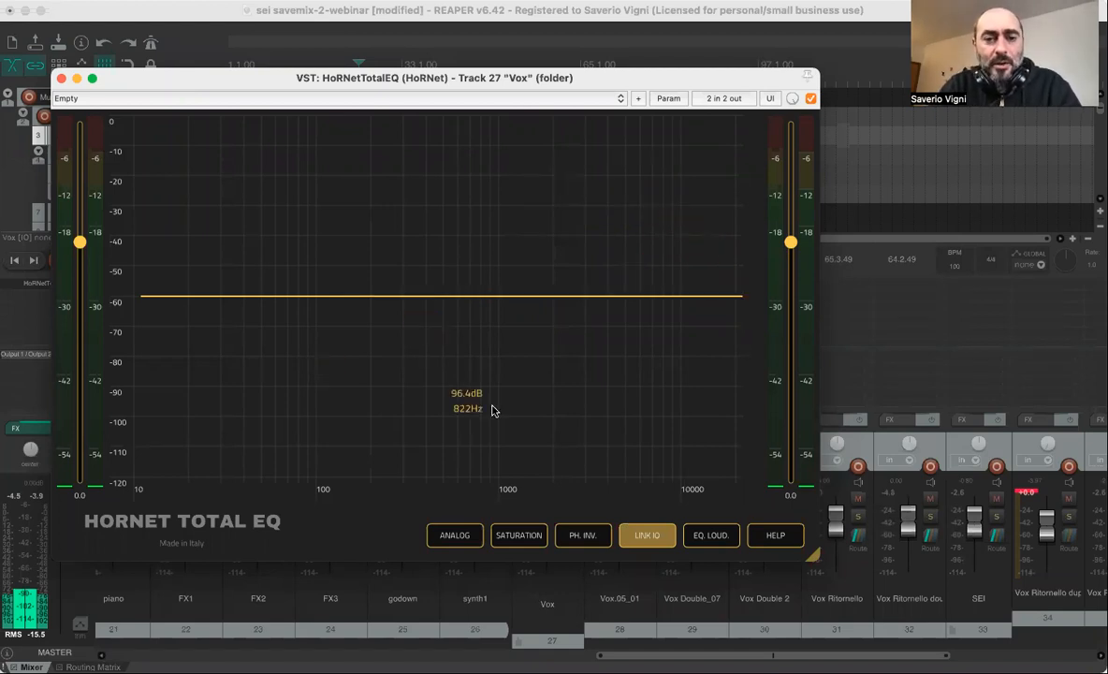
Raise the Vox track's fader during playback, moving the equalizer window out of the way and back.
mouse_move(393, 78)
mouse_down()
mouse_move(611, 586)
mouse_move(572, 640)
mouse_move(555, 264)
mouse_move(524, 55)
mouse_move(432, 76)
mouse_move(422, 107)
mouse_move(423, 97)
mouse_up()
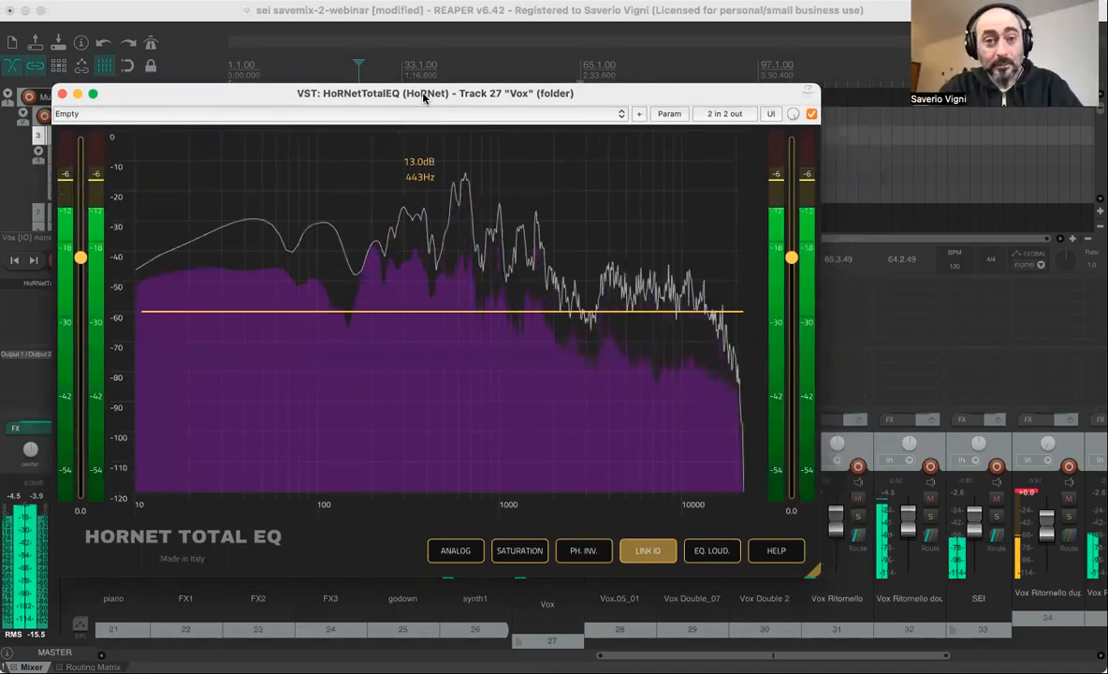
drag(421, 94, 462, 635)
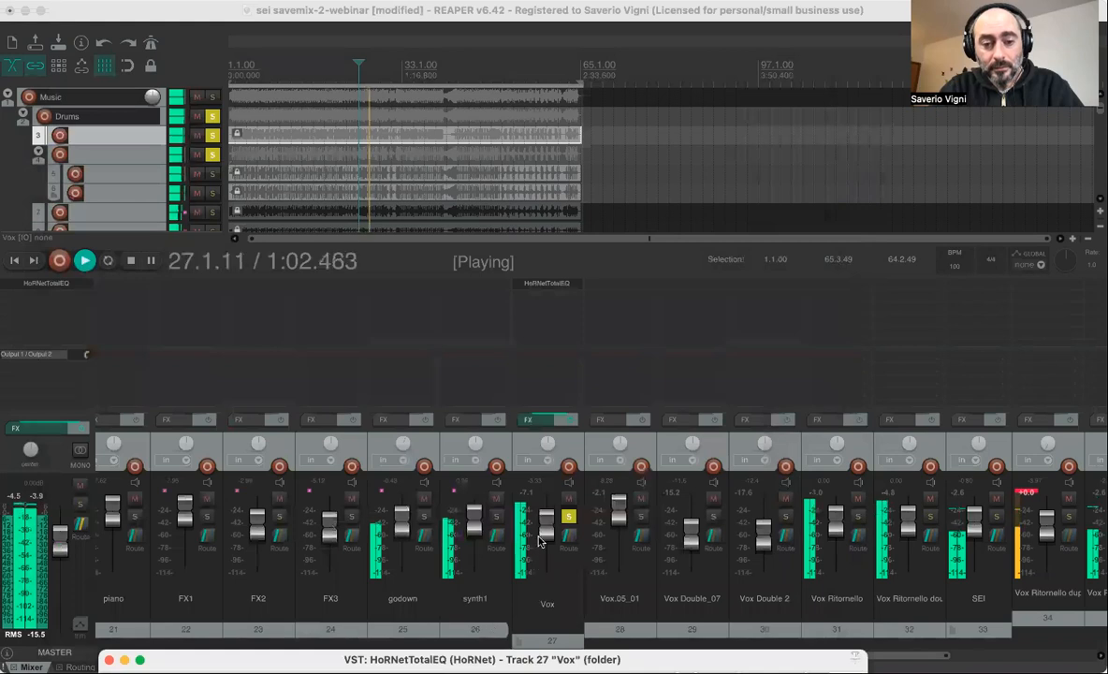
drag(543, 529, 545, 511)
drag(585, 652, 558, 58)
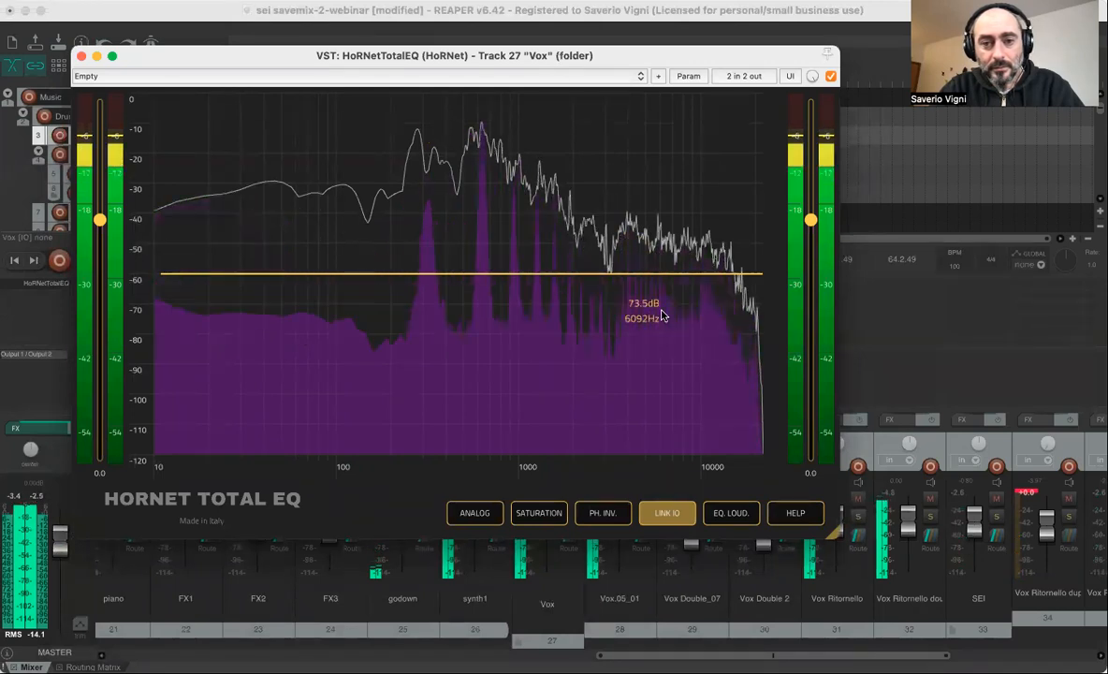
key(space)
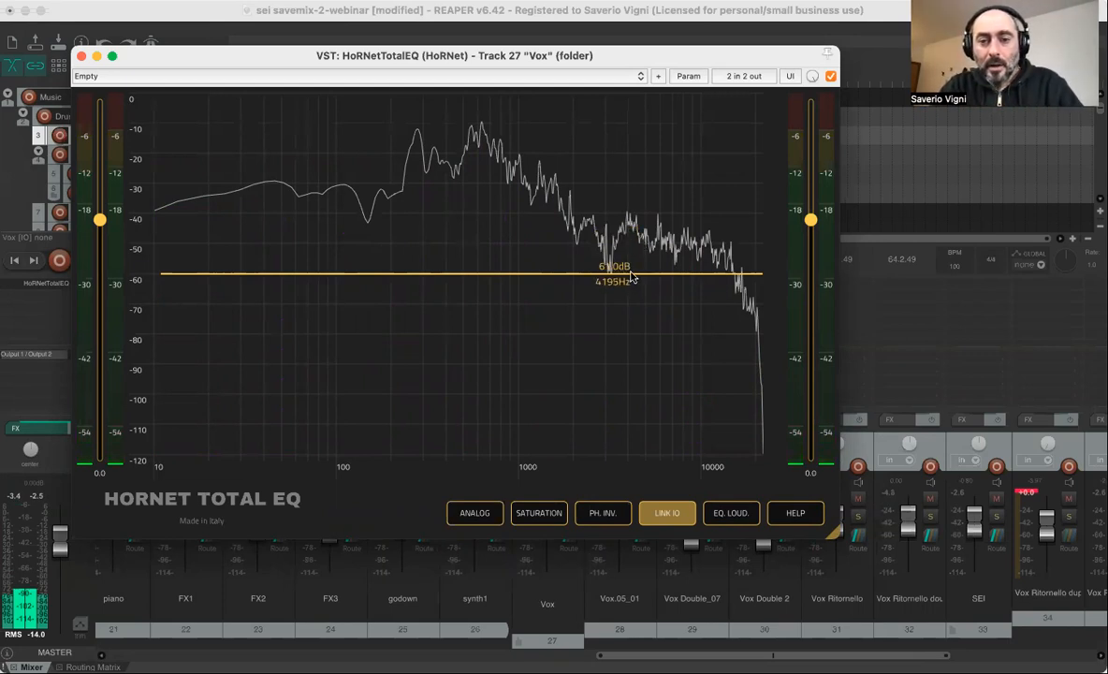
Add a dynamic Bell band to the Vox equalizer with a Q of 1.9, cutting 15.6 dB at about 4584 Hz.
click(631, 274)
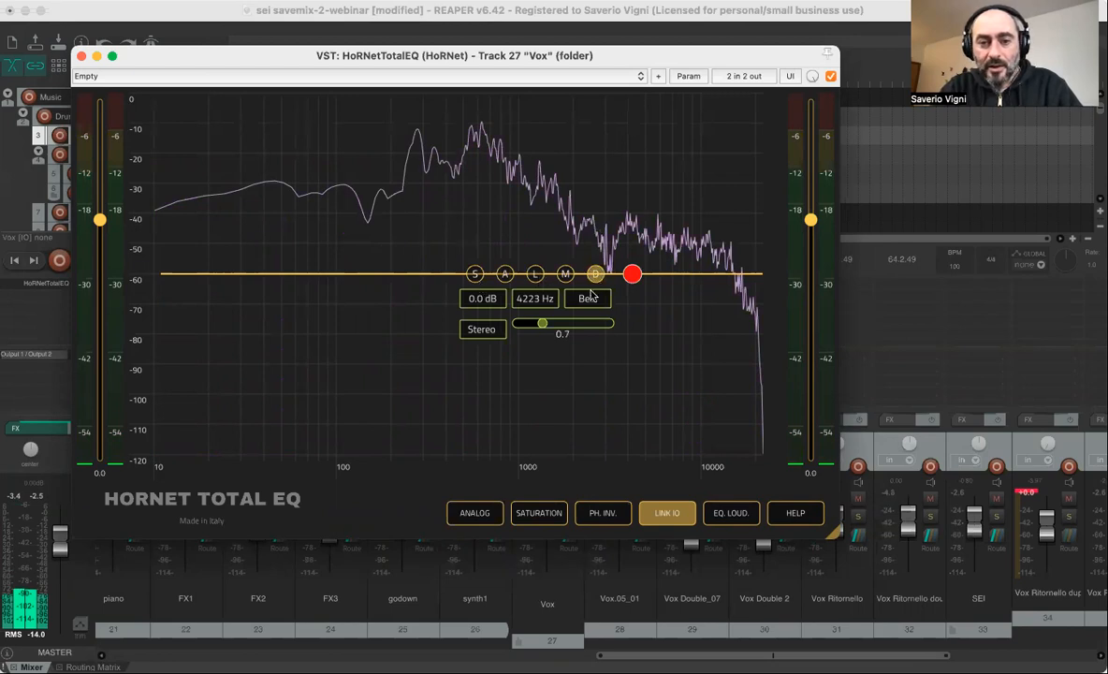
drag(543, 323, 560, 323)
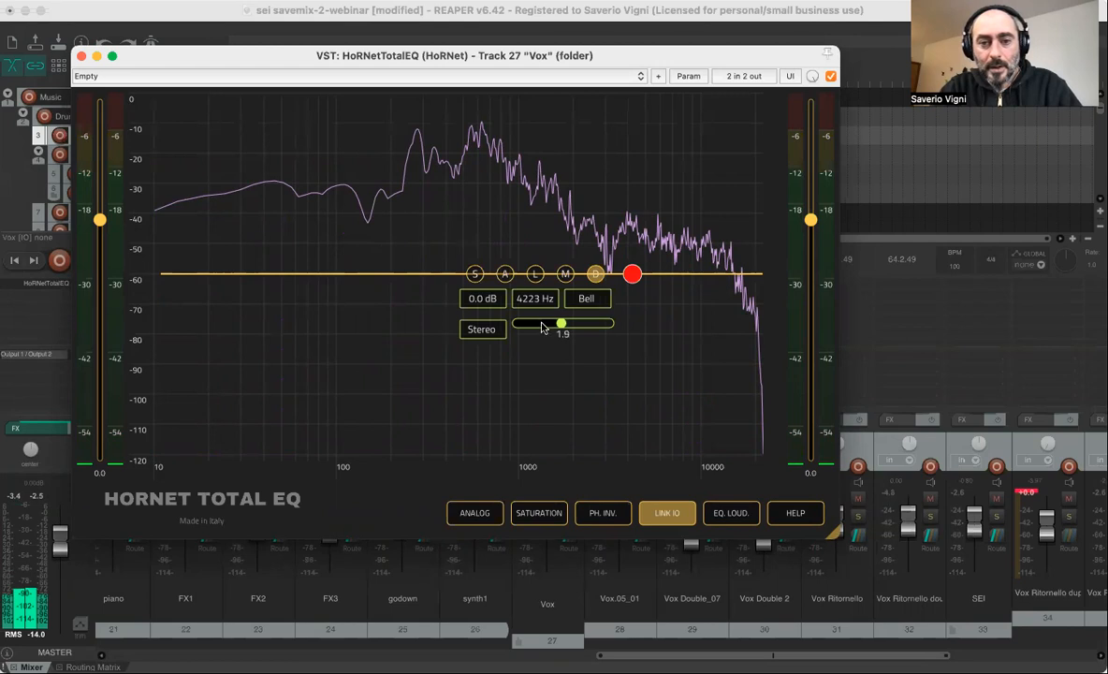
drag(630, 320, 638, 414)
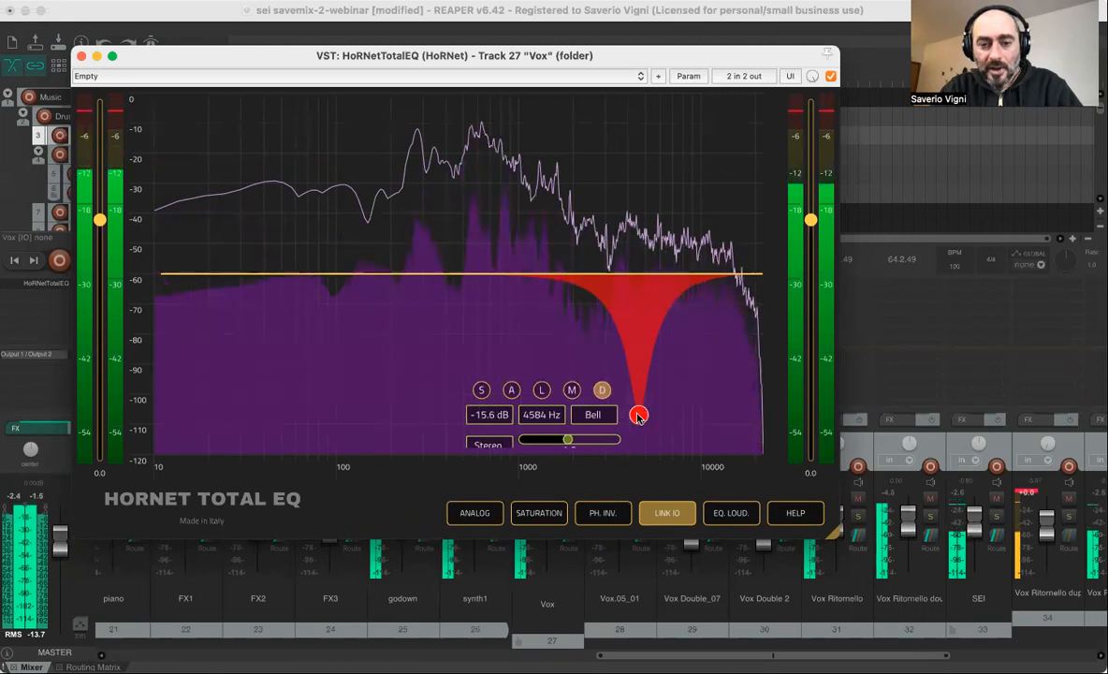
Widen the Vox equalizer's dynamic band and move it to an 18.0 dB cut at 7389 Hz during playback.
scroll(638, 414, down, 3)
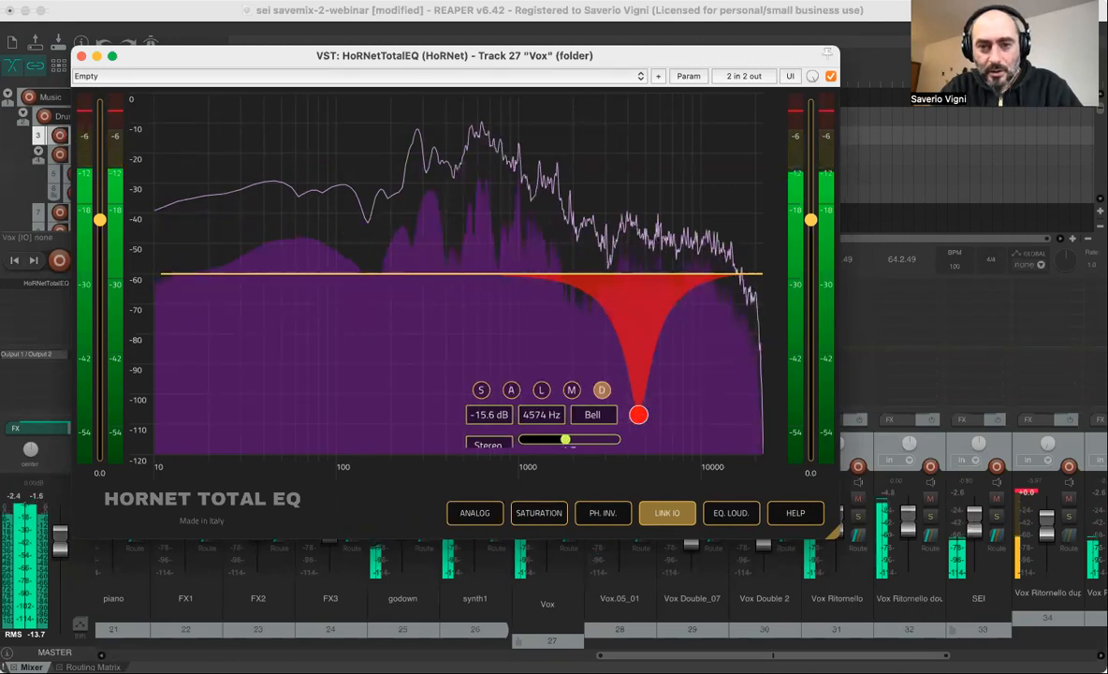
drag(559, 439, 553, 438)
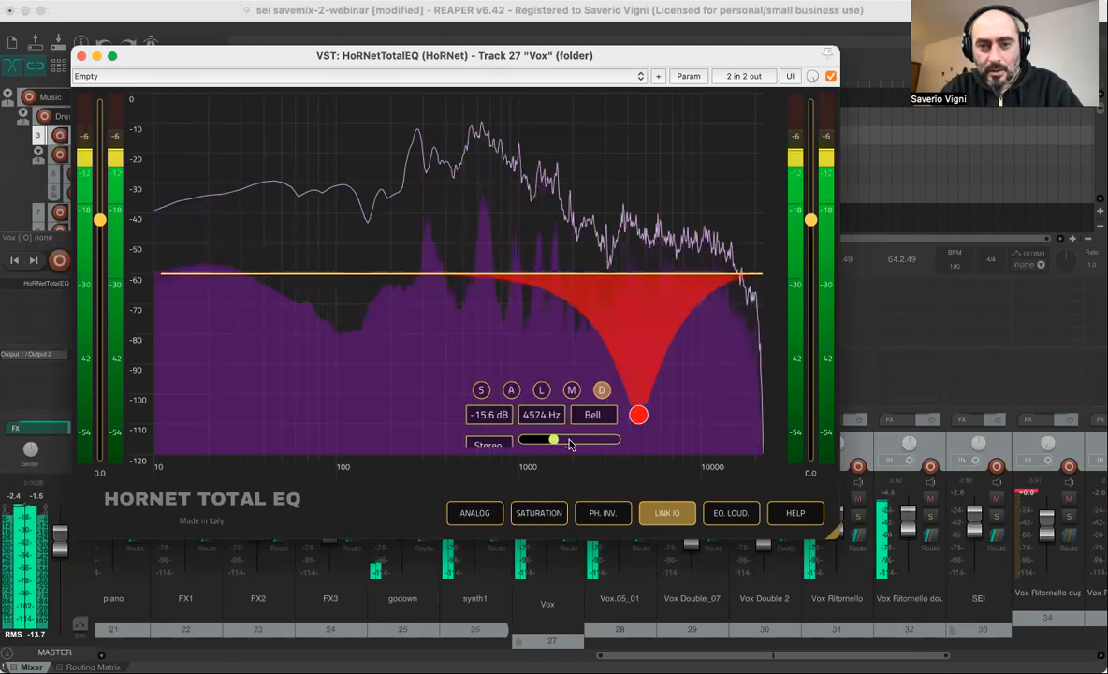
drag(639, 414, 642, 400)
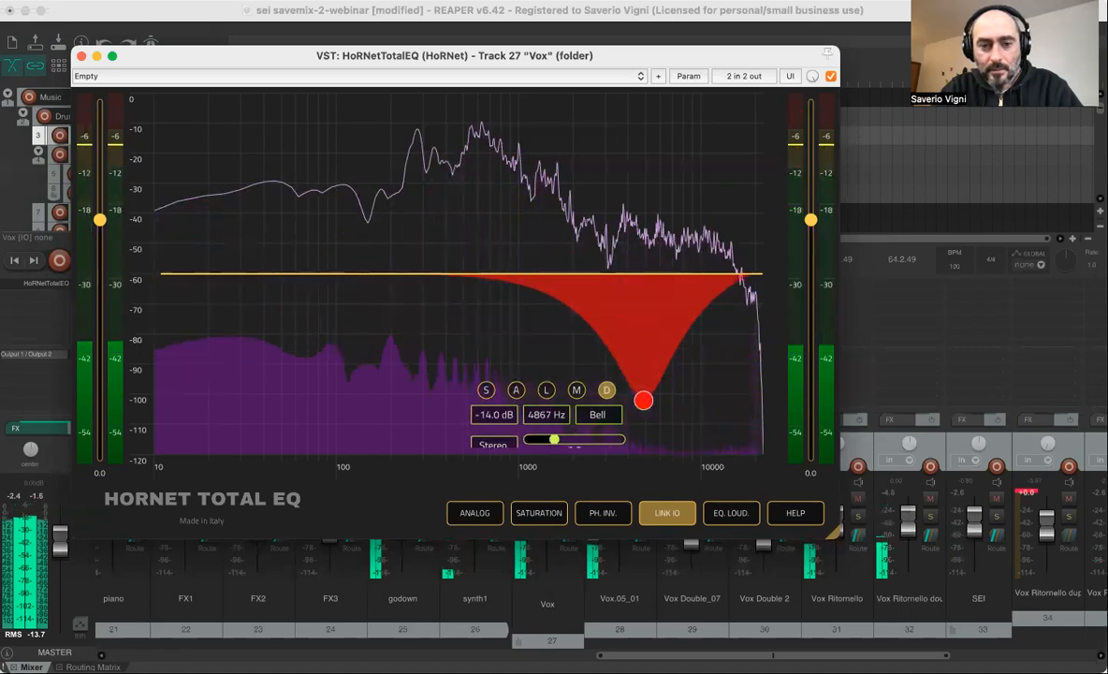
scroll(643, 400, down, 2)
scroll(643, 400, down, 1)
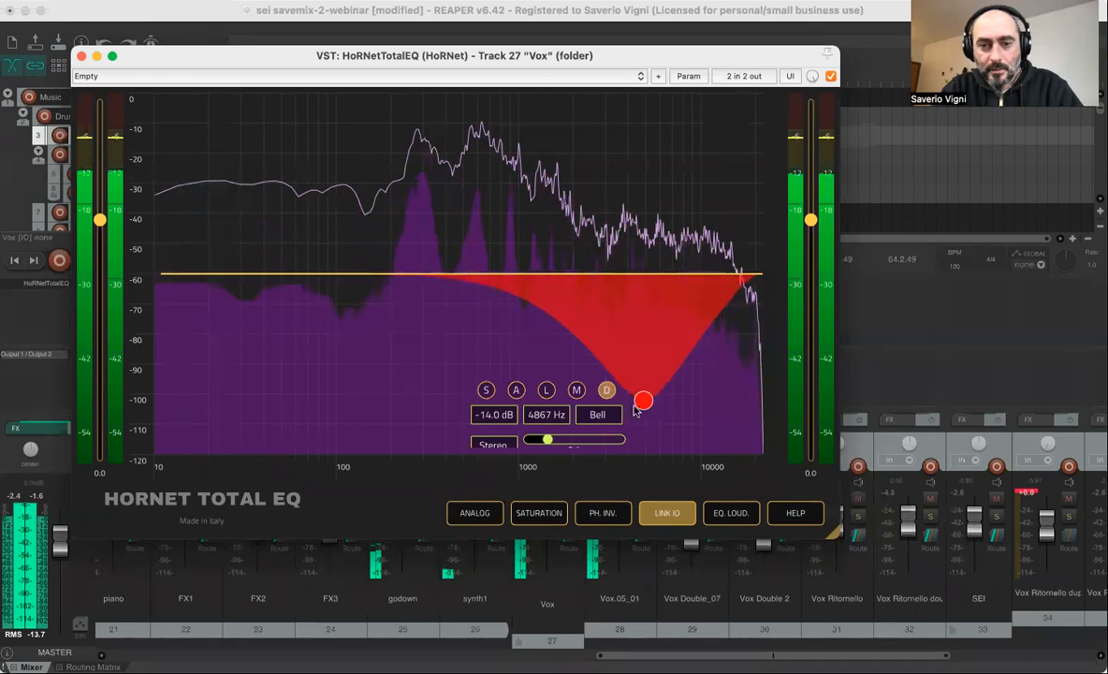
drag(655, 412, 678, 446)
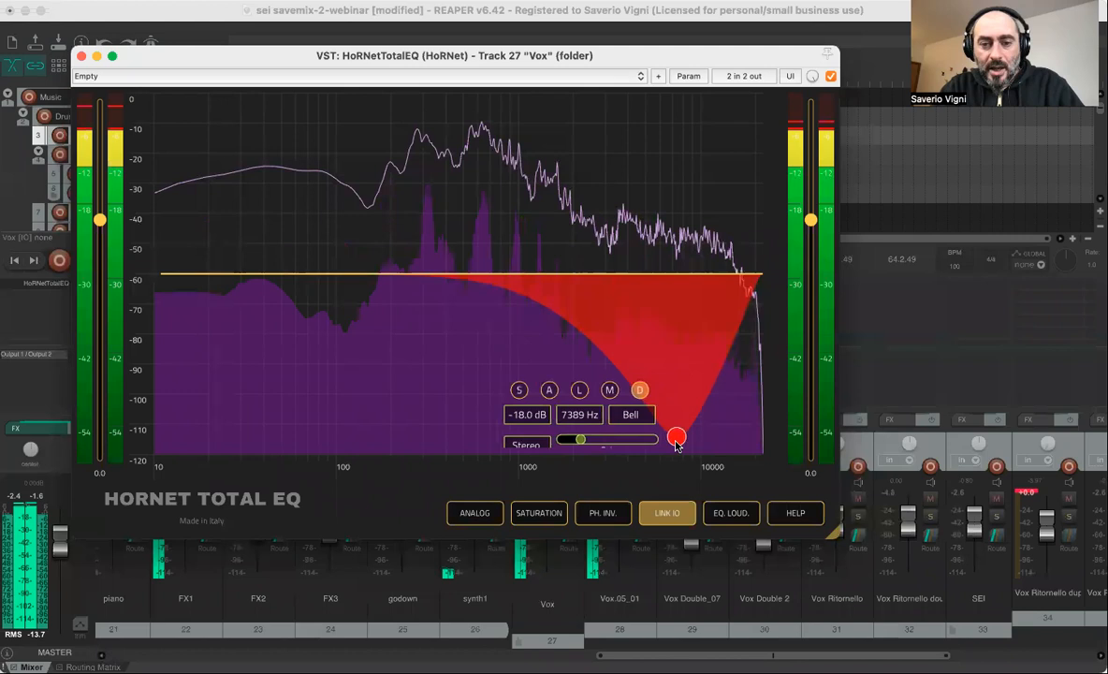
Change the Vox equalizer's dynamic band type to High Shelf.
click(626, 414)
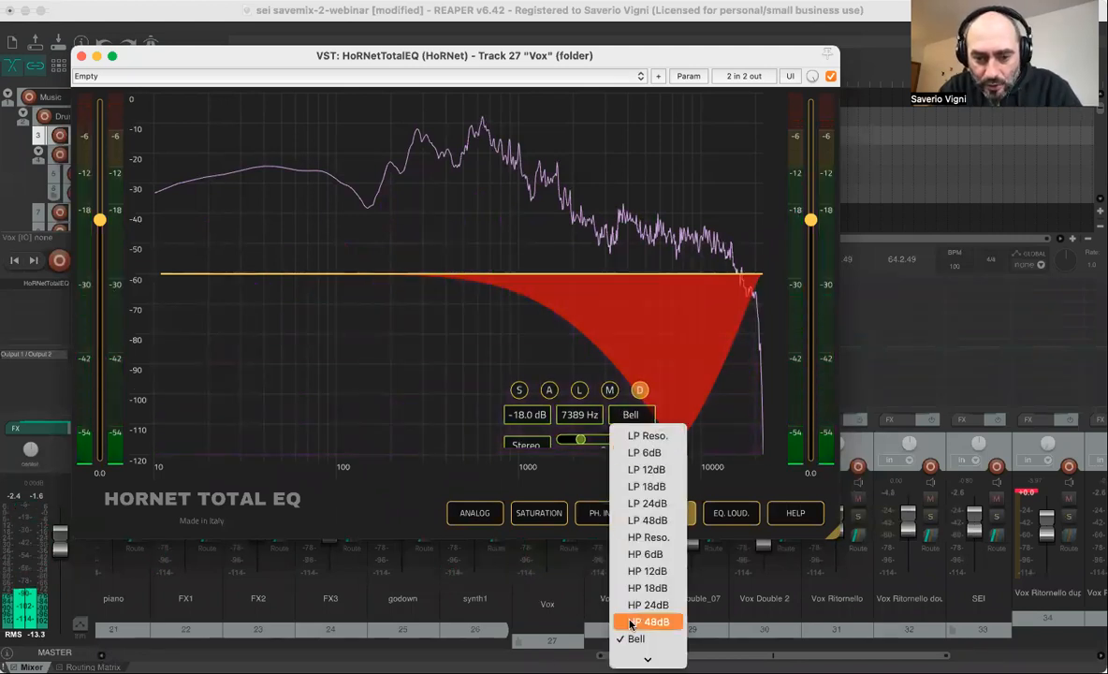
scroll(640, 573, down, 3)
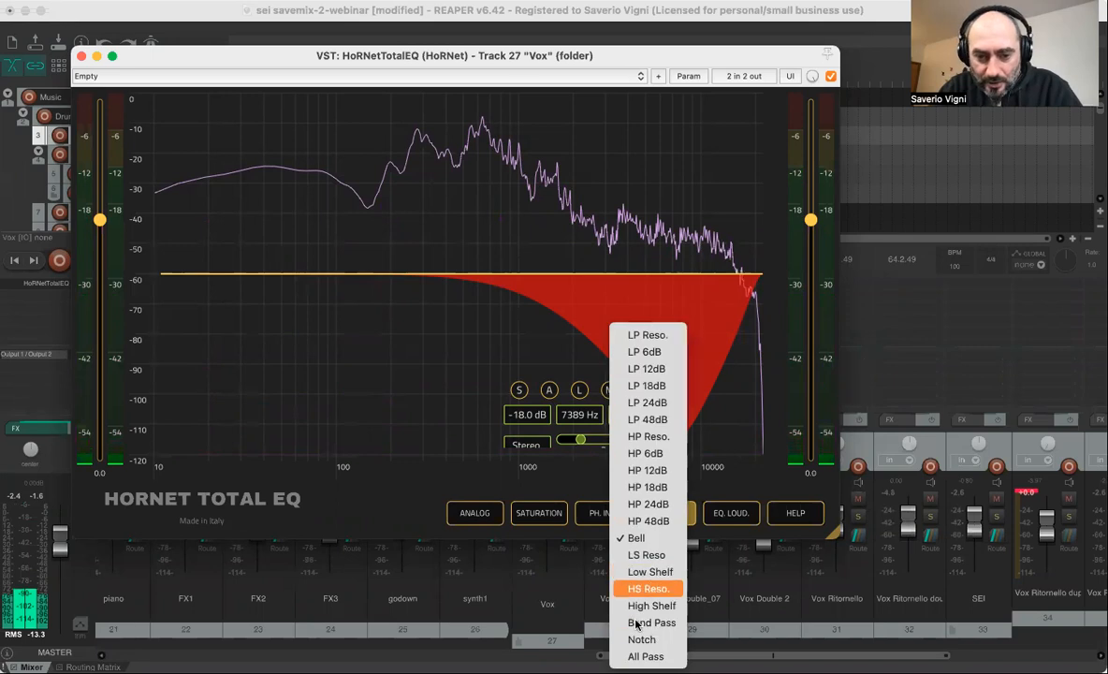
click(640, 605)
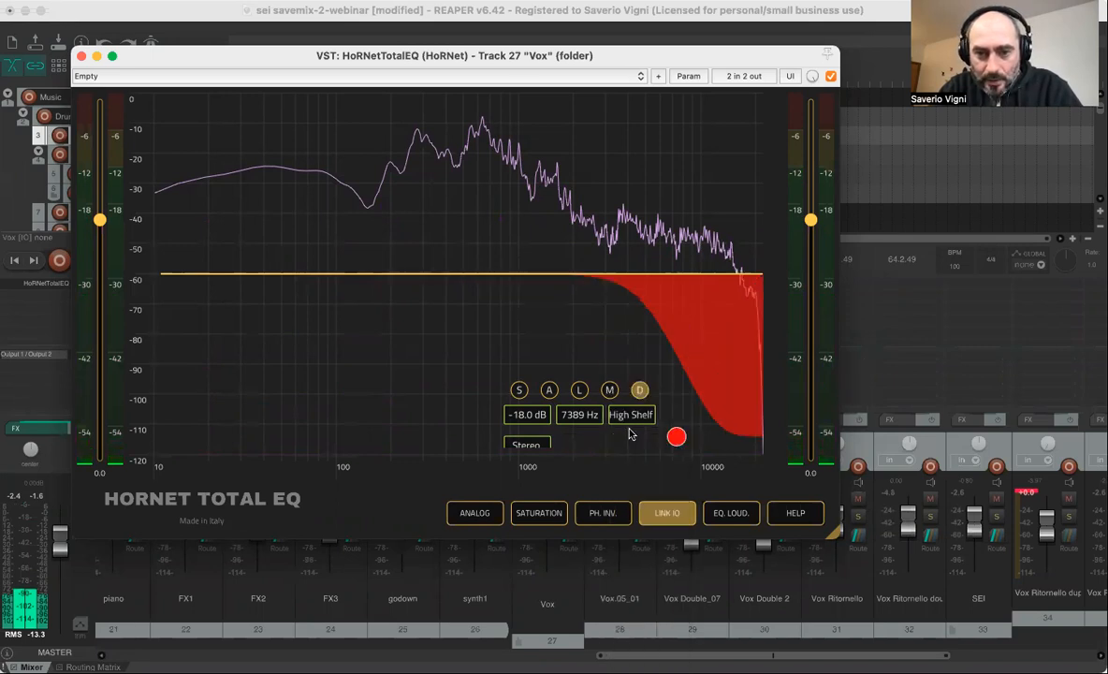
Lower the Vox equalizer's dynamic High Shelf frequency and add an LS Reso band with a Q of 0.7, cutting over 8.8 dB above 400 Hz.
drag(676, 437, 578, 418)
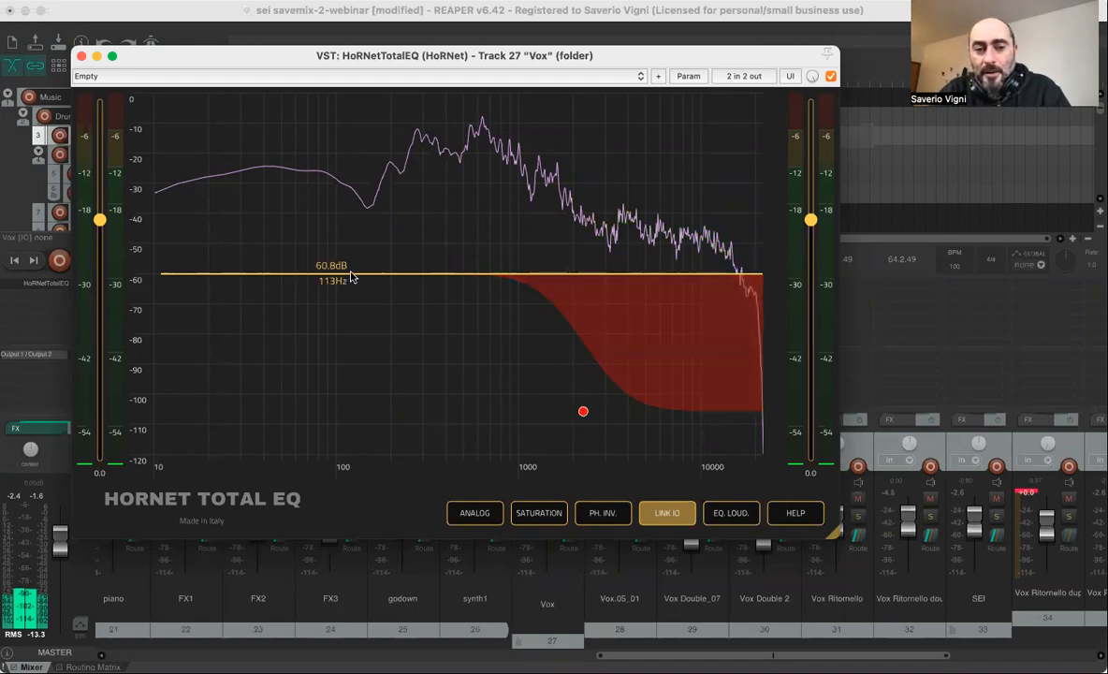
double_click(408, 280)
drag(408, 280, 436, 345)
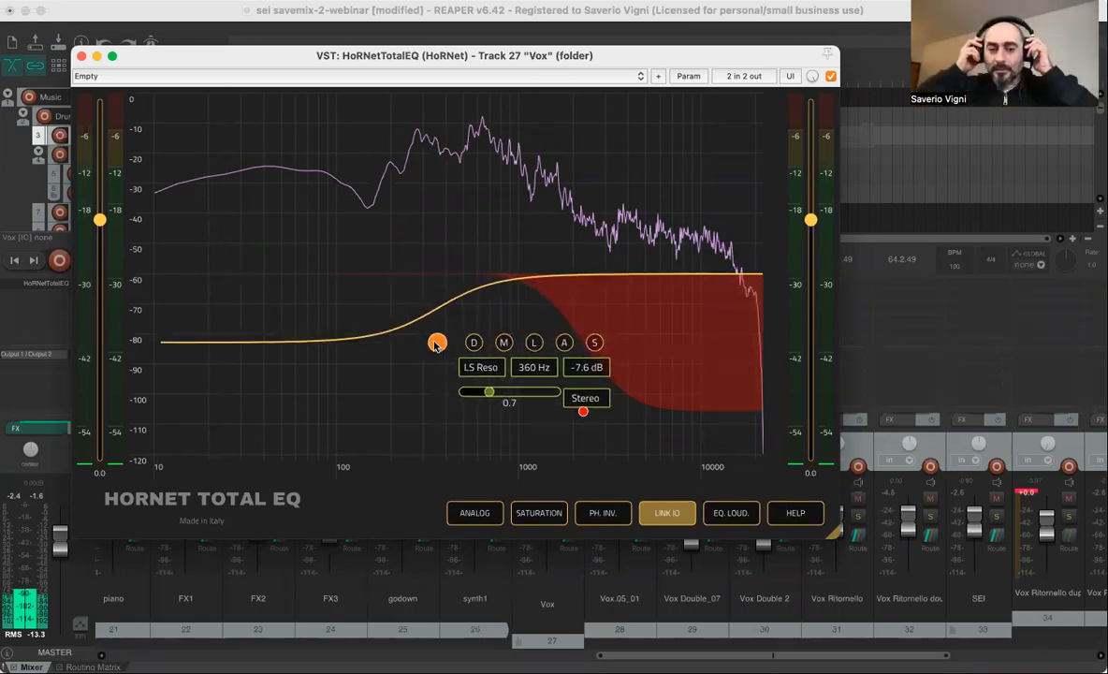
key(space)
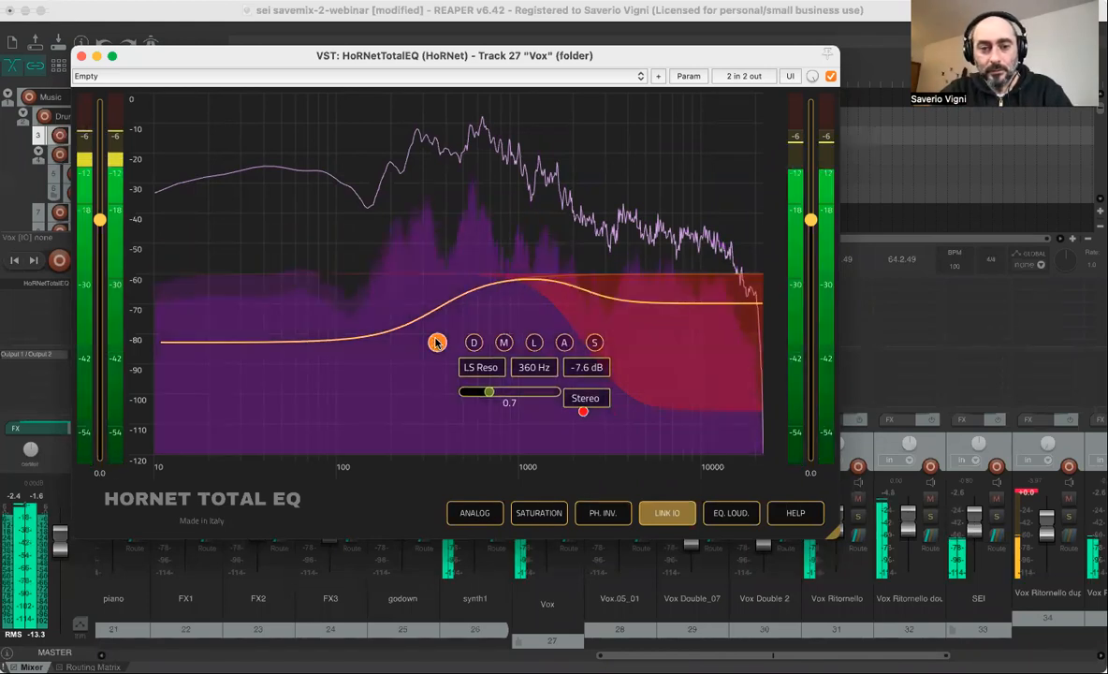
drag(437, 343, 448, 354)
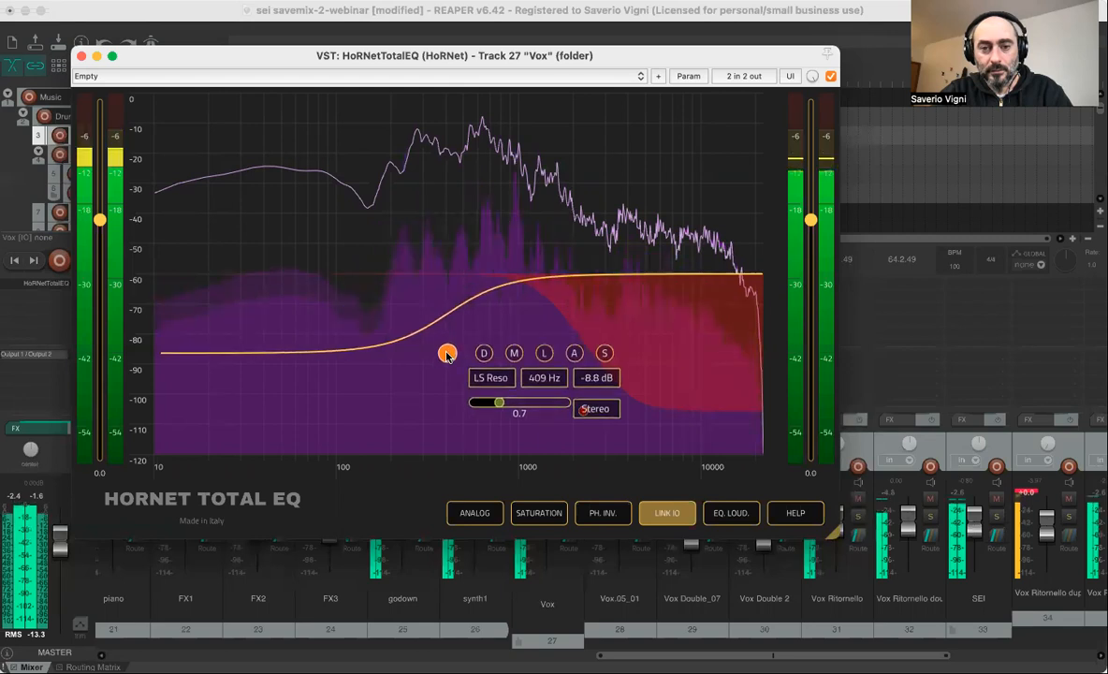
drag(447, 355, 455, 369)
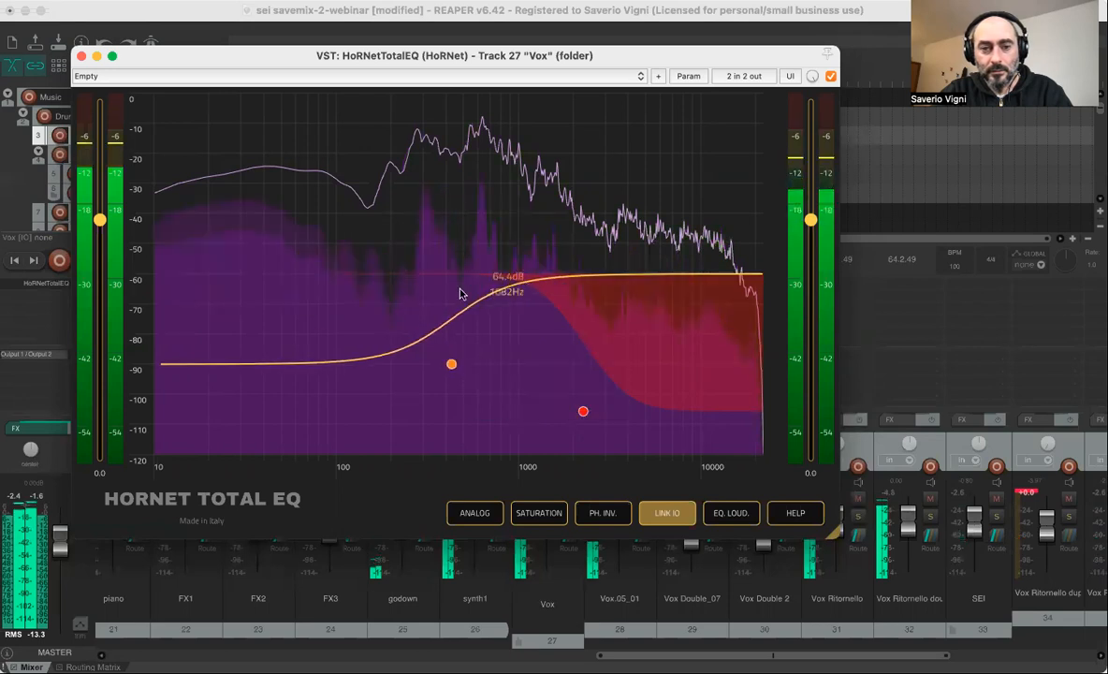
Add a High Shelf band boosting 2.4 dB at 1078 Hz and move the LS Reso band to -7.9 dB at 390 Hz.
double_click(527, 274)
click(471, 301)
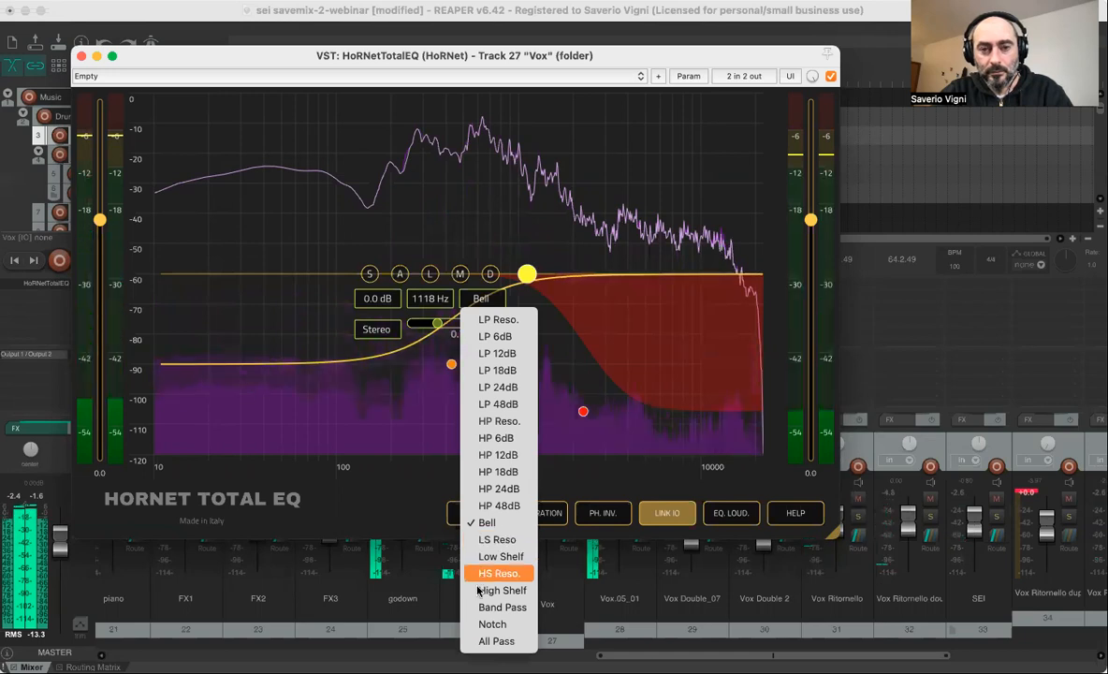
click(559, 309)
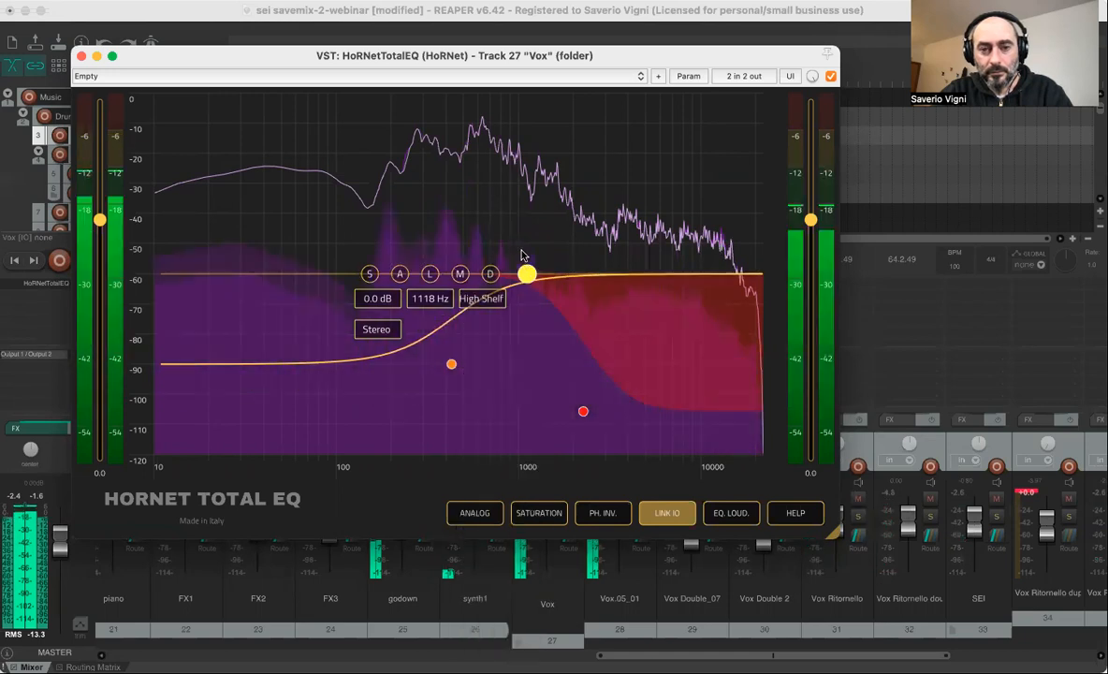
drag(527, 273, 524, 251)
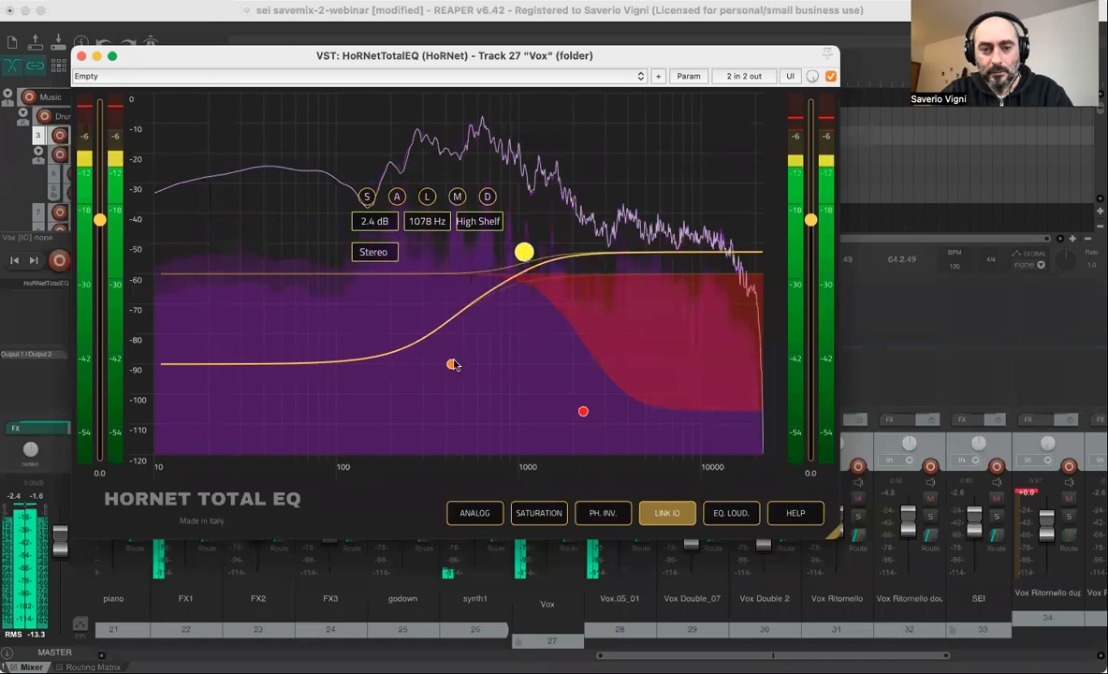
mouse_move(450, 363)
mouse_down()
mouse_move(437, 347)
mouse_move(451, 347)
mouse_up()
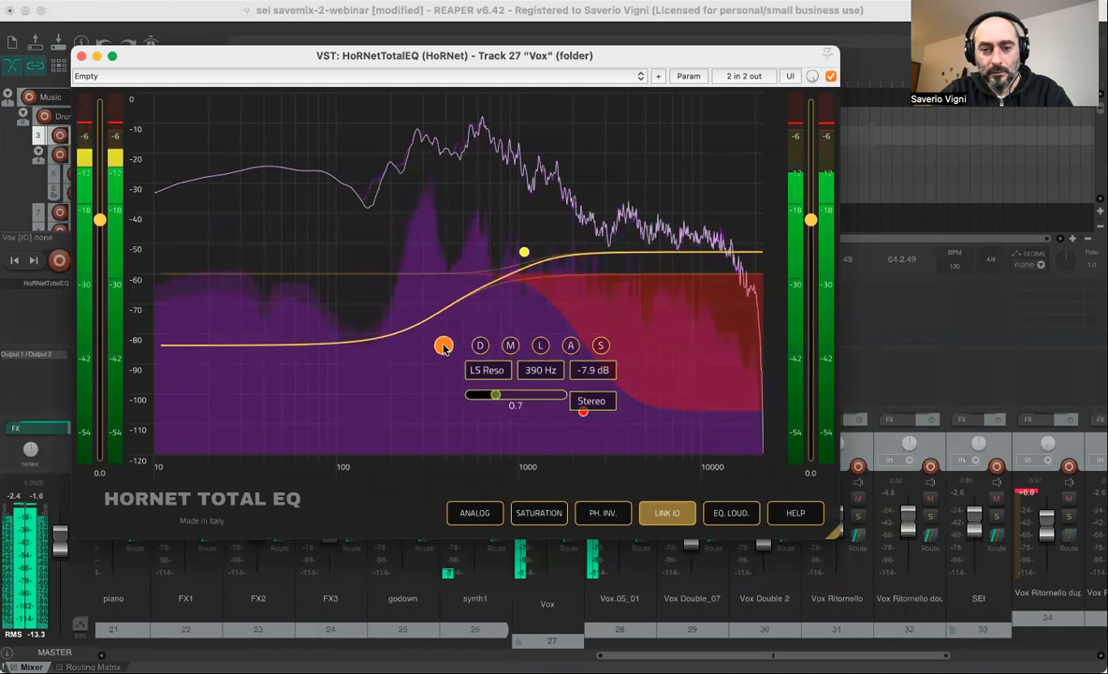
Adjust the Vox equalizer's dynamic High Shelf during playback and settle it at -15.0 dB and 1617 Hz.
drag(584, 418, 560, 434)
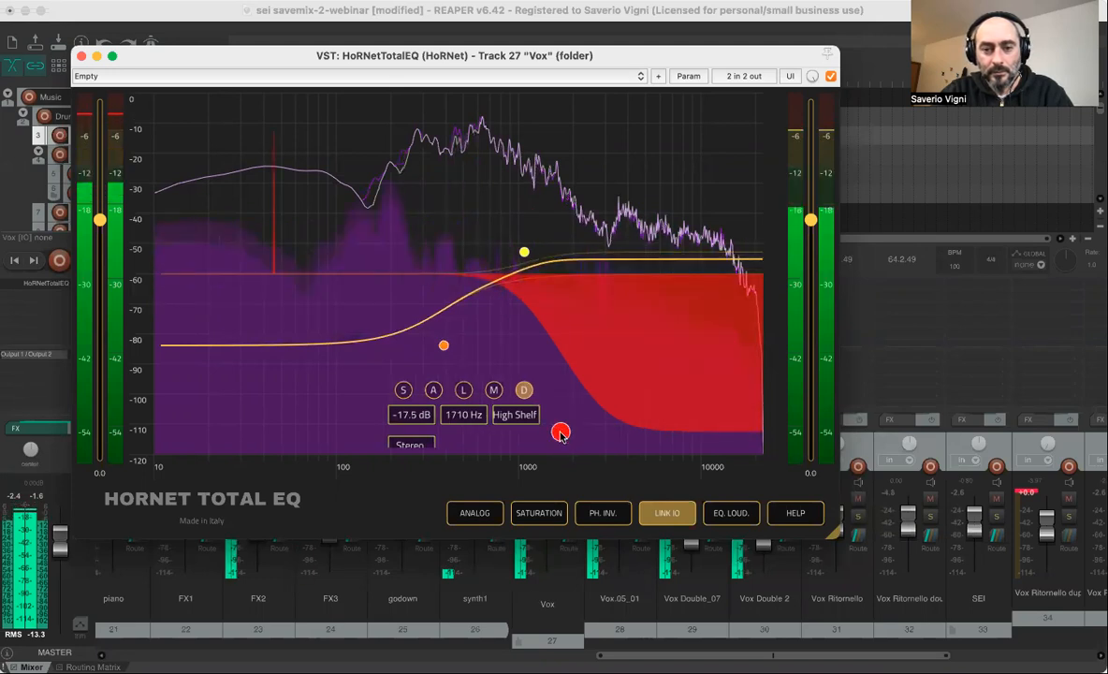
drag(560, 432, 559, 431)
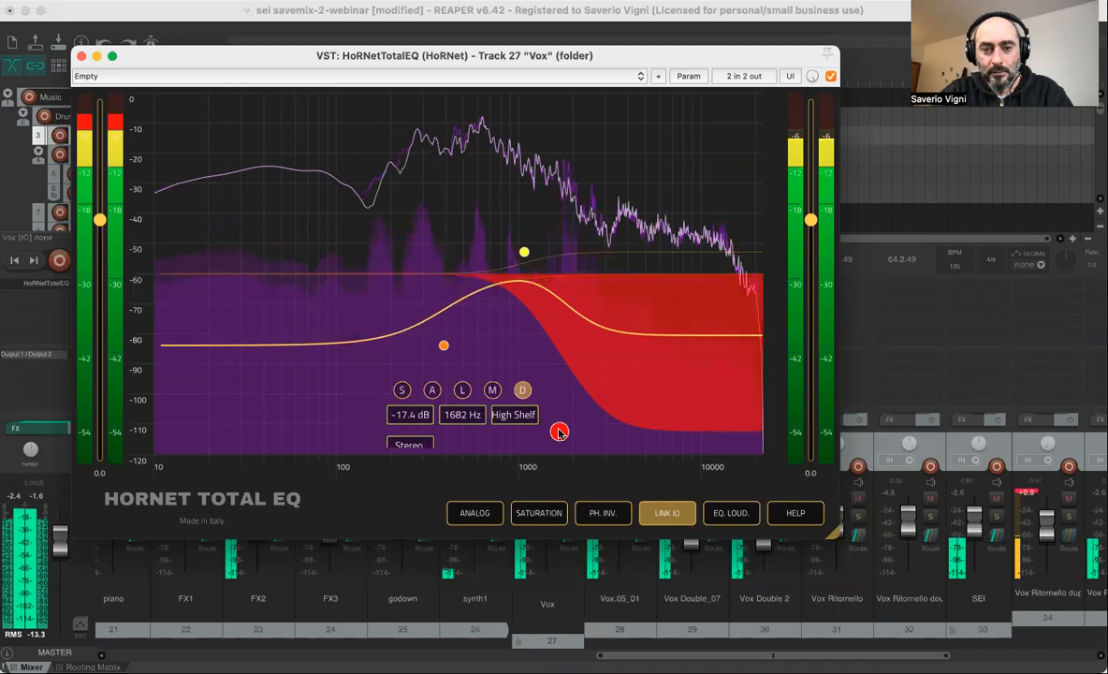
drag(559, 431, 560, 429)
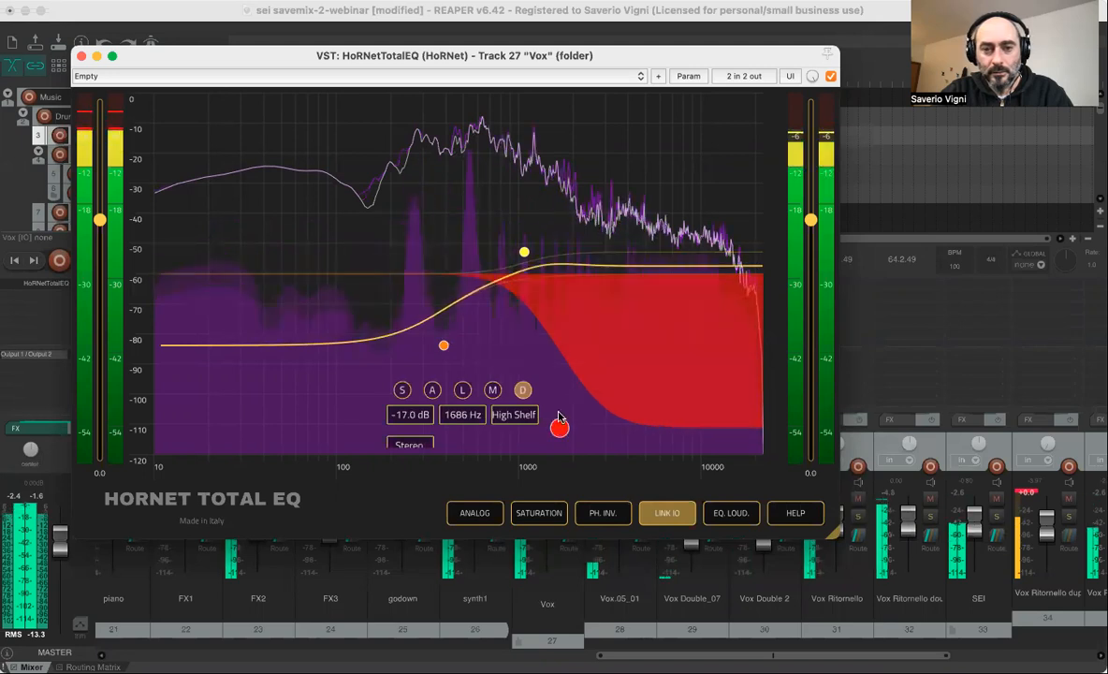
drag(559, 418, 559, 417)
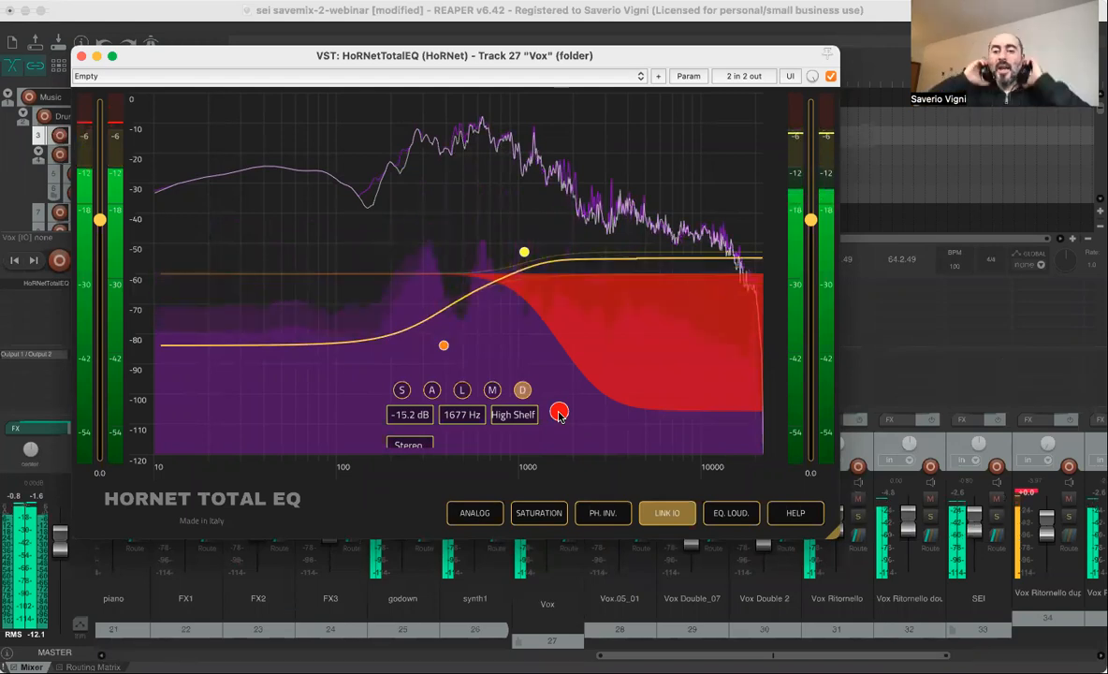
key(space)
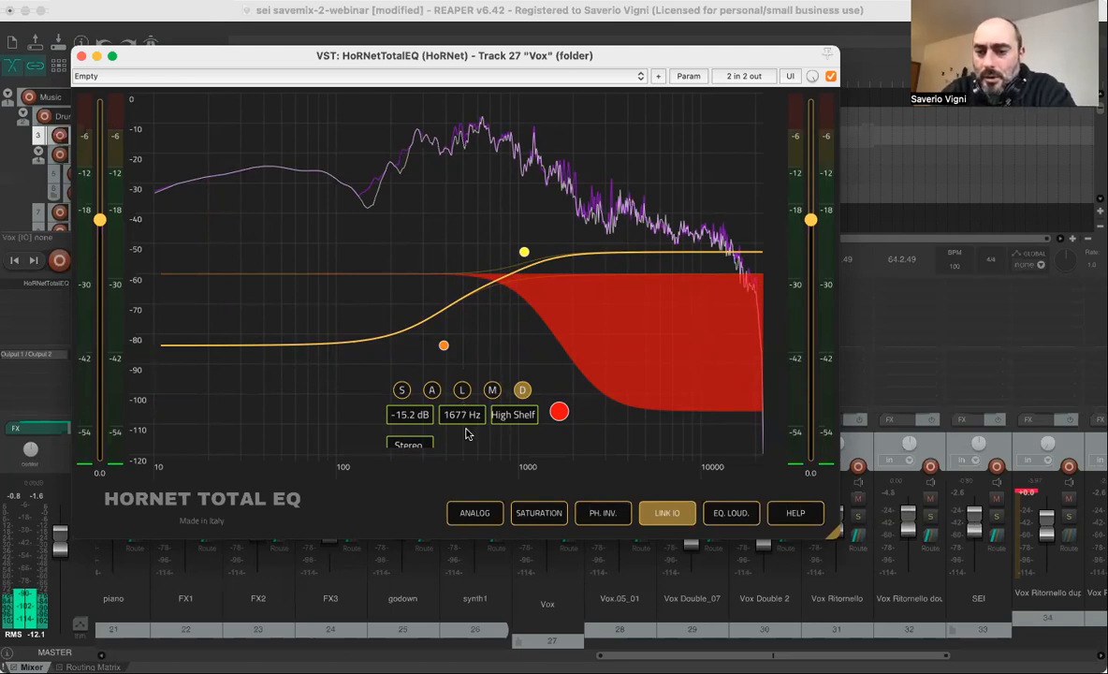
drag(559, 411, 555, 411)
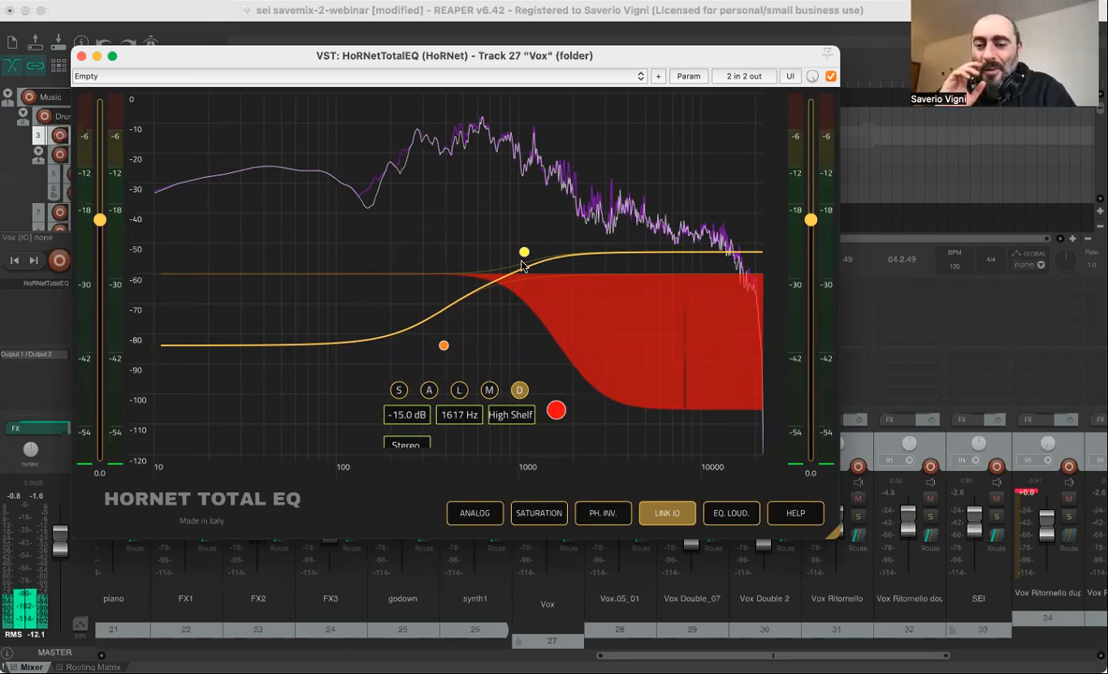
click(448, 295)
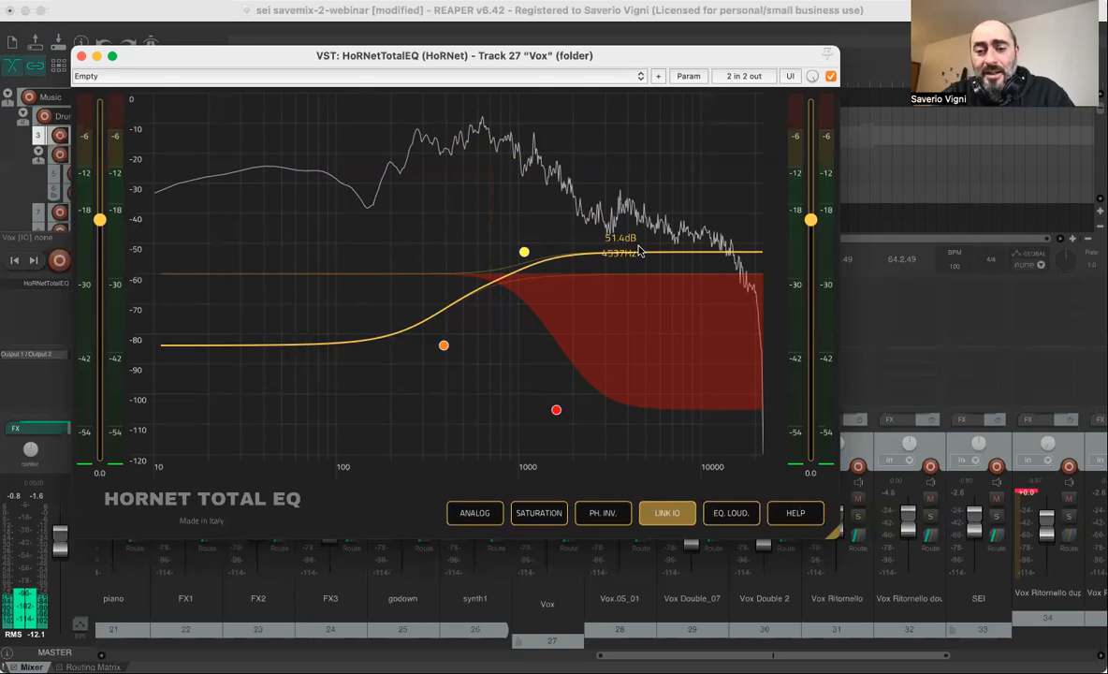
Add an HP 18dB high-pass band at 108 Hz to the Vox equalizer.
click(197, 347)
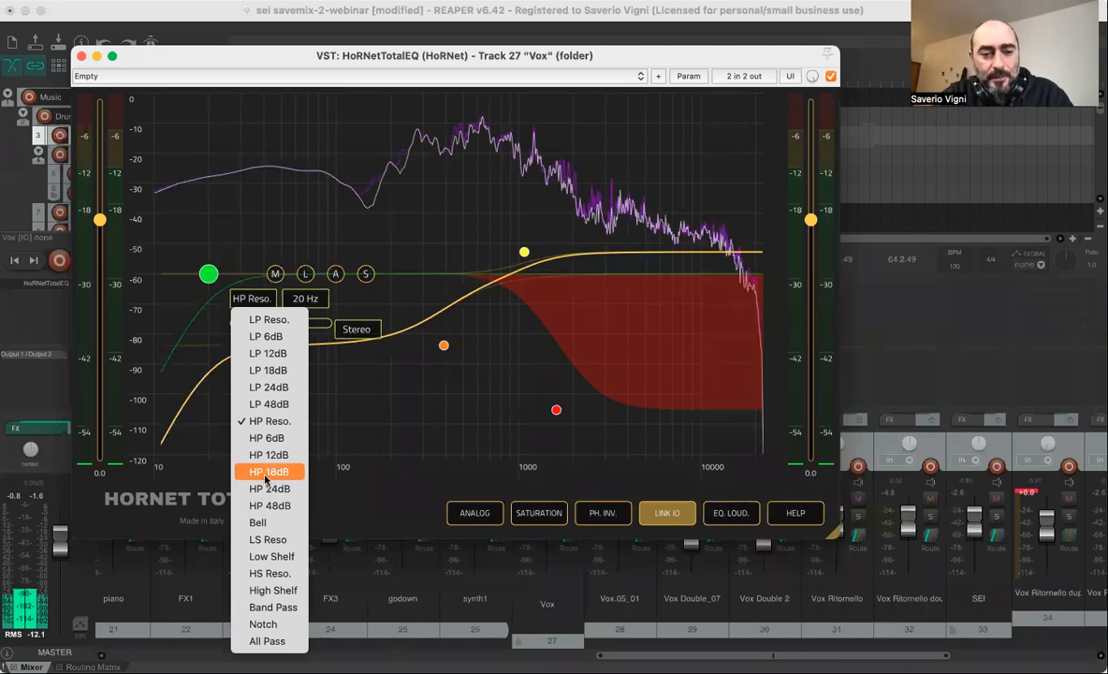
key(Return)
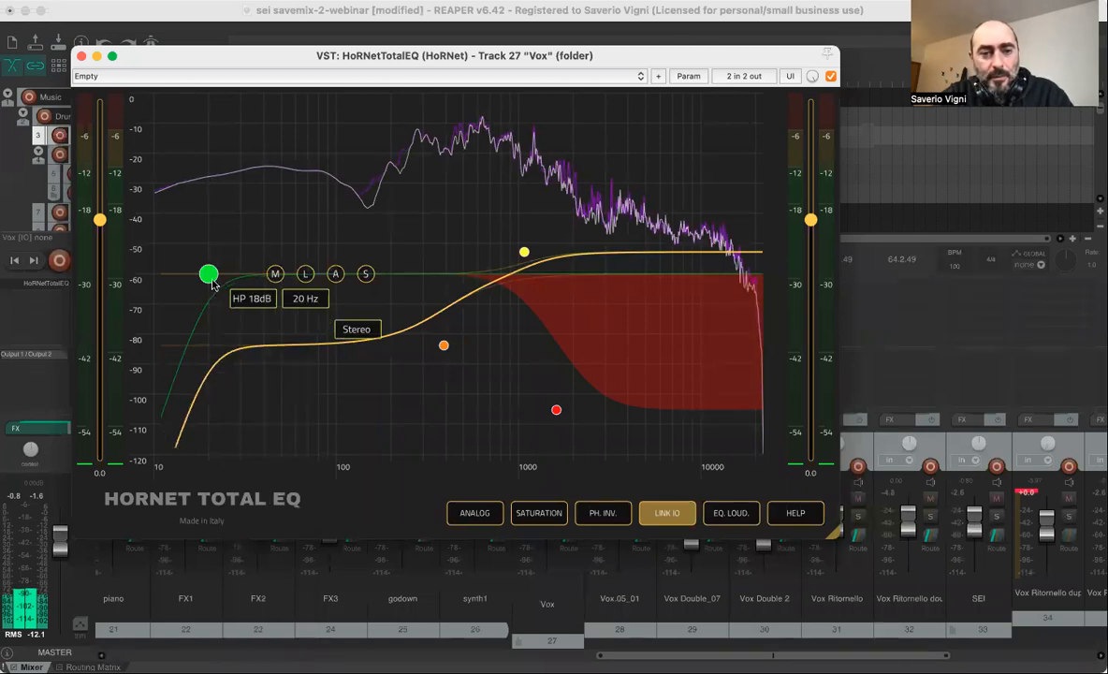
drag(230, 280, 345, 296)
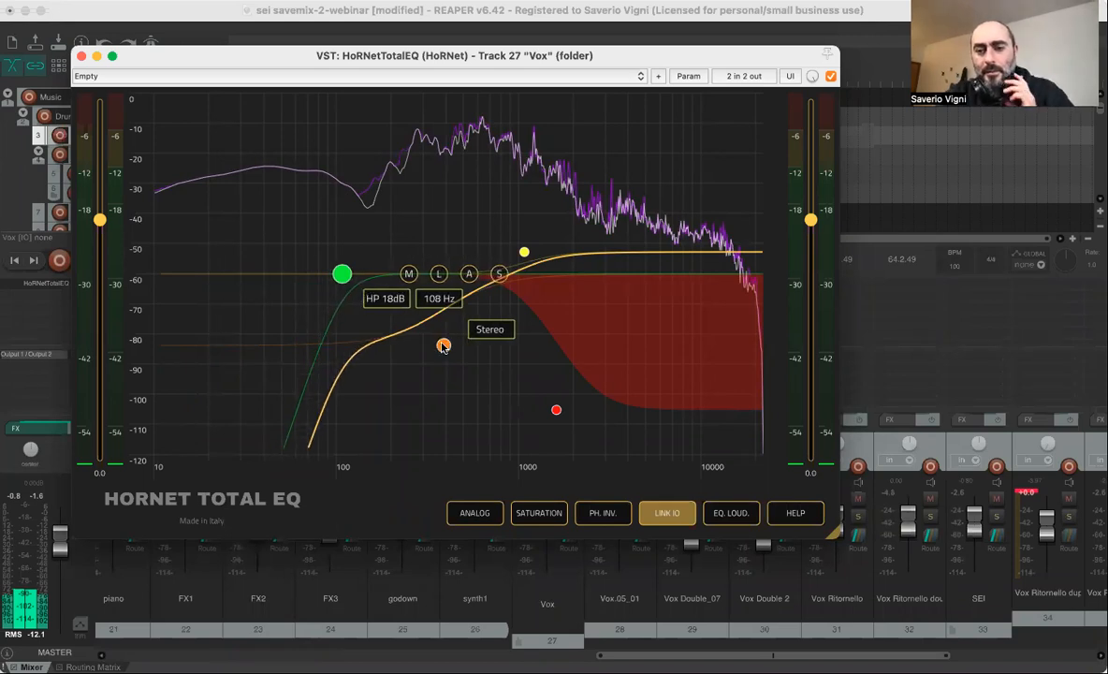
Fine-tune the Vox equalizer's LS Reso band to -7.3 dB at 384 Hz while listening to playback.
key(space)
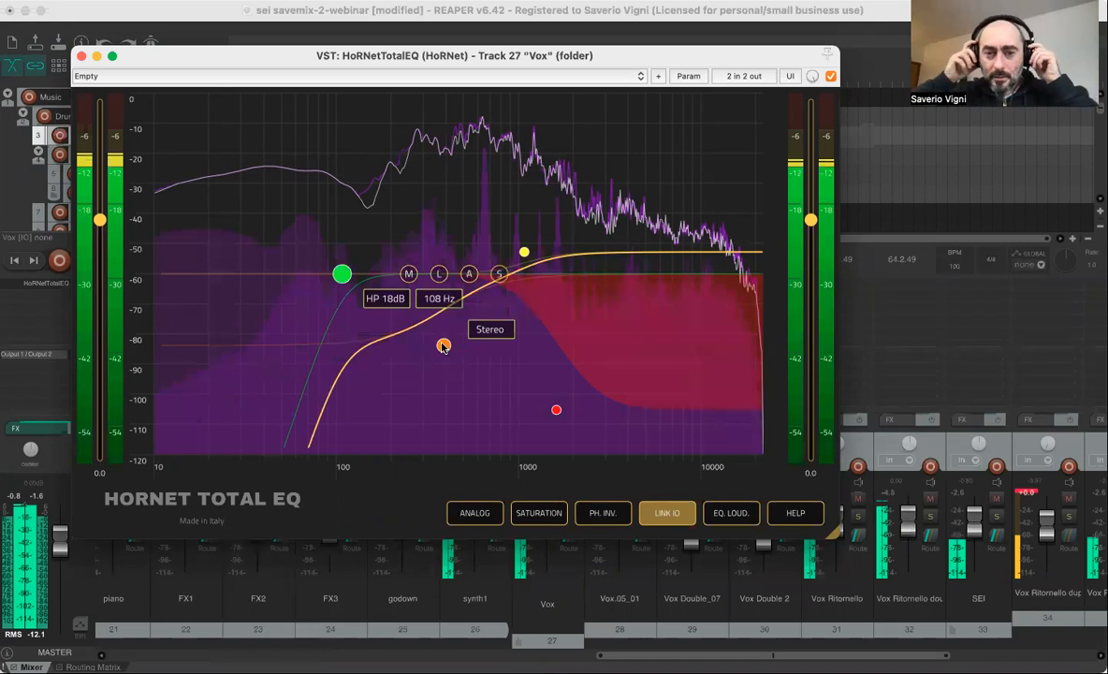
click(444, 345)
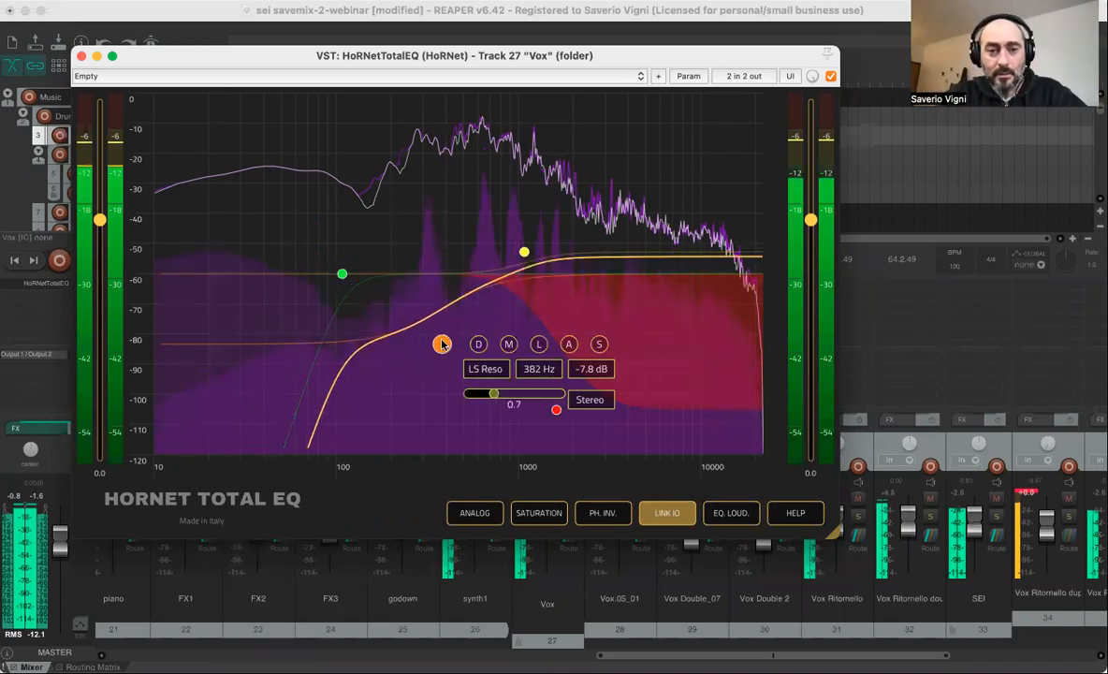
drag(443, 344, 444, 342)
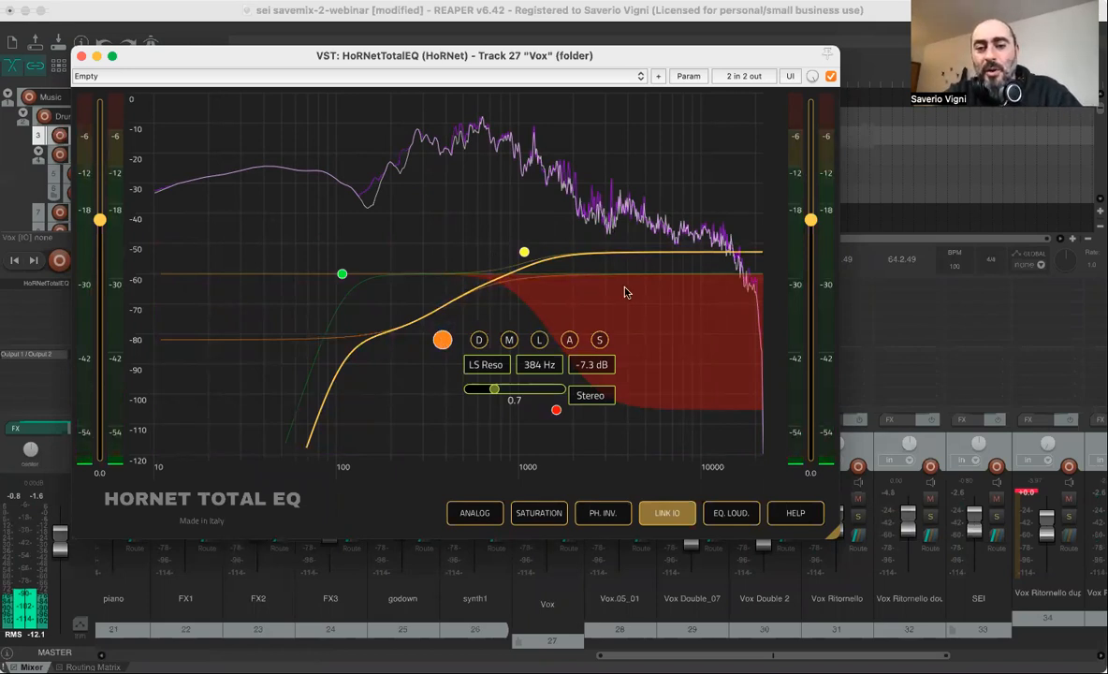
click(553, 132)
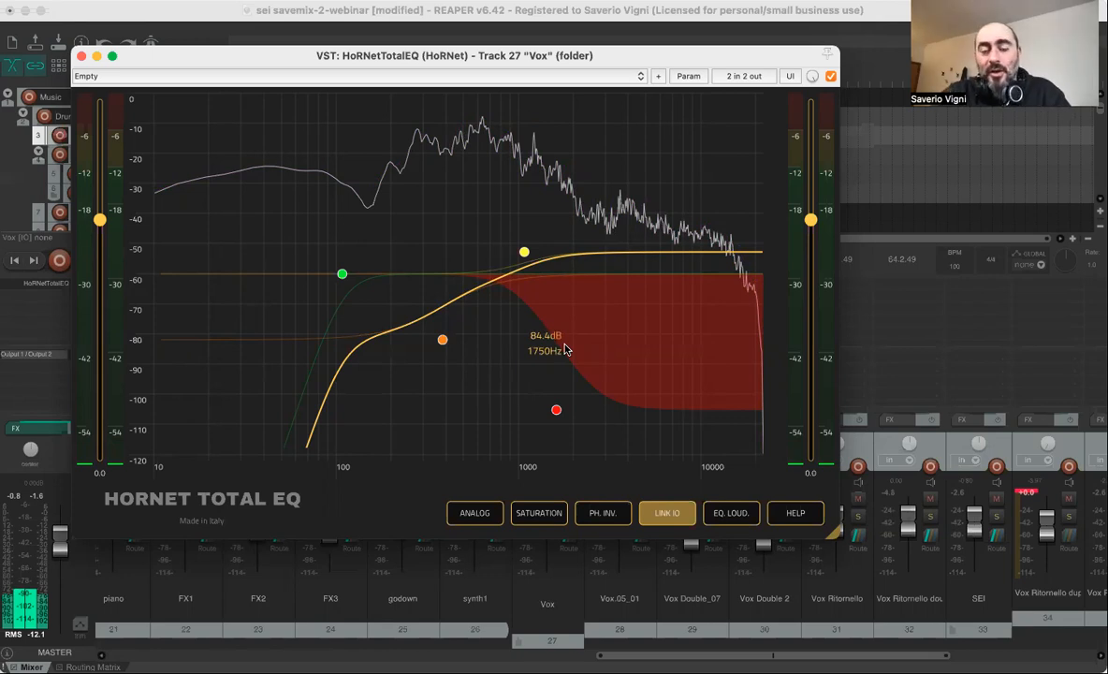
Close the equalizer window and add the HoRNetMulticompPlusMK2 compressor after it on the Vox track.
click(286, 74)
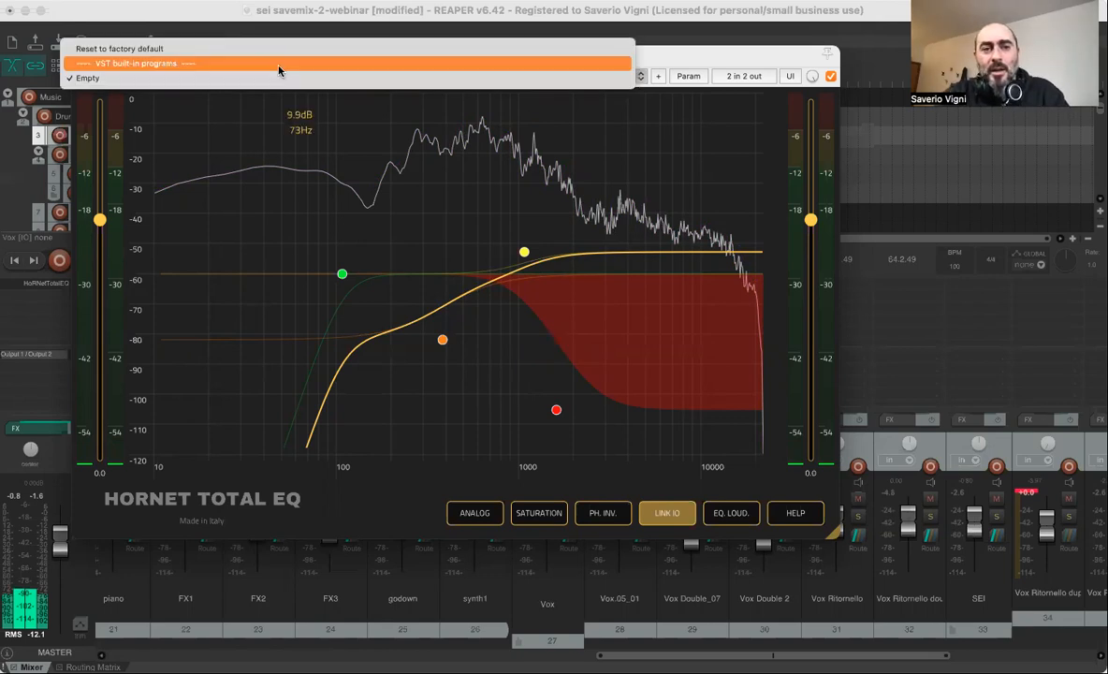
click(209, 60)
drag(187, 60, 166, 58)
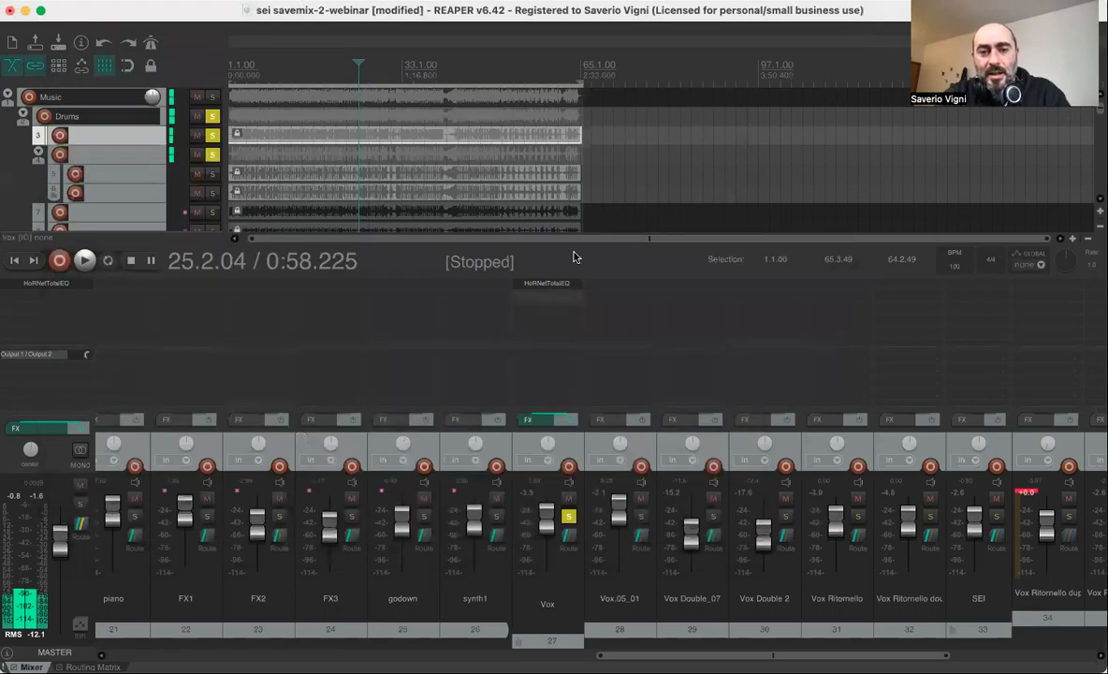
click(547, 297)
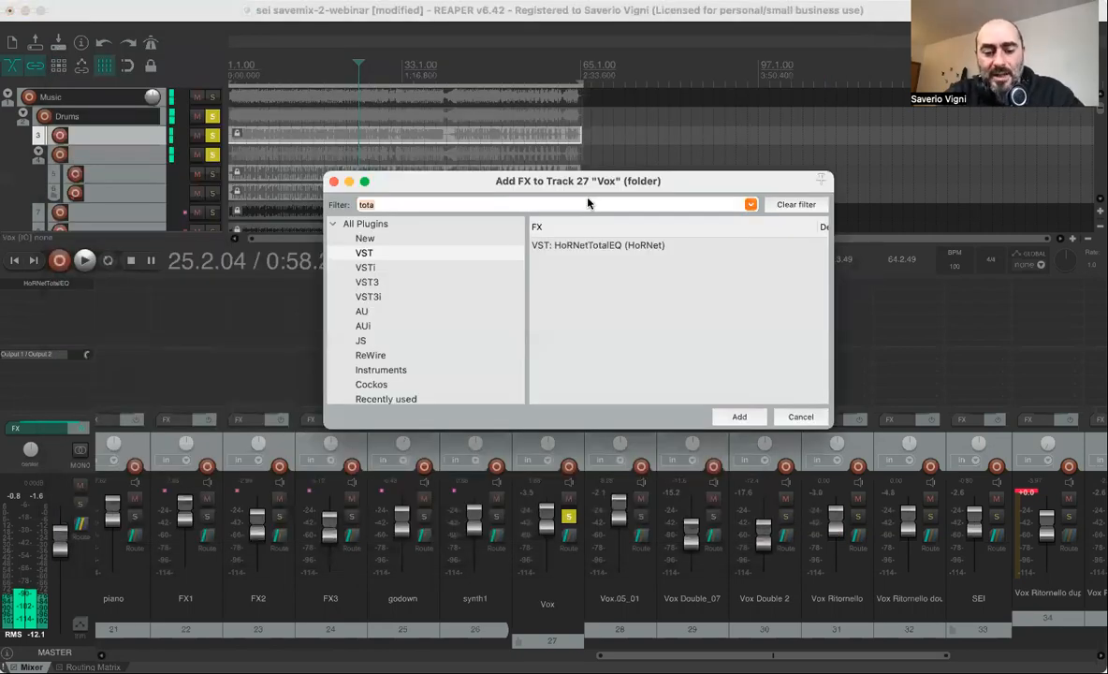
text(multi)
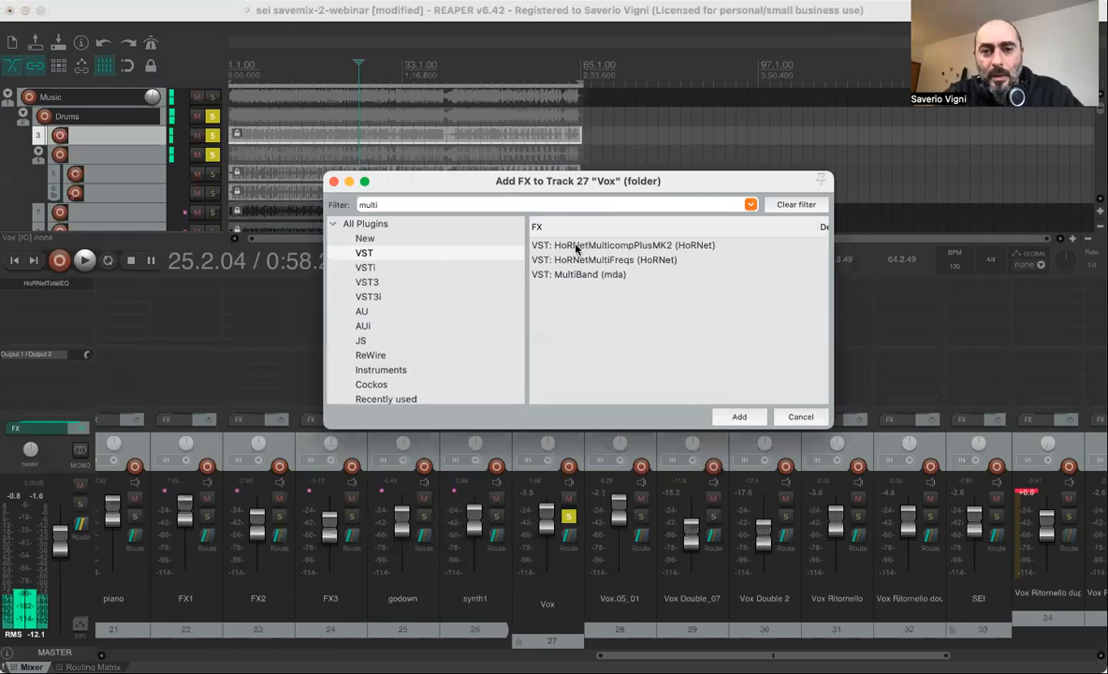
key(Return)
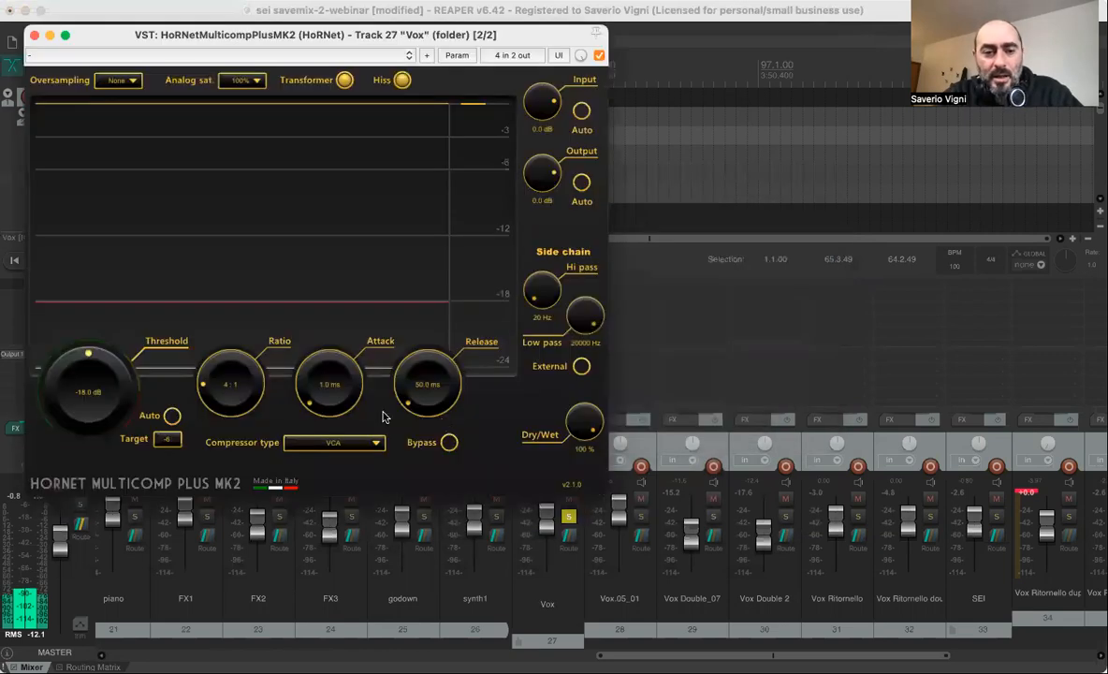
Set the Vox compressor's type to FET and its attack to 0.35 ms, moving the plugin window toward the screen's center.
click(330, 442)
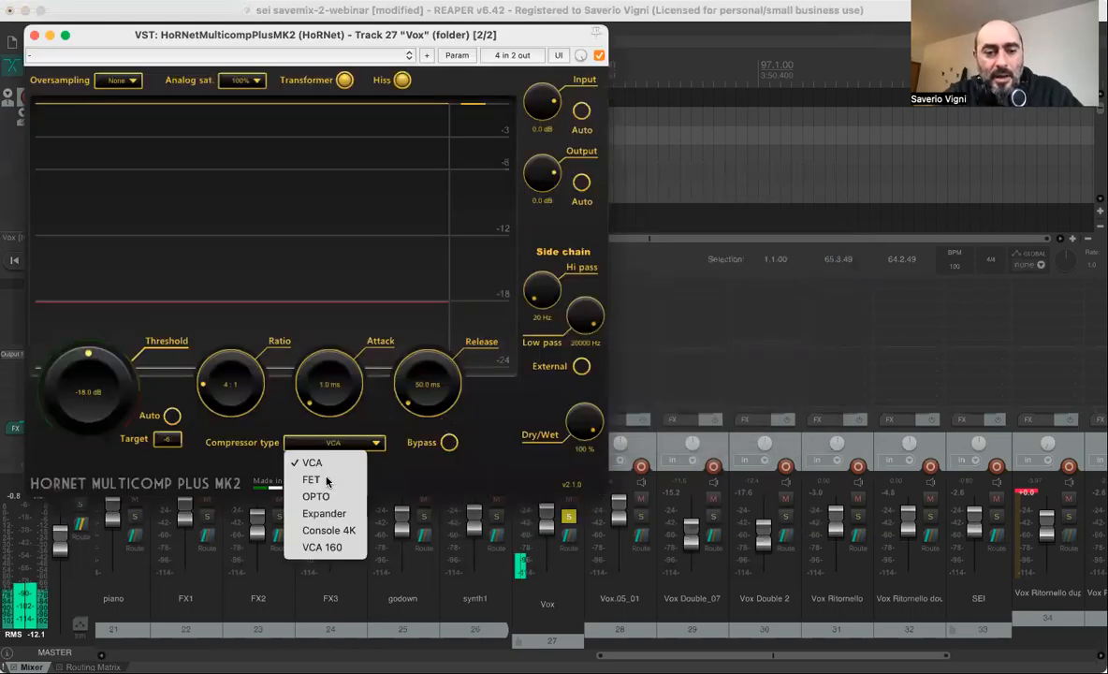
click(302, 254)
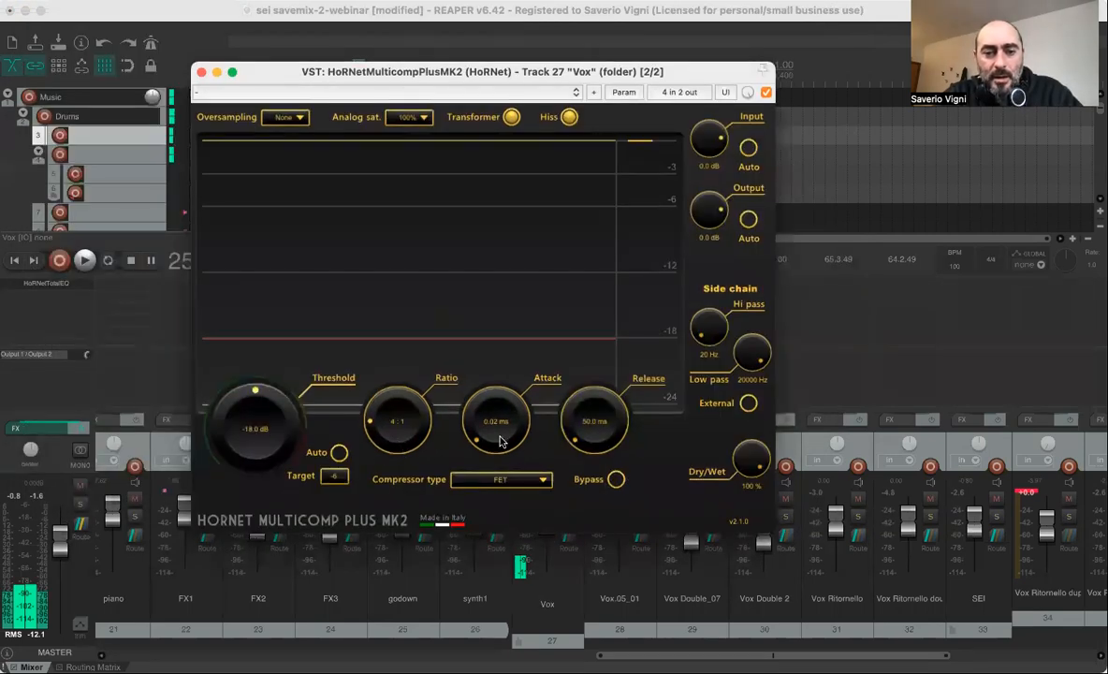
drag(502, 446, 505, 271)
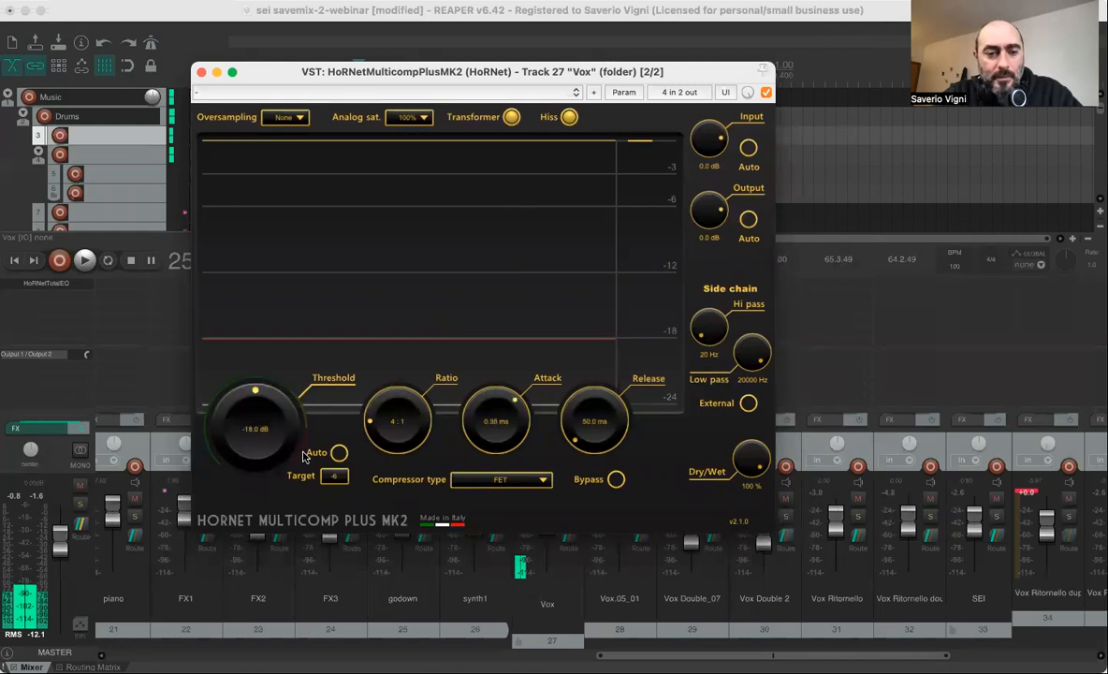
Enable the Vox compressor's automatic threshold and set its target to -10 during playback.
click(339, 454)
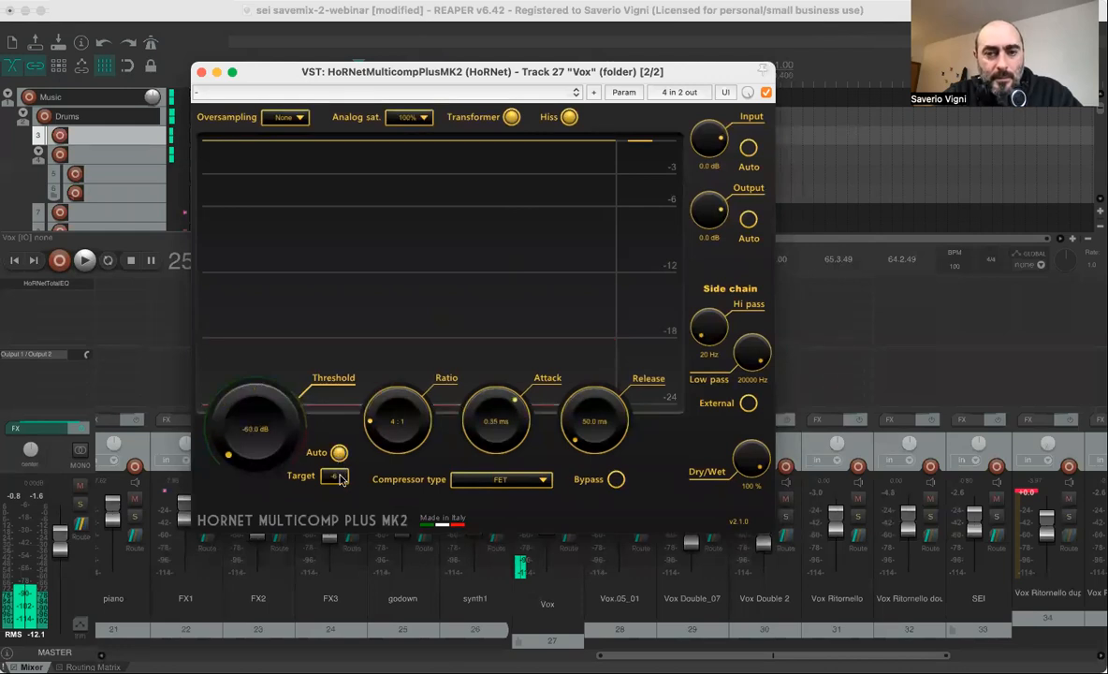
key(space)
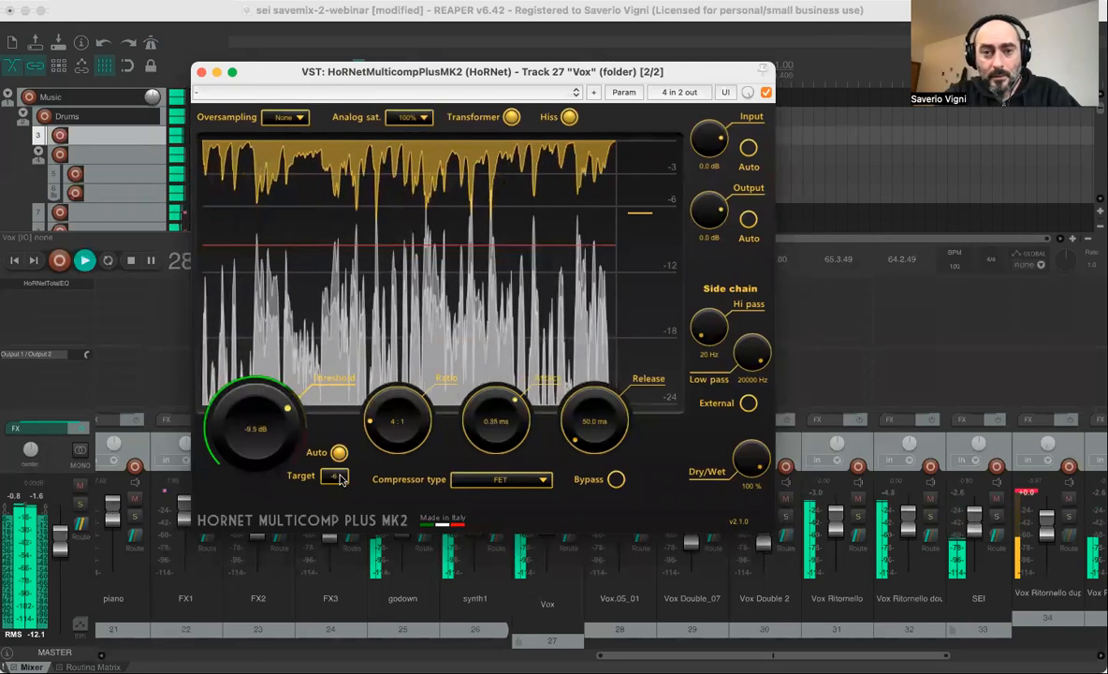
click(336, 475)
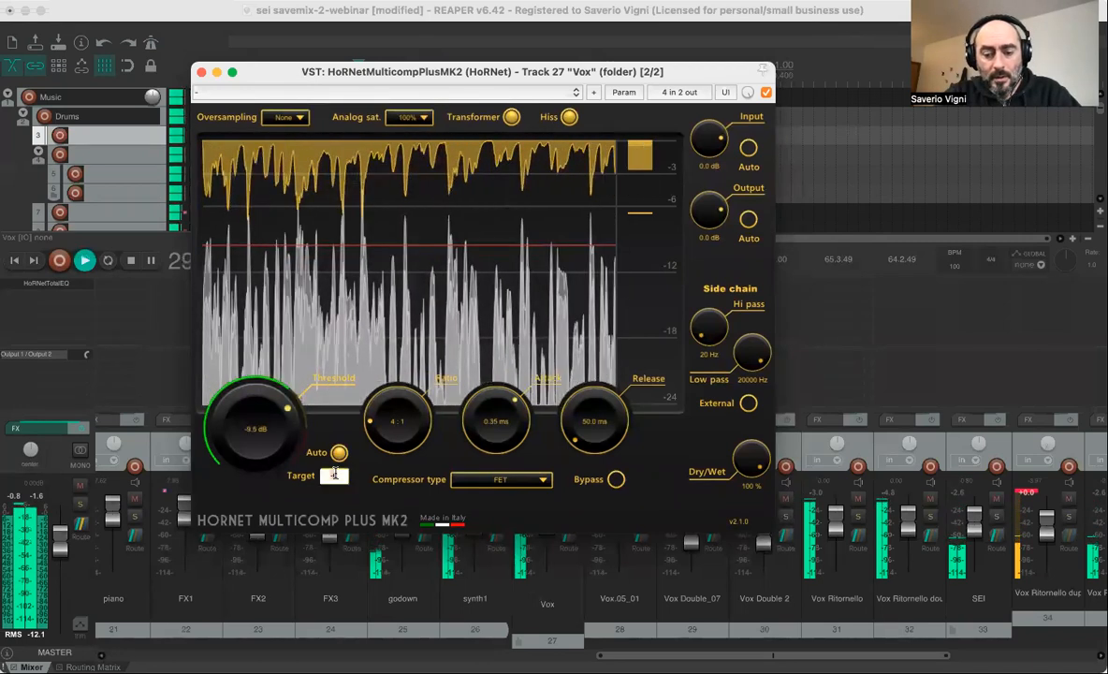
text(-10)
key(Return)
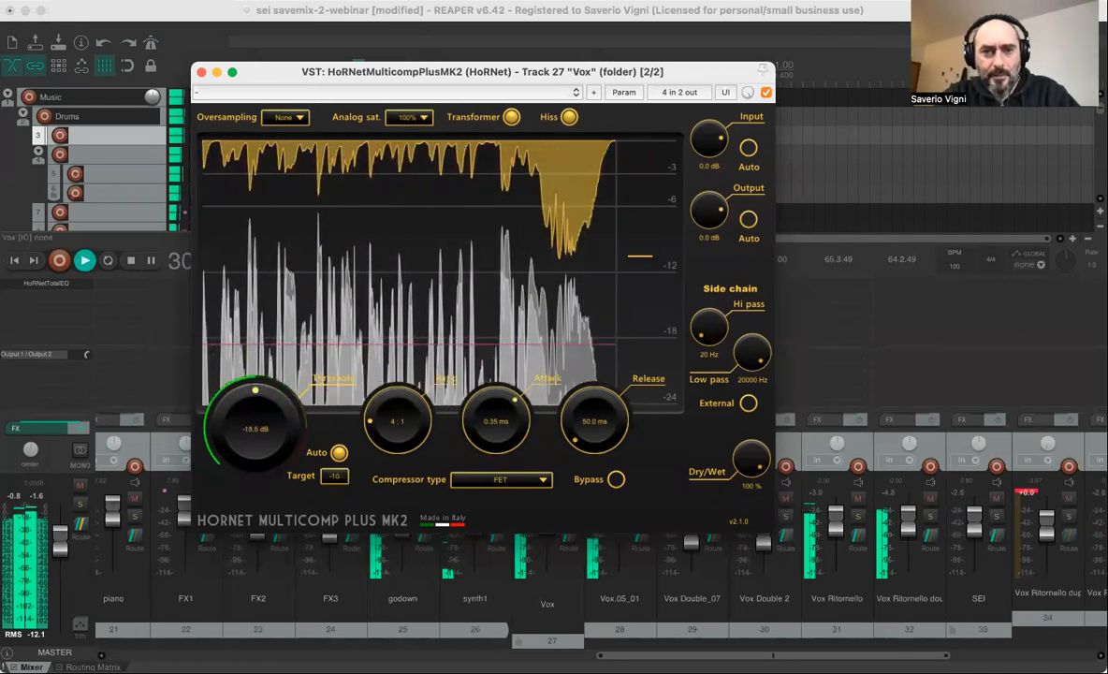
Restart playback, relearn the Vox compressor's automatic threshold, and close its window.
key(space)
key(space)
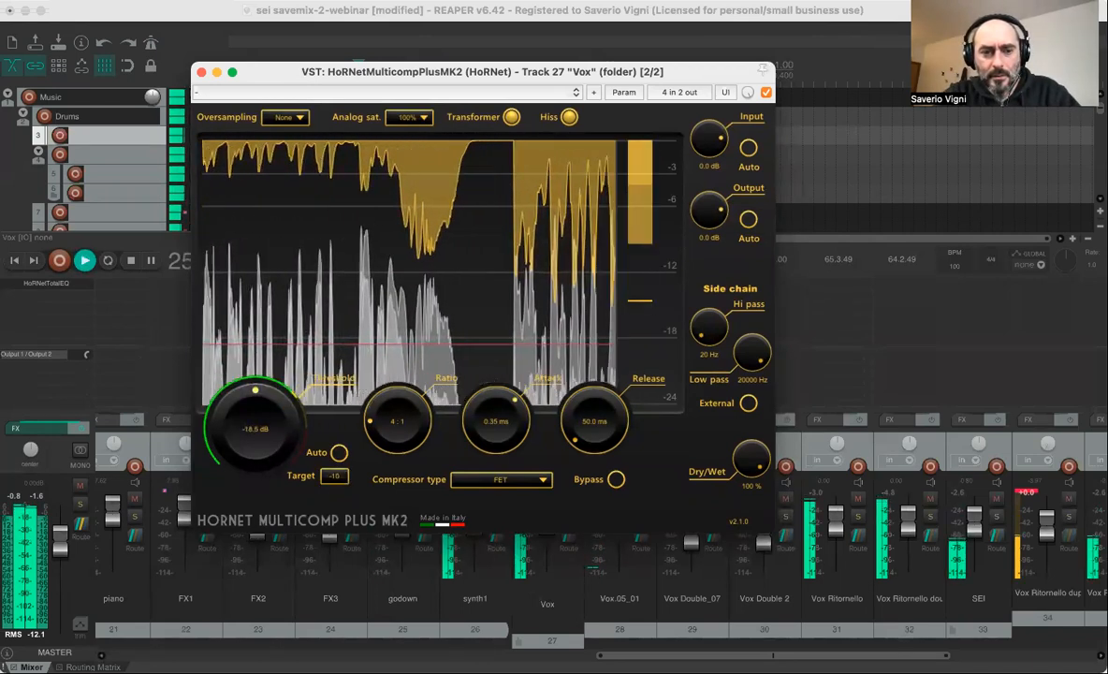
click(339, 452)
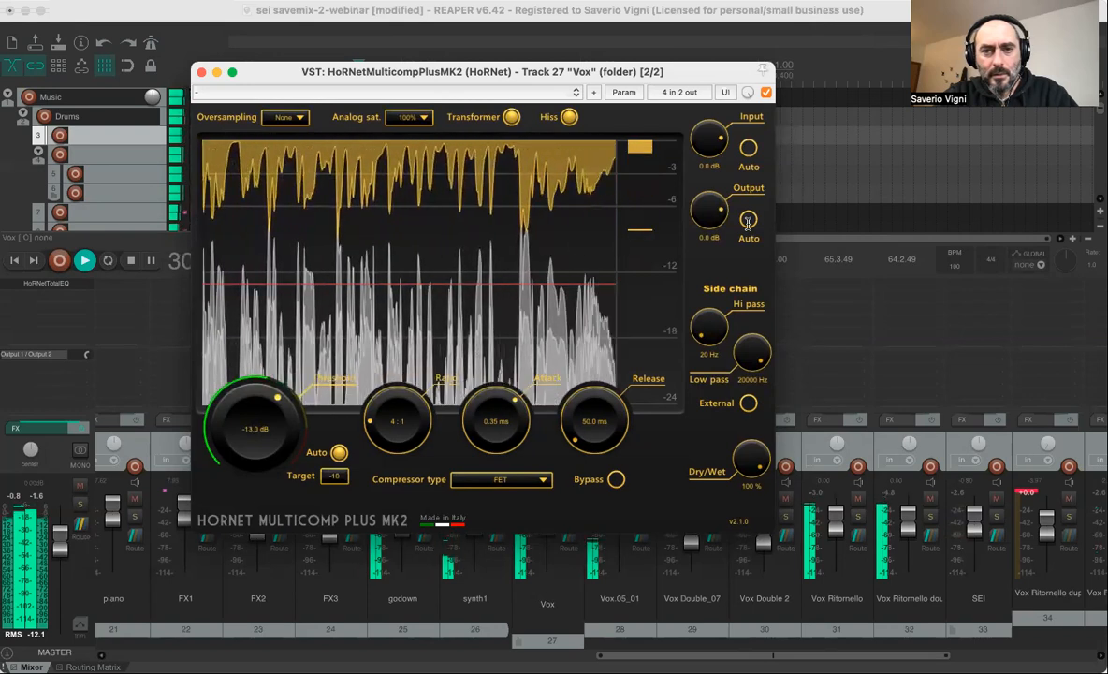
key(space)
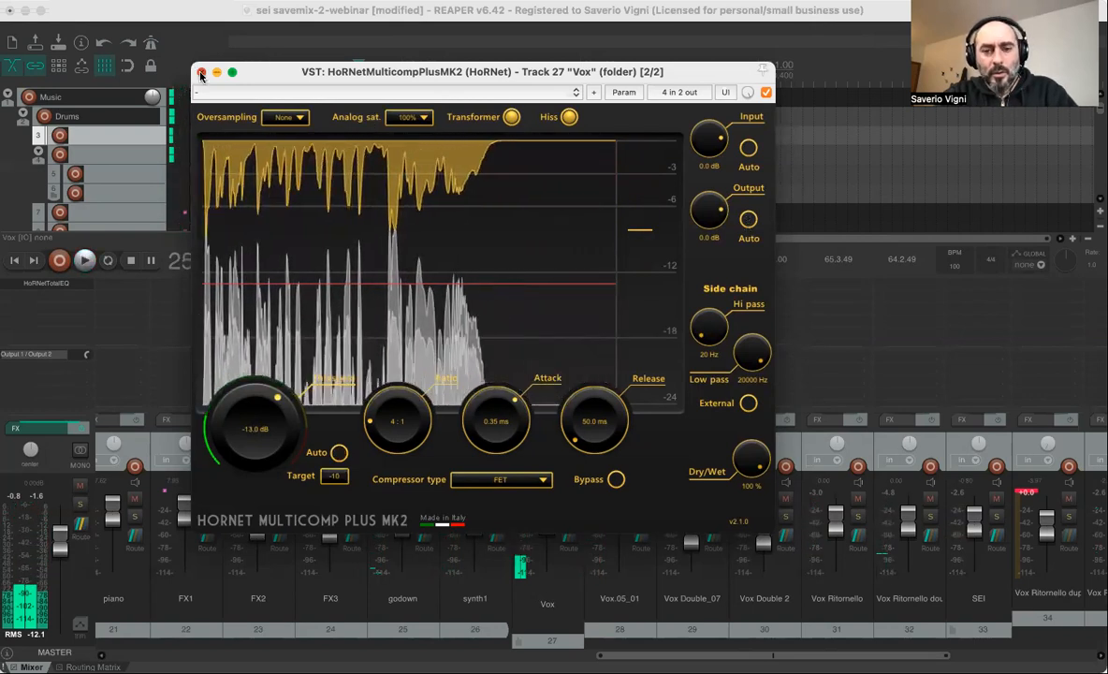
click(201, 72)
Adjust the Vox track's volume slightly while listening to playback.
key(space)
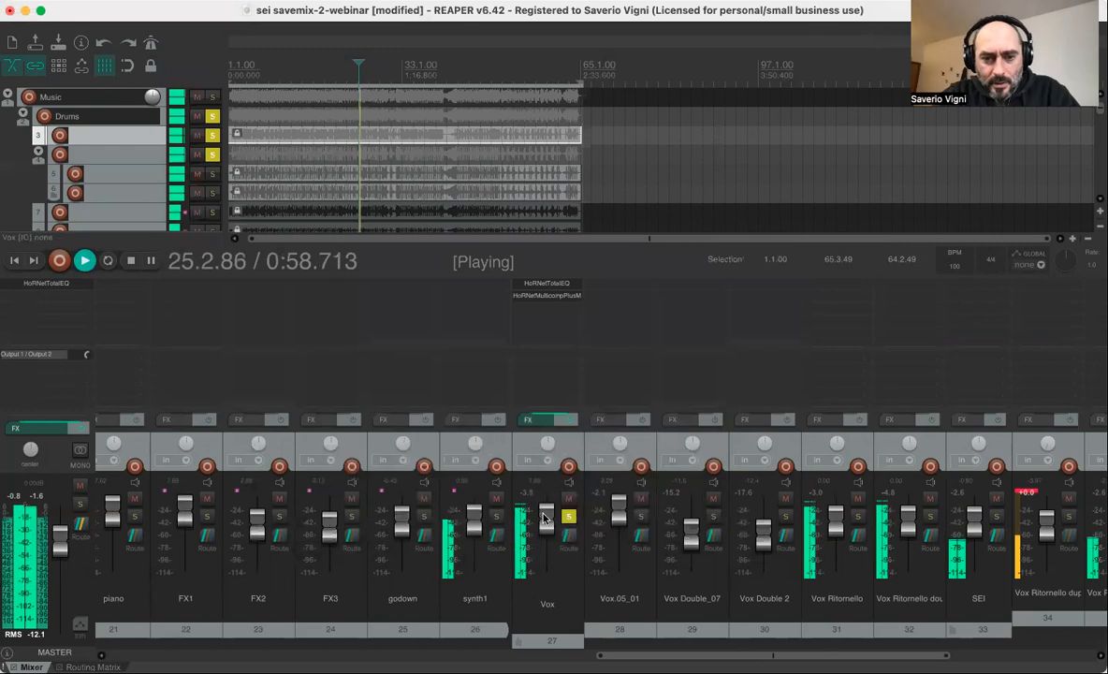
drag(539, 511, 538, 516)
key(space)
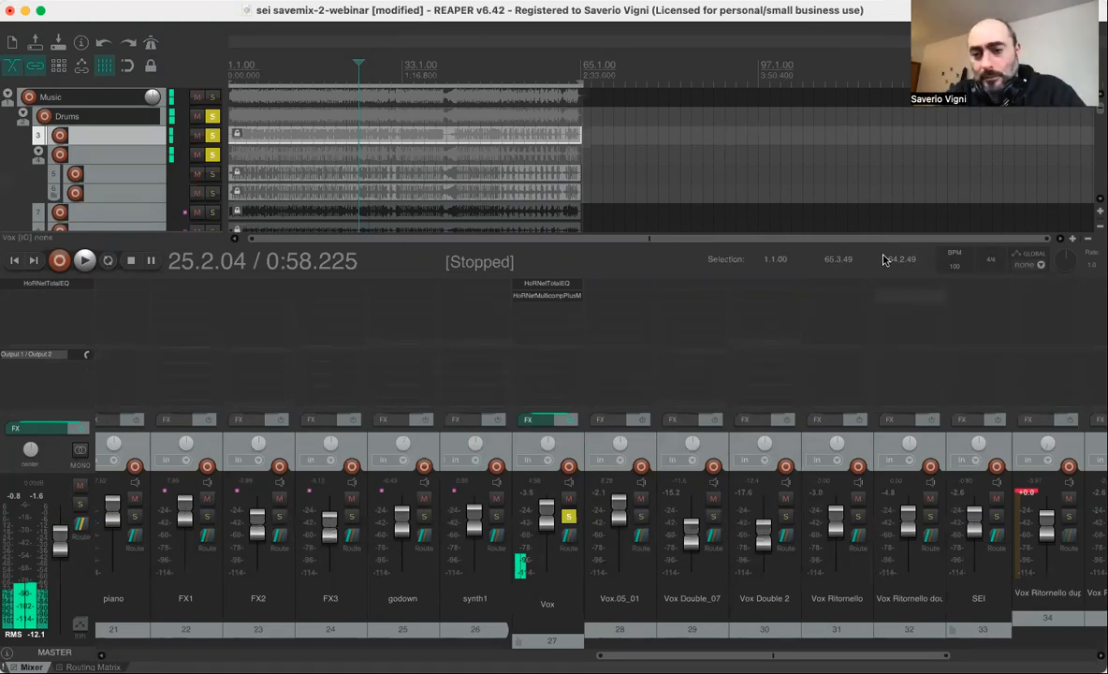
Add a bell cut at about 750 Hz to the master track's HoRNetTotalEQ and close the equalizer.
click(56, 284)
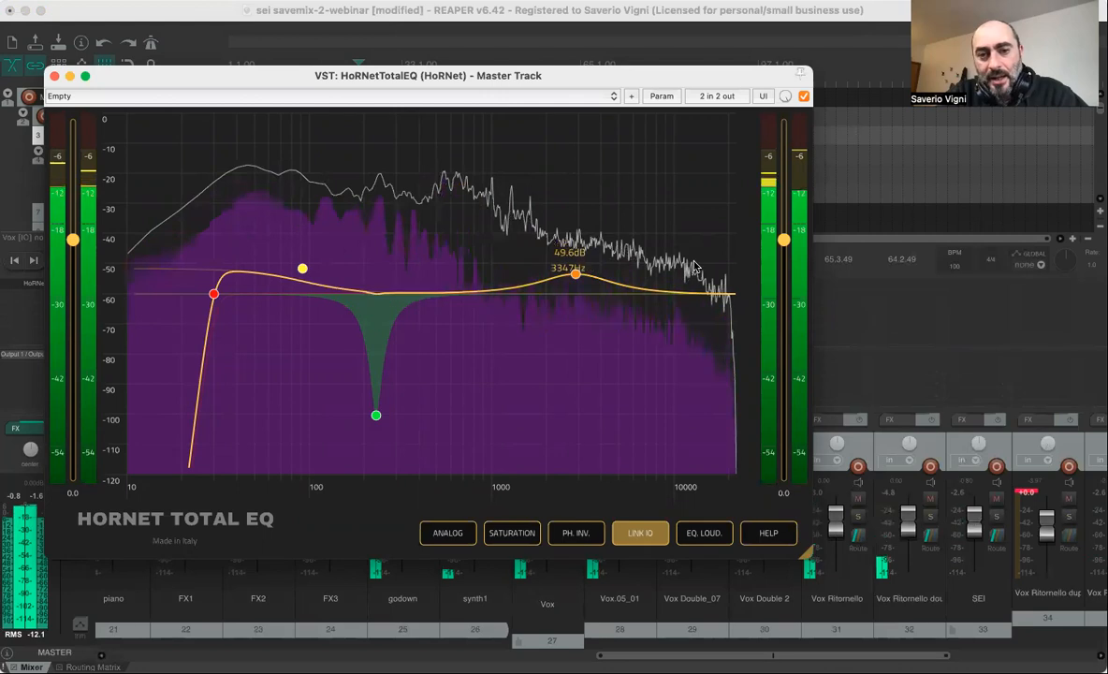
double_click(466, 297)
drag(467, 297, 466, 323)
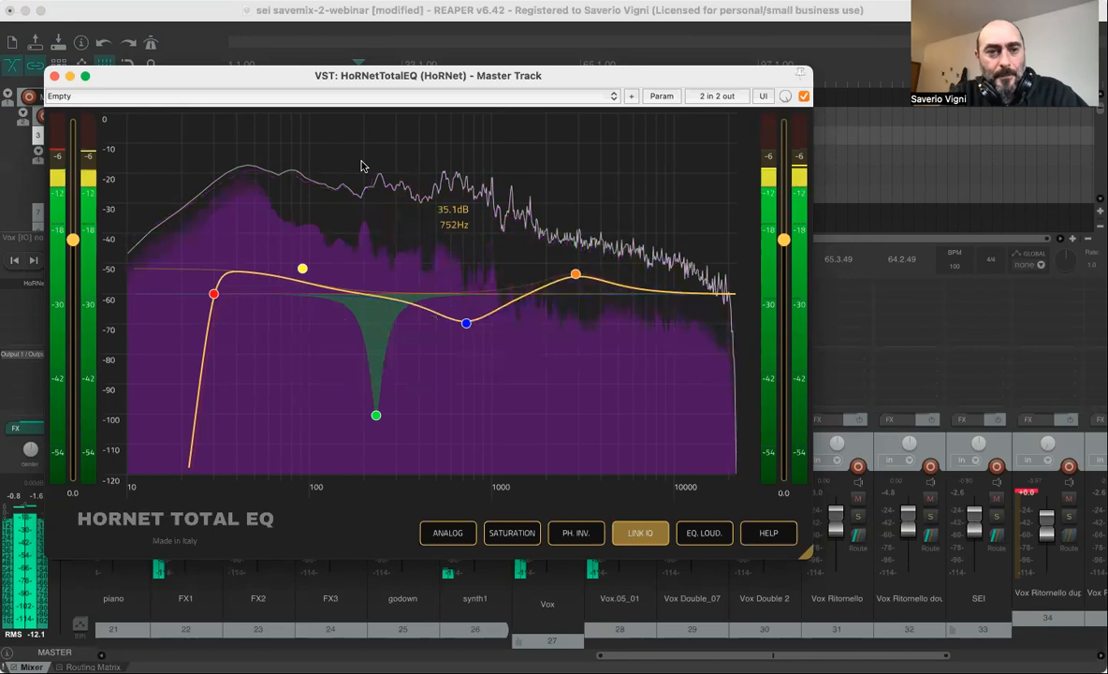
click(56, 80)
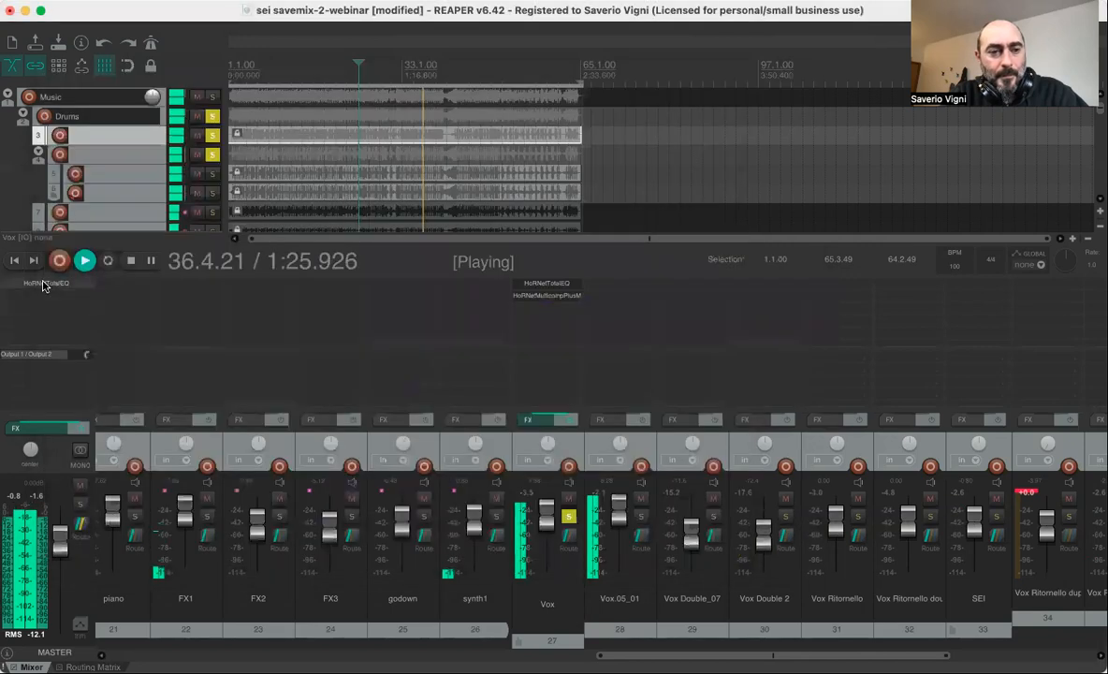
Fine-tune the master equalizer's new bell band to -3.8 dB at 746 Hz and close the equalizer.
click(34, 282)
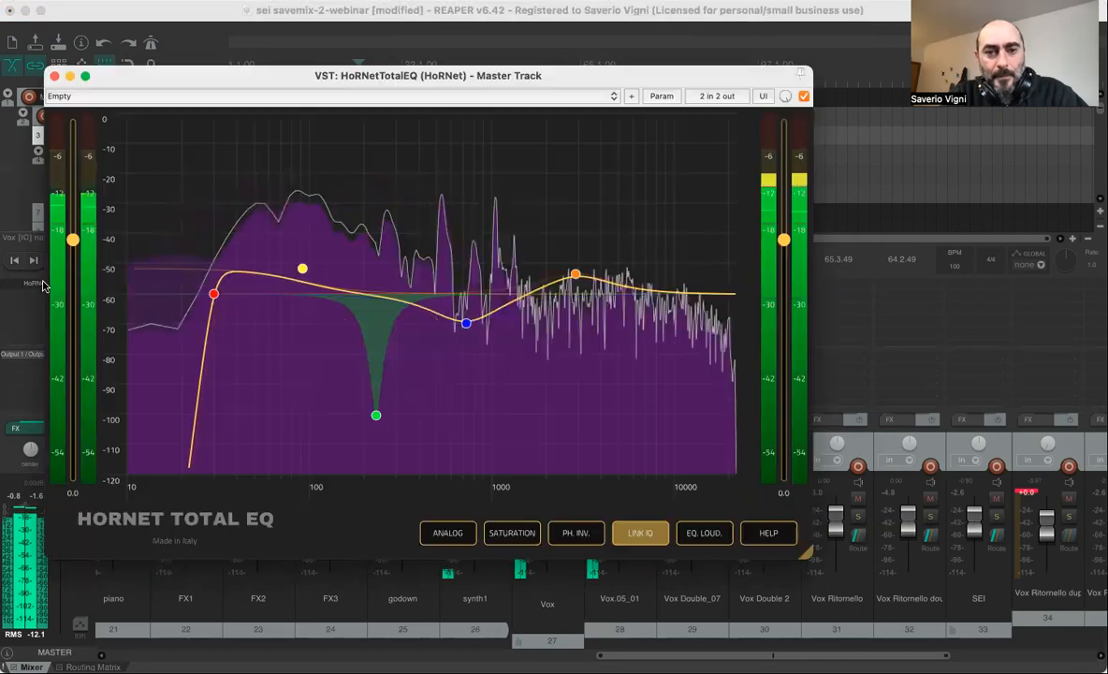
click(469, 326)
drag(468, 329, 468, 334)
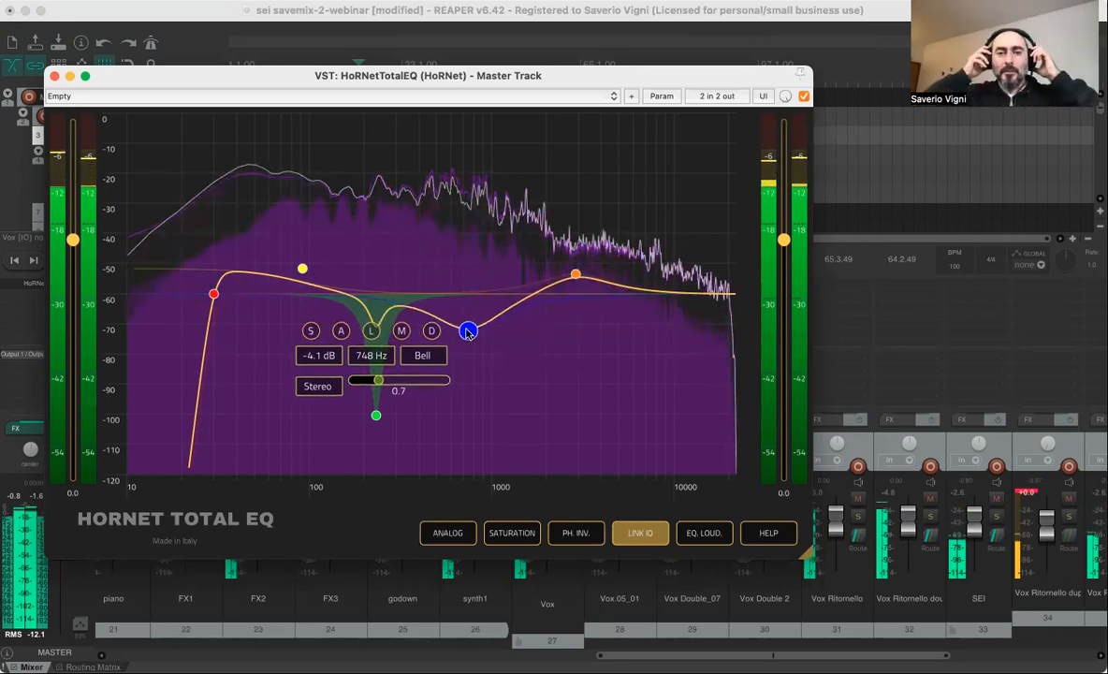
drag(468, 333, 468, 329)
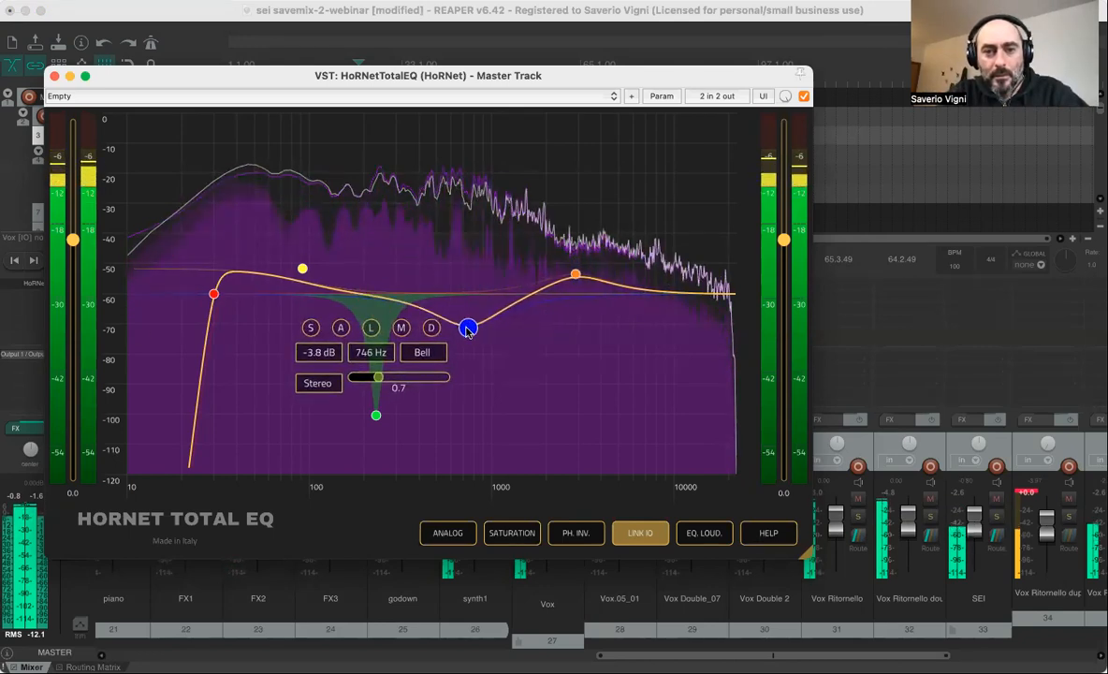
click(54, 77)
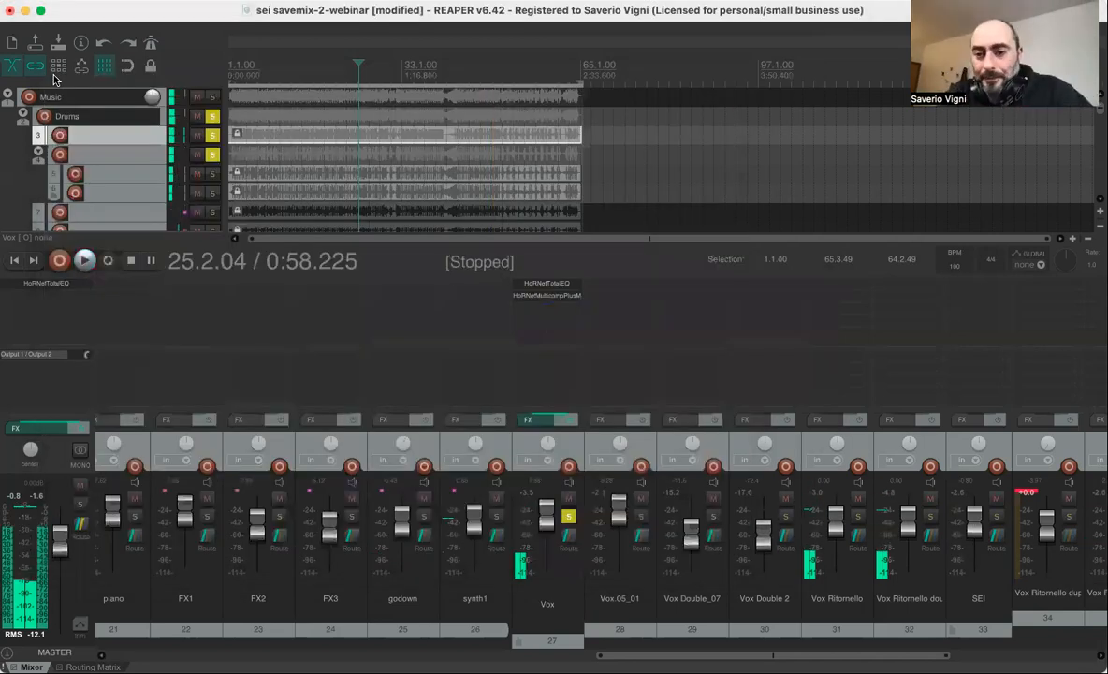
Add HoRNetMulticompPlusMK2 after the equalizer on the master track and set its compressor type to OPTO.
double_click(42, 297)
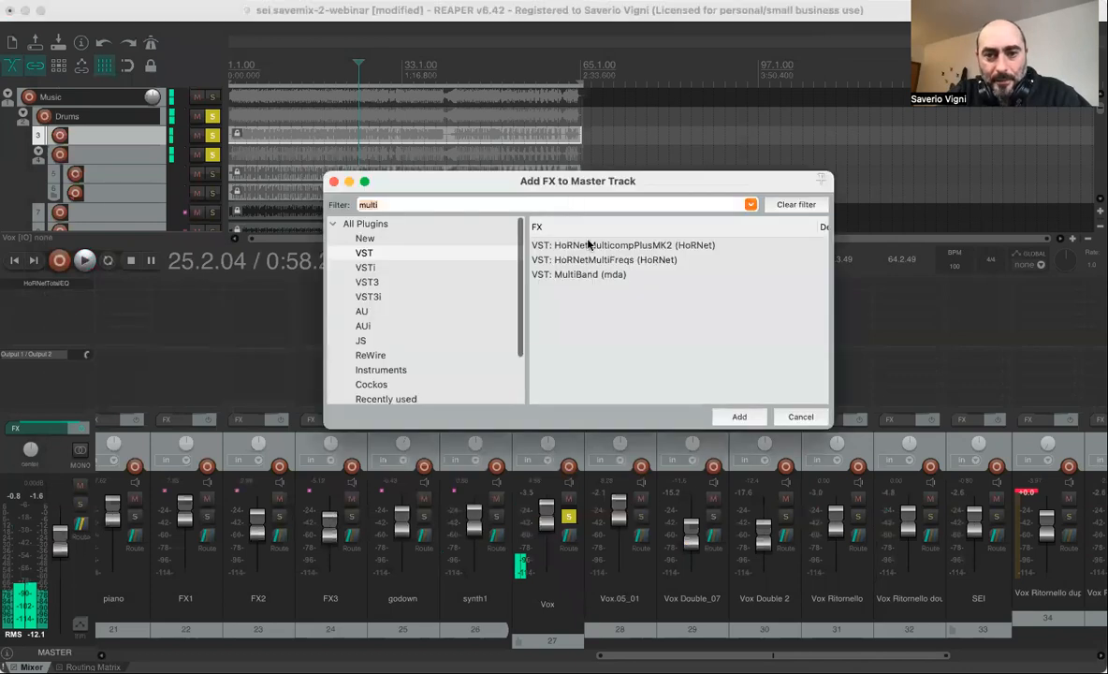
double_click(585, 246)
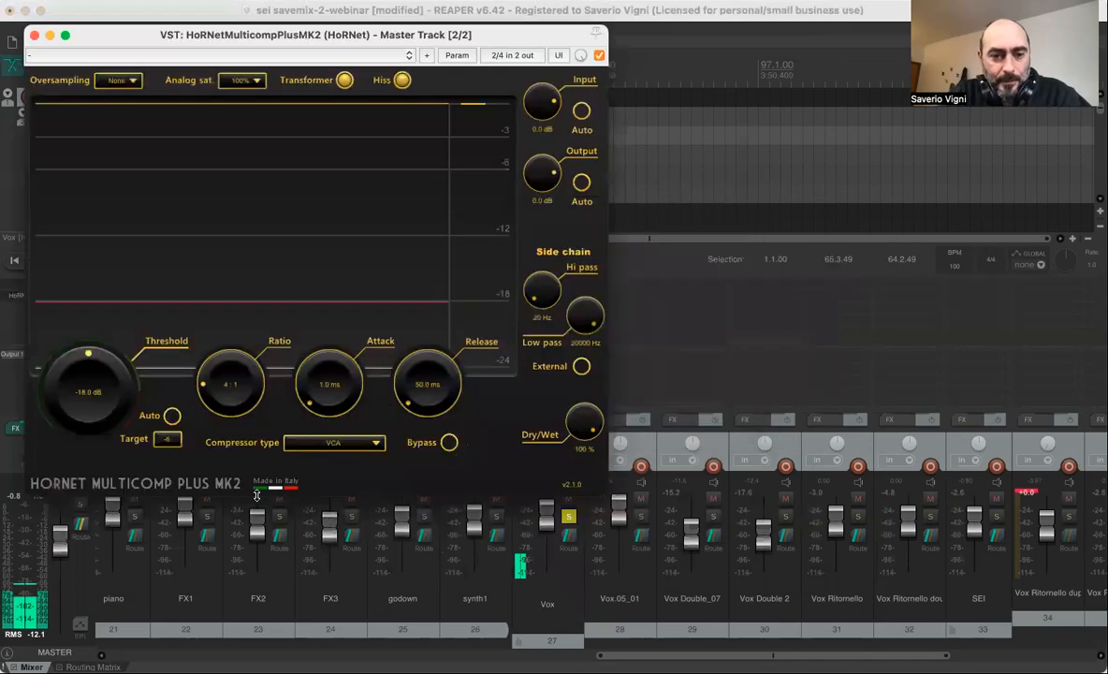
click(323, 443)
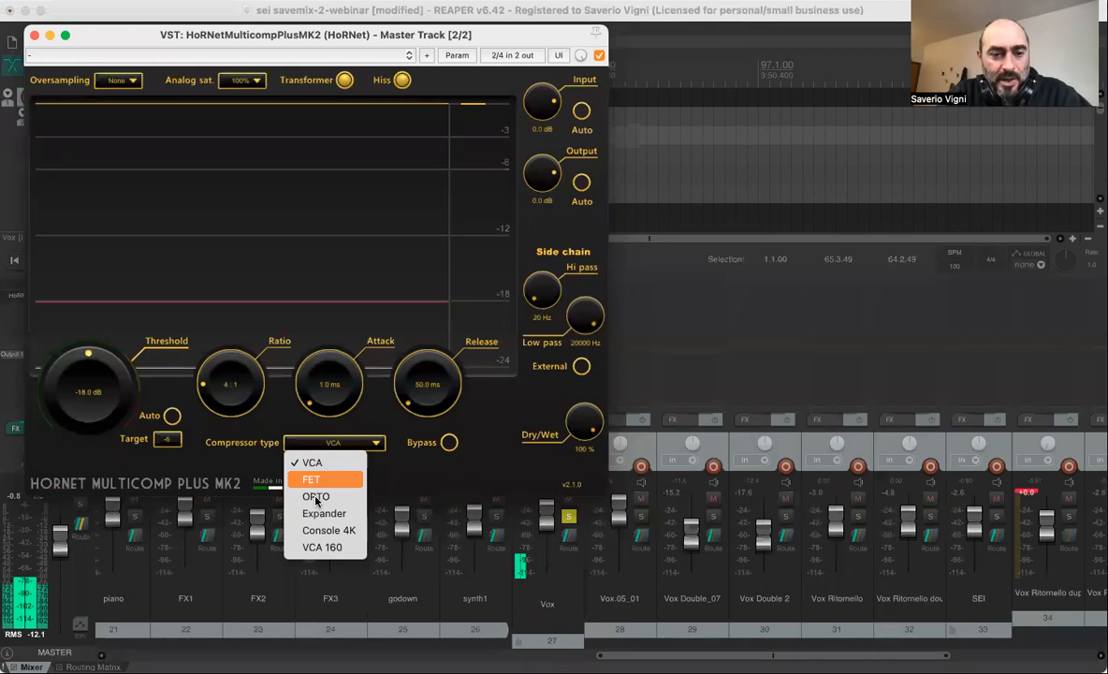
click(316, 498)
Set the master compressor's target to -3 and enable its automatic threshold.
click(169, 438)
text(-3)
key(Return)
click(172, 415)
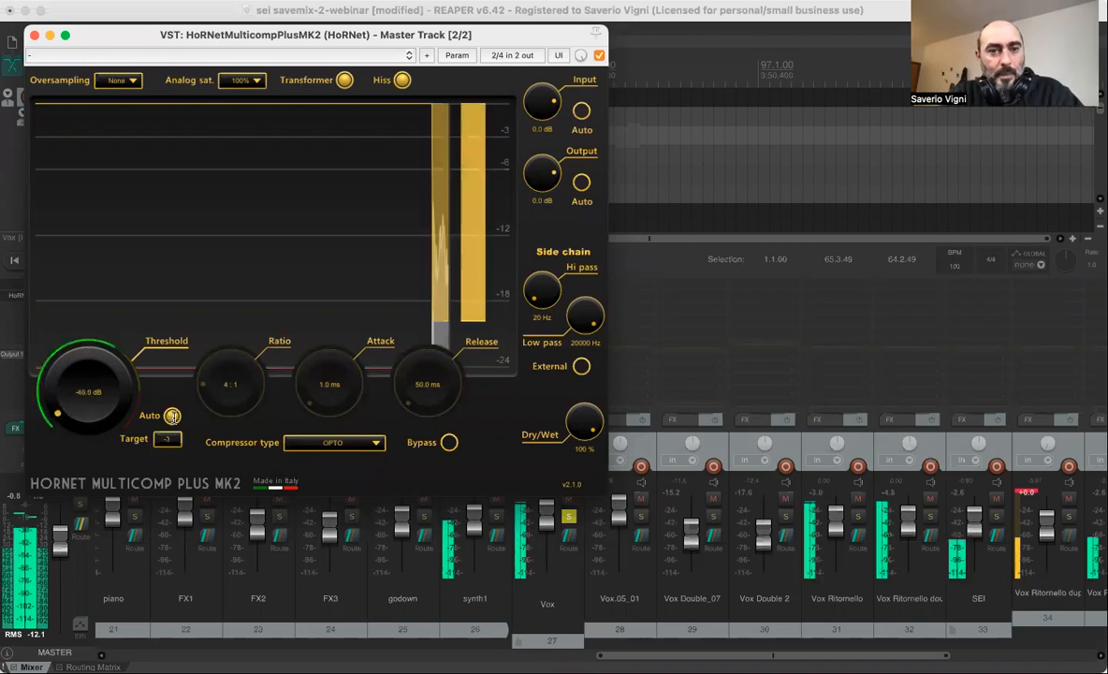
drag(142, 45, 254, 114)
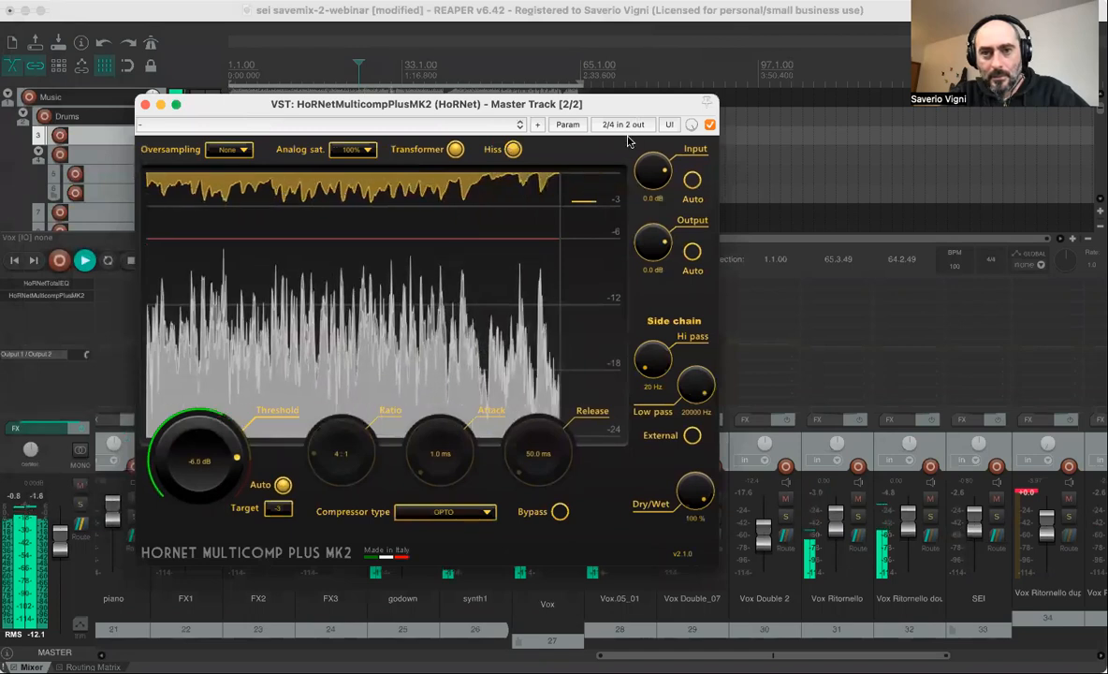
Move the master compressor window aside and raise the Vox track's volume slightly during playback.
drag(565, 104, 384, 101)
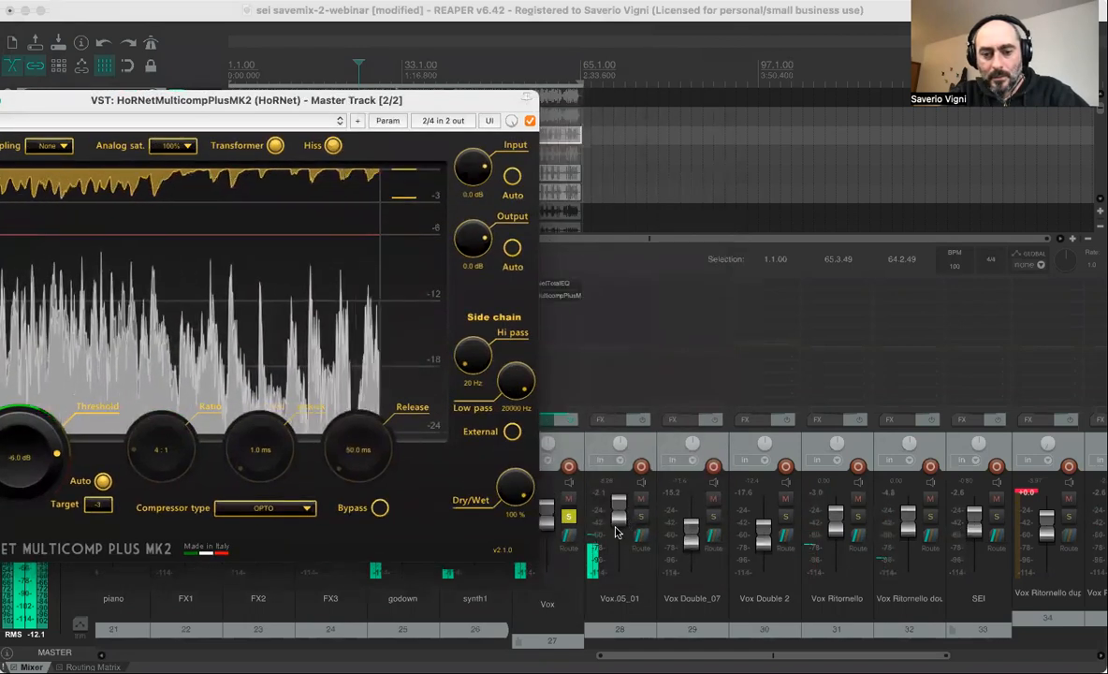
click(548, 518)
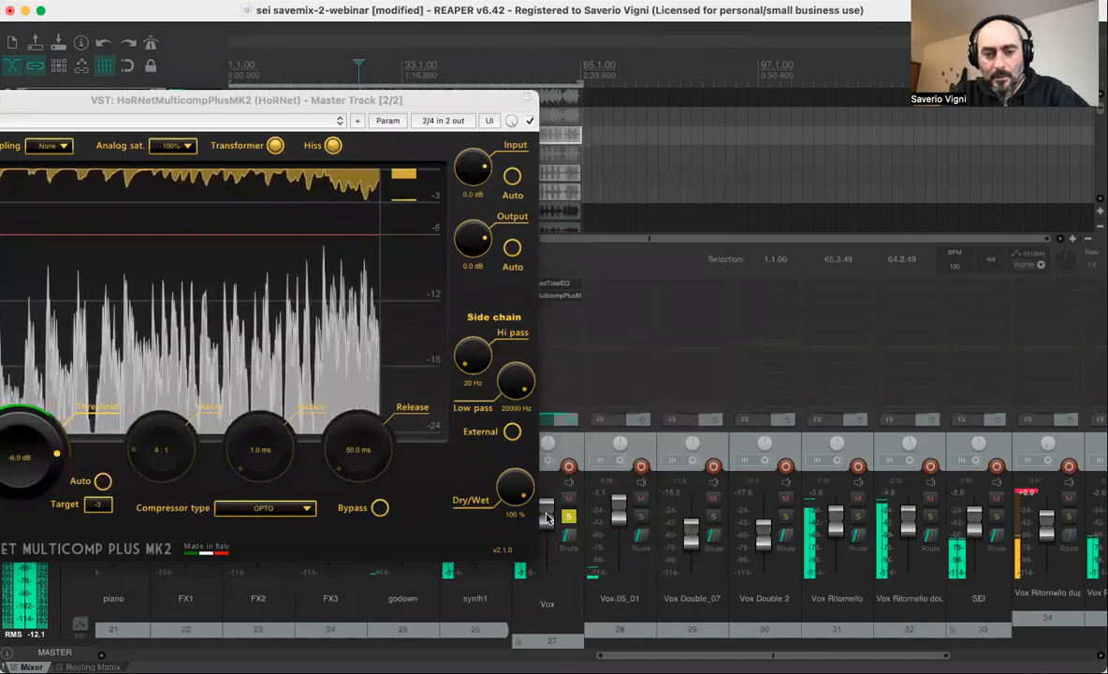
scroll(547, 517, up, 2)
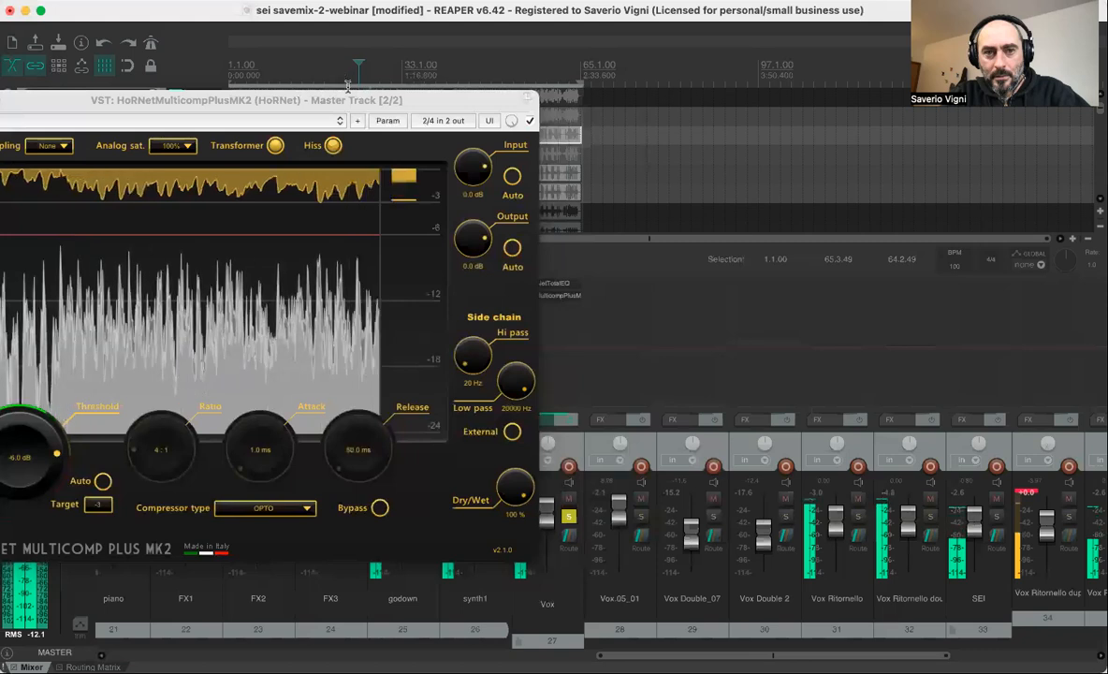
Relearn the master compressor's automatic threshold for the adjusted mix, close its window, and stop playback.
drag(374, 100, 619, 101)
click(346, 486)
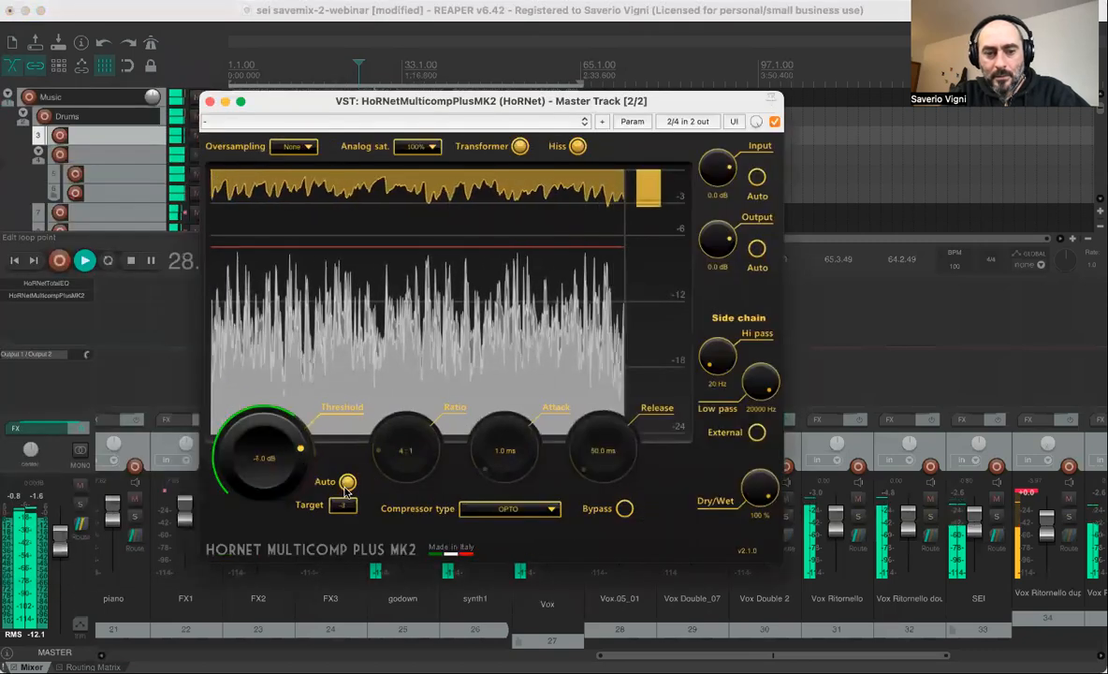
click(346, 487)
click(211, 101)
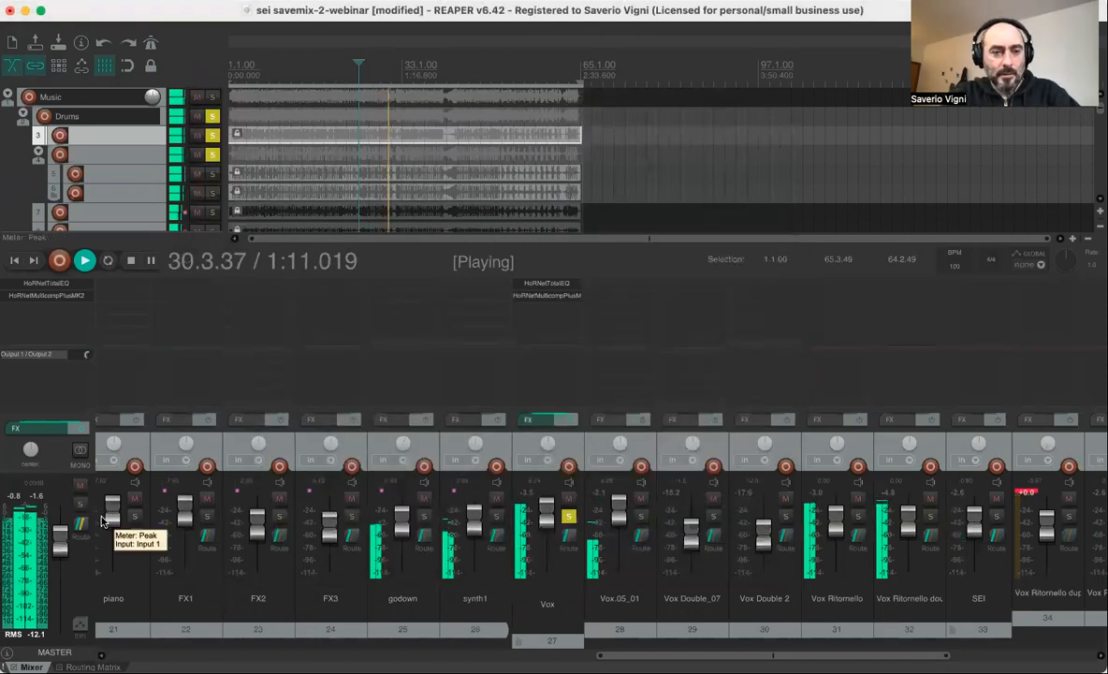
key(space)
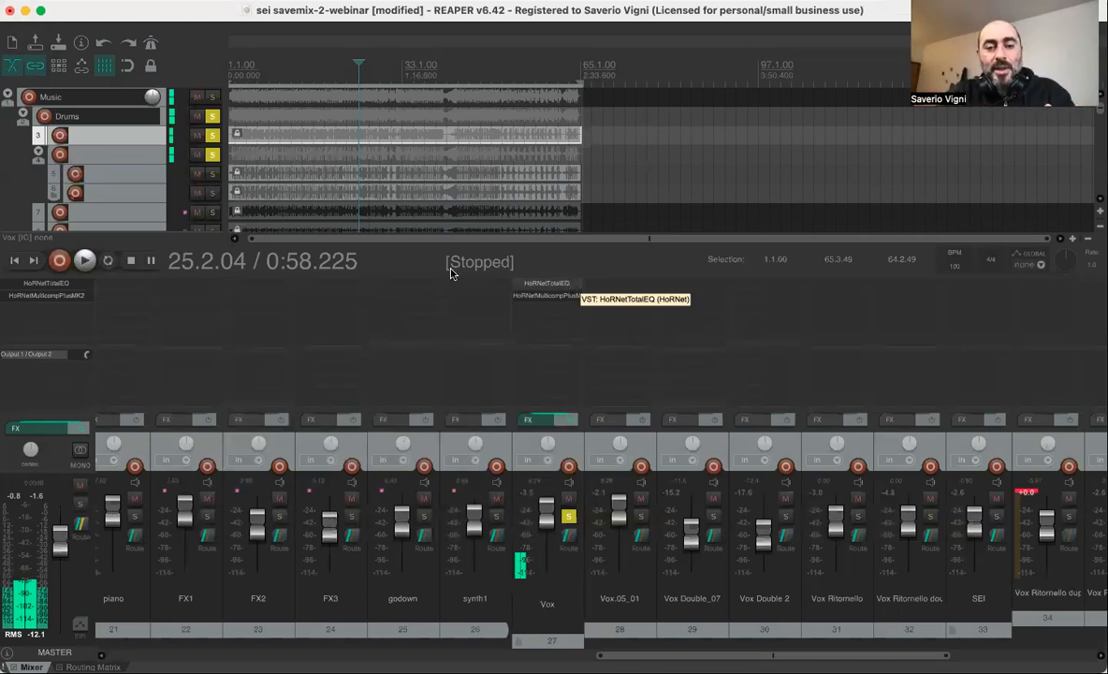
Bring the drum tracks into view in the mixer and play the song from its start.
drag(624, 655, 169, 590)
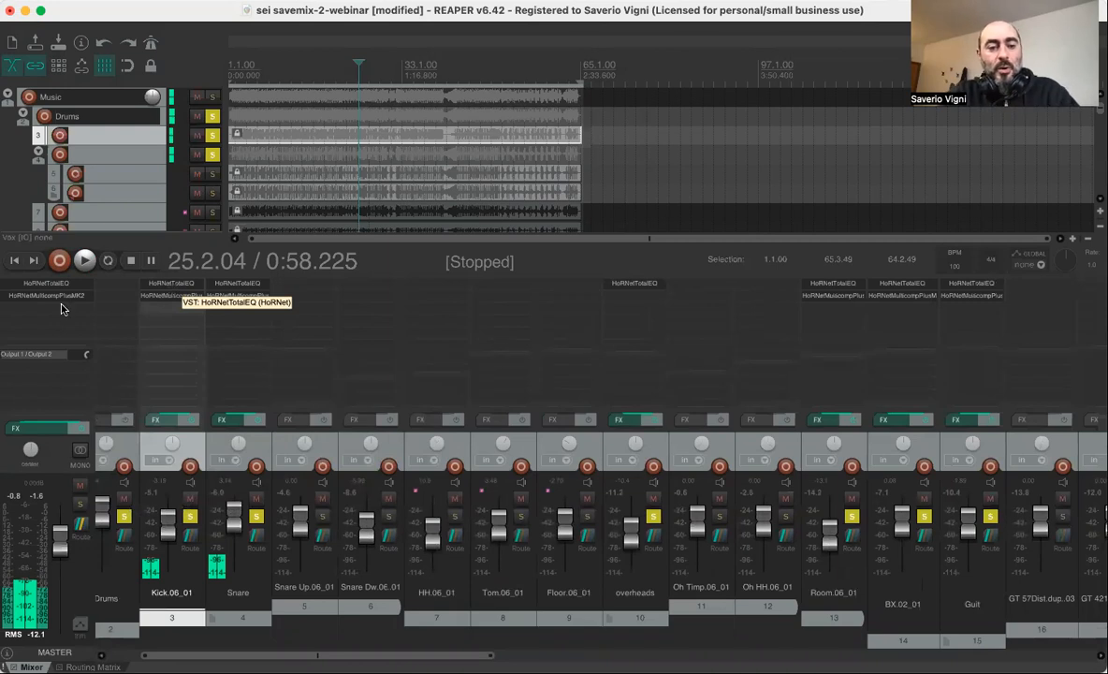
click(9, 261)
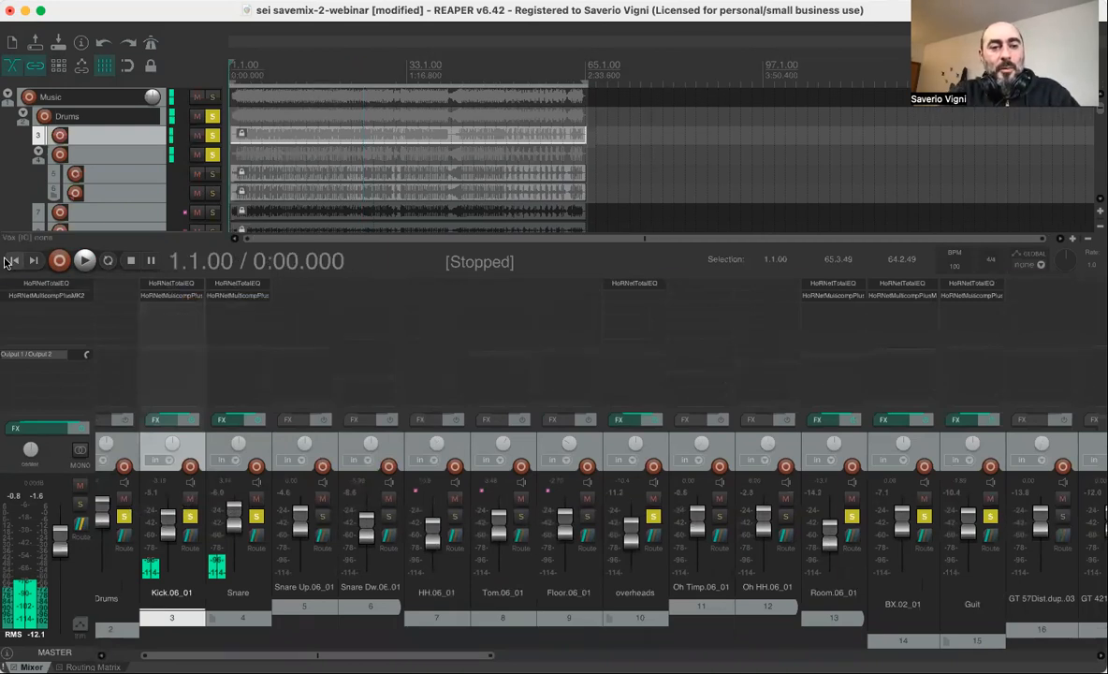
click(85, 261)
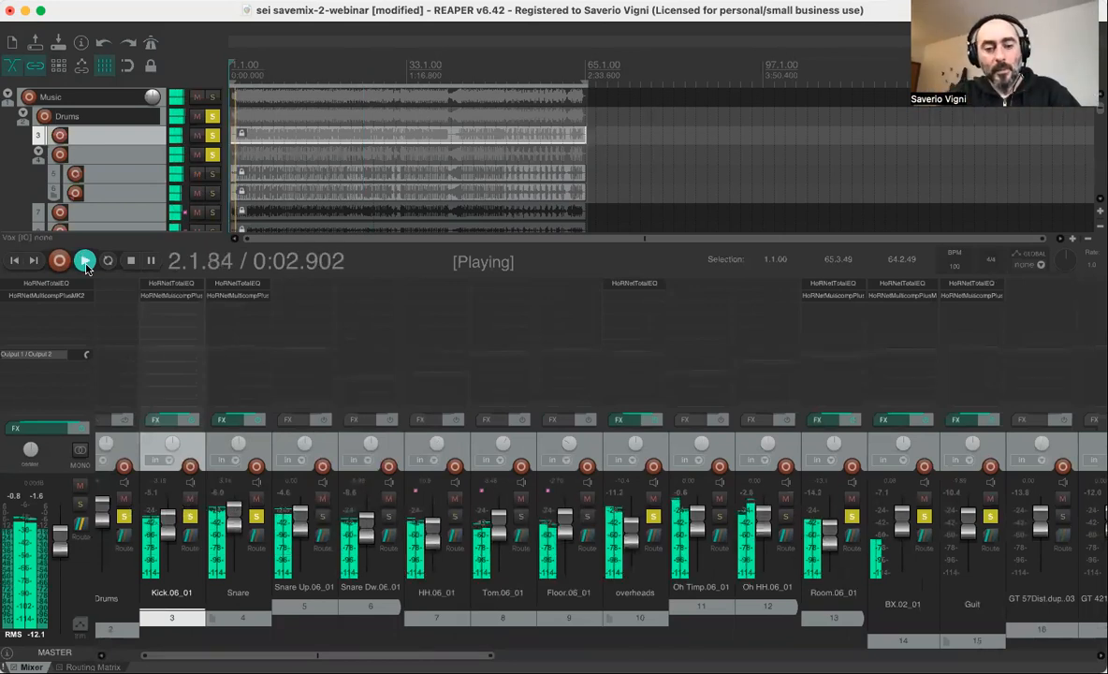
Widen the master equalizer's 746 Hz bell band to a Q of 0.3, stop playback, and close the equalizer.
click(65, 286)
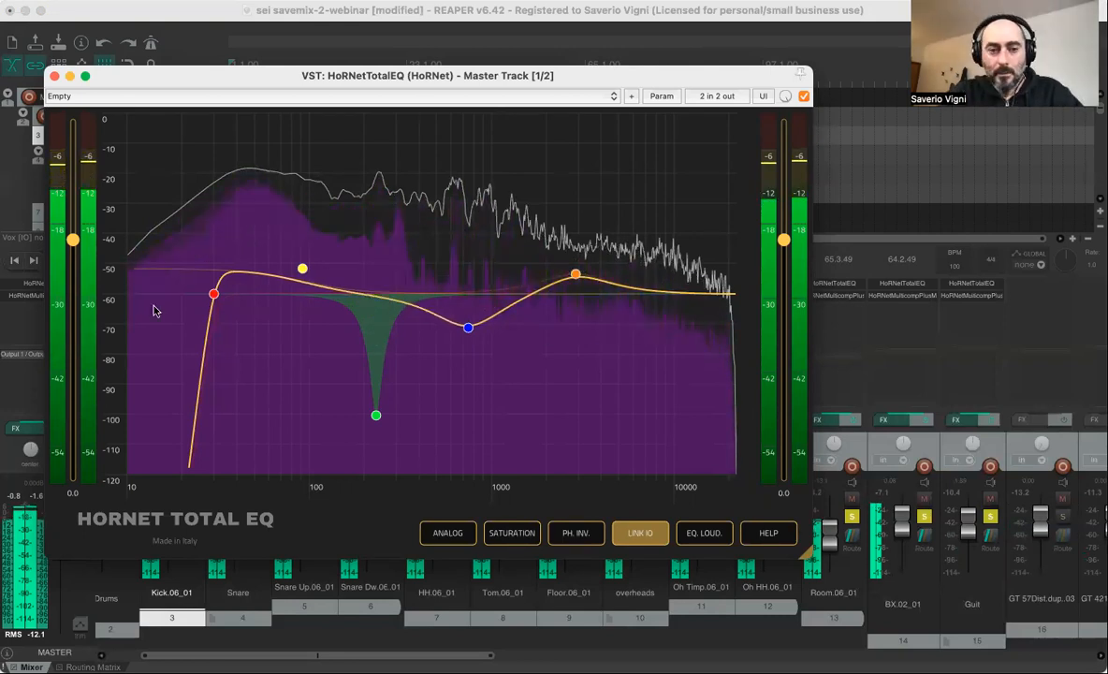
click(468, 326)
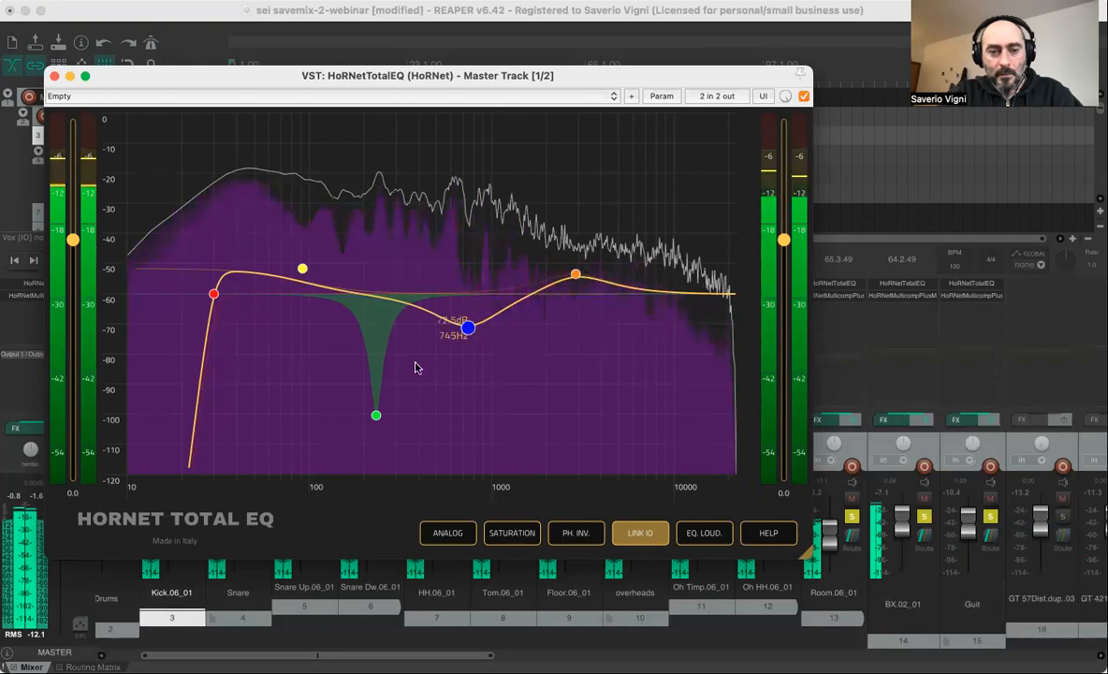
drag(378, 377, 379, 377)
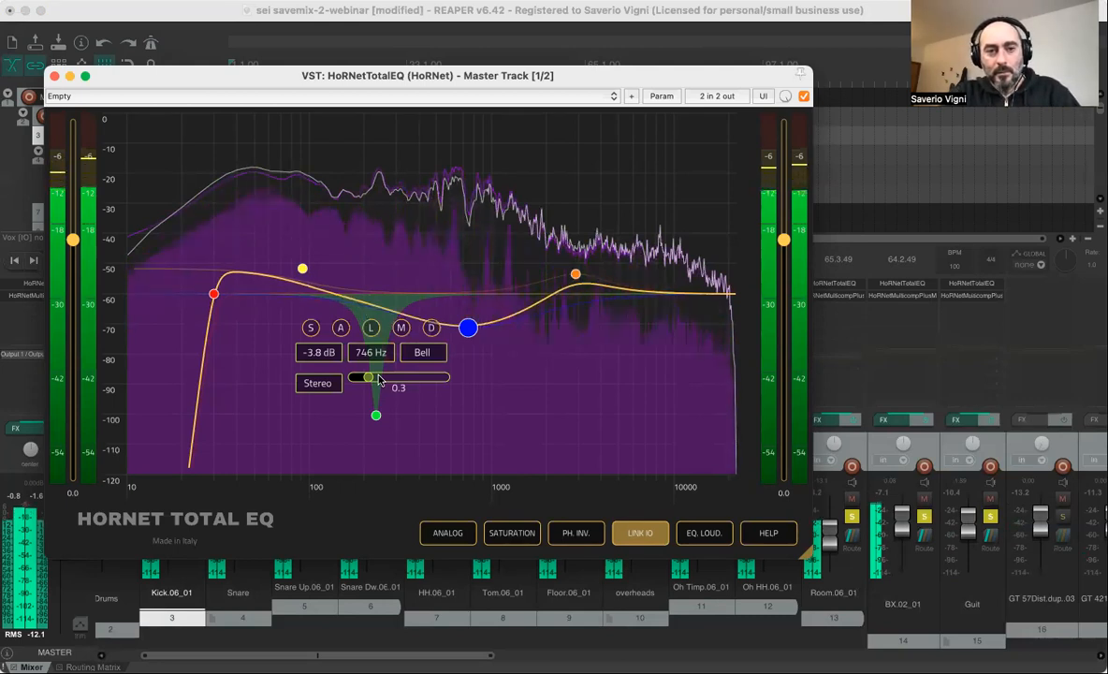
key(space)
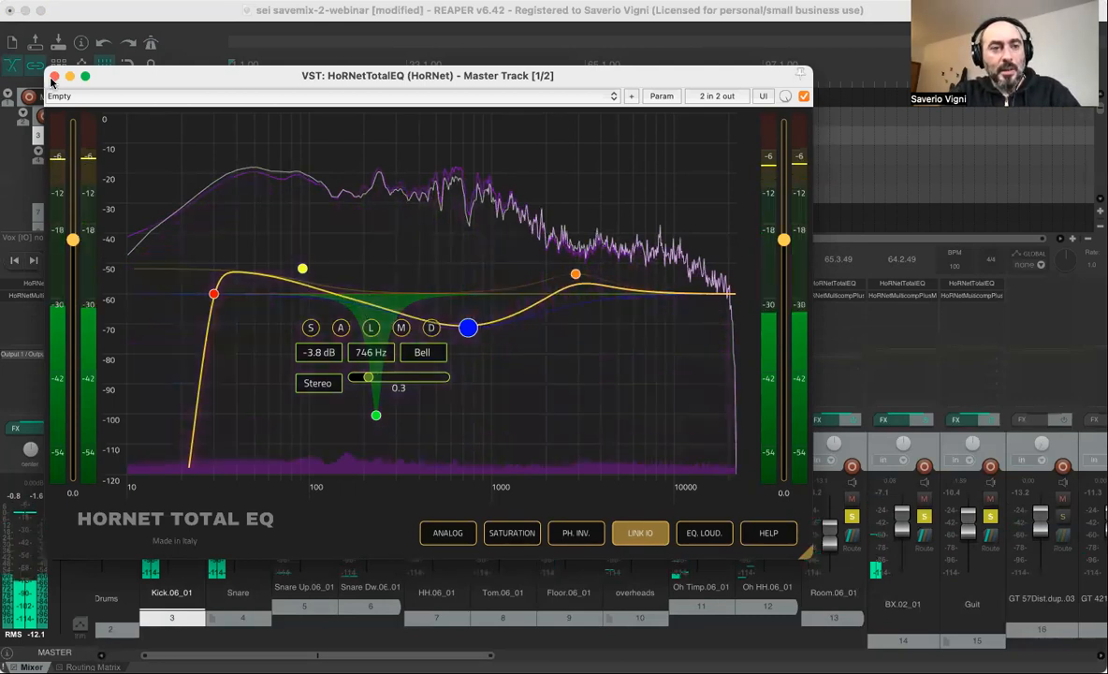
click(54, 76)
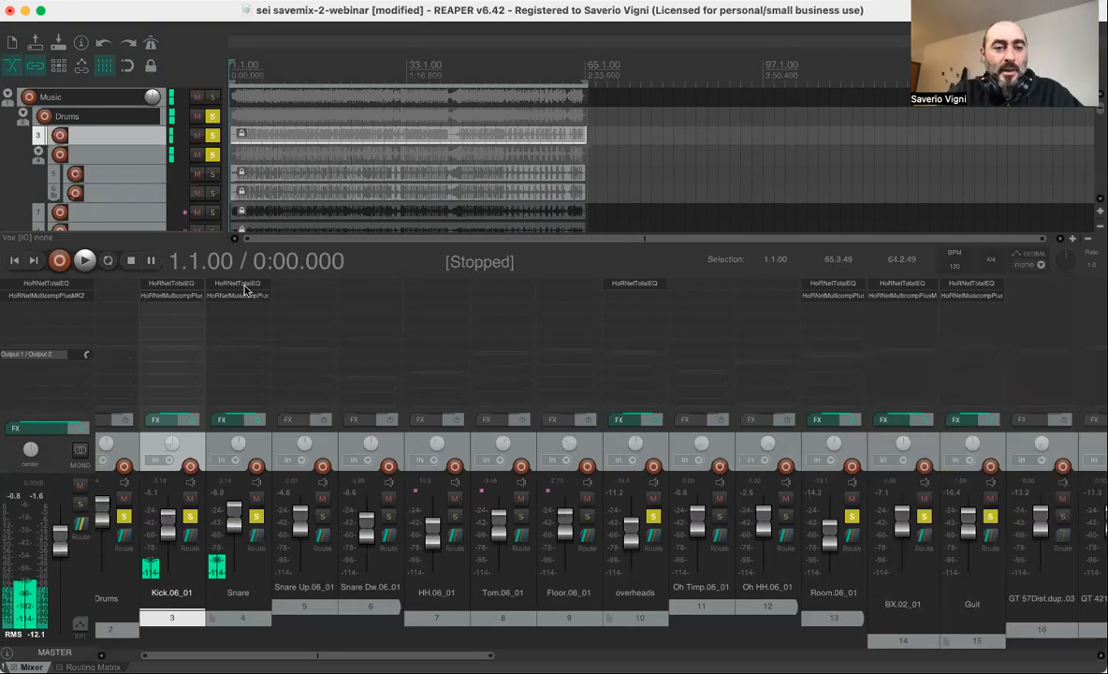
Open the HoRNetTotalEQ equalizer on the Kick.06_01 track.
click(172, 284)
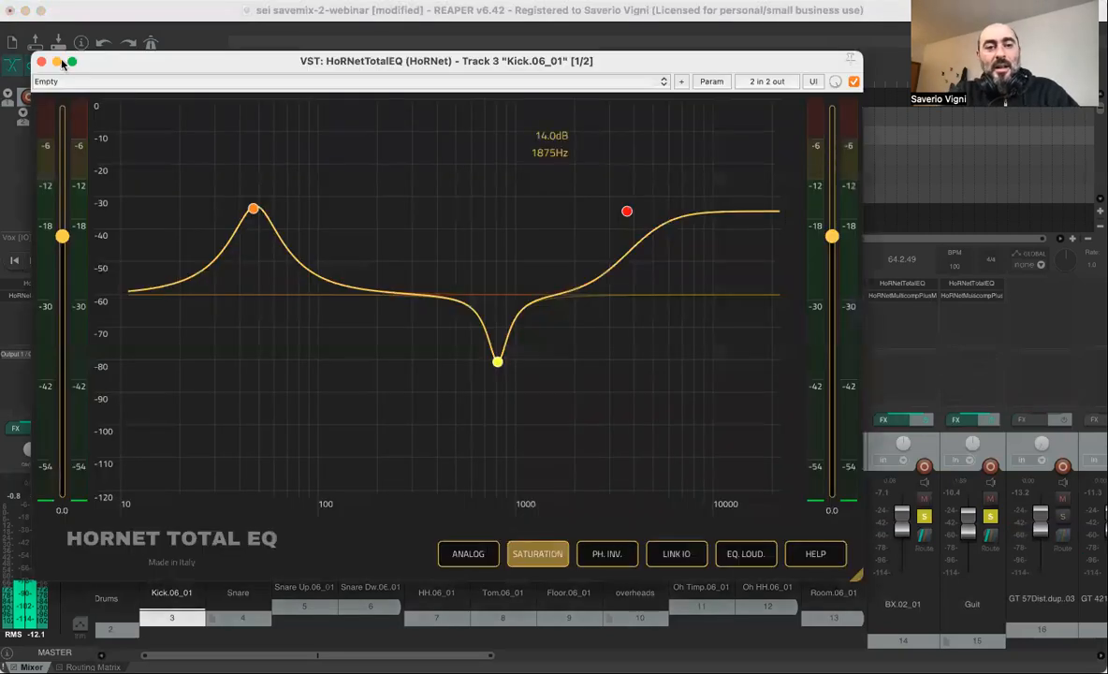